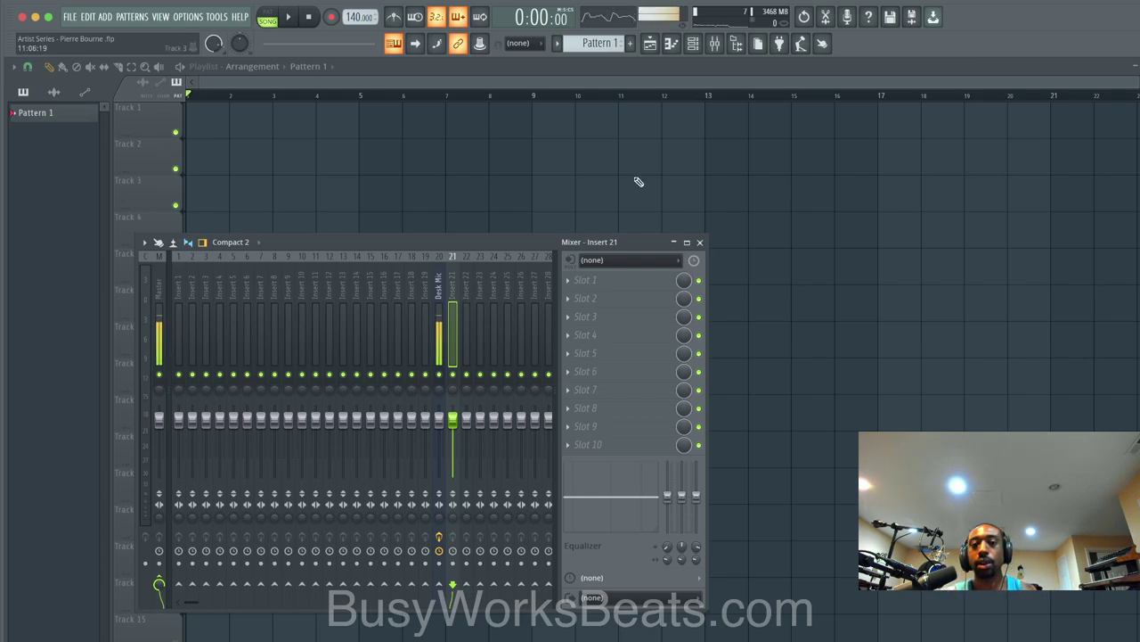
Step: Show the channel rack and replace the Sampler channel with Omnisphere
left_click(694, 47)
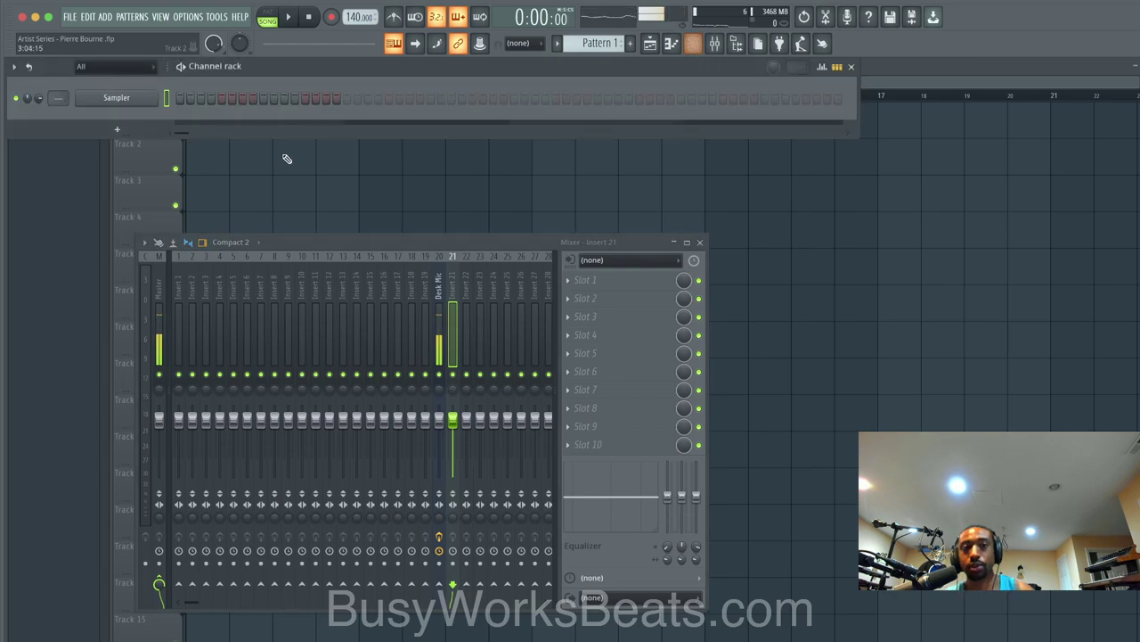
right_click(152, 100)
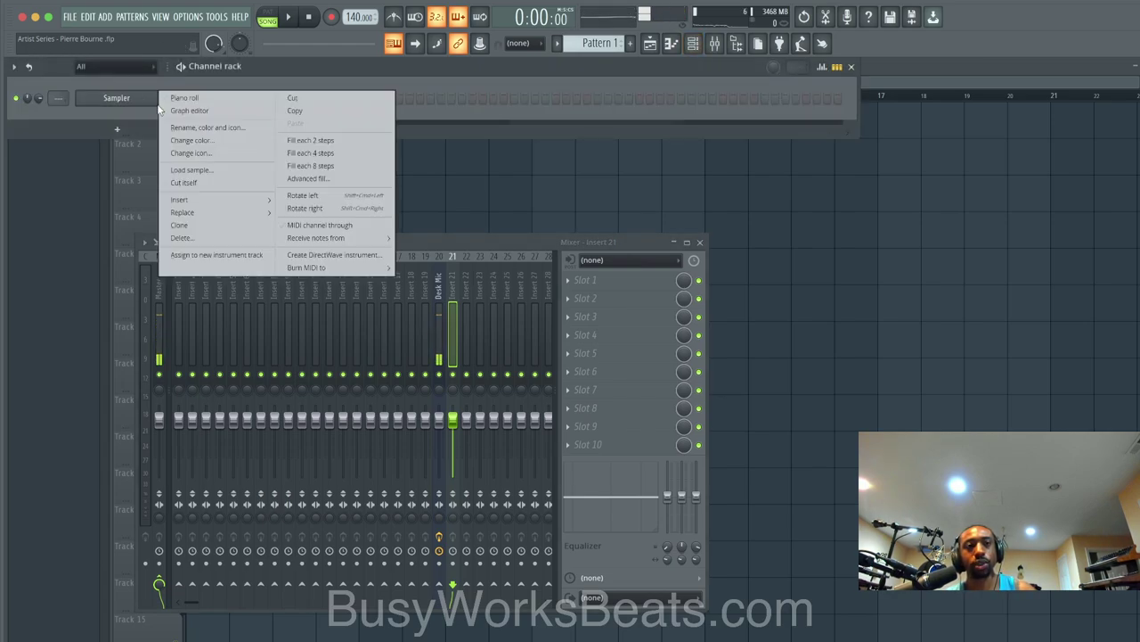
mouse_move(228, 213)
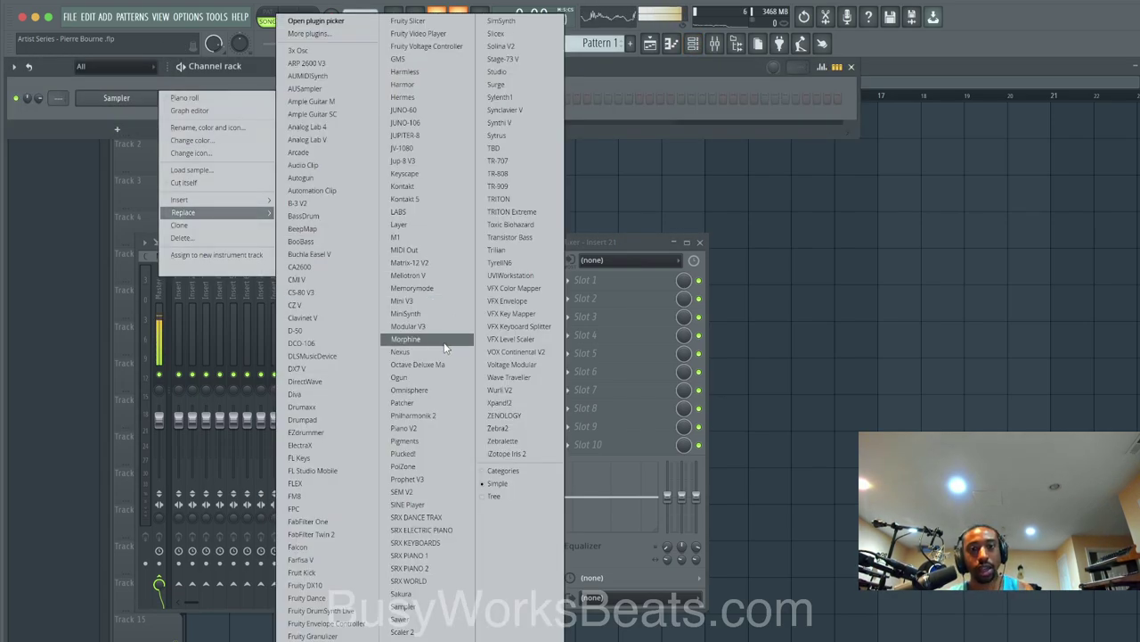
left_click(428, 389)
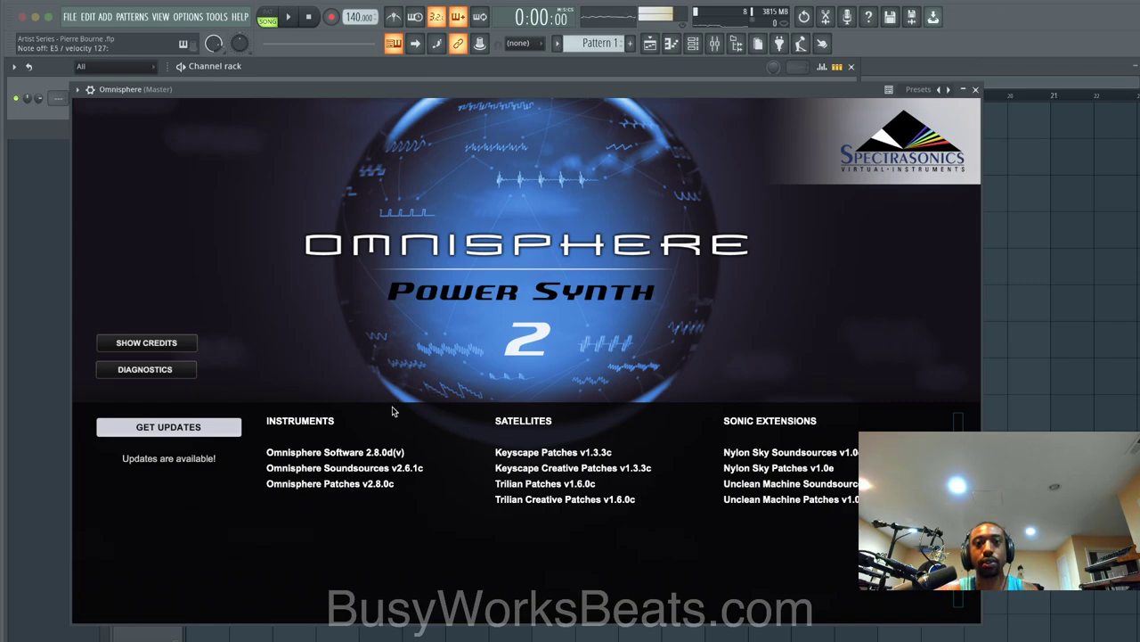
Step: Open the soundsource browser for Omnisphere's layer A and filter it to the Synthesizers category
left_click(465, 271)
left_click(553, 266)
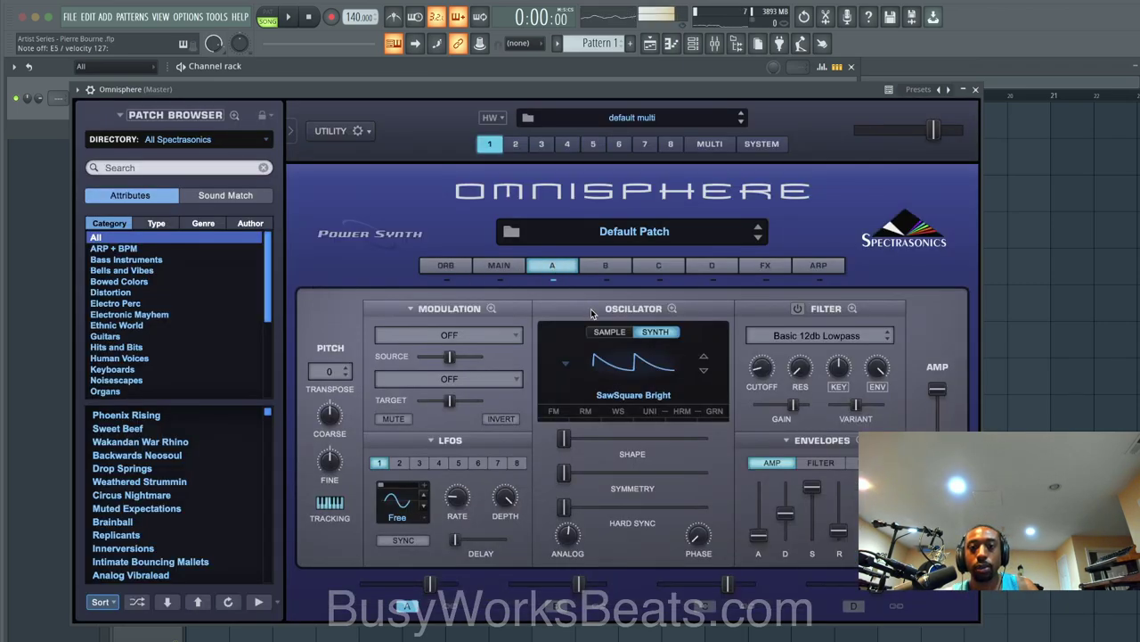
left_click(606, 352)
left_click(618, 361)
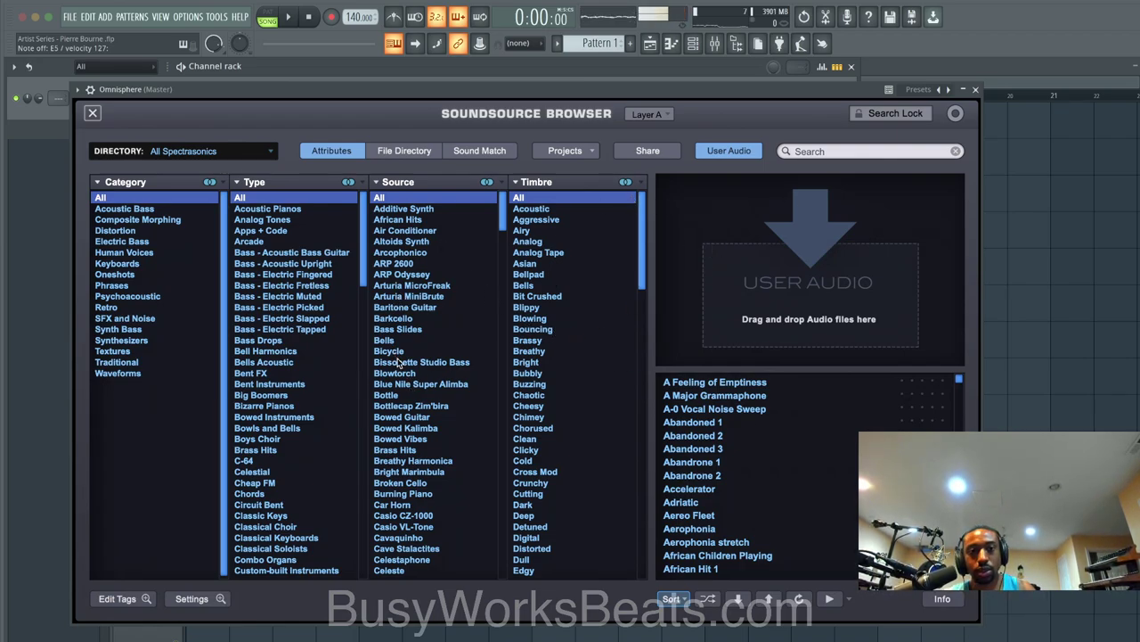
left_click(125, 340)
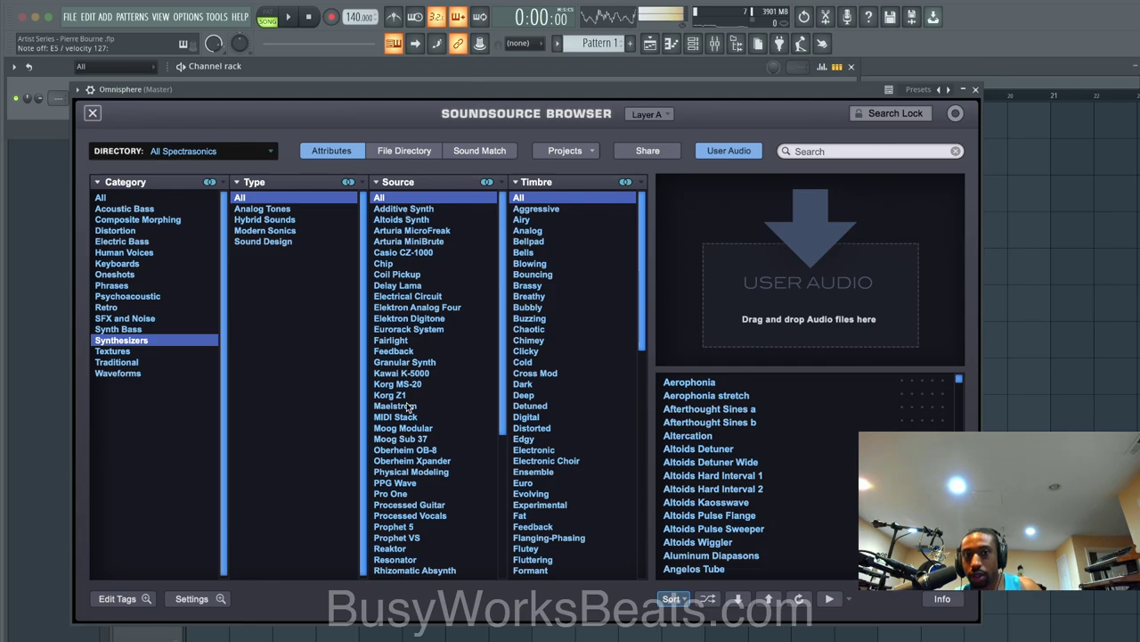
Step: Try the Oberheim soundsource OB-8 SawPulse Trick Unison and the Moog Modular soundsource Modular Multifiltertone 5
left_click(432, 452)
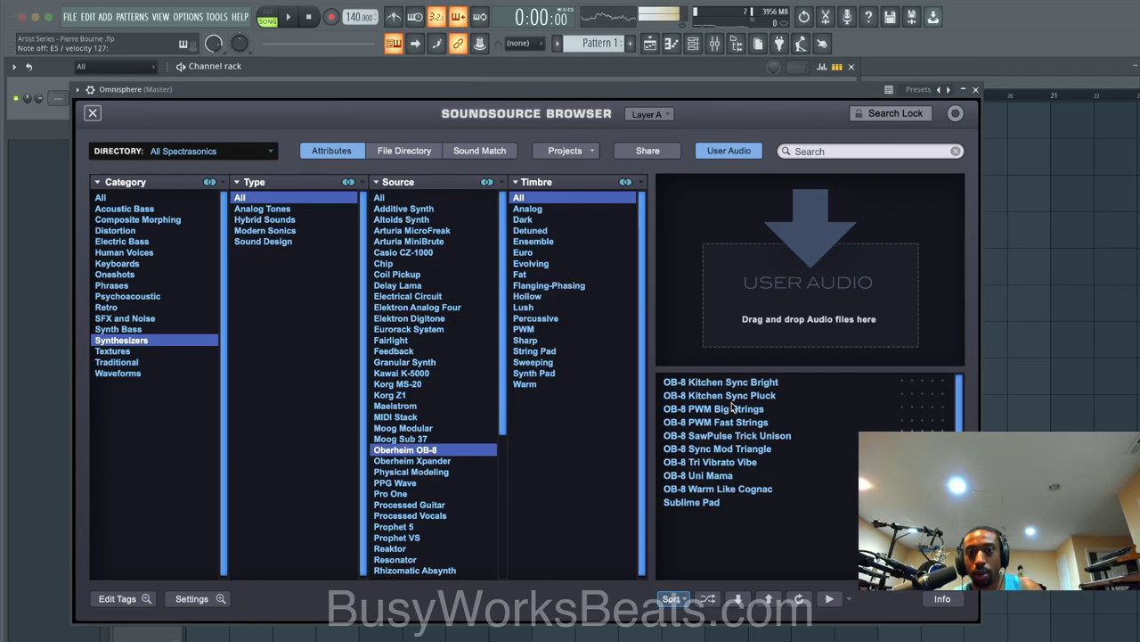
left_click(757, 436)
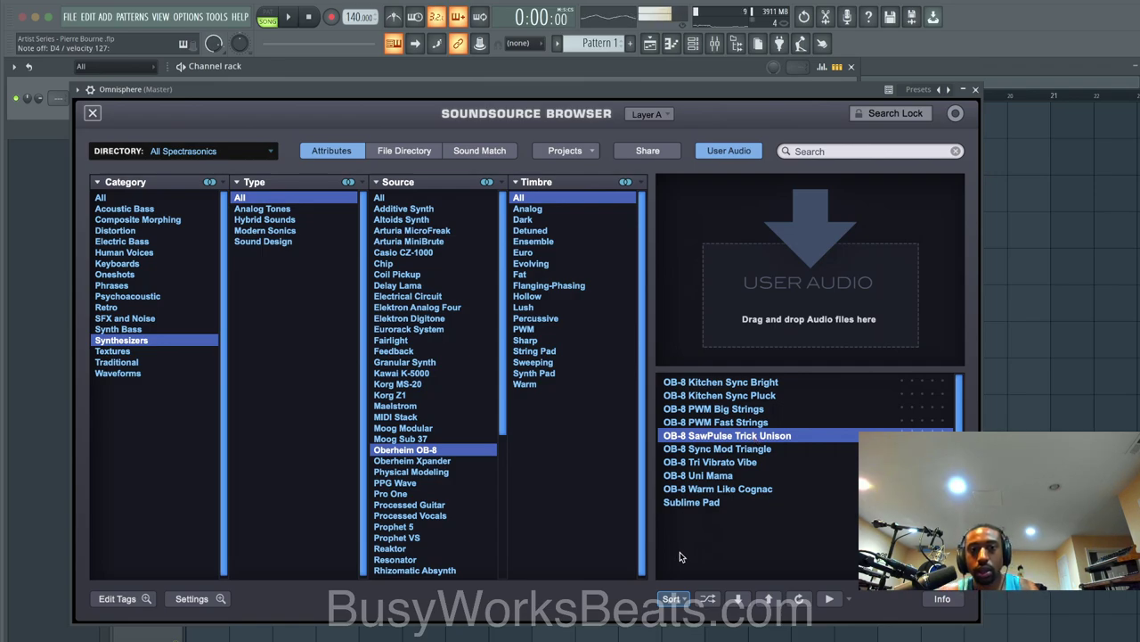
left_click(419, 438)
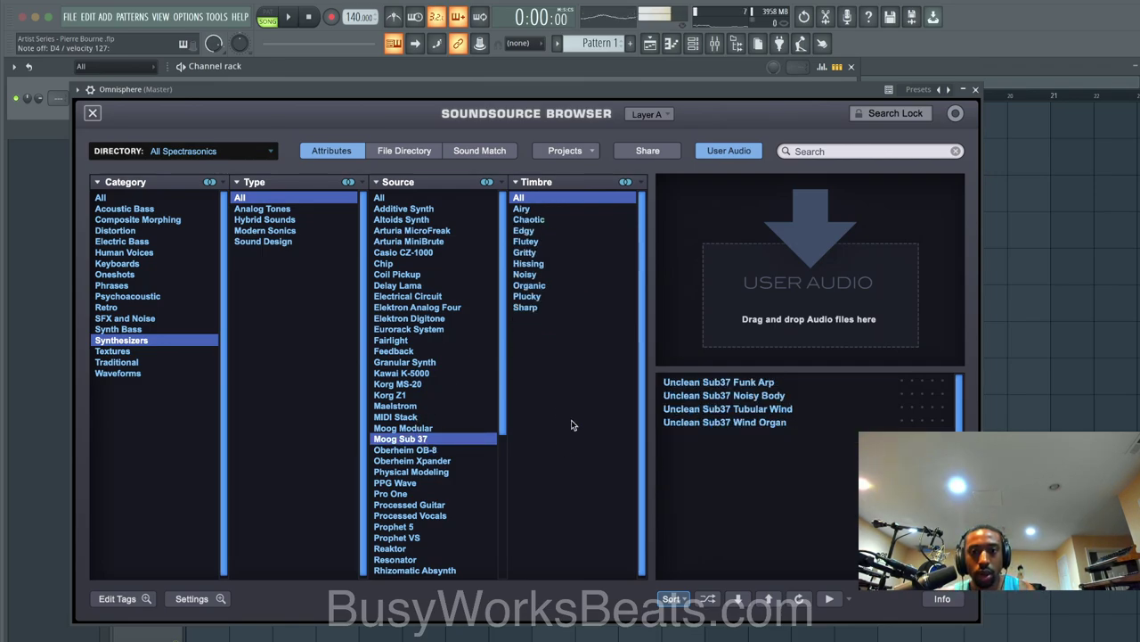
left_click(419, 430)
scroll(803, 414, "down", 5)
left_click(772, 448)
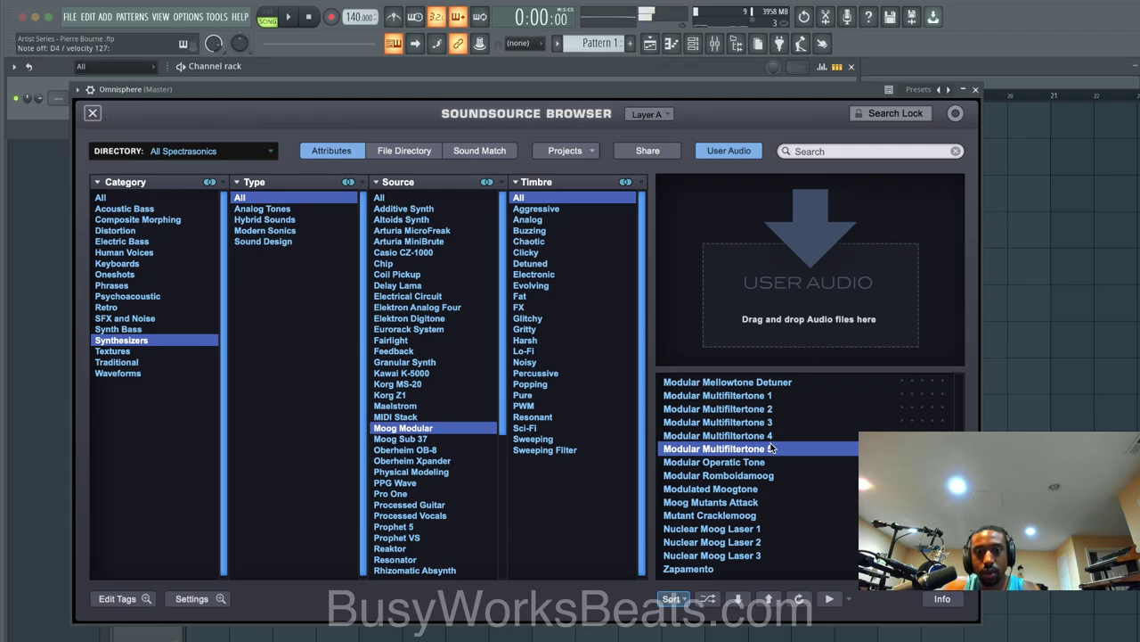
Step: Filter the source to Prophet 5, sort the sounds by rating, load Prophet 5 Power Poly and close Omnisphere
scroll(406, 481, "down", 4)
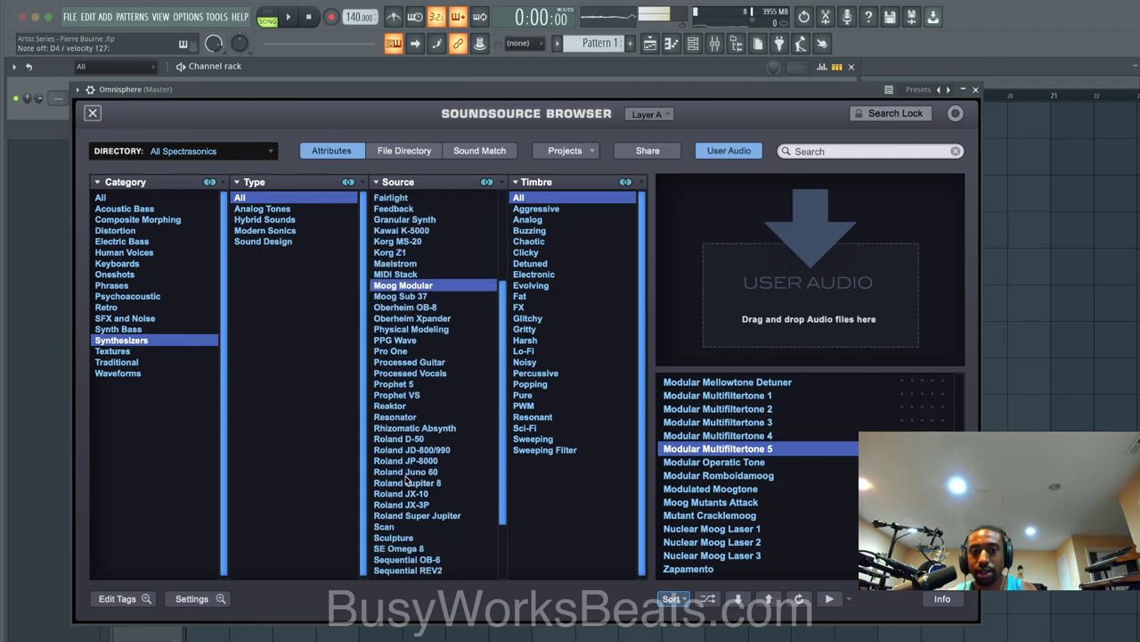
left_click(411, 384)
left_click(774, 435)
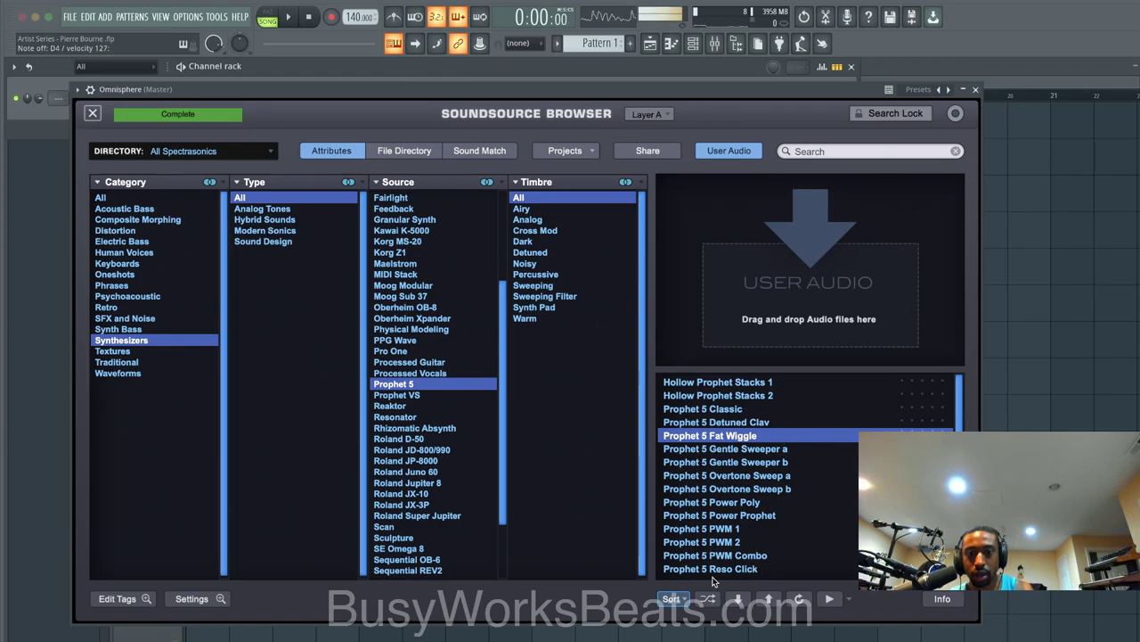
left_click(671, 603)
left_click(679, 611)
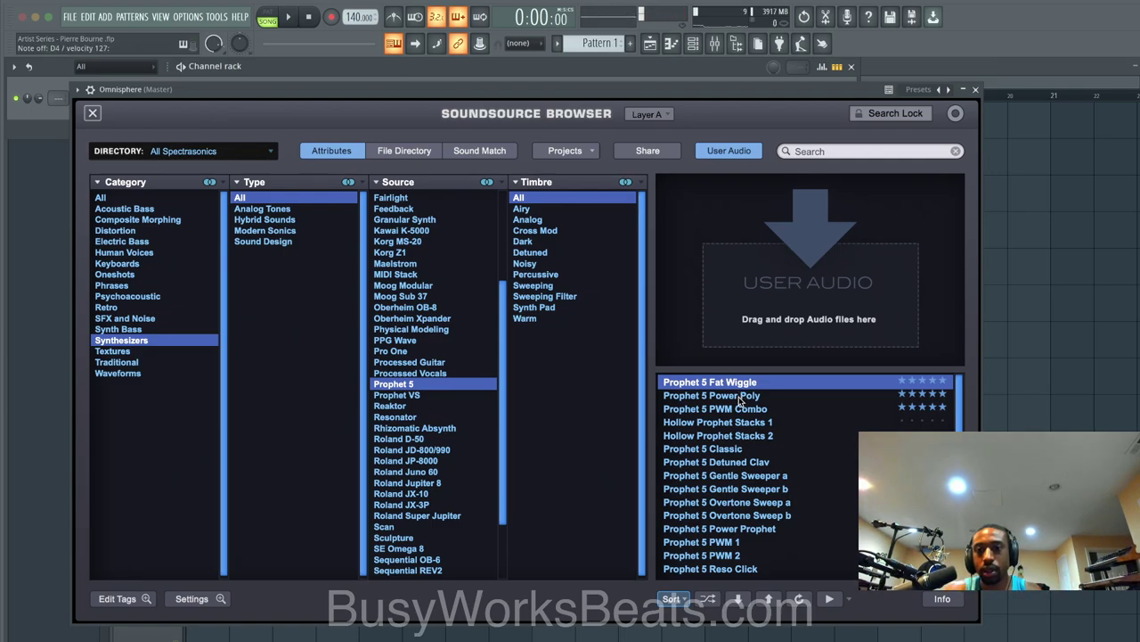
left_click(739, 397)
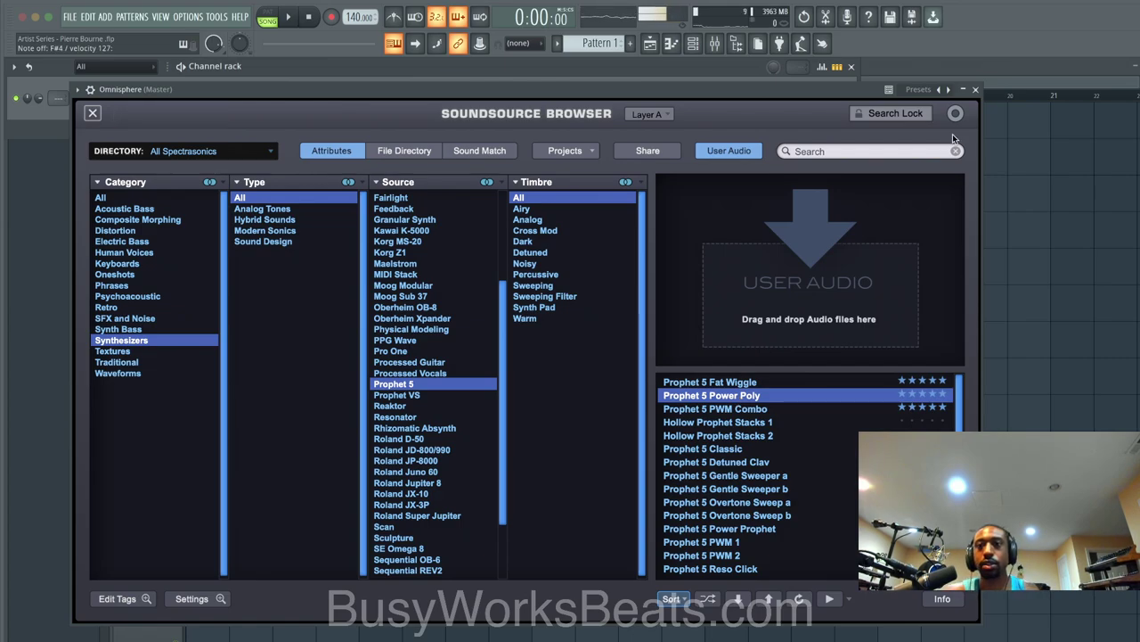
left_click(976, 90)
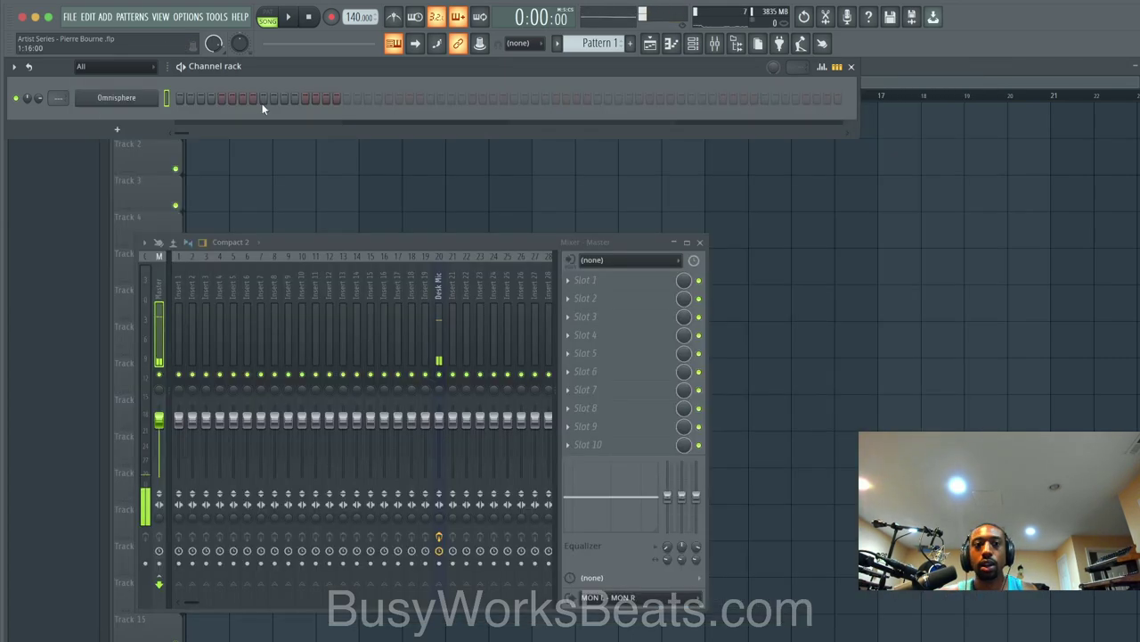
Step: Arm recording and route the Omnisphere channel to mixer track 1
left_click(330, 17)
left_click(585, 408)
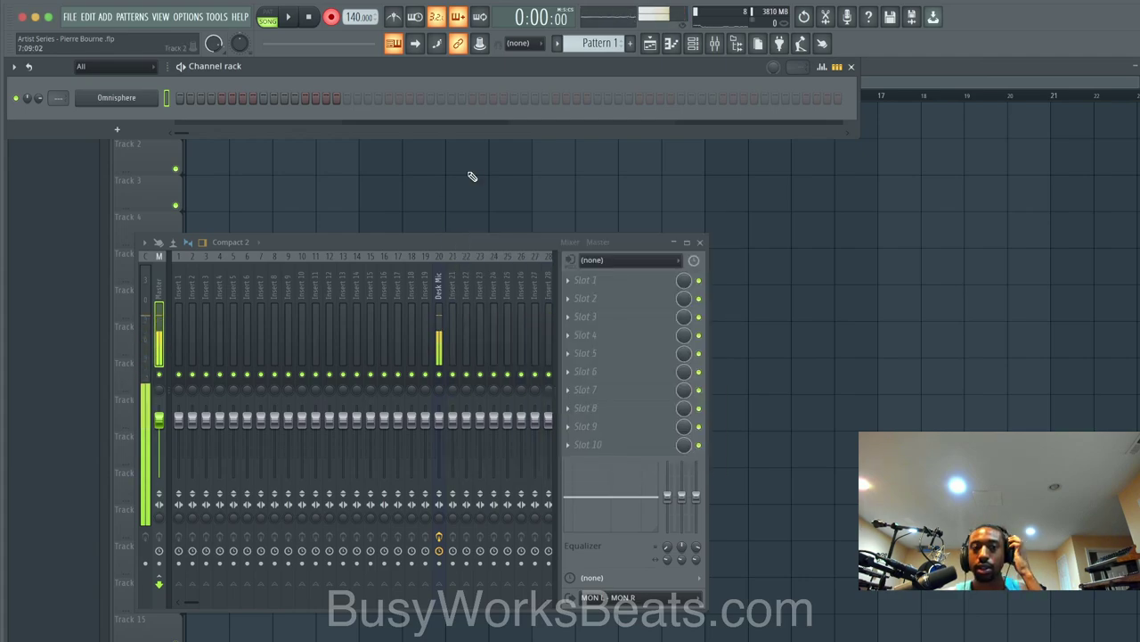
key("ctrl+l")
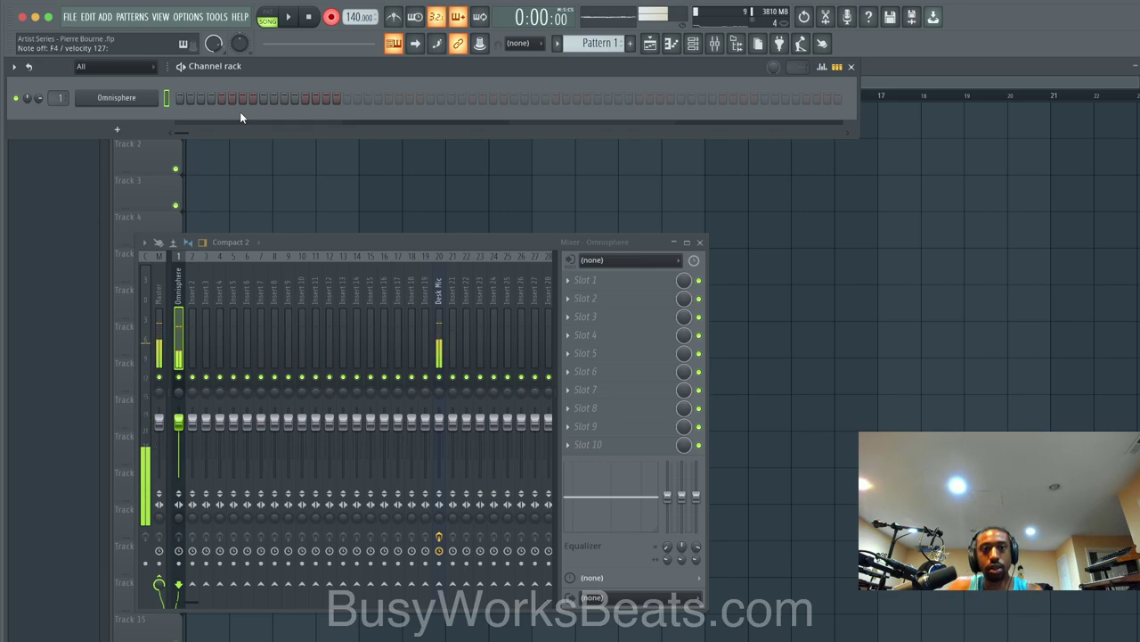
Step: Turn on the metronome and set the project tempo to 130 BPM, using the tempo tapper to find it
left_click(393, 16)
right_click(351, 21)
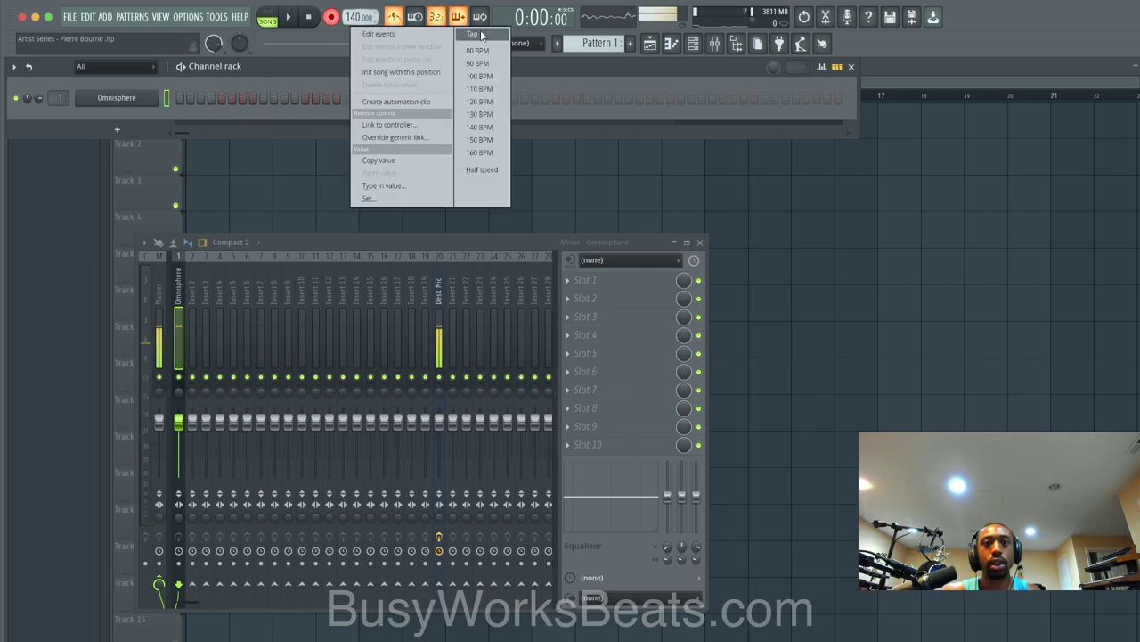
left_click(481, 34)
left_click(587, 271)
left_click(588, 271)
left_click(588, 270)
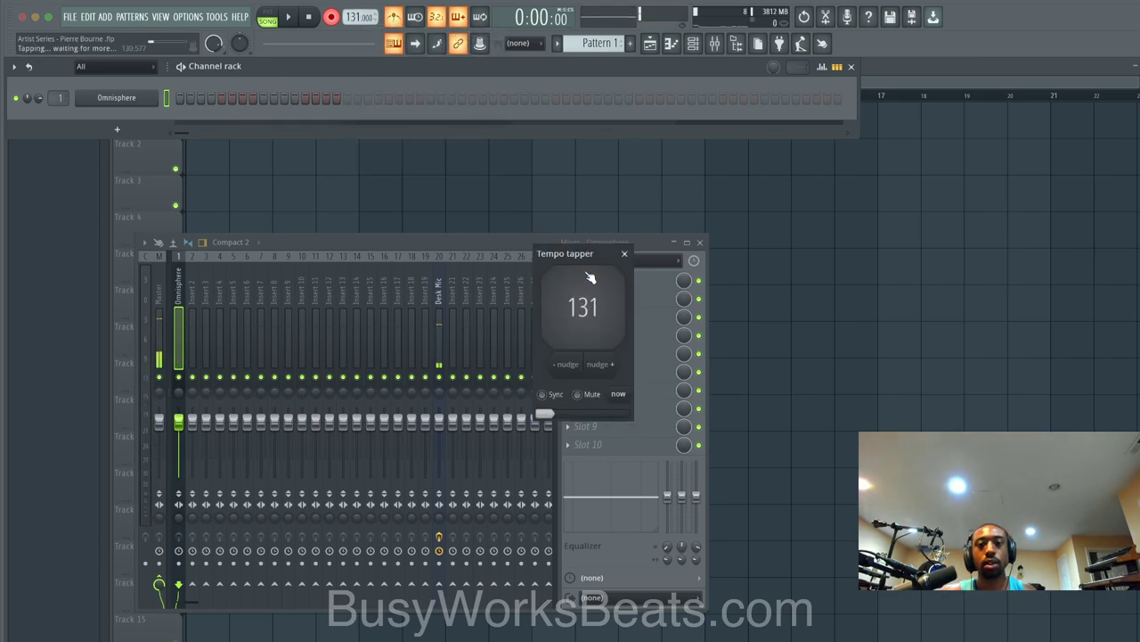
left_click(623, 253)
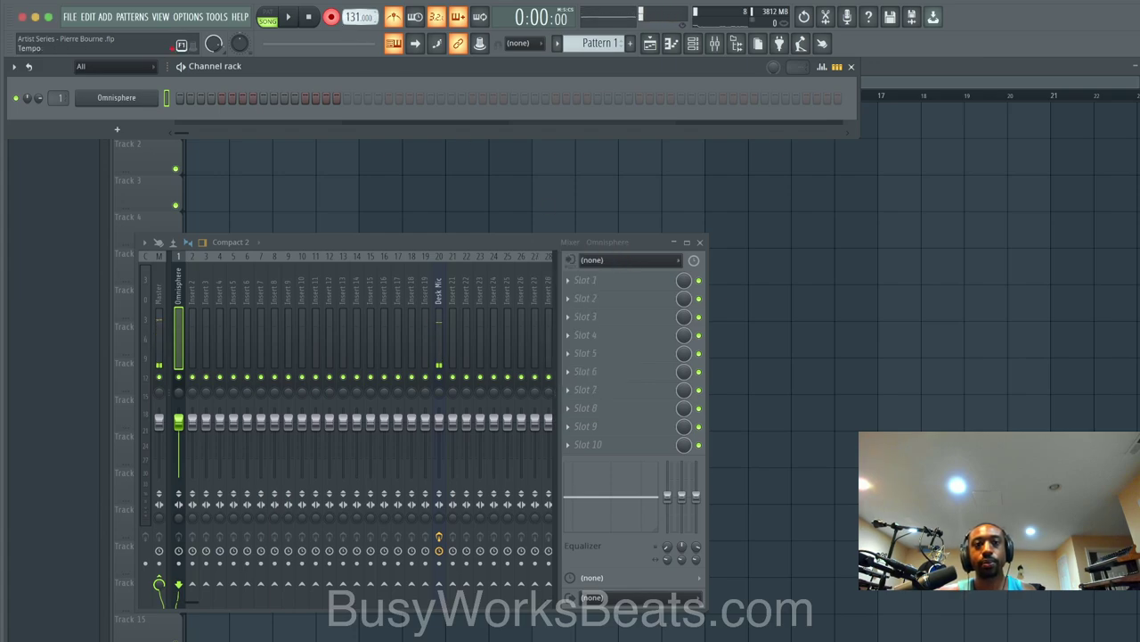
scroll(356, 18, "down", 1)
Step: Record three Omnisphere chords into Pattern 1 and open them in the piano roll
key("space")
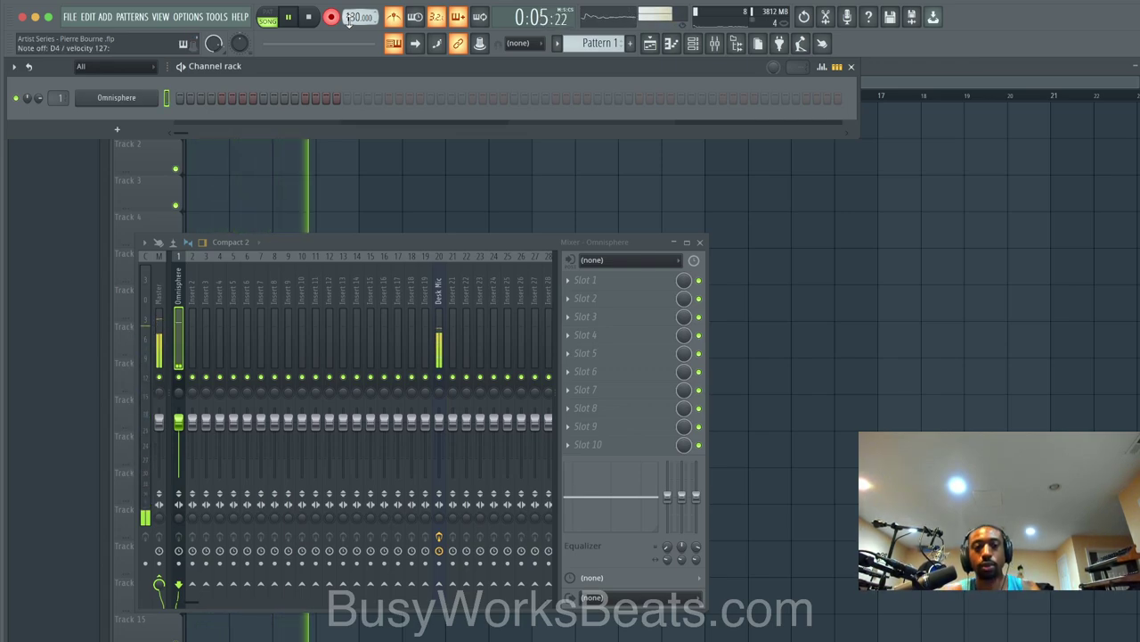
key("space")
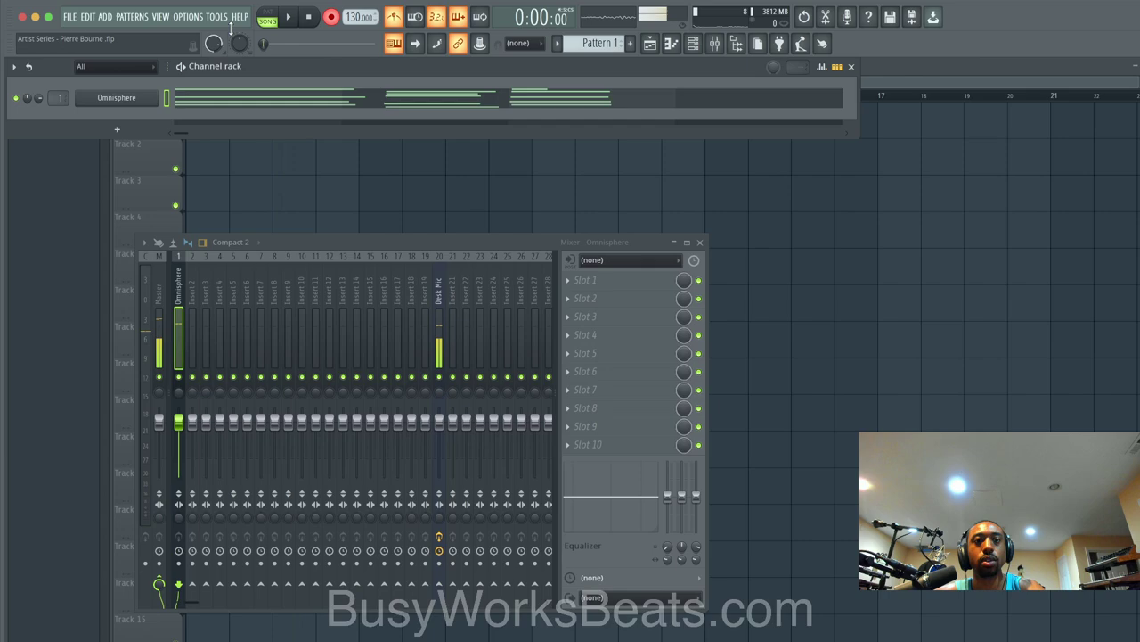
left_click(481, 97)
Step: Delete the third recorded chord, starting at bar 3, from the piano roll
left_click_drag(363, 241, 351, 448)
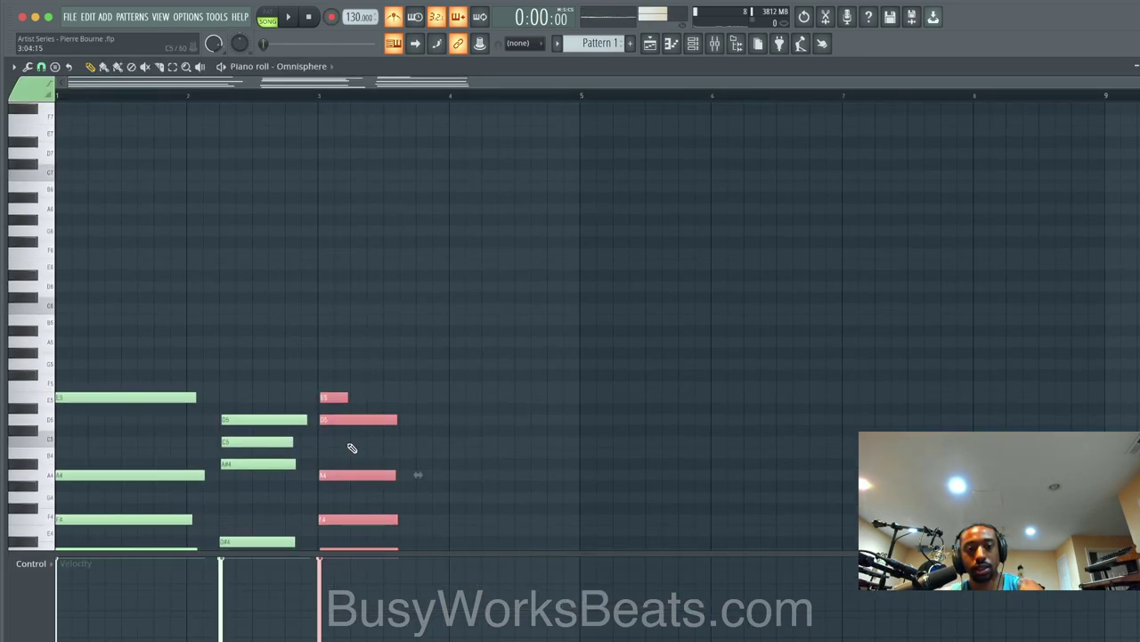
scroll(352, 448, "down", 3)
key("Delete")
Step: Play back the two remaining chords and examine their notes against the piano keys
key("space")
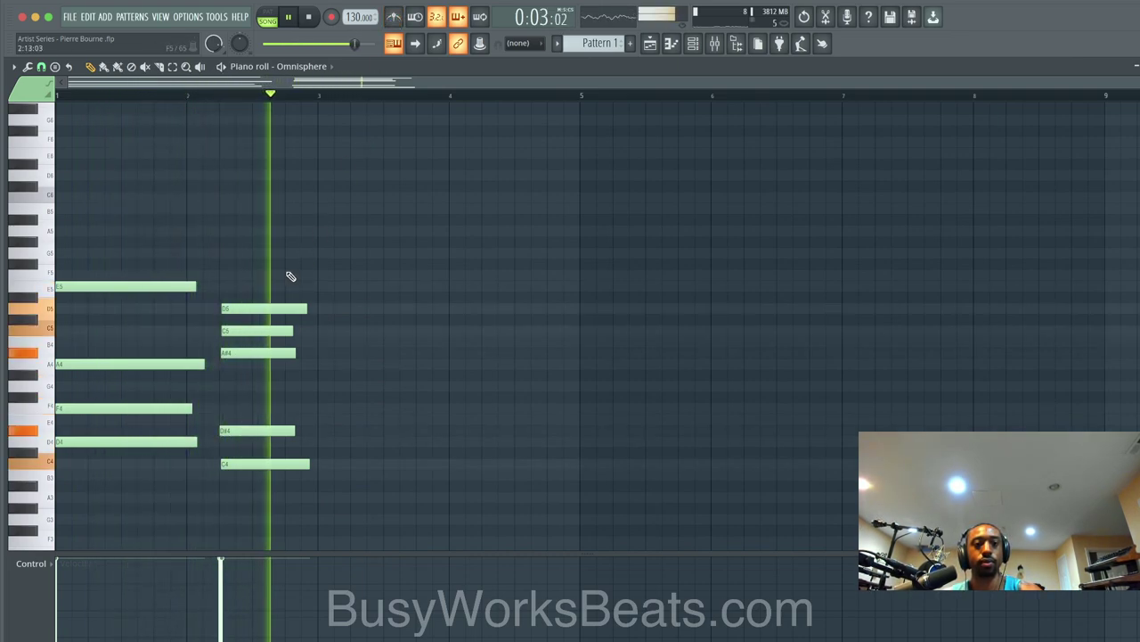
key("space")
left_click(260, 332)
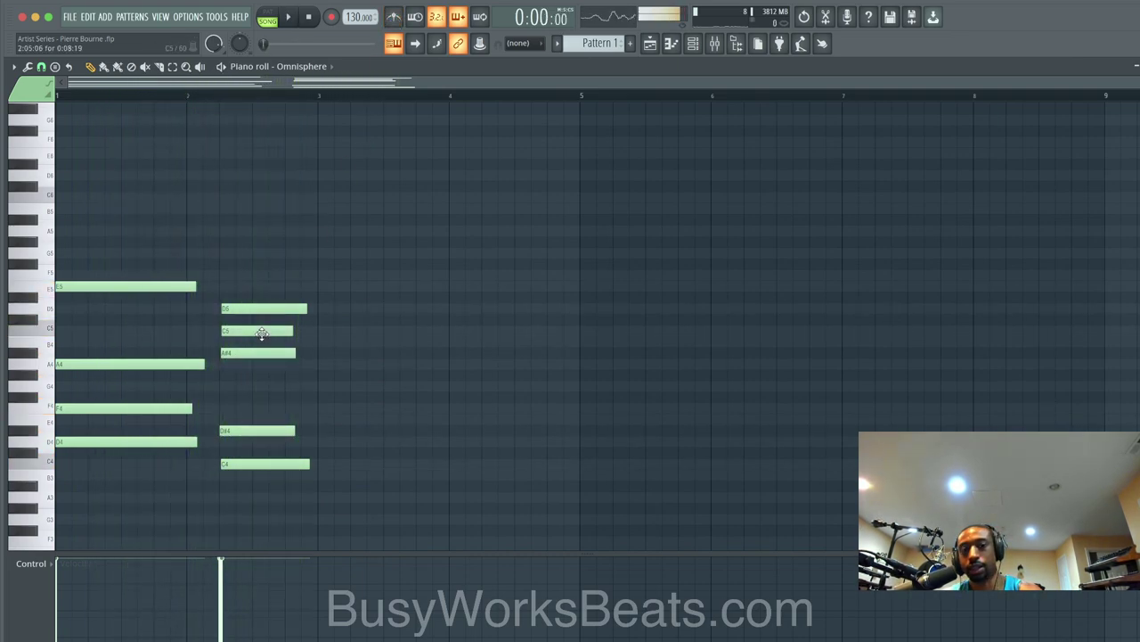
left_click_drag(270, 298, 270, 490)
key("space")
left_click(366, 464, "super")
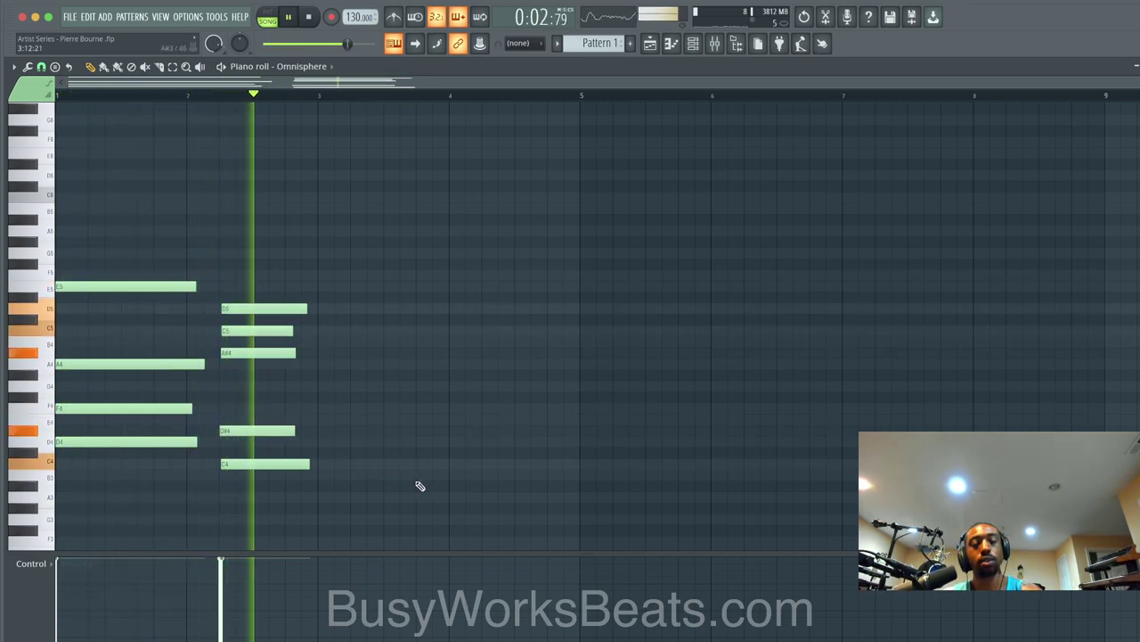
key("space")
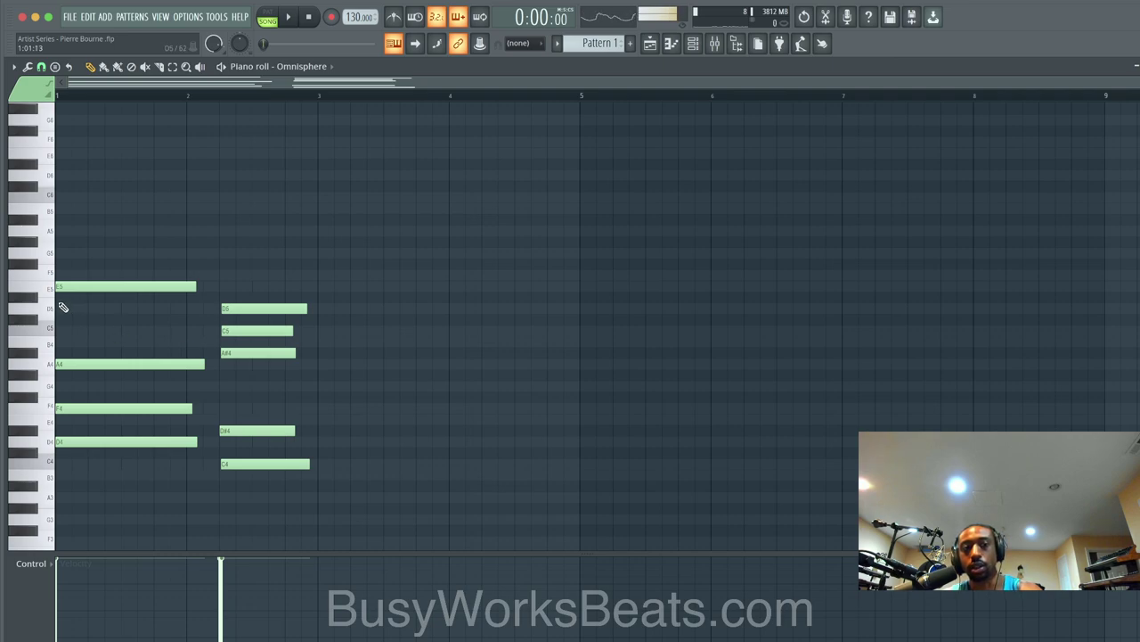
left_click_drag(45, 308, 42, 389)
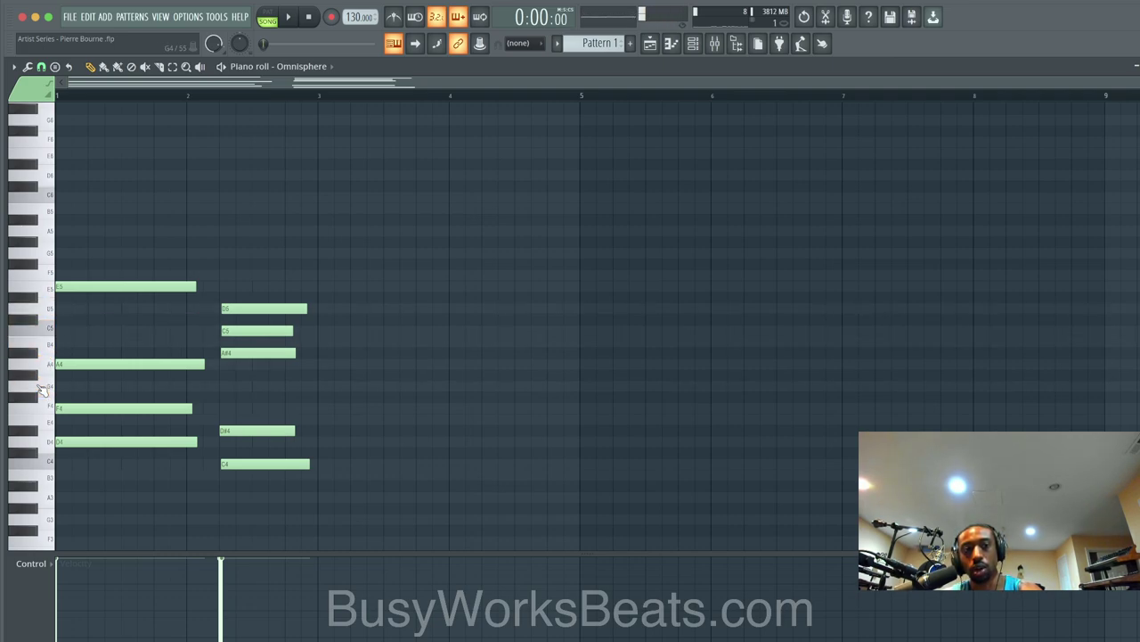
Step: Copy the first chord to bar 3, add a G4 note to it and lengthen that note to about one bar
left_click_drag(100, 243, 359, 441)
left_click_drag(318, 330, 318, 386)
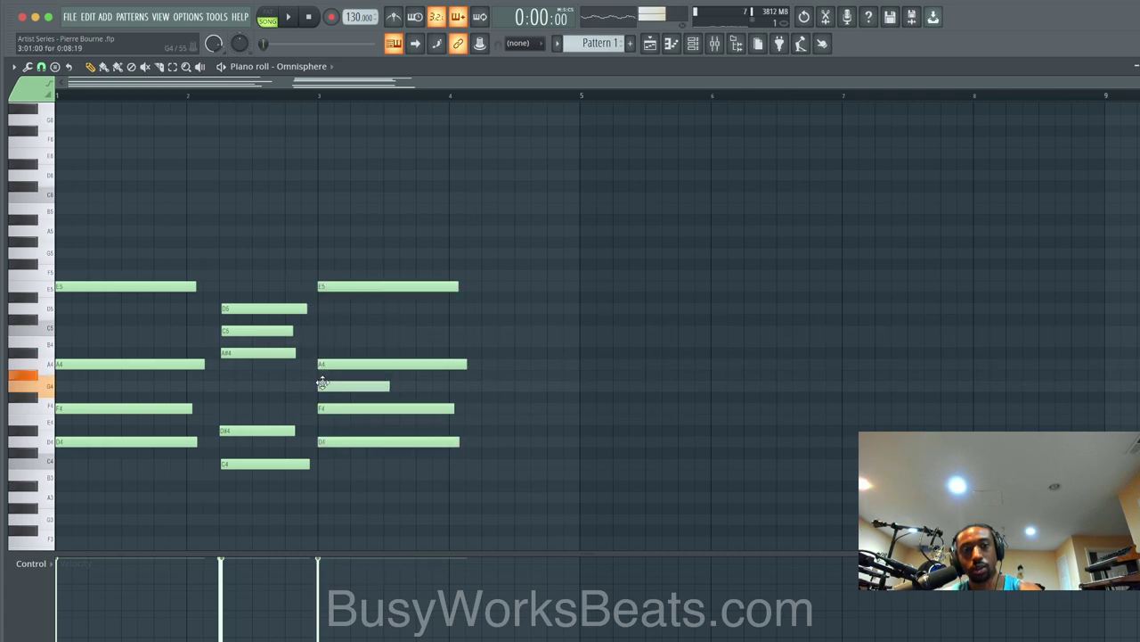
key("space")
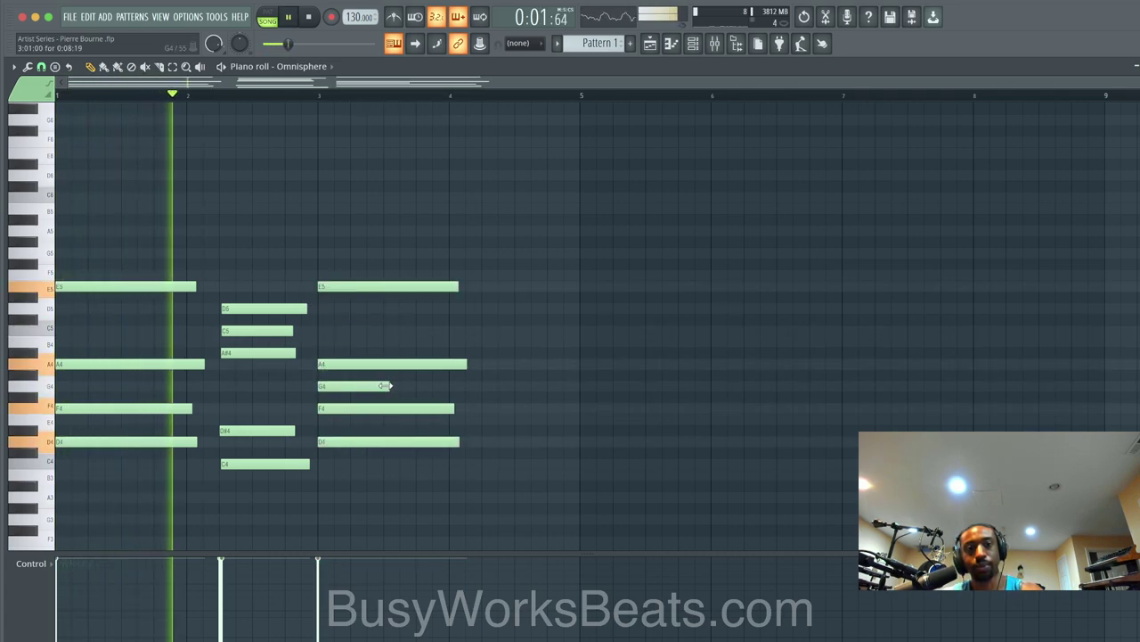
left_click_drag(388, 385, 452, 385)
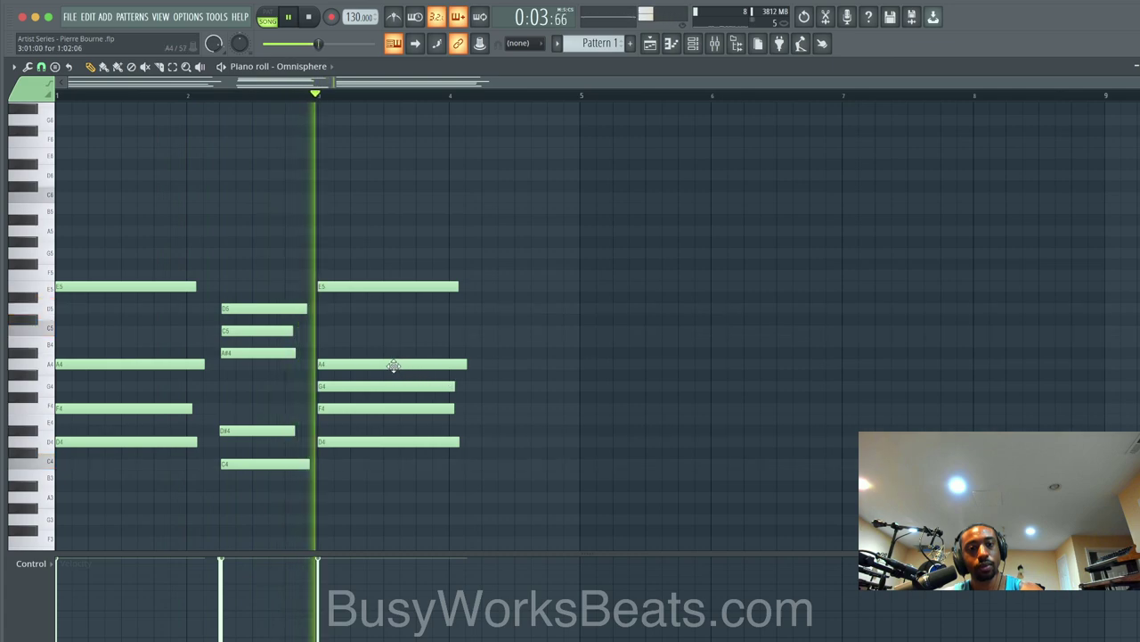
key("space")
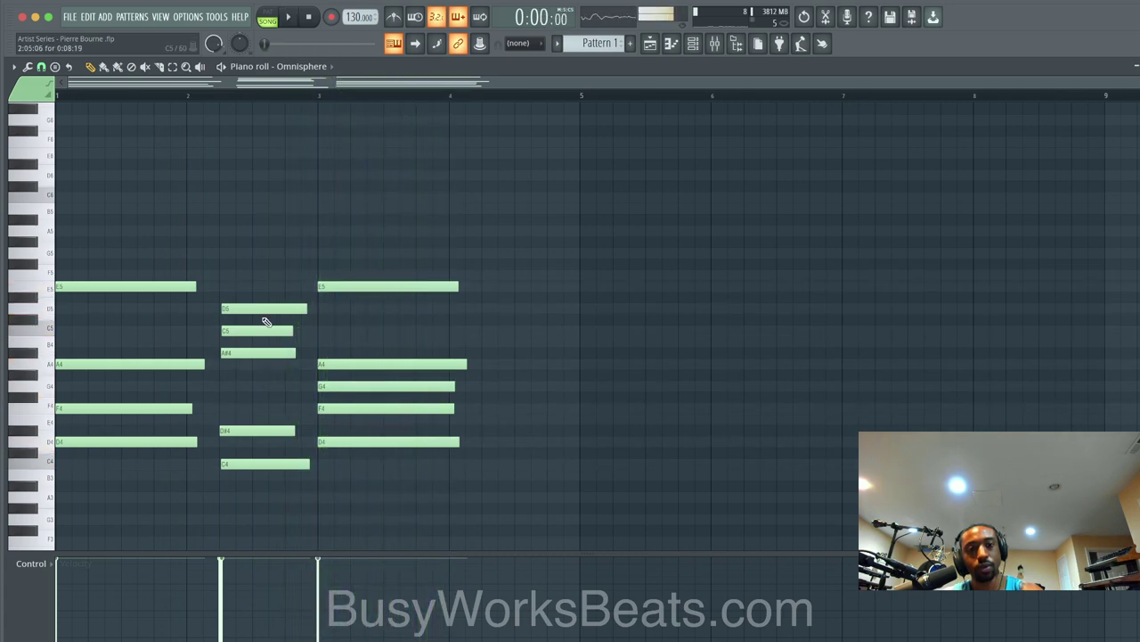
Step: Copy the second chord into bar 4, transposed down so its top note is A4, then play it back and save the project
left_click_drag(226, 305, 235, 474)
left_click_drag(50, 307, 48, 369)
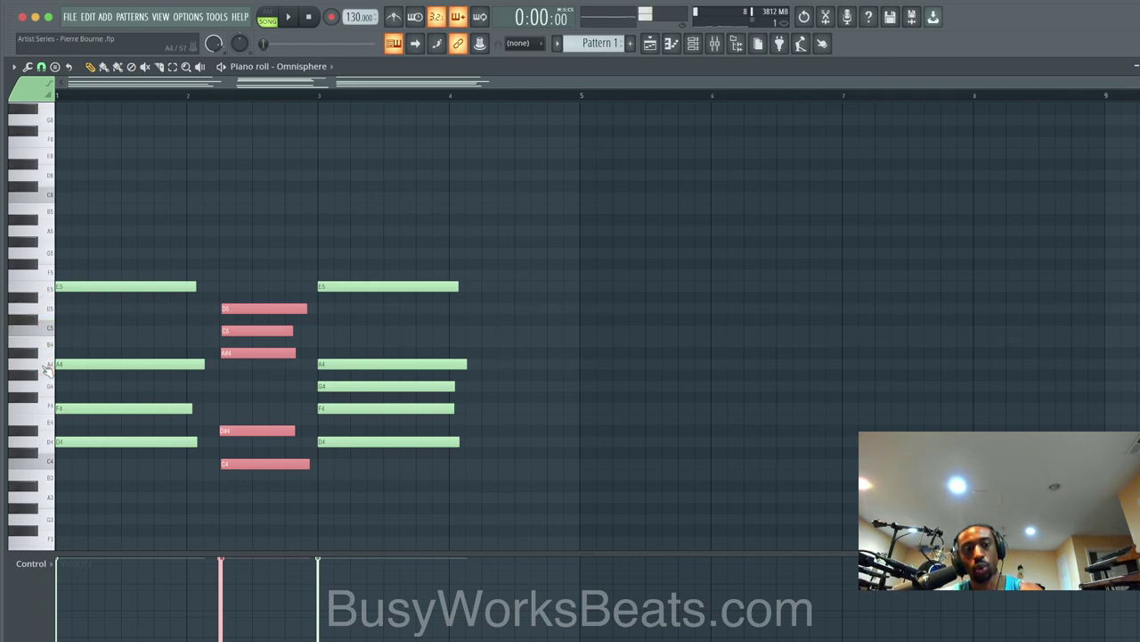
left_click_drag(249, 348, 508, 408)
key("space")
key("super+s")
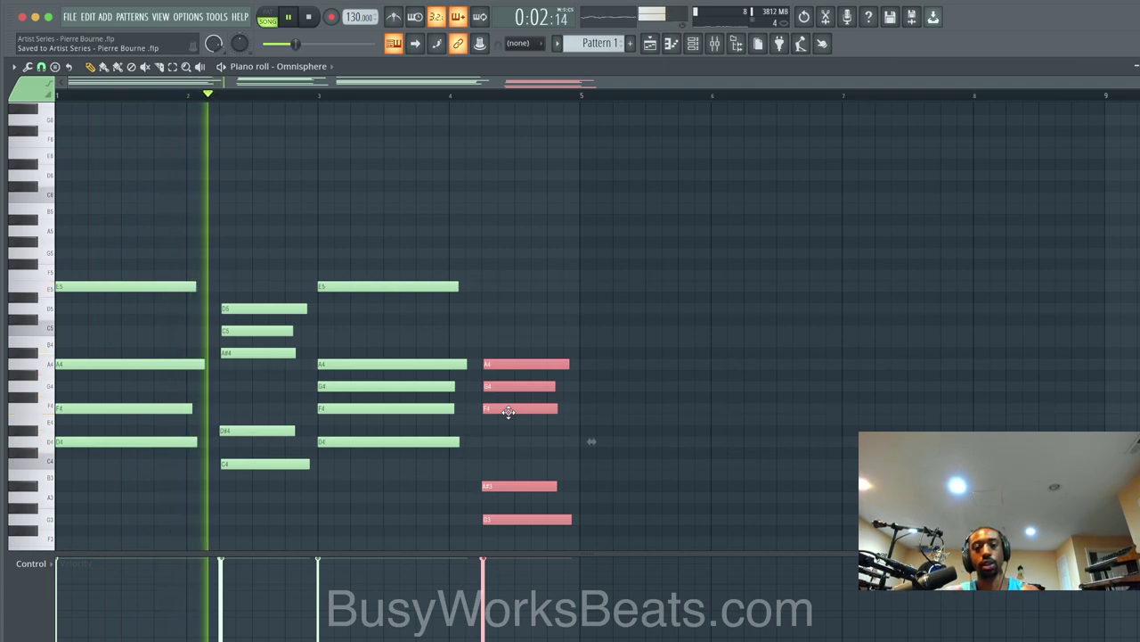
Step: Deselect the transposed bar 4 chord and save the project as a new version
scroll(509, 408, "down", 4)
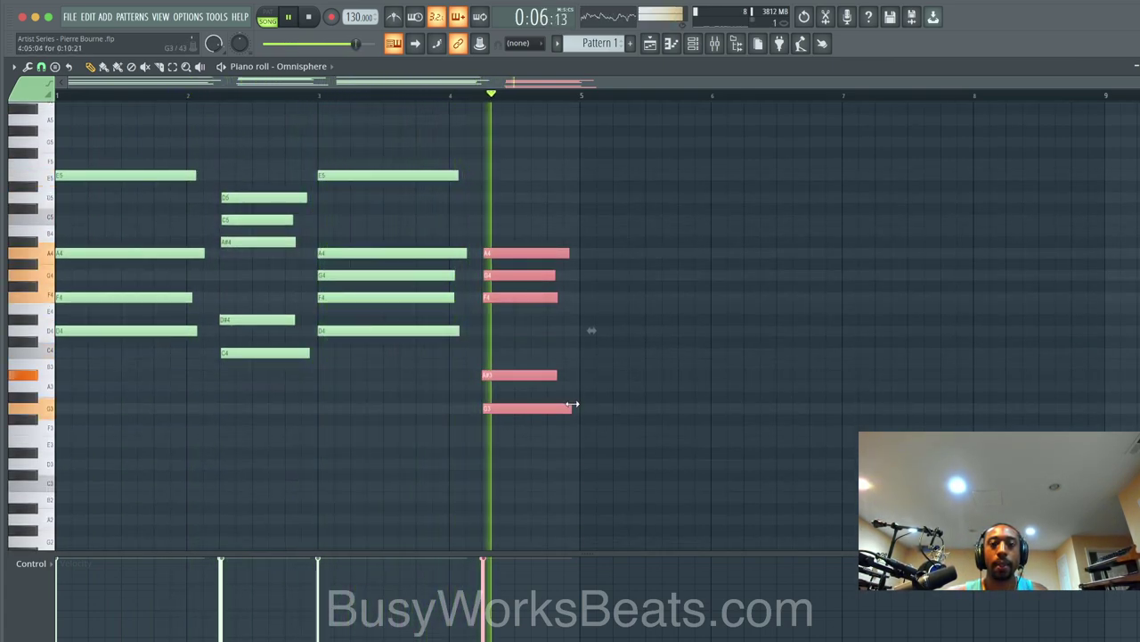
right_click(653, 376)
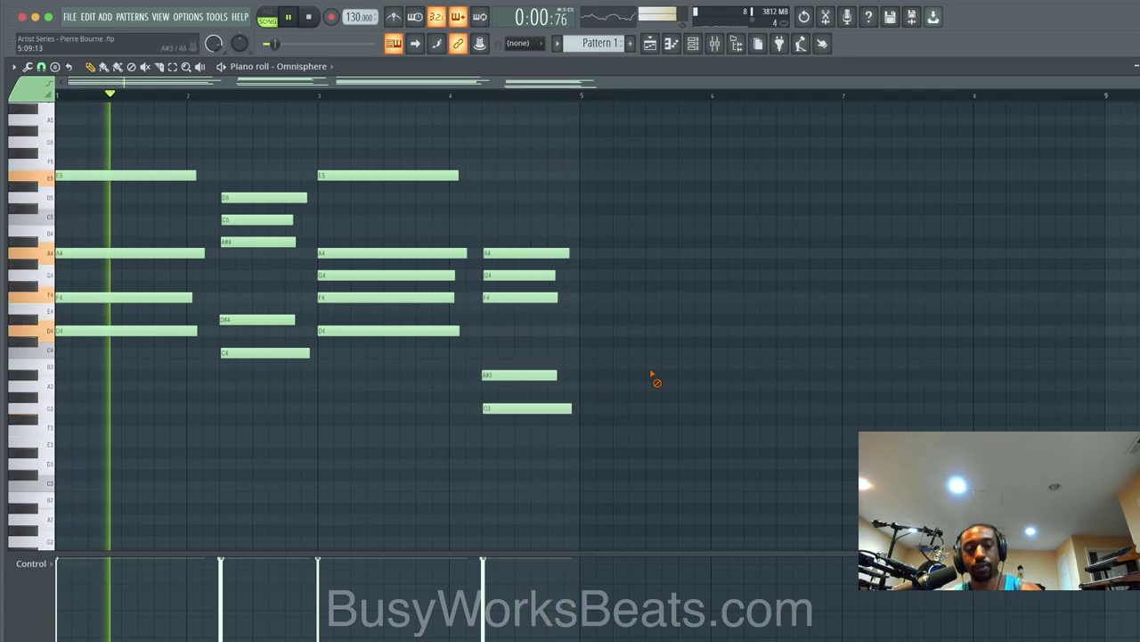
key("super+n")
scroll(660, 352, "up", 1)
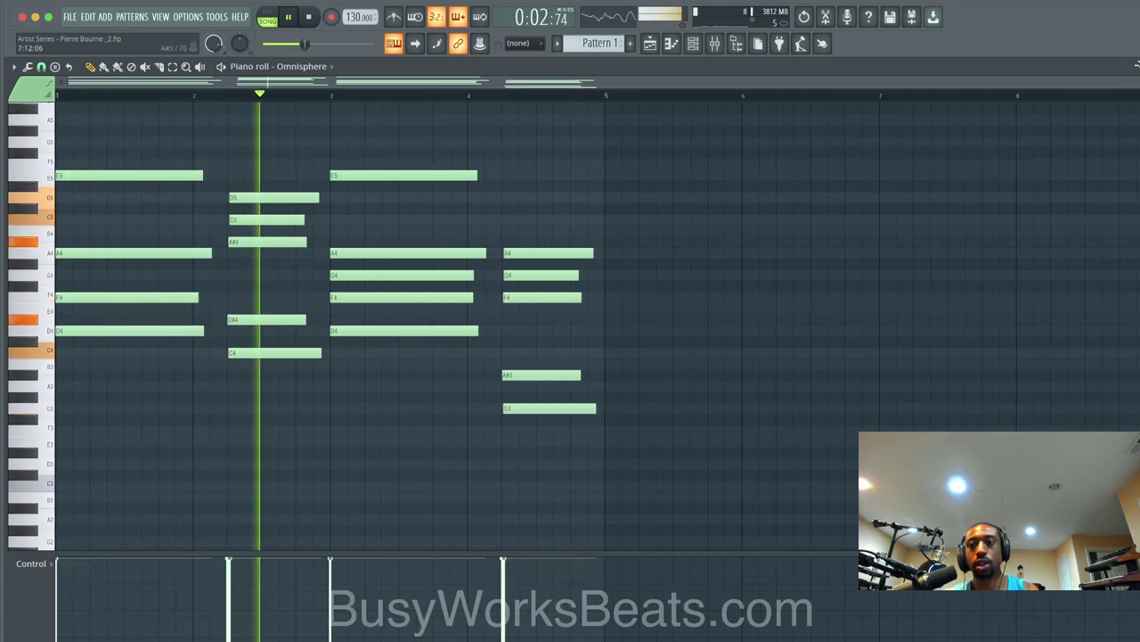
Step: Open Omnisphere from the channel rack, try the Prophet 5 PWM Combo soundsource, and switch back to Prophet 5 Power Poly
left_click(1137, 67)
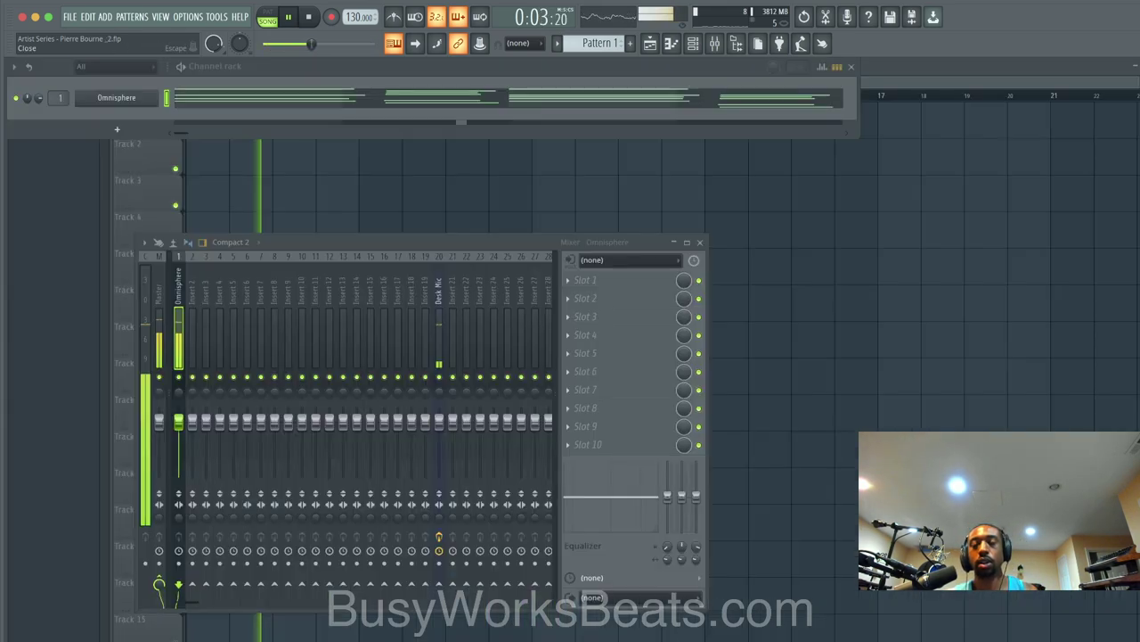
left_click(136, 98)
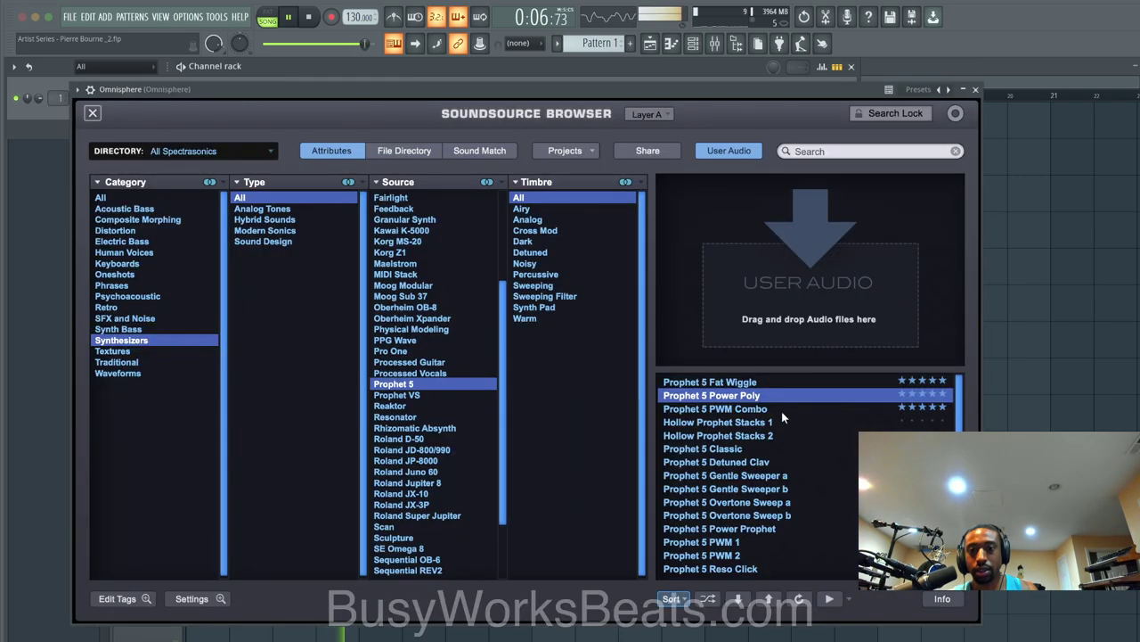
left_click(775, 409)
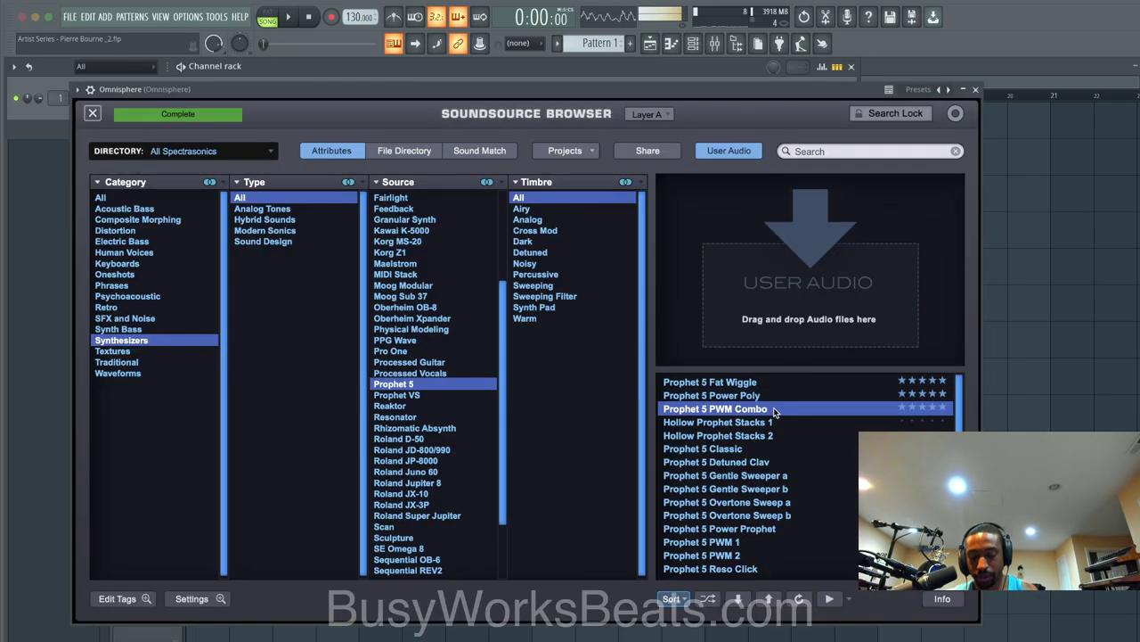
left_click(773, 396)
key("space")
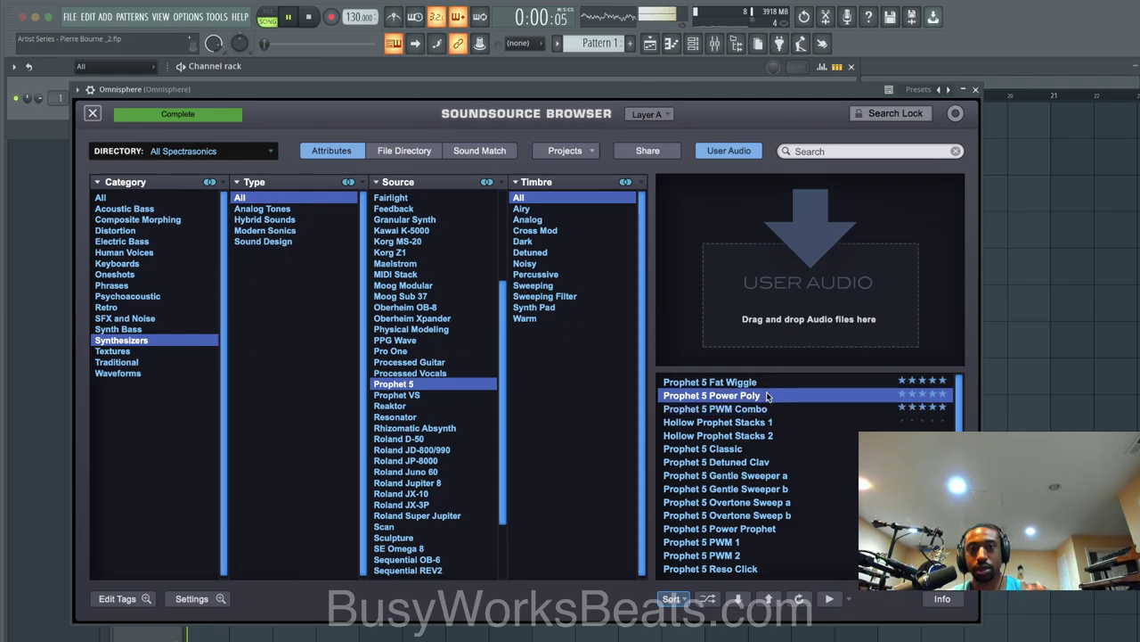
Step: Raise the release of Omnisphere's amp envelope on layer A and switch on the arpeggiator
left_click(93, 114)
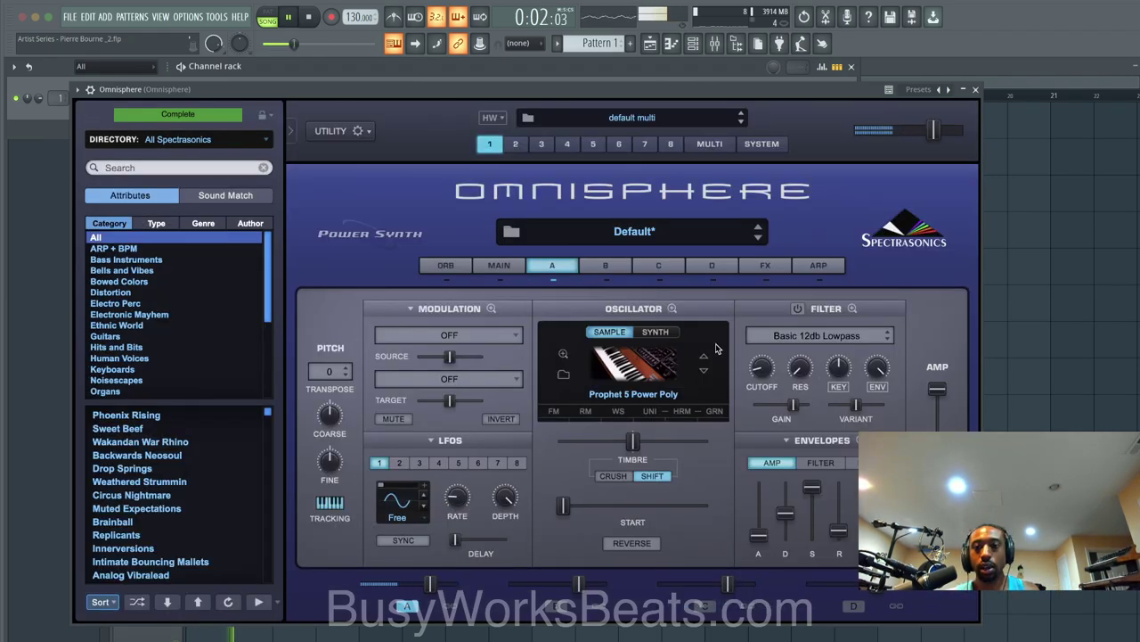
left_click_drag(842, 533, 839, 524)
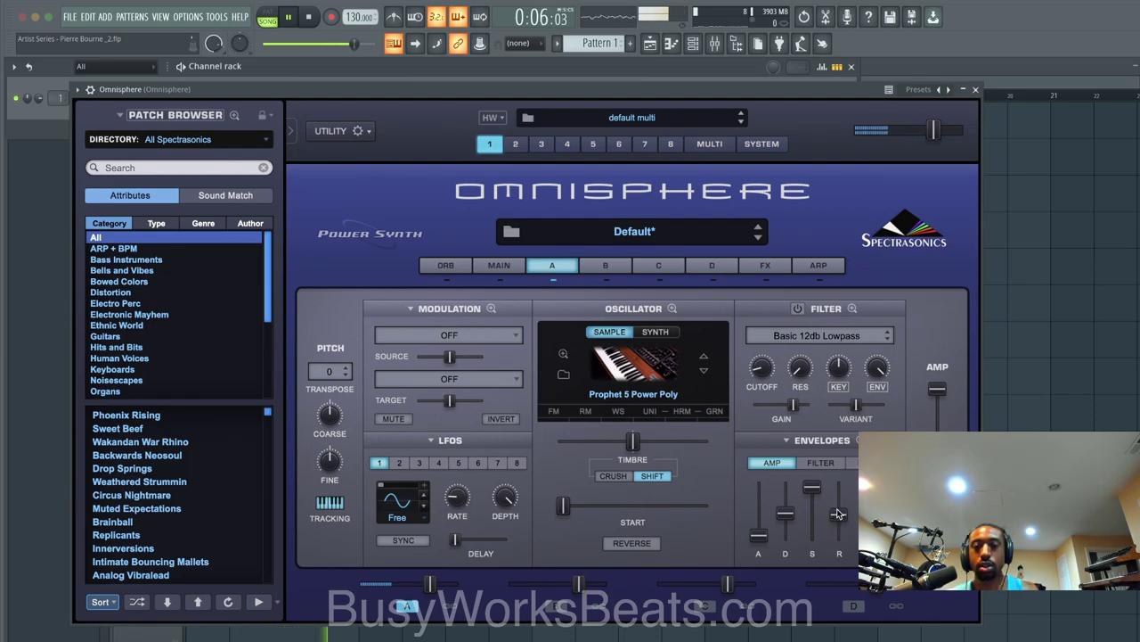
left_click(818, 265)
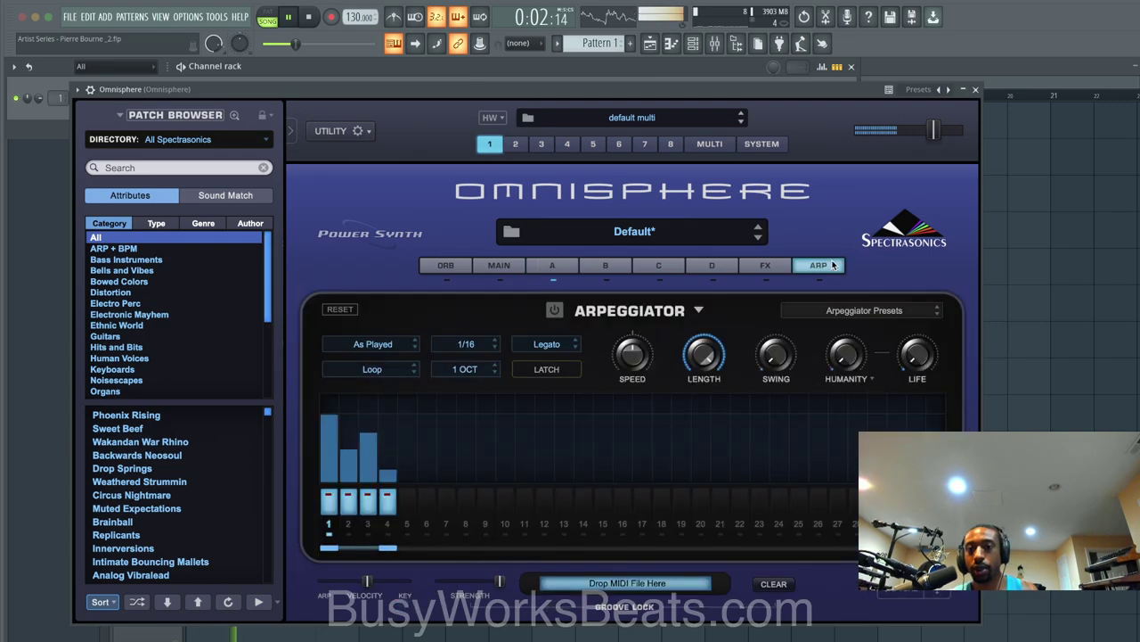
left_click(555, 310)
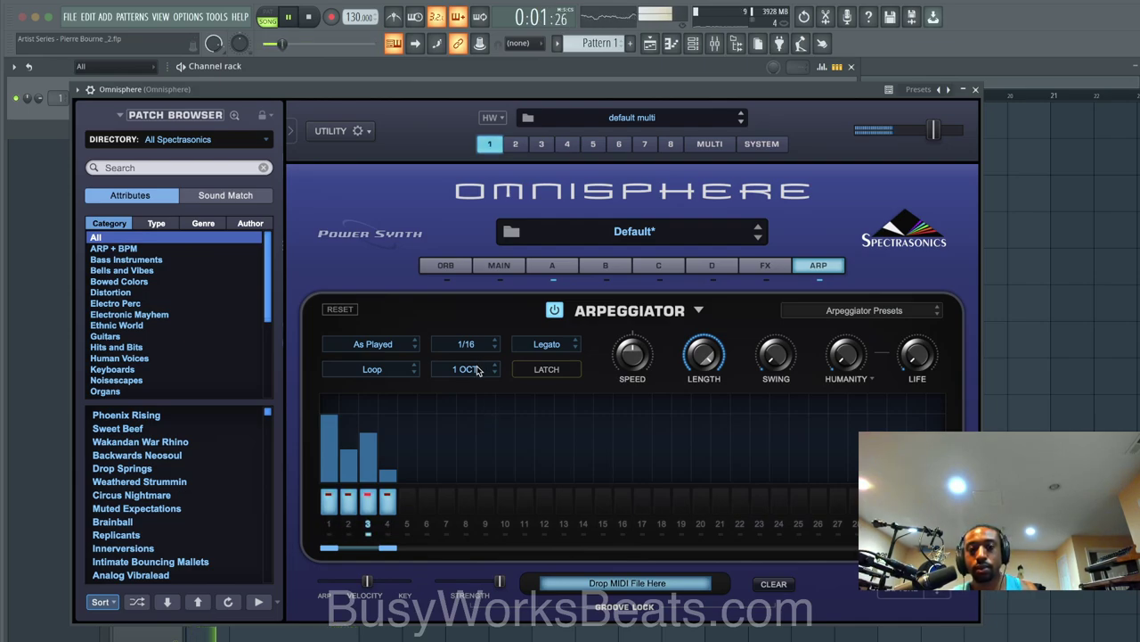
Step: Try a 3 OCT arpeggiator range with a three-step pattern, and set the range back to 1 OCT
left_click(475, 370)
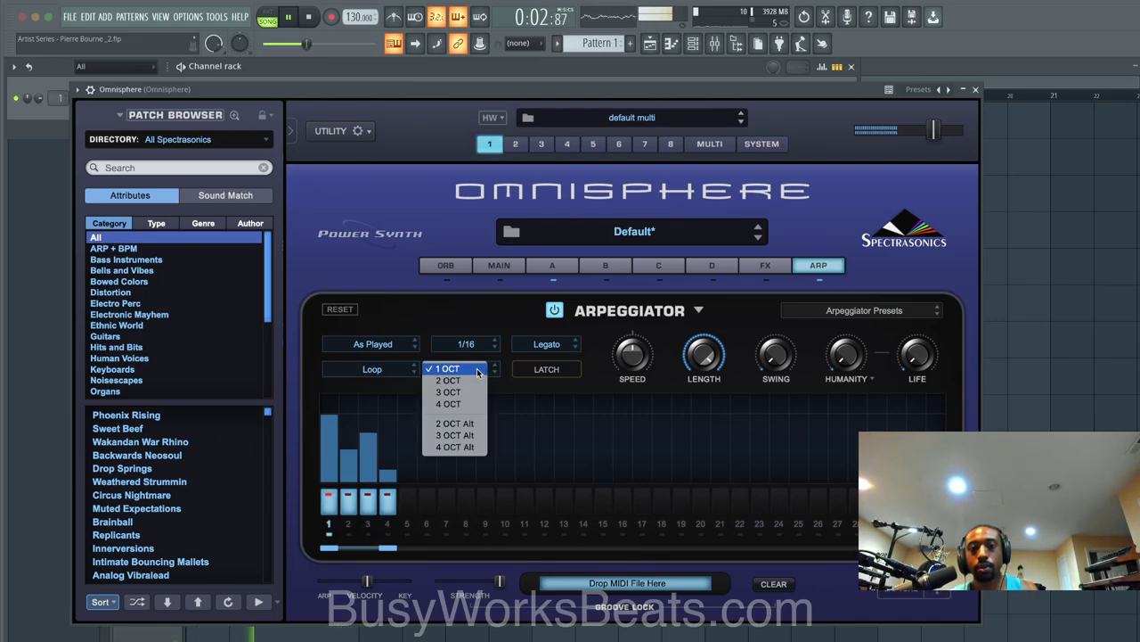
left_click(470, 392)
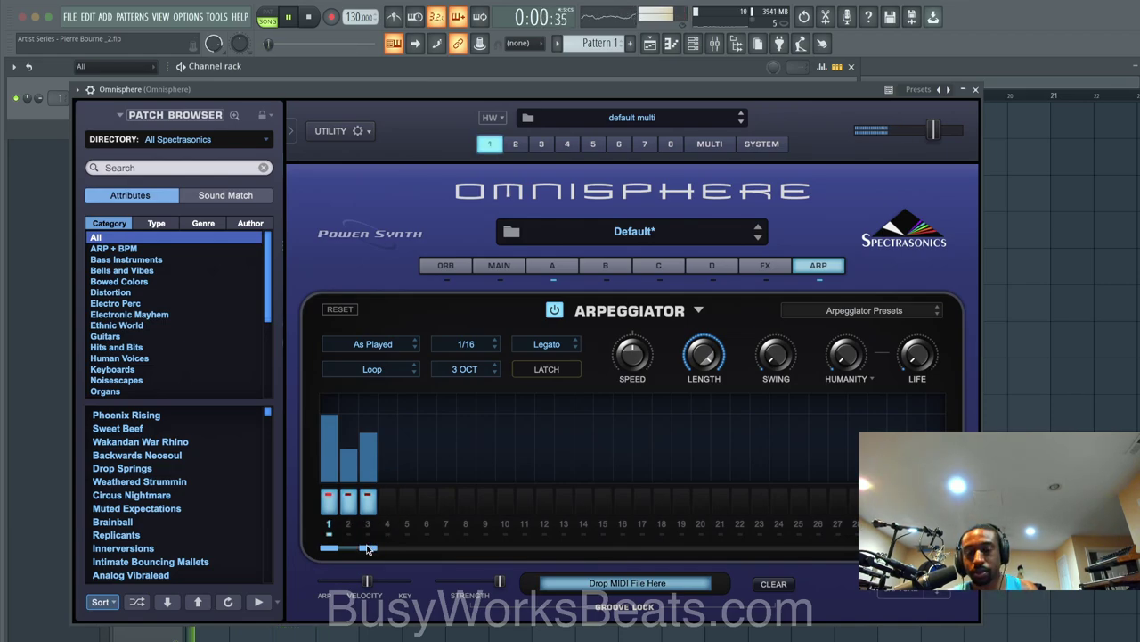
left_click(487, 367)
left_click(472, 352)
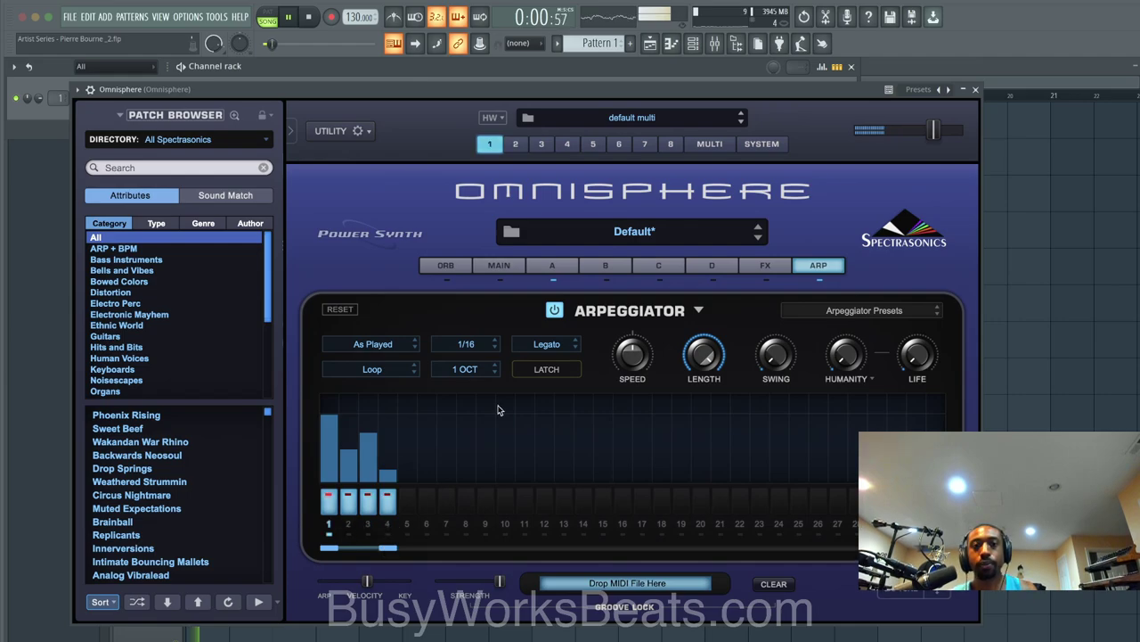
Step: Try a 1/8 arpeggiator rate and return it to 1/16
left_click(476, 348)
left_click(461, 335)
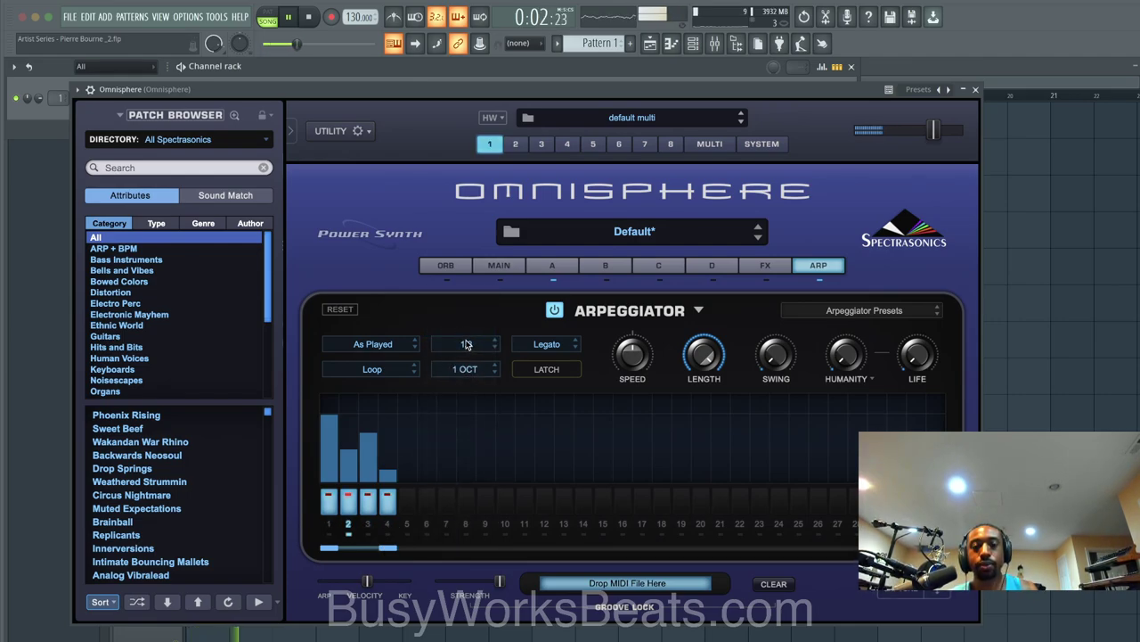
left_click(466, 345)
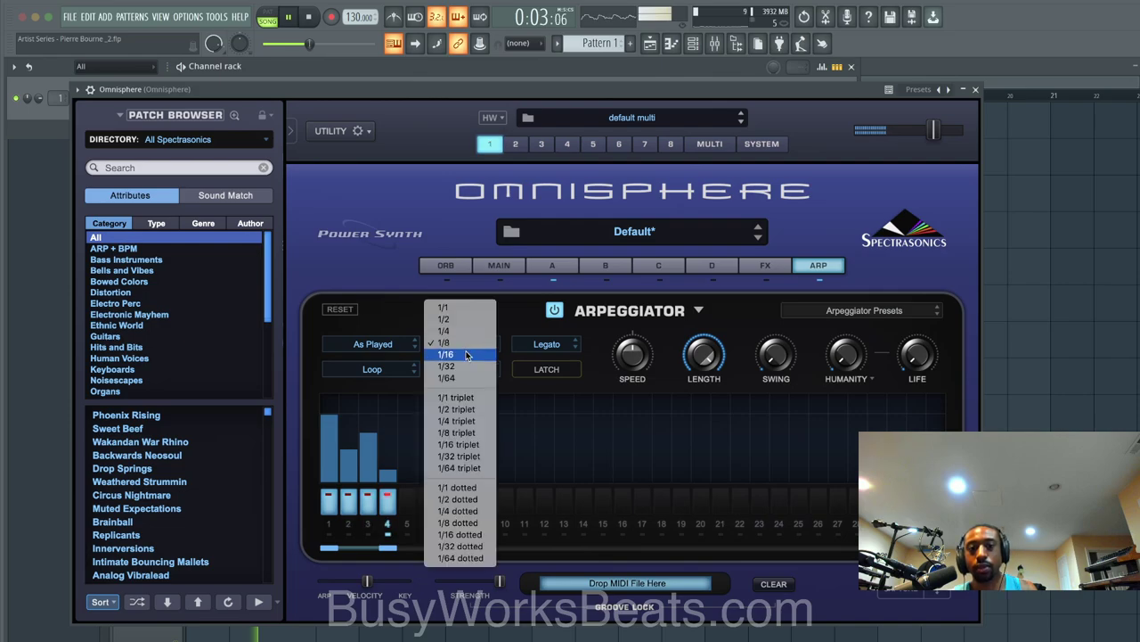
left_click(466, 355)
Step: Close Omnisphere, bring the playlist forward and play the arpeggiated chords from the start
left_click(976, 90)
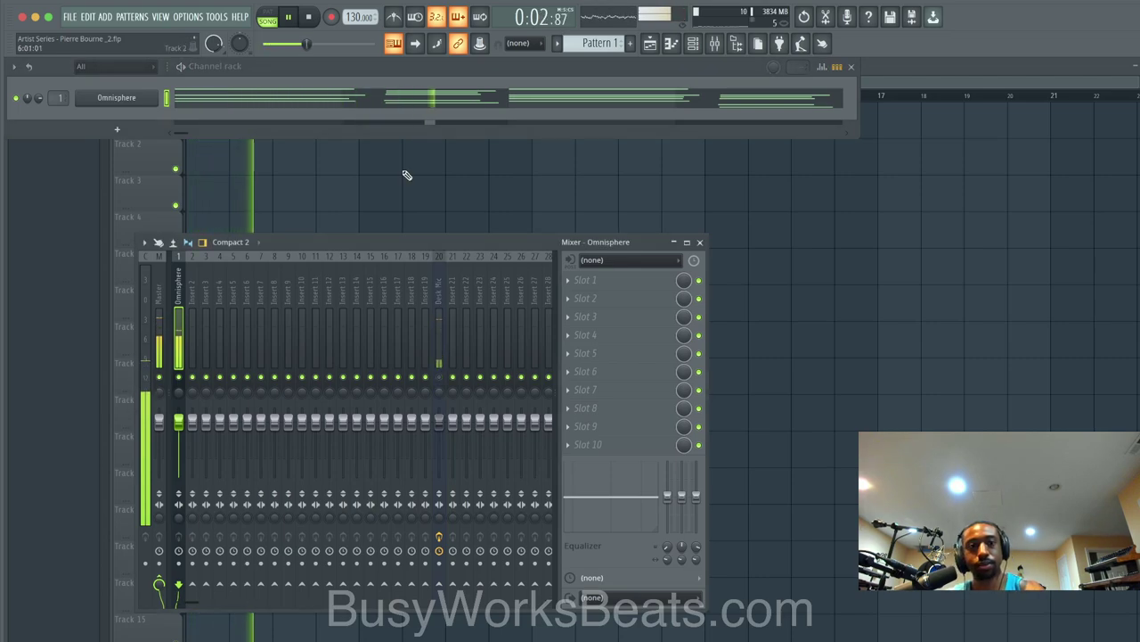
left_click(396, 110)
right_click(374, 194)
key("space")
key("space")
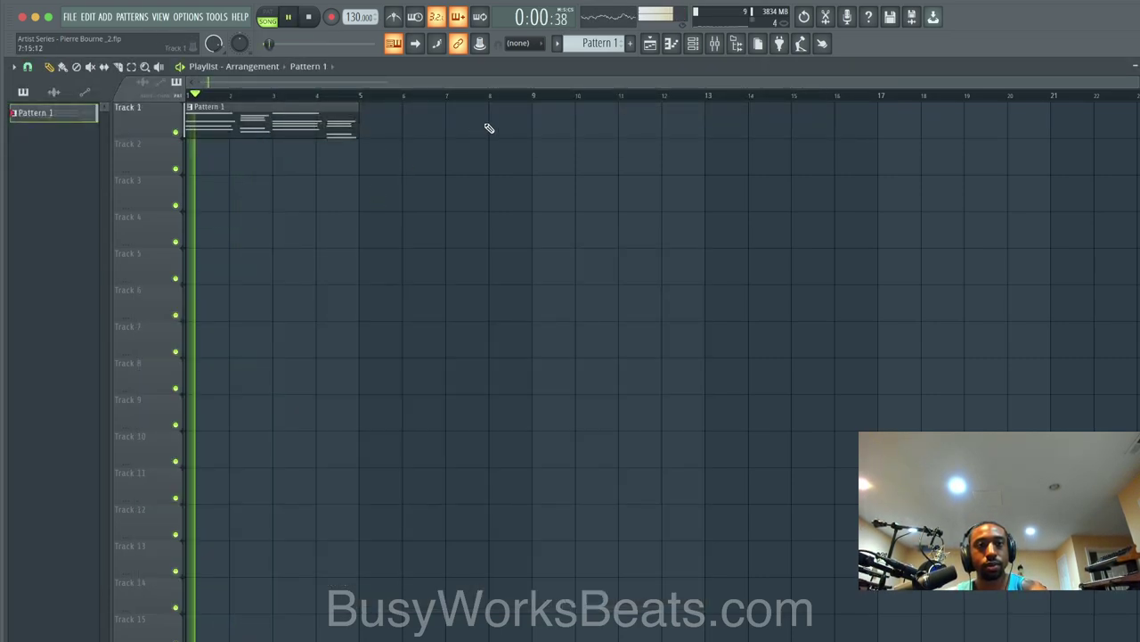
Step: Load the Reverb send track state onto mixer insert 2
left_click(714, 43)
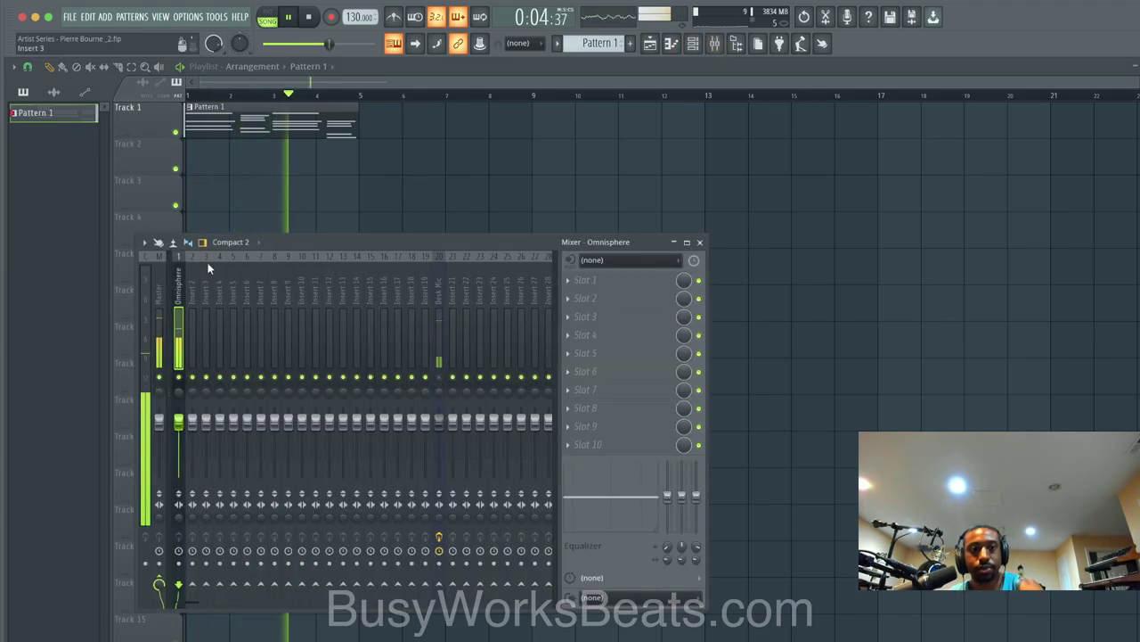
right_click(195, 281)
mouse_move(253, 324)
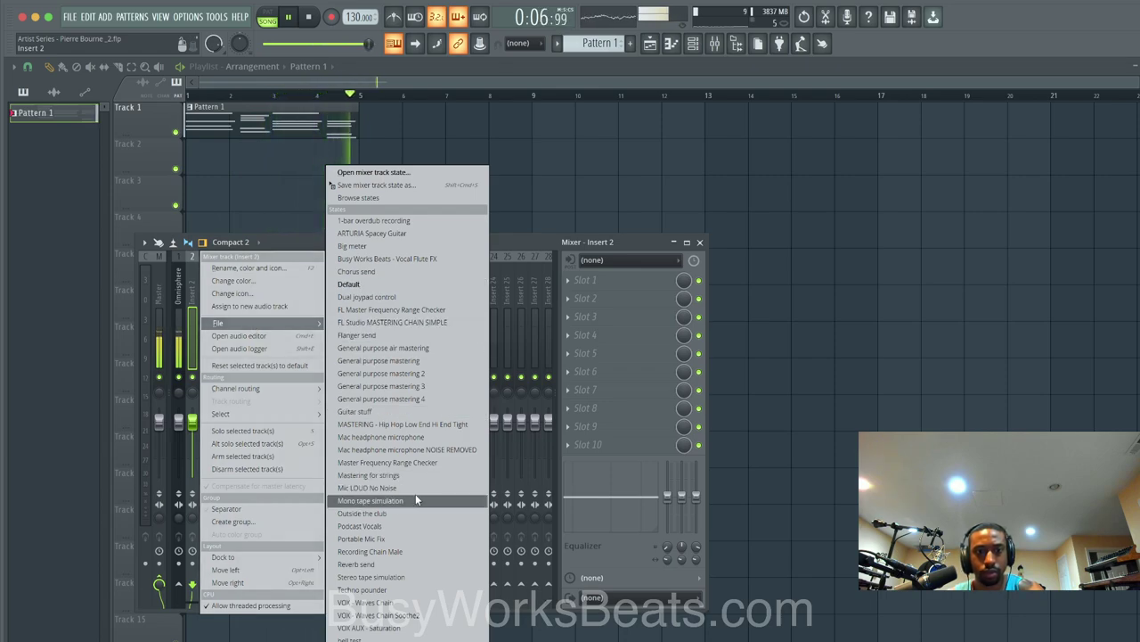
left_click(390, 565)
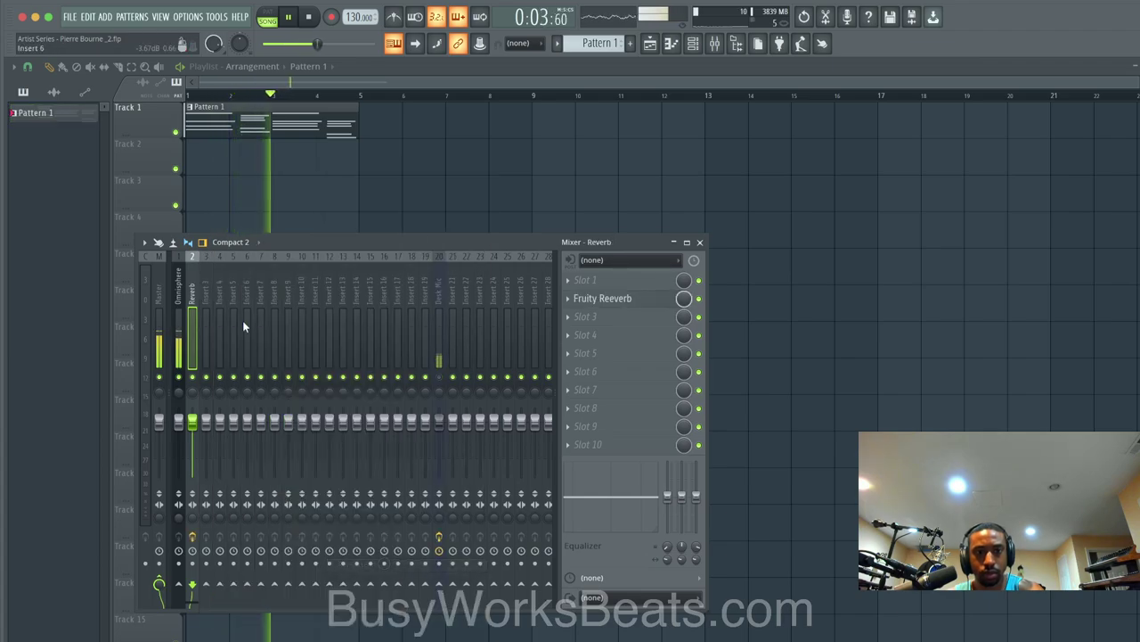
Step: Replace Fruity Reeverb on the Reverb track with ValhallaVintageVerb and set its LowCut to 330 Hz
key("space")
left_click(580, 301)
mouse_move(588, 323)
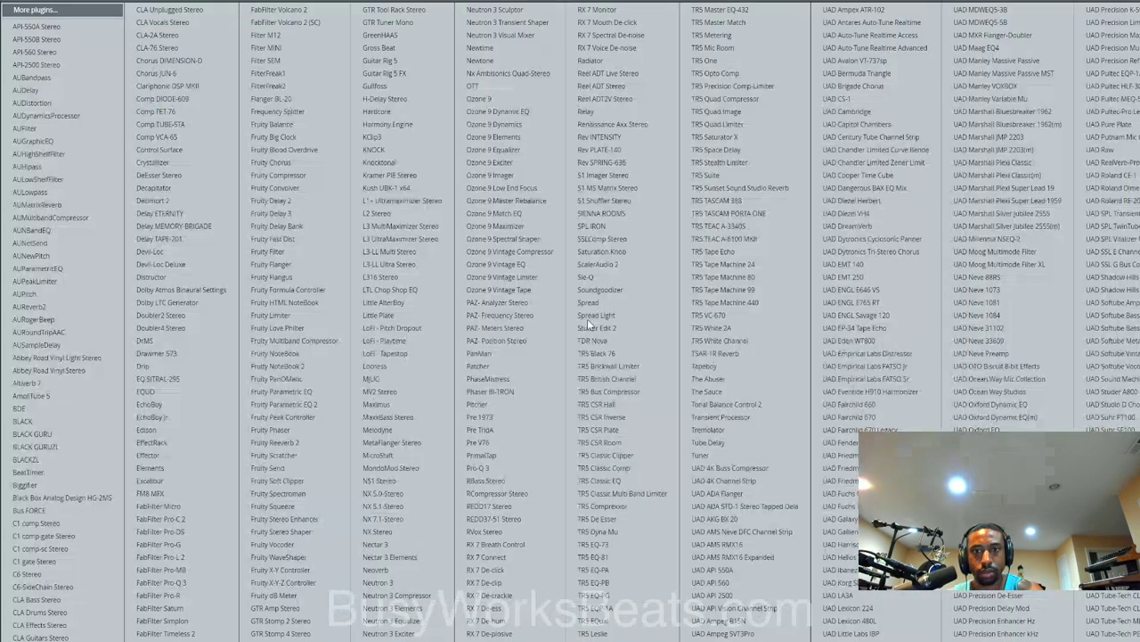
scroll(764, 338, "right", 3)
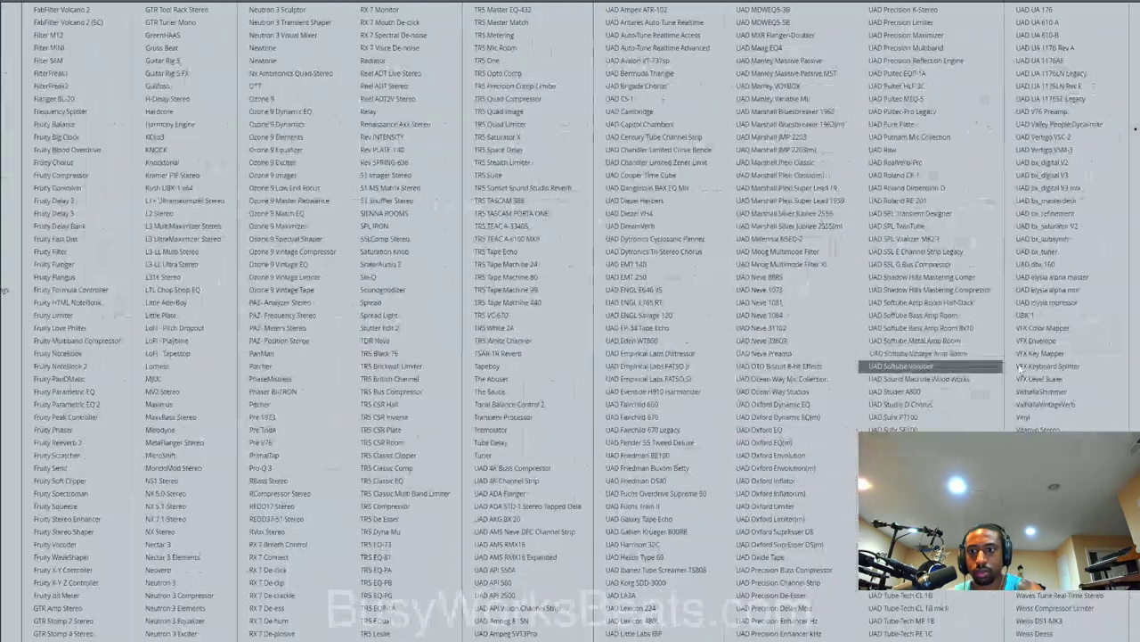
left_click(1047, 405)
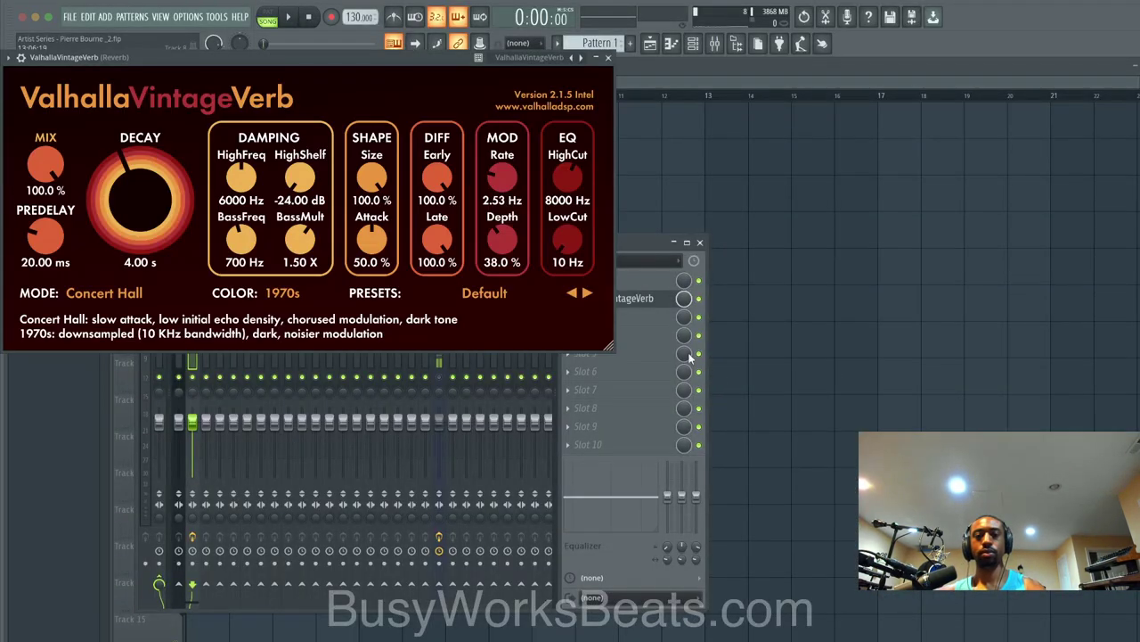
left_click_drag(575, 259, 568, 215)
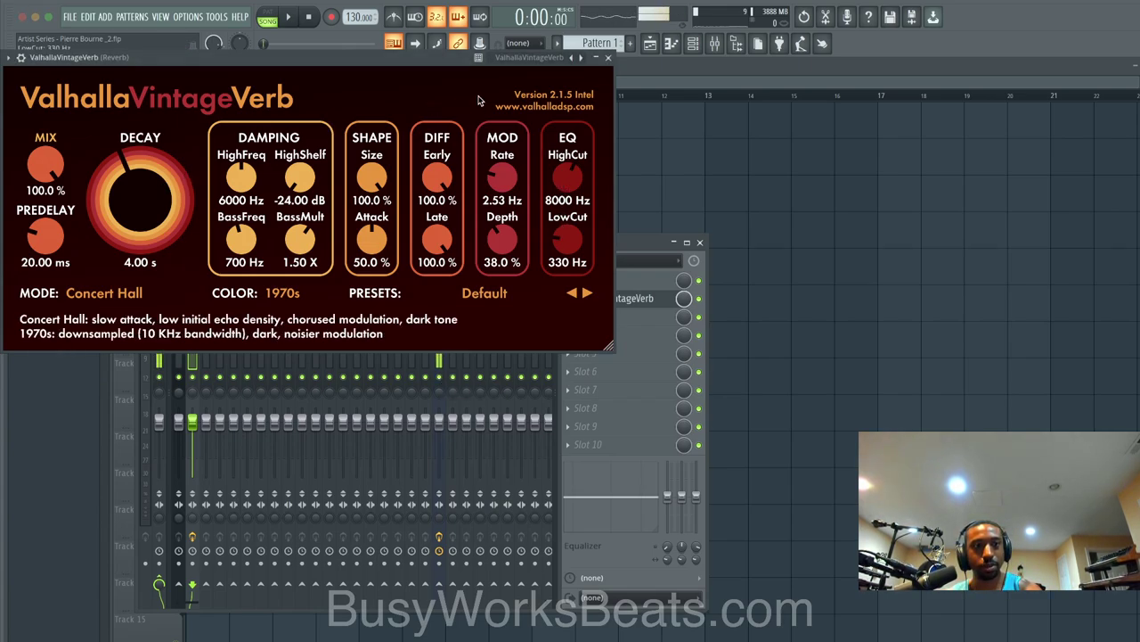
left_click(609, 58)
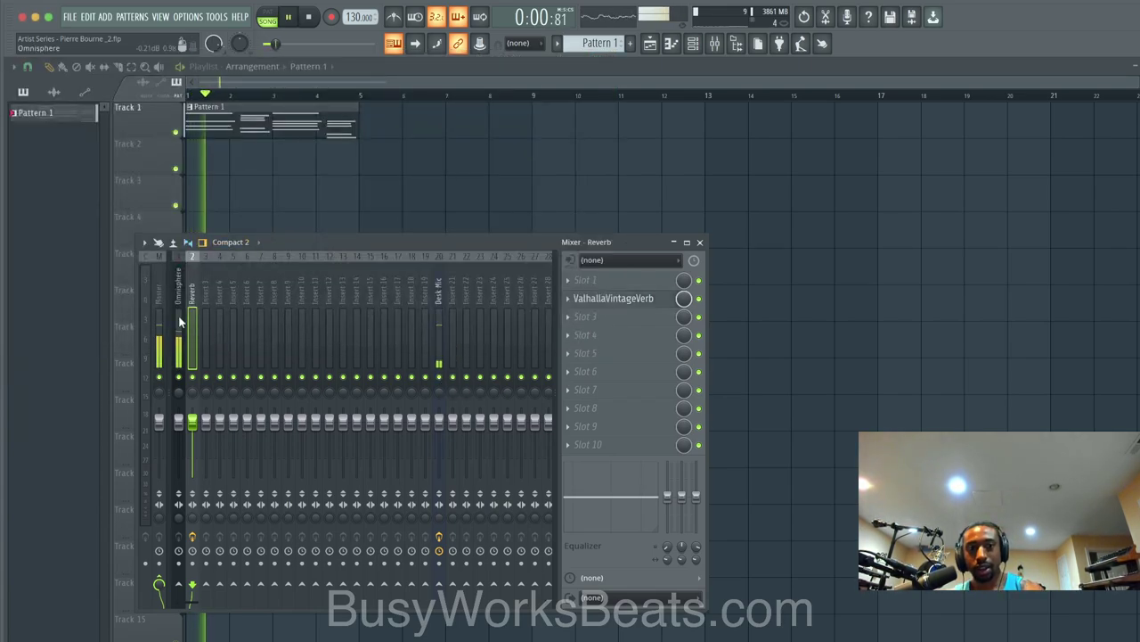
Step: Move the Reverb mixer track from insert 2 to insert 18
left_click(194, 331)
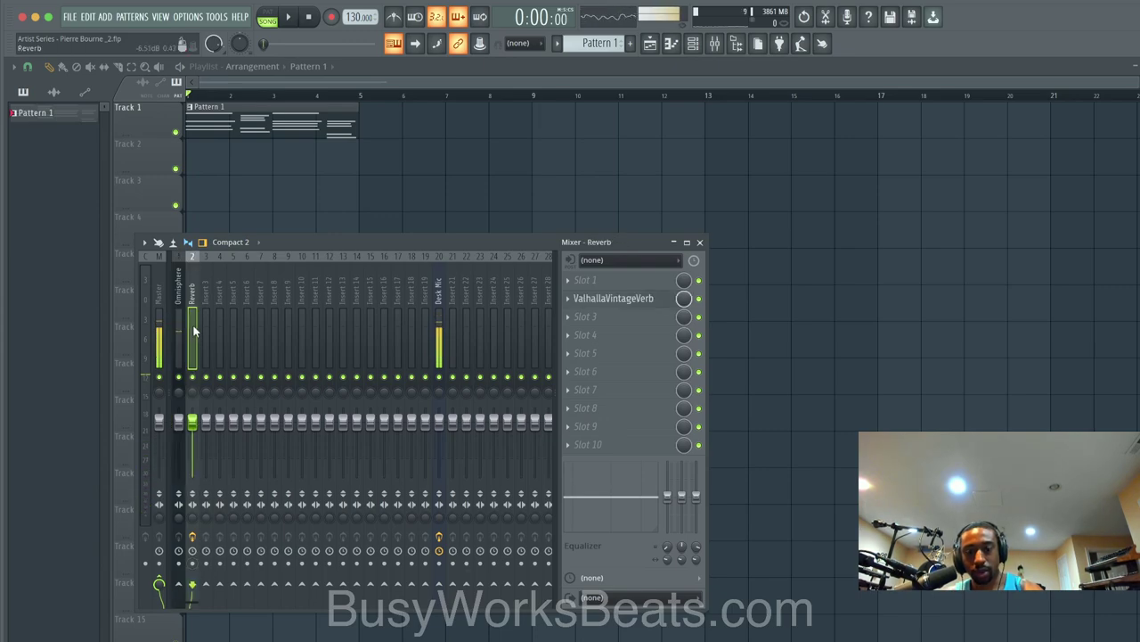
key("alt+Right")
key("alt+Right")
key("alt+Right")
key("alt+Right")
key("alt+Right")
key("alt+Right")
key("alt+Right")
key("alt+Right")
key("alt+Right")
key("alt+Right")
key("alt+Right")
key("alt+Right")
key("alt+Right")
key("alt+Right")
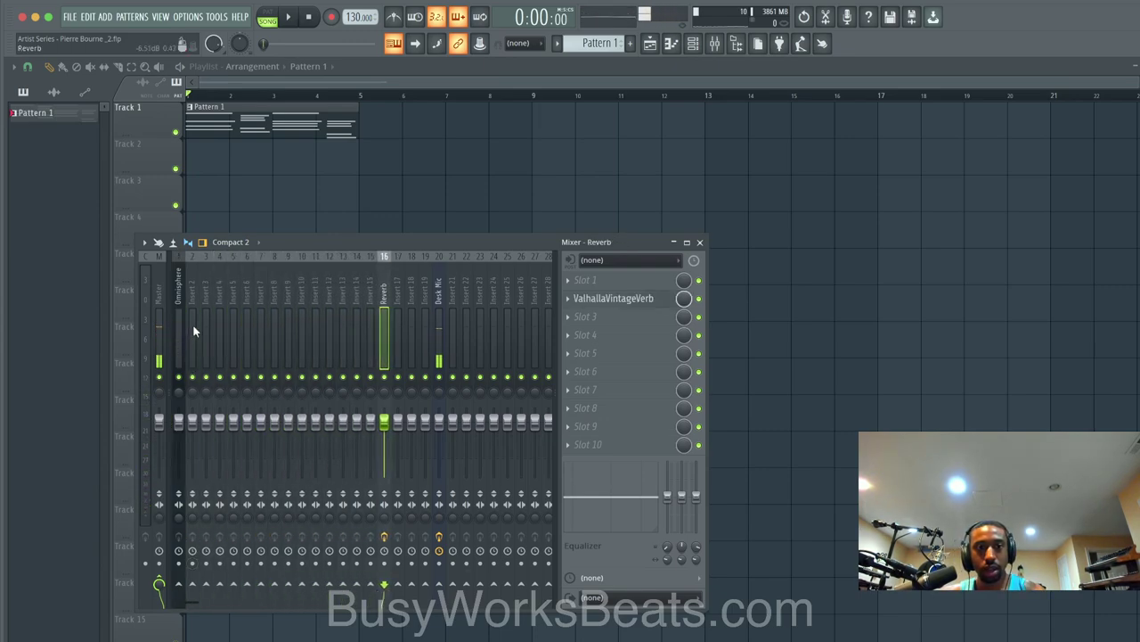
key("alt+Right")
key("alt+Right")
Step: Send the Omnisphere mixer track to the Reverb track at 100% and start playback
left_click(181, 283)
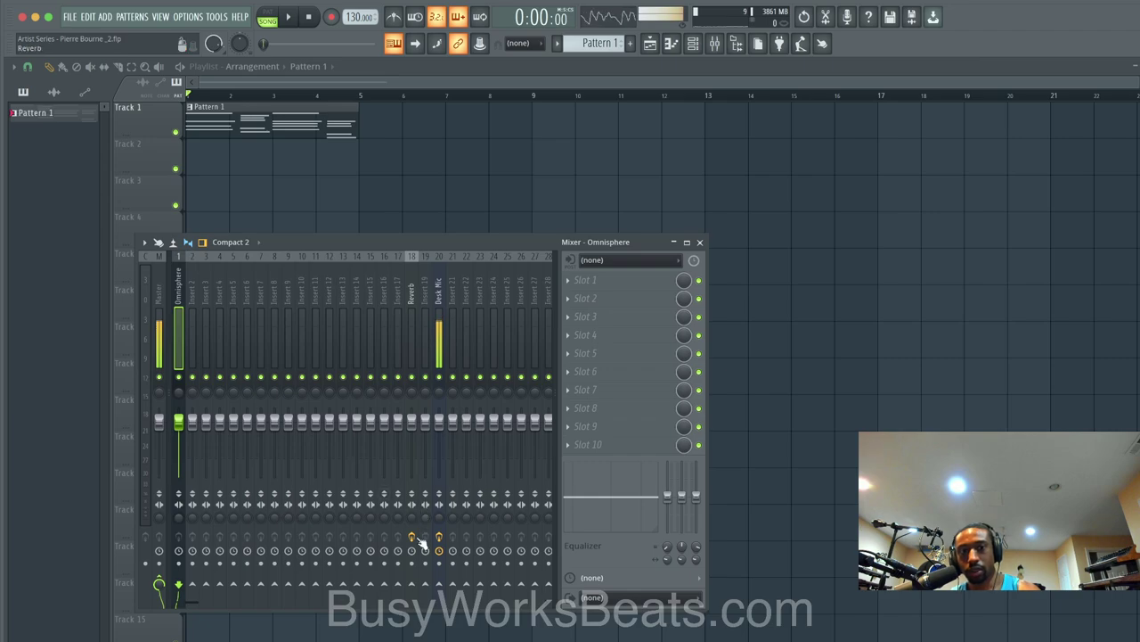
left_click(412, 585)
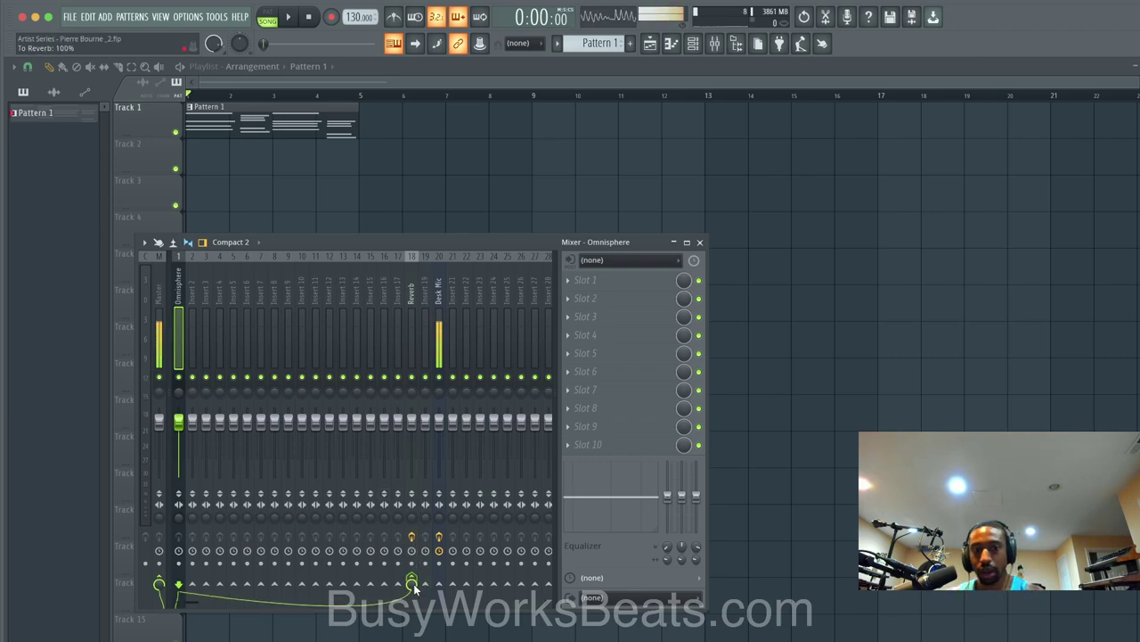
key("space")
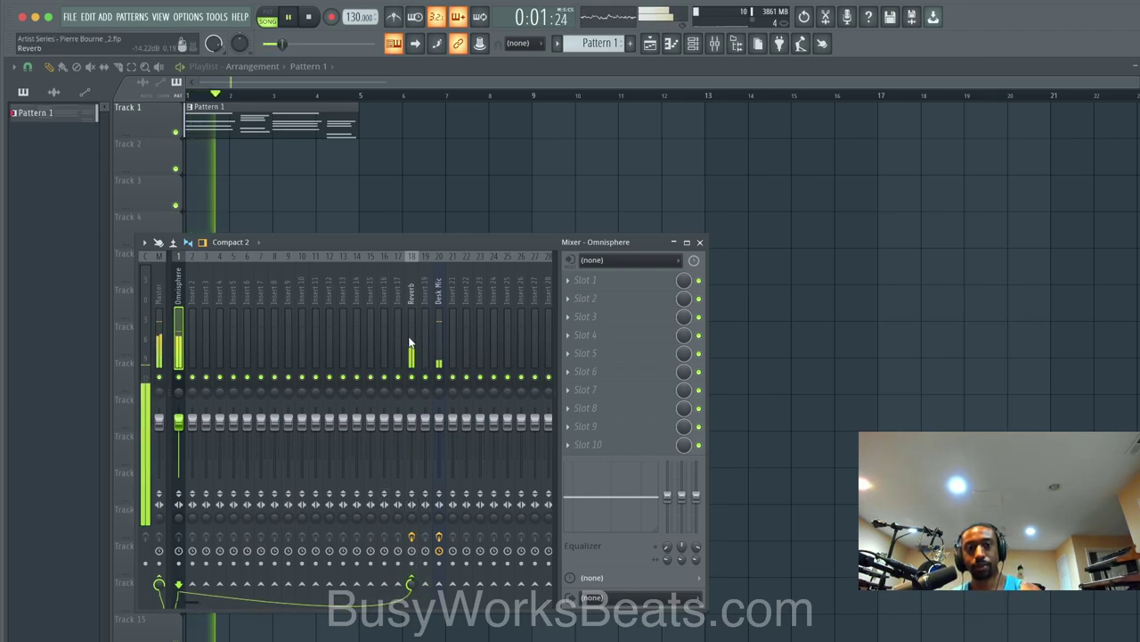
Step: Move ValhallaVintageVerb to the Reverb track's first effect slot and reselect the Omnisphere track
left_click(411, 294)
left_click_drag(603, 298, 604, 281)
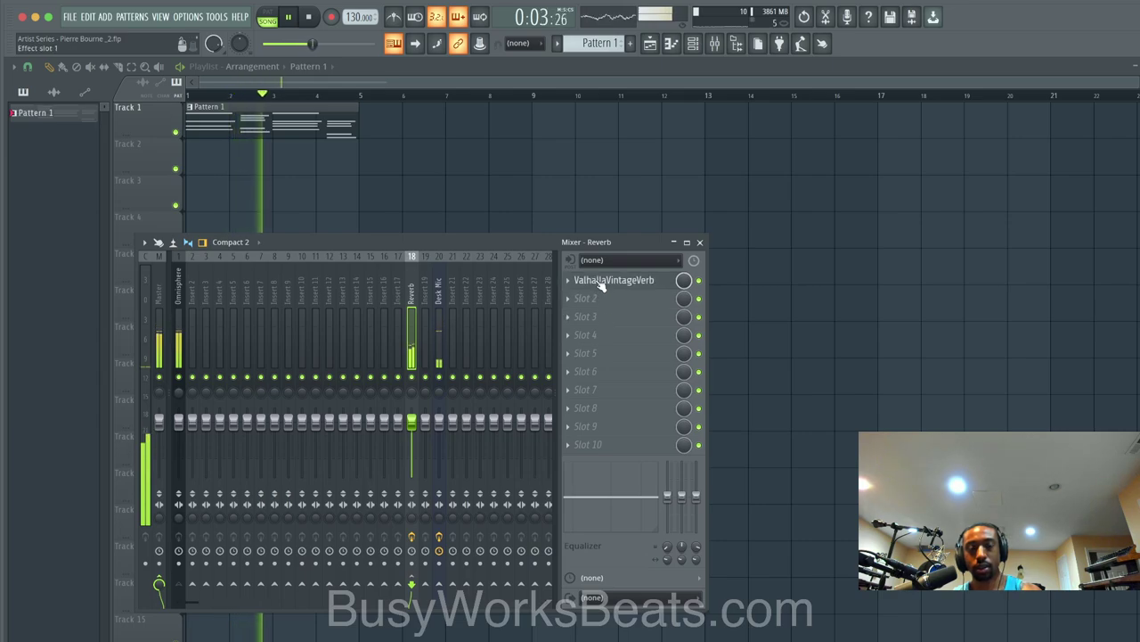
left_click(177, 305)
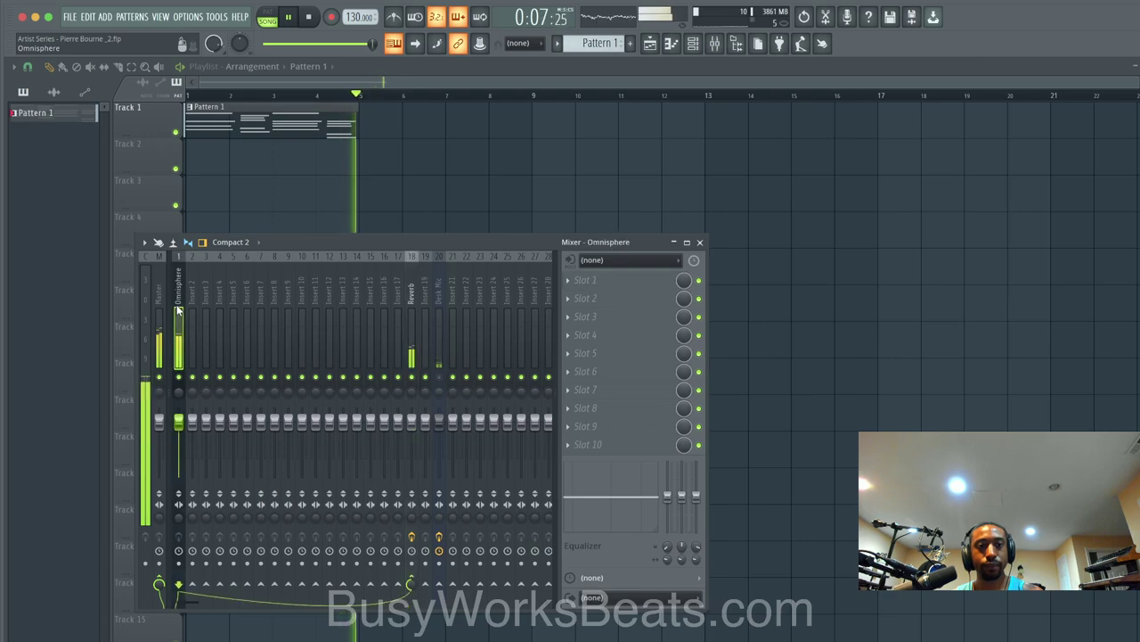
Step: Rename mixer insert 19 as DELAY
right_click(426, 306)
left_click(453, 267)
type("DELAY")
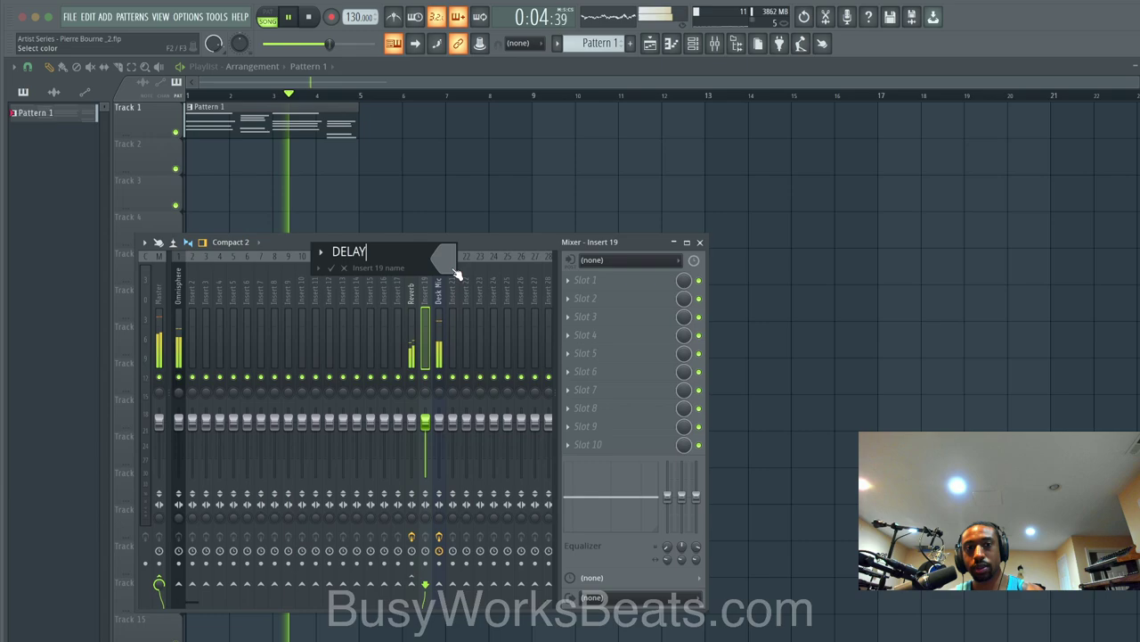
key("Return")
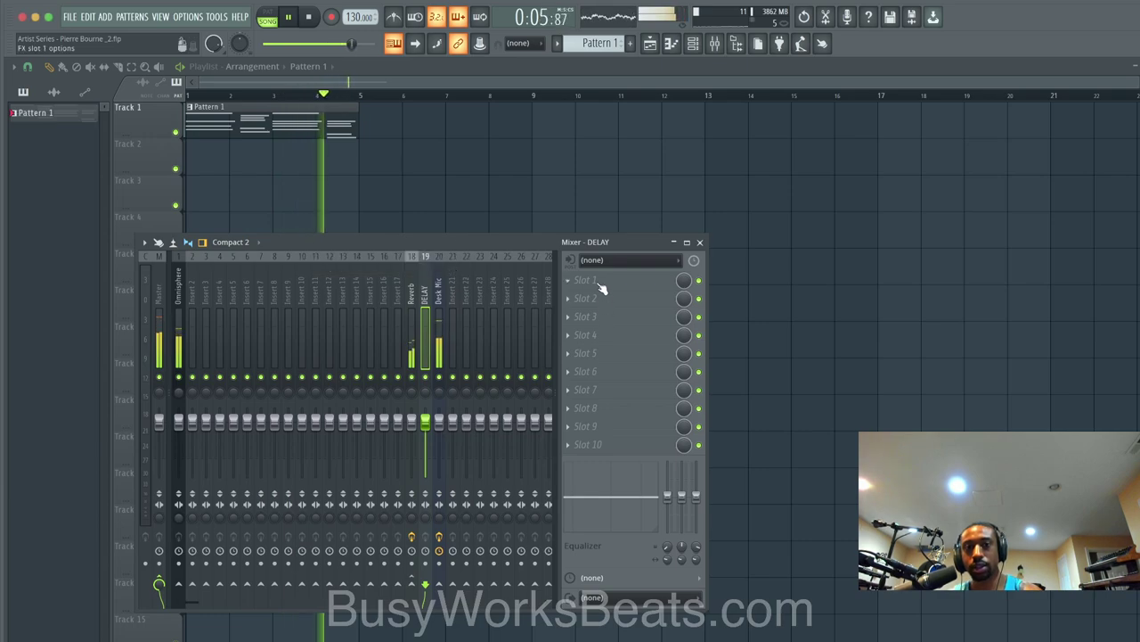
Step: Load Fruity Delay 3 in the DELAY track's first effect slot and send the Omnisphere mixer track to it
key("space")
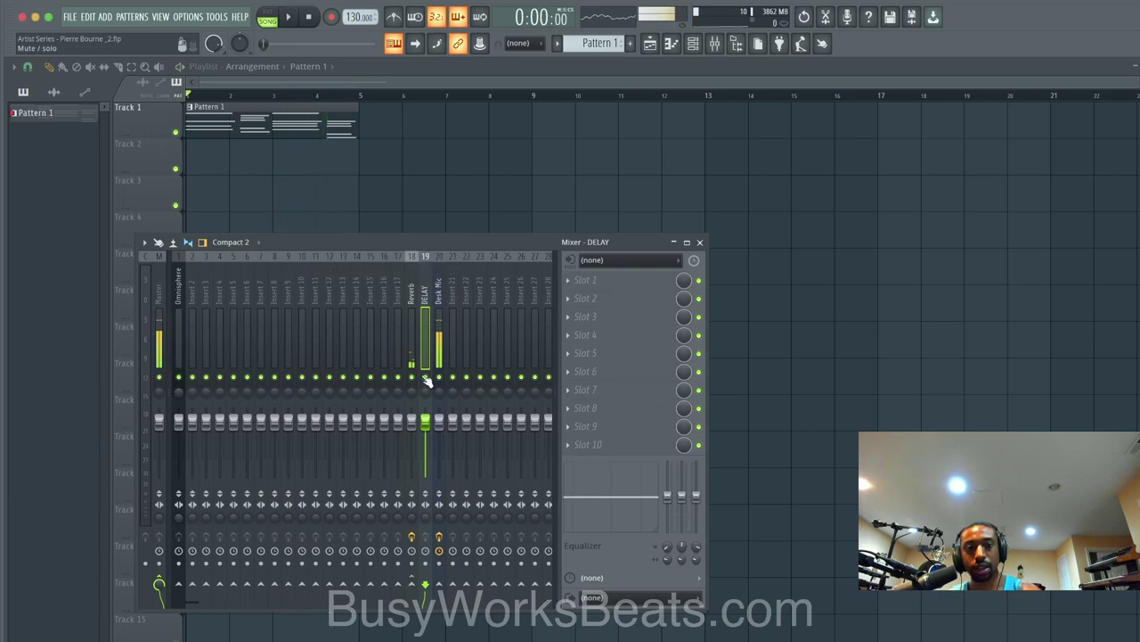
left_click(584, 282)
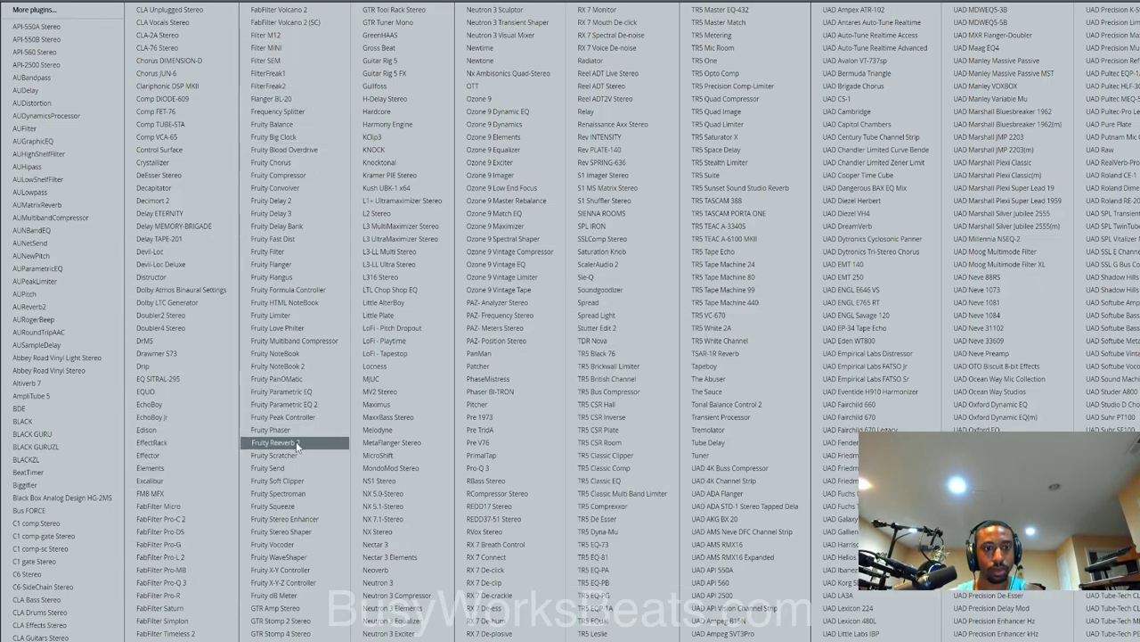
left_click(299, 214)
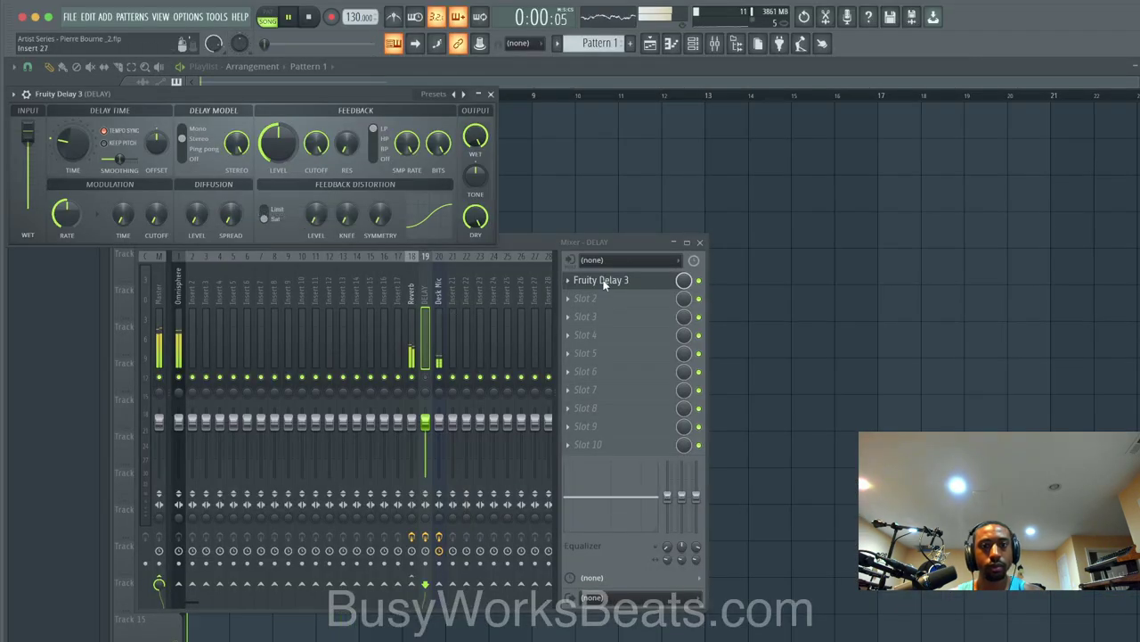
left_click(185, 303)
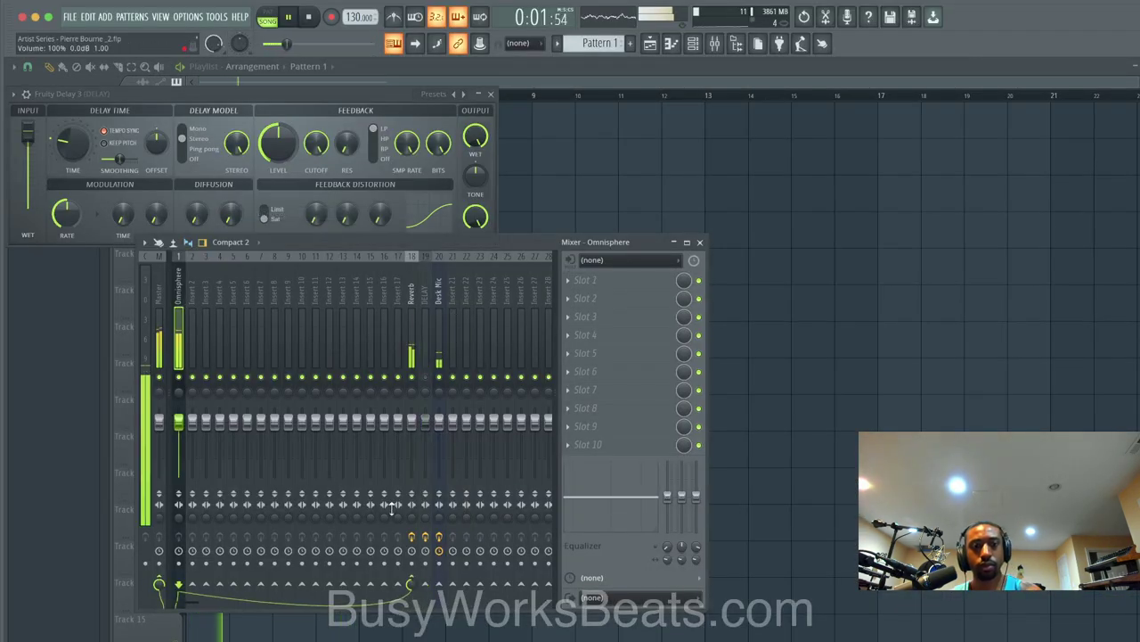
left_click(425, 583)
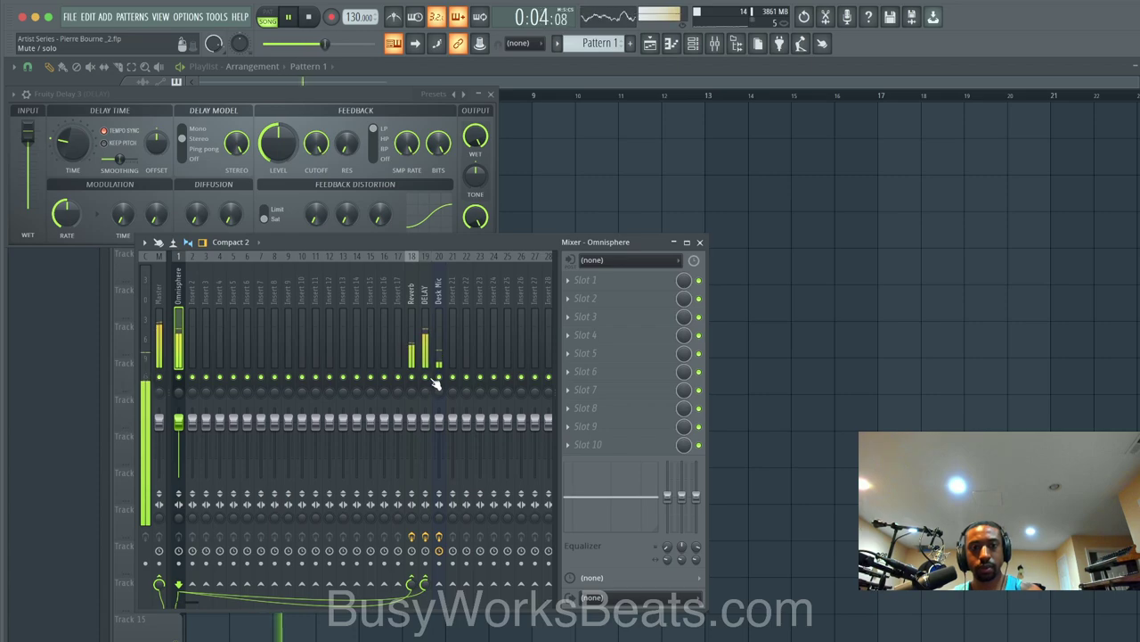
Step: Set Fruity Delay 3 on the DELAY track to the Ping pong model with its dry output fully down
left_click(427, 316)
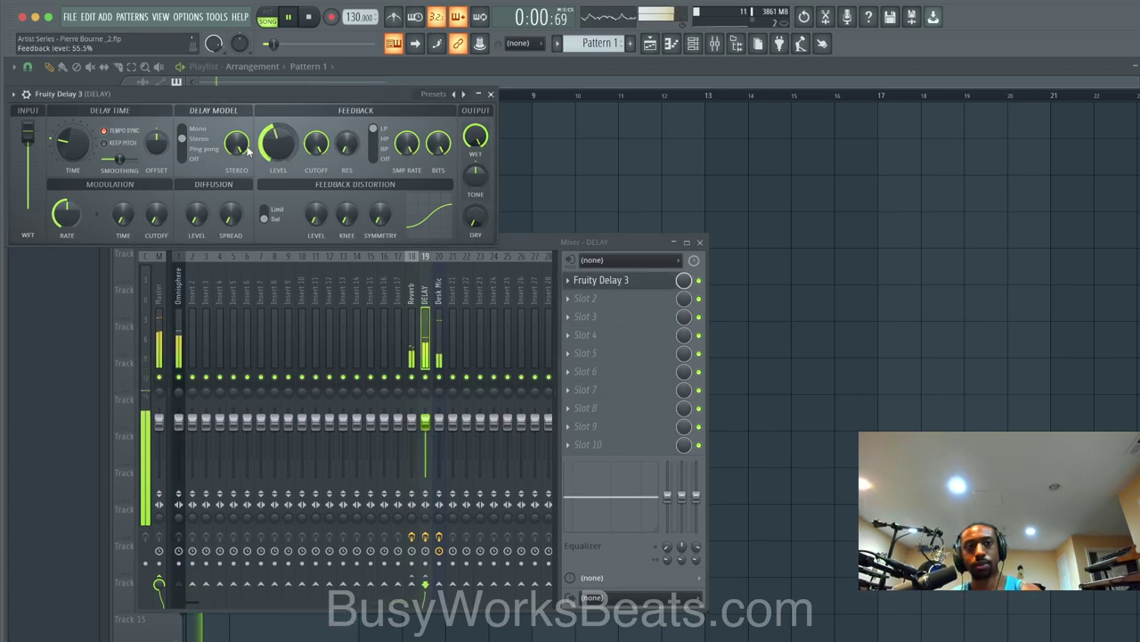
left_click(183, 147)
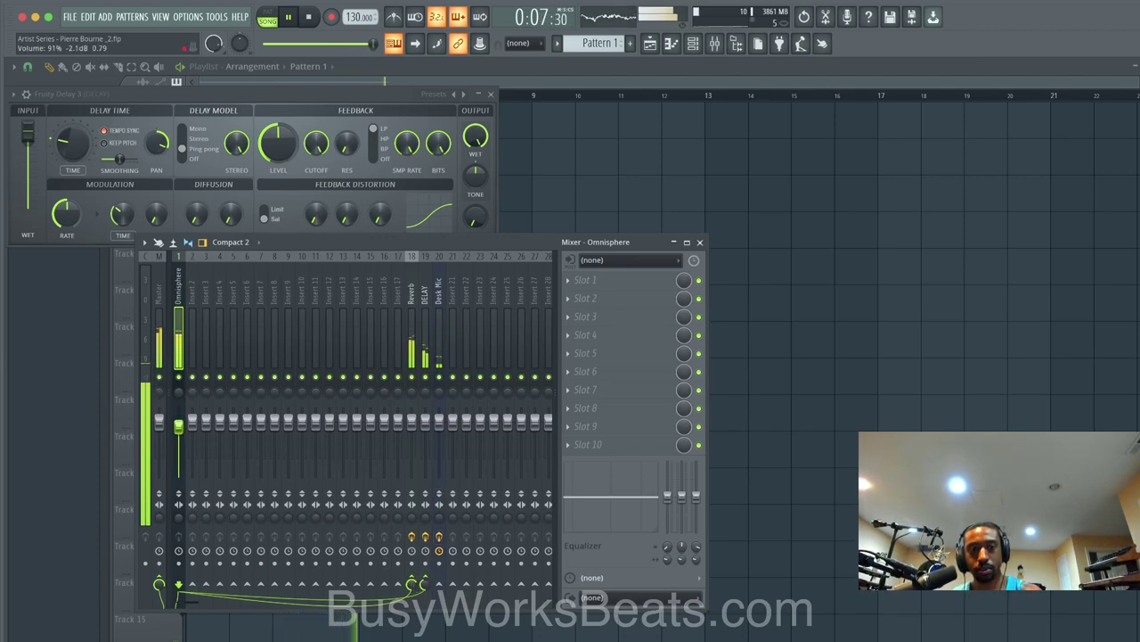
left_click(491, 94)
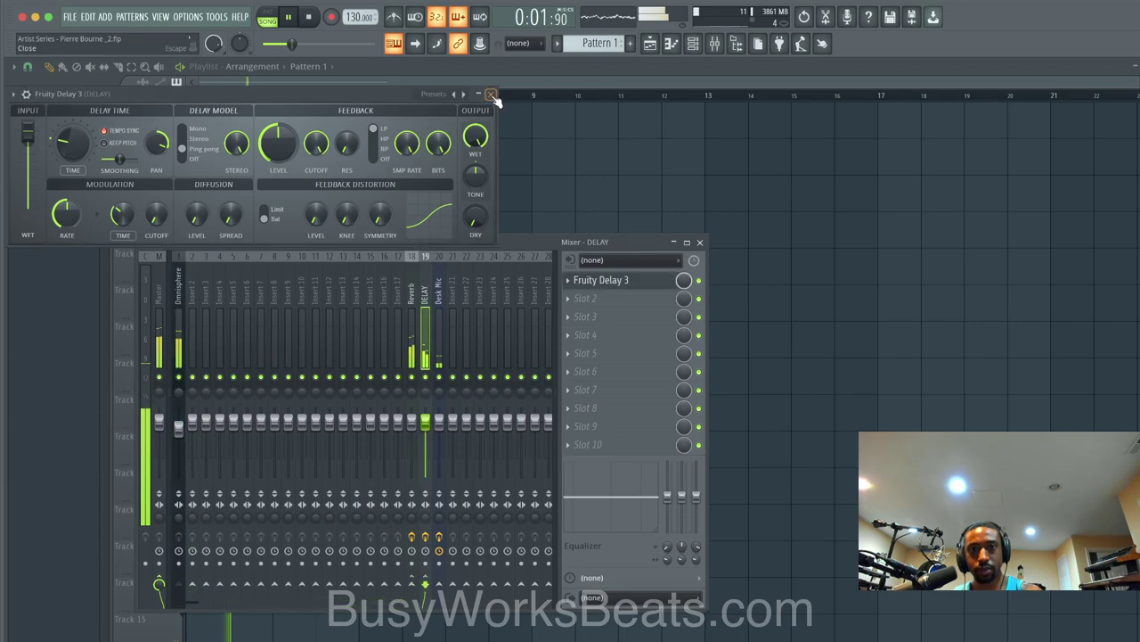
Step: Save the project as new version _3 and lower the Omnisphere mixer track's fader slightly below its default level
key("F9")
key("super+n")
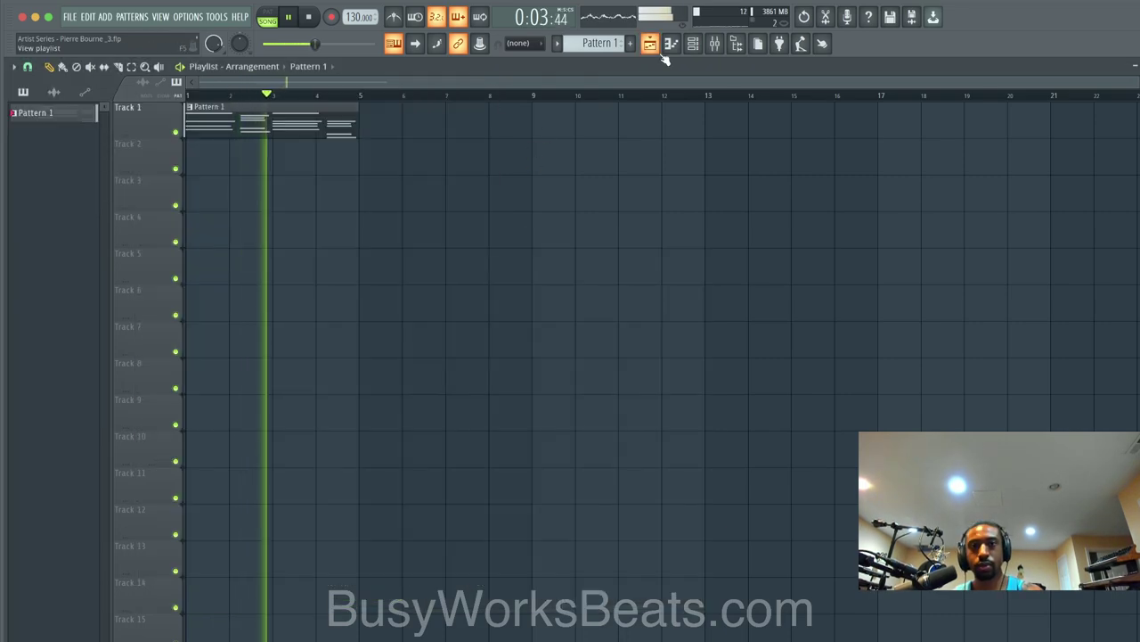
left_click(715, 44)
right_click(181, 430)
left_click(191, 436)
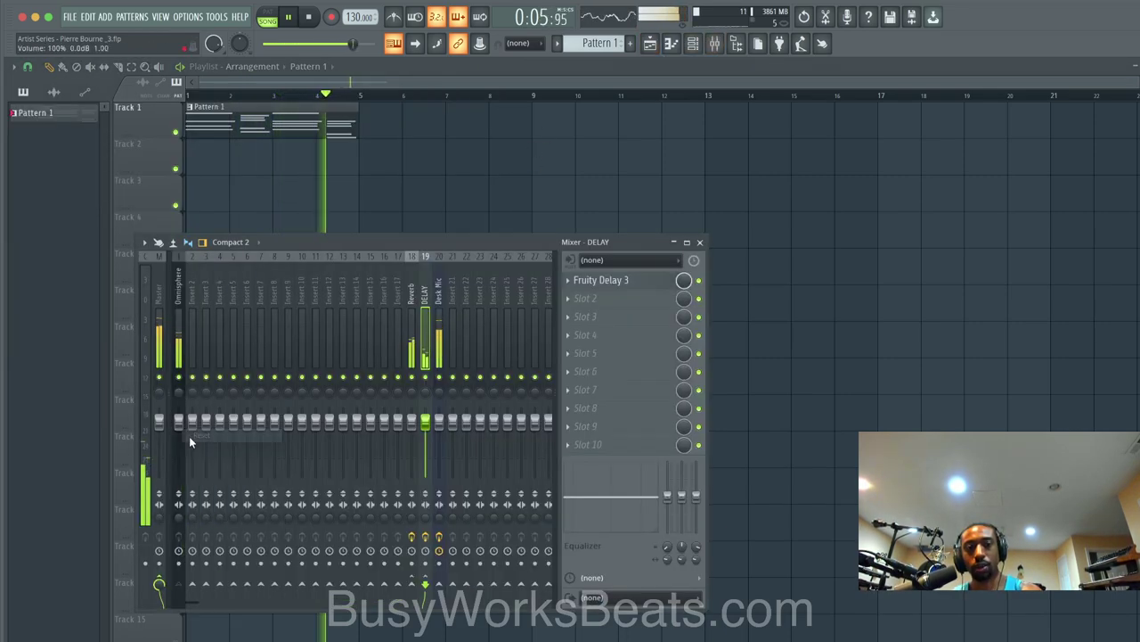
left_click_drag(180, 422, 180, 428)
scroll(413, 585, "down", 5)
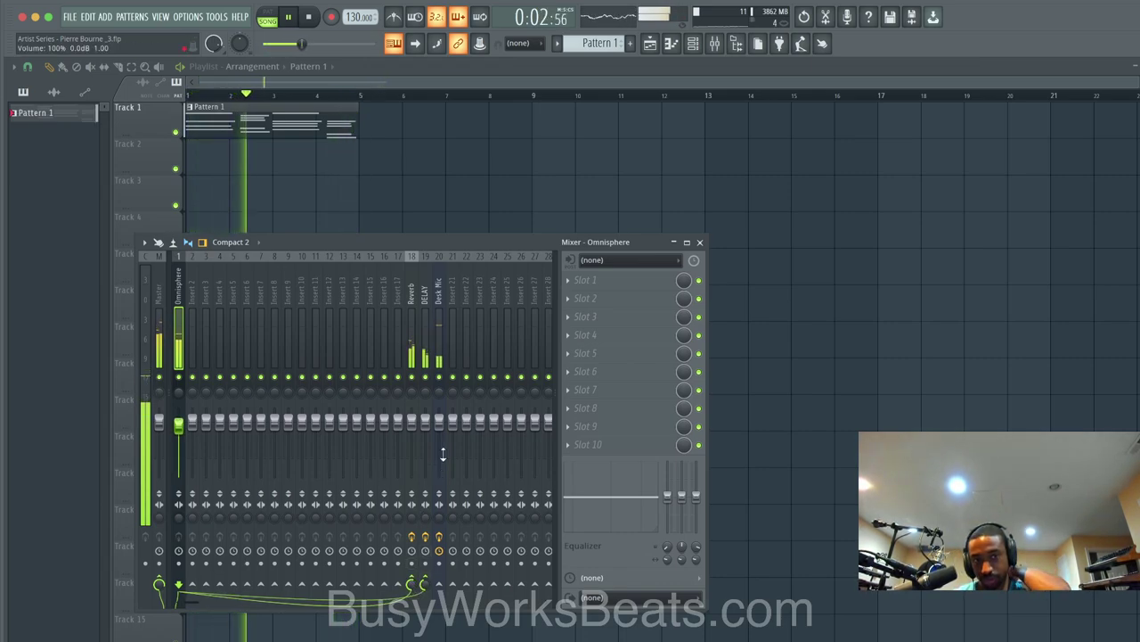
Step: Load Filter MINI in the first effect slot of the Omnisphere mixer track
left_click(690, 46)
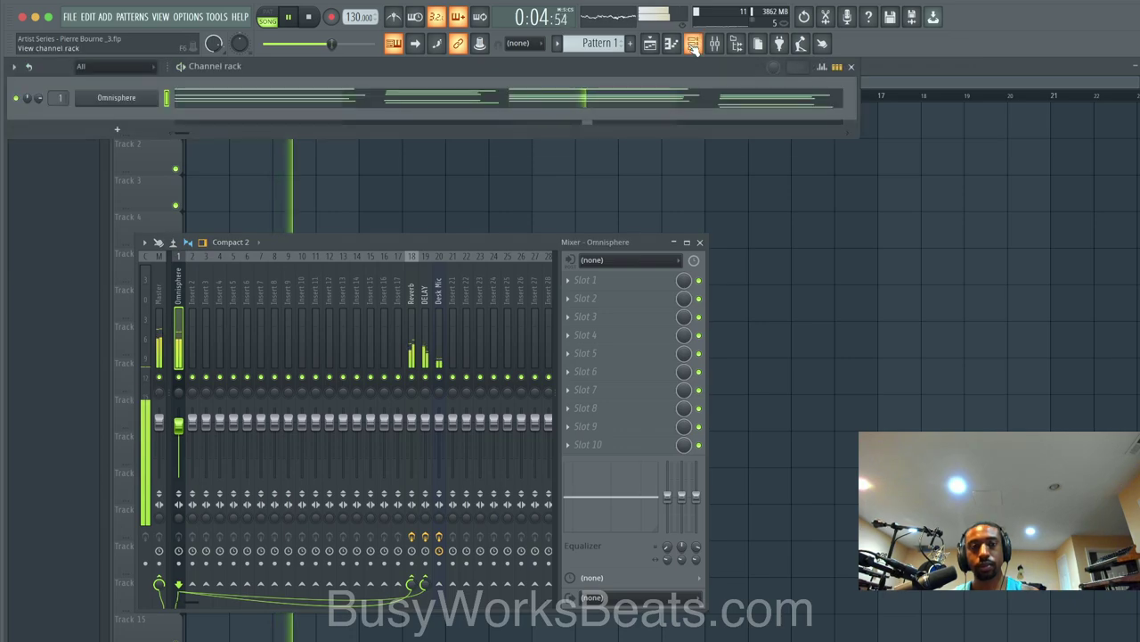
left_click(133, 98)
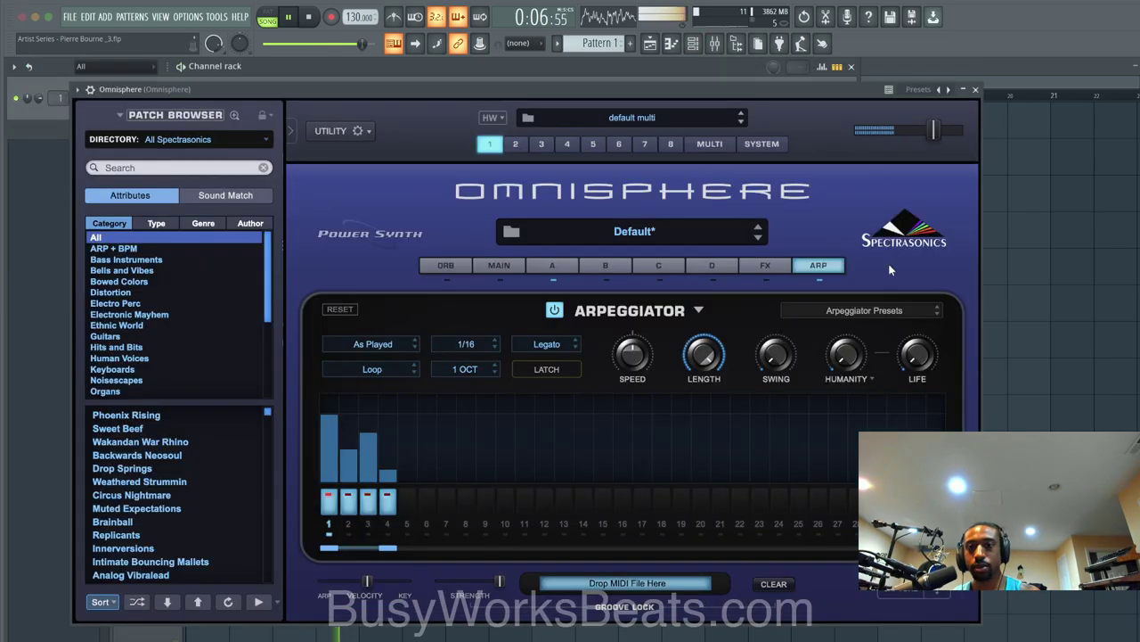
left_click(975, 90)
left_click(649, 287)
mouse_move(588, 297)
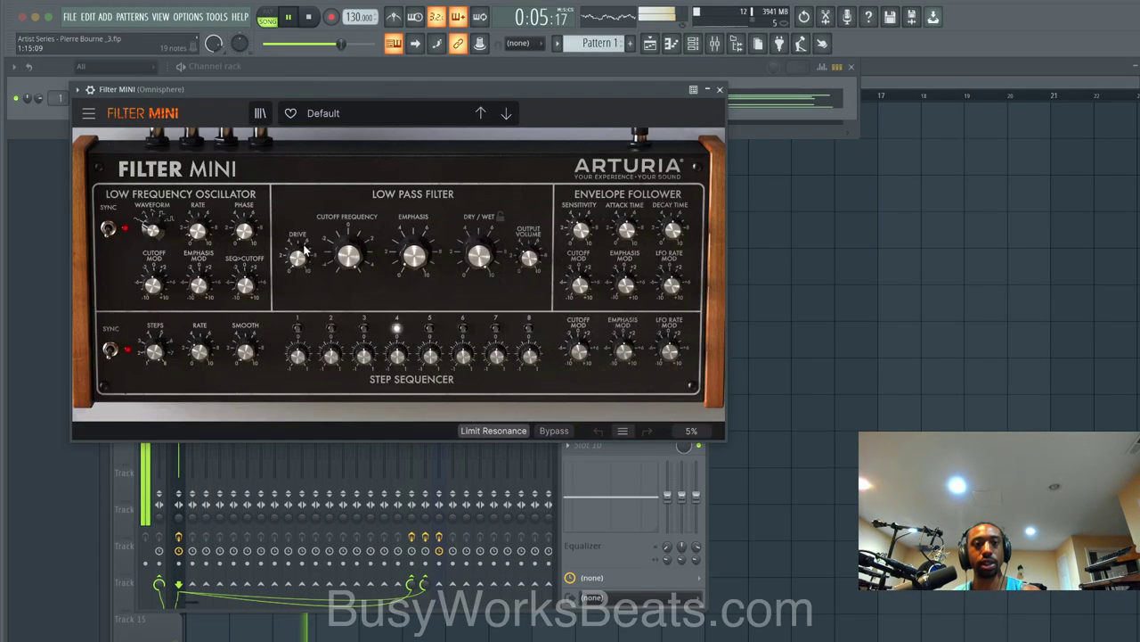
Step: Set Filter MINI's cutoff frequency to 0.400 and emphasis to 0.260, and adjust its drive
left_click(348, 256)
left_click(298, 257)
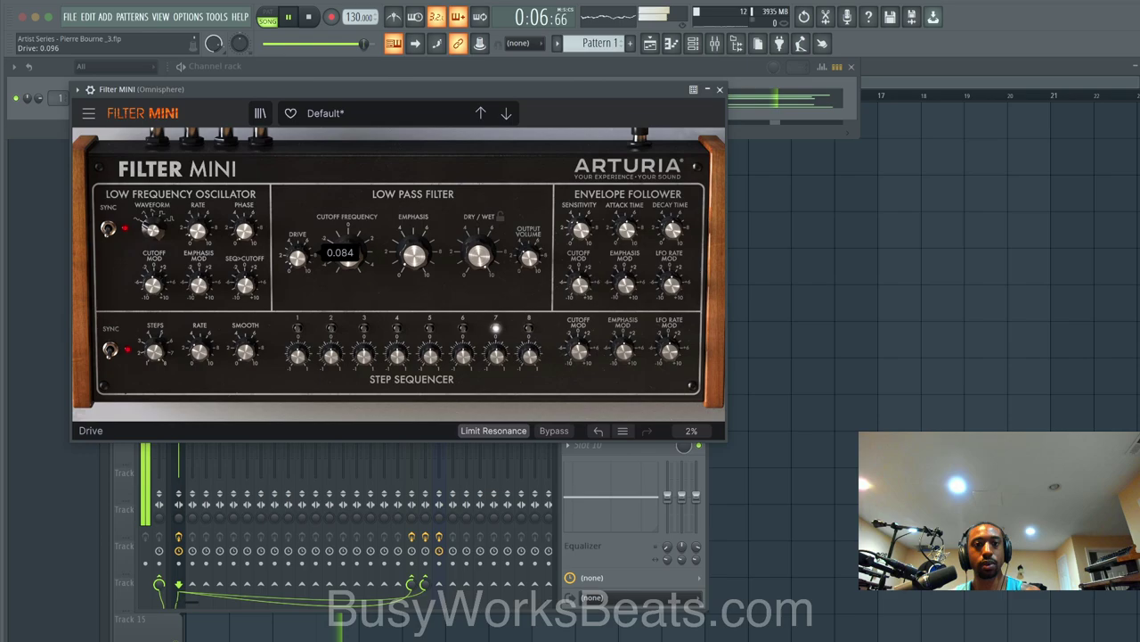
left_click(408, 264)
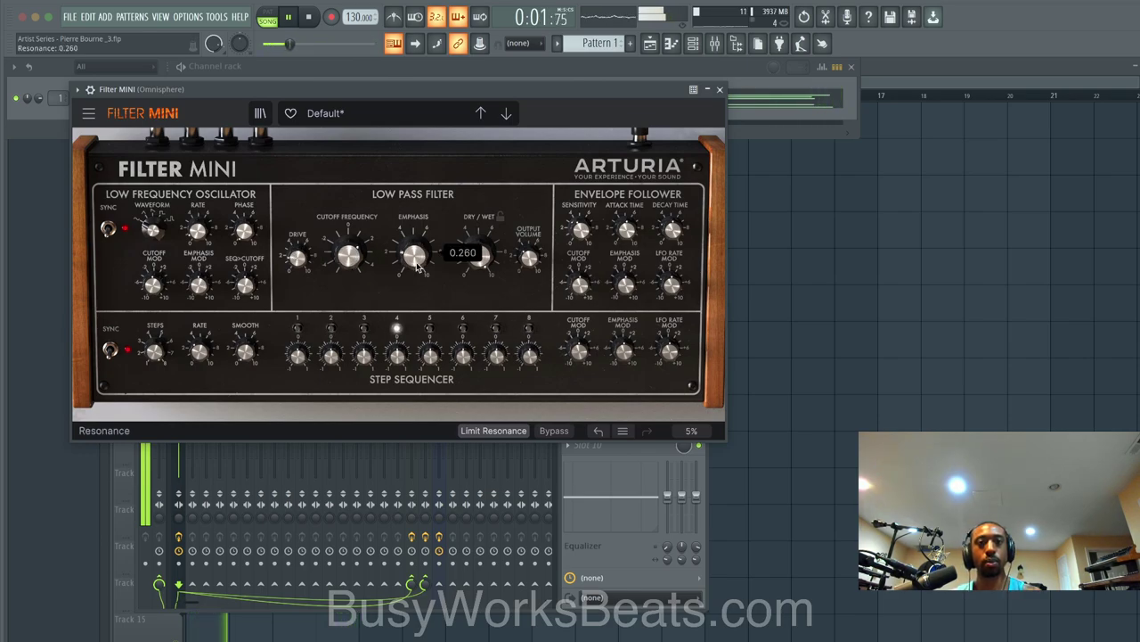
left_click(360, 260)
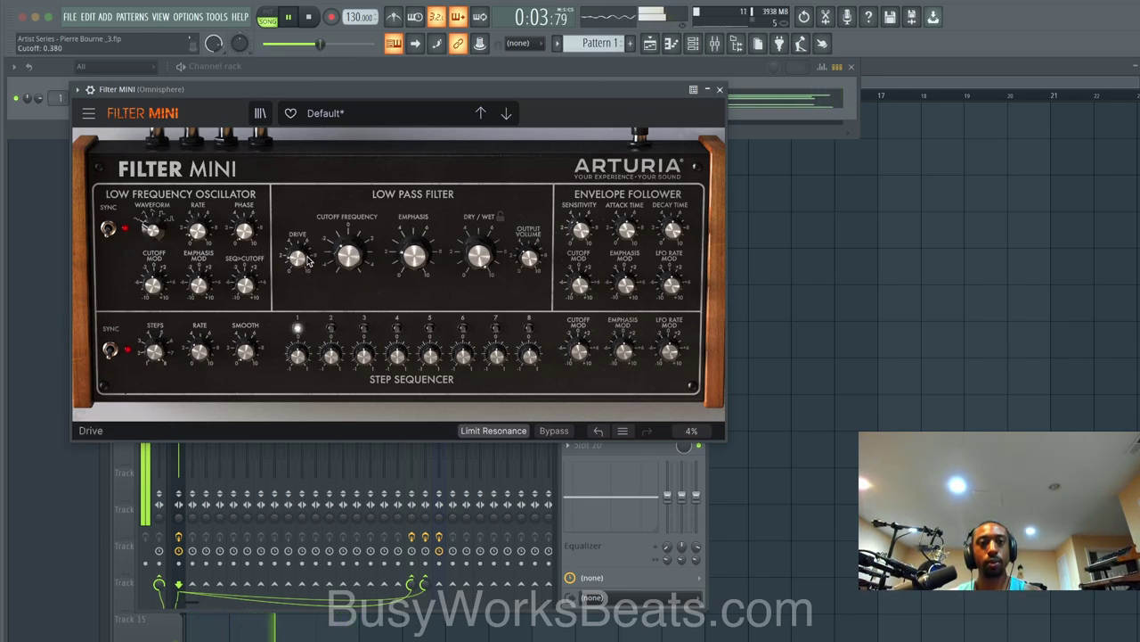
left_click_drag(299, 258, 349, 251)
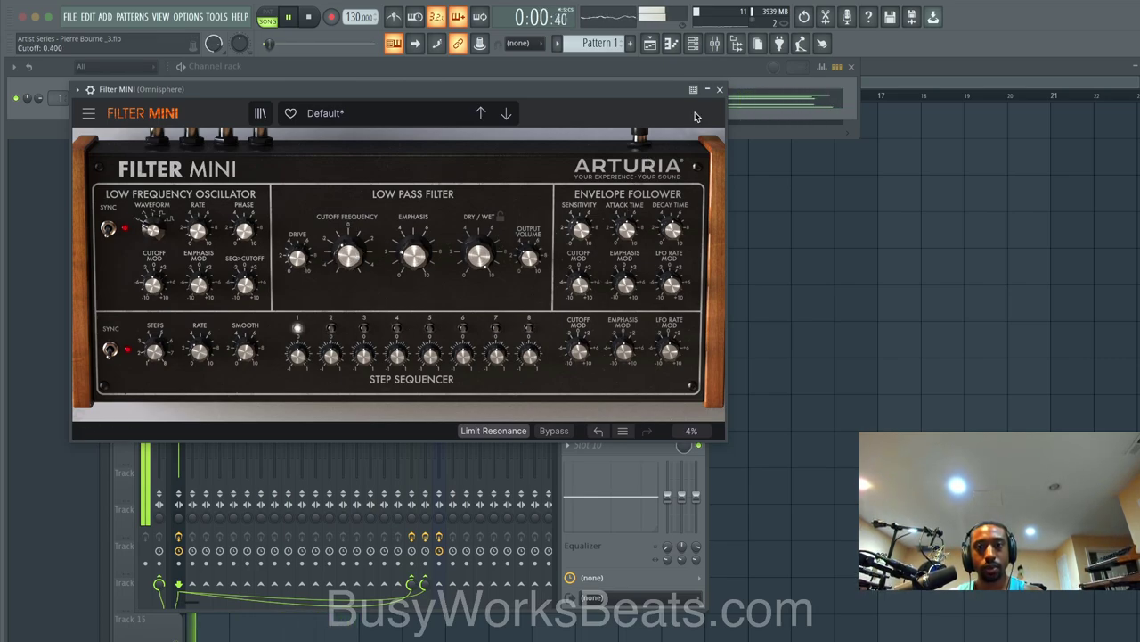
left_click(719, 91)
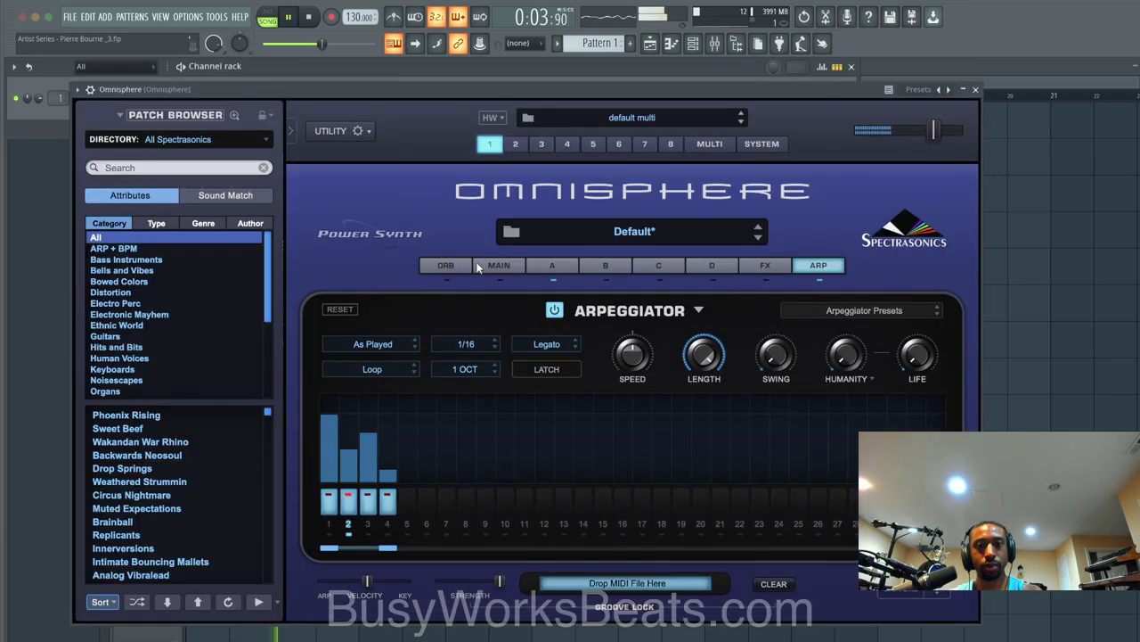
Step: Try a glide time of 0.15 sec on the main page of the Omnisphere patch
left_click(470, 264)
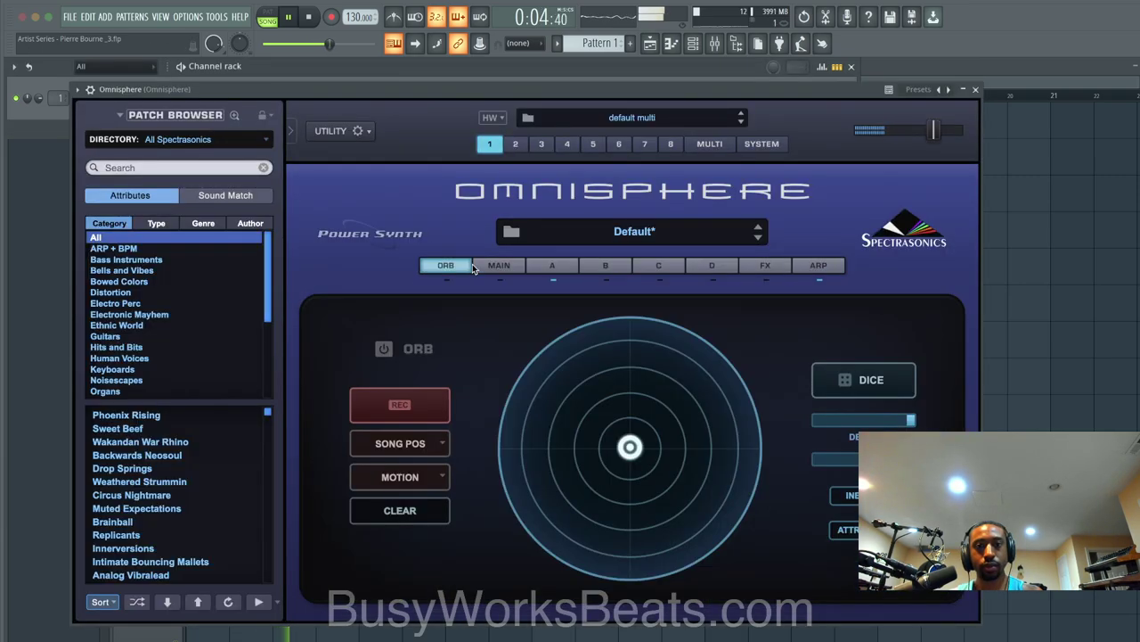
left_click(513, 269)
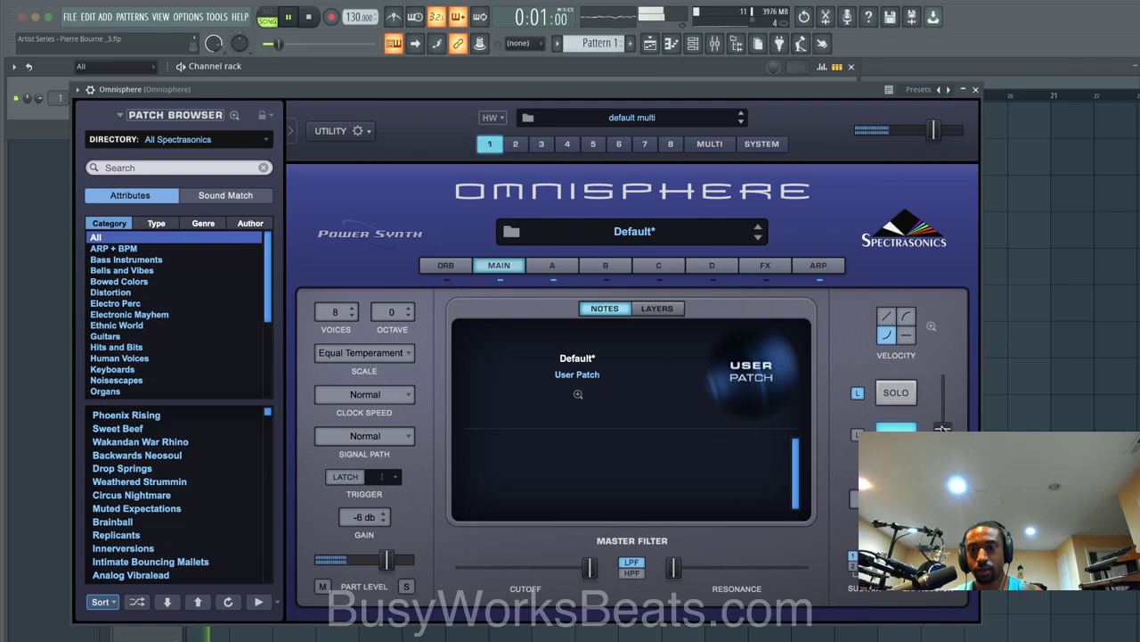
left_click(816, 266)
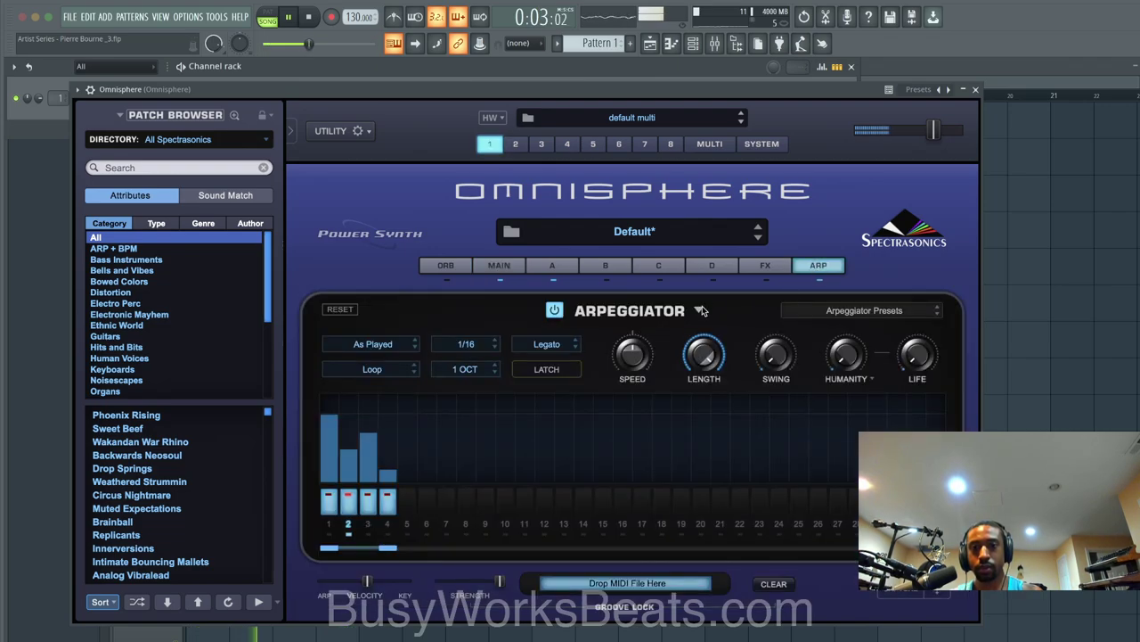
left_click(518, 268)
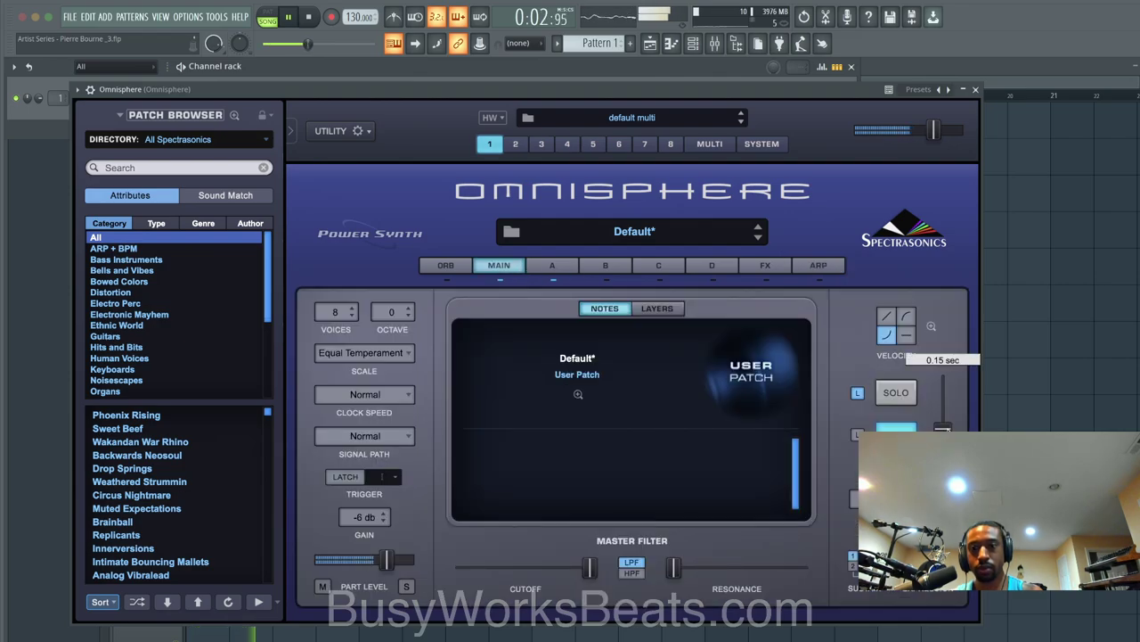
left_click(975, 91)
Step: Restart playback and set the Omnisphere patch's glide time to 0.87 sec
left_click(441, 312)
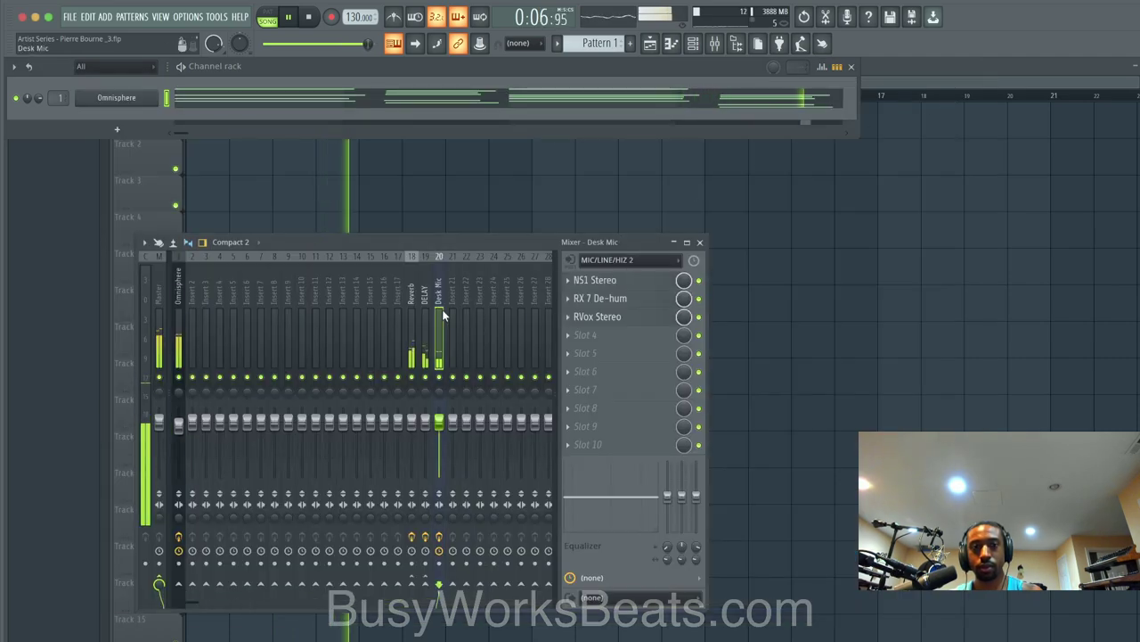
key("space")
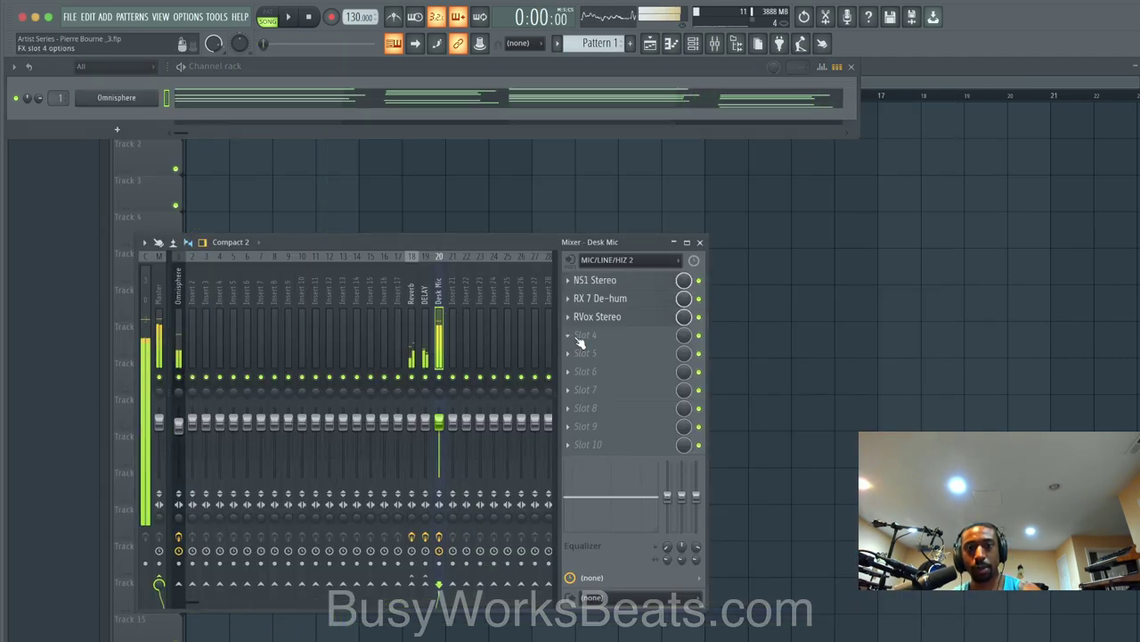
left_click(181, 312)
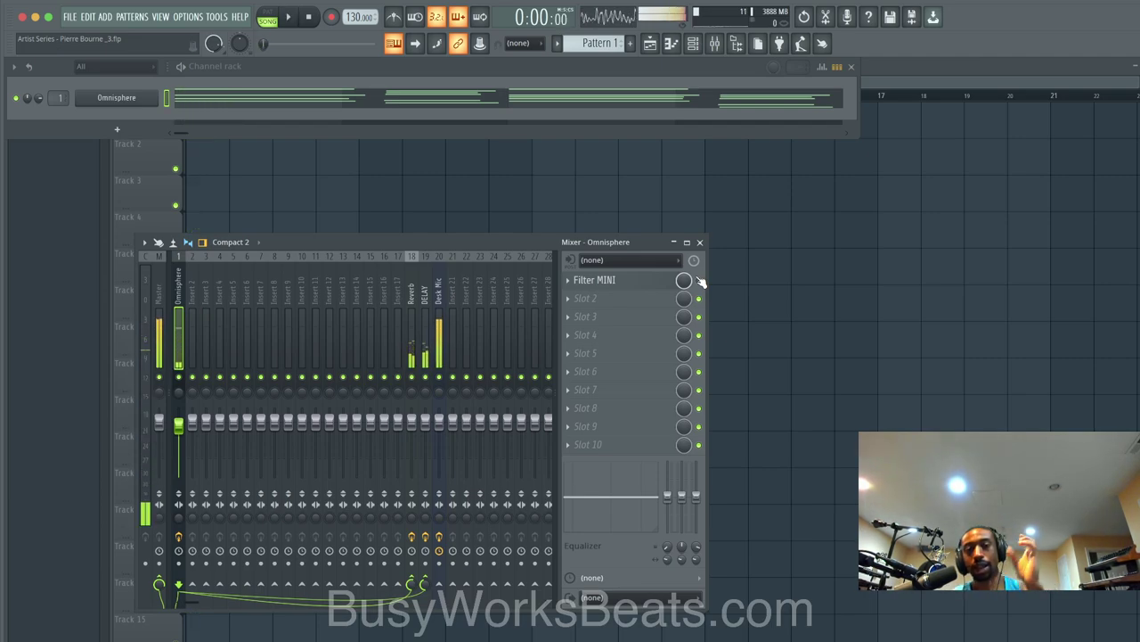
key("space")
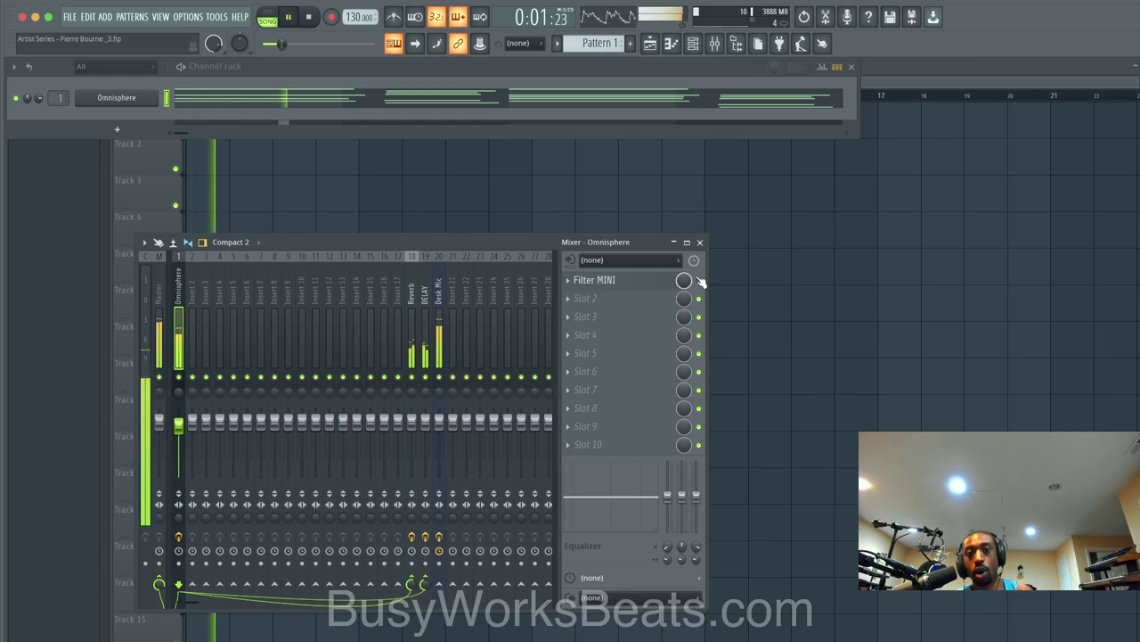
left_click(148, 97)
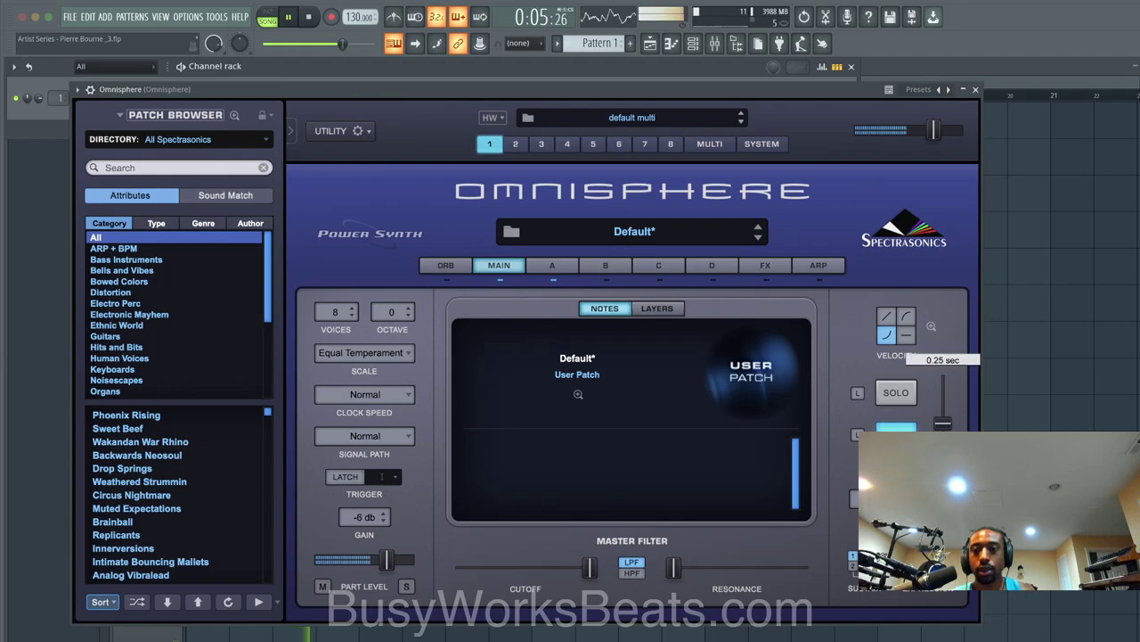
left_click_drag(939, 418, 943, 414)
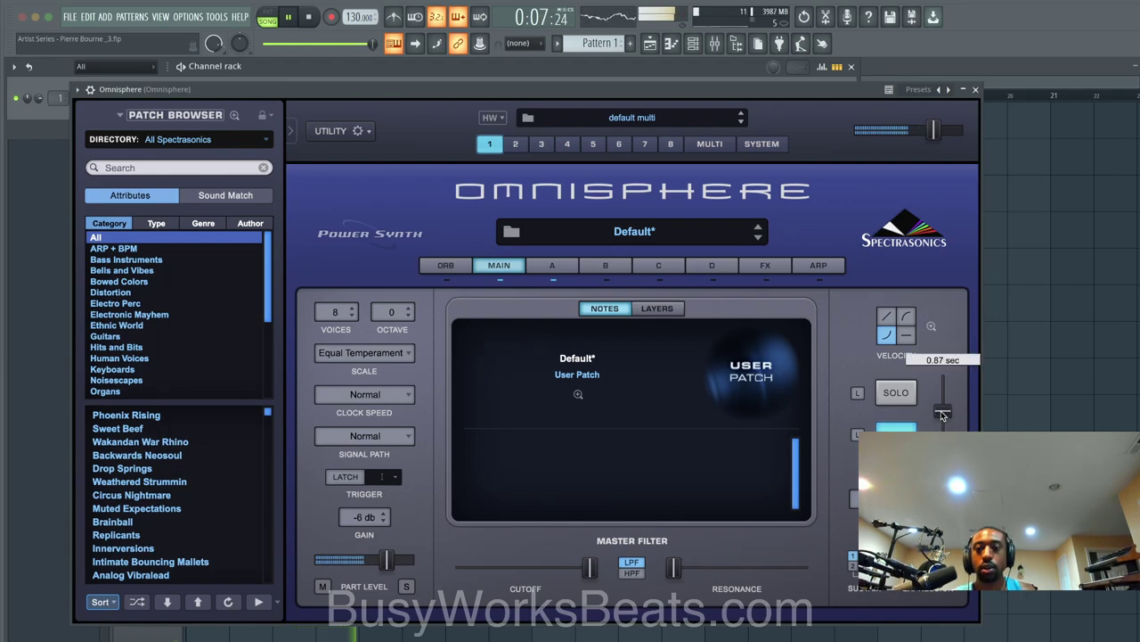
left_click(976, 90)
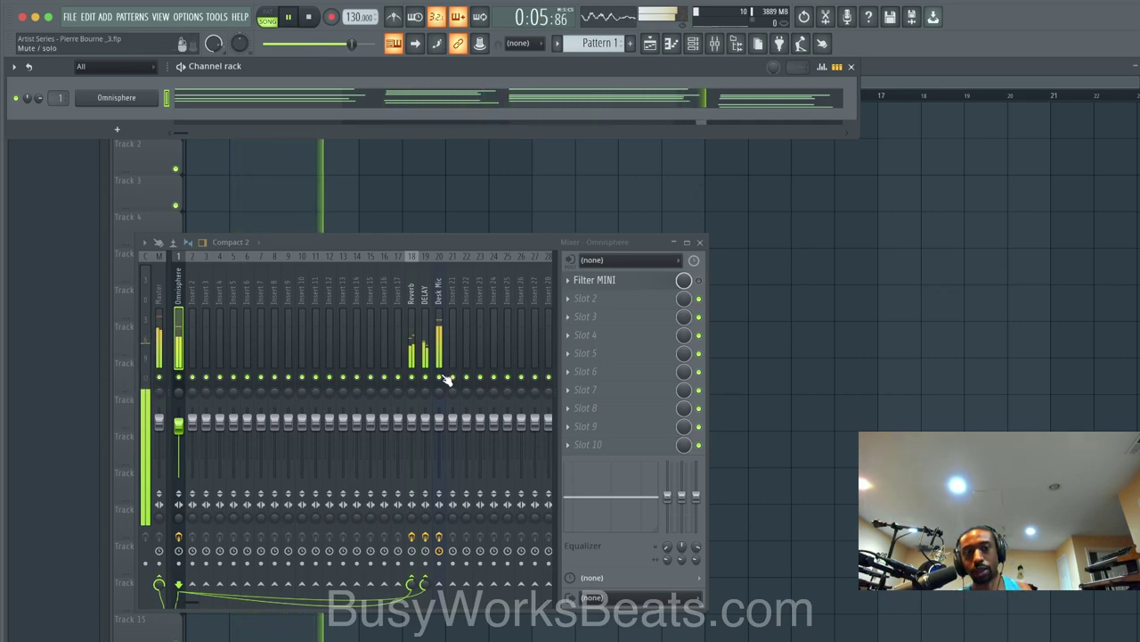
Step: Review Filter MINI's settings on the Omnisphere track during playback and unmute the Desk Mic track
left_click(655, 282)
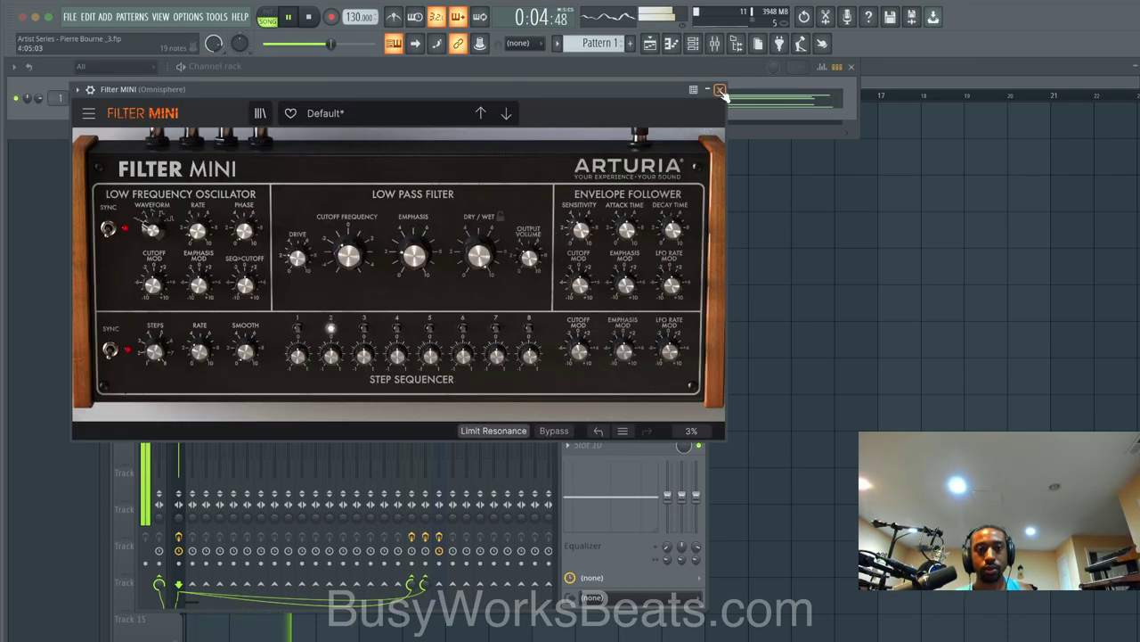
left_click(720, 91)
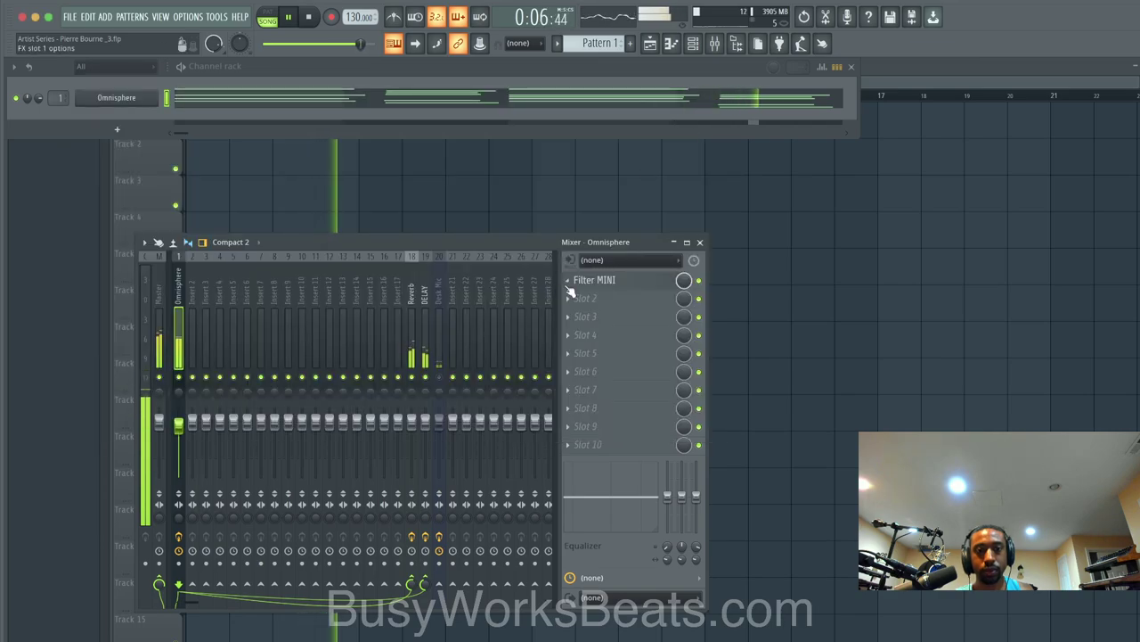
left_click(441, 378)
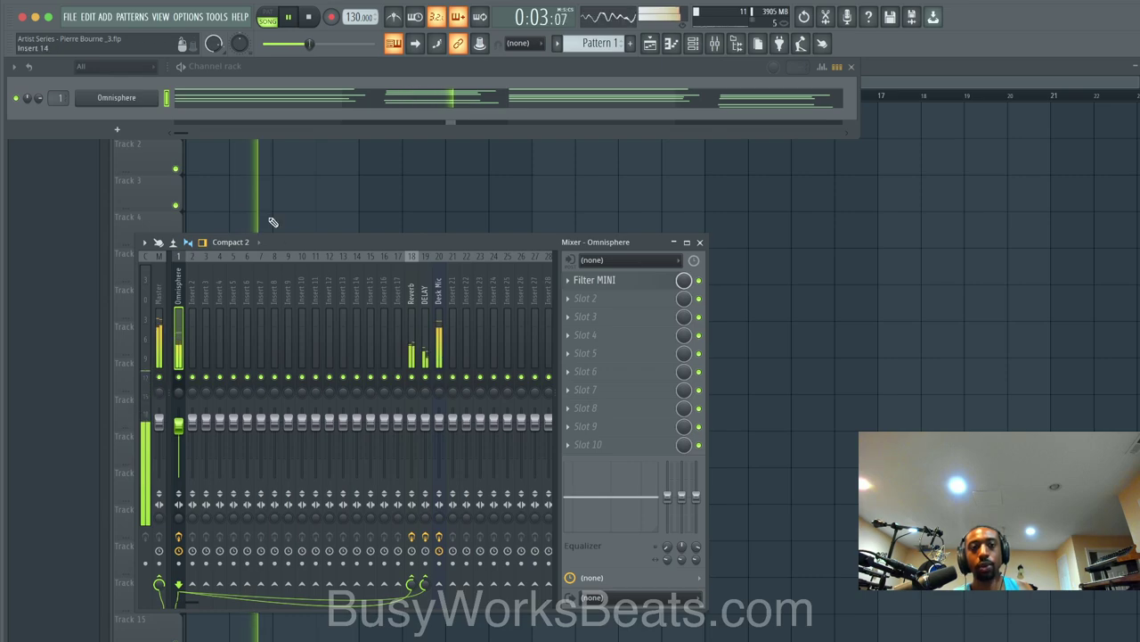
Step: Set the master tune in Omnisphere's system settings to 445 Hz
left_click(133, 98)
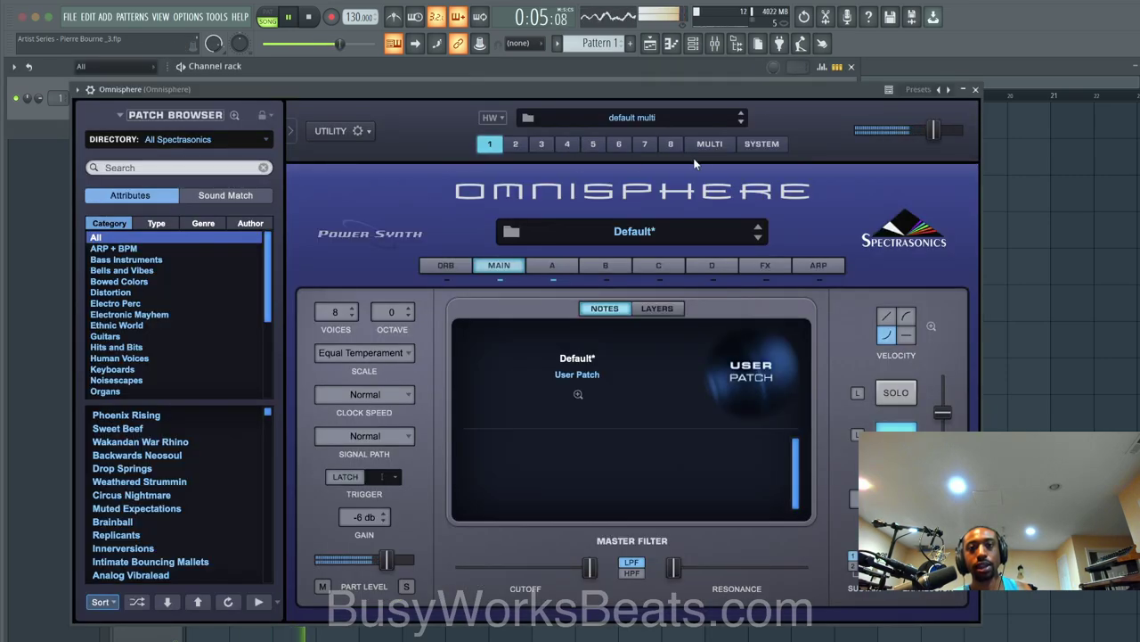
left_click(756, 147)
left_click(670, 260)
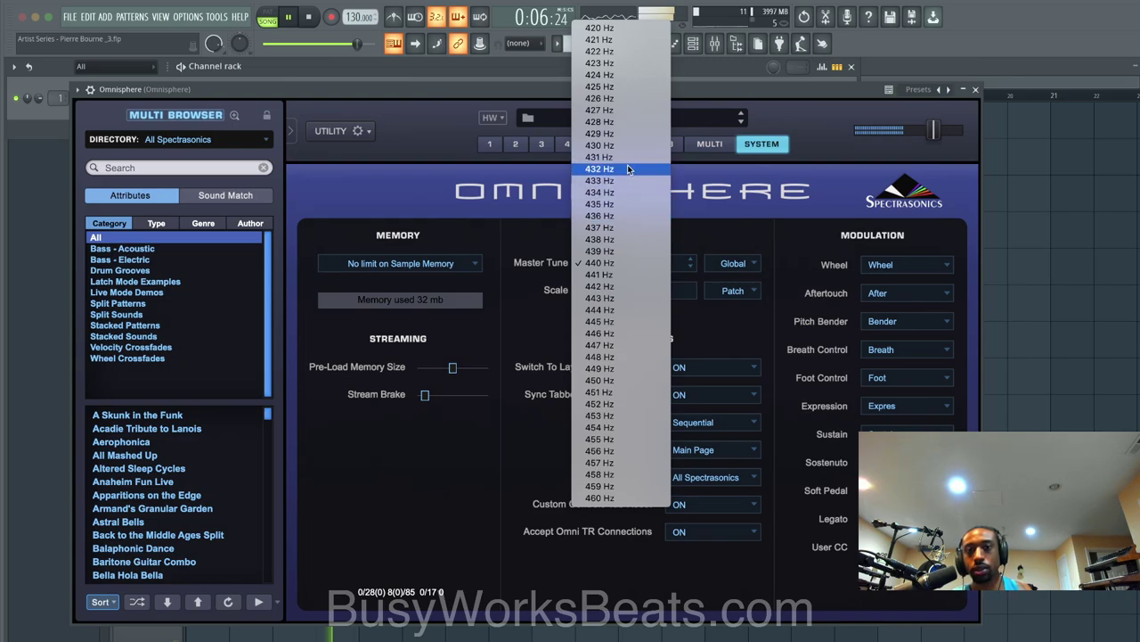
left_click(624, 322)
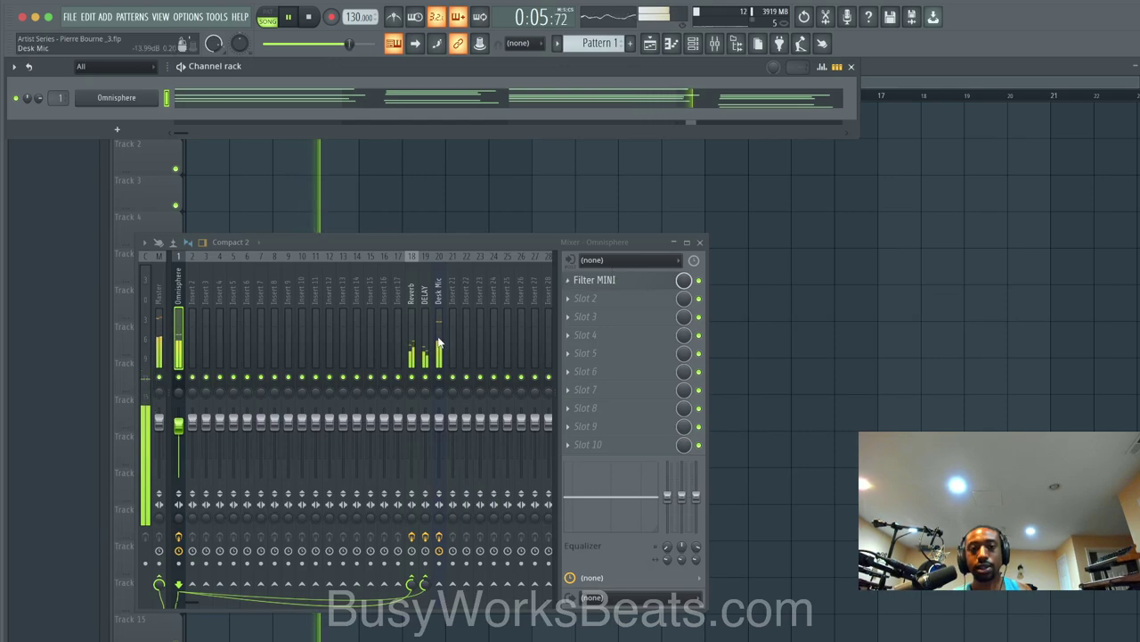
Step: Listen to the loop with the Desk Mic track muted, ending with the track unmuted
left_click(439, 376)
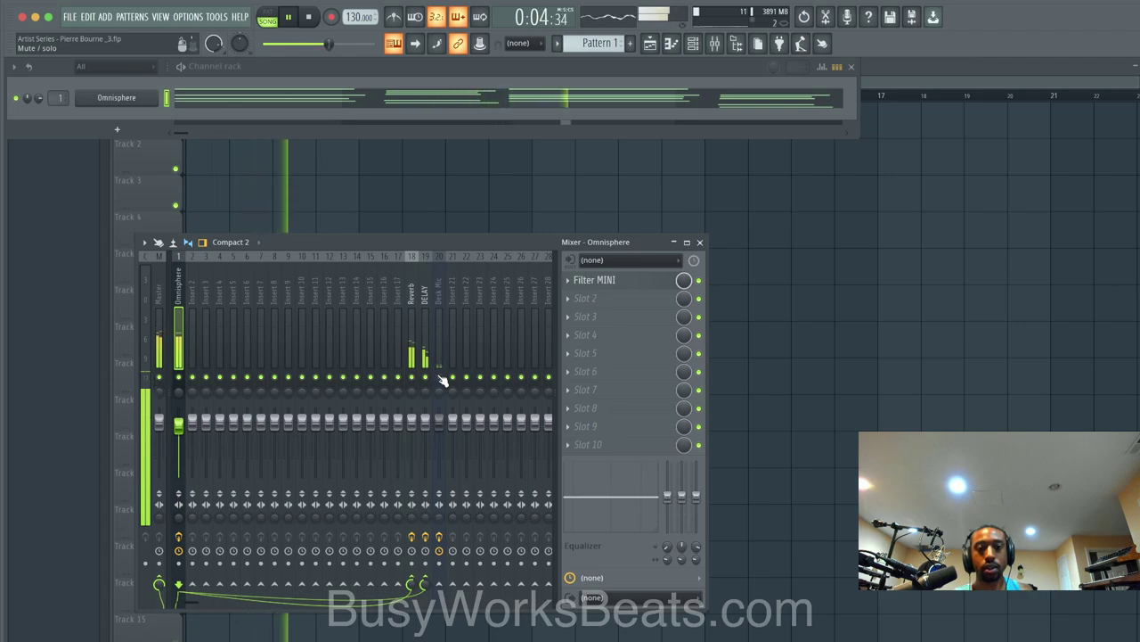
left_click(440, 376)
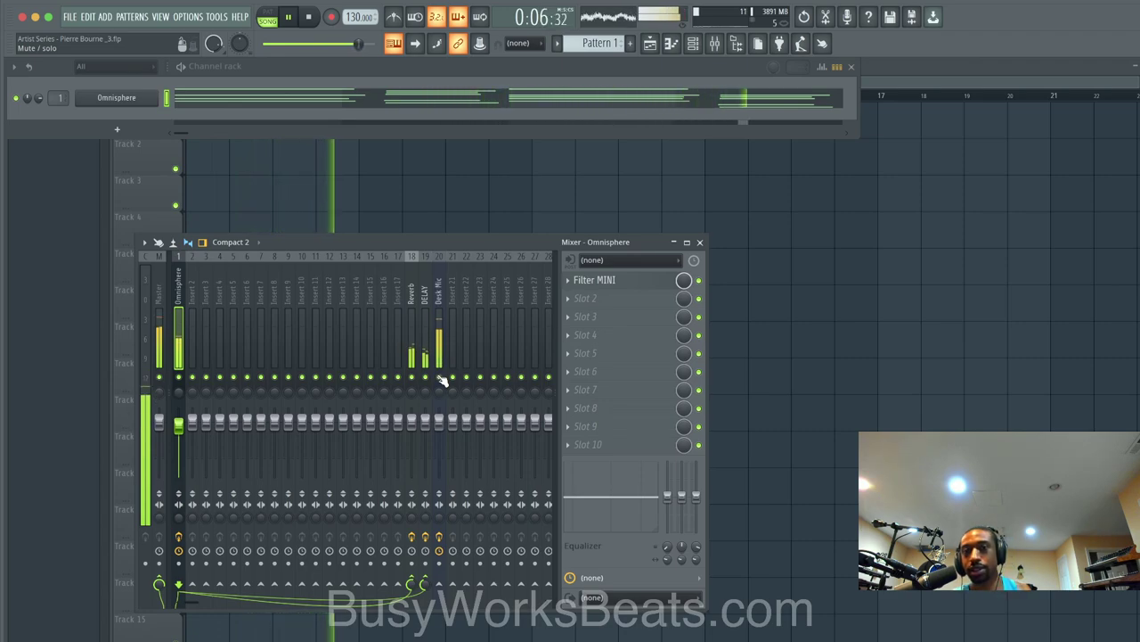
left_click(439, 376)
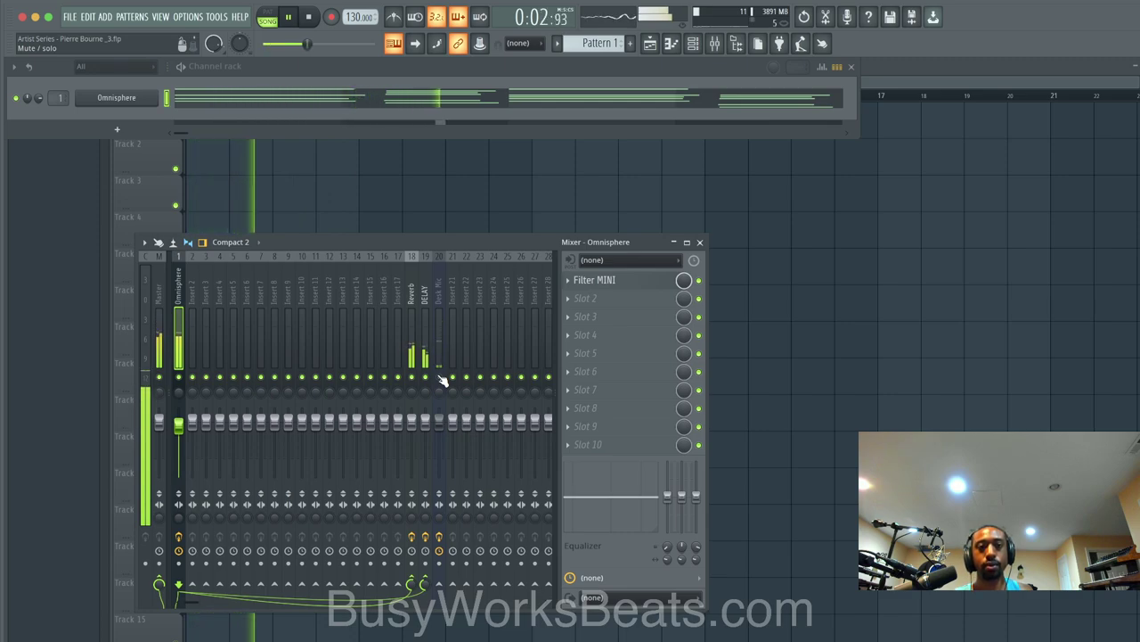
left_click(439, 376)
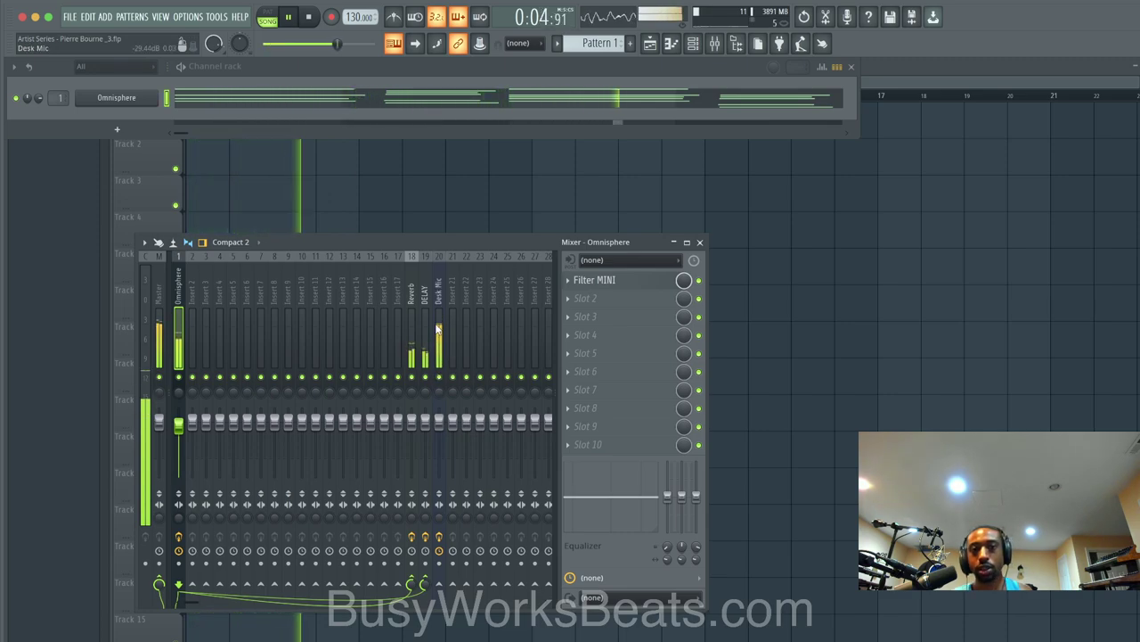
Step: Save the project as a new version and rename the Omnisphere channel to Omnisphere445Hz
left_click(471, 205)
key("super+n")
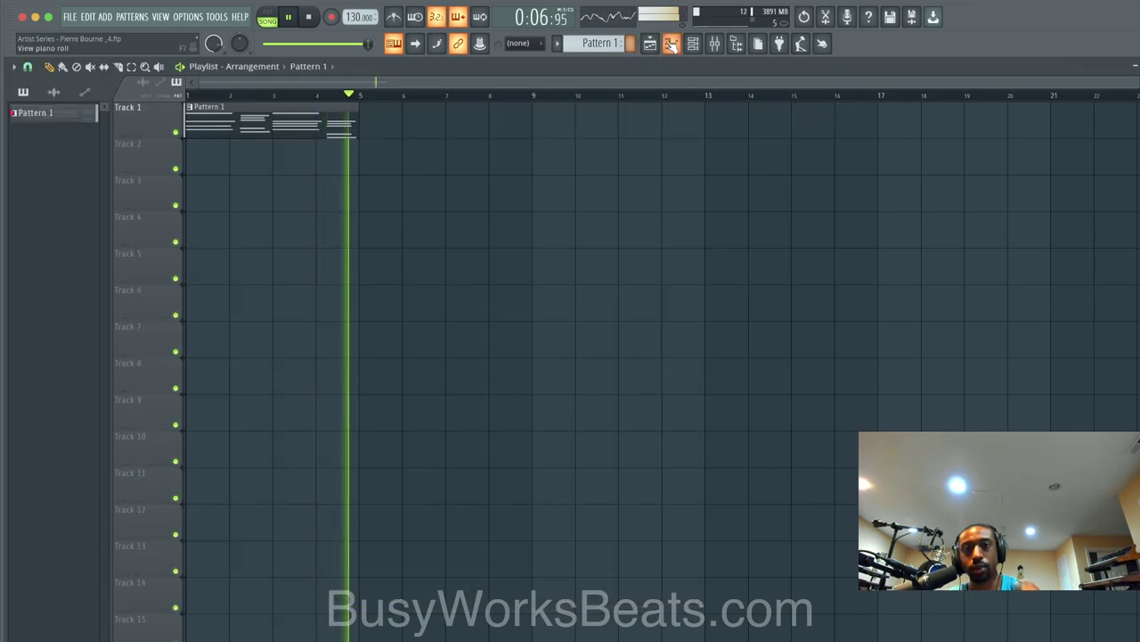
left_click(694, 43)
right_click(151, 98)
left_click(197, 121)
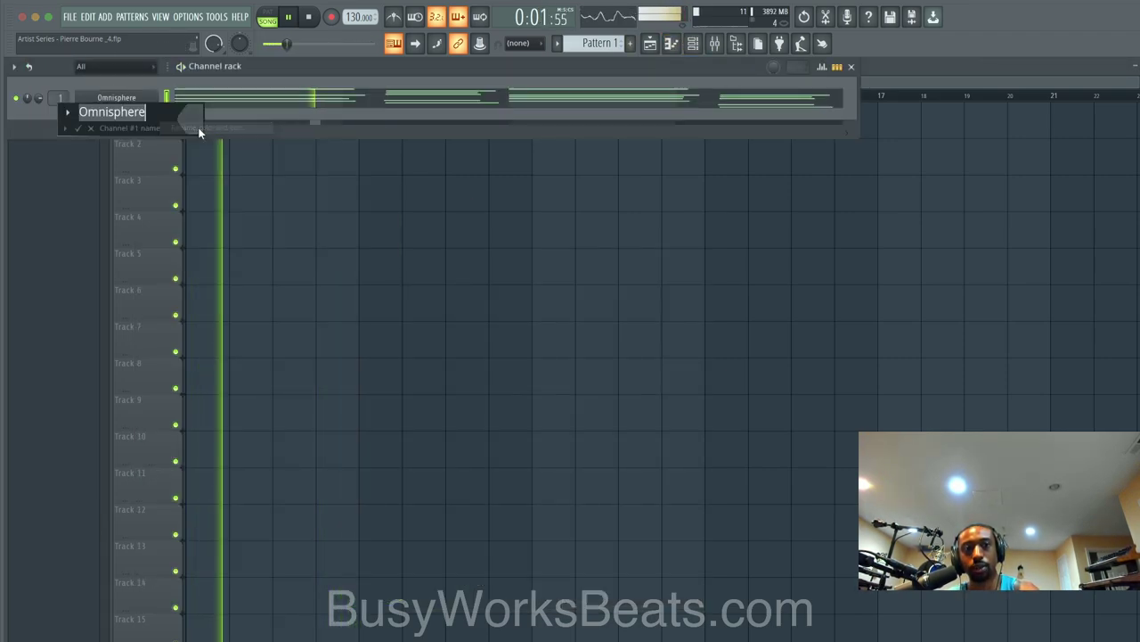
key("End")
type("445Hz")
key("Return")
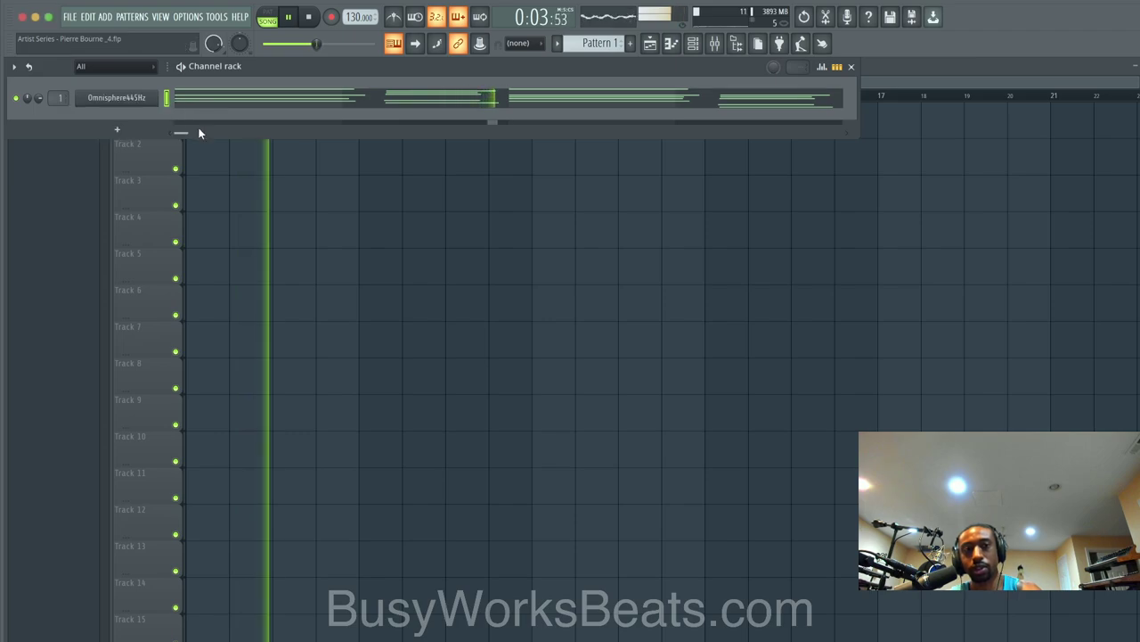
left_click(258, 169)
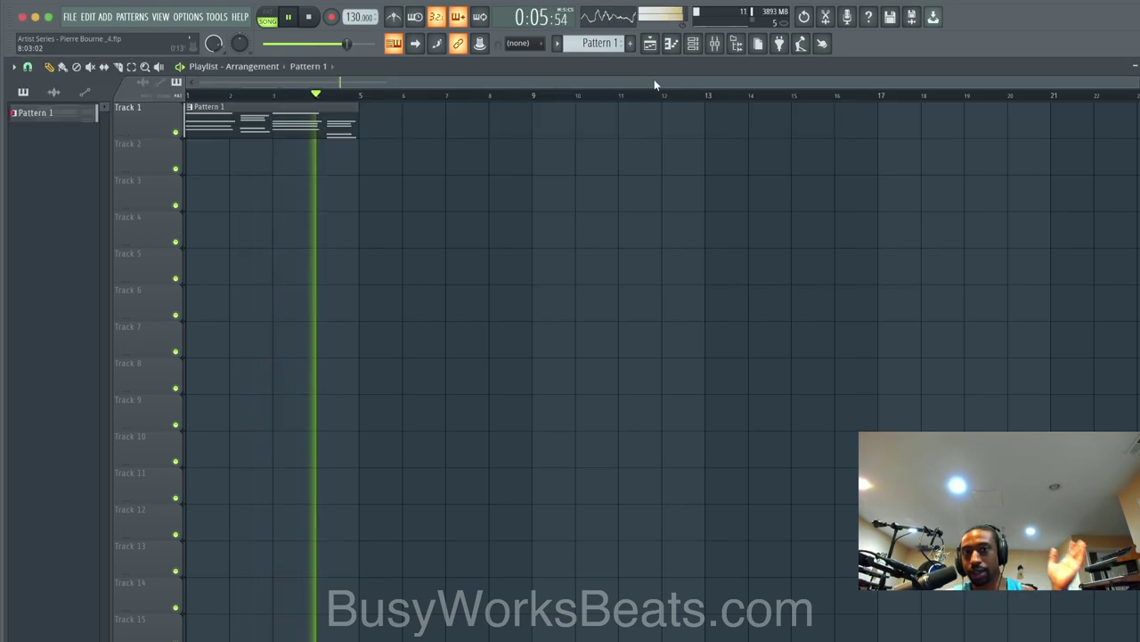
Step: Mute the Desk Mic track and return Omnisphere from its system settings to the patch's main page
left_click(715, 42)
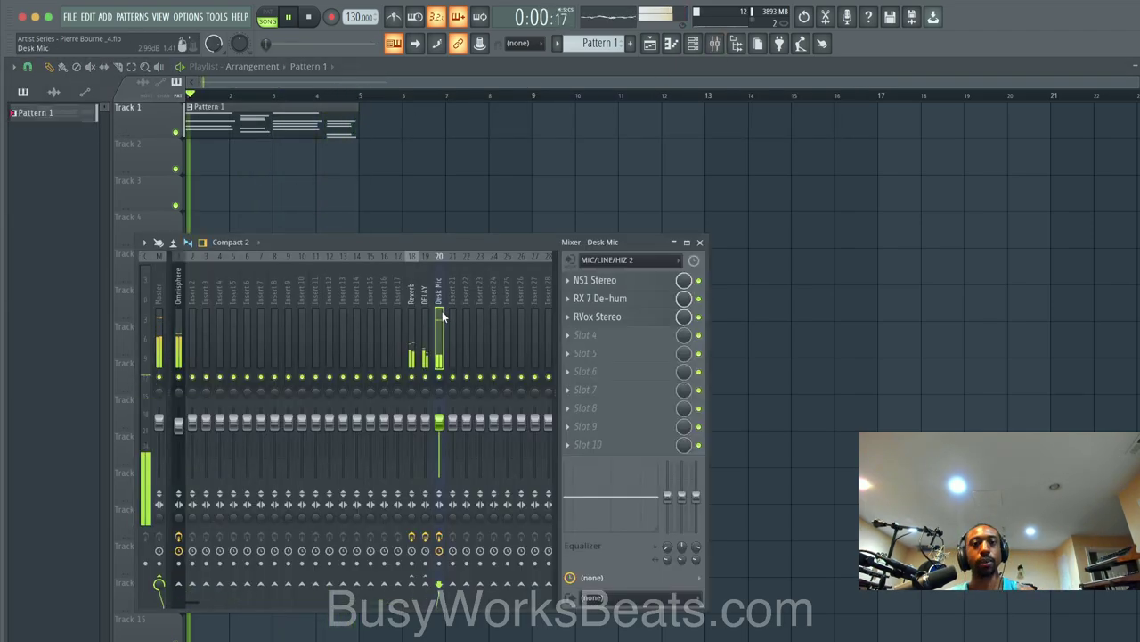
left_click(694, 44)
left_click(122, 99)
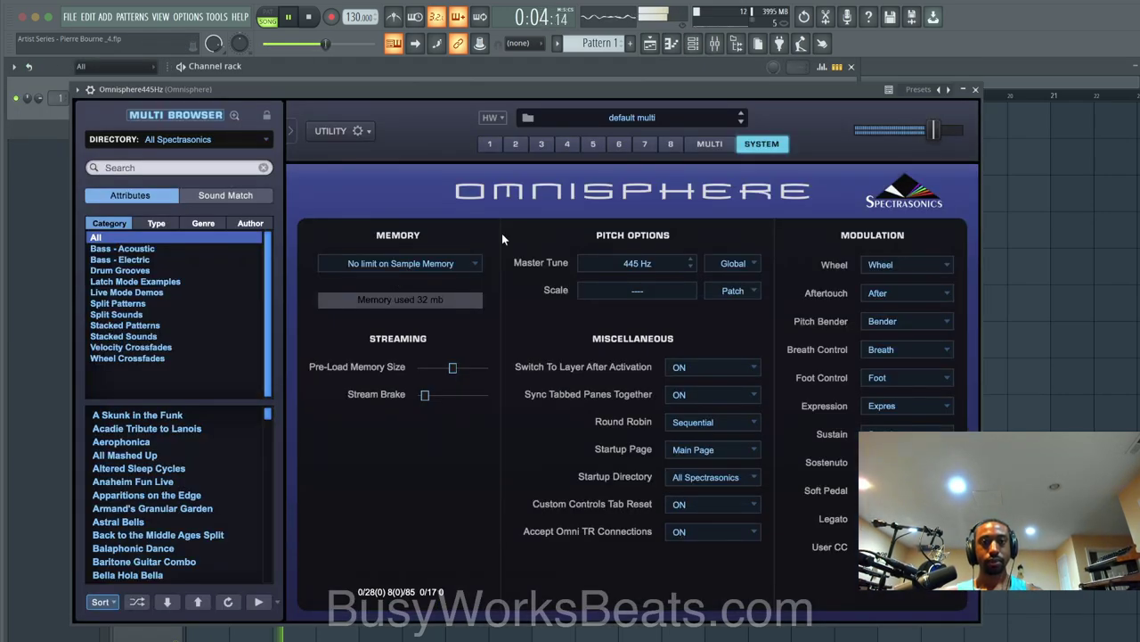
left_click(491, 143)
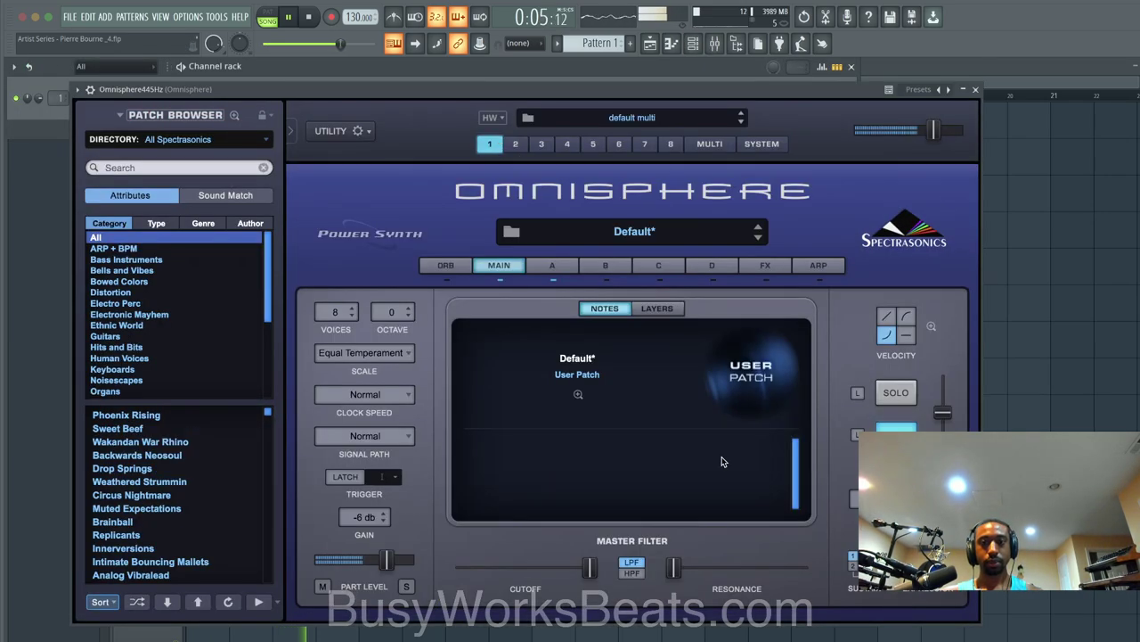
left_click(977, 93)
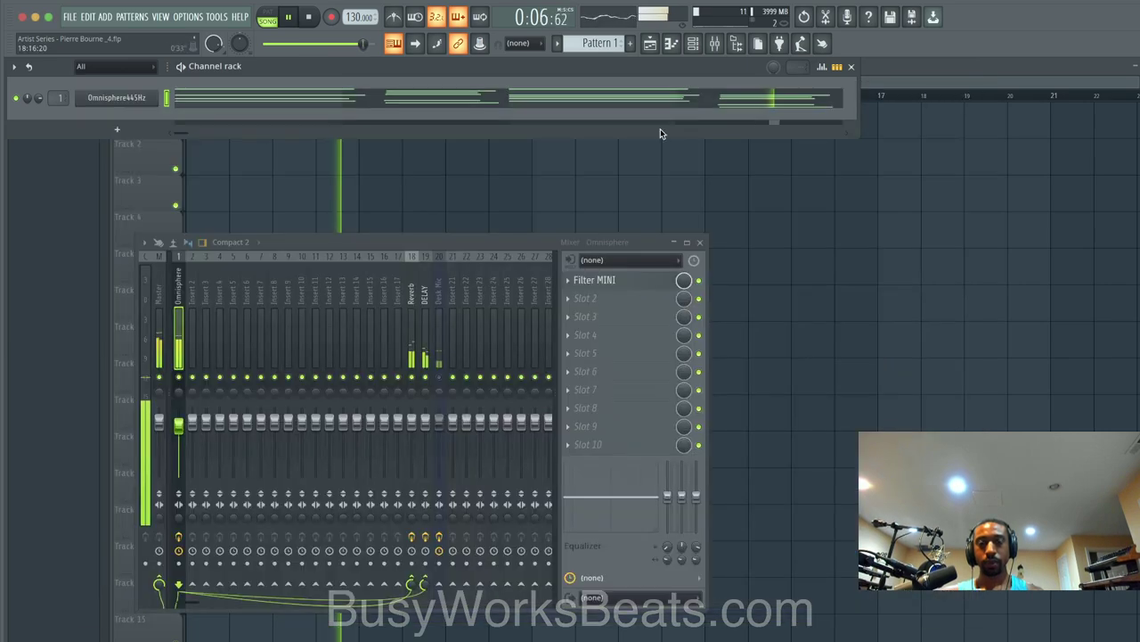
Step: On the Reverb track's ValhallaVintageVerb, set the EQ low cut to 180 Hz and the high cut to 2180 Hz
left_click(412, 356)
left_click(637, 281)
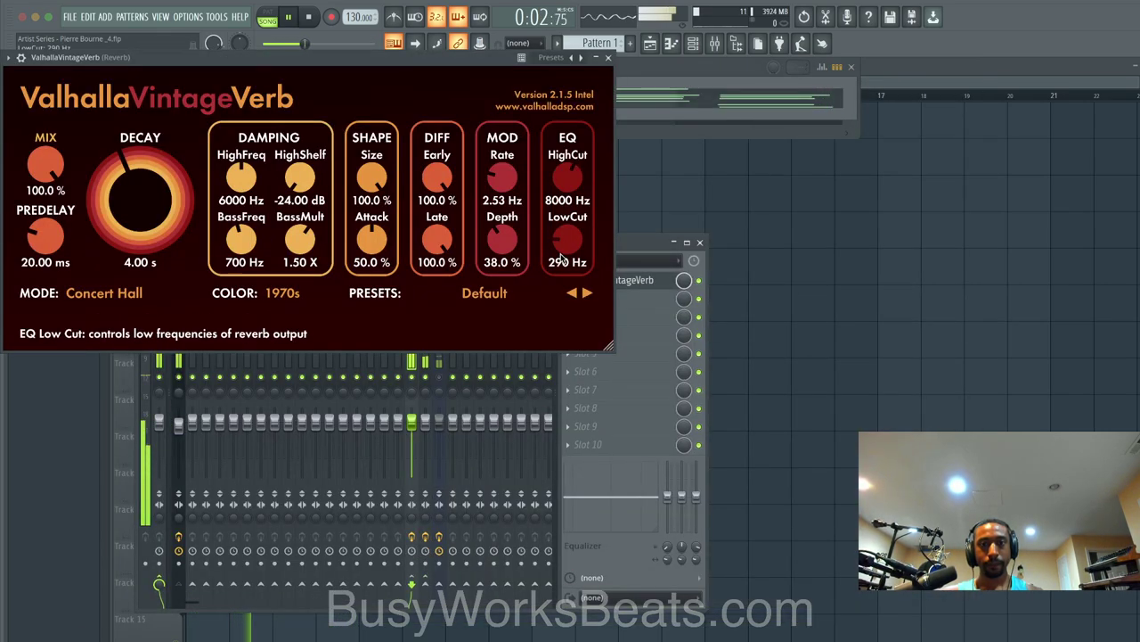
left_click_drag(562, 257, 562, 264)
left_click_drag(567, 178, 565, 236)
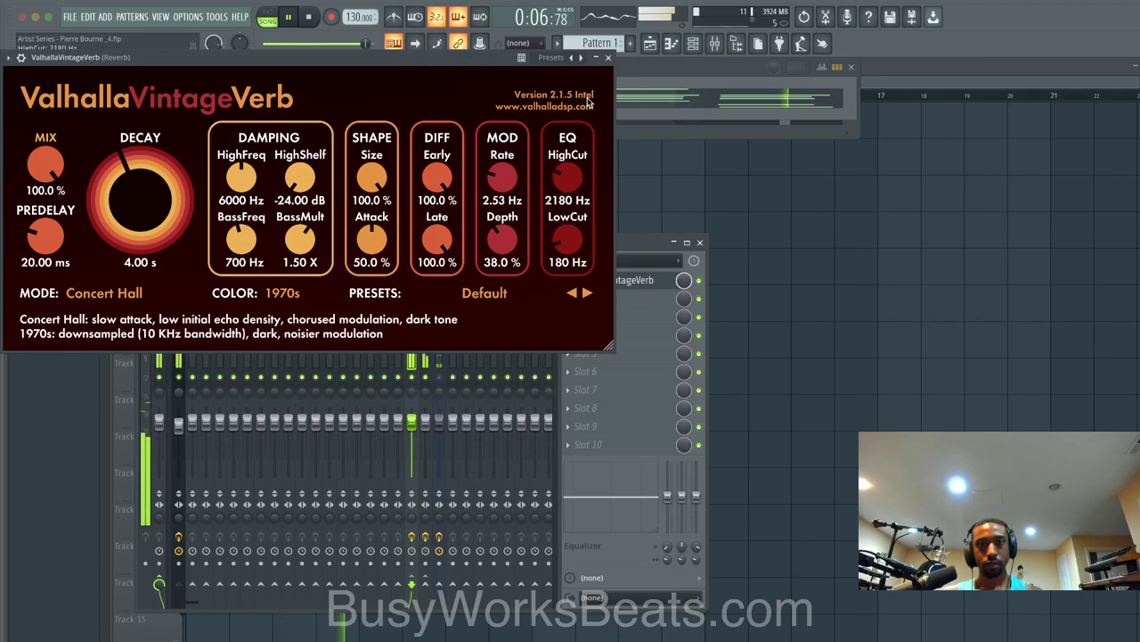
left_click(608, 59)
Step: Set Filter MINI's cutoff to 0.428 on the Omnisphere track and check its drive during playback
left_click(182, 294)
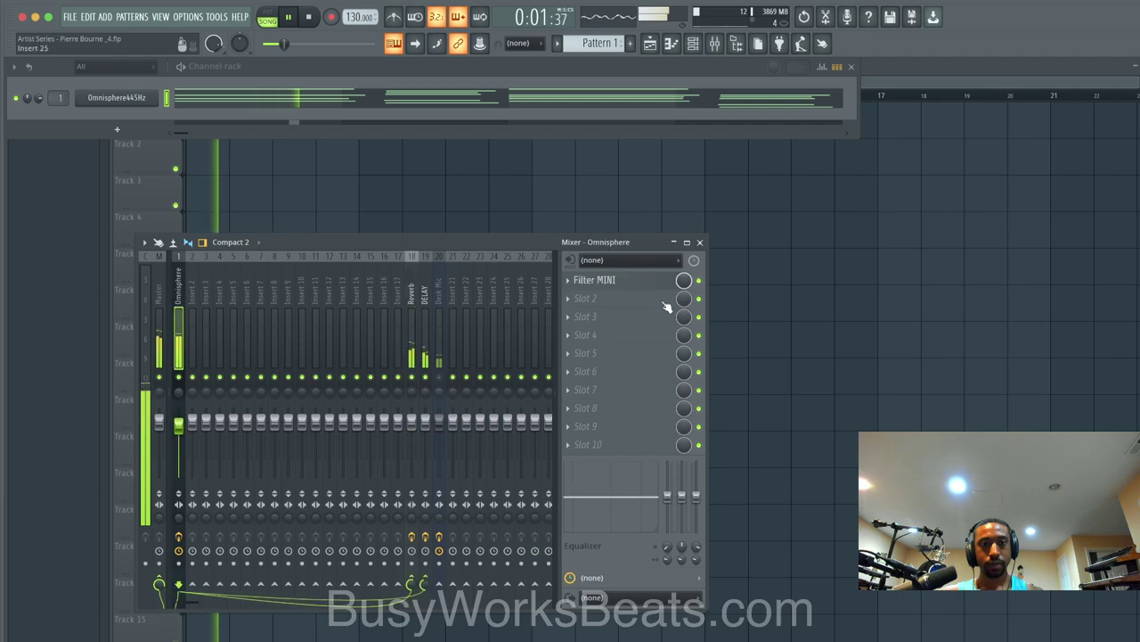
left_click(654, 280)
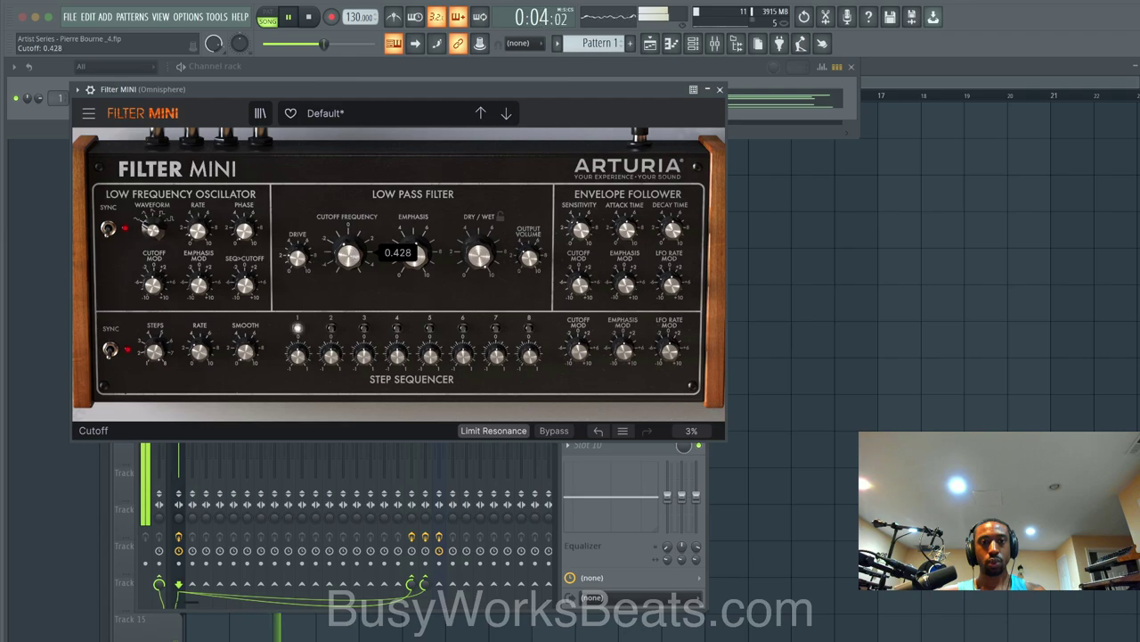
left_click(720, 90)
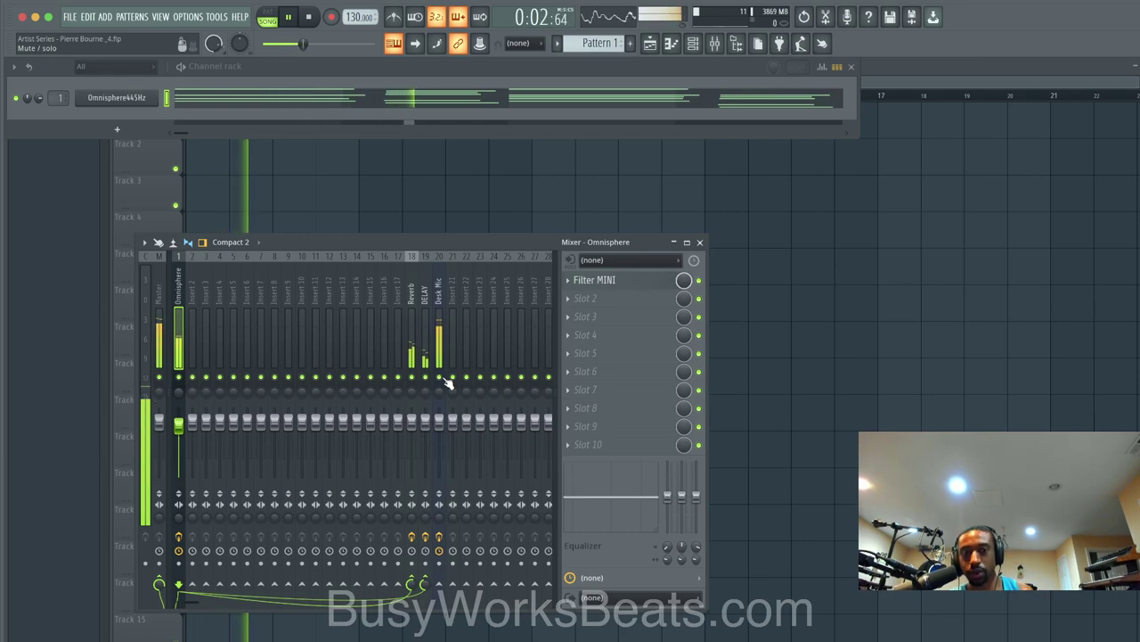
left_click(599, 281)
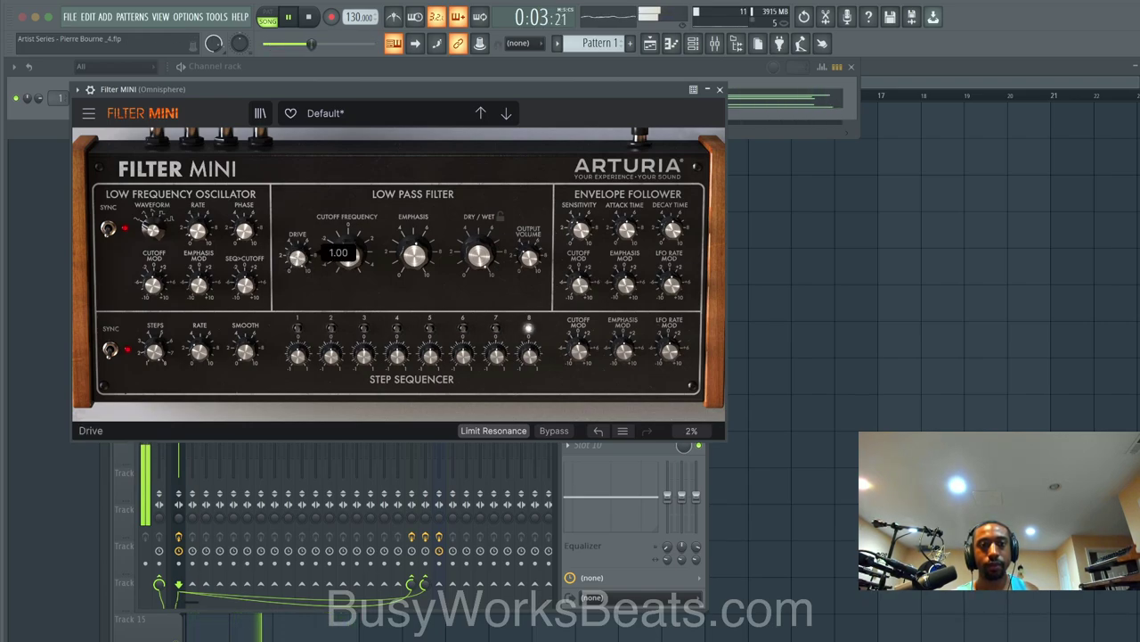
left_click(720, 91)
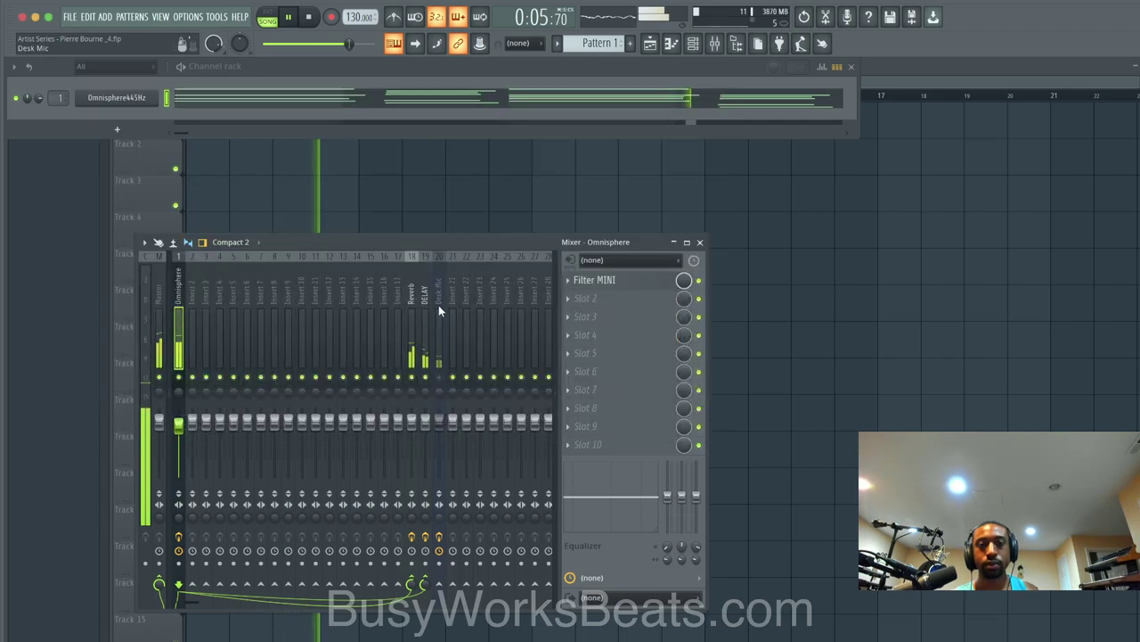
Step: Save the project as a new version and set Omnisphere's master tune to 432 Hz
left_click(701, 243)
key("F6")
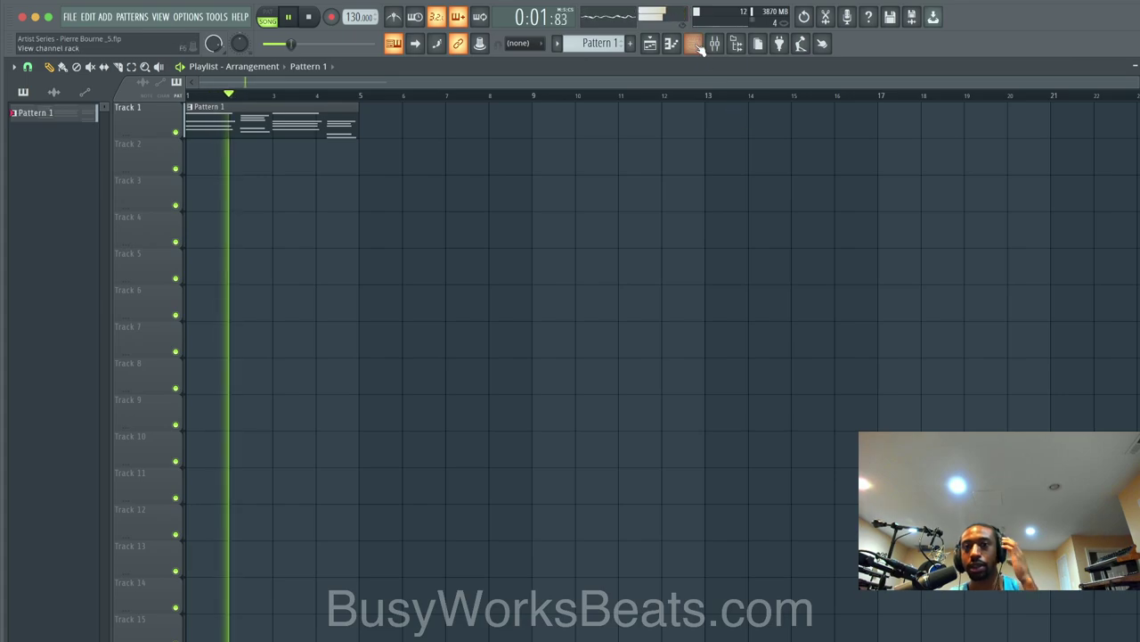
left_click(700, 47)
left_click(136, 98)
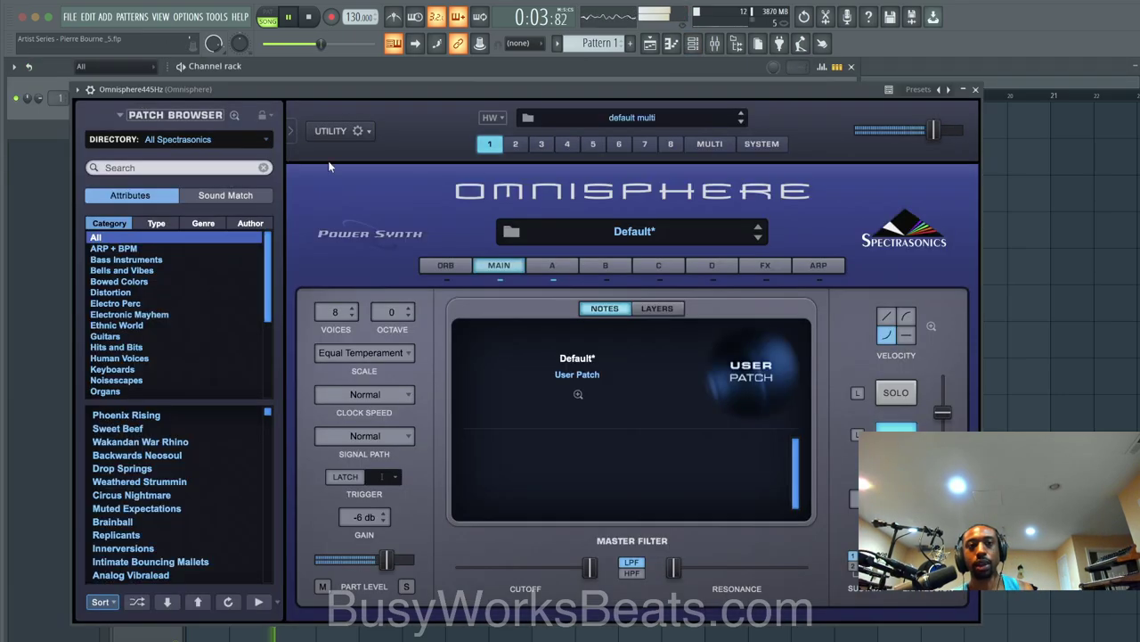
left_click(762, 144)
left_click(645, 260)
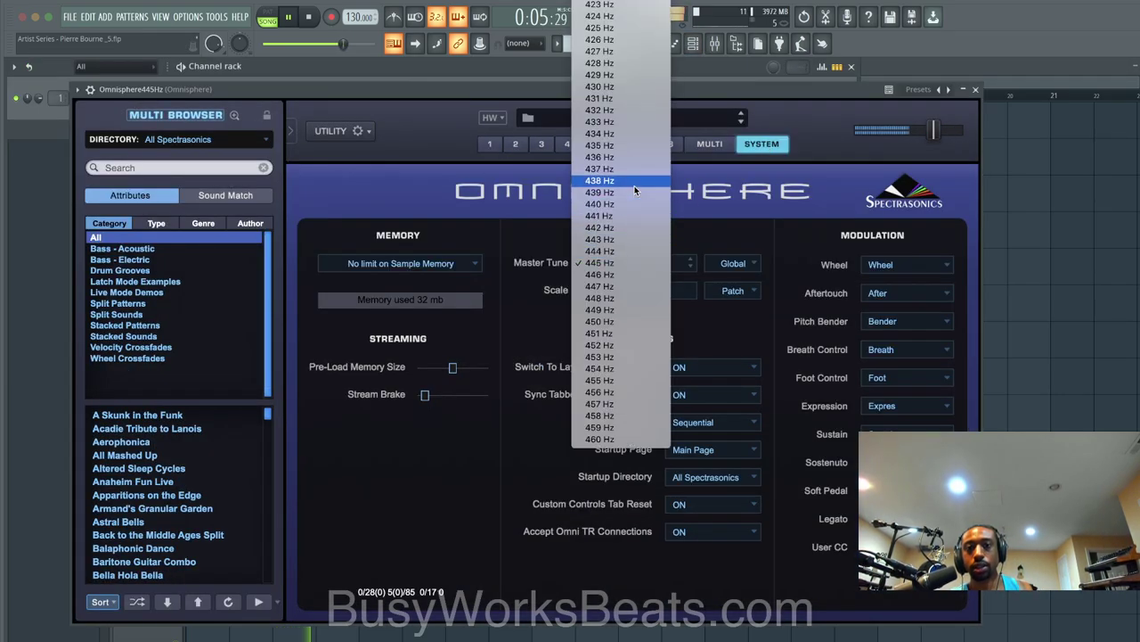
left_click(618, 114)
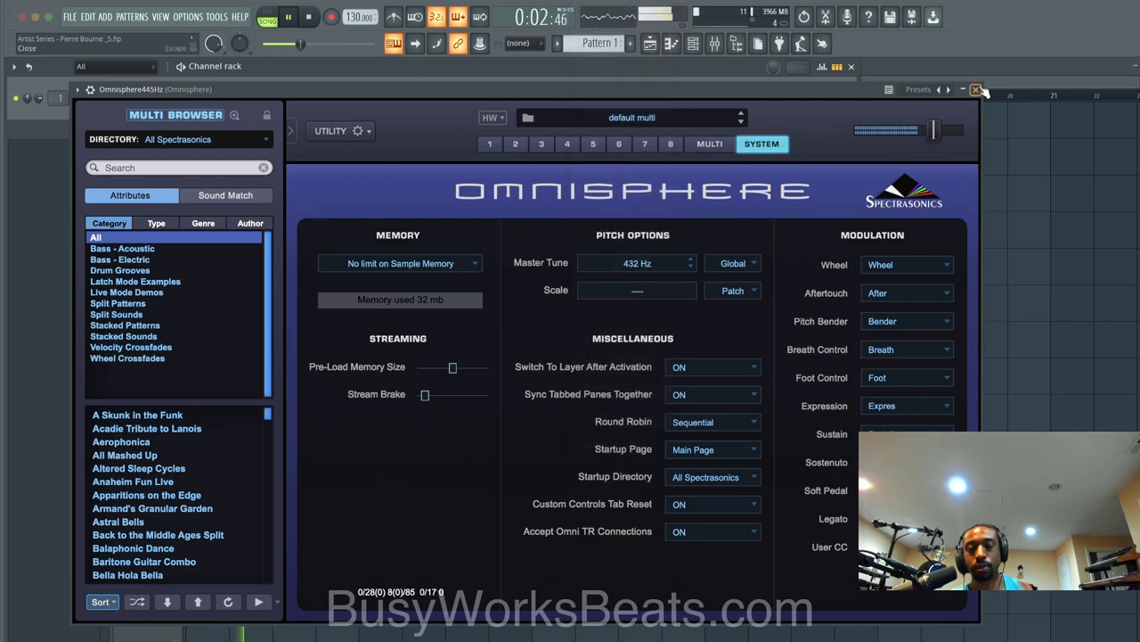
left_click(639, 264)
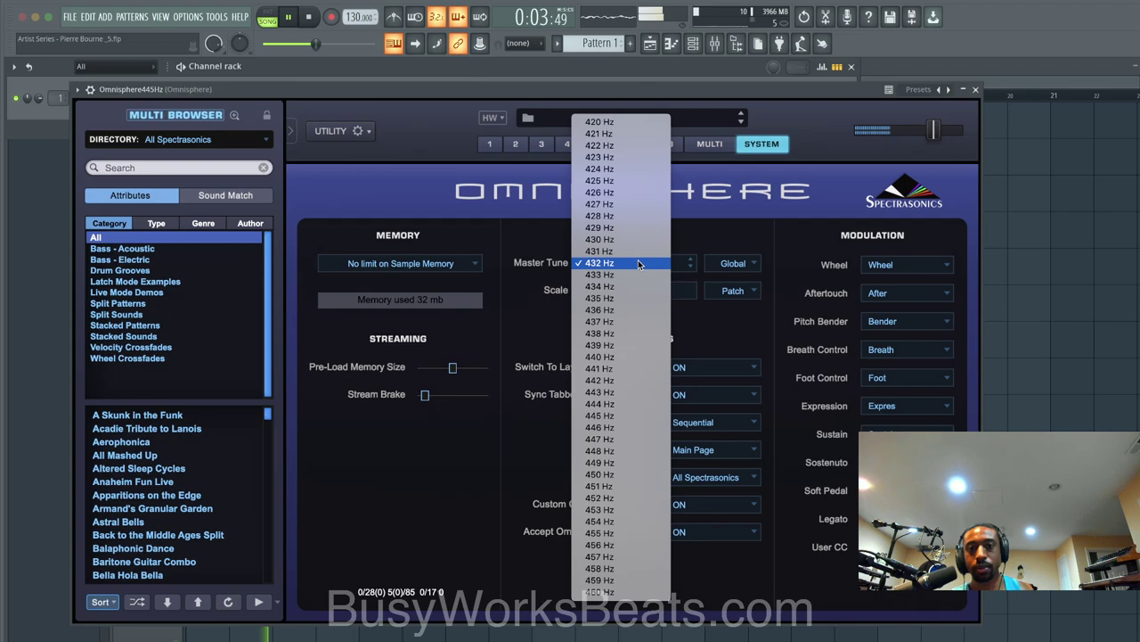
left_click(637, 263)
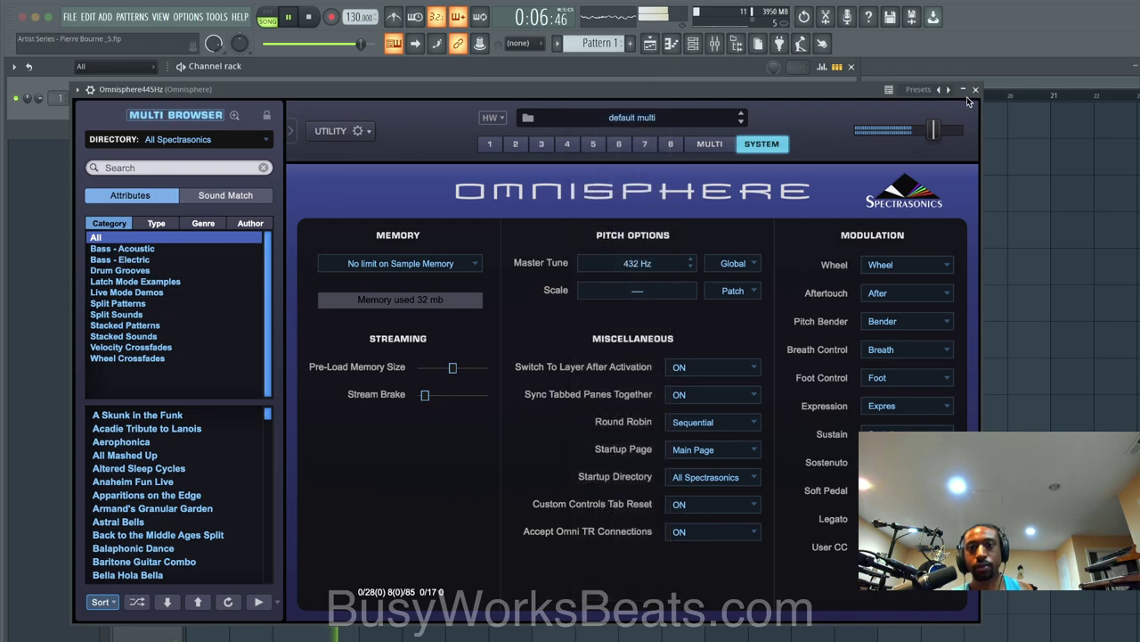
left_click(976, 90)
Step: Try the Omnisphere chords one octave higher in the piano roll during playback
key("space")
left_click(521, 101)
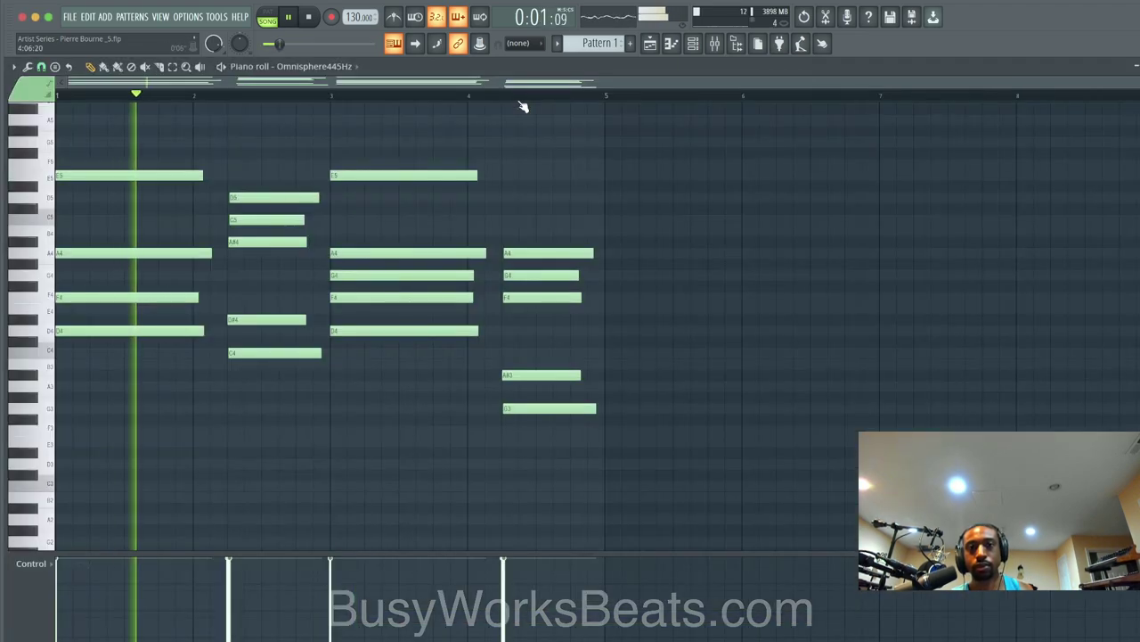
scroll(535, 160, "down", 3)
key("space")
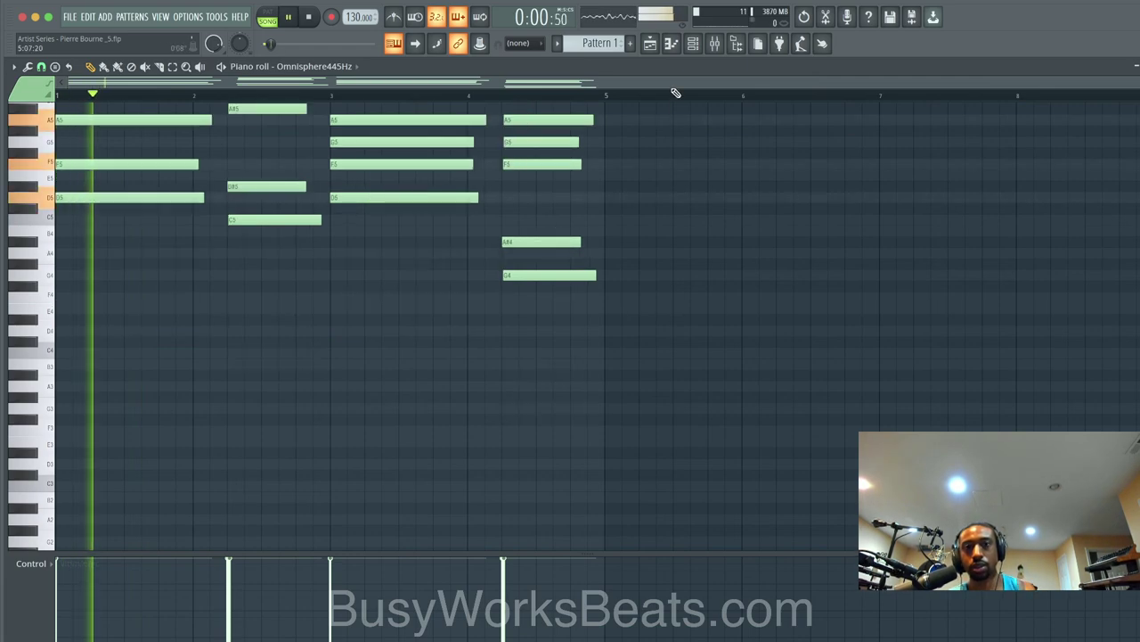
key("F9")
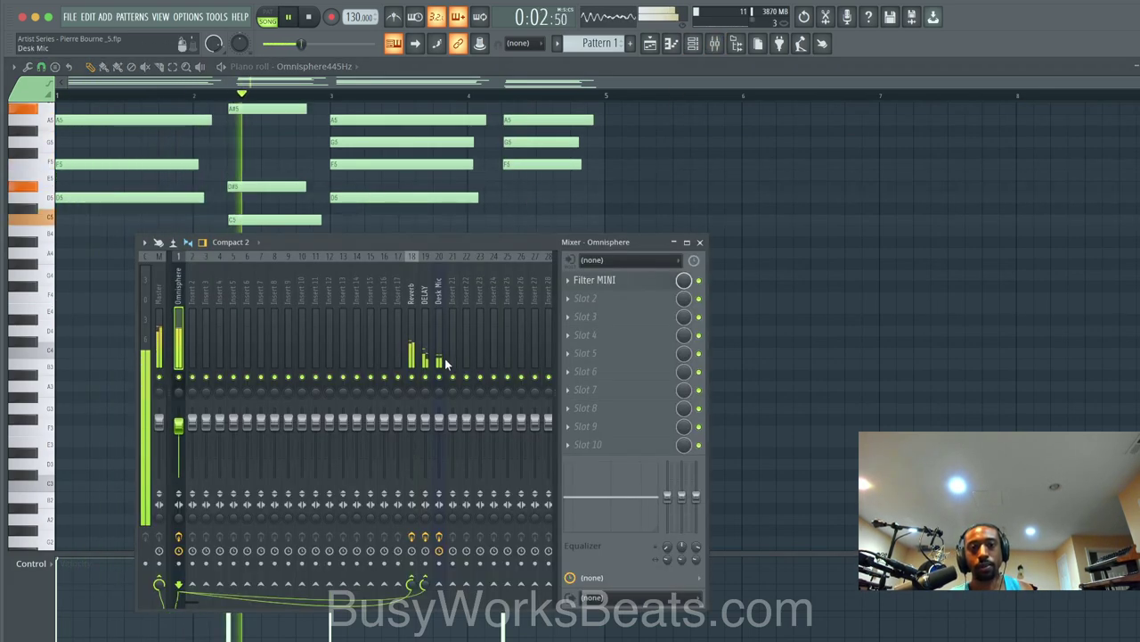
key("F9")
Step: Move the Omnisphere chords back down one octave and restart playback
scroll(778, 237, "up", 3)
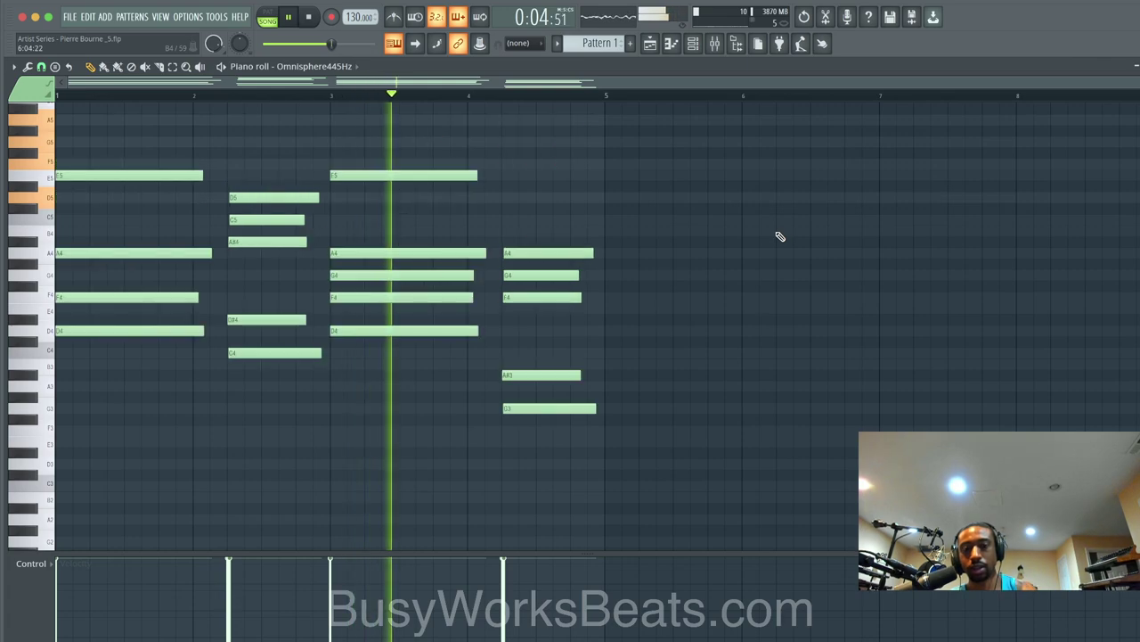
key("space")
key("space")
Step: Mute the Desk Mic track, then turn off glide on the Omnisphere patch's main page
key("F9")
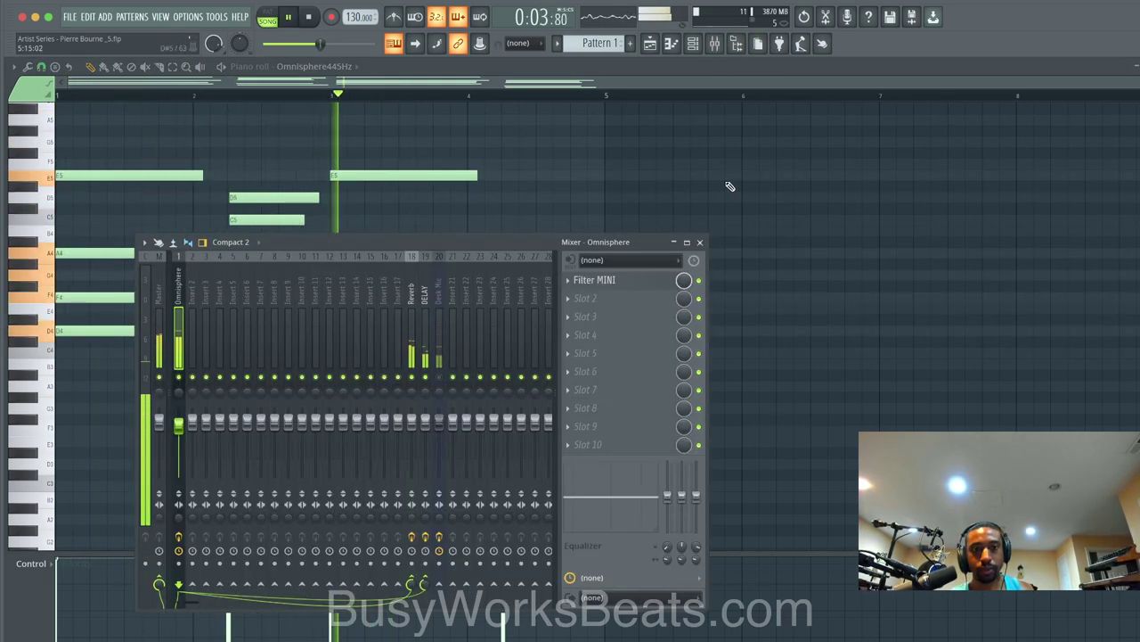
left_click(692, 44)
left_click(117, 97)
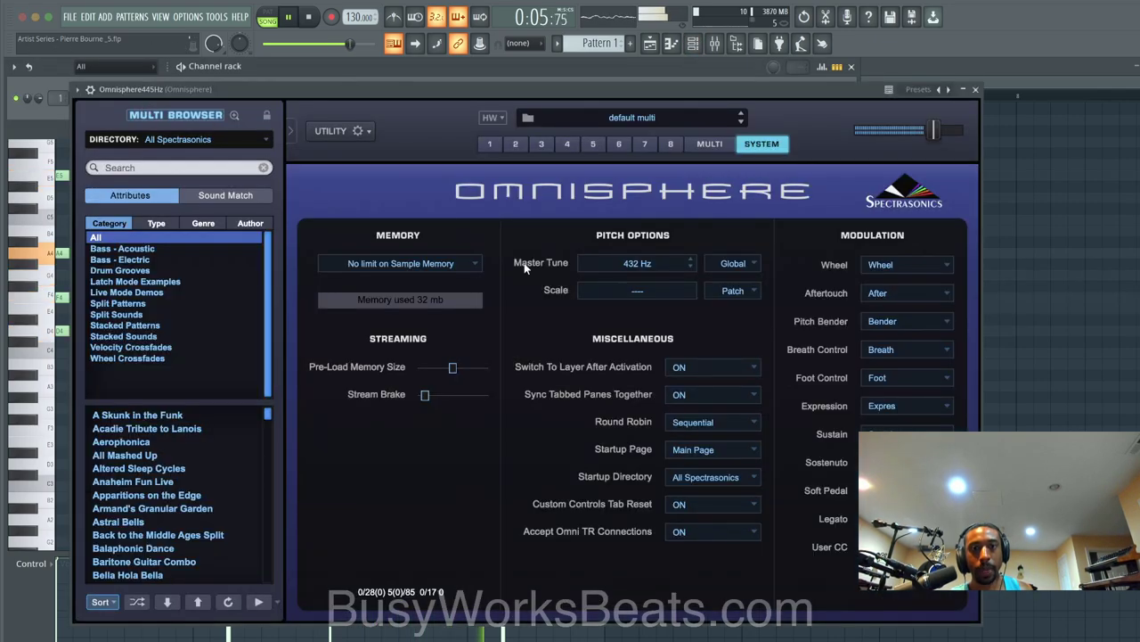
left_click(489, 144)
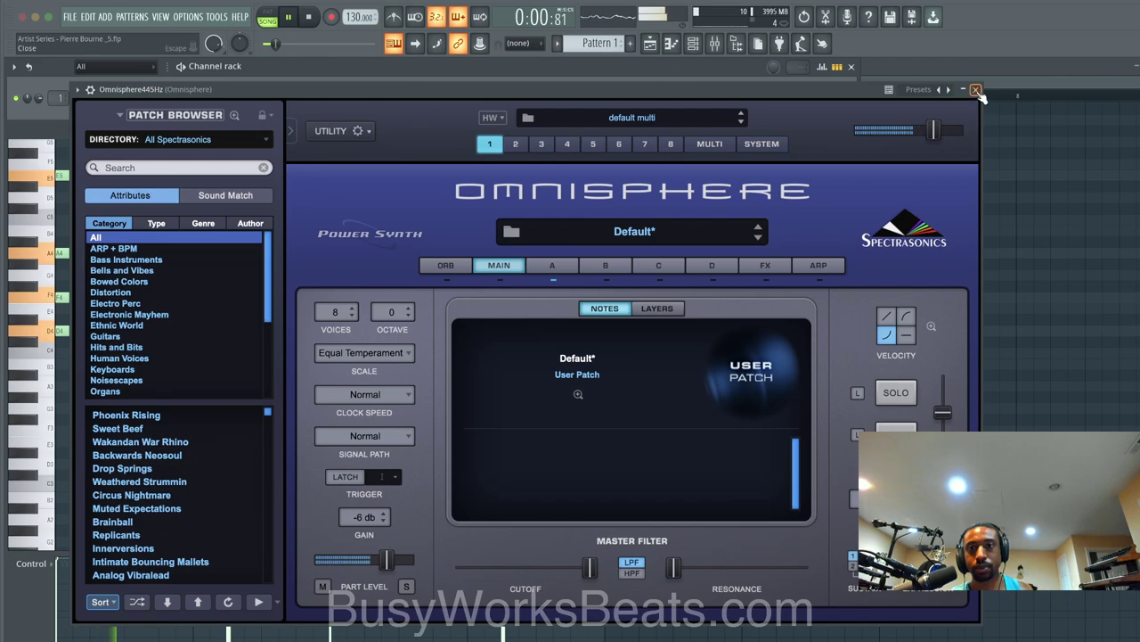
Step: Unmute the Desk Mic track in the mixer and restart playback from the beginning
left_click(977, 91)
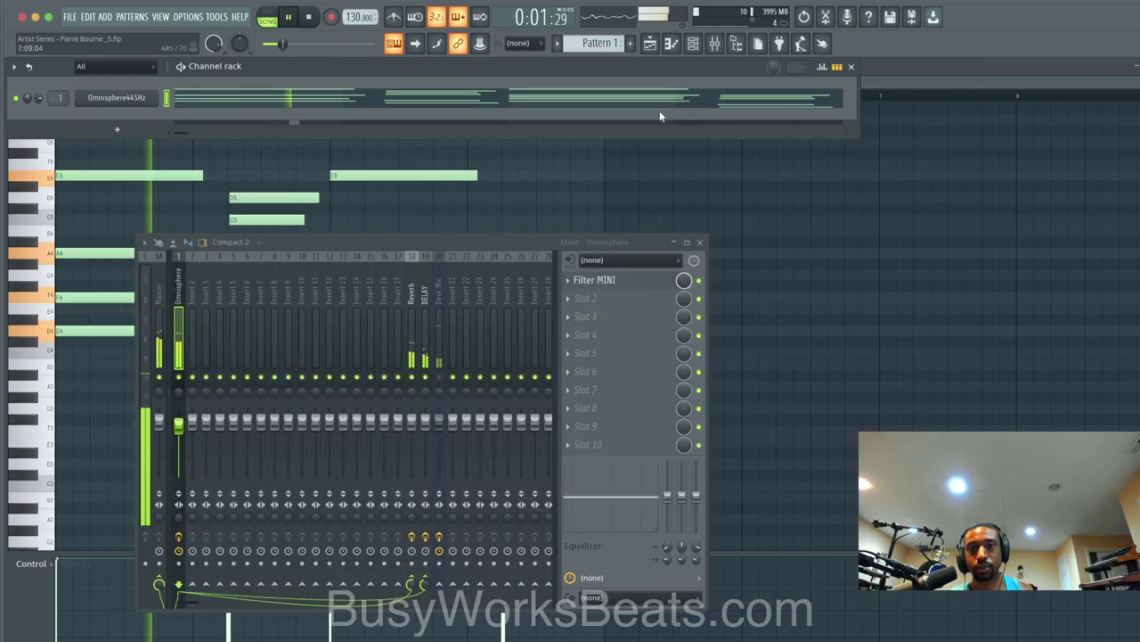
left_click(449, 383)
key("space")
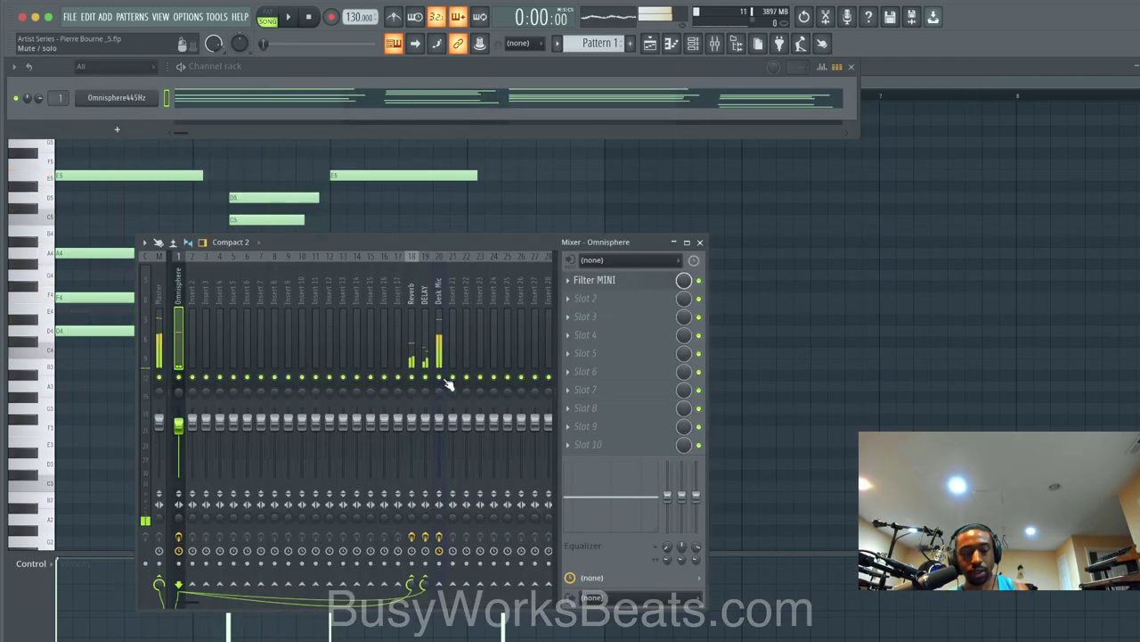
key("space")
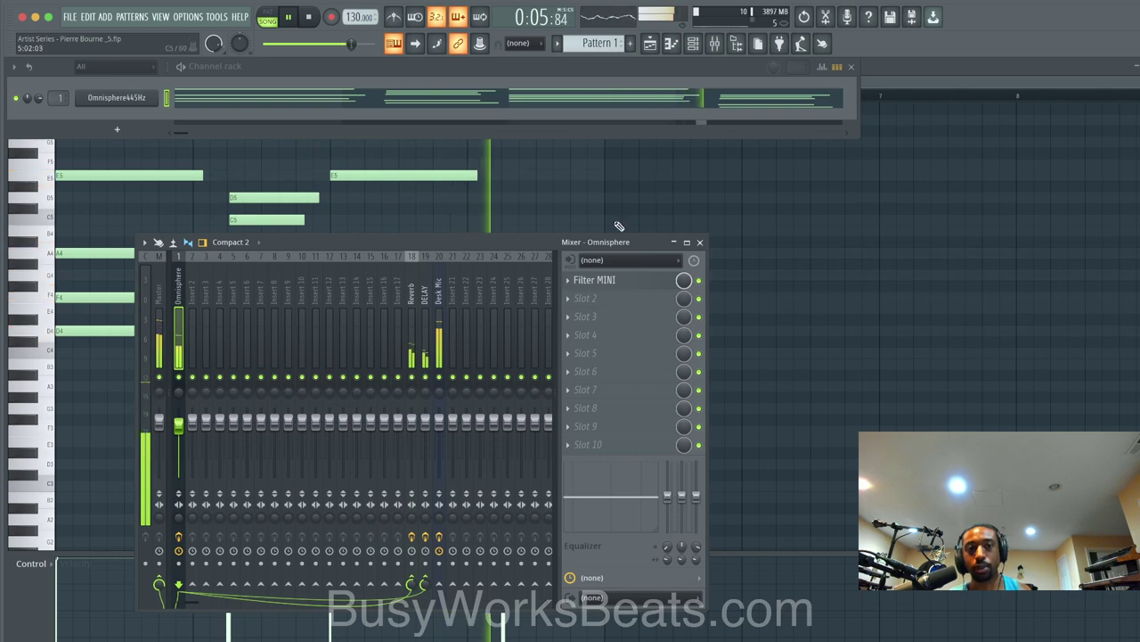
Step: Try the two lowest notes of the last Omnisphere chord, A#3 and G3, one octave higher
right_click(675, 189)
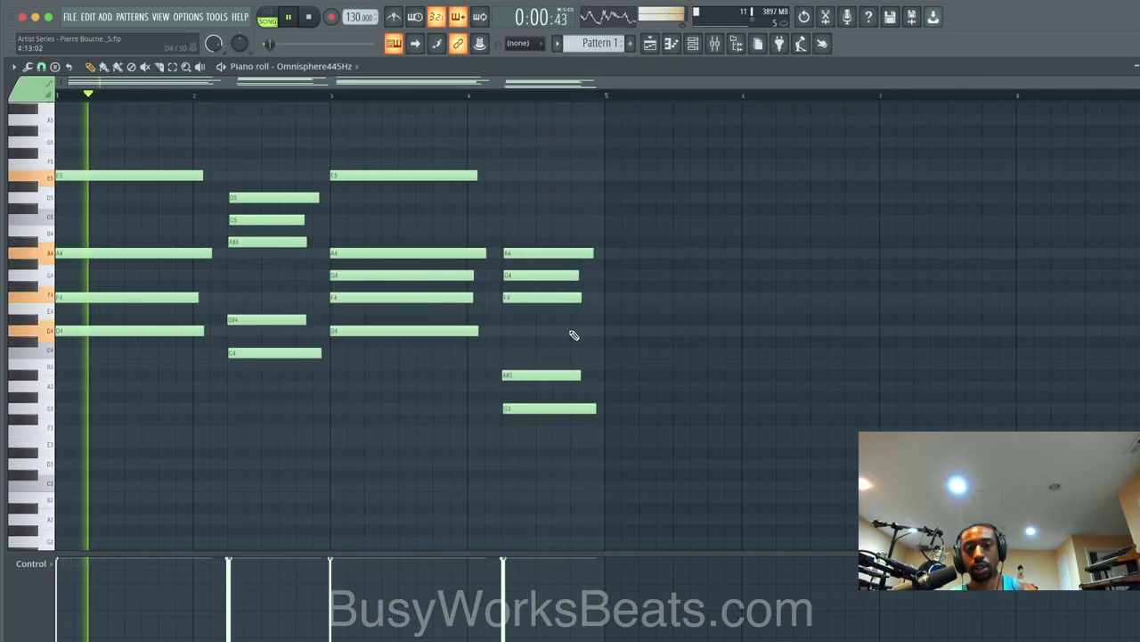
left_click_drag(571, 333, 559, 421)
key("ctrl+Up")
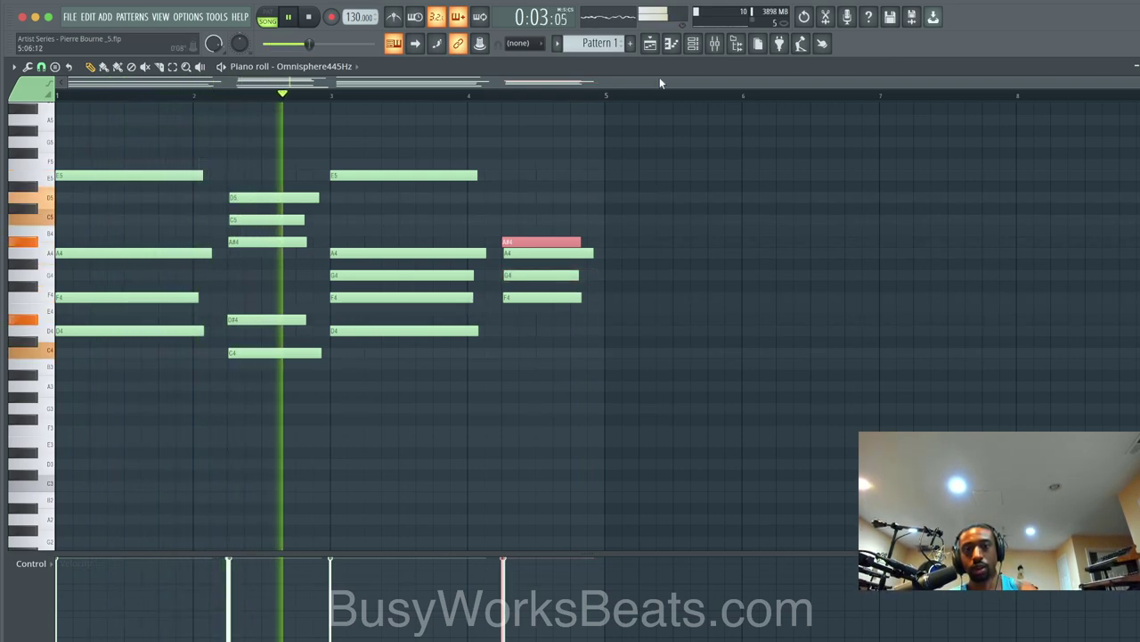
left_click(694, 45)
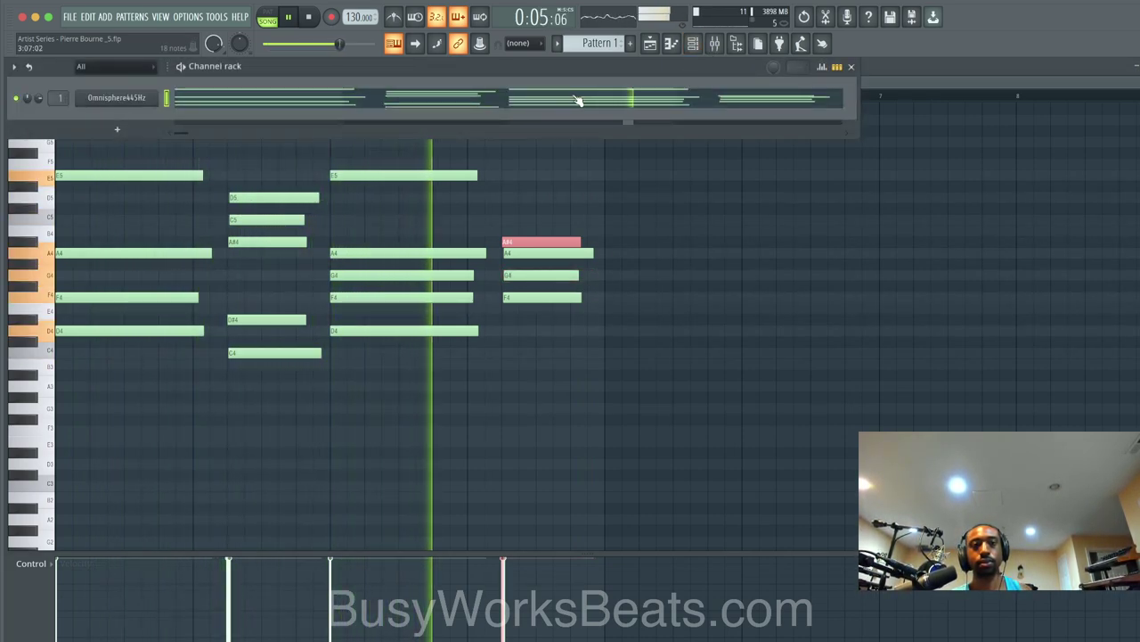
Step: Undo the octave change on the last chord's lowest notes
left_click(588, 390)
key("ctrl+z")
key("ctrl+z")
key("ctrl+z")
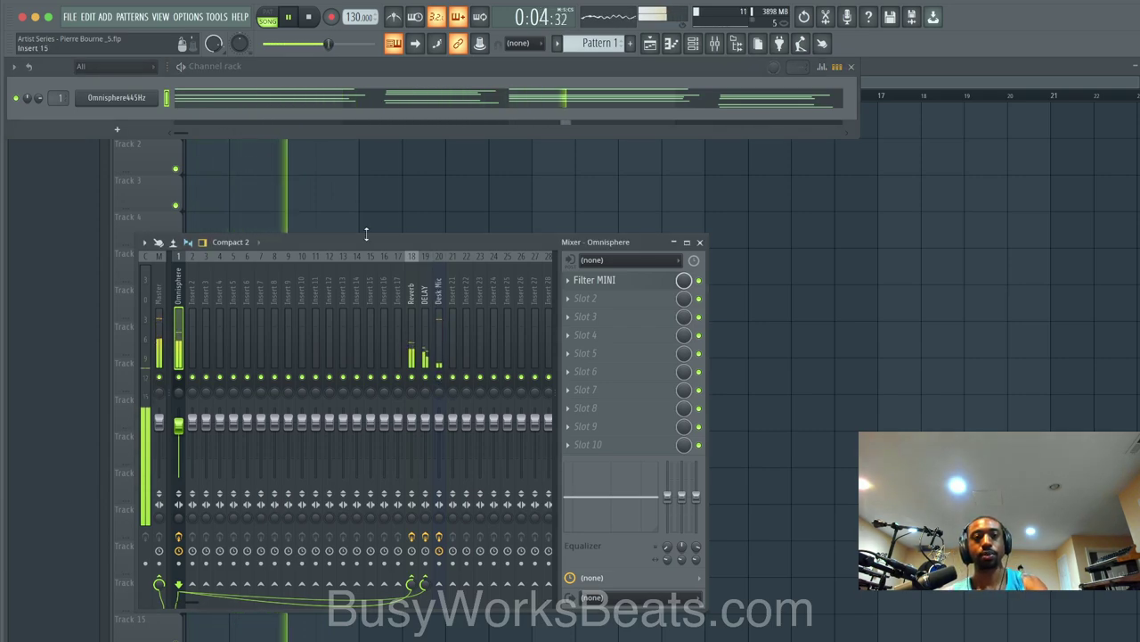
Step: Rename the Omnisphere445Hz channel as Omnisphere432Hz
key("F12")
key("space")
key("F9")
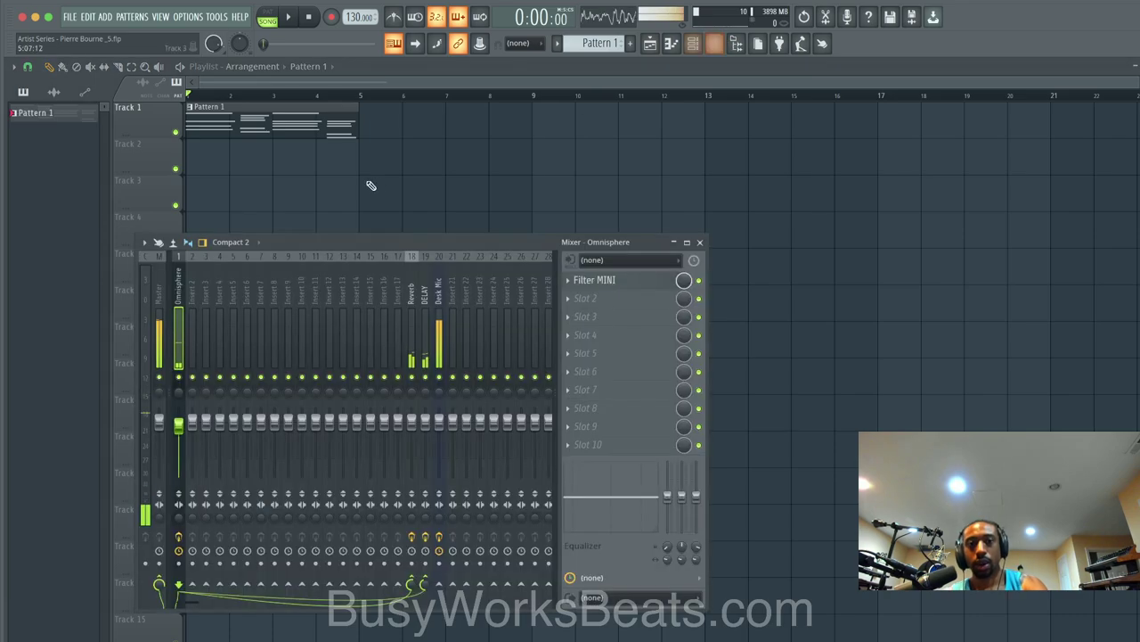
left_click(693, 43)
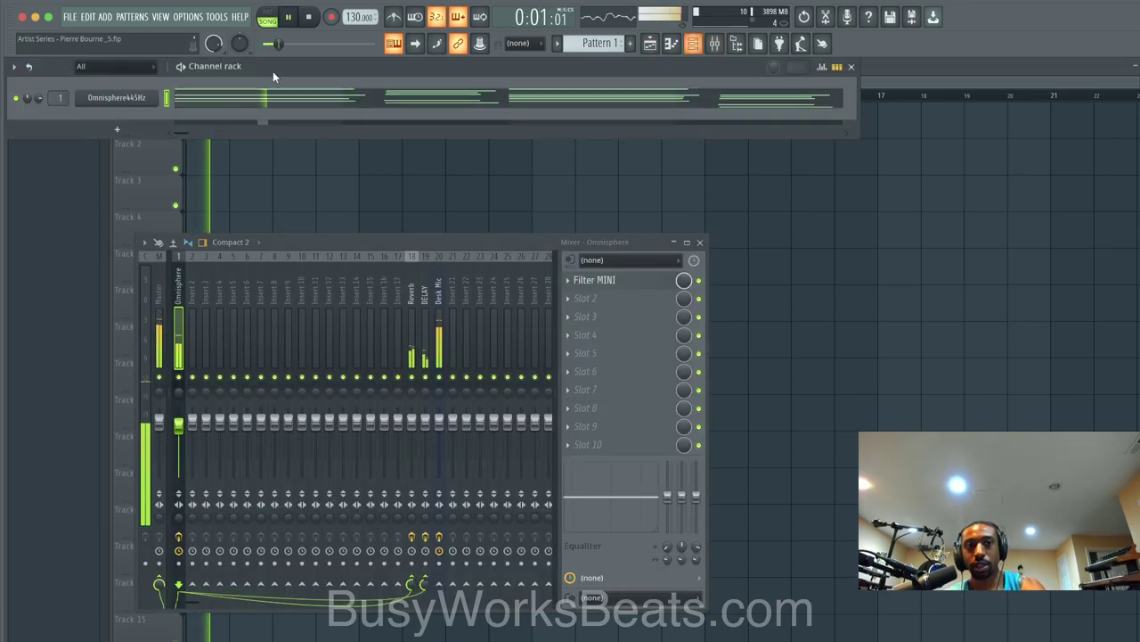
right_click(134, 97)
left_click(192, 127)
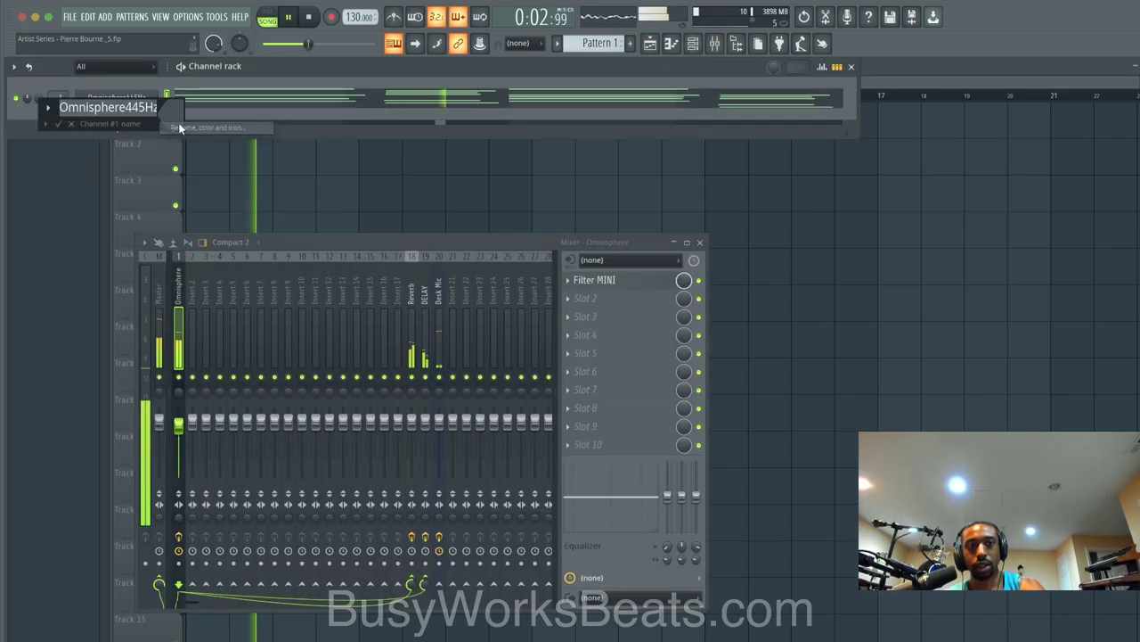
key("BackSpace")
key("BackSpace")
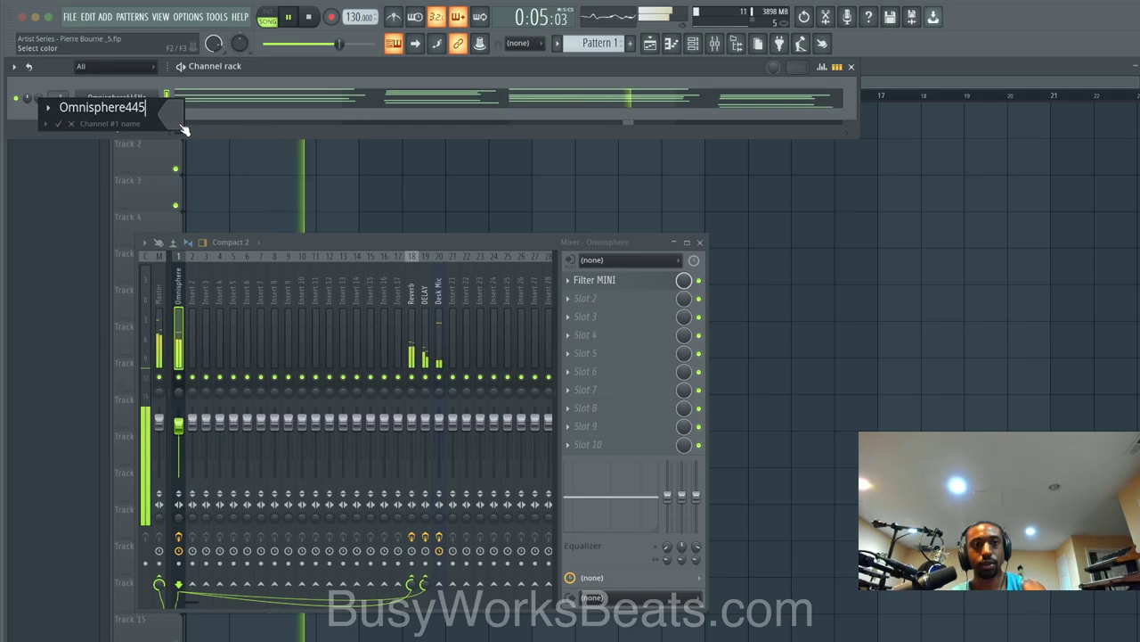
type("32Hz")
key("Return")
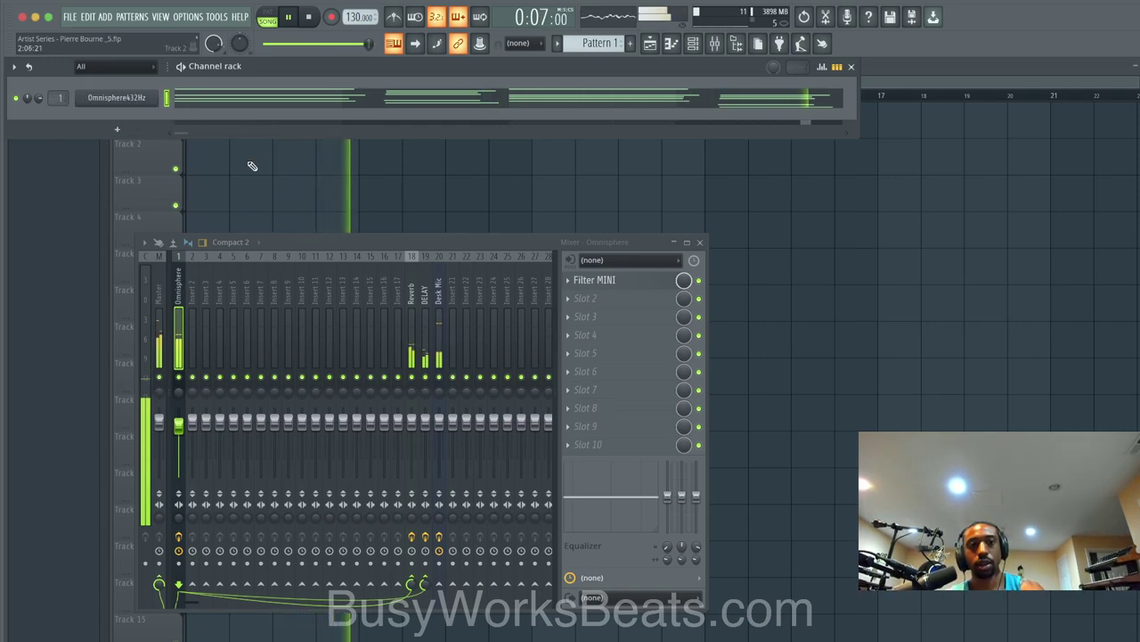
Step: Bring up the channel rack and mixer over the playlist and mute the Desk Mic track
left_click(285, 155)
right_click(286, 155)
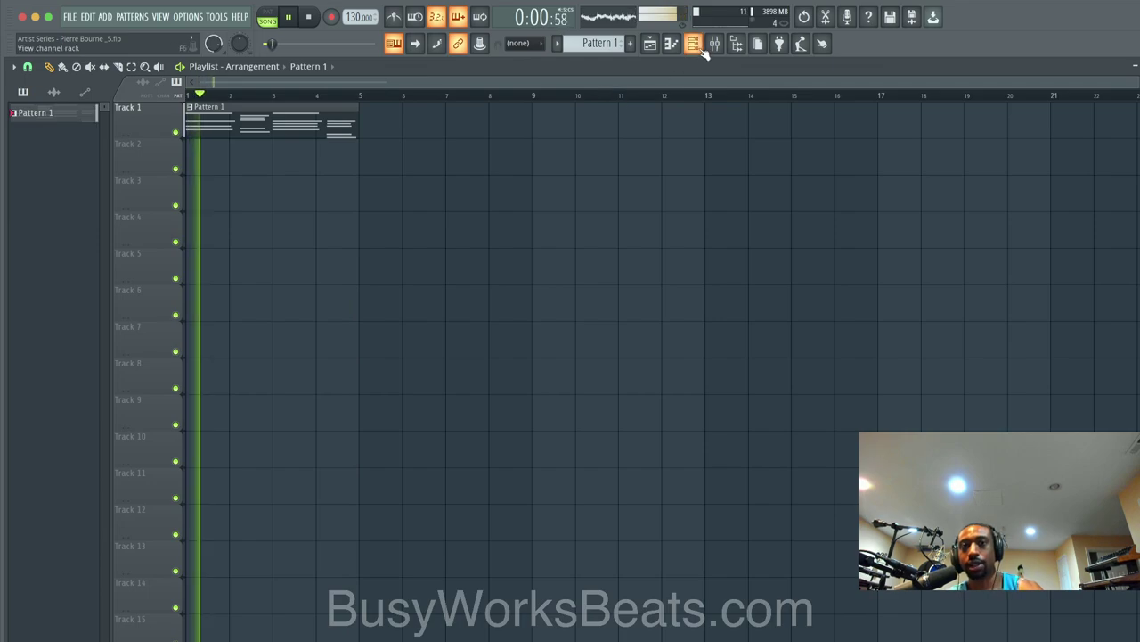
key("F6")
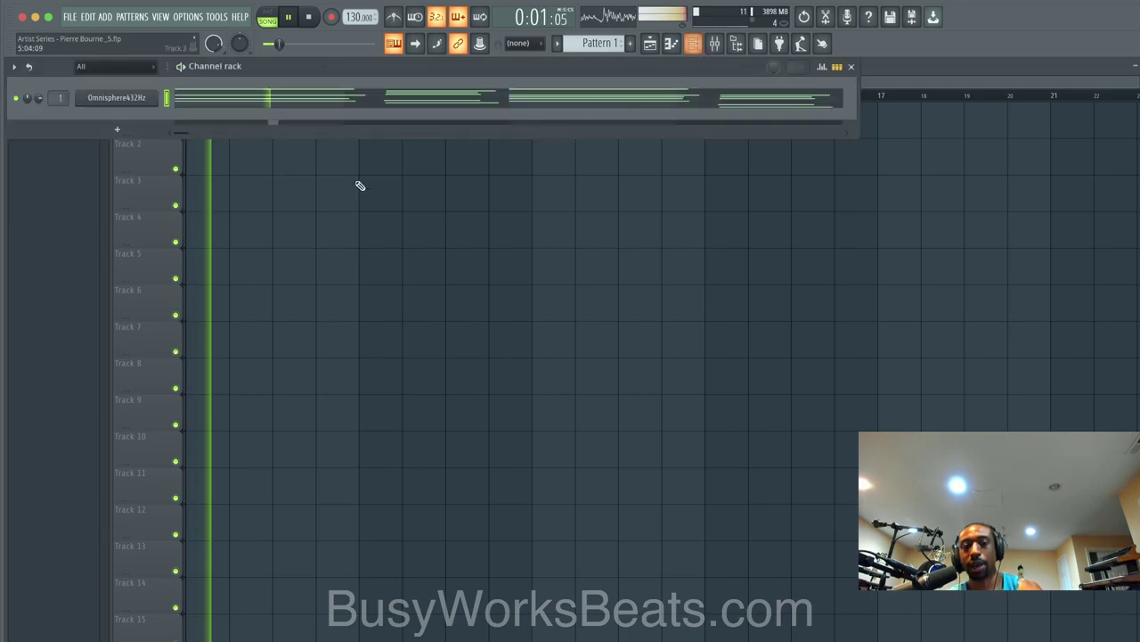
left_click(714, 46)
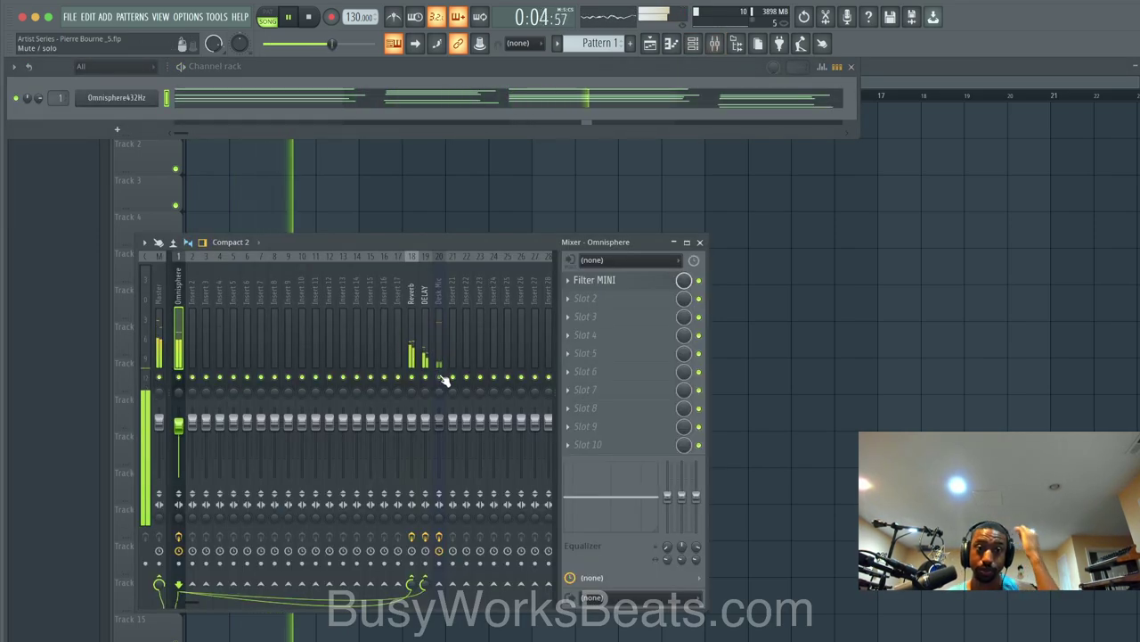
Step: Add a second Omnisphere channel, look at its patch categories and layer A, and close the plugin
left_click(116, 118)
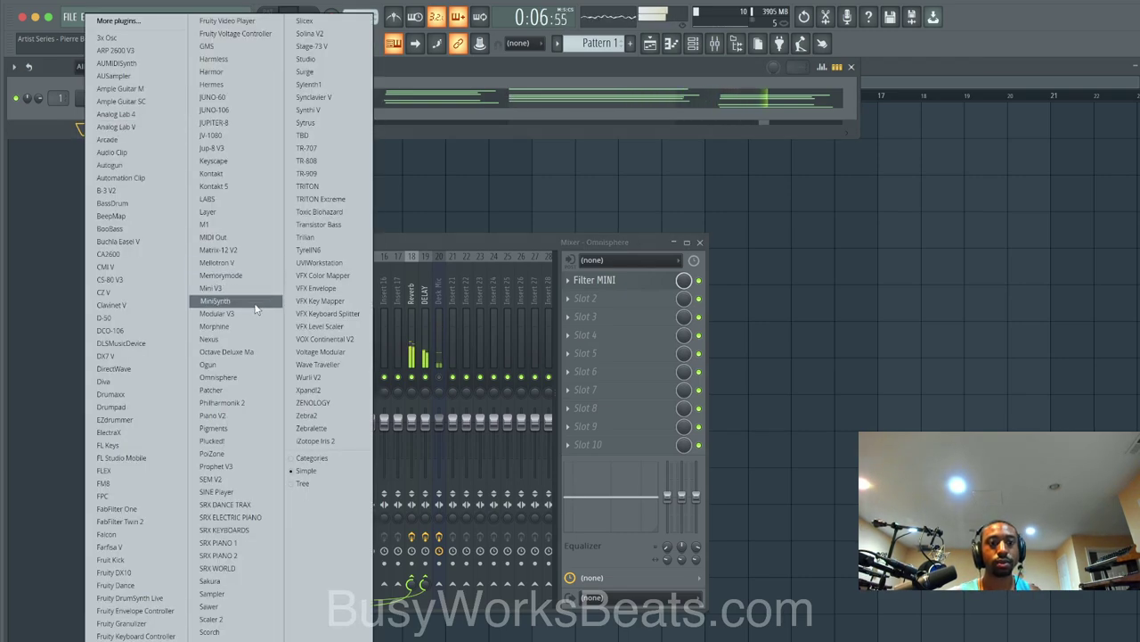
left_click(229, 380)
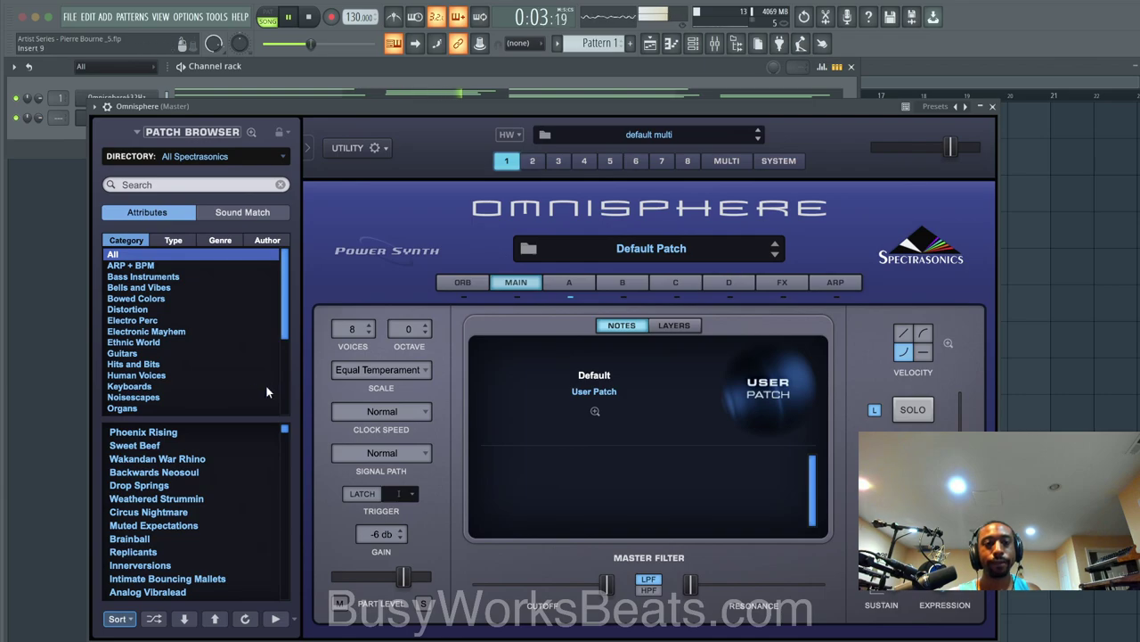
scroll(243, 308, "down", 5)
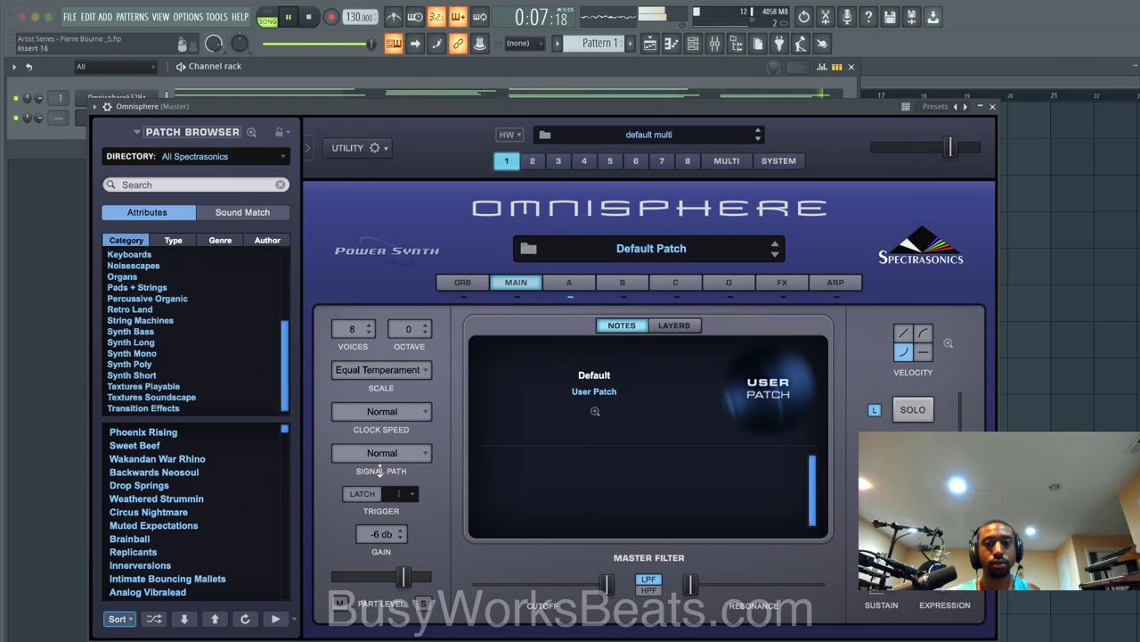
left_click(579, 285)
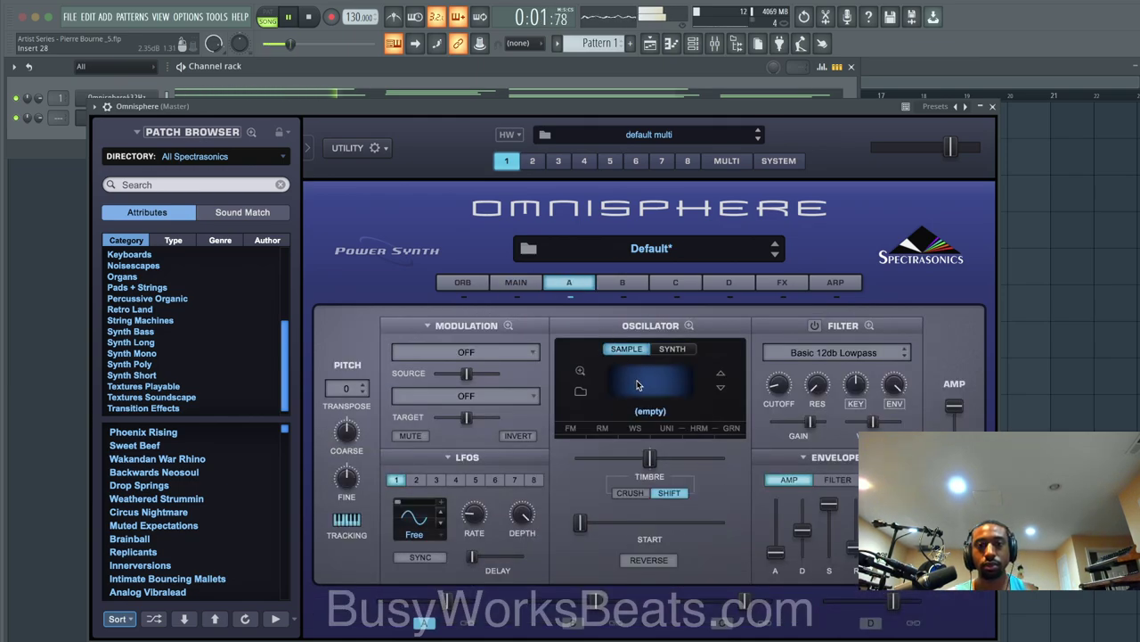
left_click(994, 107)
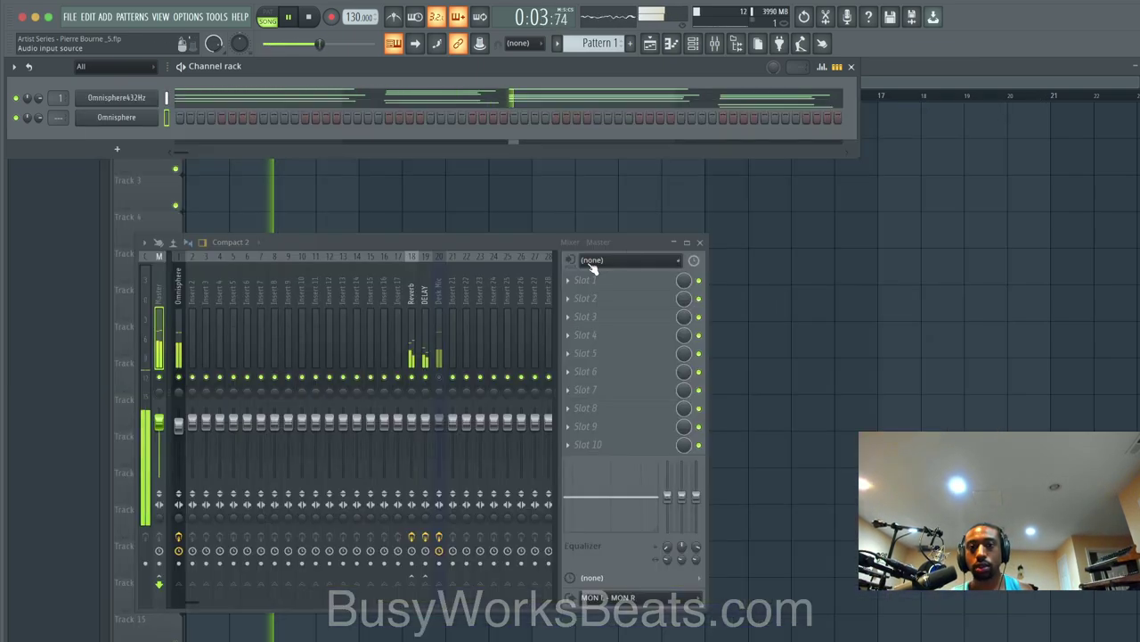
Step: Load Waves Tune Real-Time Stereo in the Desk Mic track's fourth effect slot and close its window
left_click(611, 337)
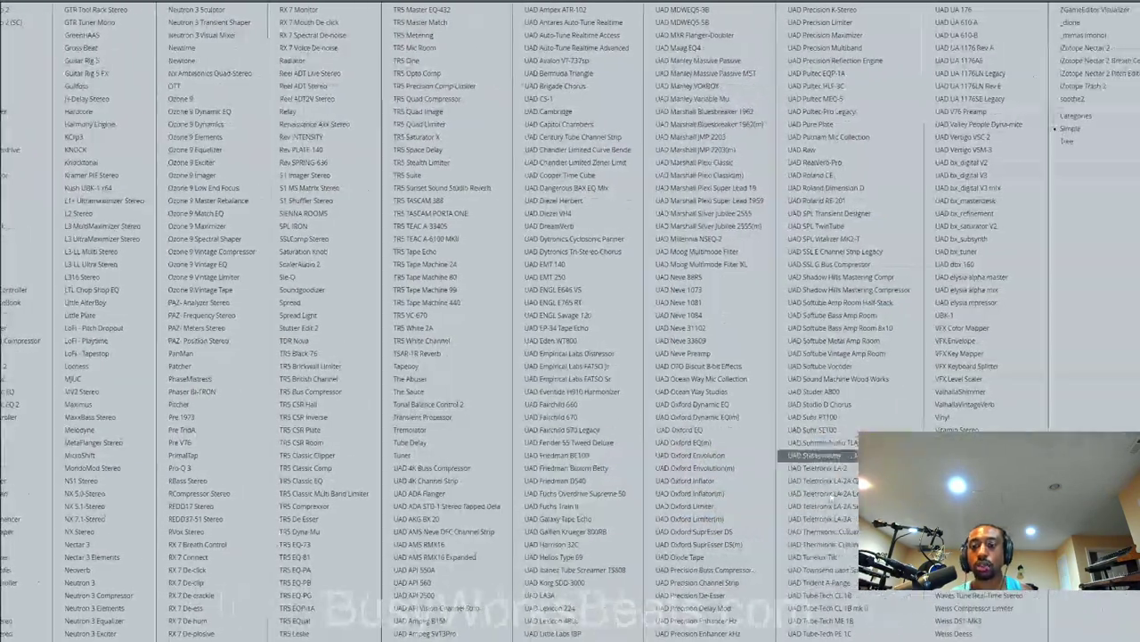
left_click(951, 588)
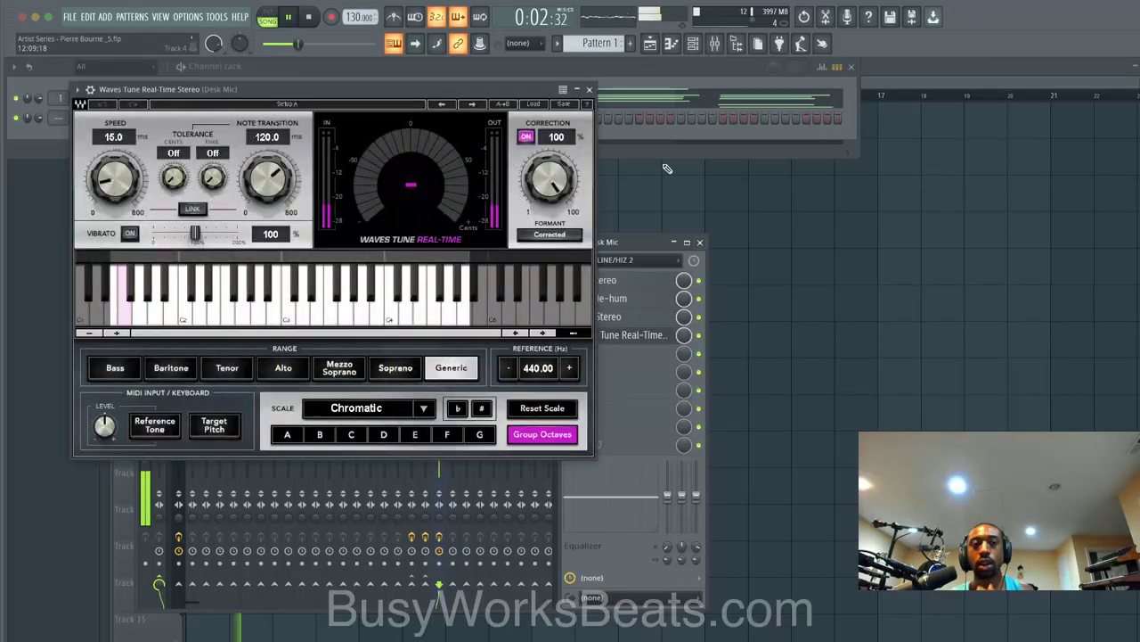
left_click(594, 90)
Step: Add a Scaler 2 channel to the channel rack
right_click(99, 126)
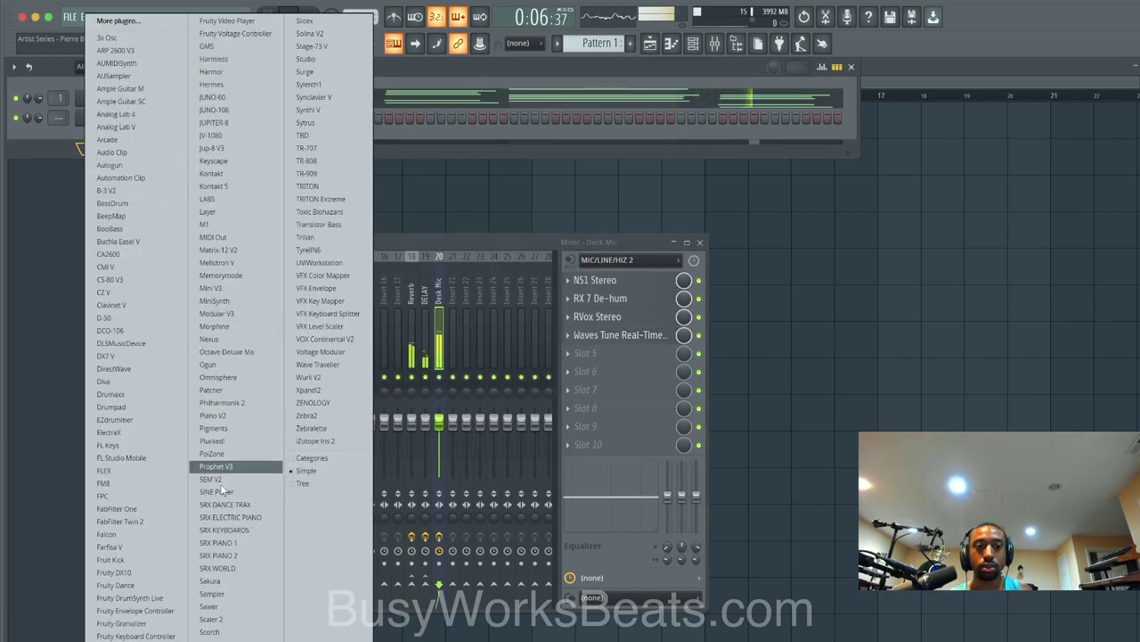
left_click(227, 619)
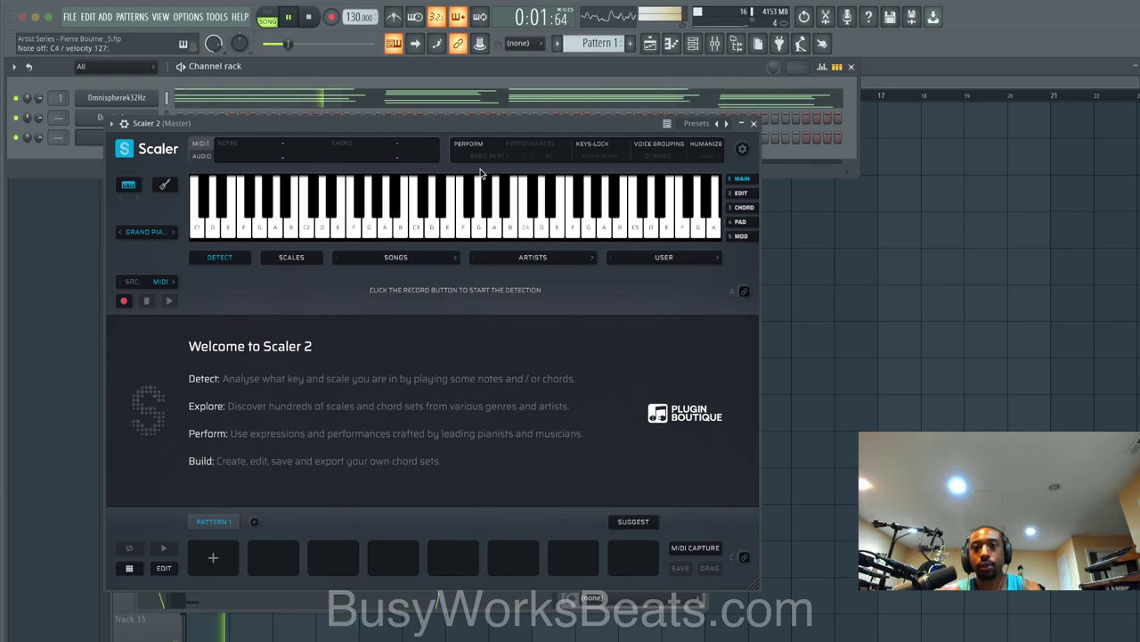
Step: Check the master tune on the system page of the Omnisphere432Hz channel and close the plugin
left_click(133, 98)
left_click(766, 145)
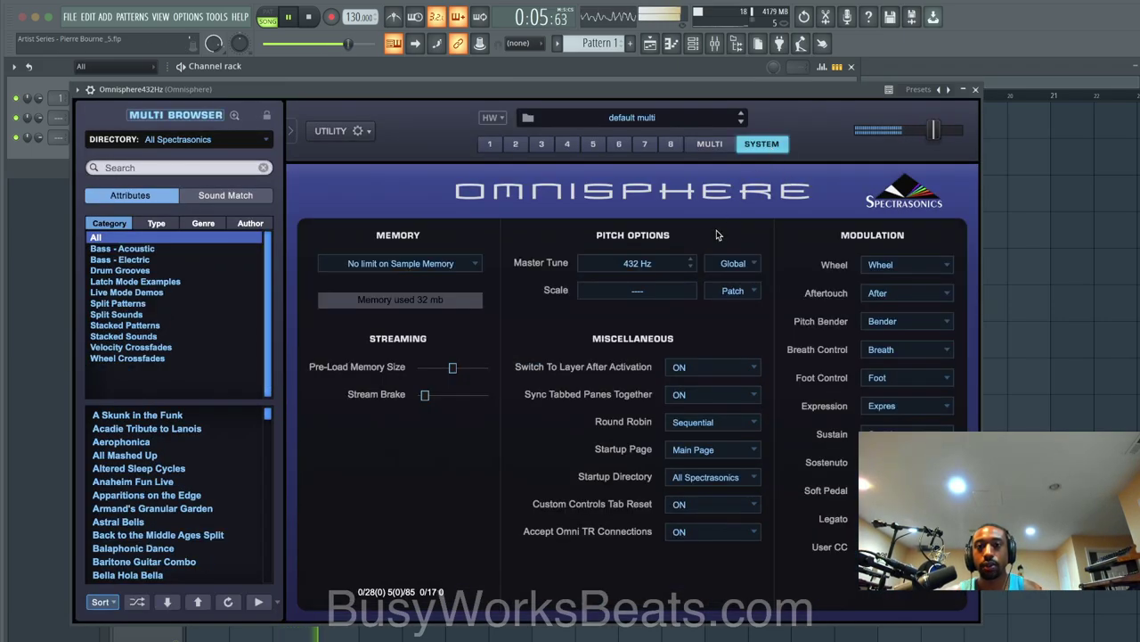
left_click(679, 265)
left_click(911, 123)
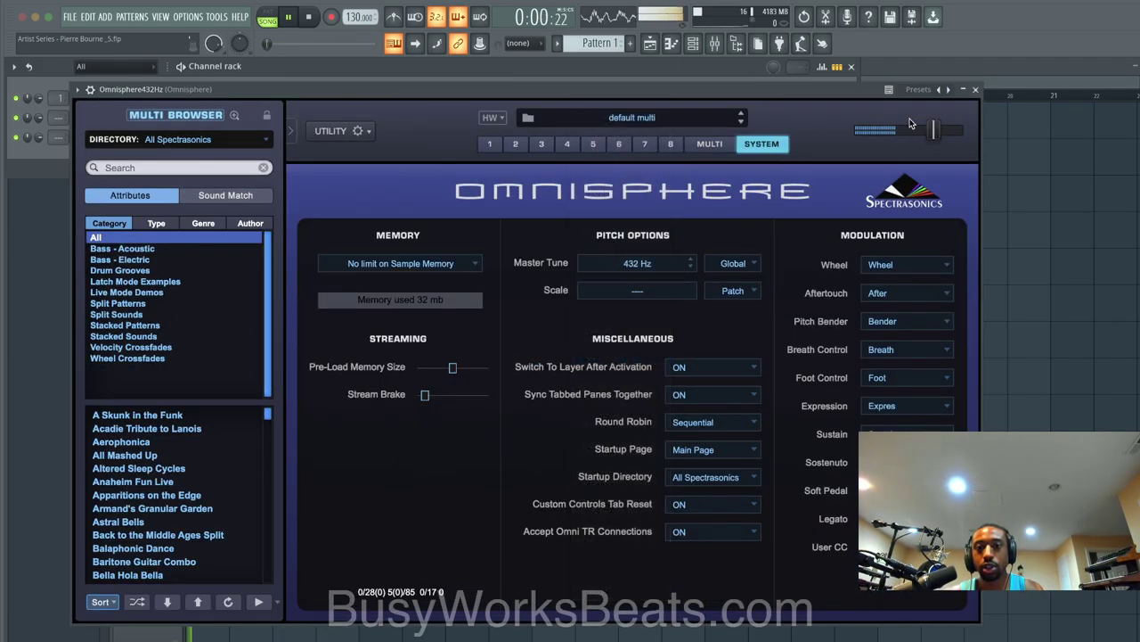
left_click(975, 91)
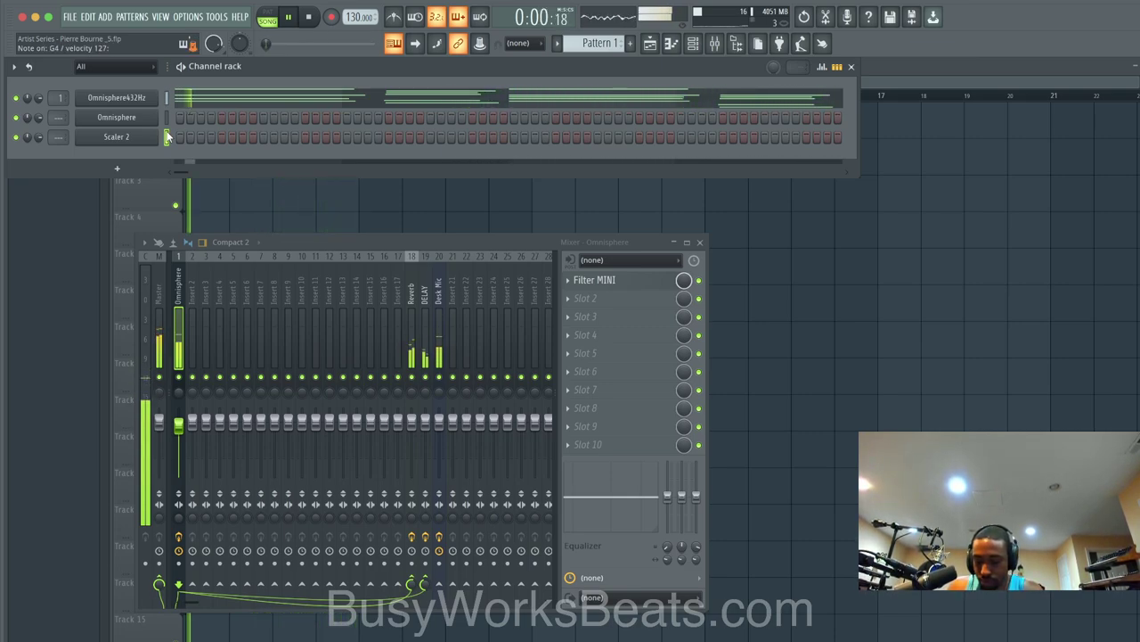
Step: Record played MIDI notes in Scaler 2 to detect the key and scale, and close the plugin
left_click(127, 138)
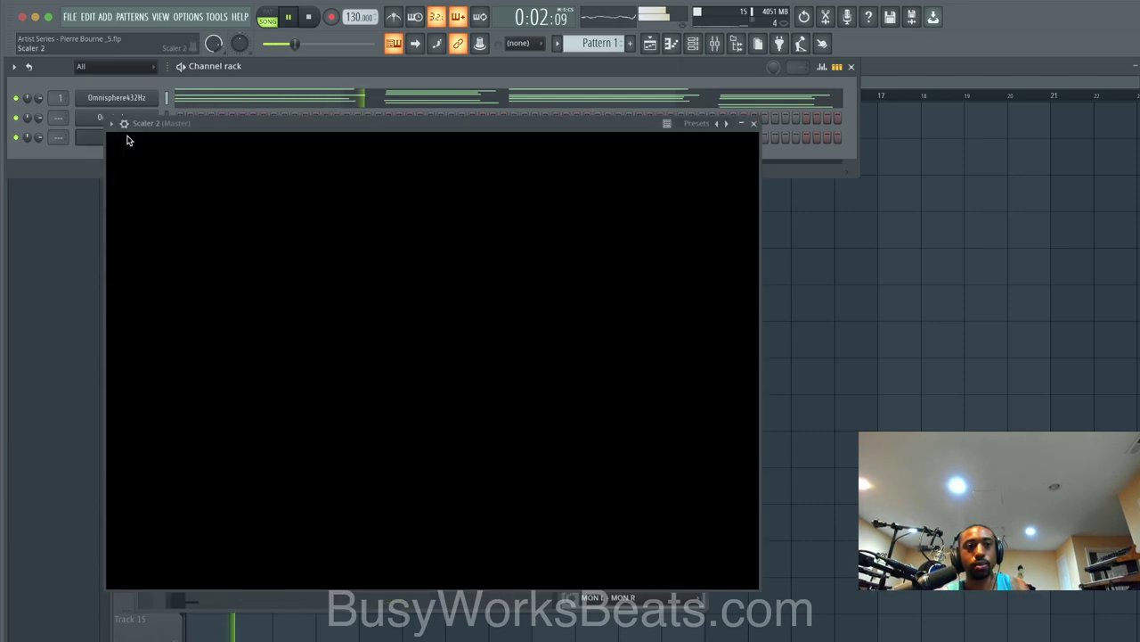
left_click(125, 301)
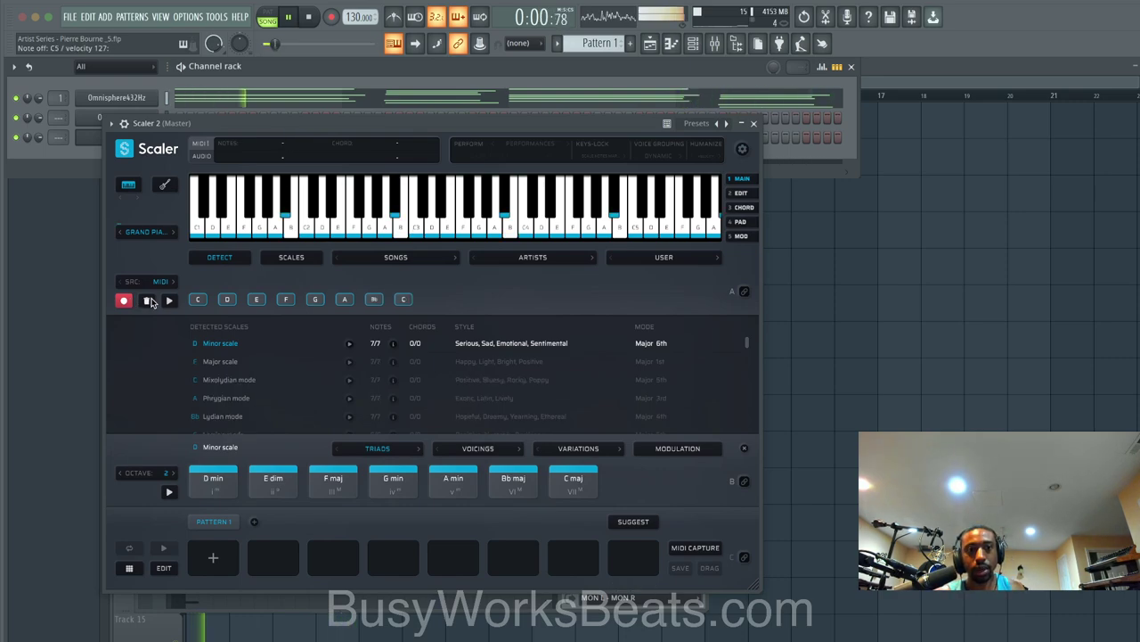
left_click(148, 302)
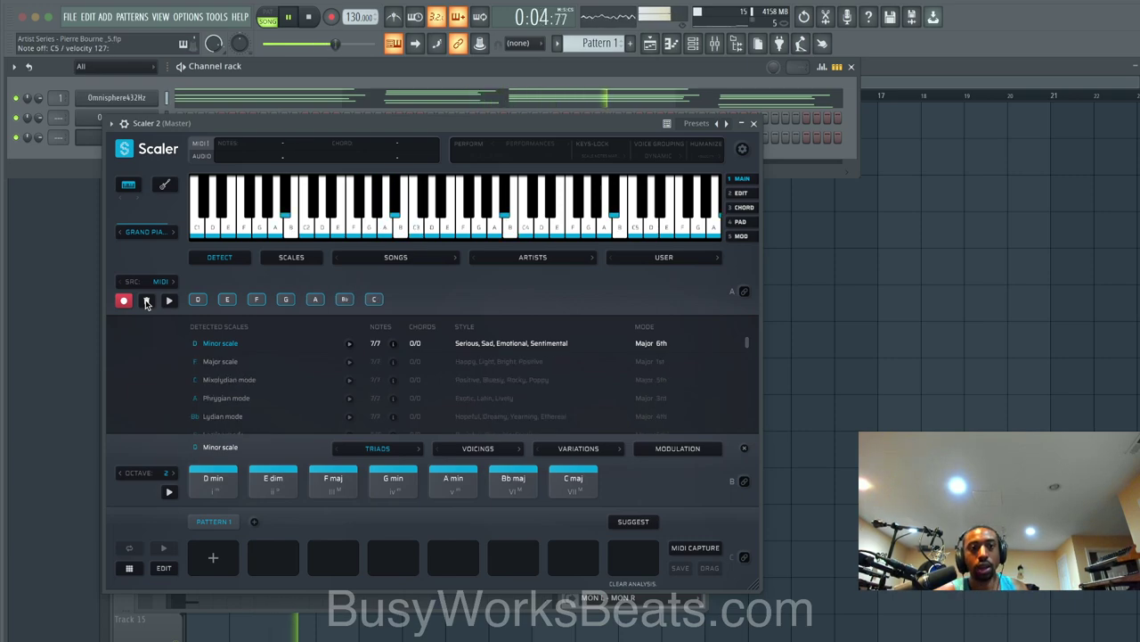
left_click(753, 124)
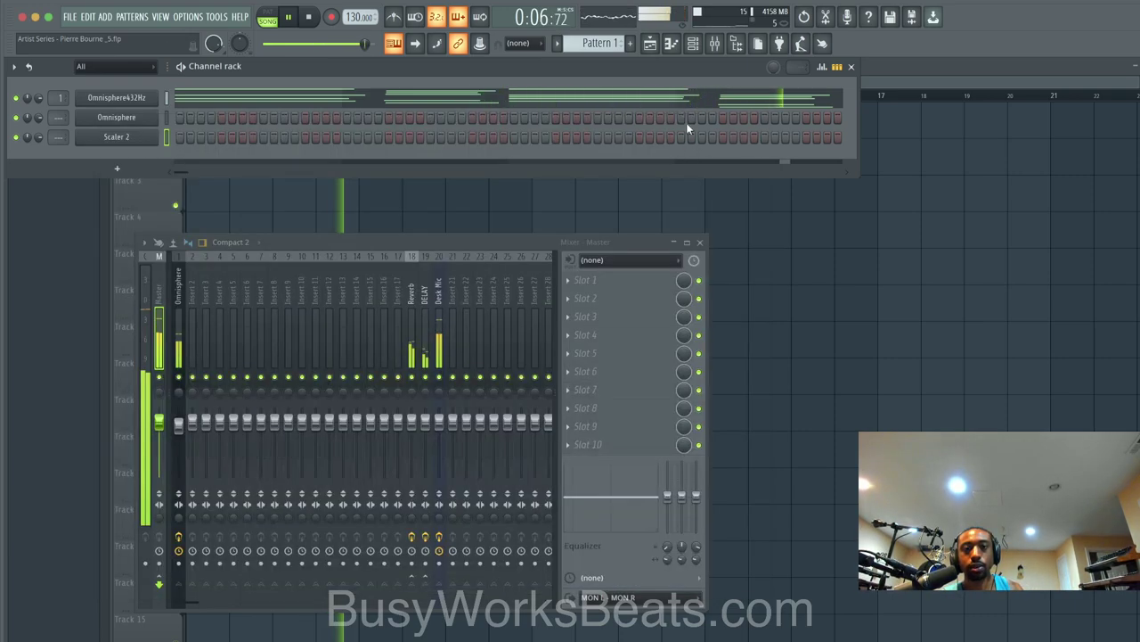
Step: Set the scale of Waves Tune Real-Time on the Desk Mic track to D Natural Minor
left_click(428, 295)
left_click(441, 293)
left_click(636, 333)
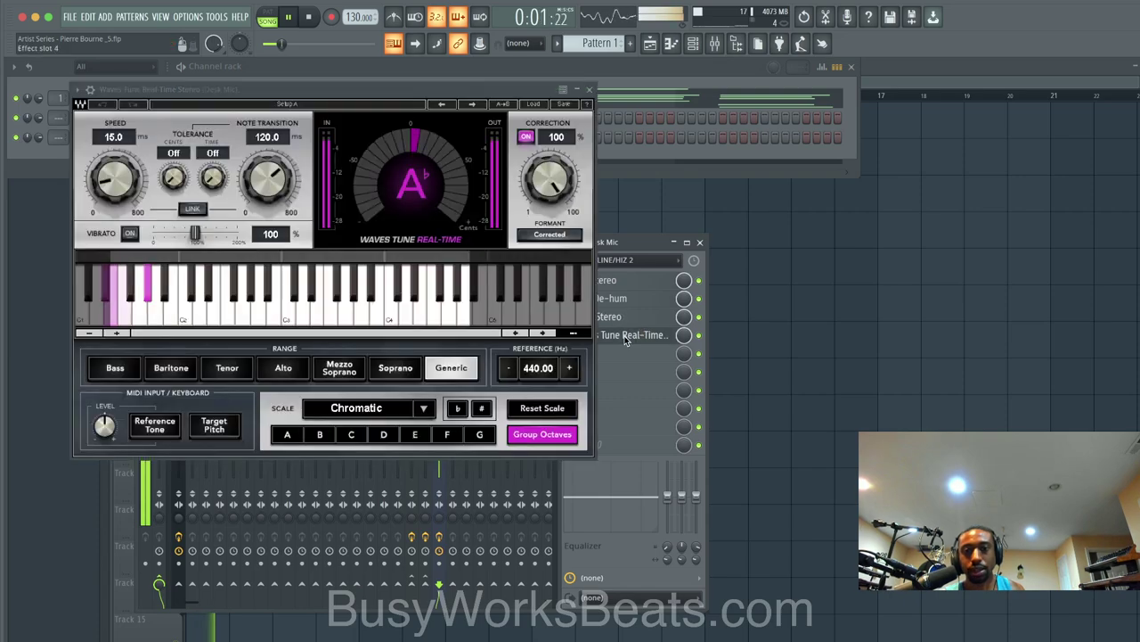
left_click_drag(381, 416, 387, 408)
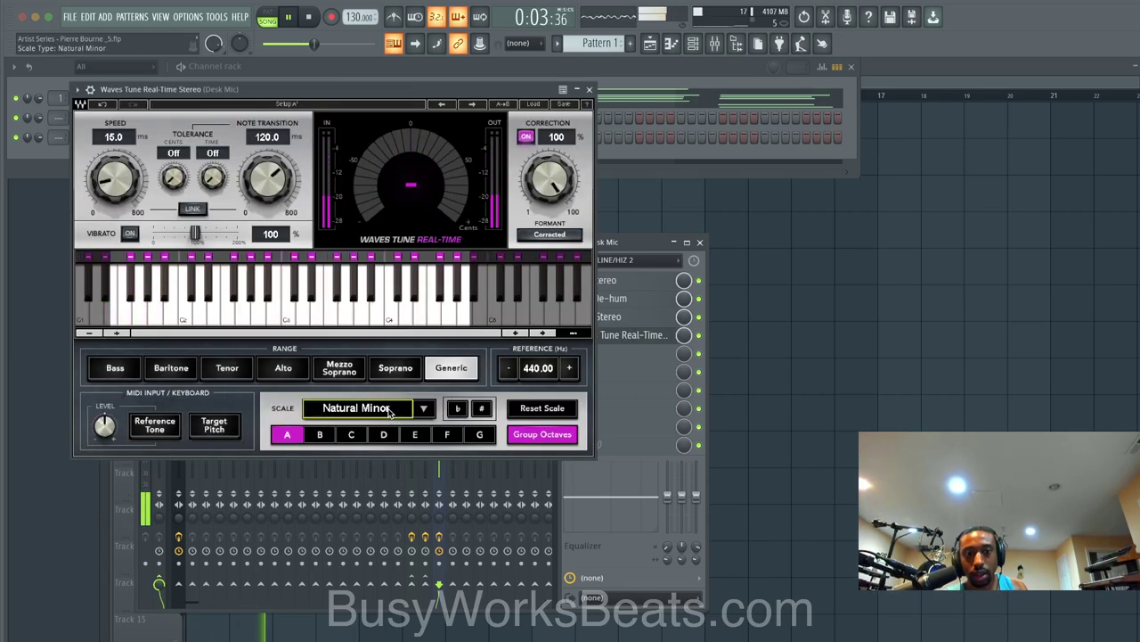
left_click(384, 434)
Step: Lower the Waves Tune note transition to 11.8 ms and set its reference pitch to 432 Hz
left_click_drag(250, 153, 252, 198)
double_click(538, 368)
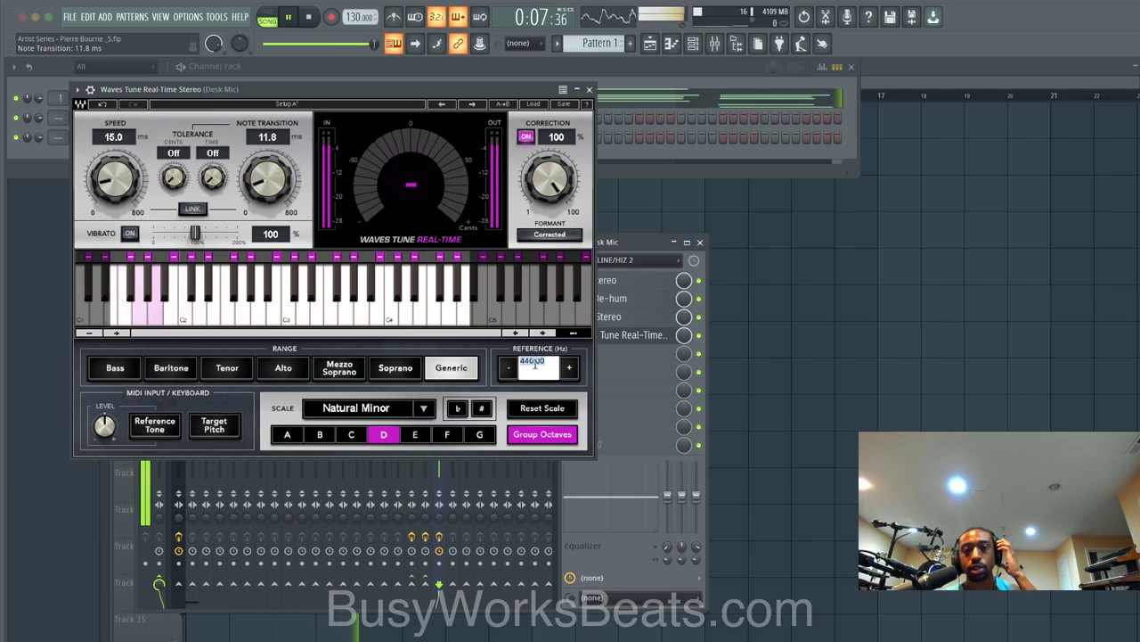
type("432")
key("Return")
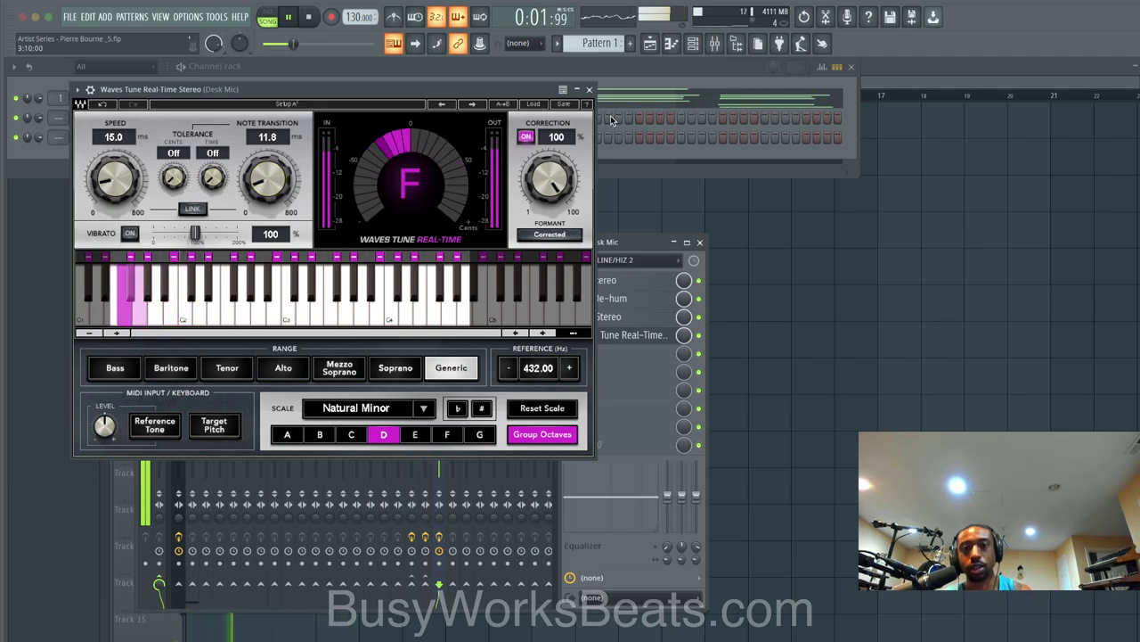
Step: Set the master tune of the Omnisphere432Hz channel to 432 Hz and close the plugin
left_click(589, 89)
left_click(140, 100)
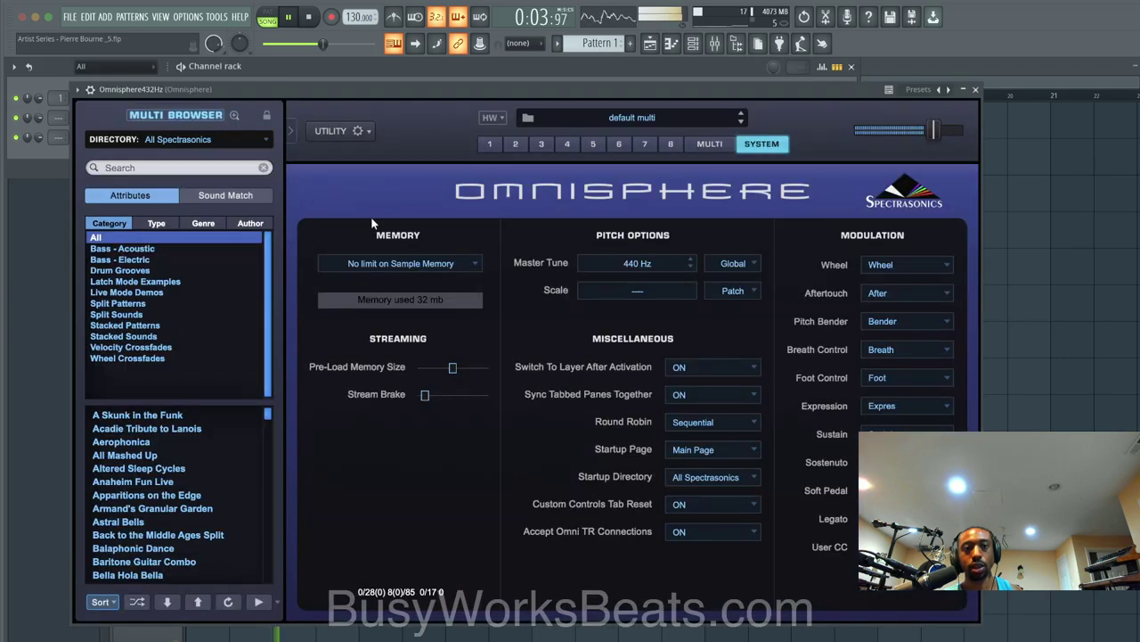
left_click(647, 263)
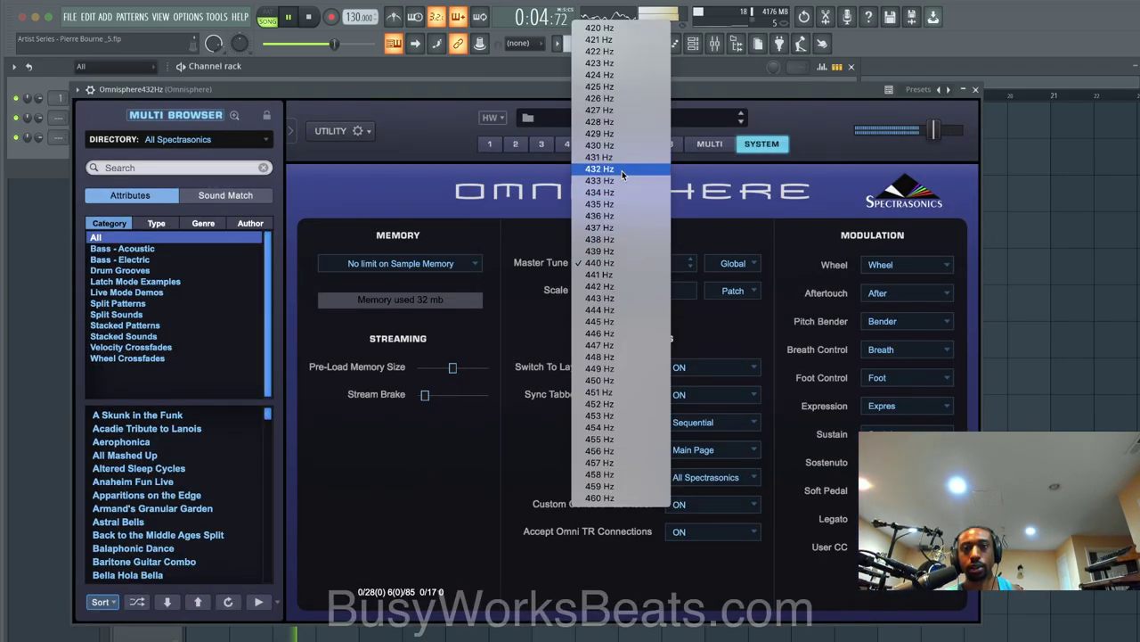
left_click(622, 169)
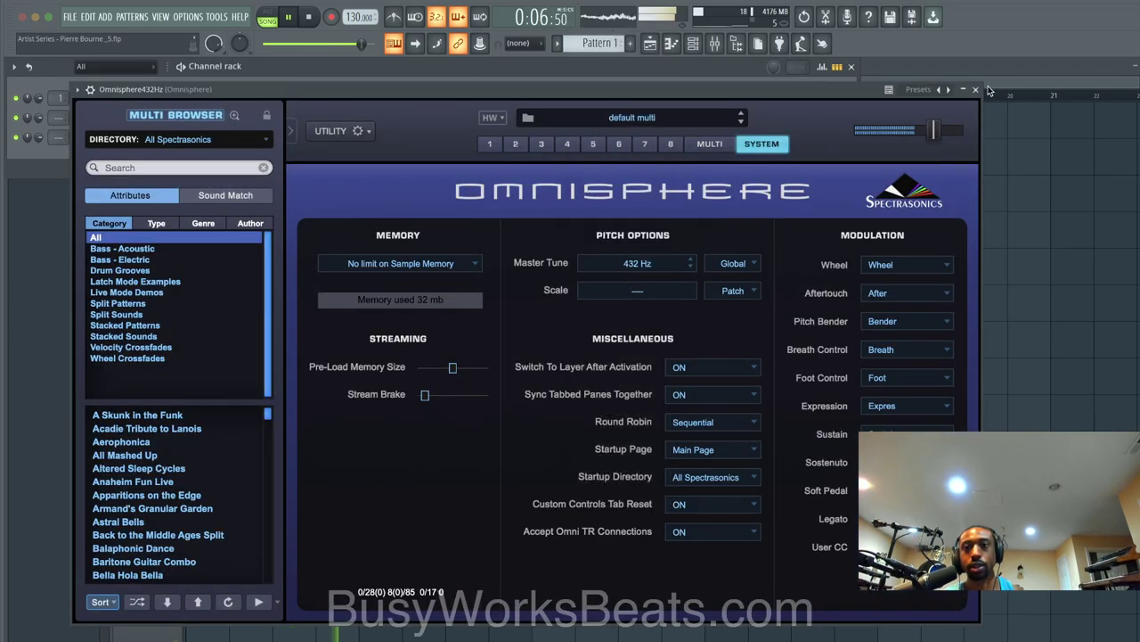
left_click(976, 90)
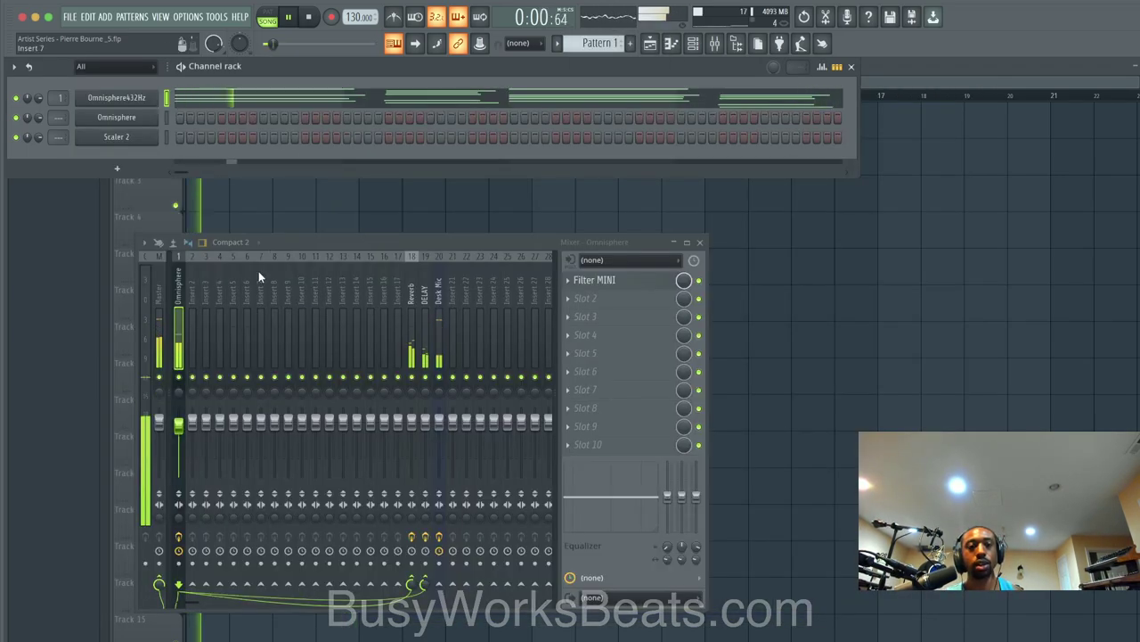
Step: Insert Vocal Bender Stereo in slot 5 of the Desk Mic track and lower its formant to -3 semitones
left_click(440, 304)
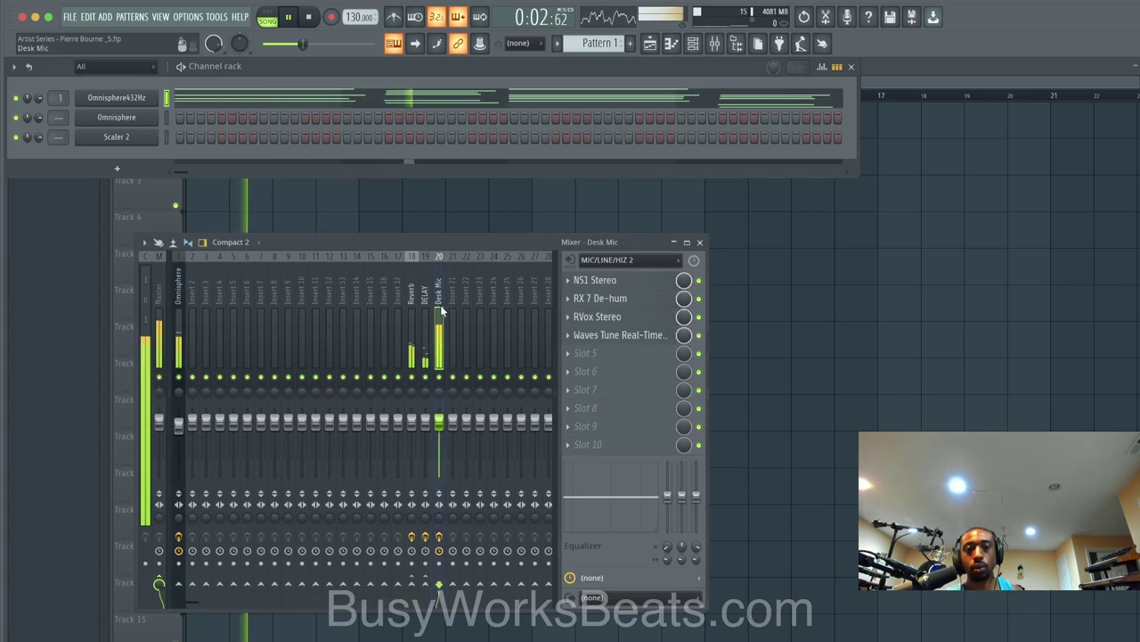
left_click(591, 357)
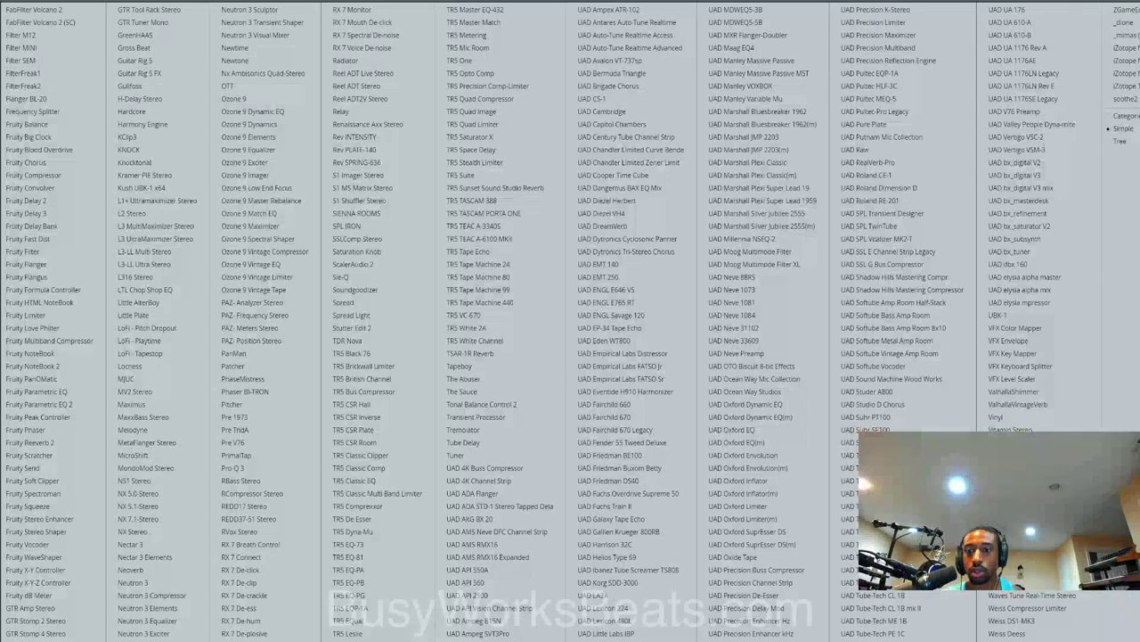
left_click(1007, 481)
left_click_drag(335, 217, 335, 229)
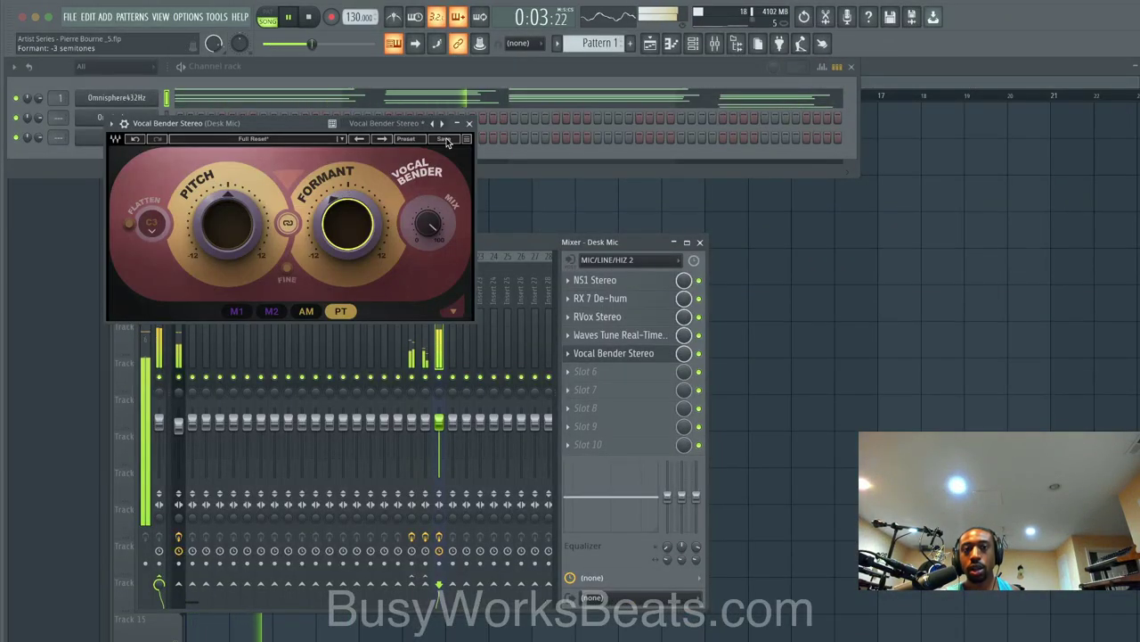
left_click(468, 123)
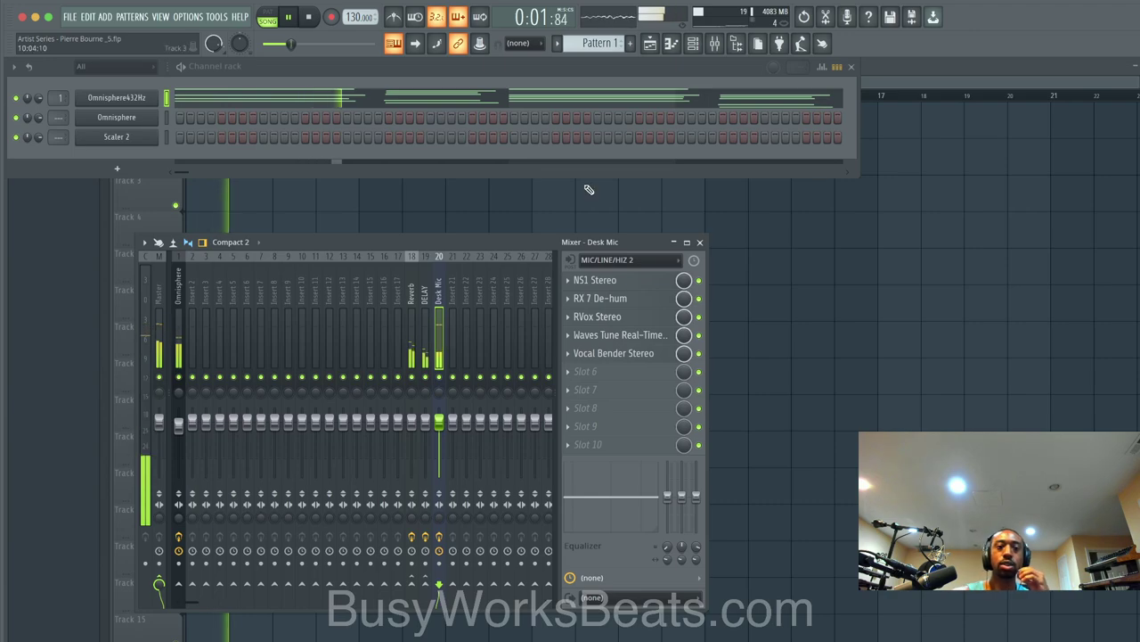
Step: Duplicate the Pattern 1 clip on playlist Track 1 into four consecutive clips ending at bar 17
right_click(818, 357)
left_click_drag(356, 174, 467, 130)
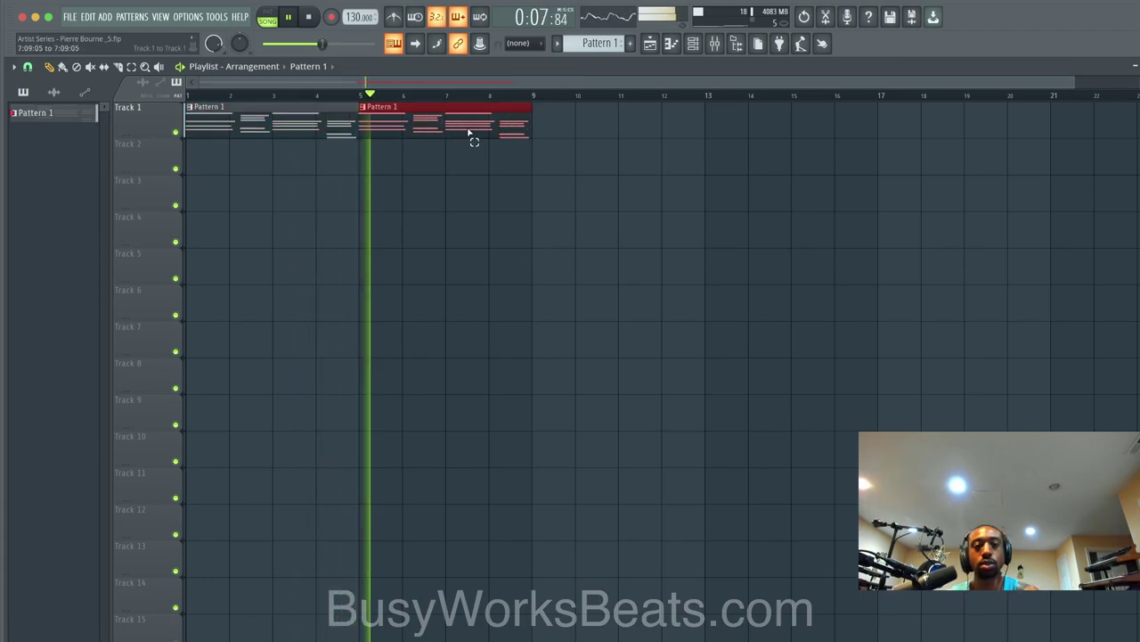
key("ctrl+a")
key("ctrl+b")
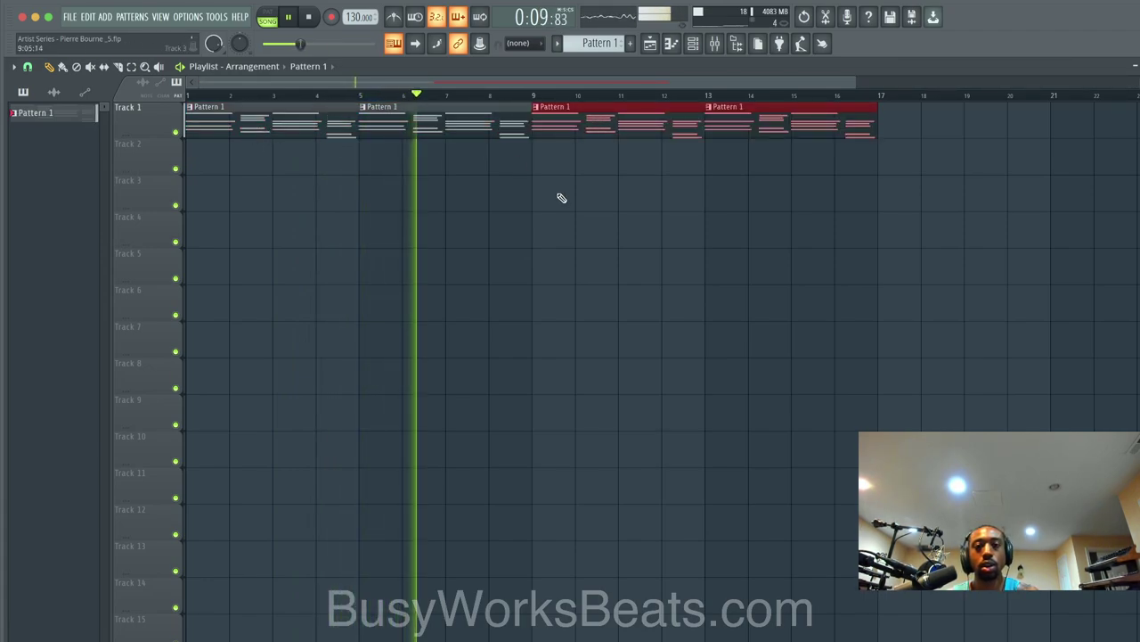
scroll(562, 196, "down", 2)
Step: Raise the Vocal Bender formant on the Desk Mic track to slightly above zero and bypass the effect
left_click(716, 46)
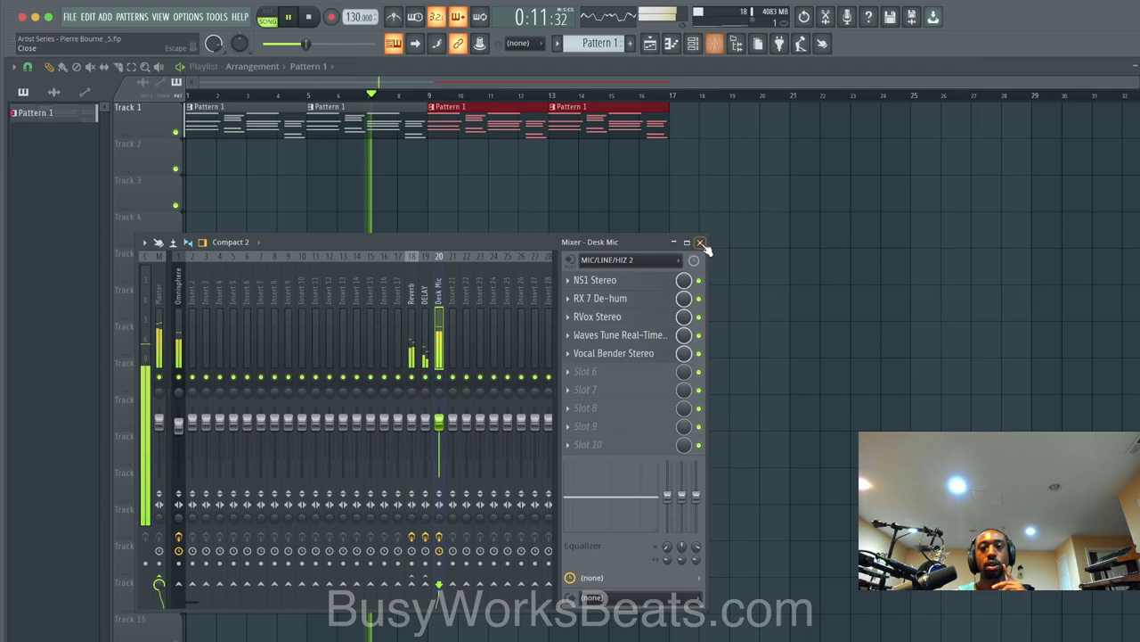
left_click(633, 355)
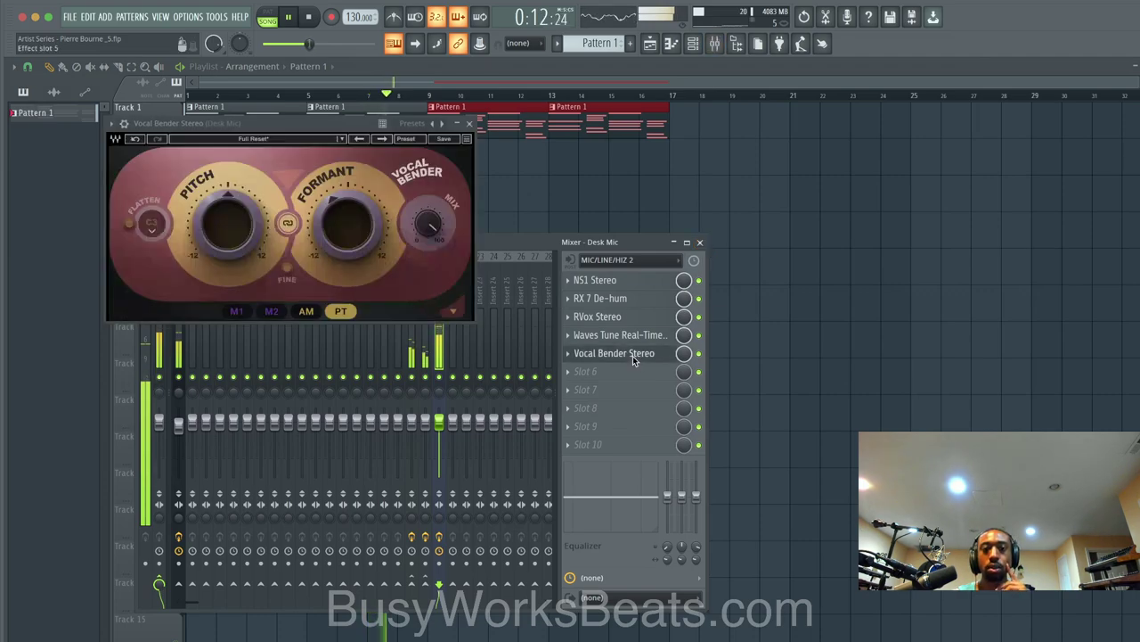
left_click(346, 235)
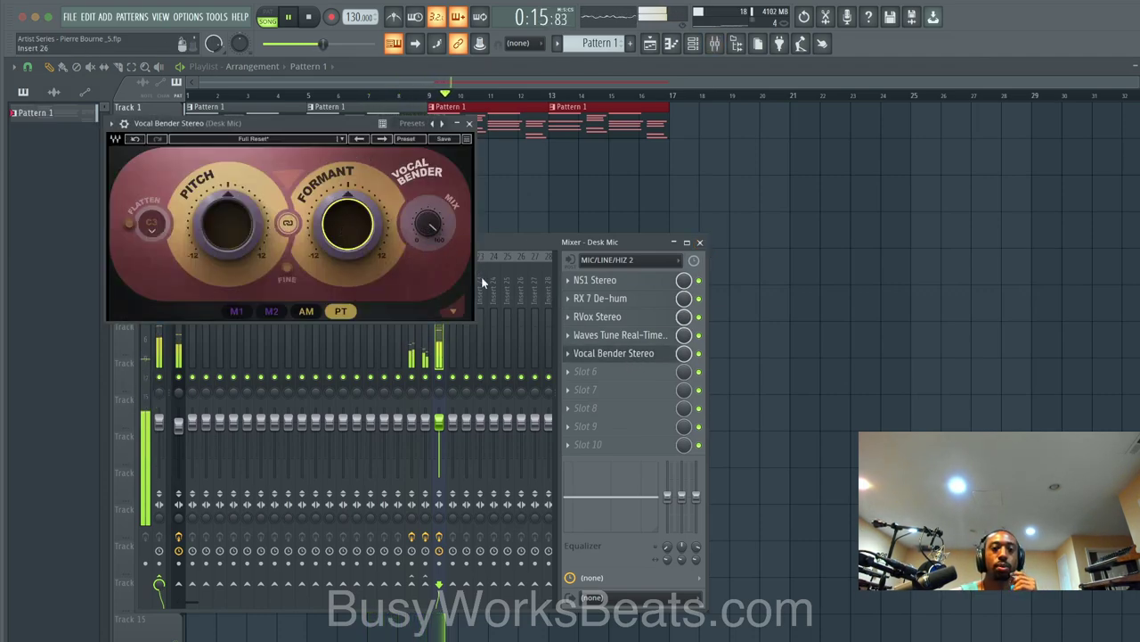
left_click_drag(350, 229, 350, 224)
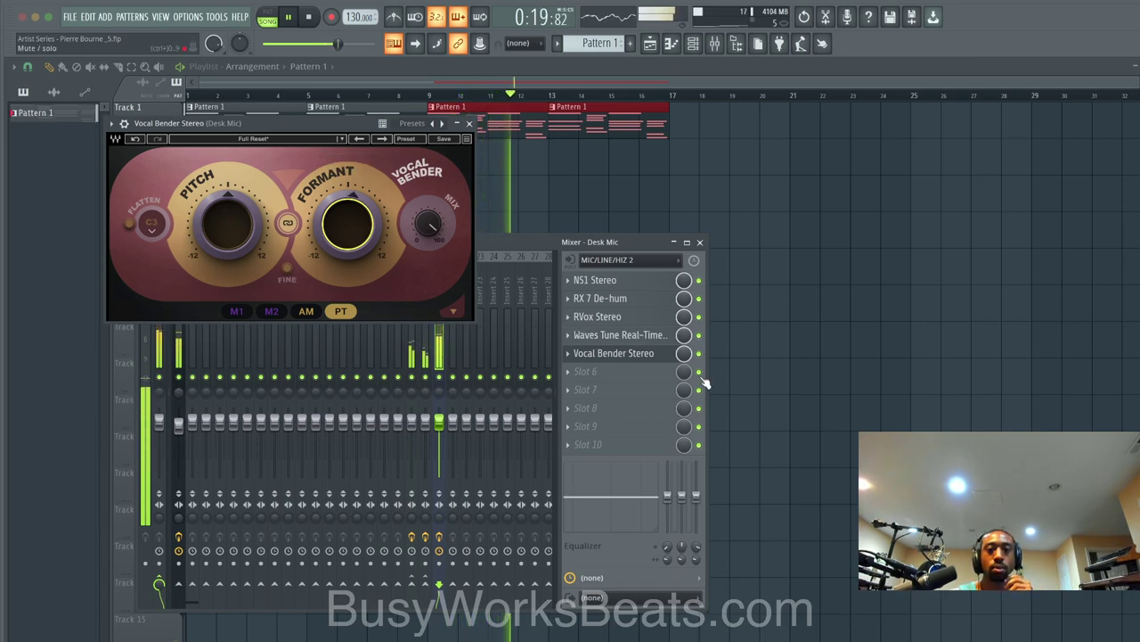
left_click(698, 353)
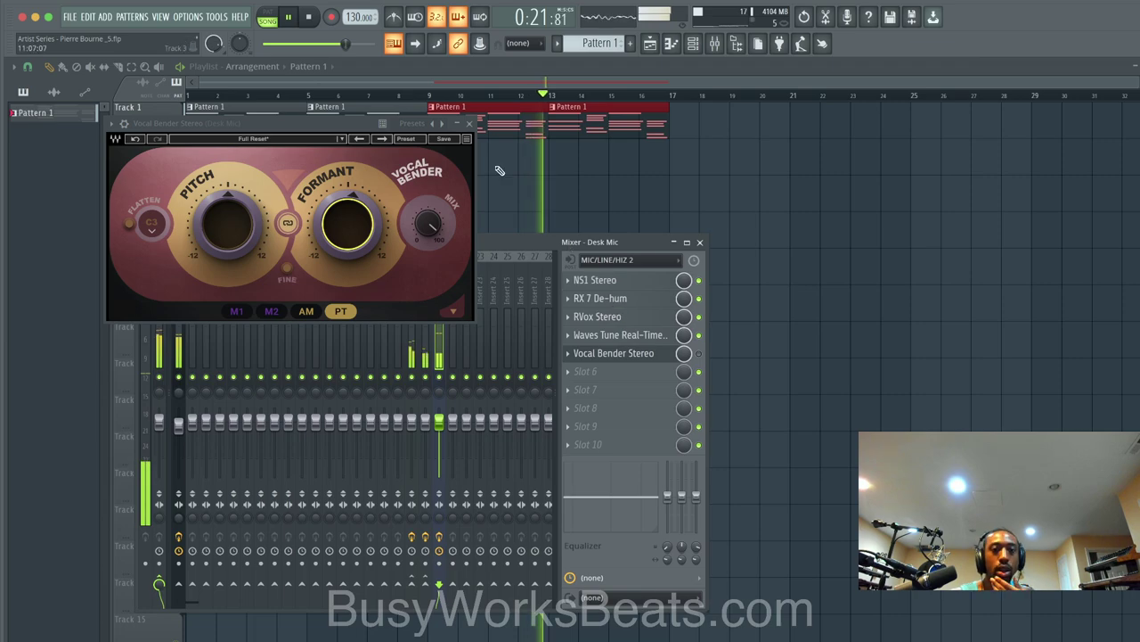
left_click(474, 123)
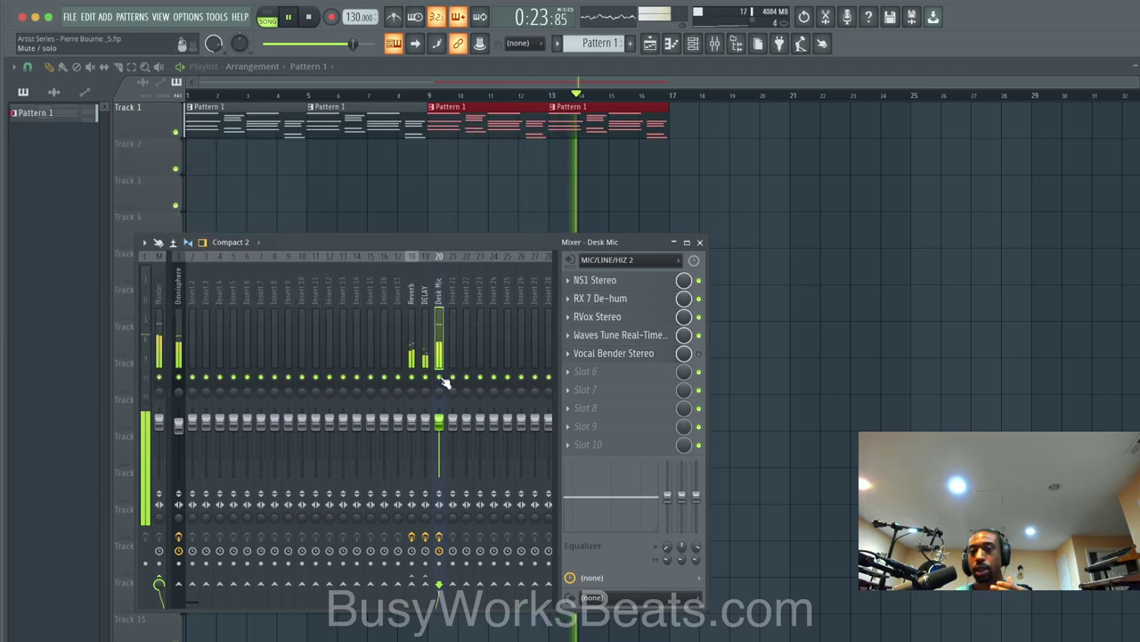
Step: Check the Waves Tune Real-Time settings on the Desk Mic track and bypass the effect
left_click(606, 334)
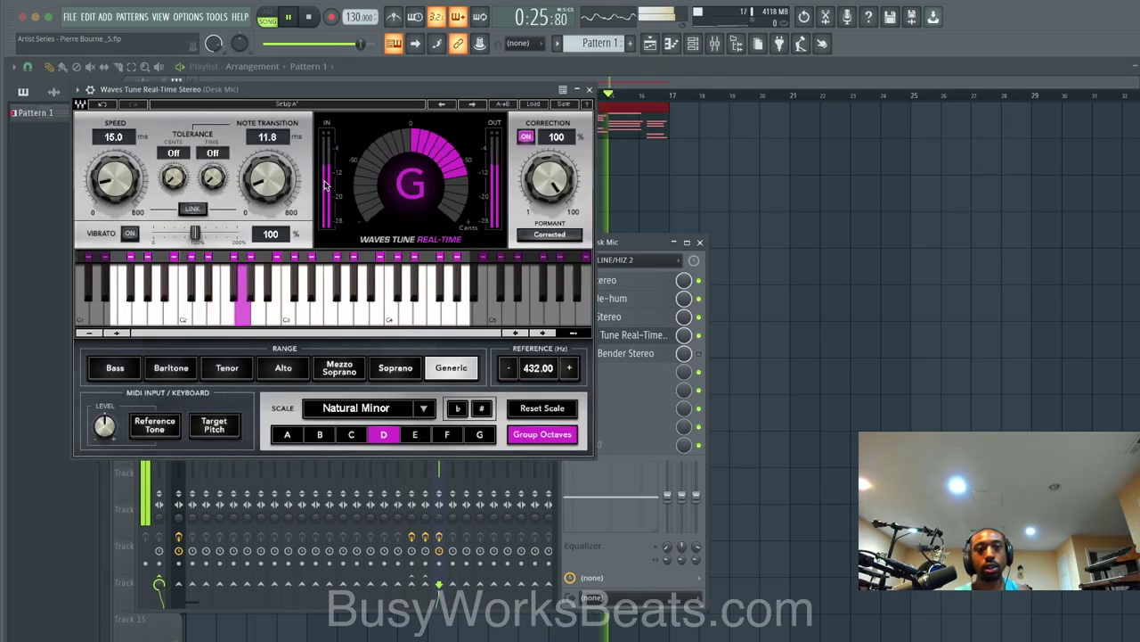
left_click(589, 90)
left_click(699, 335)
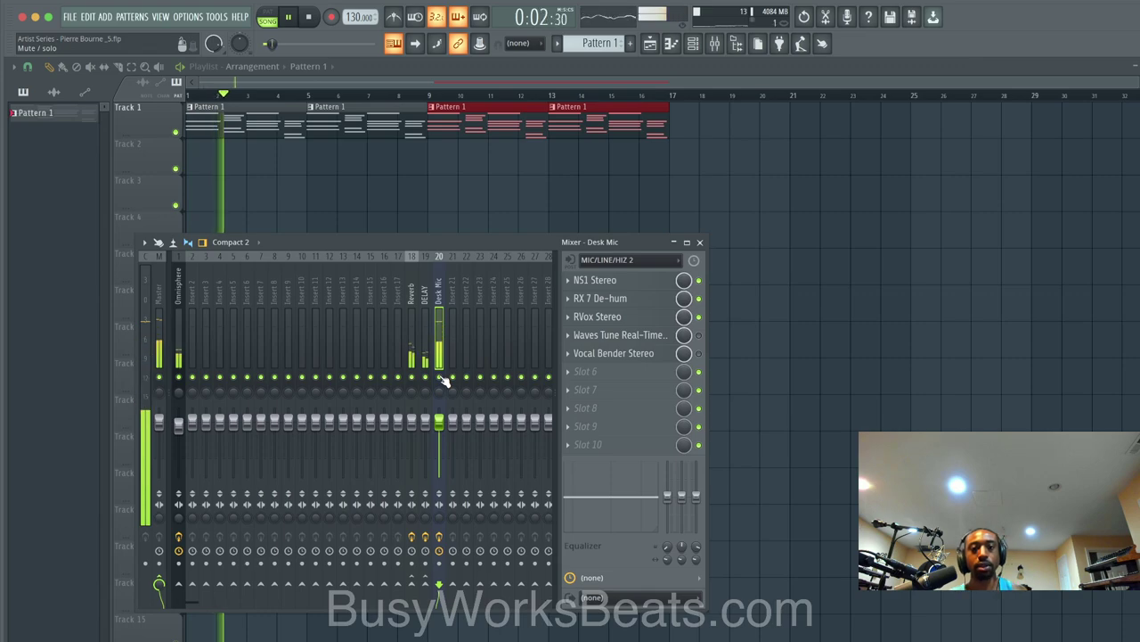
Step: Load the Altoids Detuner soundsource from the Synthesizers category, sorted by ratings, into layer A of the Omnisphere channel on mixer track 2
left_click(693, 44)
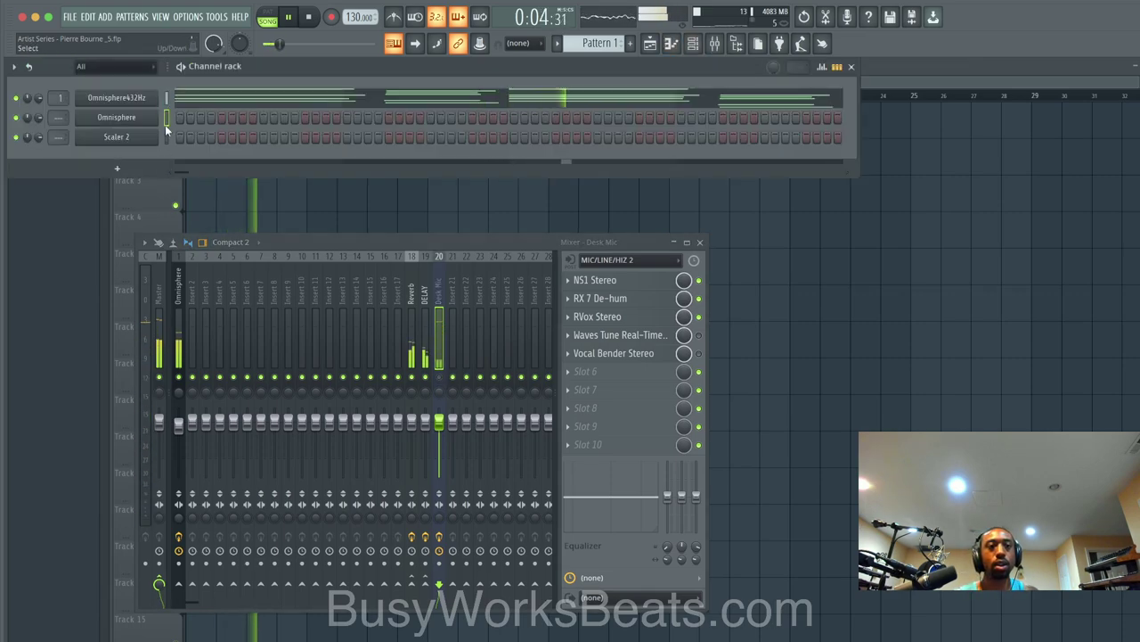
left_click(138, 119)
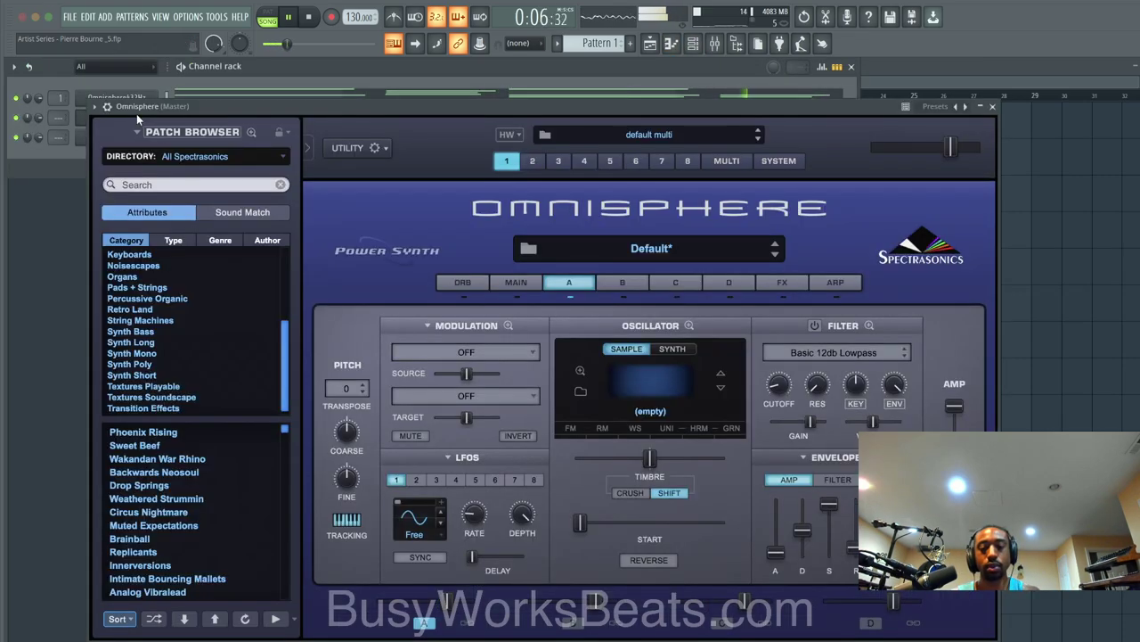
left_click(635, 374)
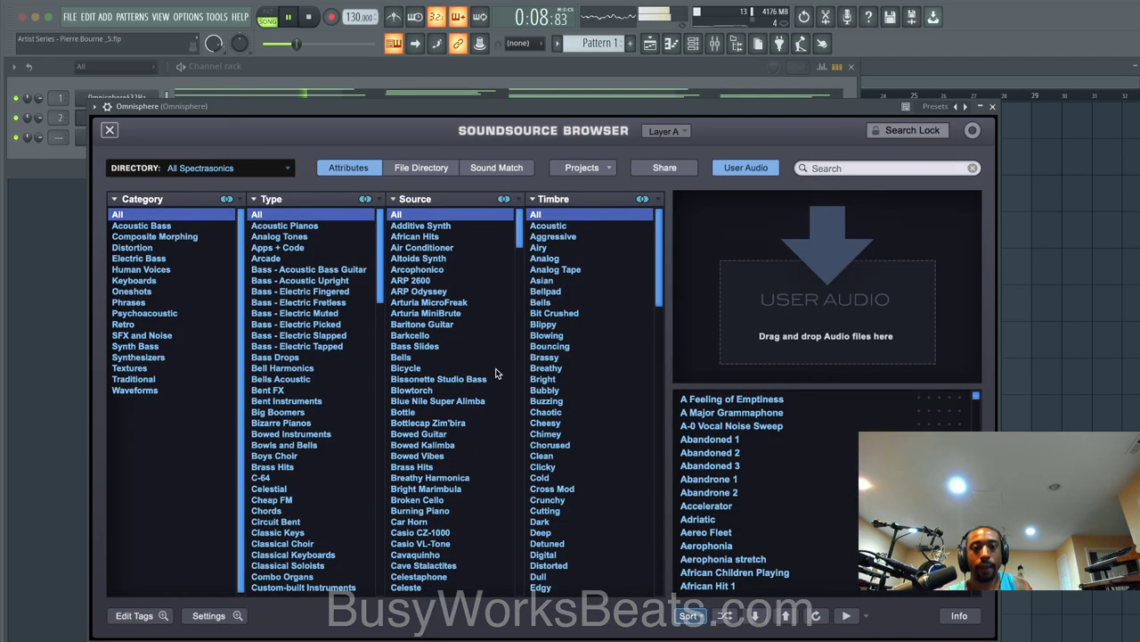
left_click(143, 358)
left_click(689, 615)
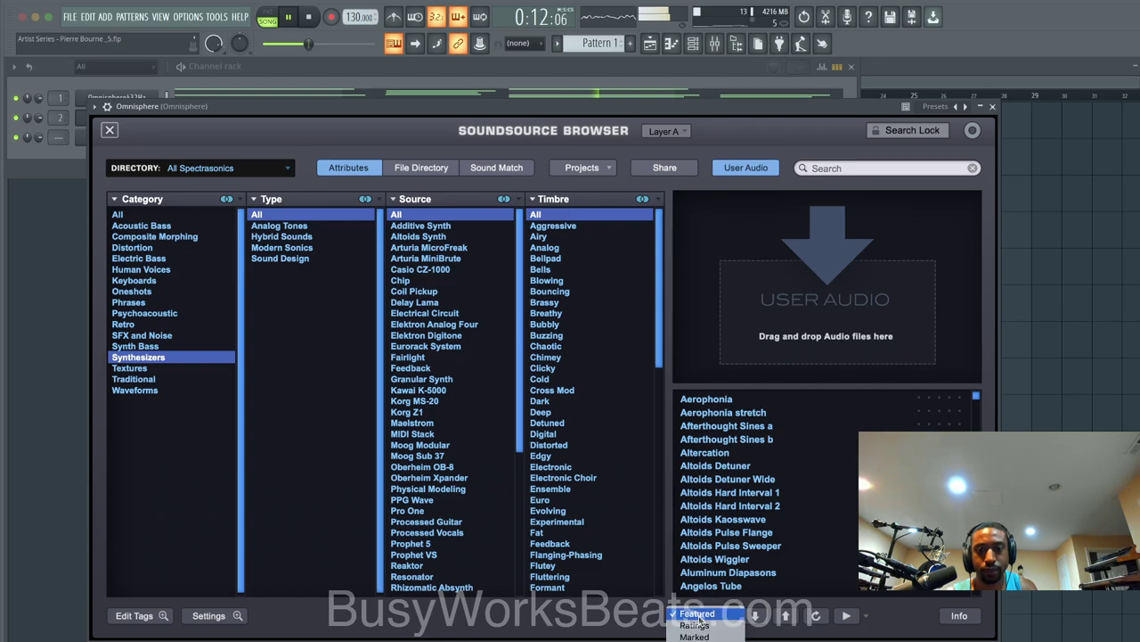
left_click(703, 626)
left_click(760, 401)
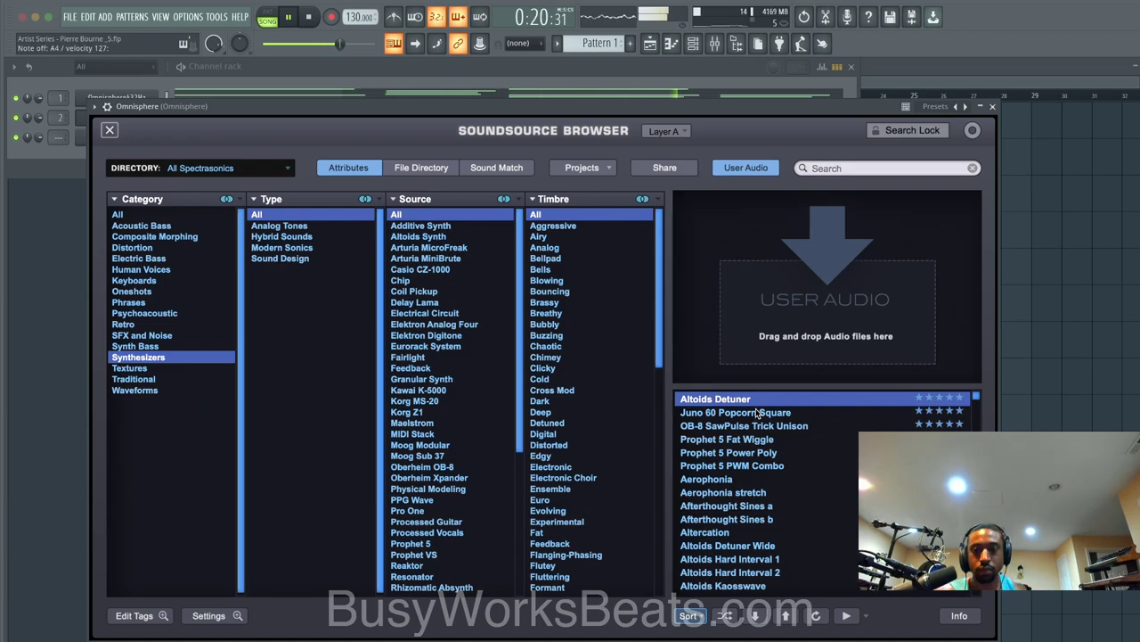
left_click(992, 107)
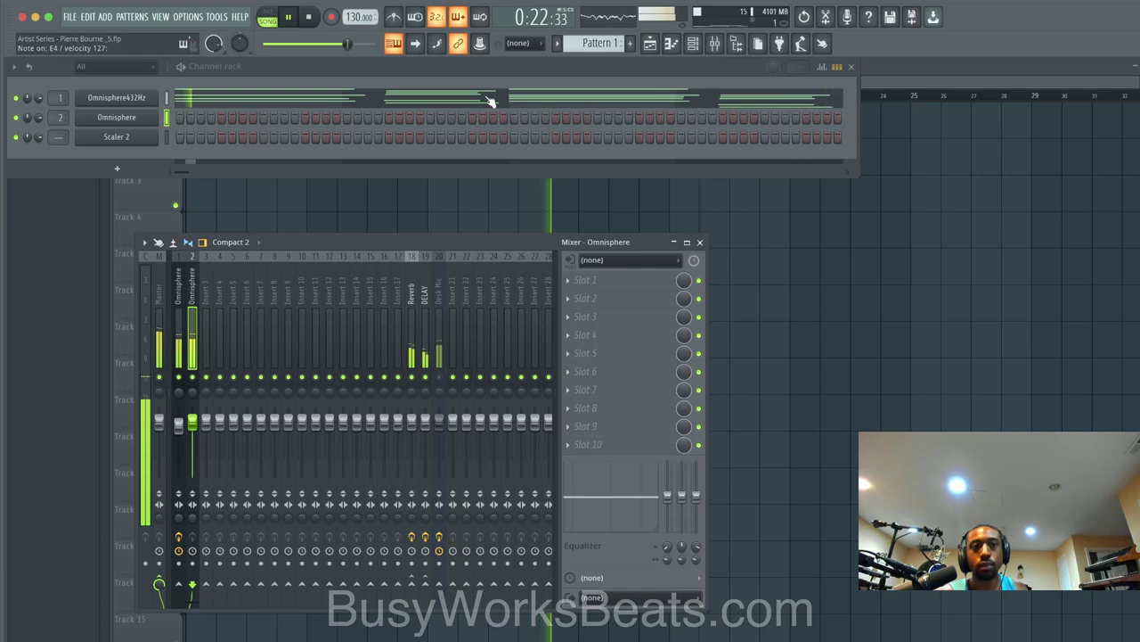
Step: Record a melody with the Omnisphere channel into Pattern 2 while the chord clips play in the playlist
scroll(592, 45, "down", 1)
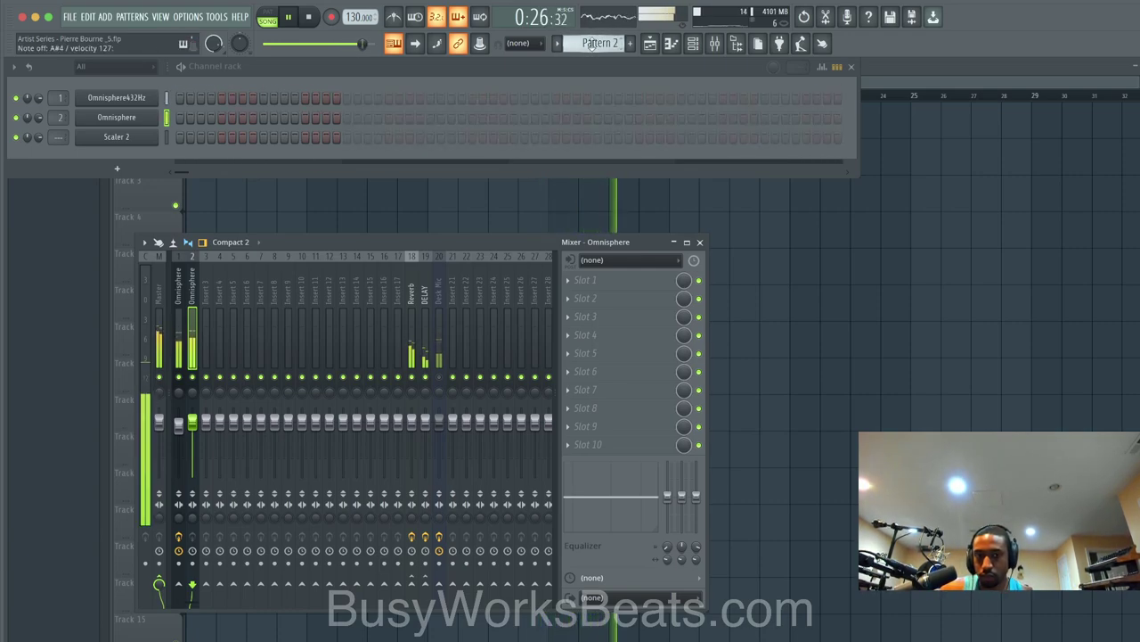
left_click(320, 24)
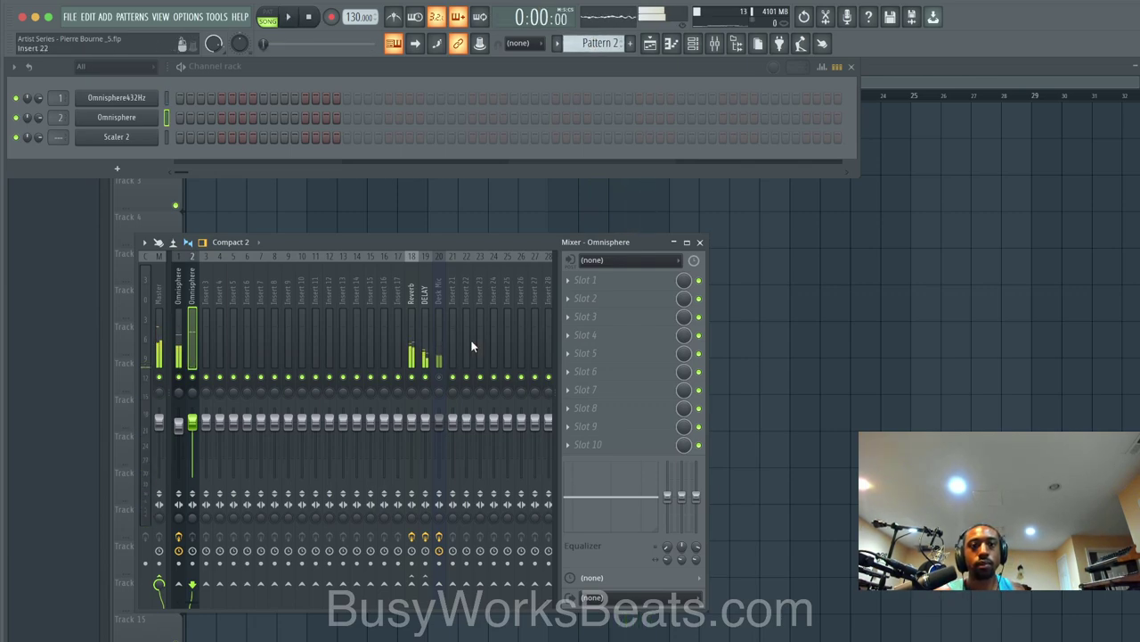
left_click(330, 16)
left_click(604, 411)
key("F5")
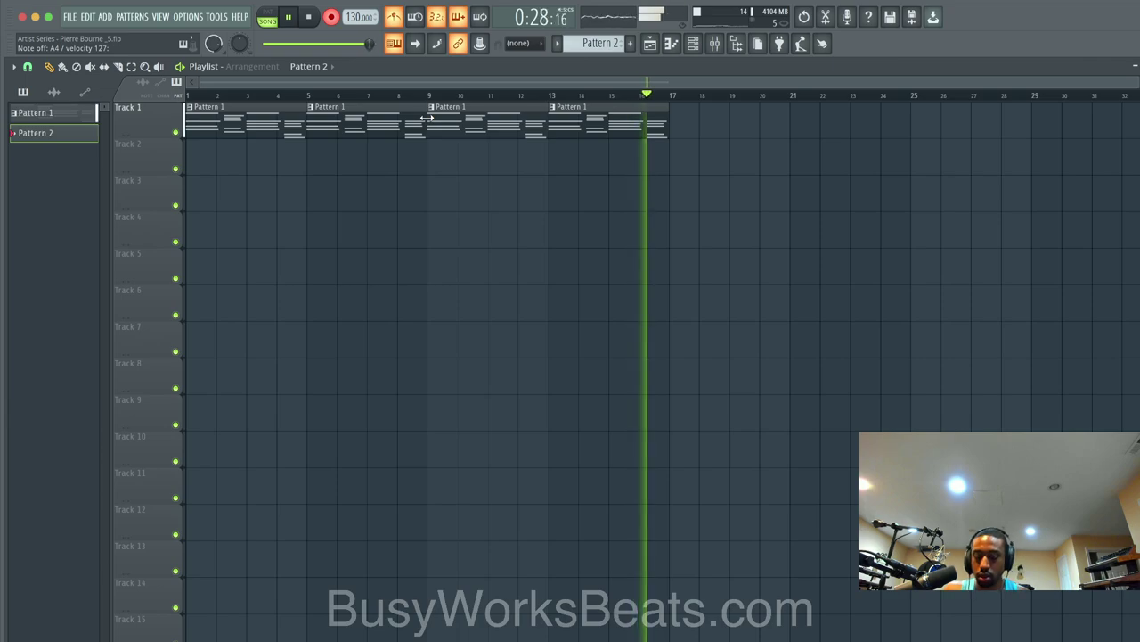
key("space")
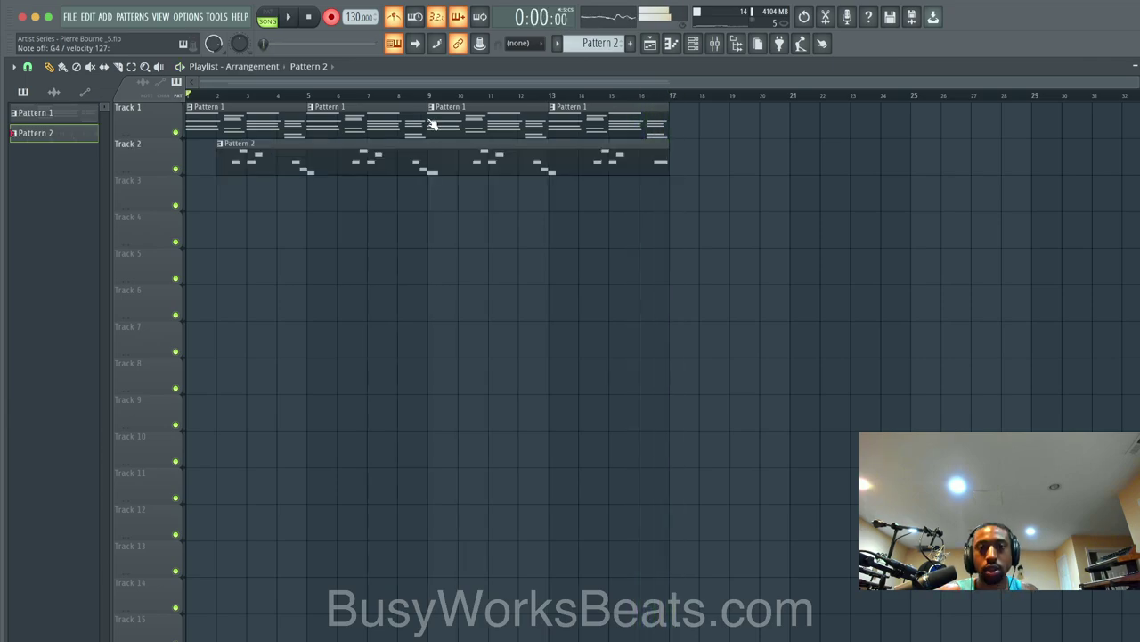
Step: Review the recorded Pattern 2 melody in the piano roll and lower the Omnisphere channel's volume slightly
double_click(423, 161)
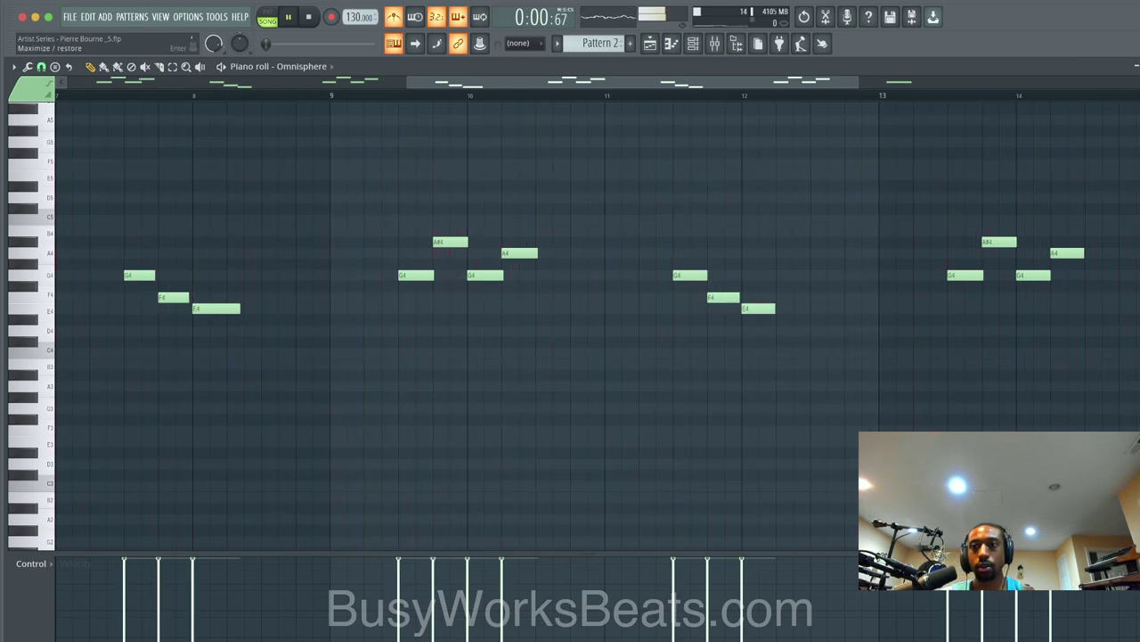
left_click(1139, 66)
left_click_drag(39, 117, 39, 121)
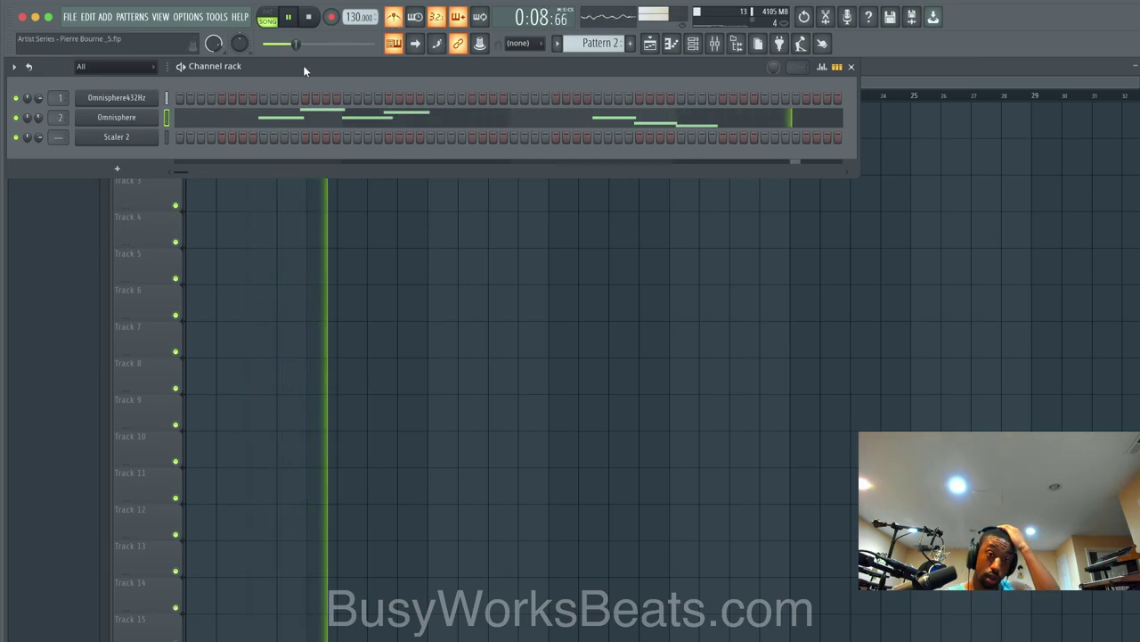
Step: Add another Omnisphere channel and list its layer A soundsources from the Synthesizers category, sorted by ratings
left_click(117, 167)
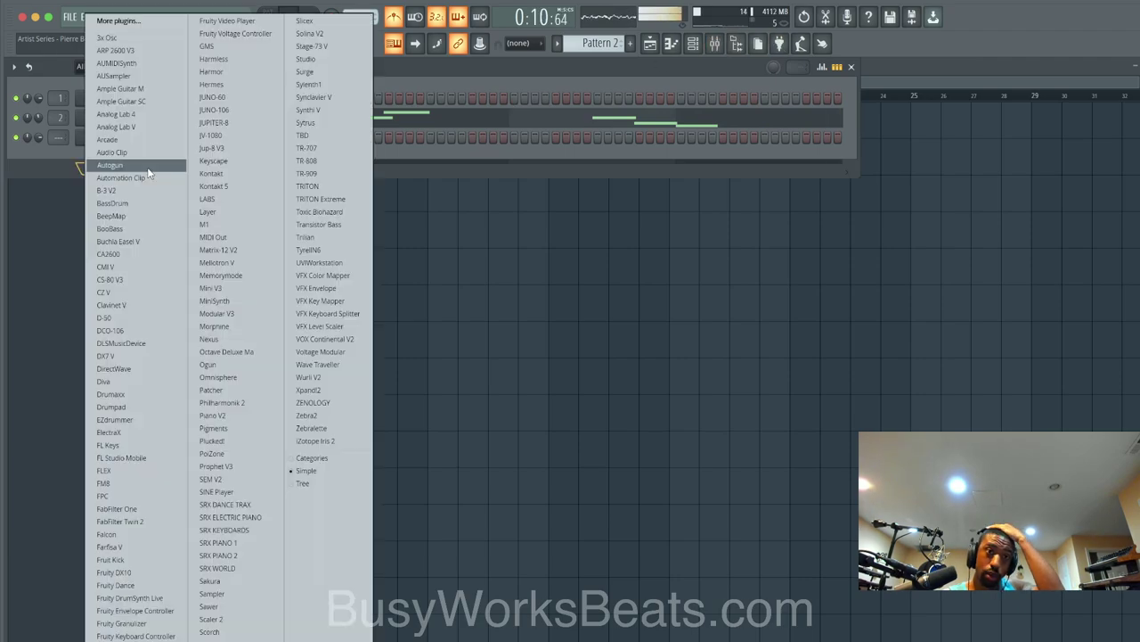
left_click(235, 377)
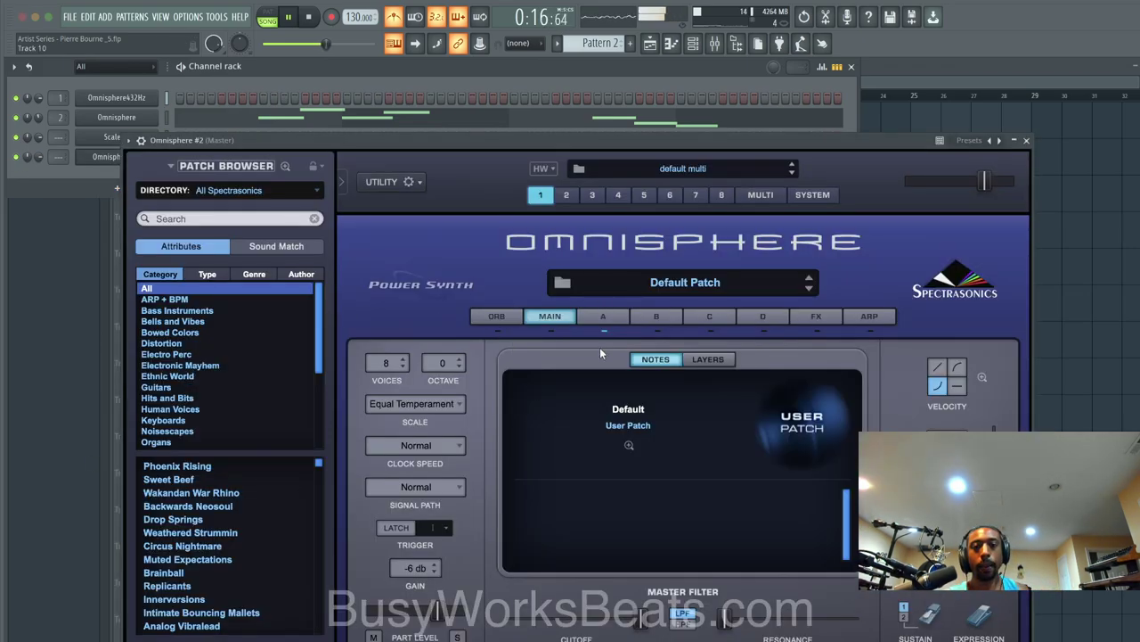
left_click(603, 316)
left_click(657, 424)
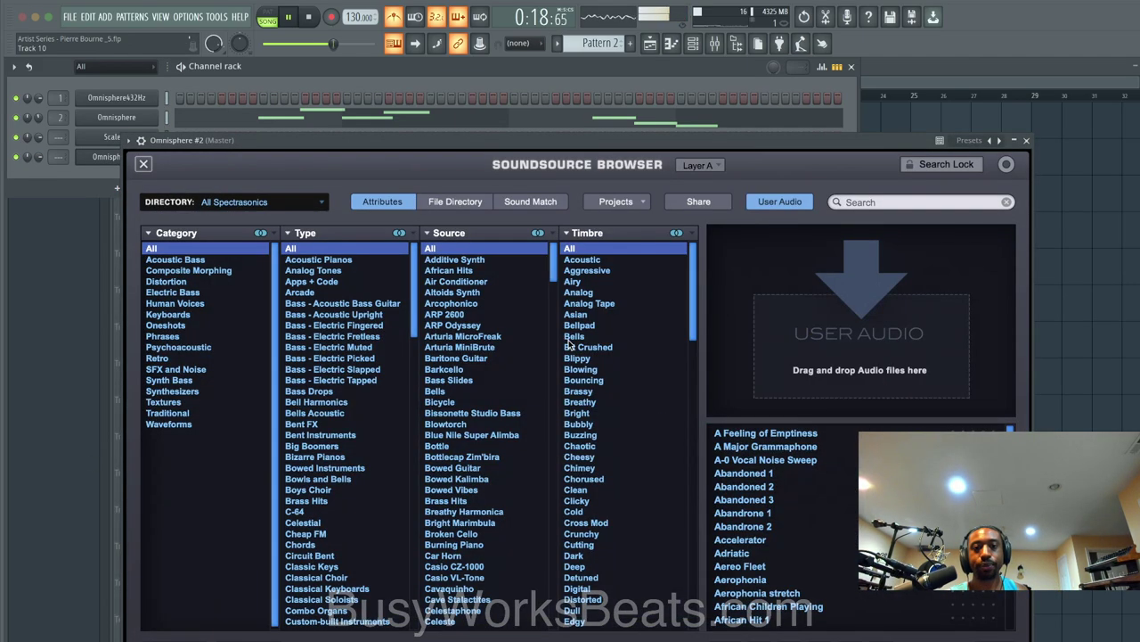
left_click(175, 391)
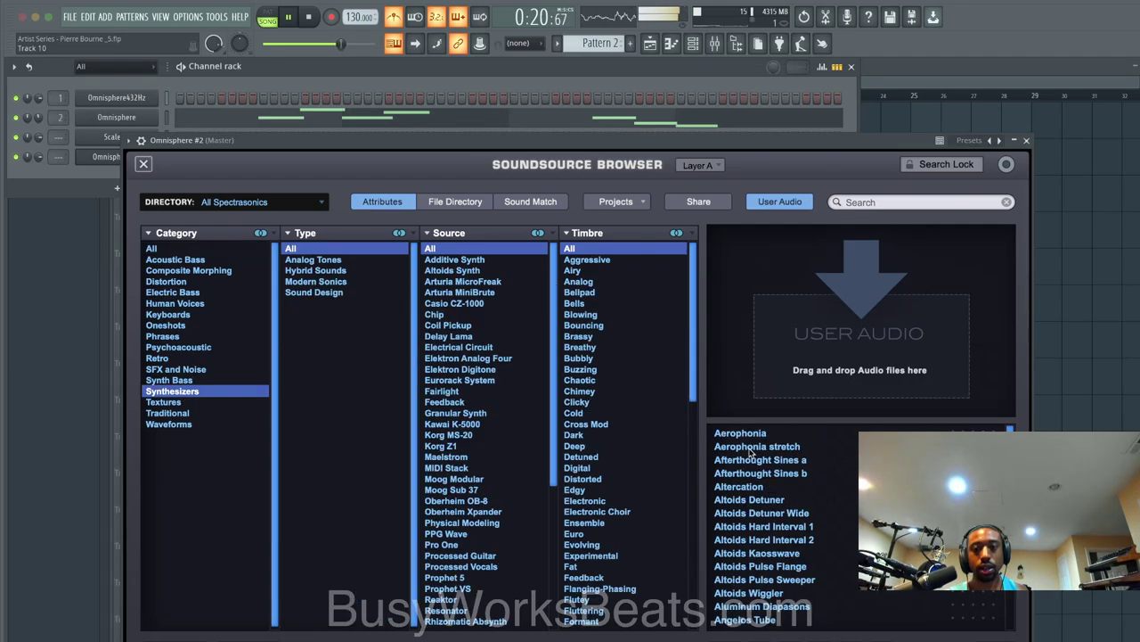
left_click(750, 637)
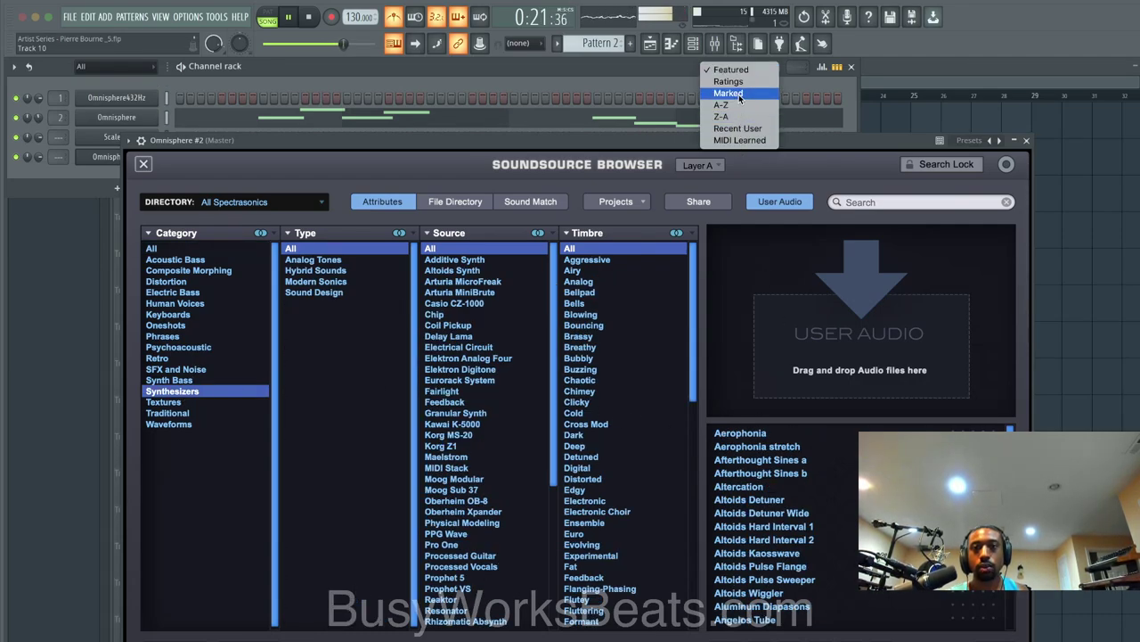
left_click(729, 93)
Step: Audition the soundsources Juno 60 Popcorn Square, OB-8 SawPulse Trick Unison, Prophet 5 Fat Wiggle, Prophet 5 Power Poly and Prophet 5 PWM Combo
left_click(784, 448)
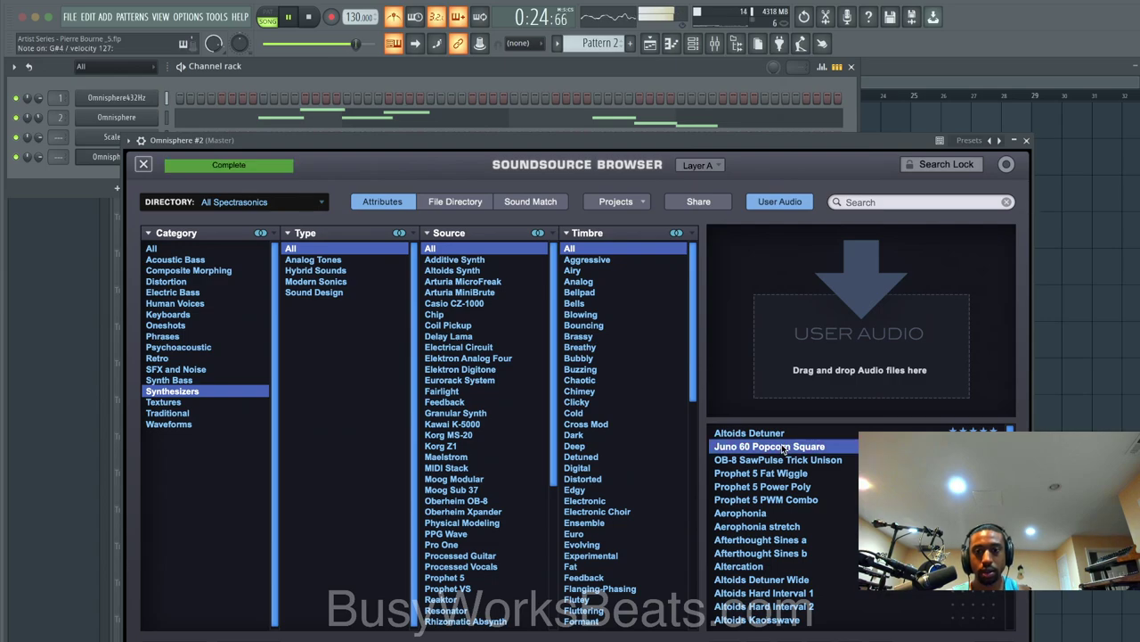
left_click(780, 462)
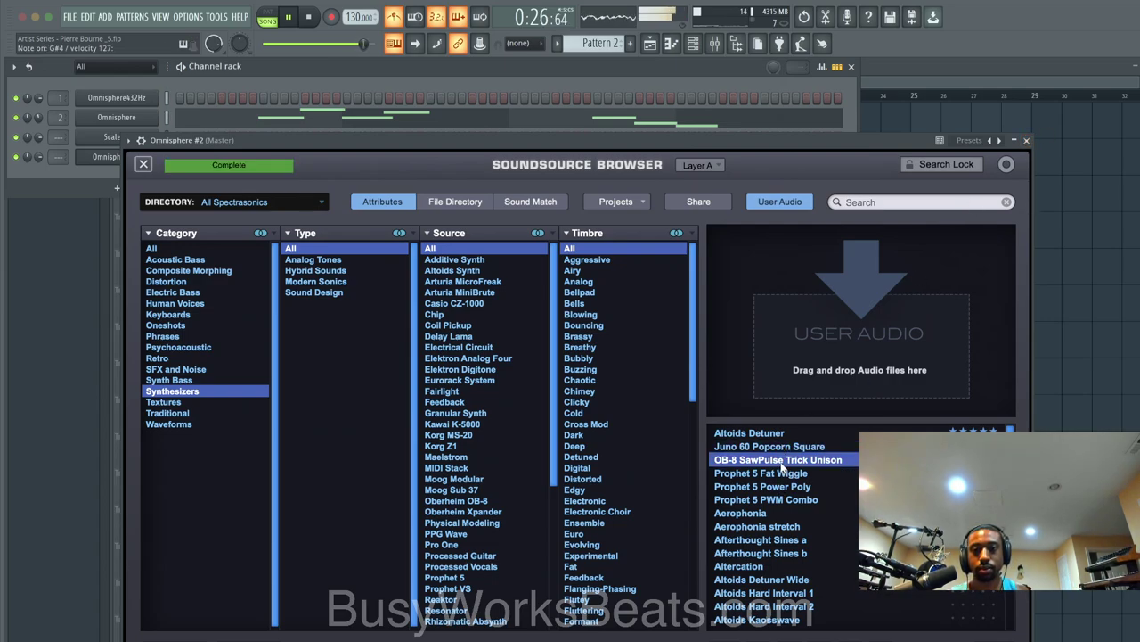
left_click(783, 473)
left_click(788, 487)
left_click(800, 500)
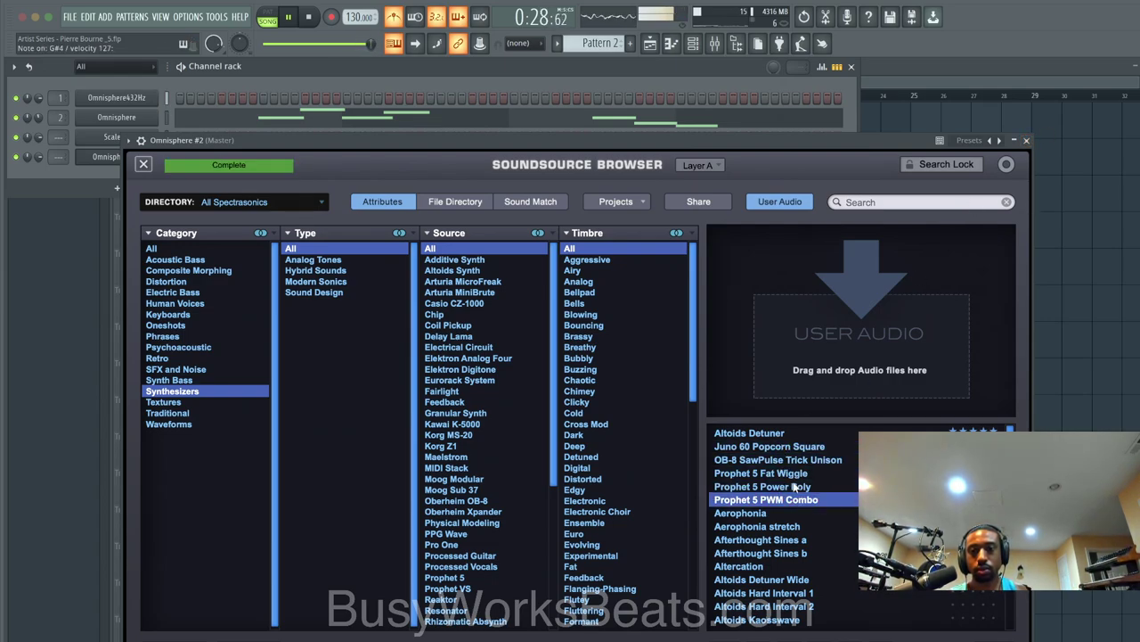
Step: Show soundsources from all categories and audition Chip Arp 3 and Classical Soprano Eh-Oh
left_click(196, 258)
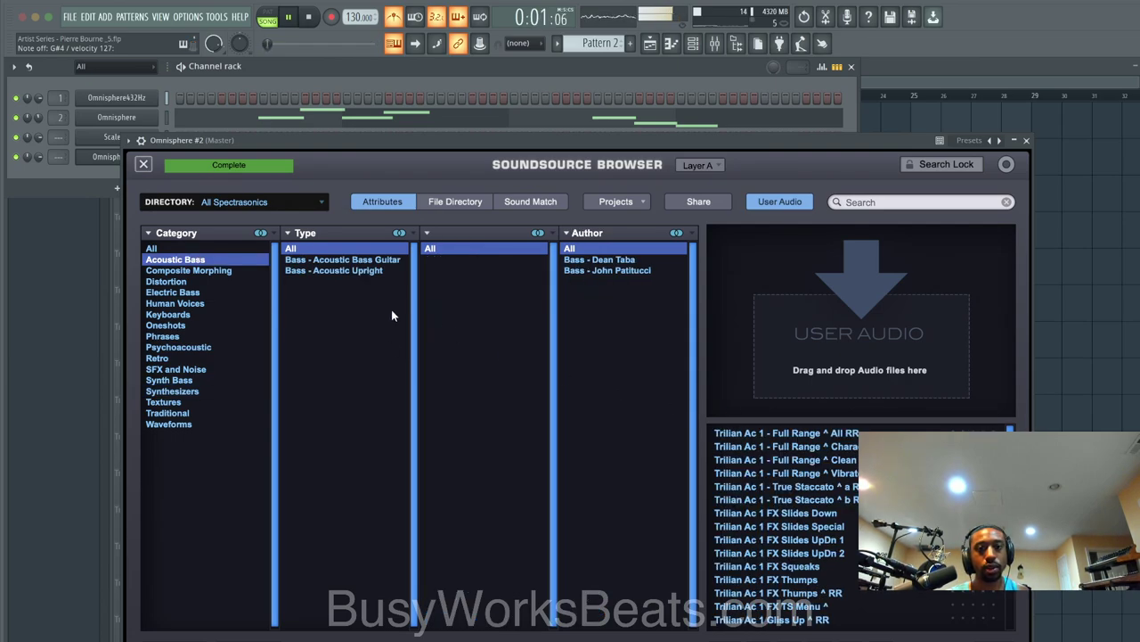
left_click(221, 248)
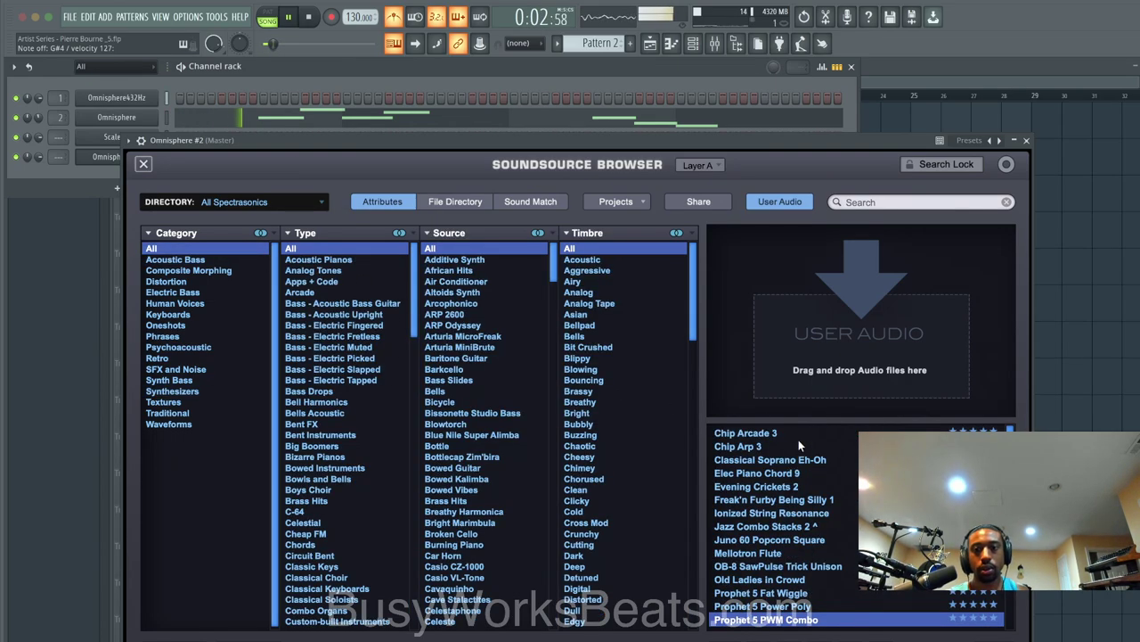
left_click(797, 439)
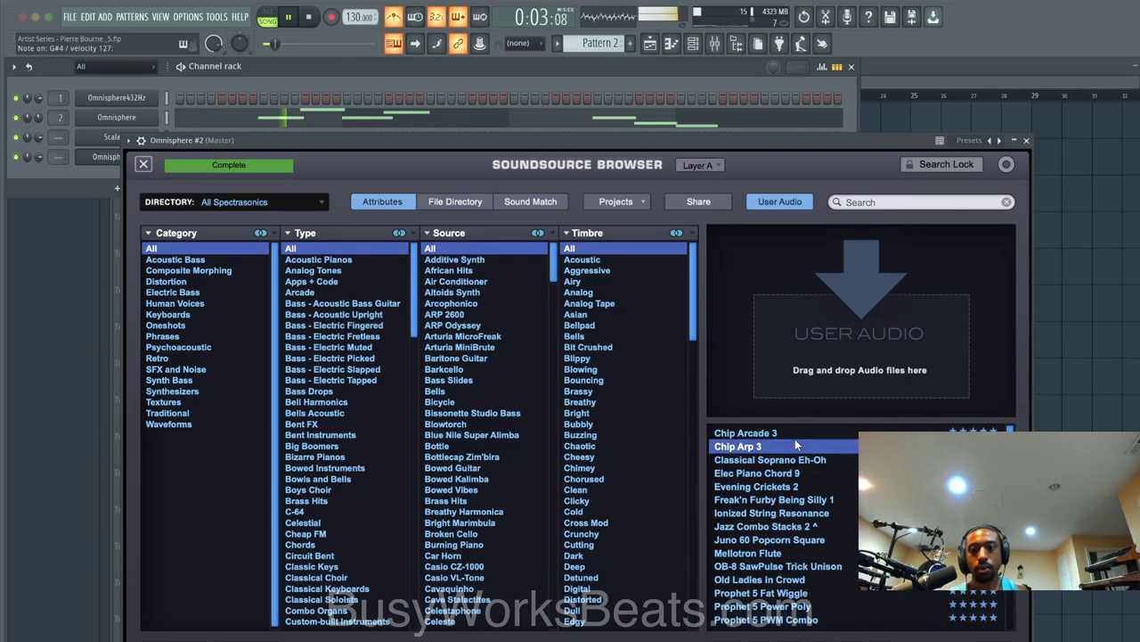
left_click(789, 460)
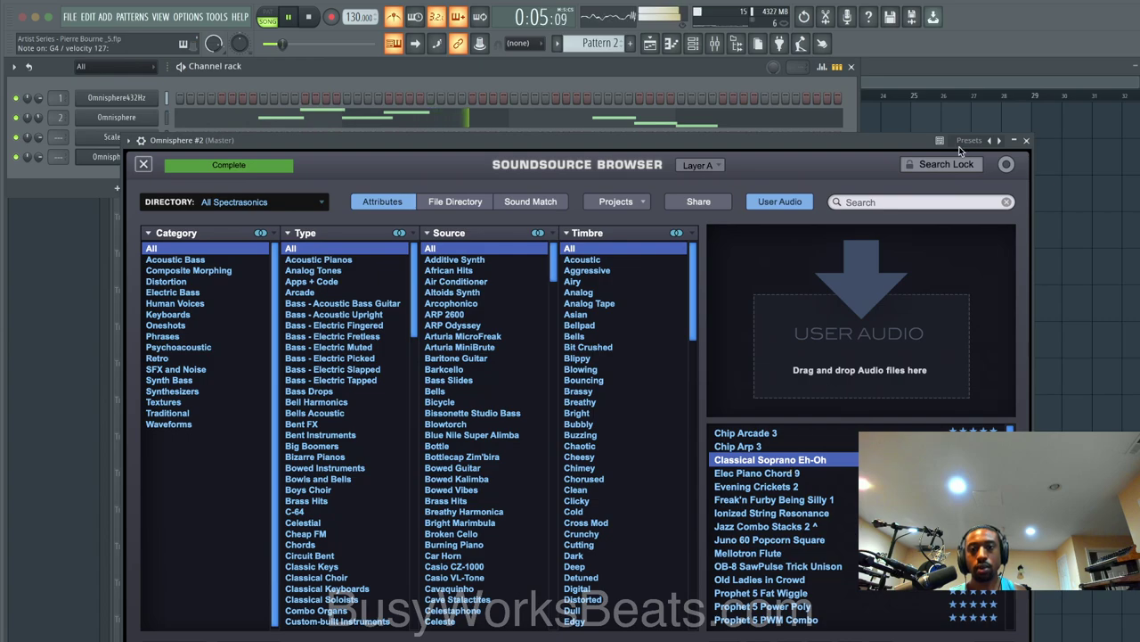
Step: Load the Evening Crickets 2 soundsource into layer A of Omnisphere #2 and route the channel to mixer track 3
left_click(1026, 140)
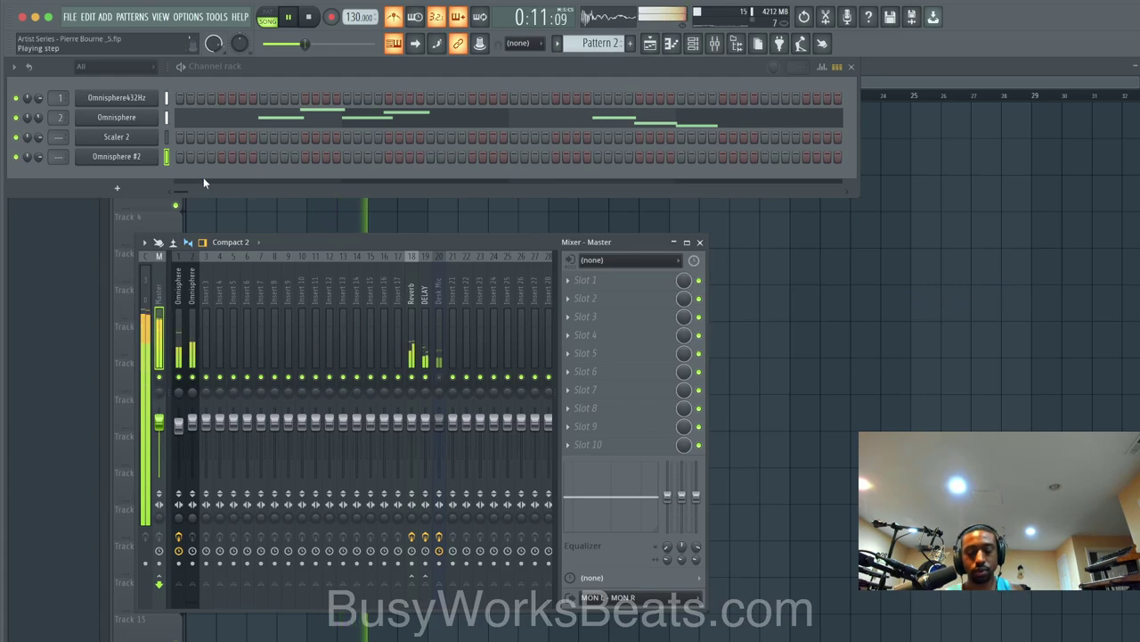
left_click(149, 162)
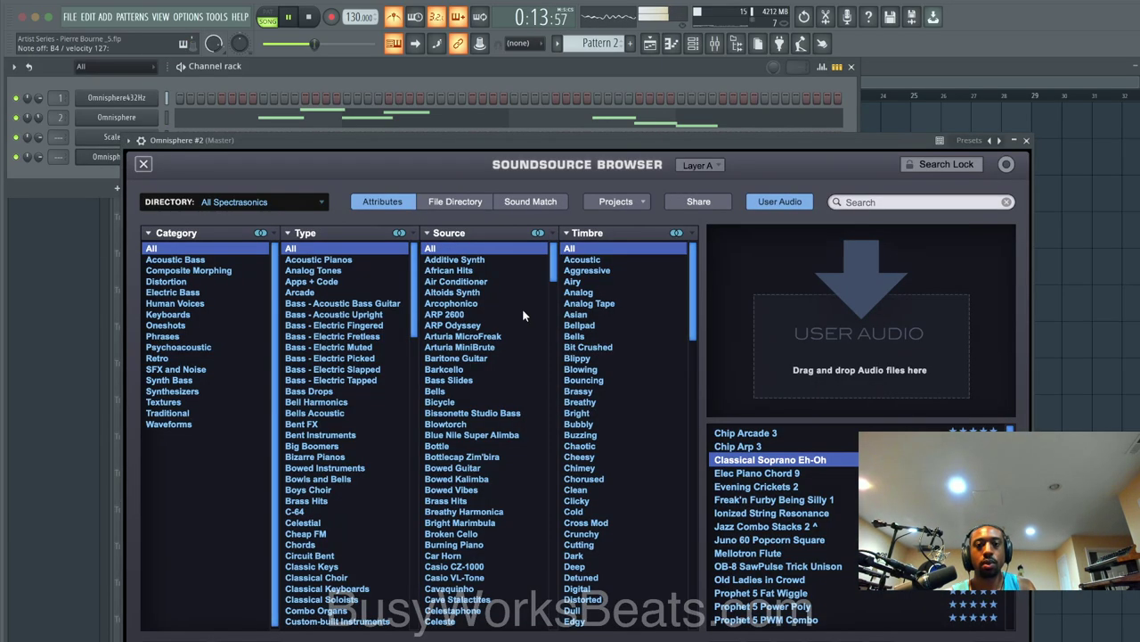
left_click(799, 473)
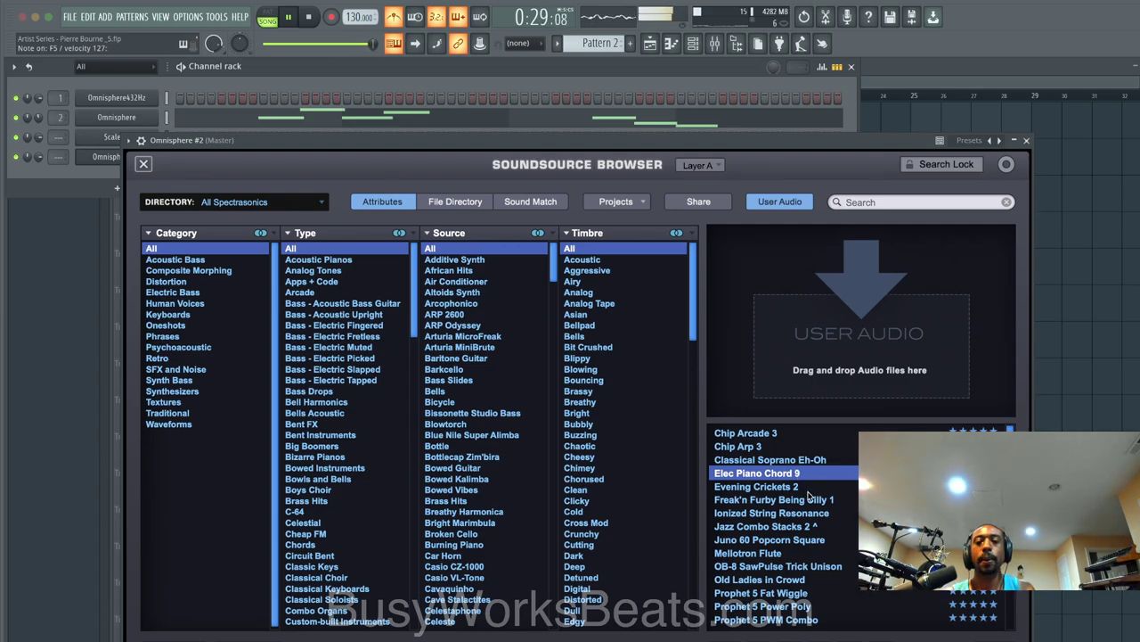
left_click(809, 488)
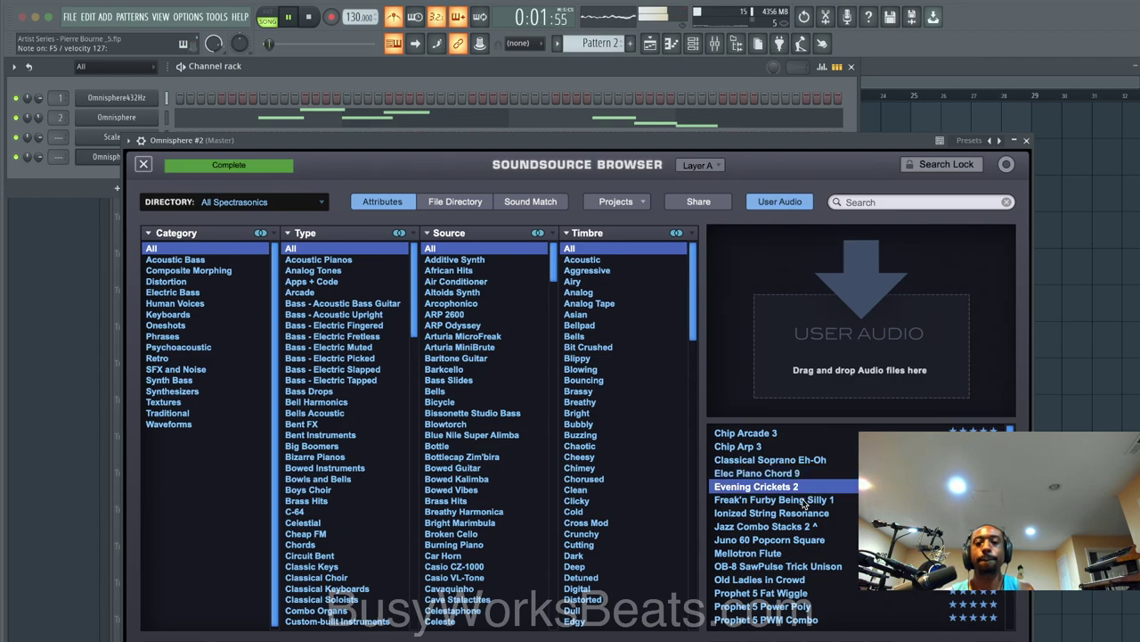
left_click(1027, 140)
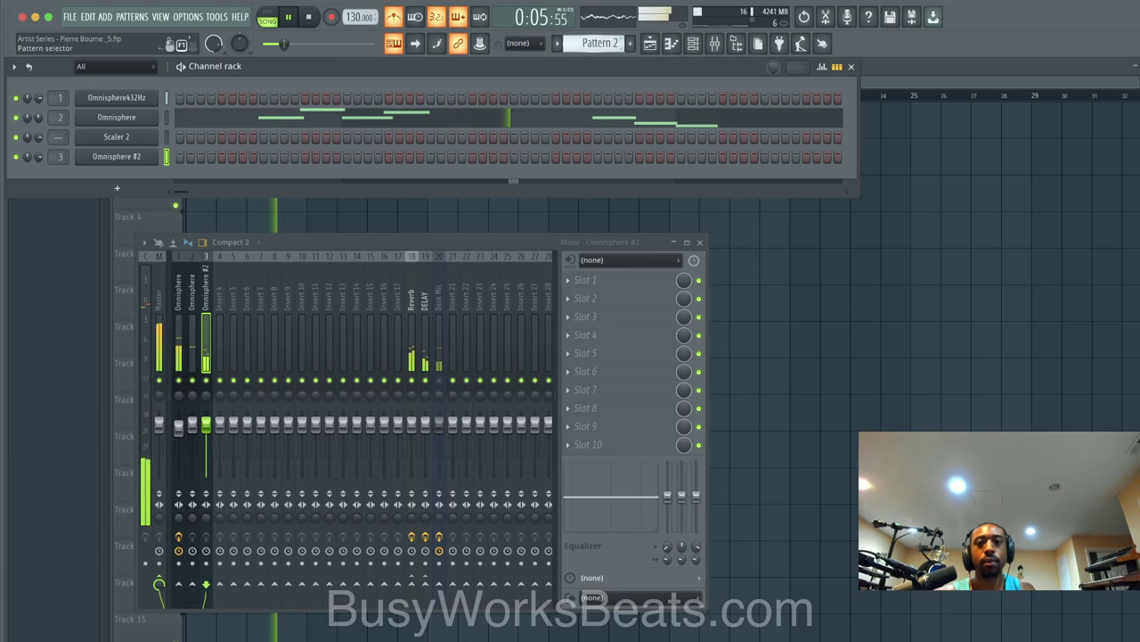
Step: Create Pattern 3 and record notes and automation into it, playing F5 notes on the Omnisphere #2 channel
left_click(630, 42)
left_click(309, 16)
left_click(331, 17)
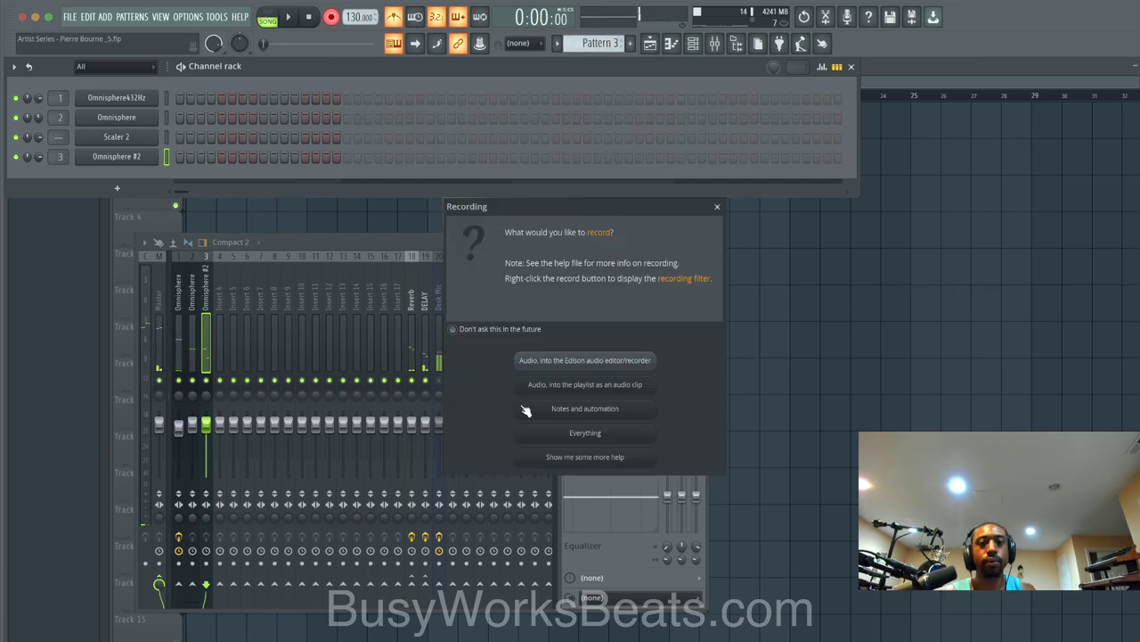
left_click(578, 407)
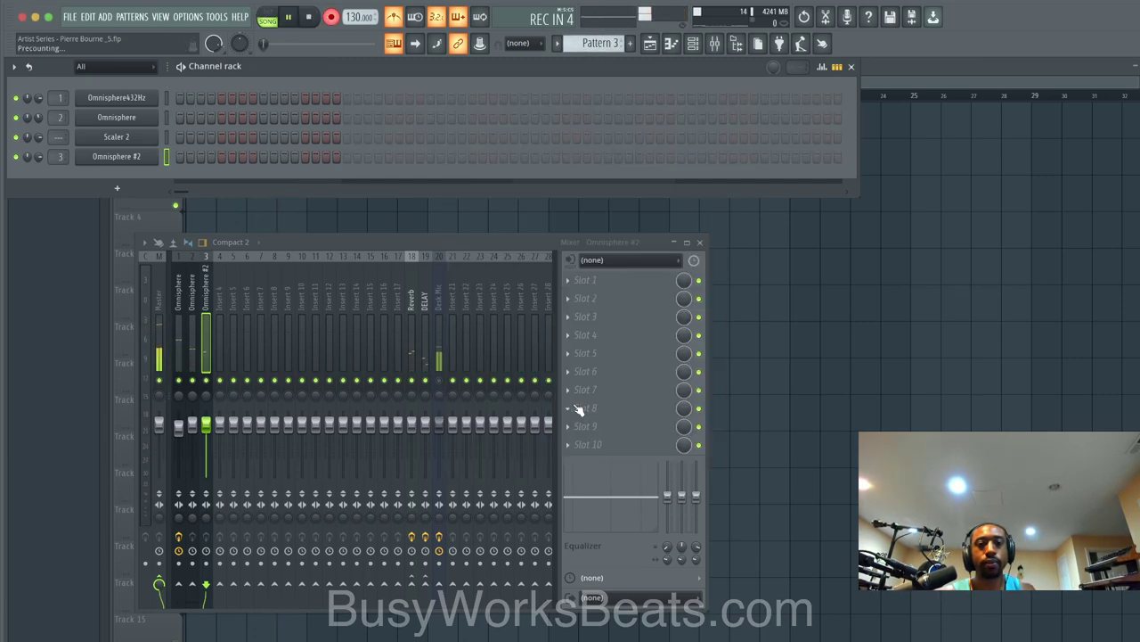
key("F12")
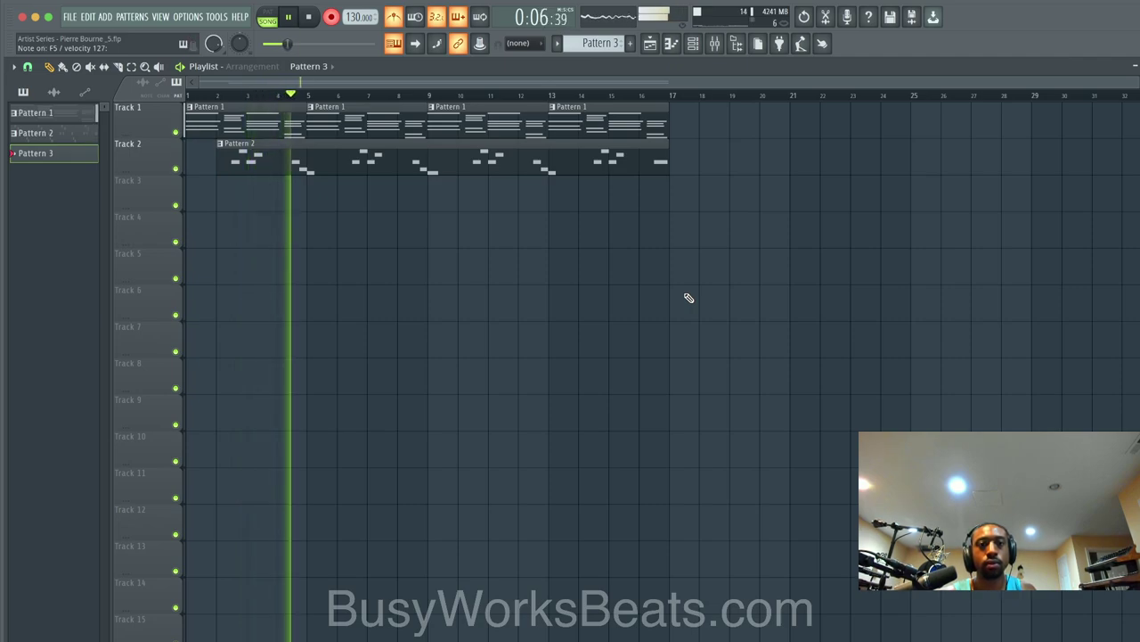
key("space")
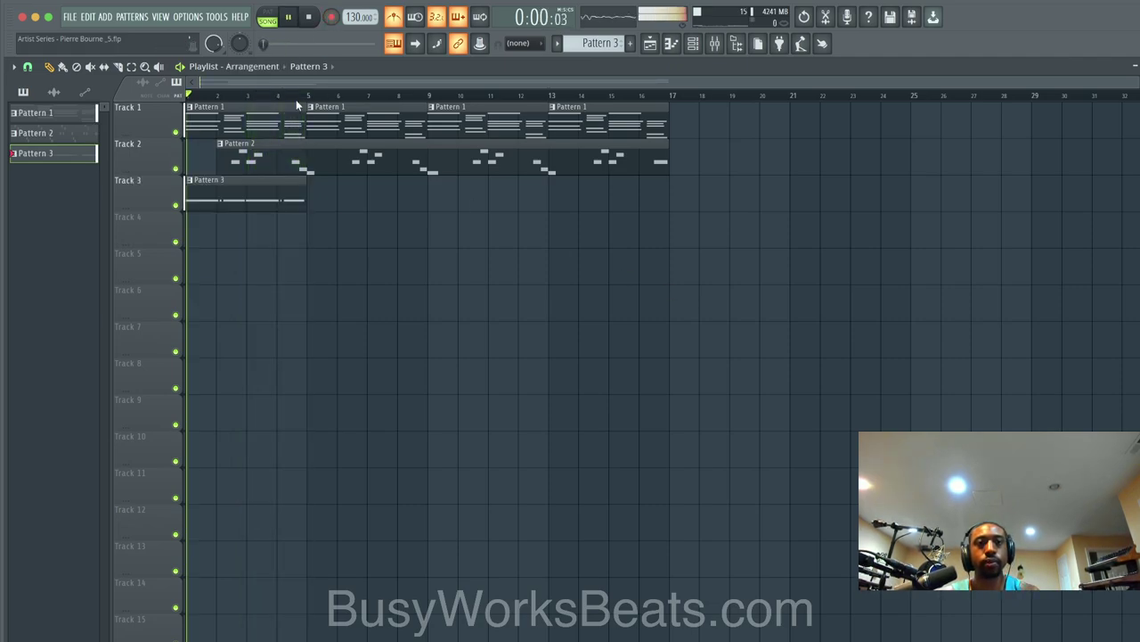
Step: Review the recorded Pattern 3 notes in the Omnisphere #2 piano roll during playback
key("space")
double_click(253, 197)
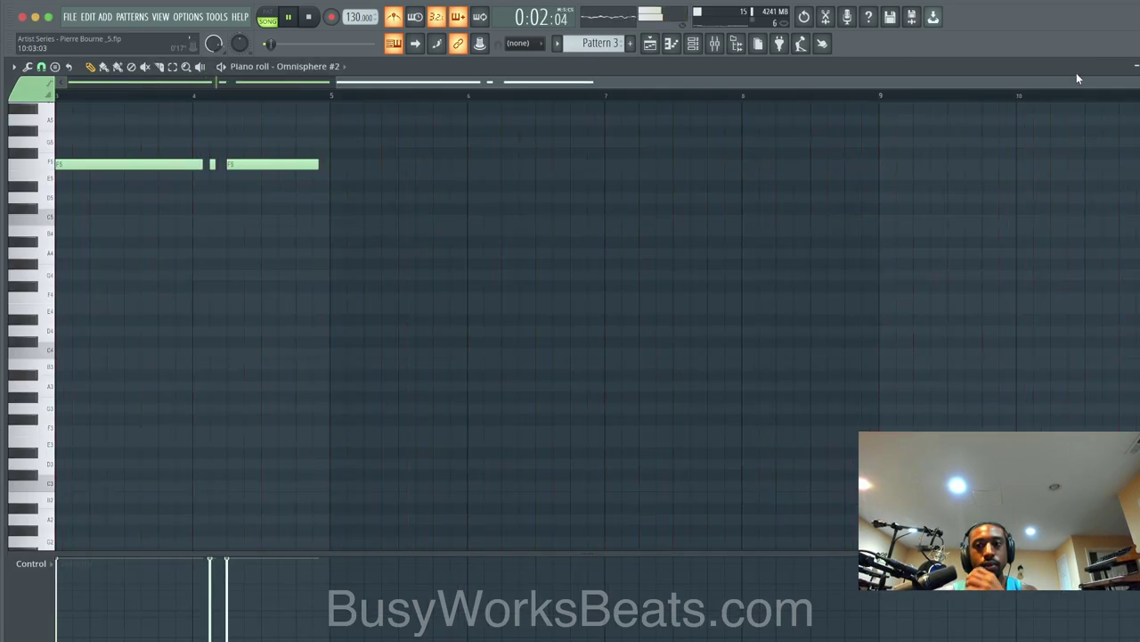
left_click(1139, 67)
right_click(557, 326)
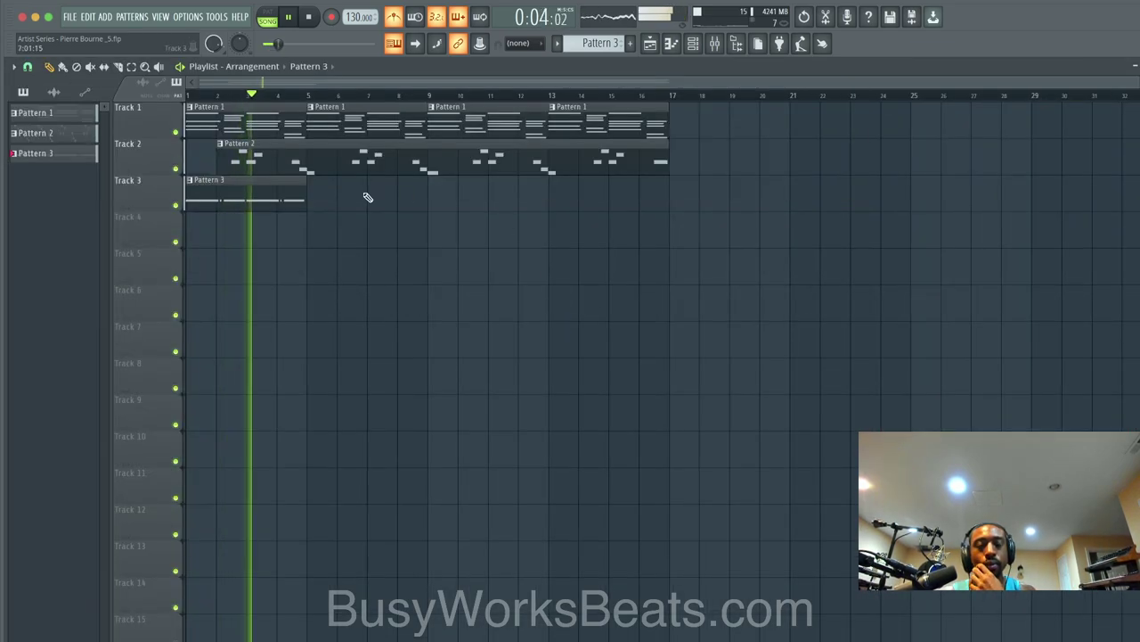
Step: Duplicate the Pattern 3 clip three times along Track 3 up to bar 17 and turn off the metronome
key("ctrl+b")
key("ctrl+b")
key("ctrl+b")
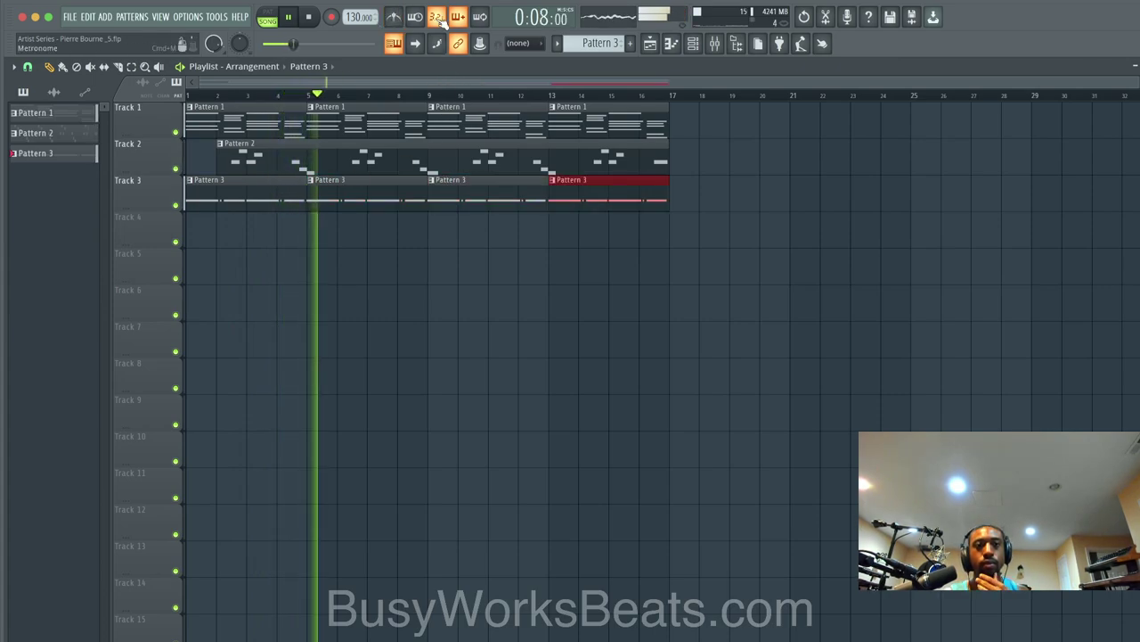
Step: Add one more Omnisphere channel to the channel rack and view its layer A oscillator settings
left_click(693, 43)
left_click(98, 189)
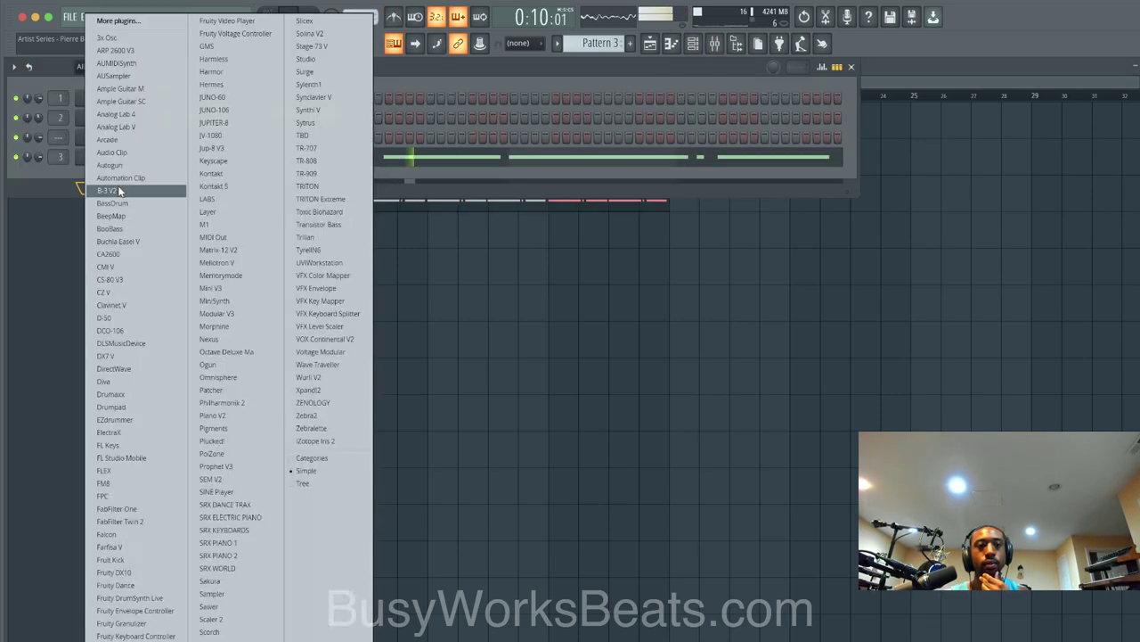
left_click(244, 375)
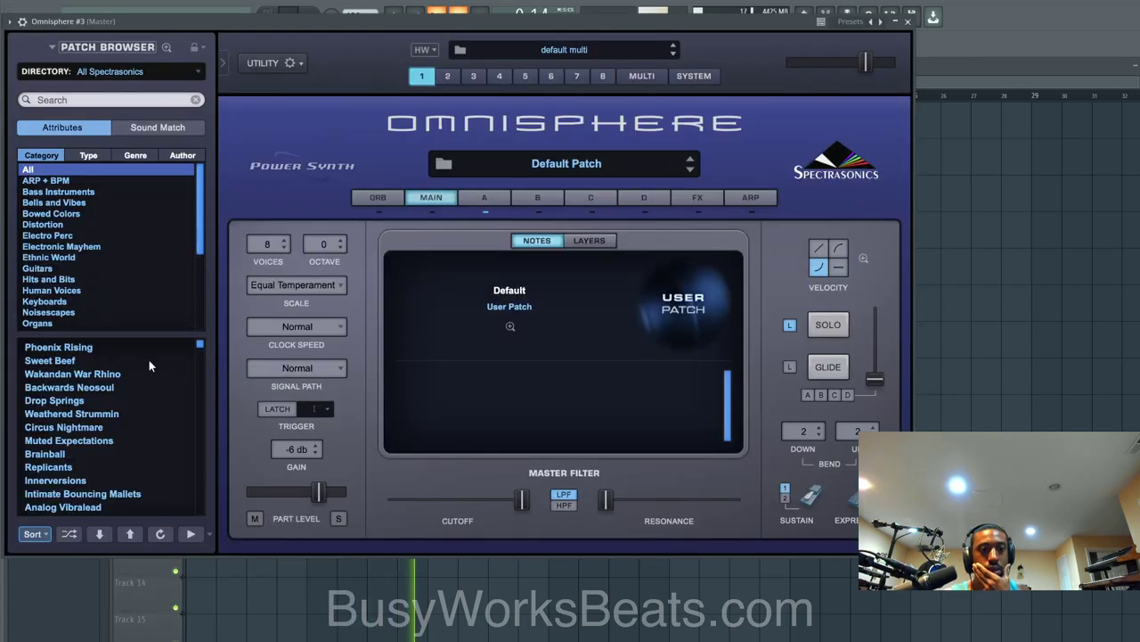
left_click(465, 201)
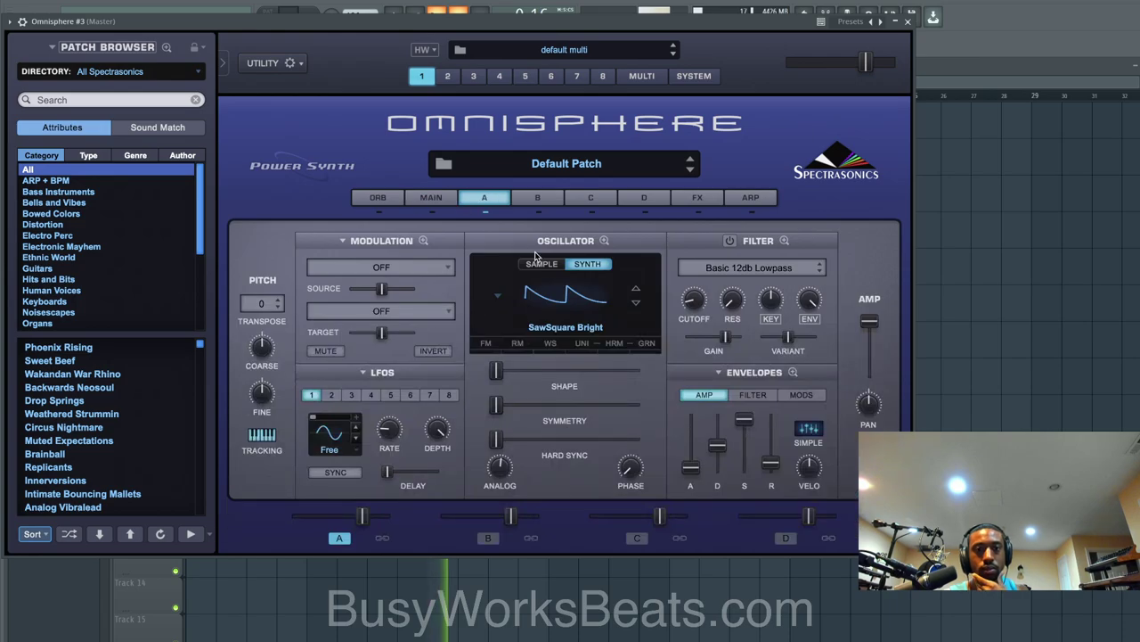
left_click(923, 20)
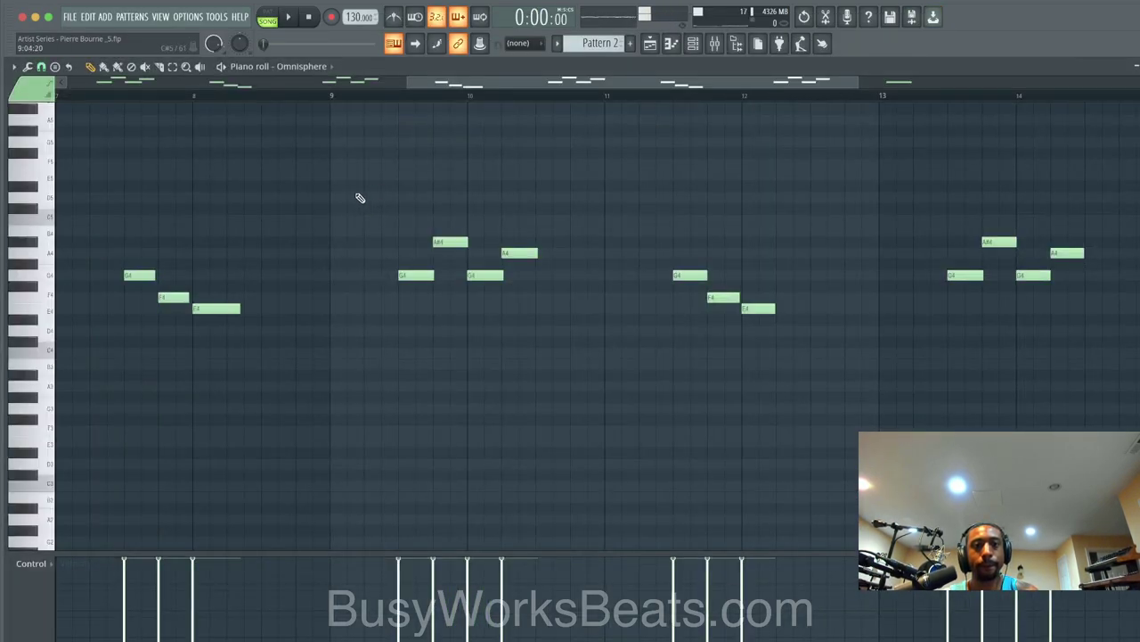
Step: Add a short D4 note after the E4 in bar 8 of the Omnisphere melody in Pattern 2
key("space")
scroll(333, 89, "down", 5)
scroll(330, 121, "down", 5)
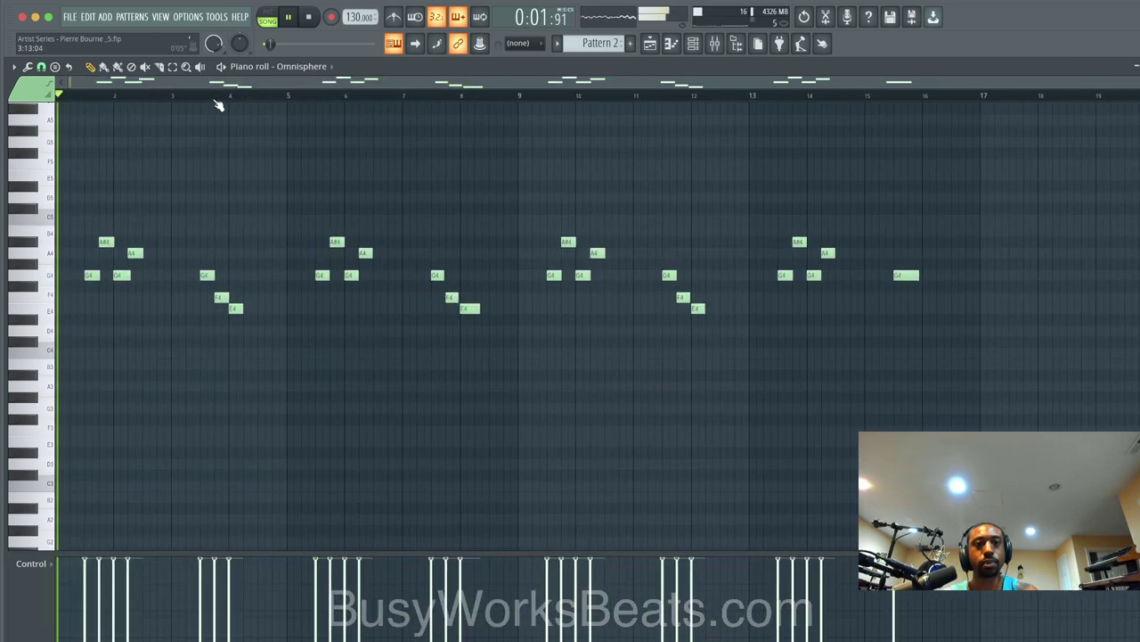
key("space")
left_click(481, 341)
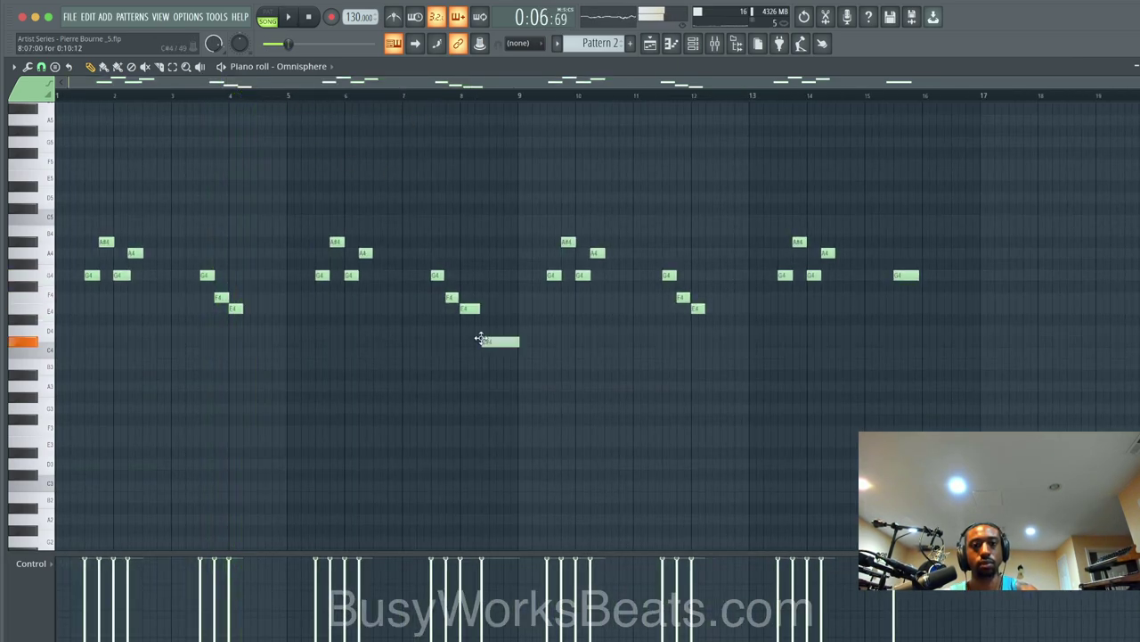
key("space")
key("space")
left_click_drag(481, 340, 496, 329)
key("space")
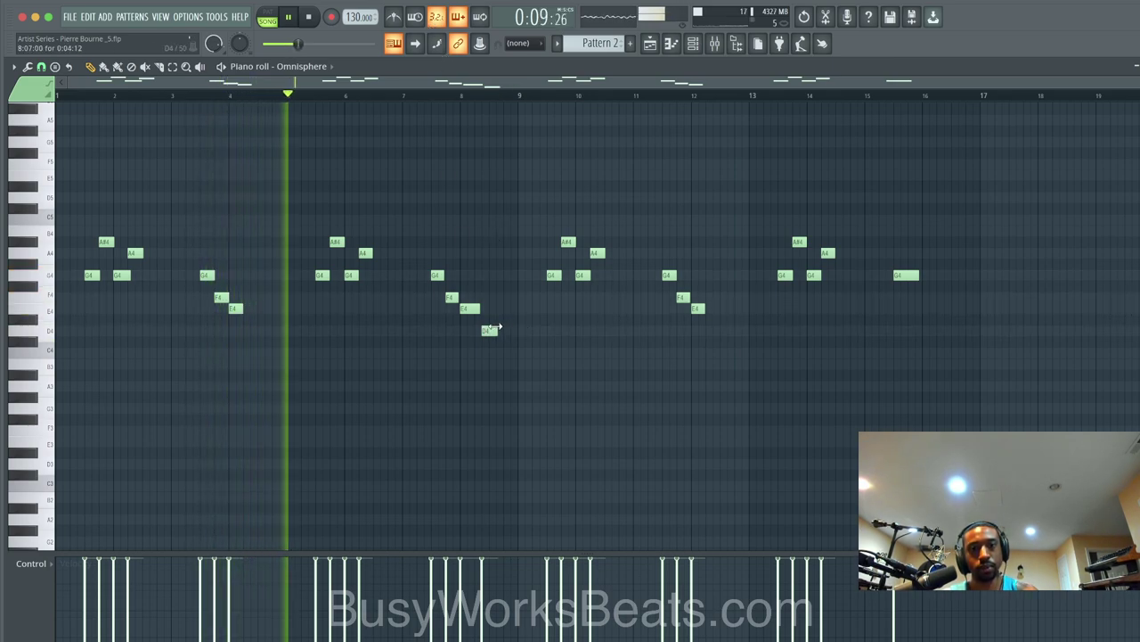
left_click(1139, 67)
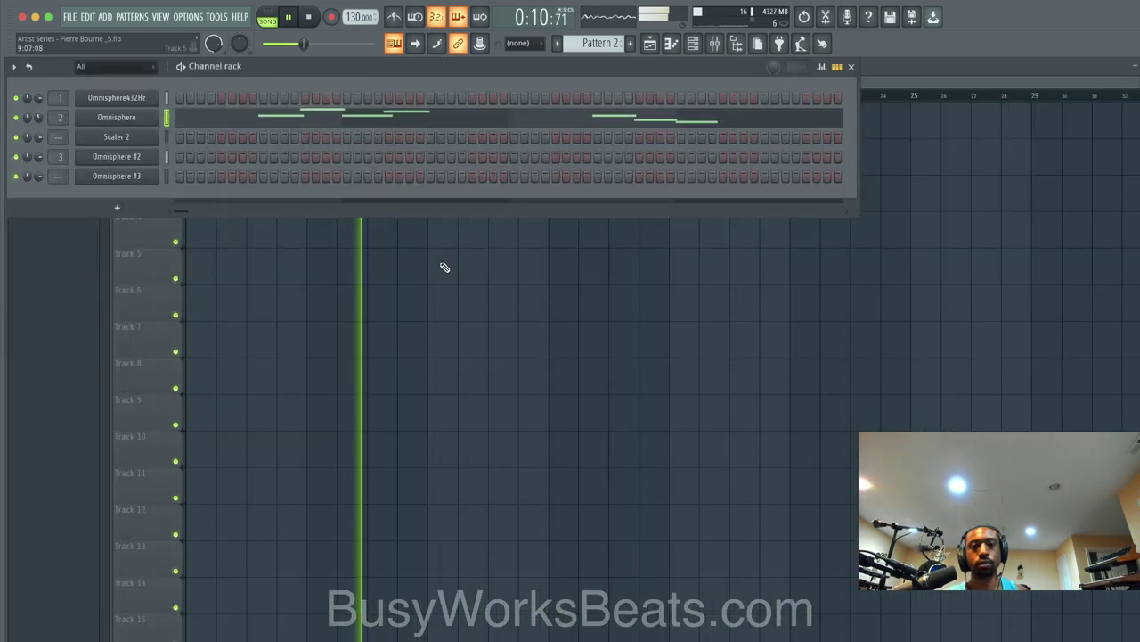
Step: Route the Omnisphere #3 channel to mixer track 4 and save the project
left_click(167, 176)
key("super+l")
key("super+s")
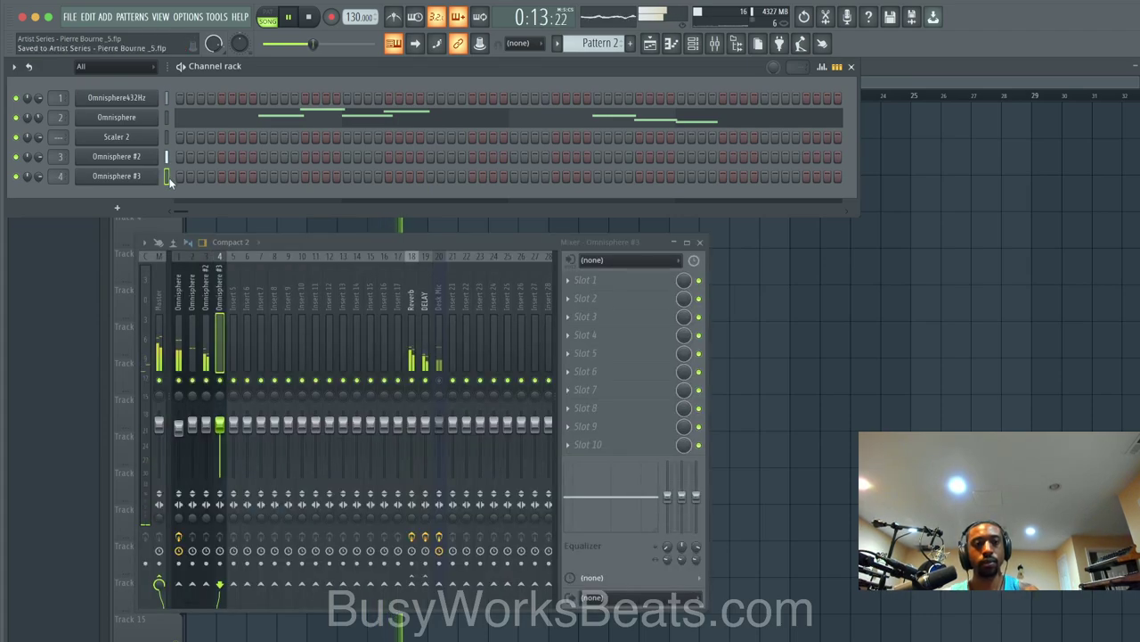
Step: Load the Big Feet 4 soundsource into layer A of Omnisphere #3, with the full soundsource list sorted by ratings
left_click(146, 178)
left_click(497, 306)
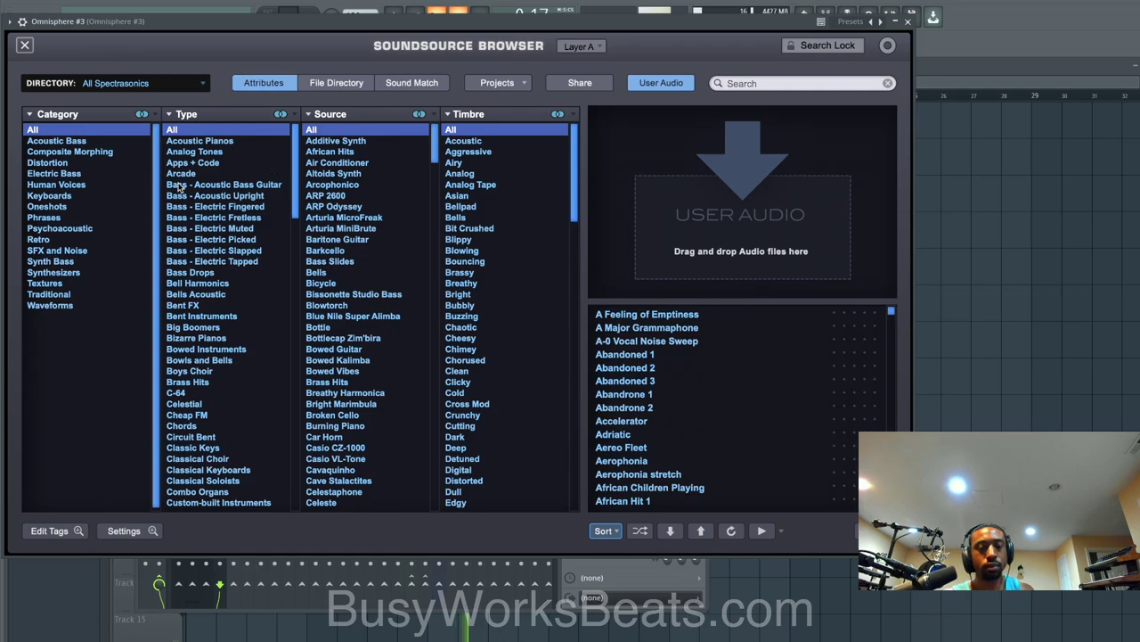
left_click(82, 272)
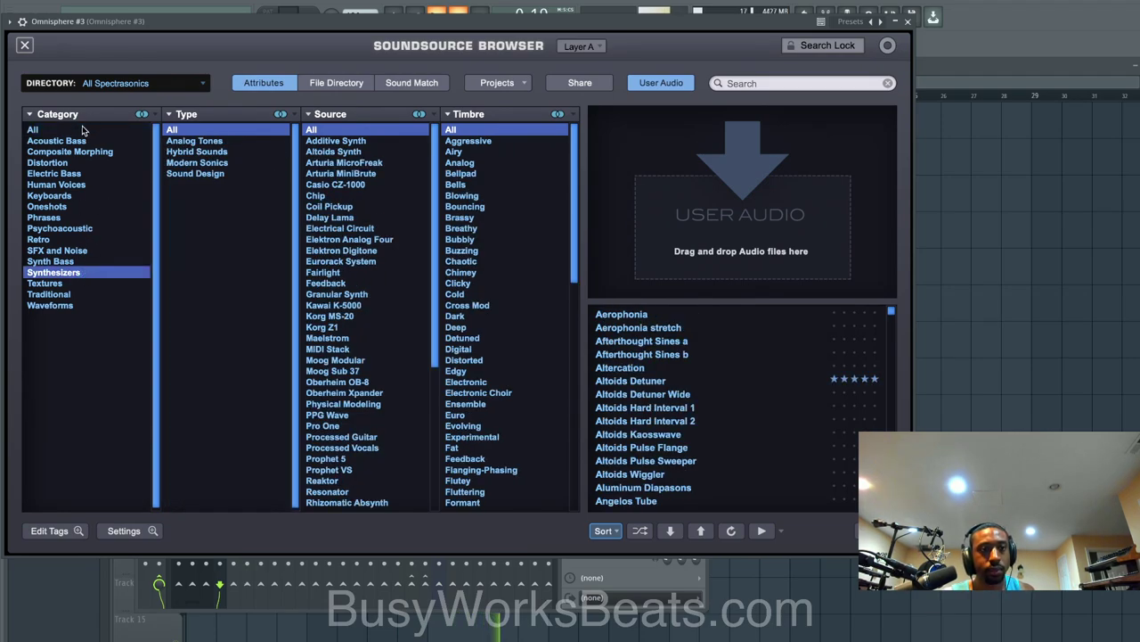
left_click(36, 129)
left_click(604, 530)
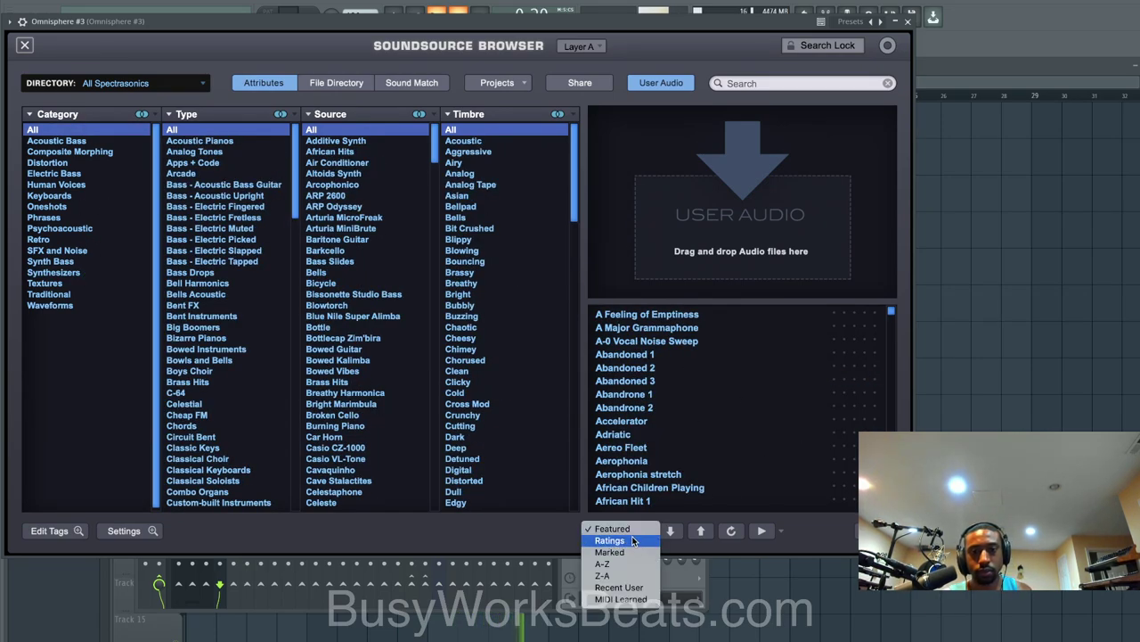
left_click(634, 540)
left_click(684, 339)
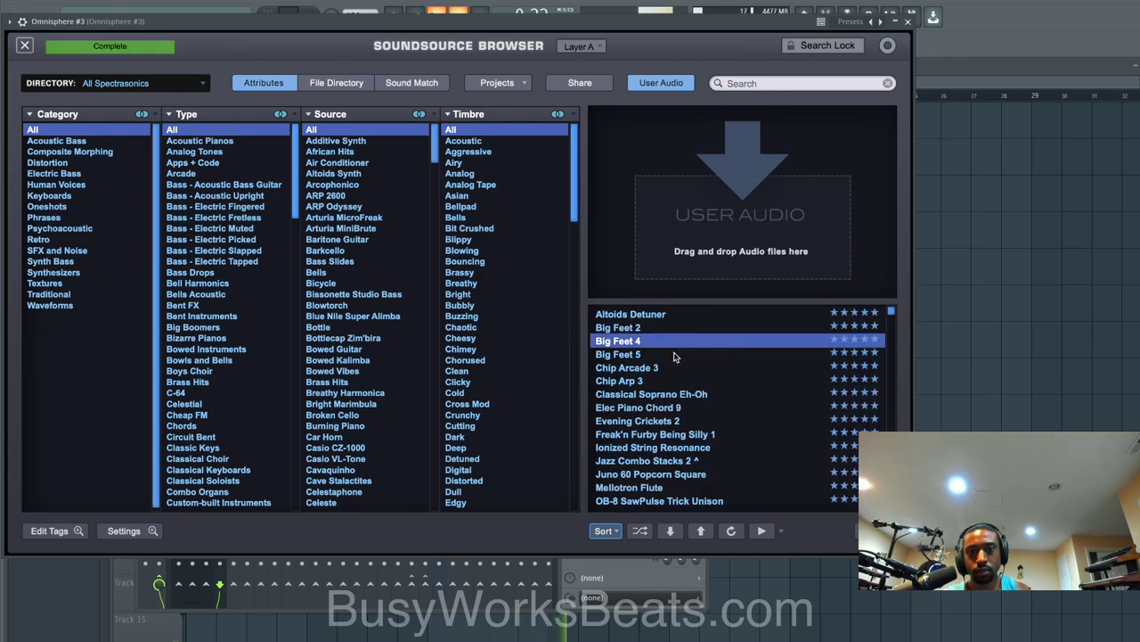
left_click(907, 22)
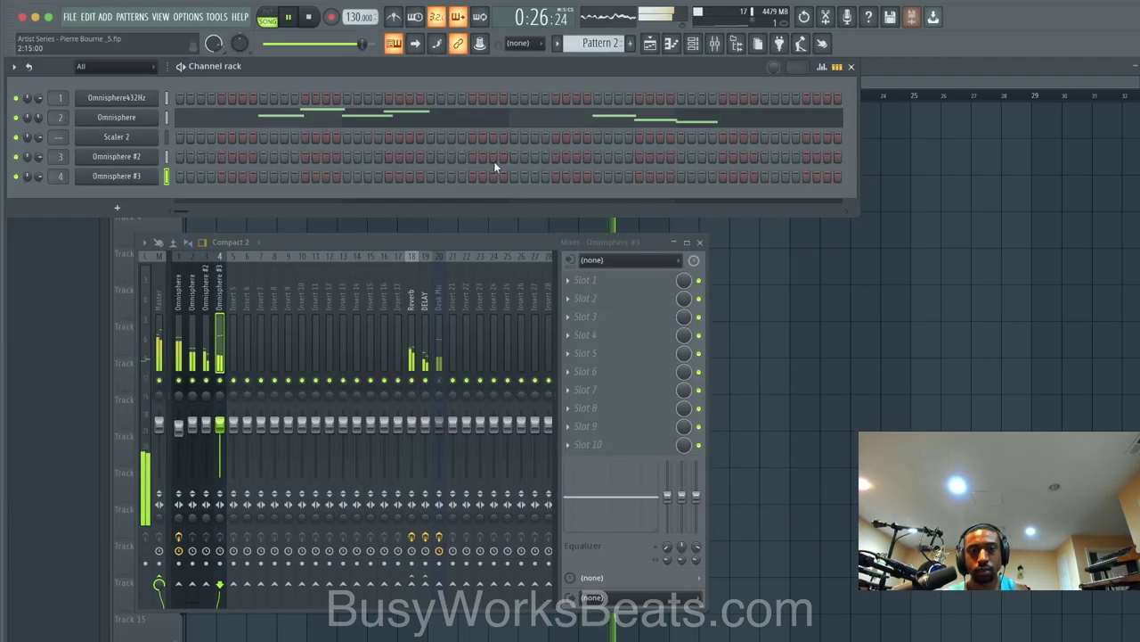
Step: Record an alternating B4 and A4 melody for Omnisphere #3 into Pattern 5 with the metronome on
left_click(440, 381)
scroll(587, 43, "down", 1)
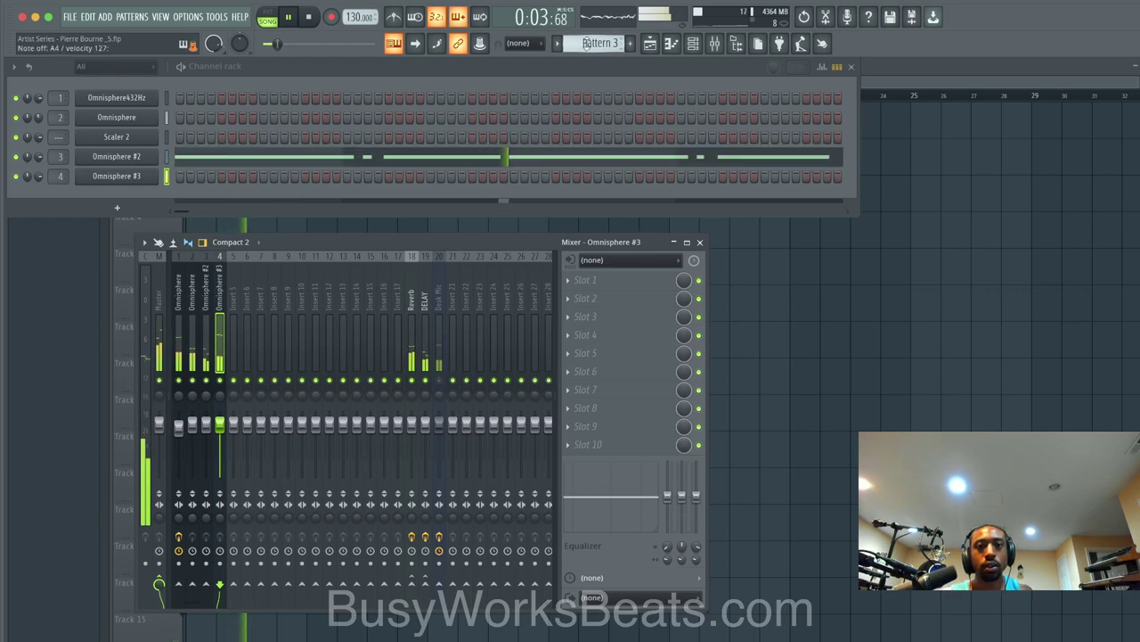
scroll(586, 43, "down", 2)
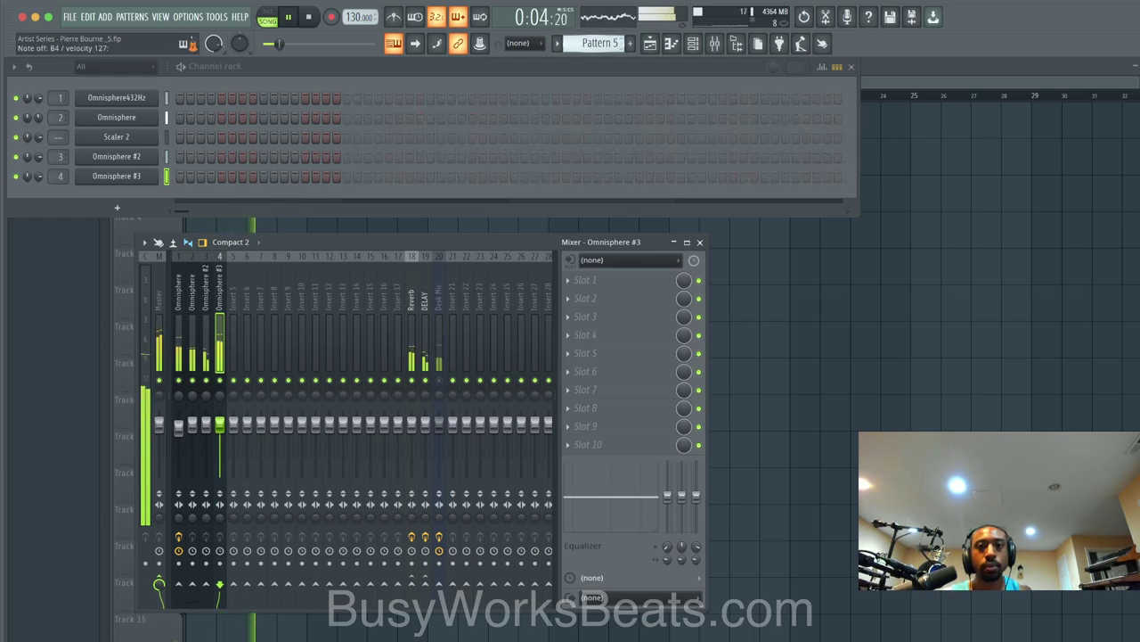
left_click(334, 22)
left_click(557, 411)
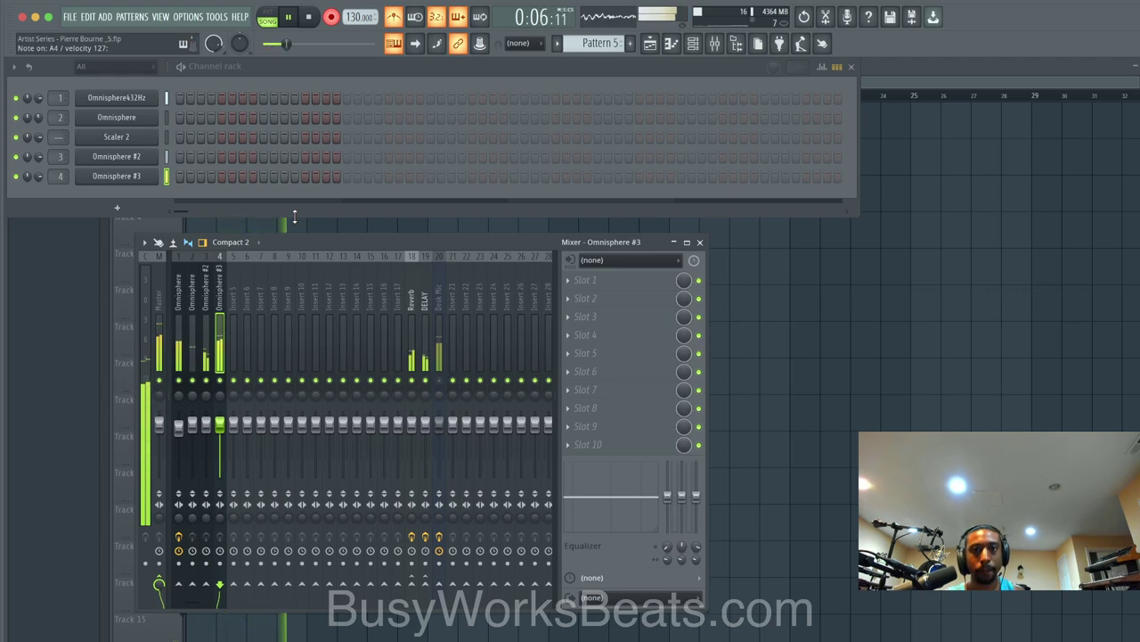
key("space")
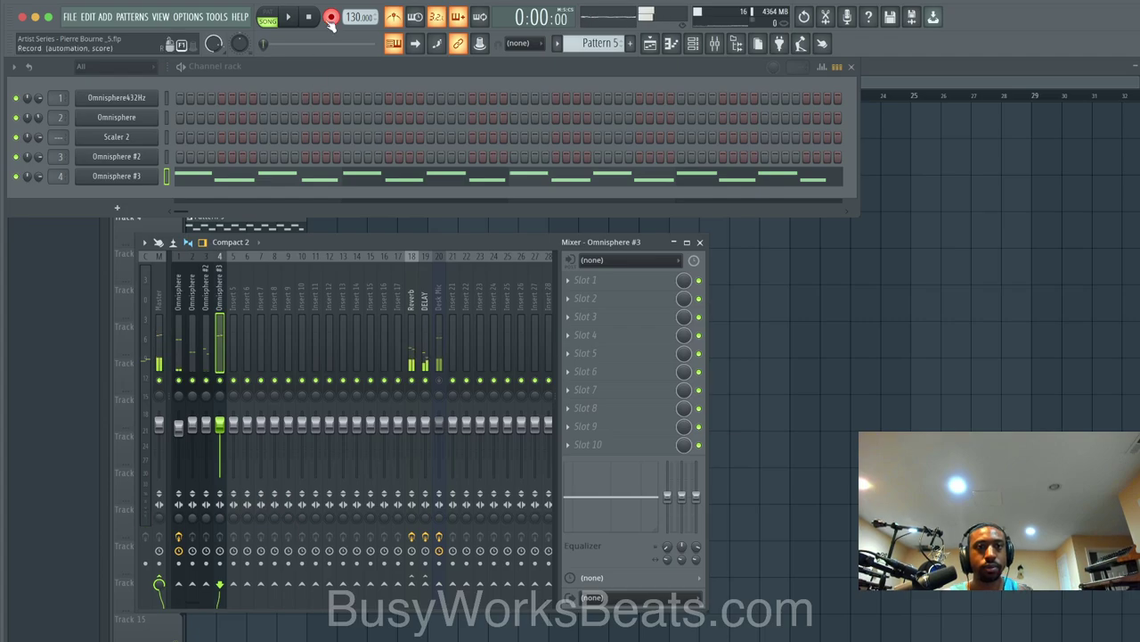
Step: Quantize the start times of the recorded Omnisphere #3 notes in Pattern 5 and return to the channel rack during playback
left_click(303, 175)
key("space")
key("alt+q")
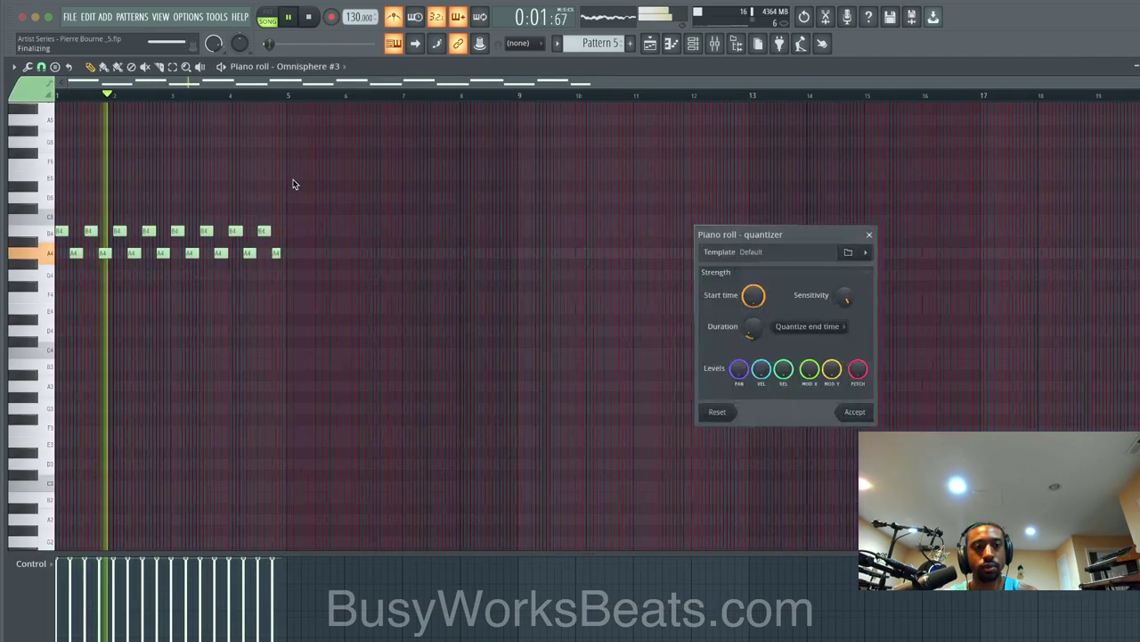
key("Return")
left_click(1139, 67)
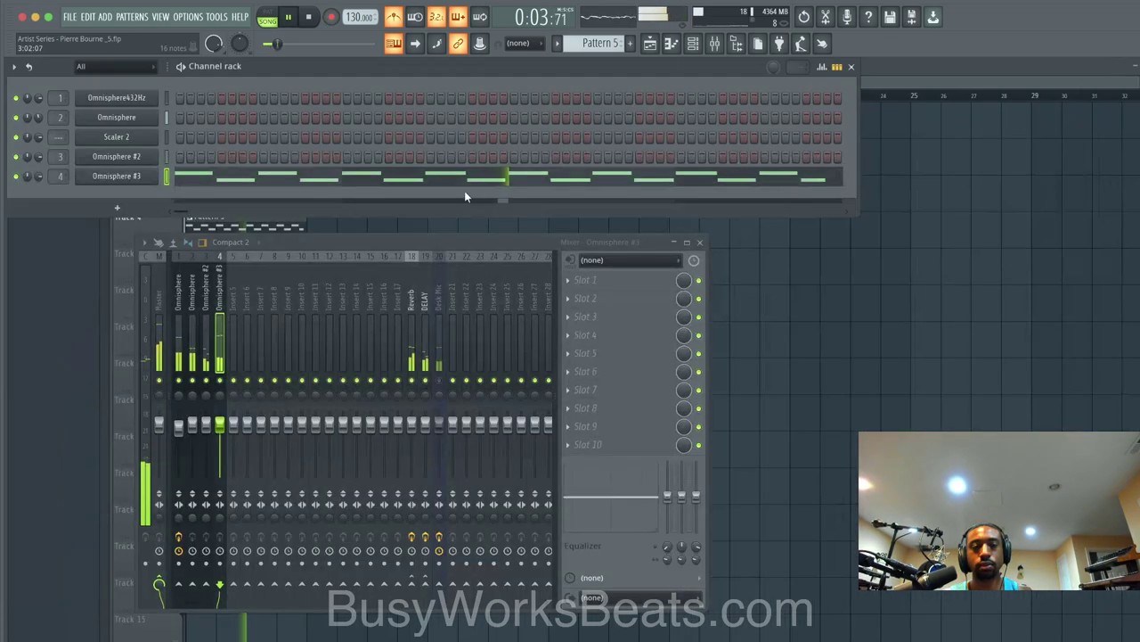
Step: View the Omnisphere #3 channel's miscellaneous settings, set its channel volume to 47%, and save the project
left_click(131, 176)
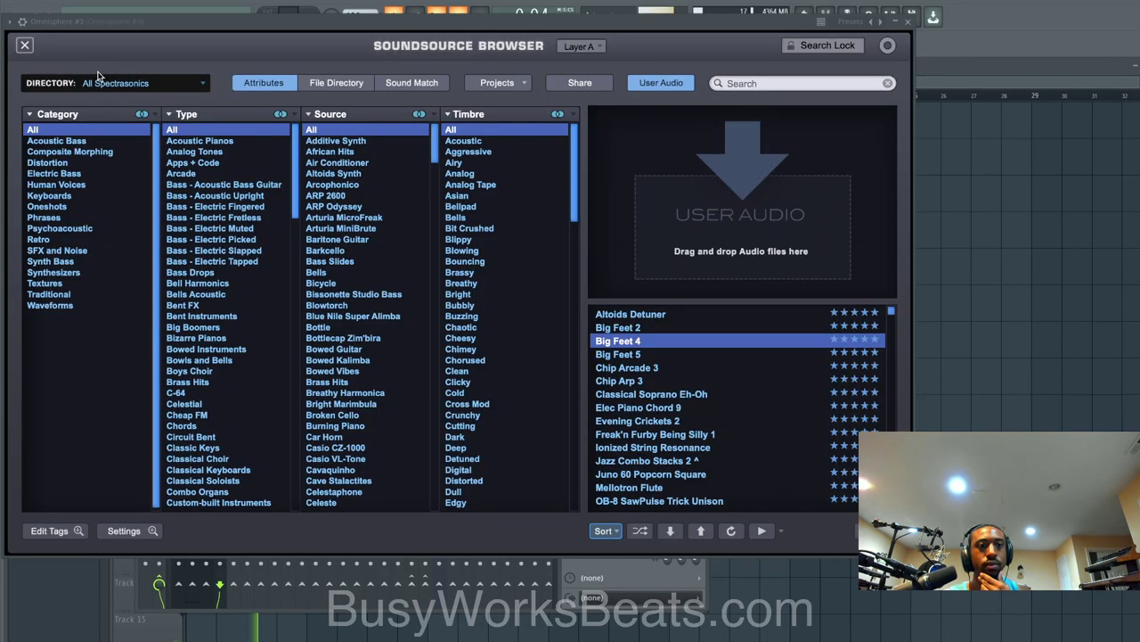
left_click(22, 22)
left_click(76, 45)
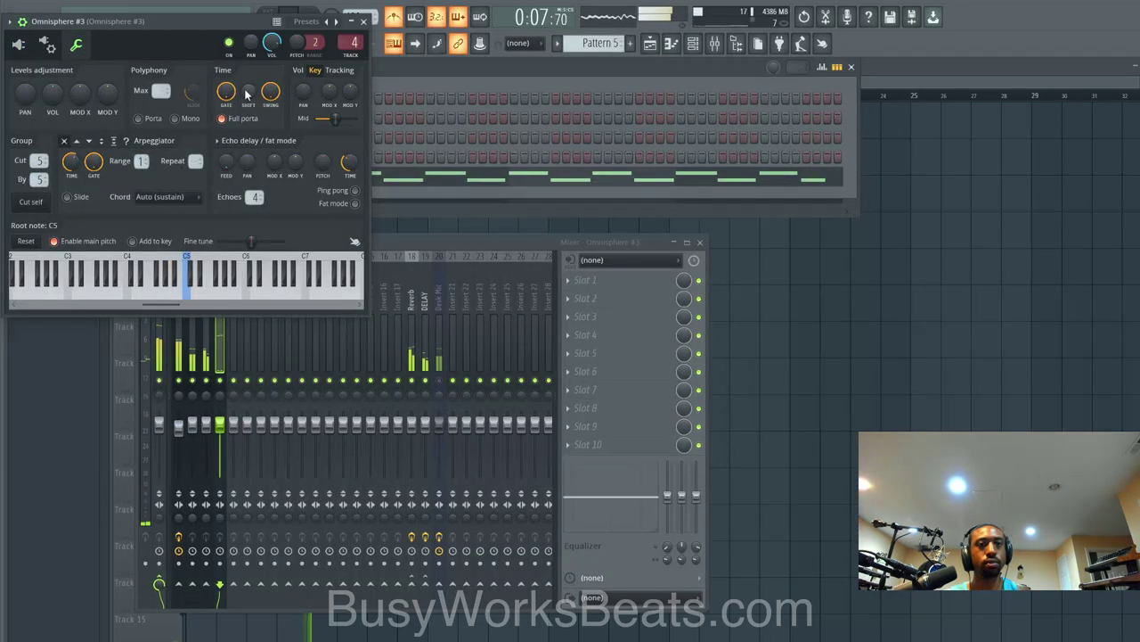
left_click(364, 21)
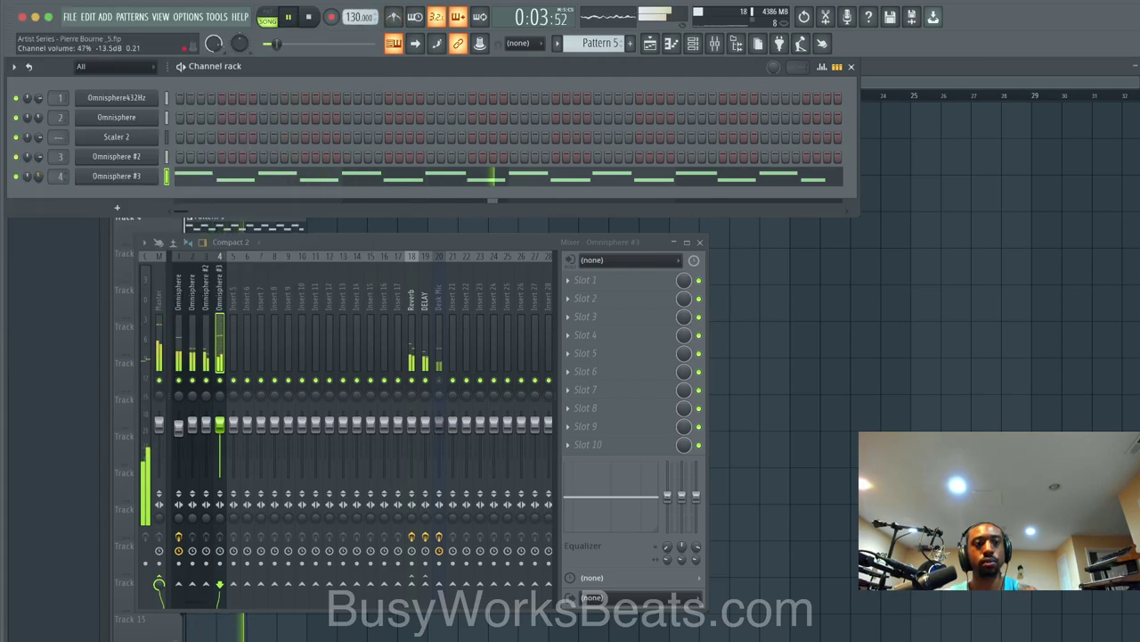
key("ctrl+s")
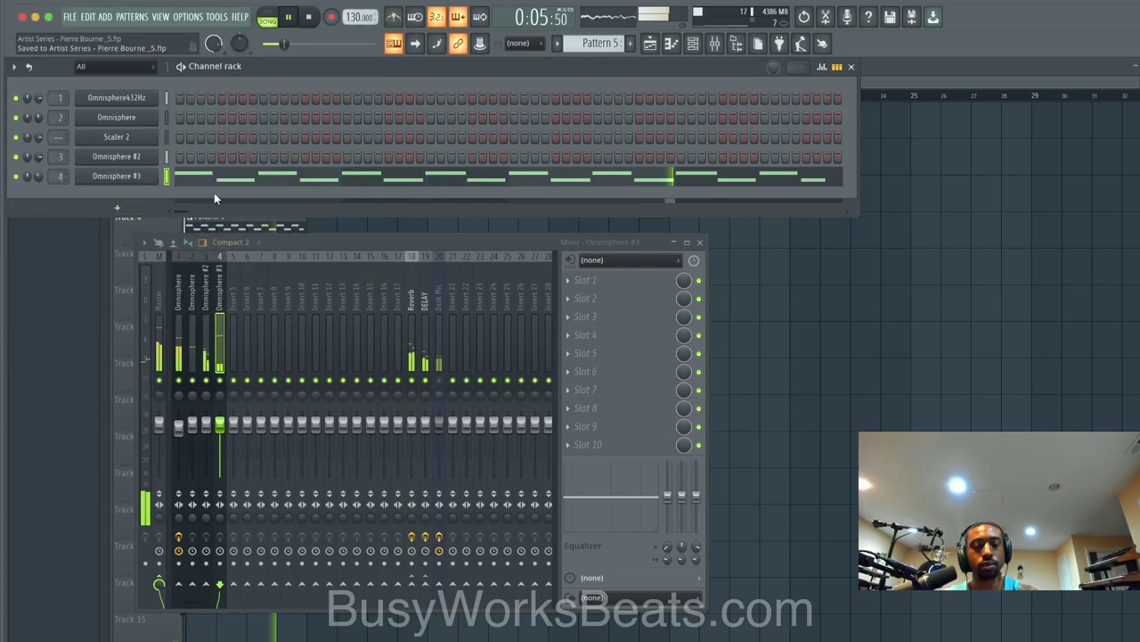
Step: Add another Omnisphere channel and open its layer A soundsource browser with the sounds sorted by ratings
left_click(116, 207)
left_click(220, 377)
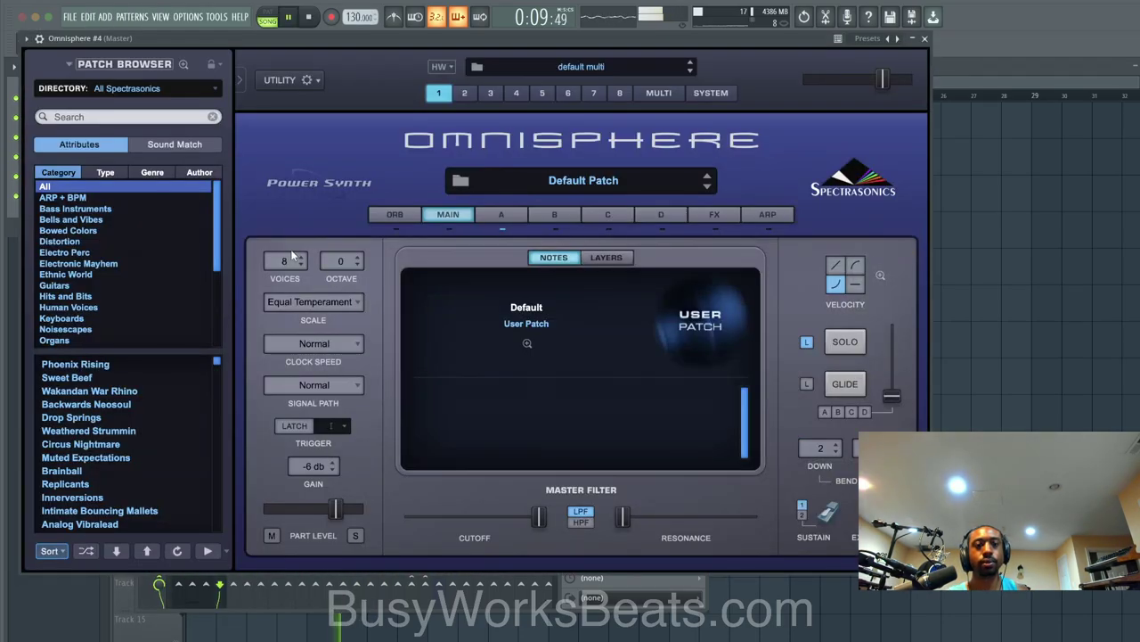
left_click(504, 215)
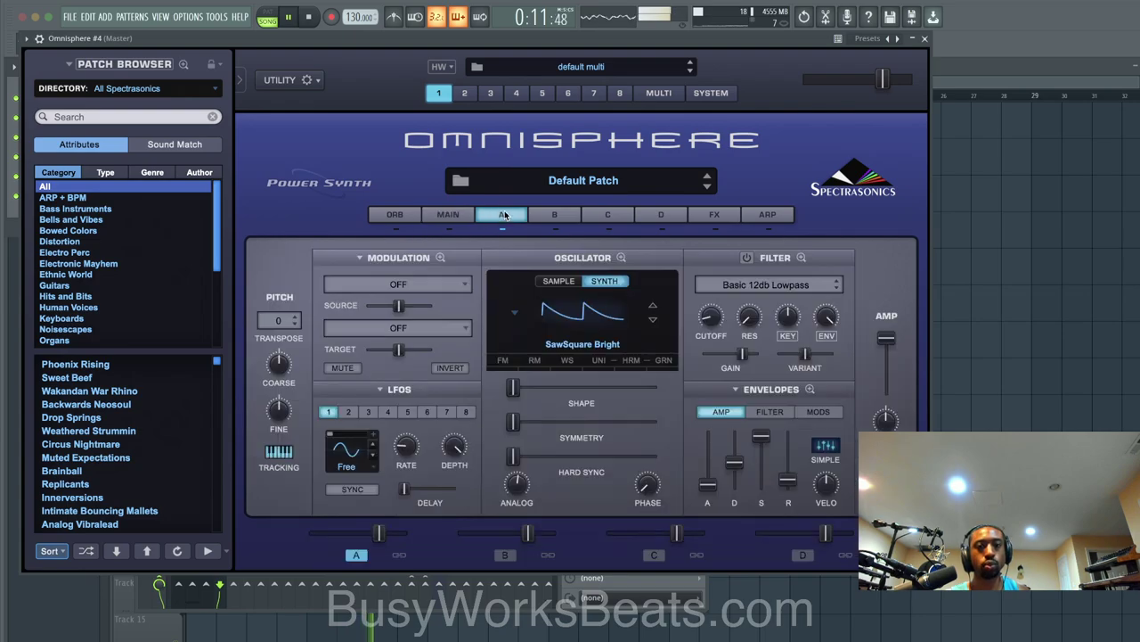
left_click(547, 284)
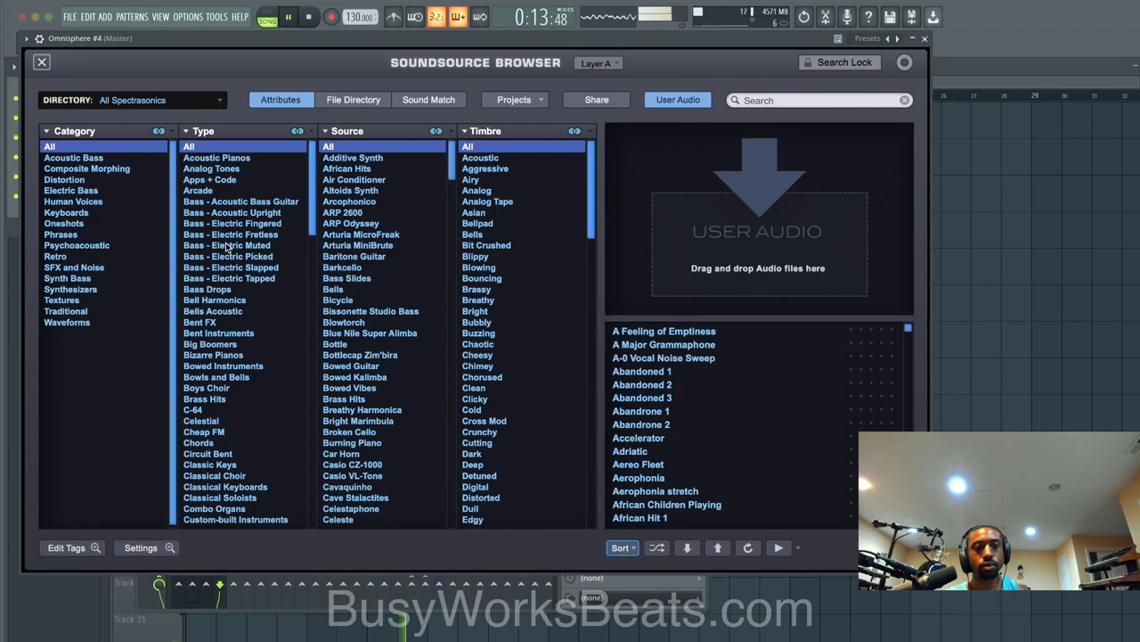
left_click(621, 547)
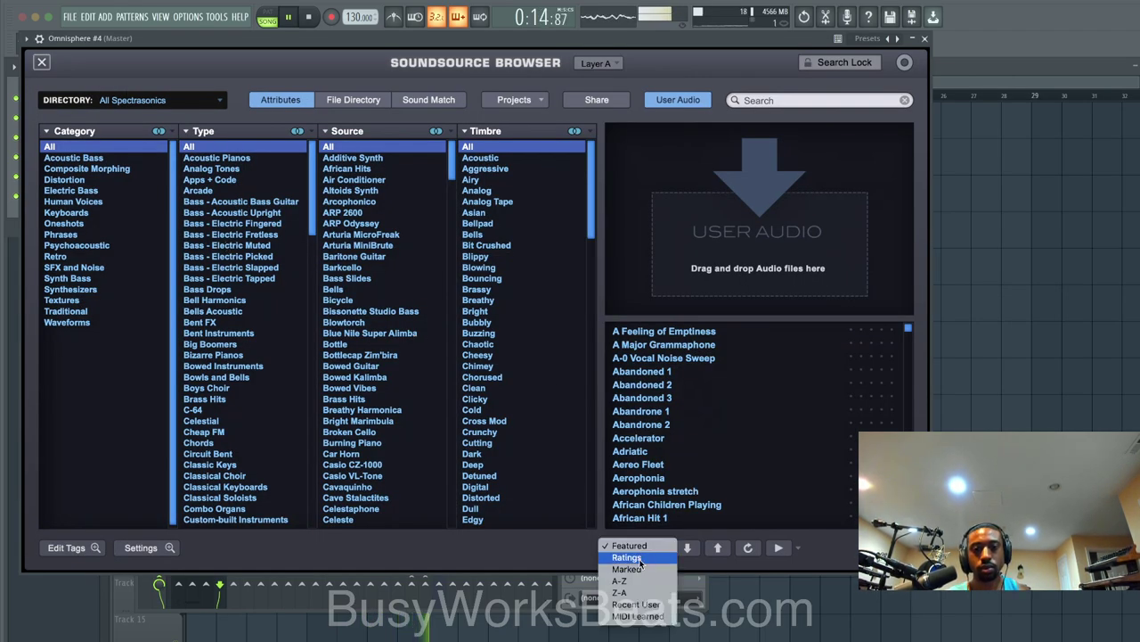
left_click(637, 558)
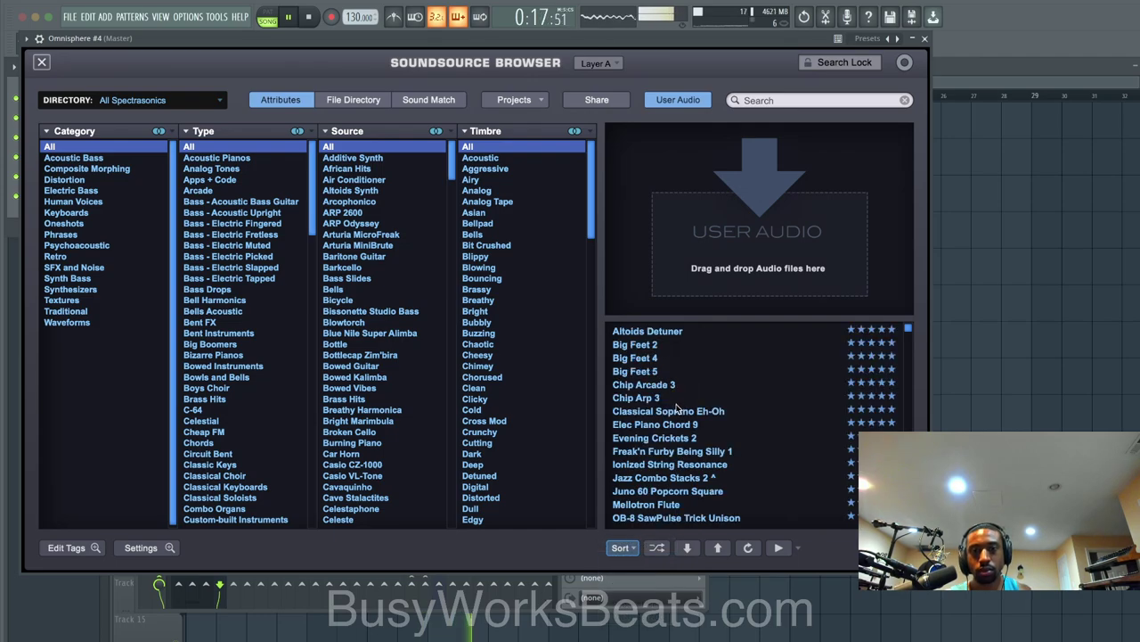
Step: Audition top-rated soundsources from Classical Soprano Eh-Oh to Mellotron Flute and load OB-8 SawPulse Trick Unison in Omnisphere #4
left_click(675, 411)
left_click(675, 424)
left_click(674, 437)
left_click(673, 451)
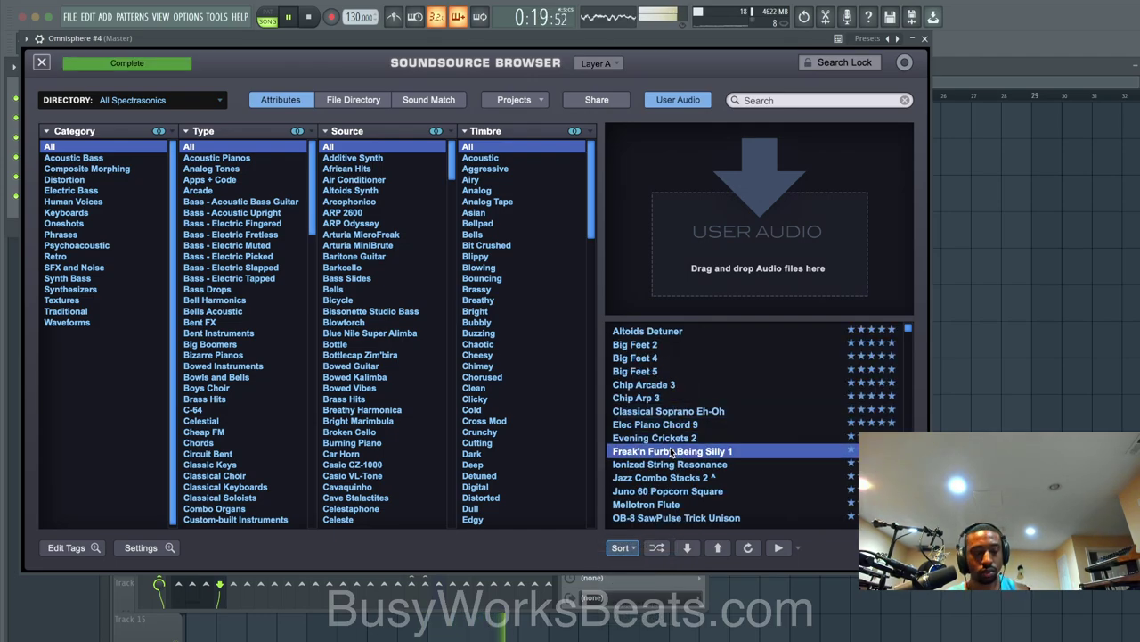
left_click(667, 465)
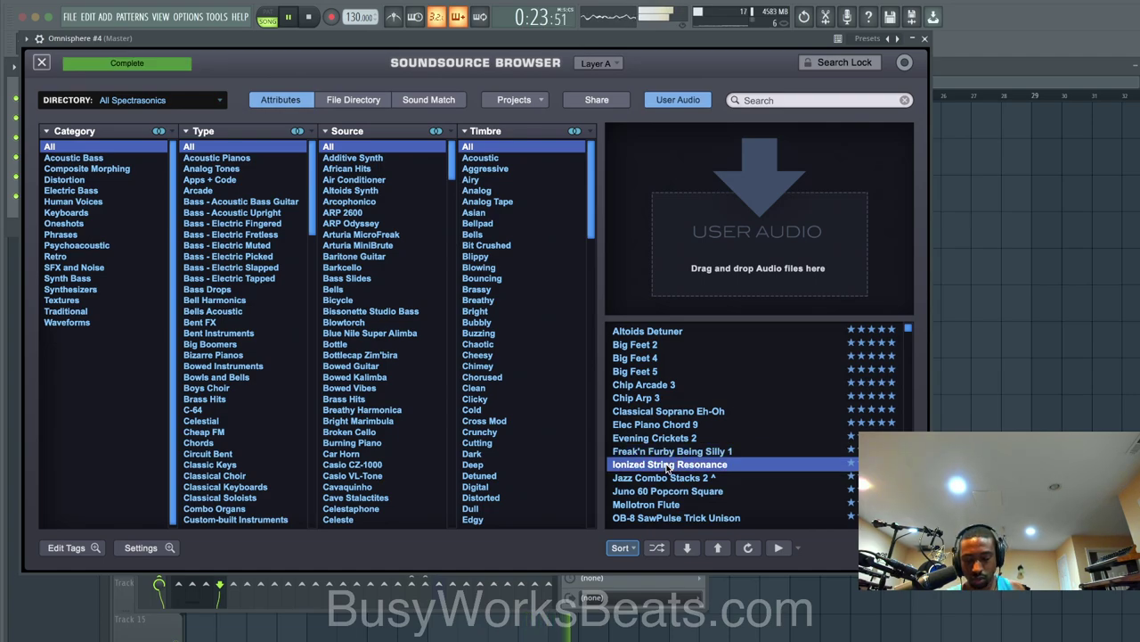
left_click(668, 479)
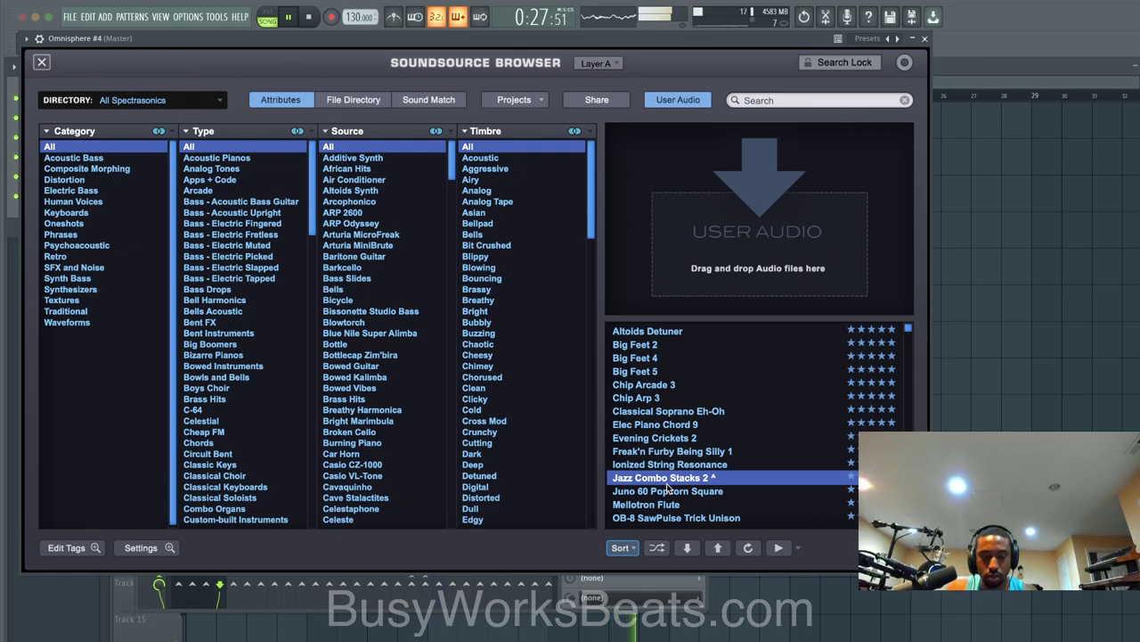
left_click(663, 505)
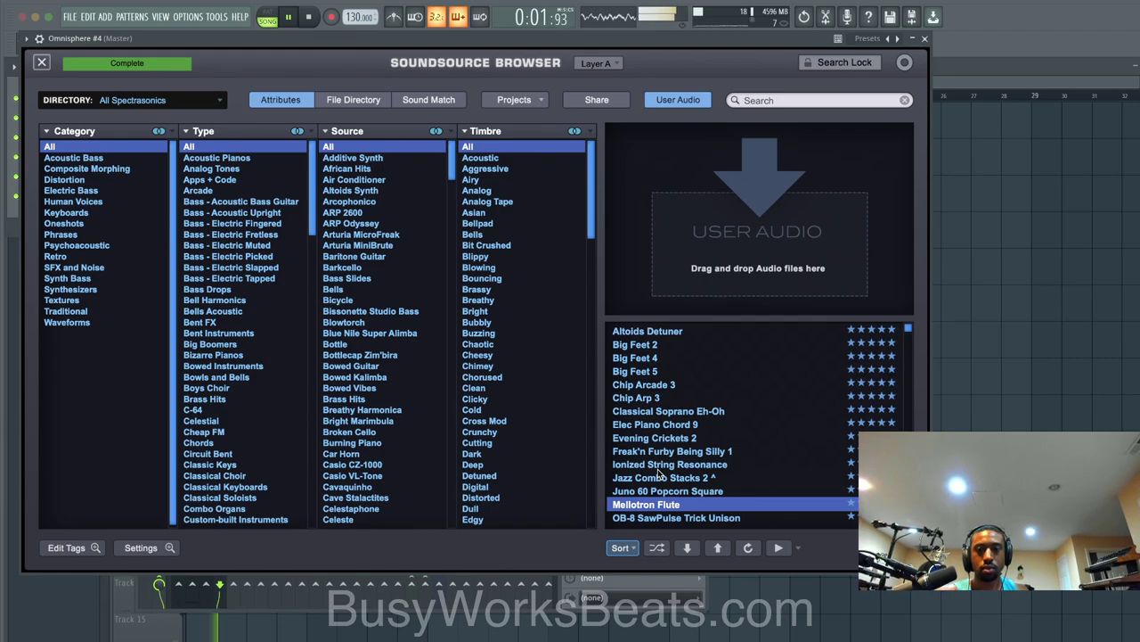
scroll(659, 475, "down", 1)
scroll(659, 466, "down", 2)
left_click(657, 477)
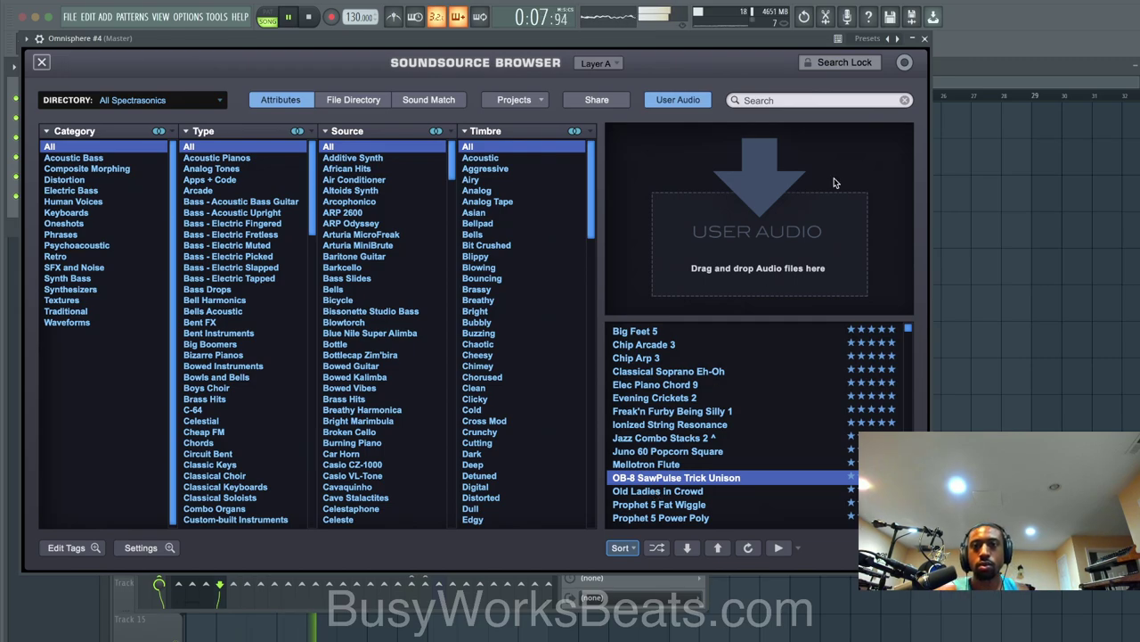
left_click(925, 39)
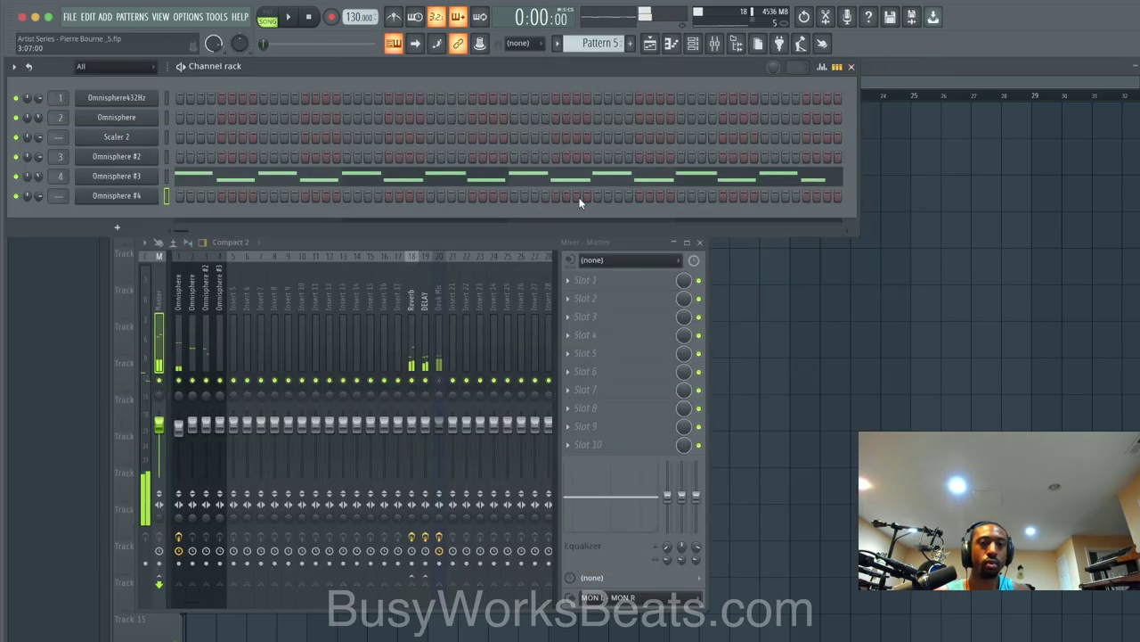
Step: Unmute the Desk Mic mixer track and dump the last 2 minutes of the score log into empty Pattern 6
left_click(629, 44)
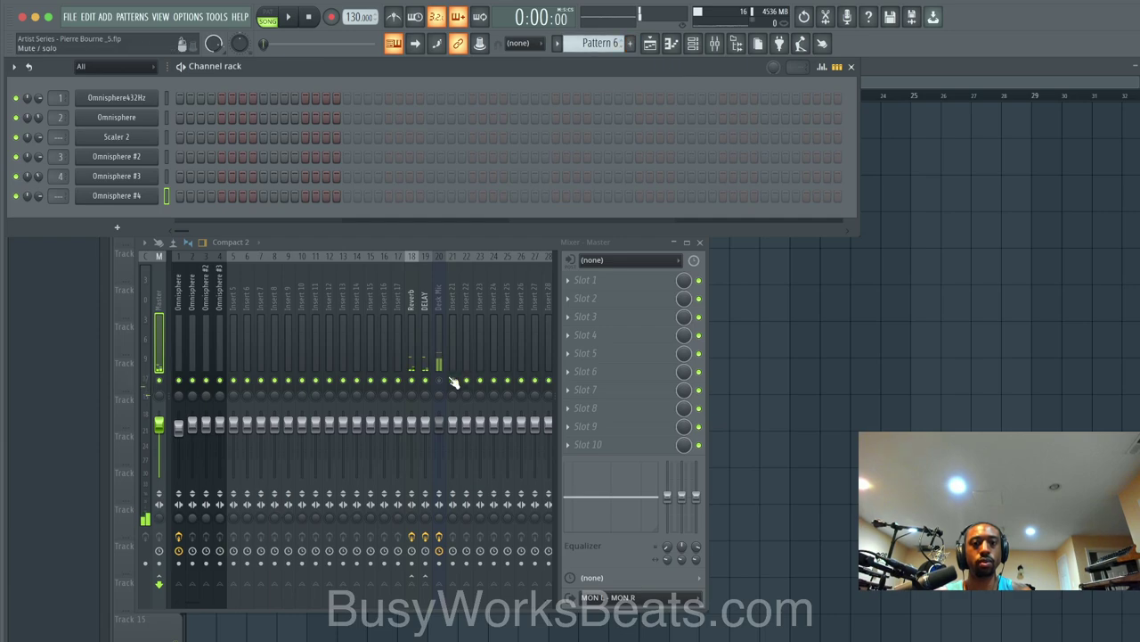
left_click(439, 381)
left_click(215, 17)
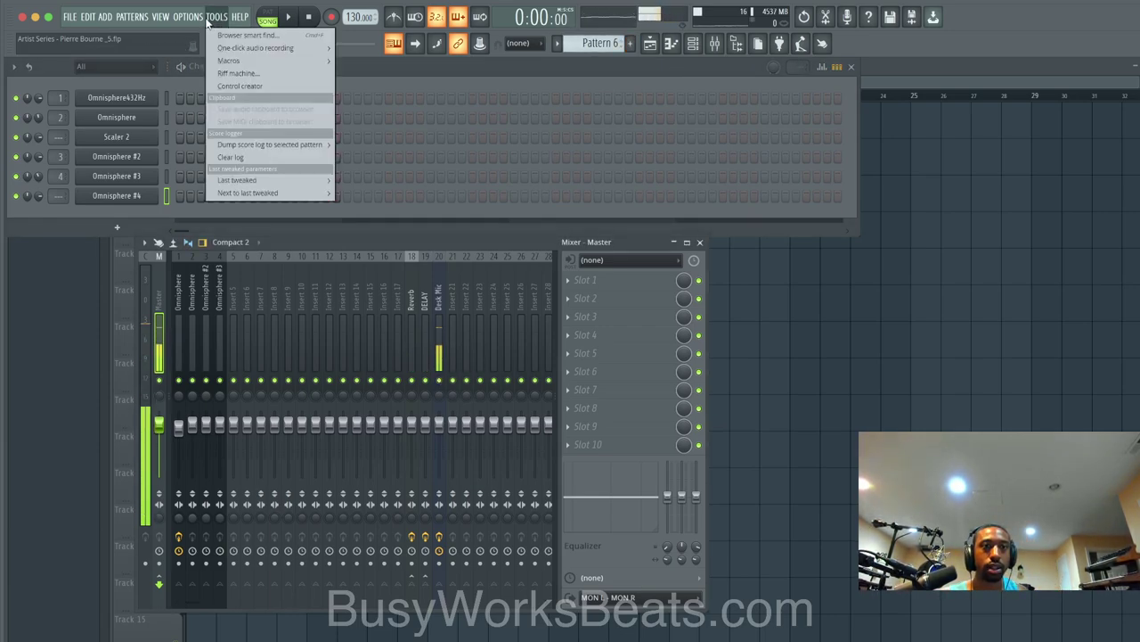
mouse_move(276, 145)
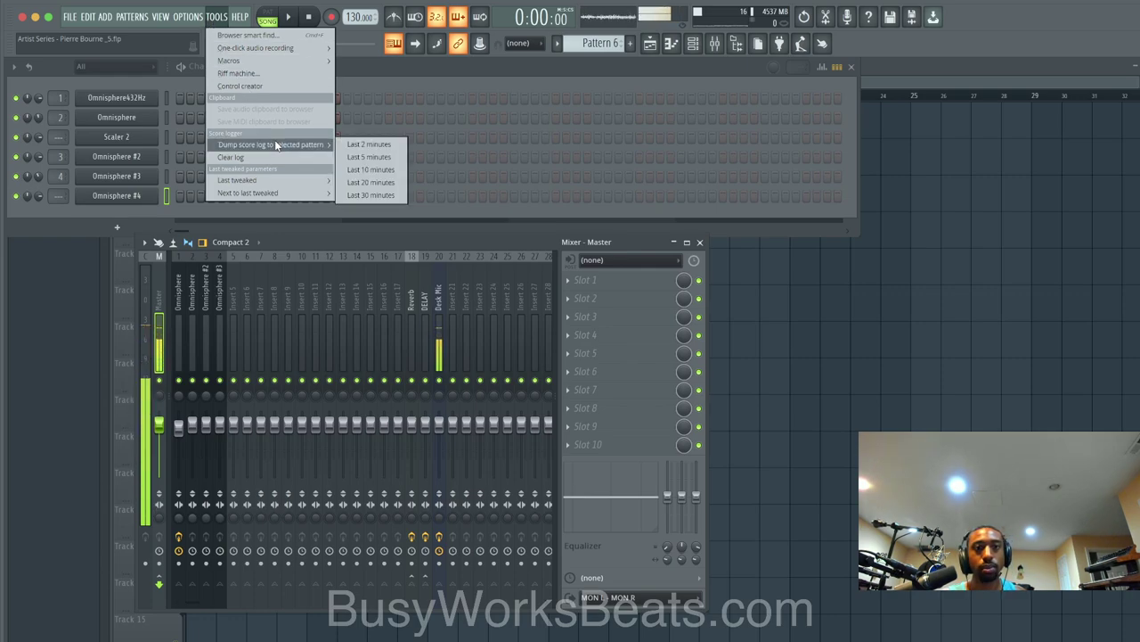
left_click(361, 145)
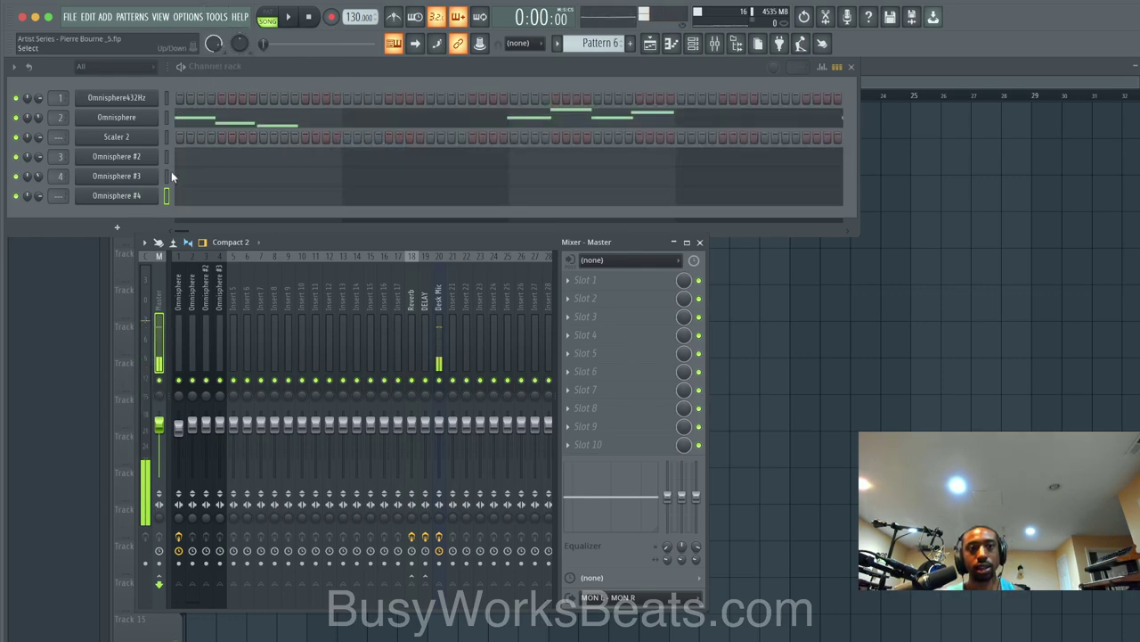
Step: Cut the dumped notes from every channel except Omnisphere #4 and open the remaining notes in the piano roll
left_click_drag(168, 177, 171, 81)
key("super+x")
left_click(199, 196)
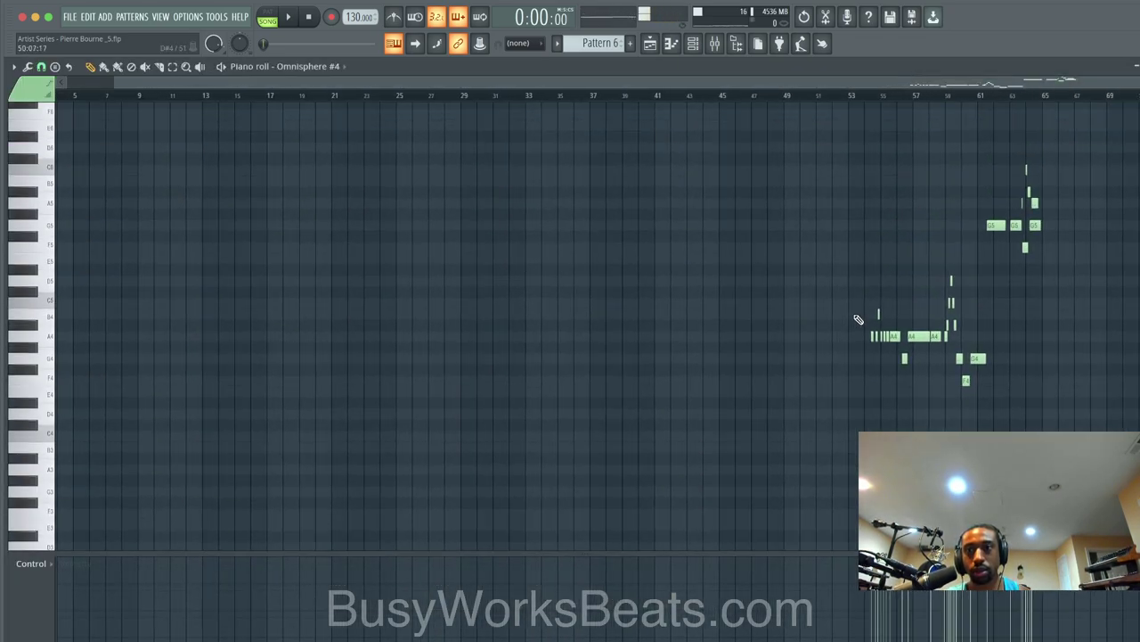
Step: Copy the G5 phrase around bars 61 to 65 of Omnisphere #4 into the piano roll of empty Pattern 7
left_click_drag(1056, 335, 984, 233)
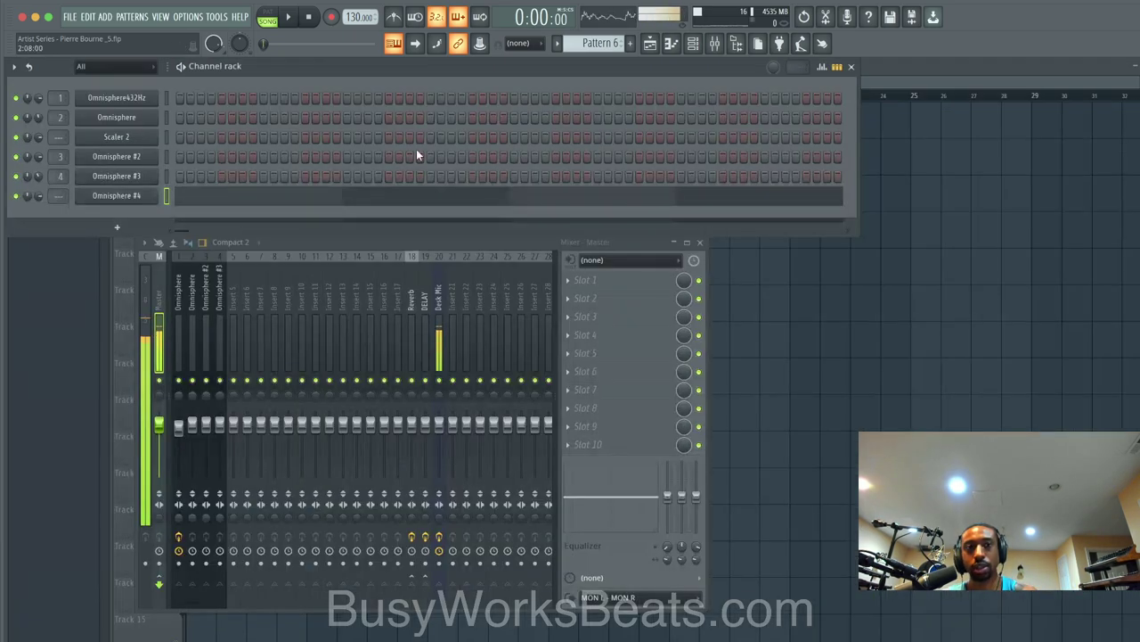
scroll(610, 44, "up", 1)
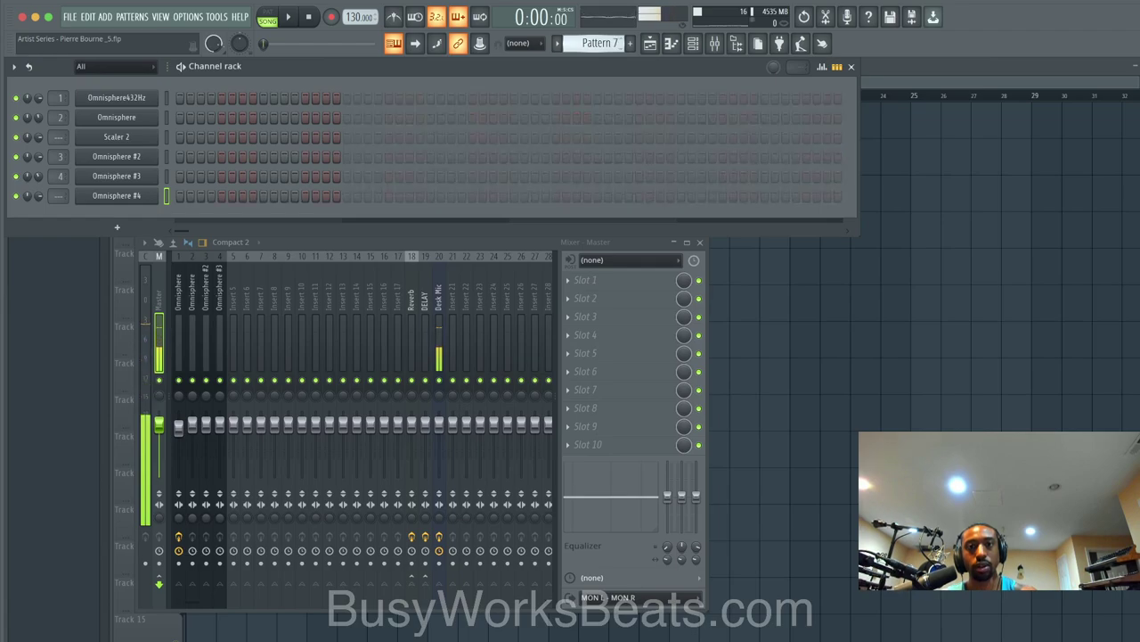
right_click(147, 196)
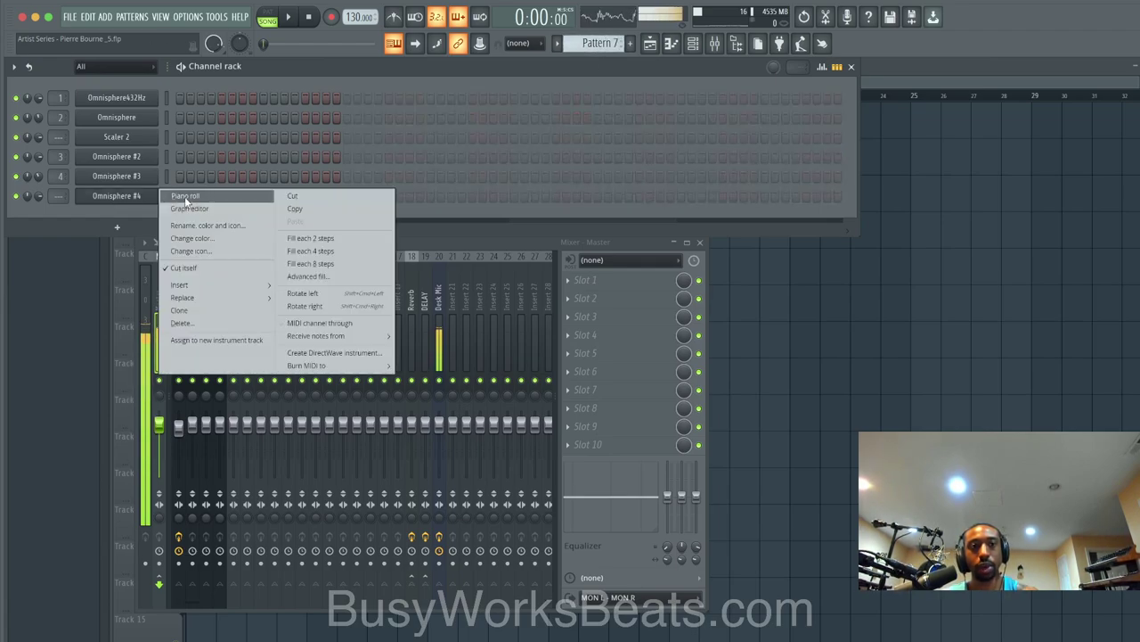
left_click(185, 196)
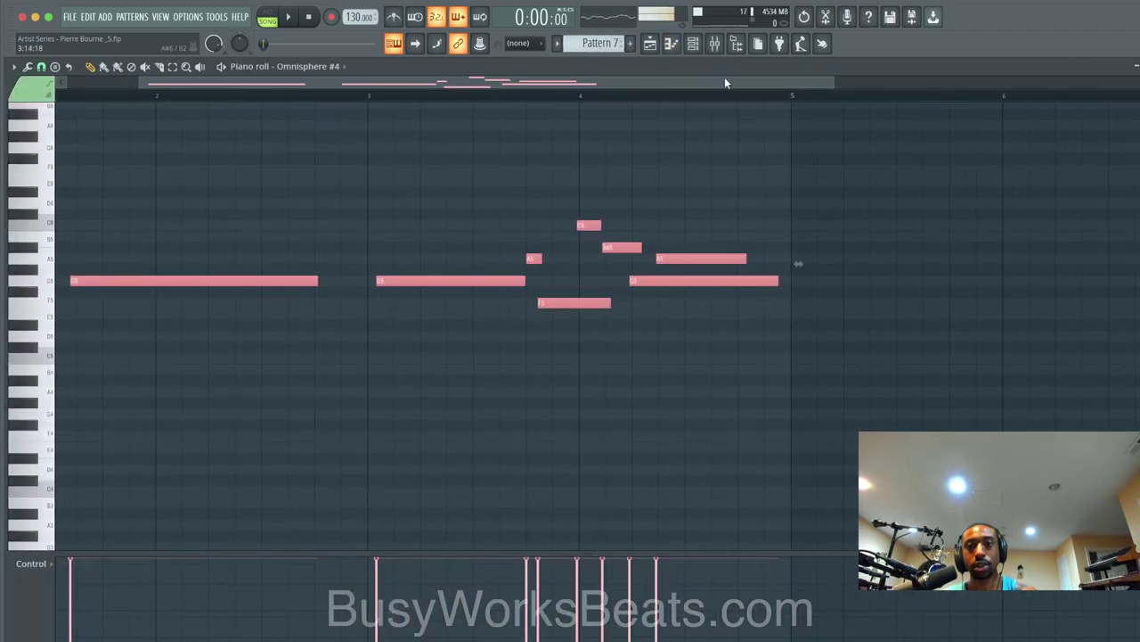
Step: Place the Pattern 7 clip at bar 1 of playlist Track 5 and play the arrangement
left_click(651, 43)
left_click_drag(333, 259, 133, 266)
key("space")
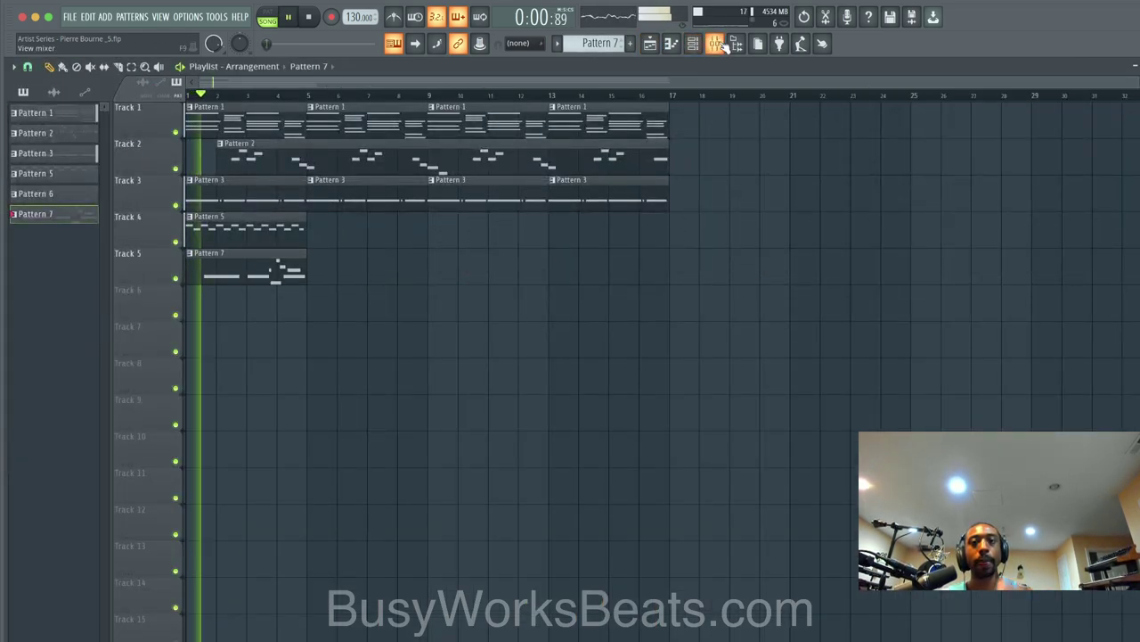
key("F9")
key("F9")
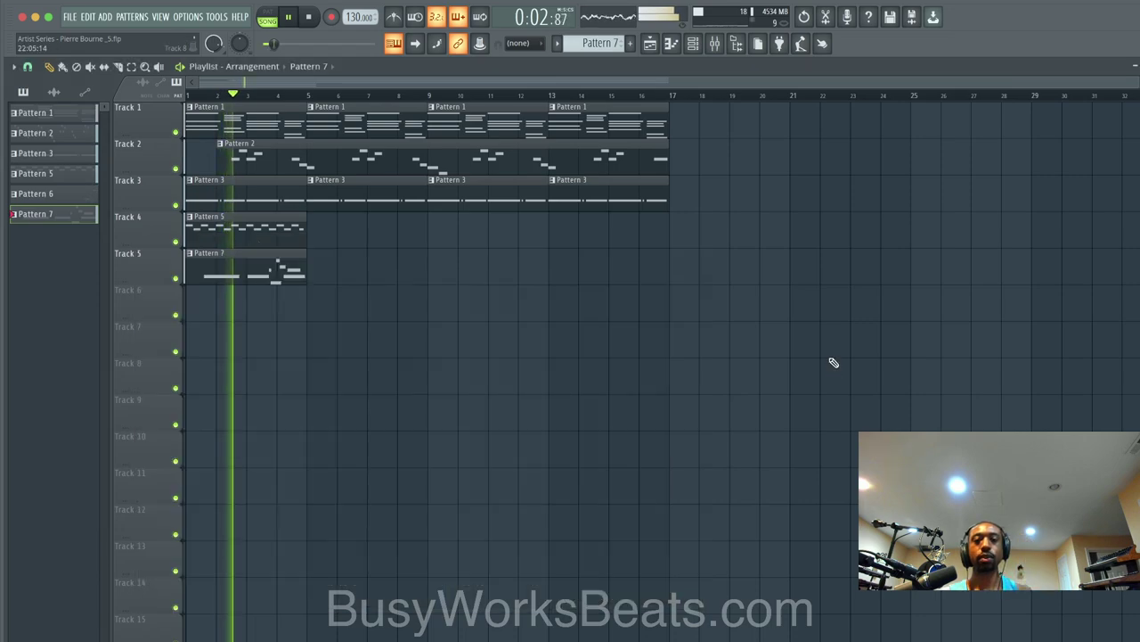
Step: Open the Pattern 7 clip's notes and delete the first long G5 note in bar 1
double_click(276, 276)
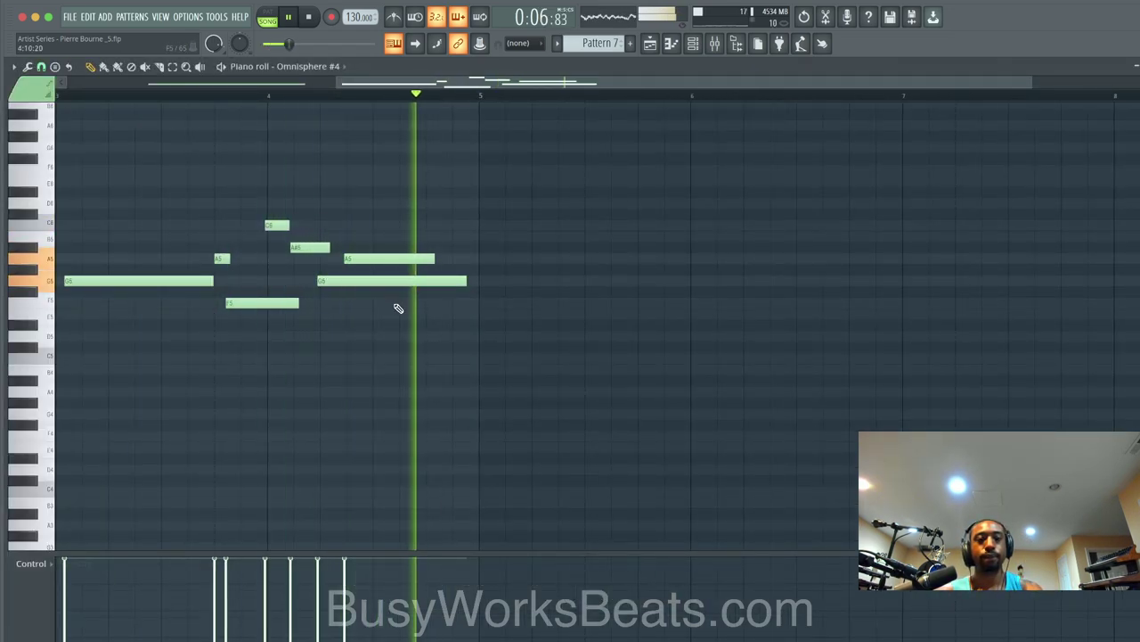
scroll(227, 293, "down", 4)
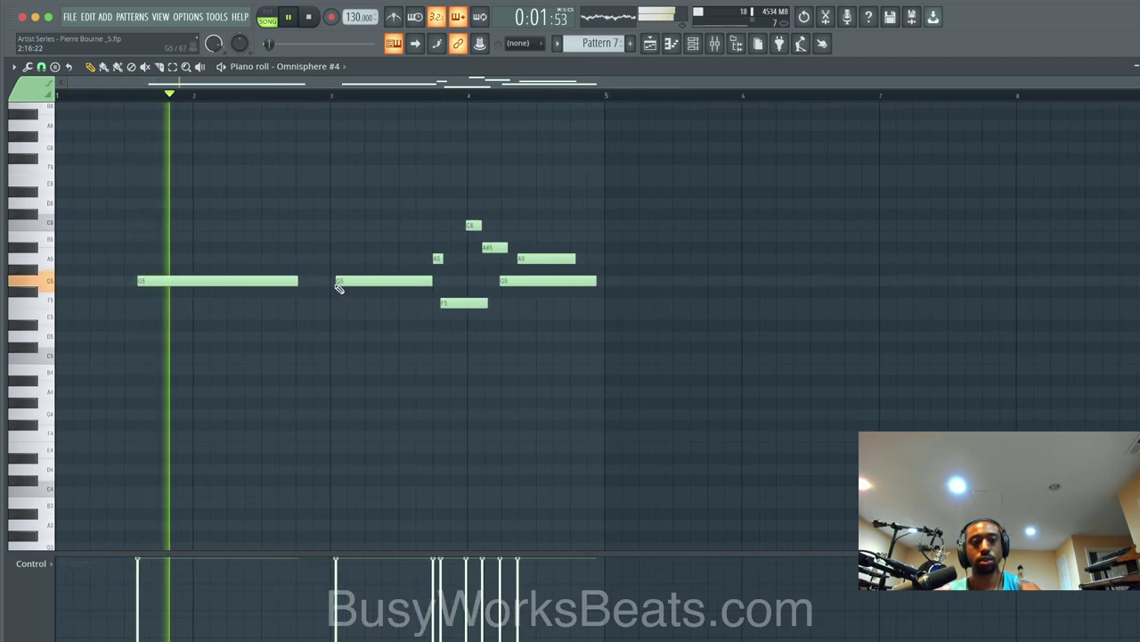
left_click_drag(356, 264, 265, 317)
key("Delete")
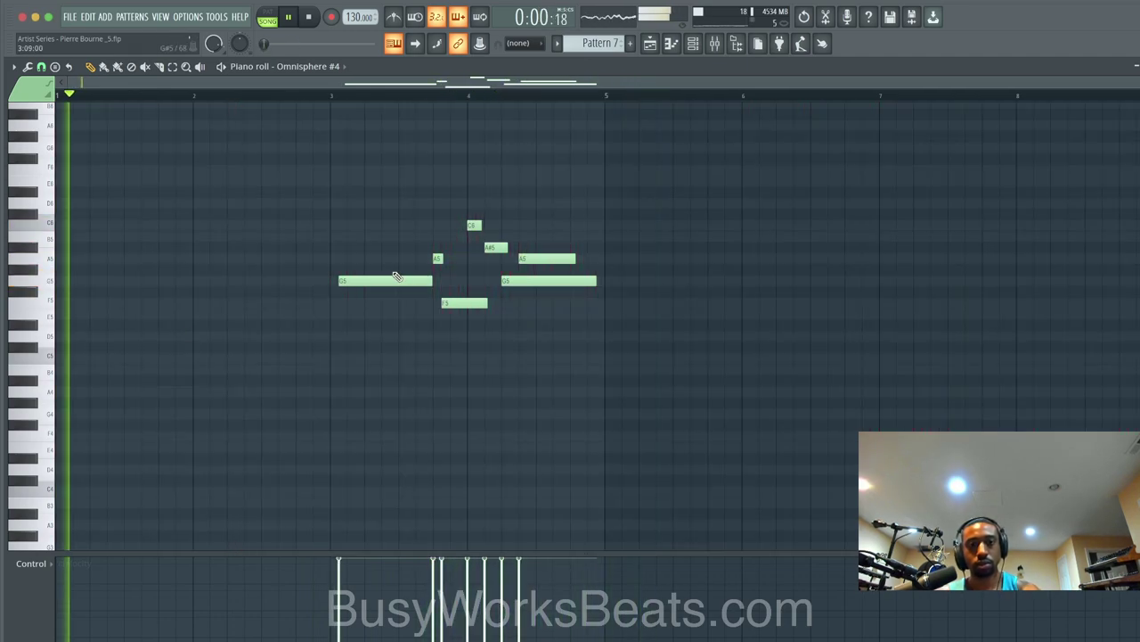
Step: Shift the remaining opening G5 note of Pattern 7 slightly earlier, onto the start of bar 3
left_click_drag(376, 280, 369, 280)
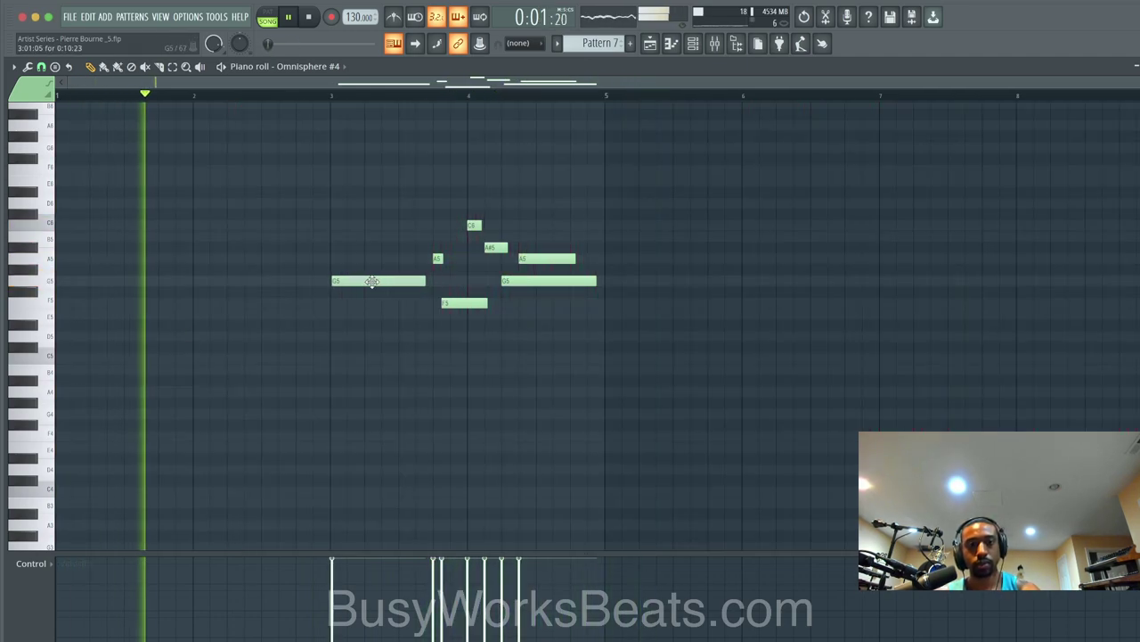
key("alt+q")
key("Escape")
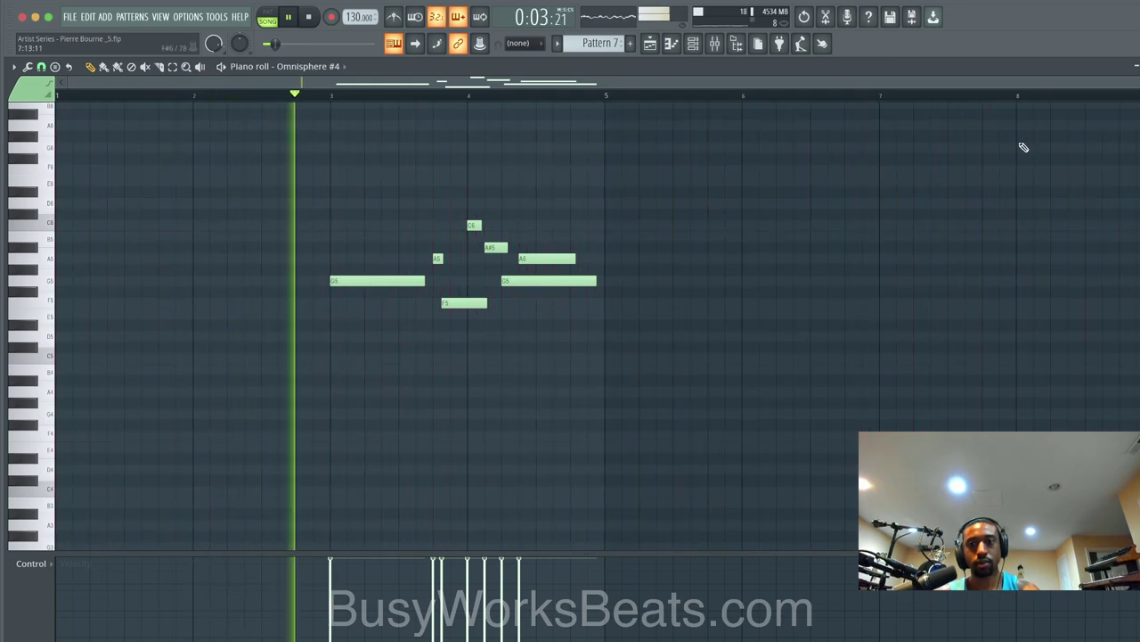
Step: Return to the playlist and copy the Pattern 7 clip to bar 9 on Track 5
key("Escape")
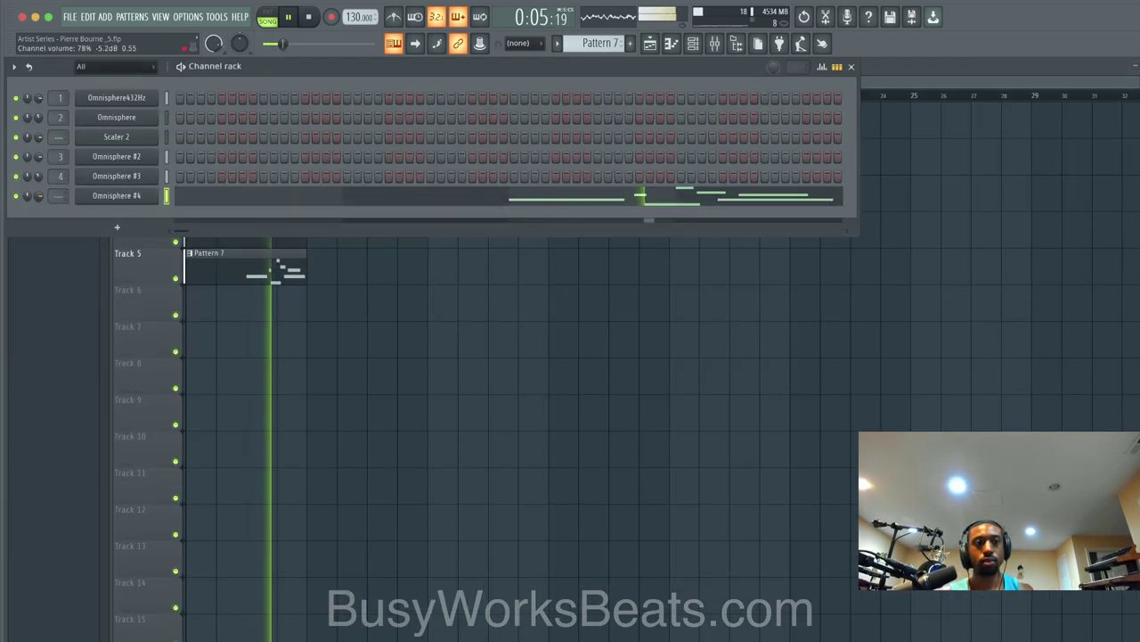
key("Escape")
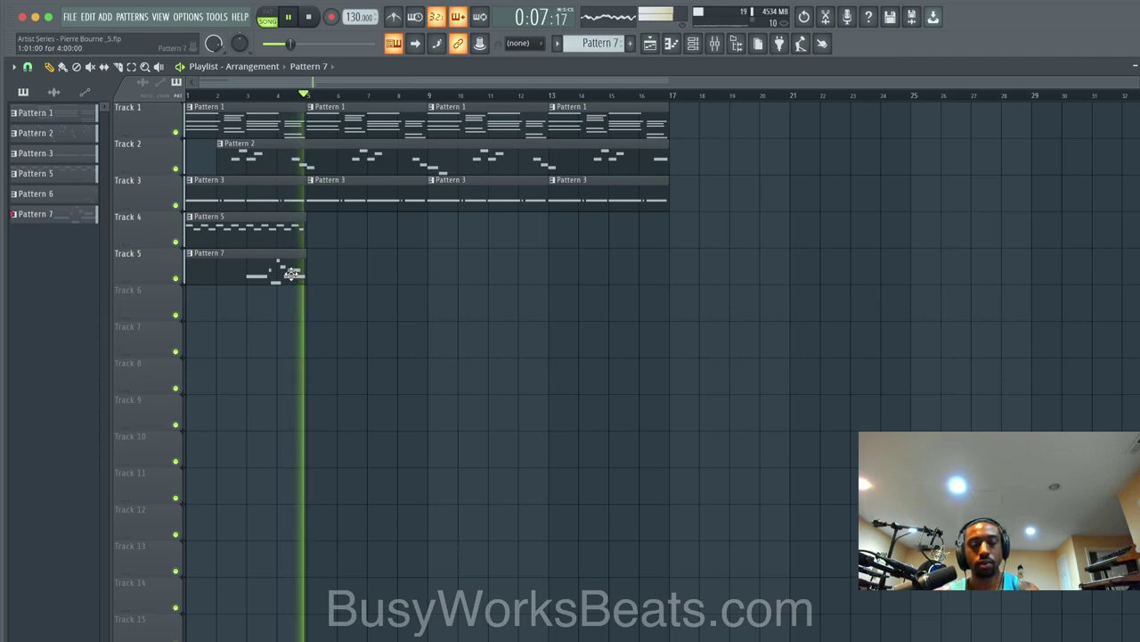
left_click_drag(267, 276, 513, 270)
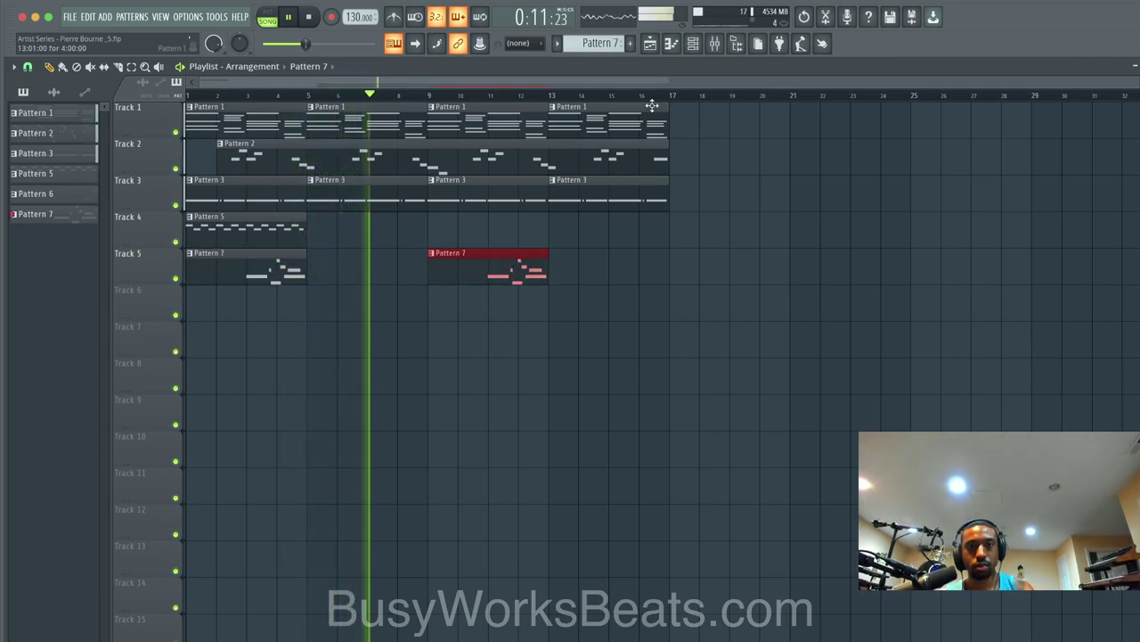
Step: Route the Omnisphere #4 channel to mixer track 5
key("F9")
left_click(443, 377)
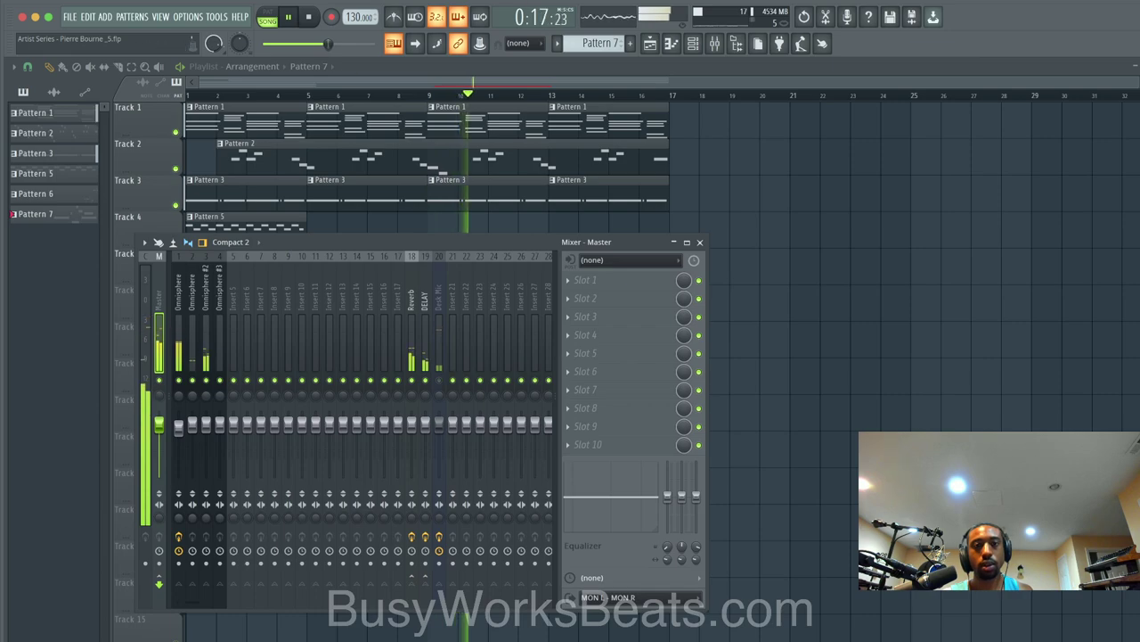
left_click(703, 47)
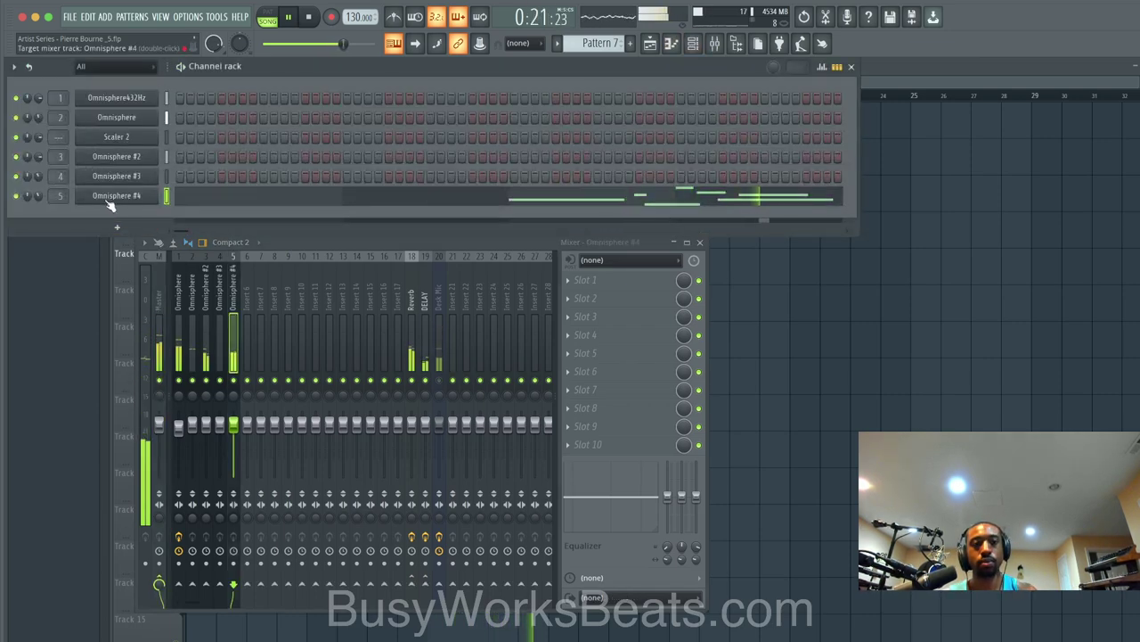
Step: Add a new Omnisphere channel, set layer A's oscillator to Sample and open its soundsource browser
left_click(117, 227)
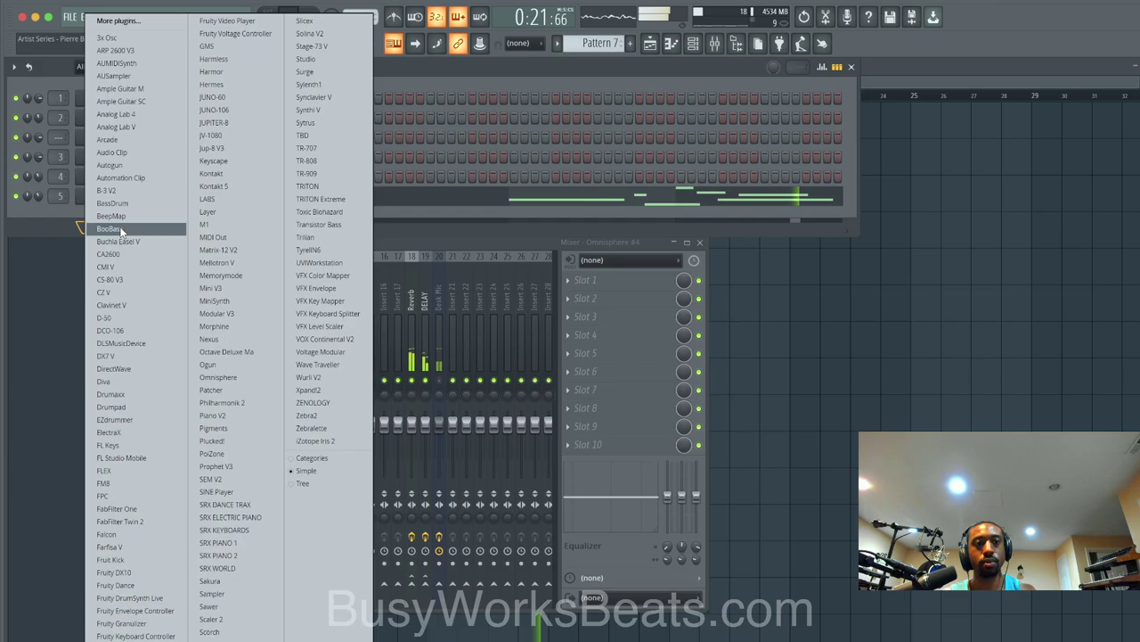
left_click(230, 377)
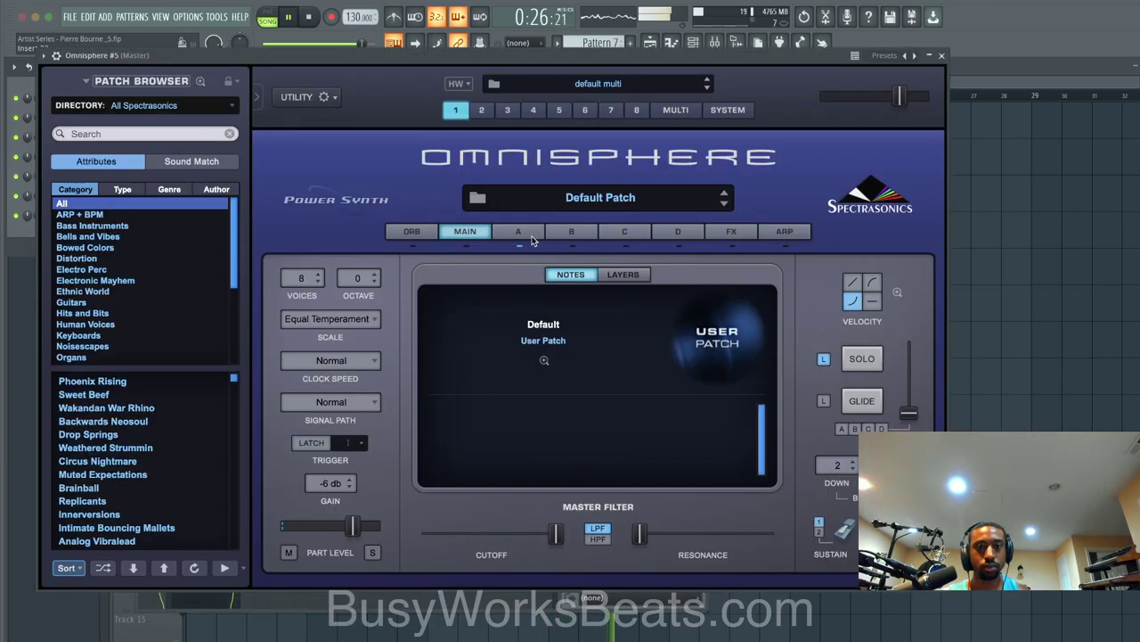
left_click(520, 232)
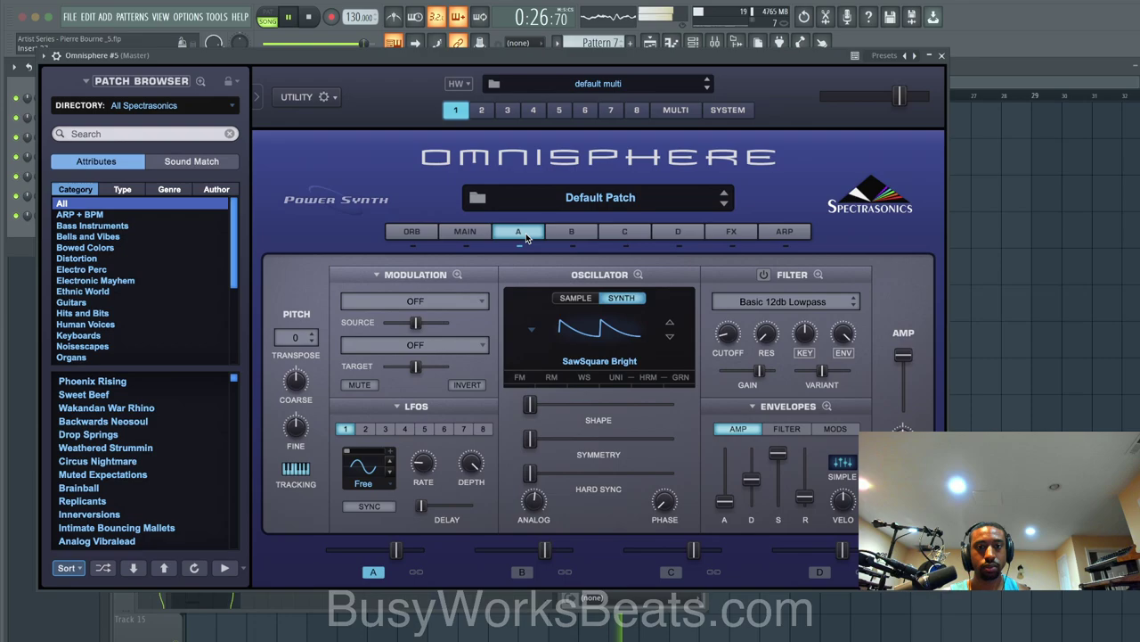
left_click(575, 299)
left_click(579, 331)
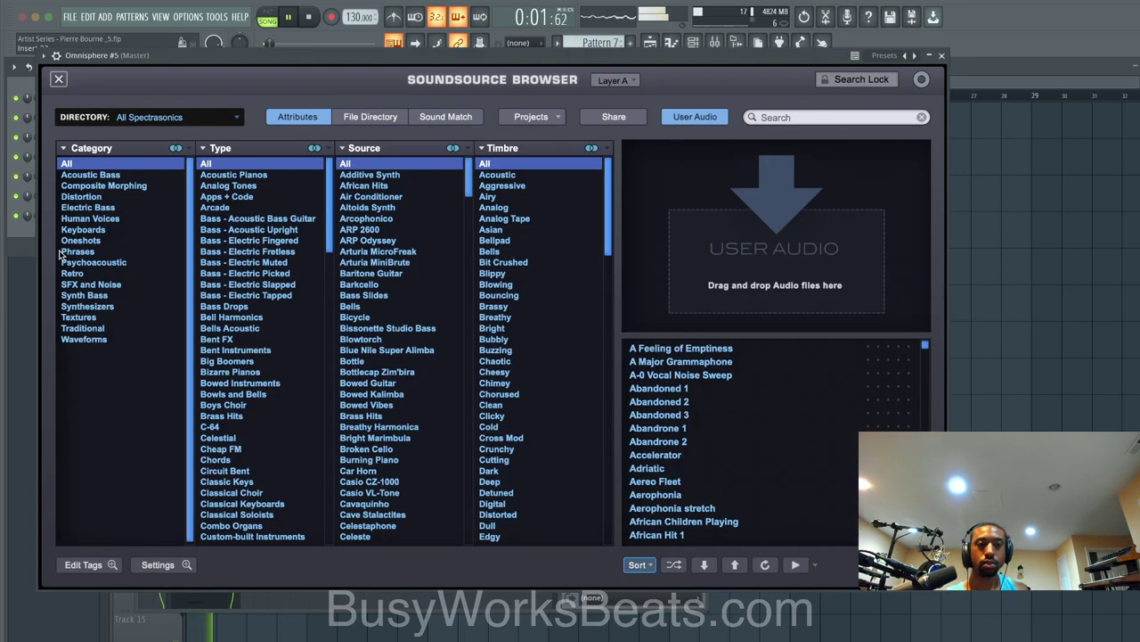
Step: Sort the soundsources by Ratings and audition top-rated ones from Altoids Detuner to Juno 60 Popcorn Square
left_click(638, 565)
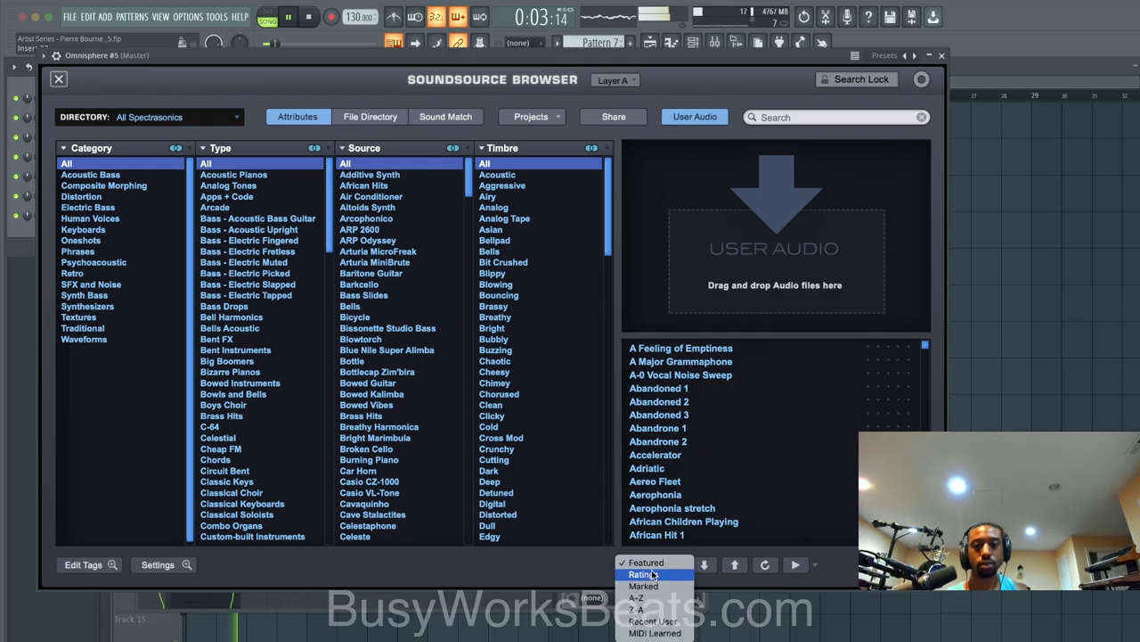
left_click(659, 591)
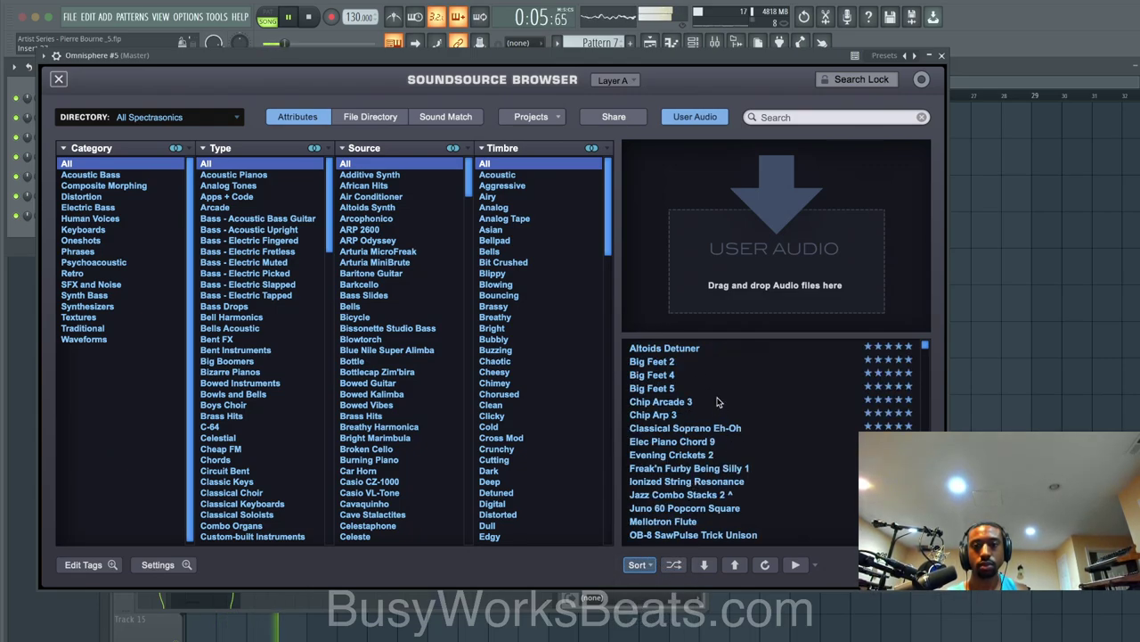
left_click(712, 355)
left_click(692, 415)
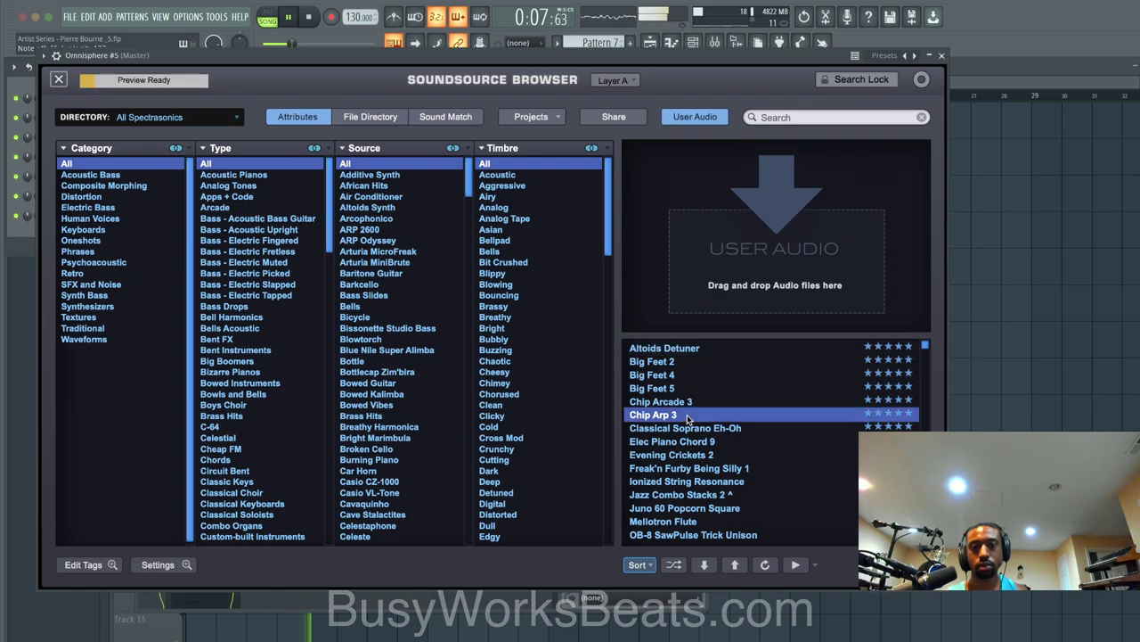
left_click(690, 440)
left_click(691, 469)
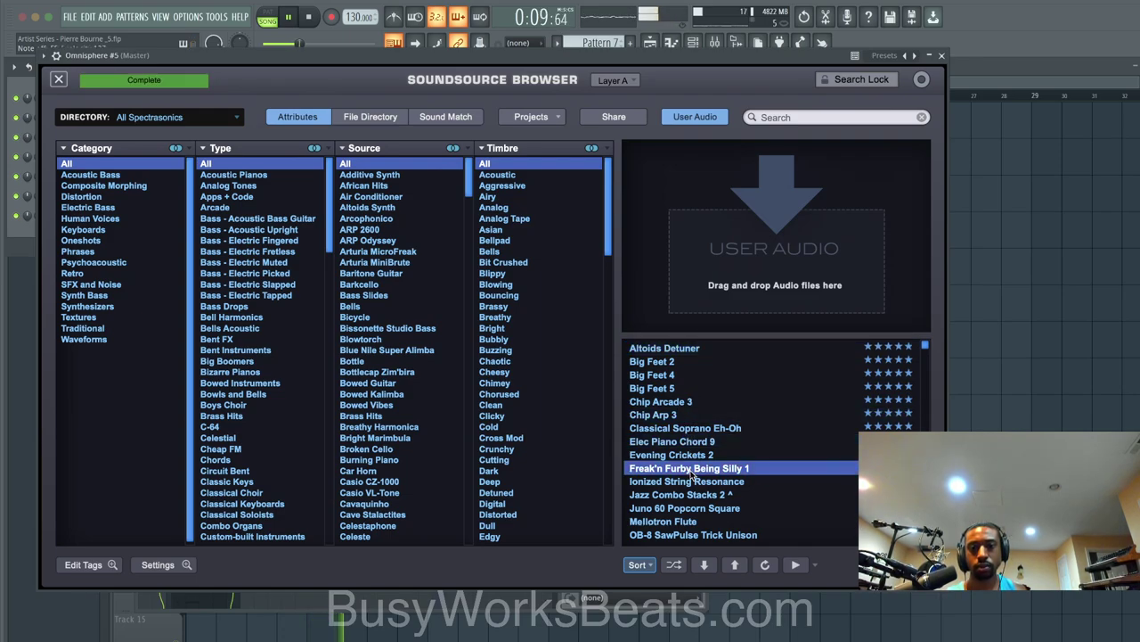
left_click(694, 481)
left_click(690, 508)
Step: Audition OB-8 SawPulse Trick Unison, Old Ladies in Crowd and Prophet 5 Power Poly among the top-rated soundsources
scroll(691, 508, "down", 2)
left_click(695, 465)
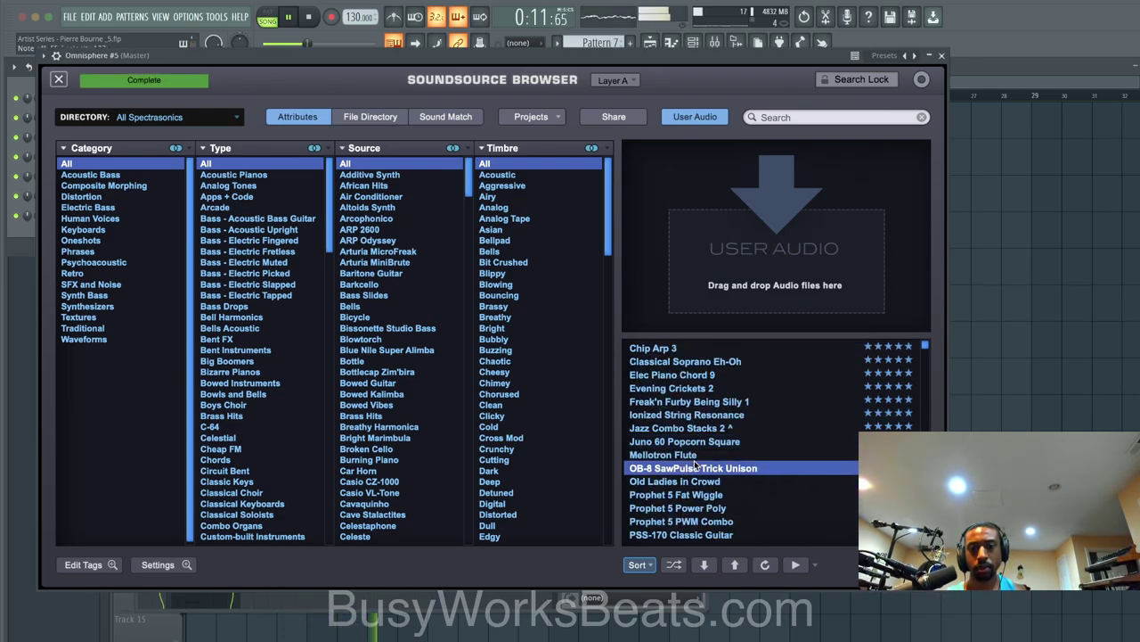
left_click(684, 492)
left_click(684, 484)
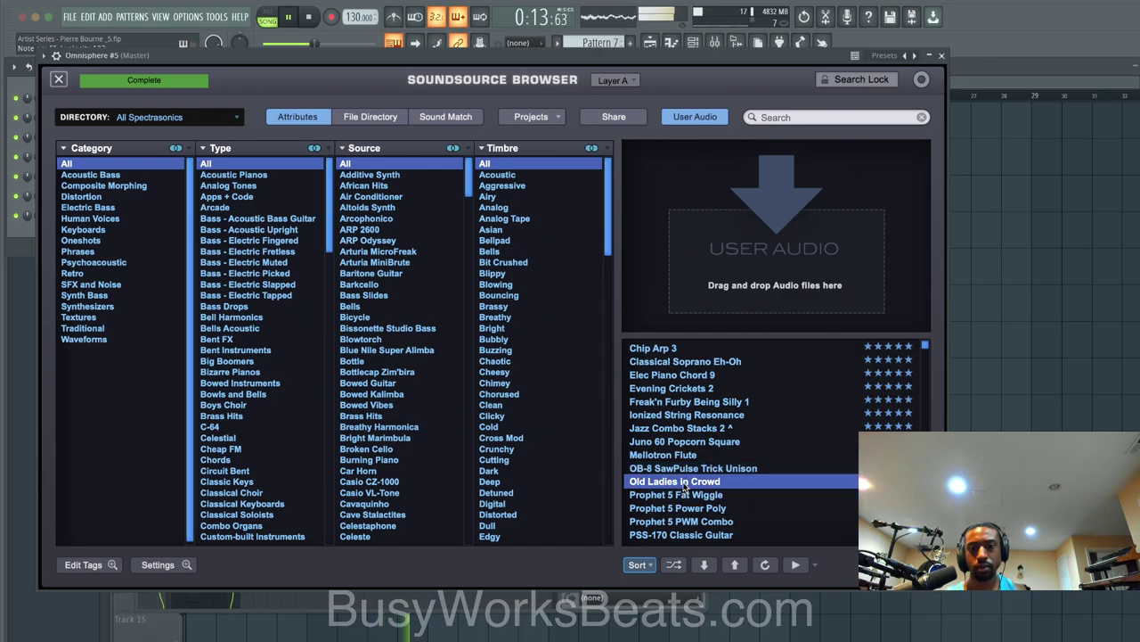
scroll(682, 499, "down", 1)
left_click(686, 497)
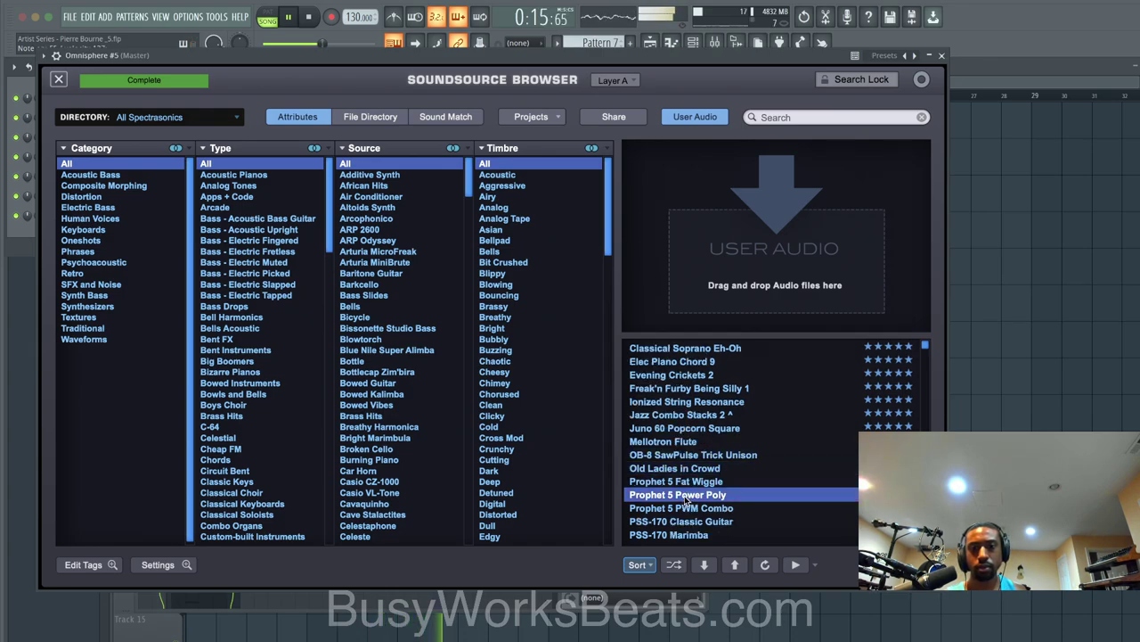
scroll(686, 501, "down", 5)
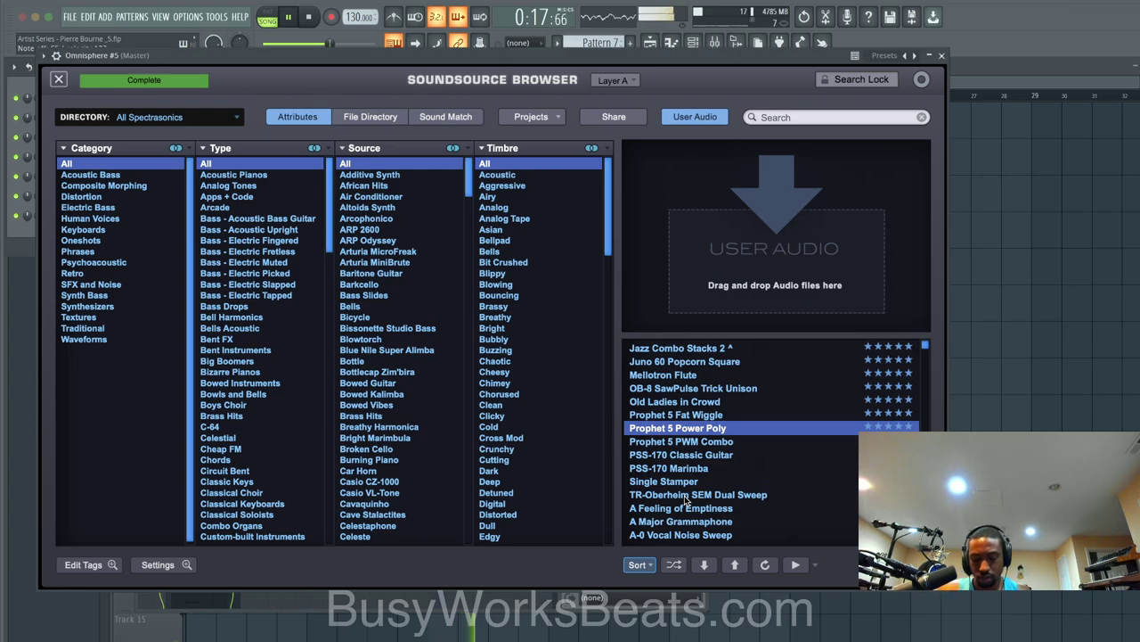
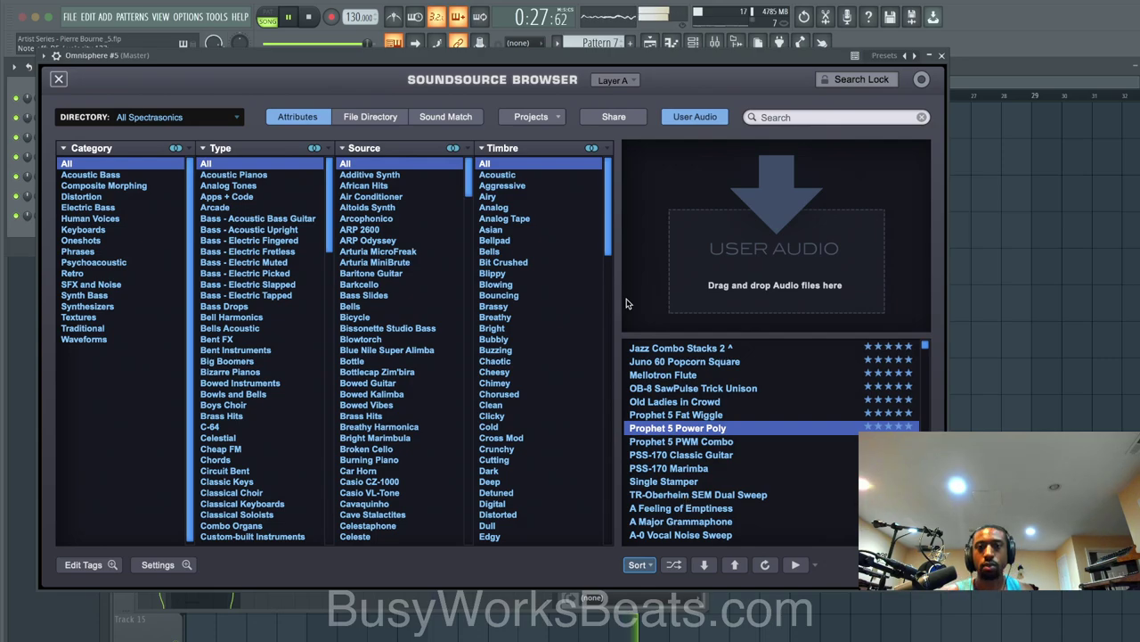
Step: Stop the song and arm recording of notes and automation with Pattern 8 selected
left_click(941, 56)
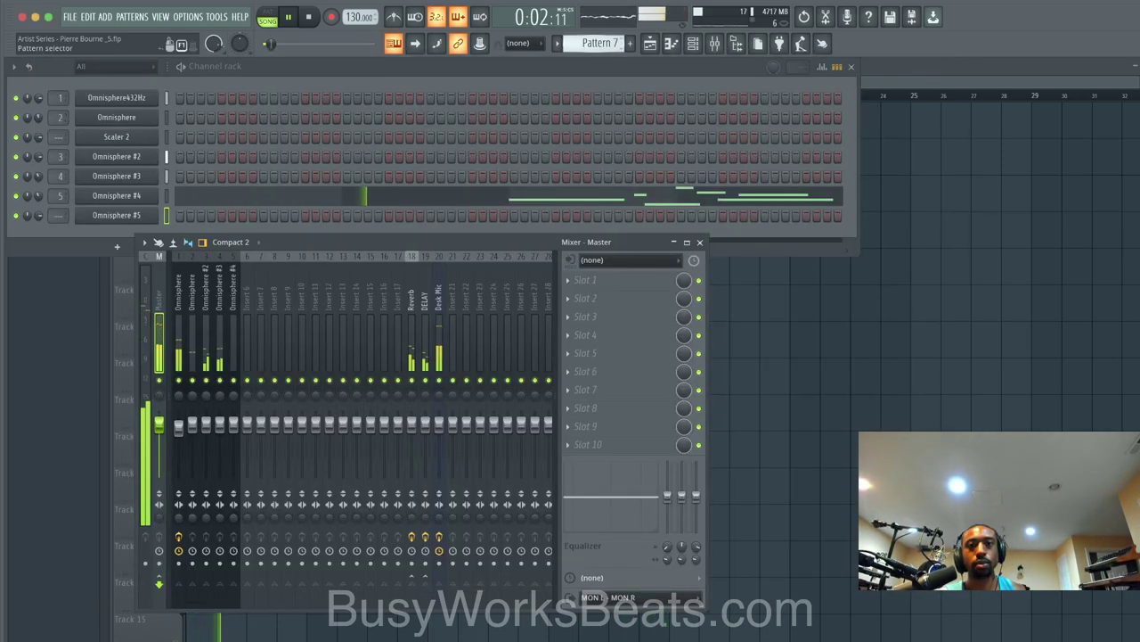
left_click(310, 18)
left_click(331, 17)
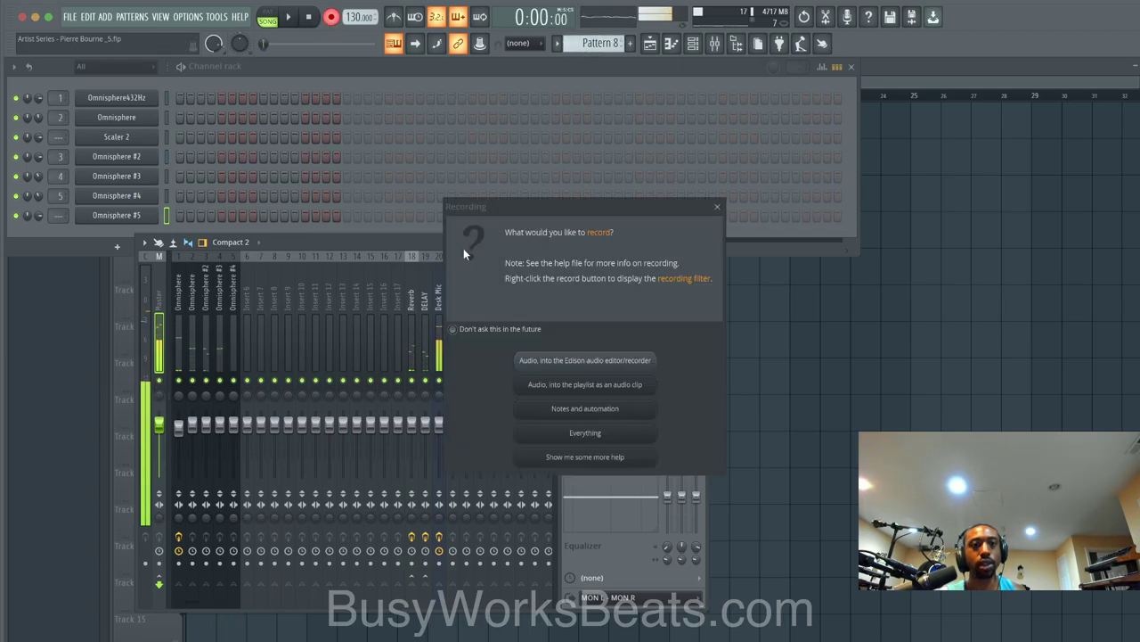
left_click(573, 386)
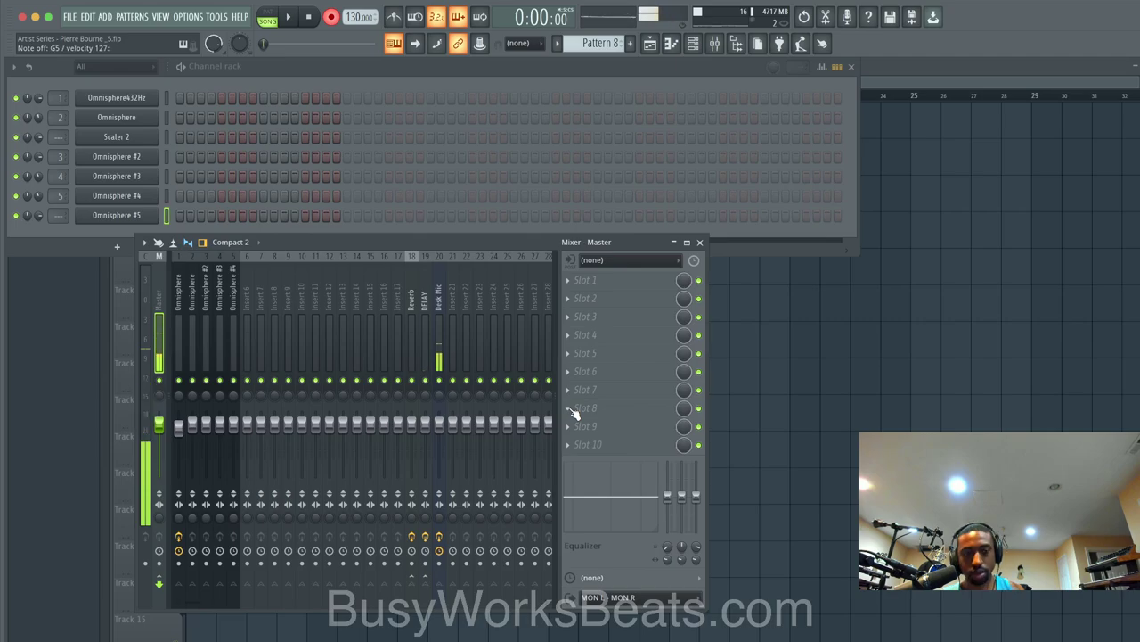
Step: On the main page of Omnisphere #5, turn on Solo and raise the glide amount slightly
left_click(116, 215)
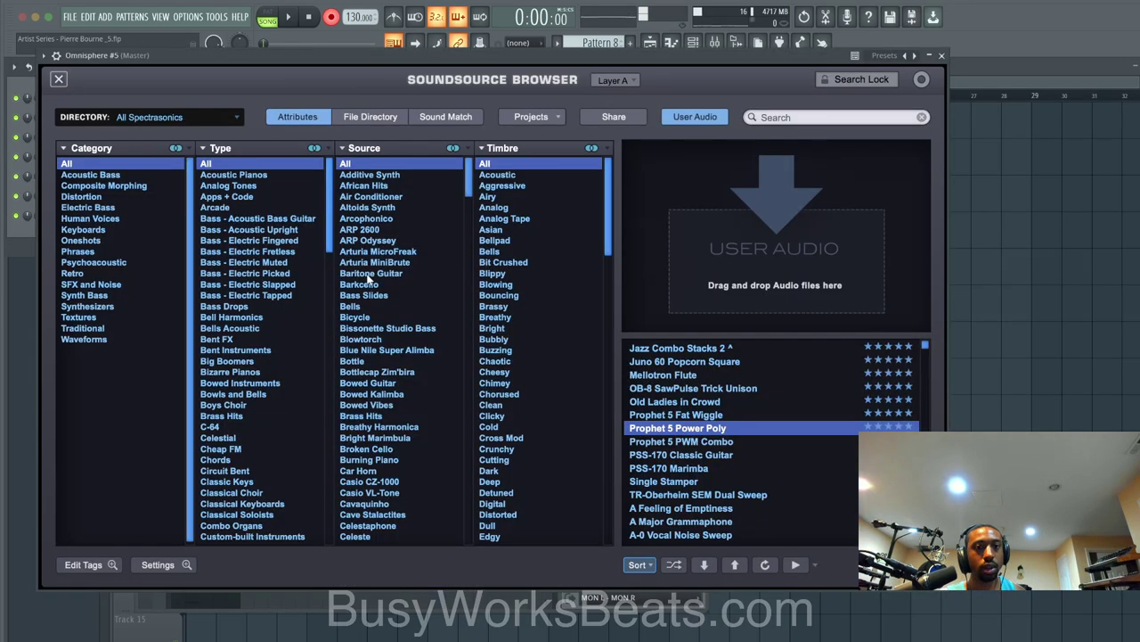
left_click(60, 80)
left_click(468, 230)
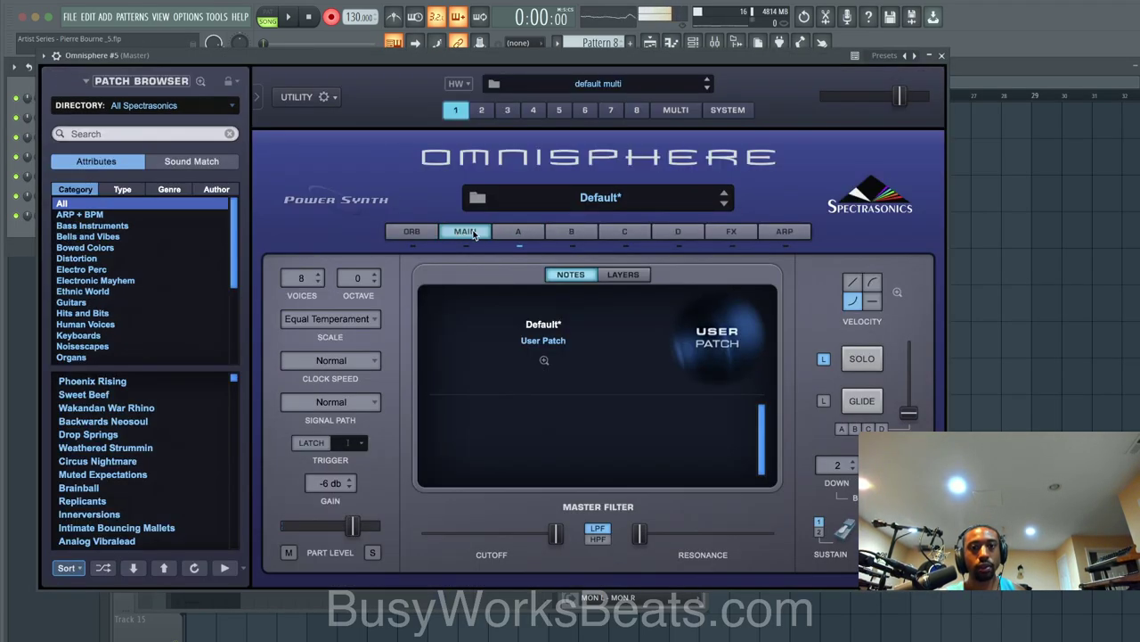
left_click(861, 357)
left_click_drag(908, 413, 910, 401)
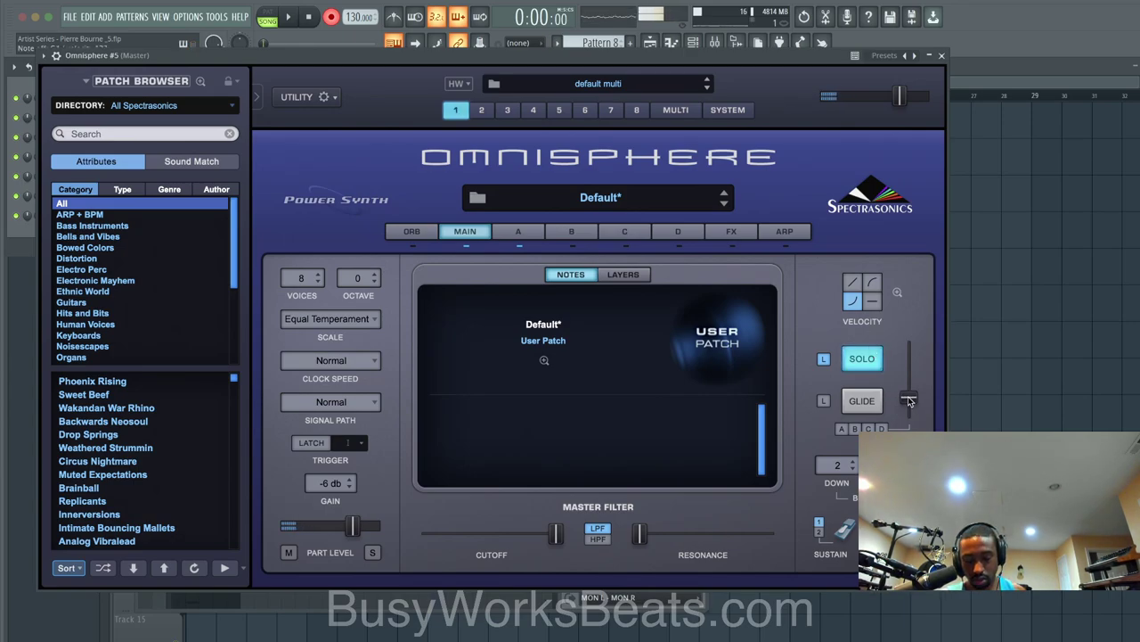
Step: Record an Omnisphere #5 part of long held notes into Pattern 8, disarm recording and play the song back
key("space")
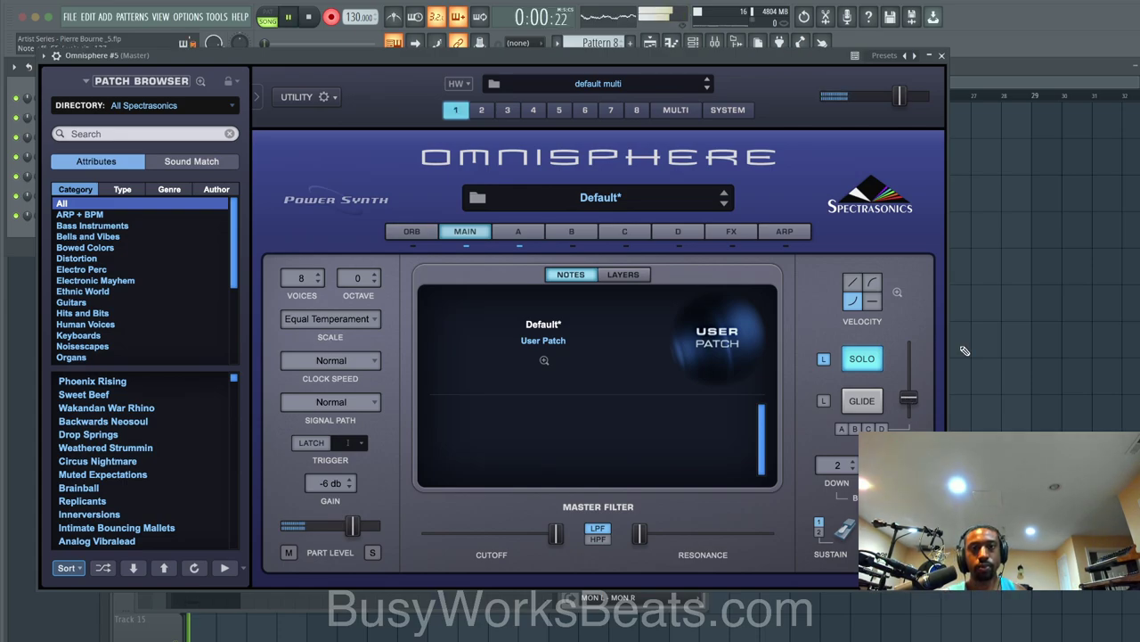
left_click(941, 56)
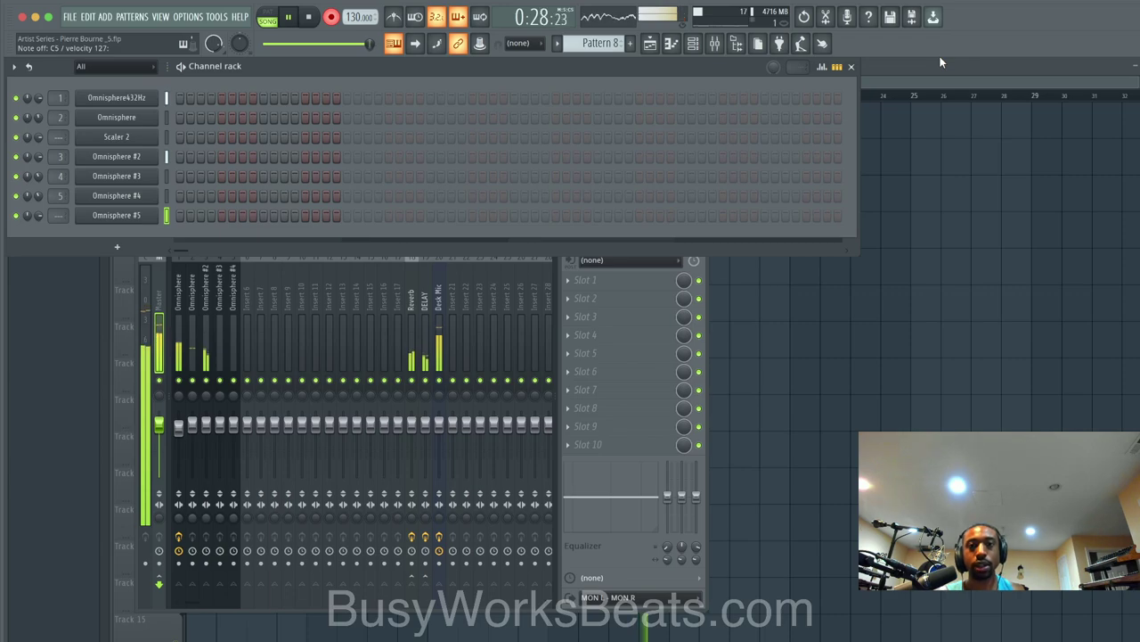
key("space")
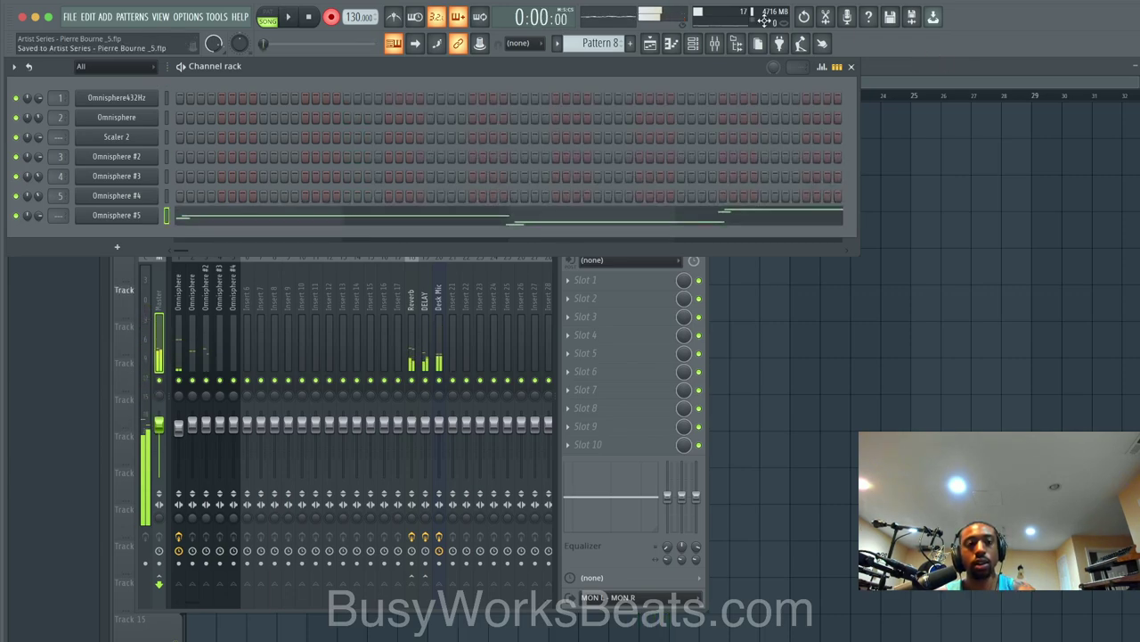
key("space")
left_click(333, 20)
key("space")
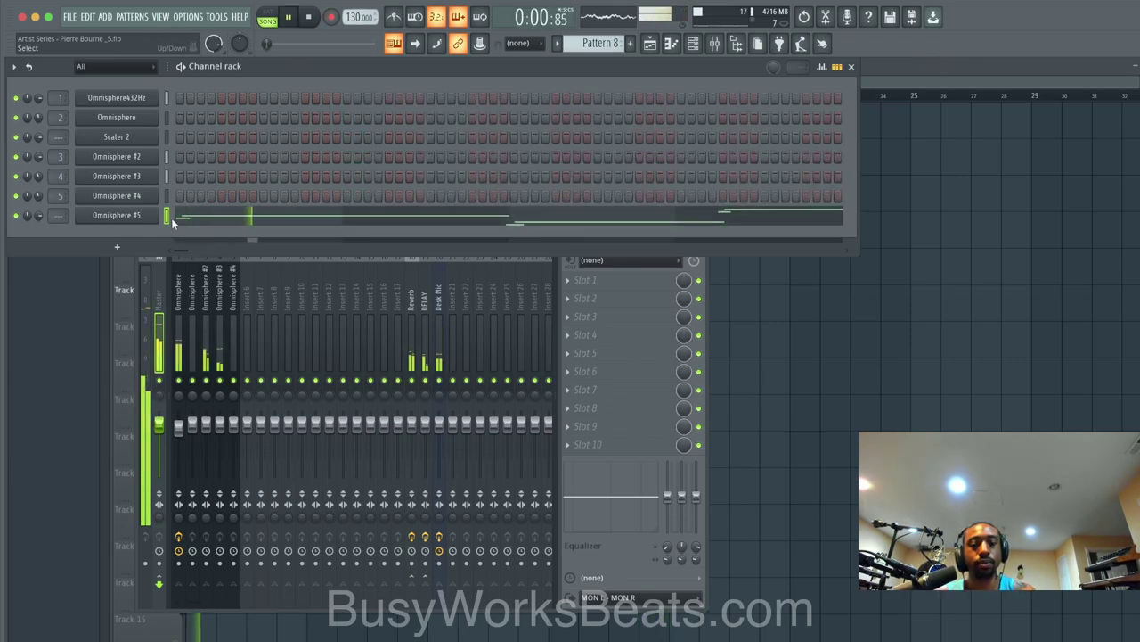
Step: Route the Omnisphere #5 channel to mixer track 6, and select the Omnisphere432Hz channel with its mixer track 1
key("ctrl+l")
left_click(167, 98)
left_click(180, 325)
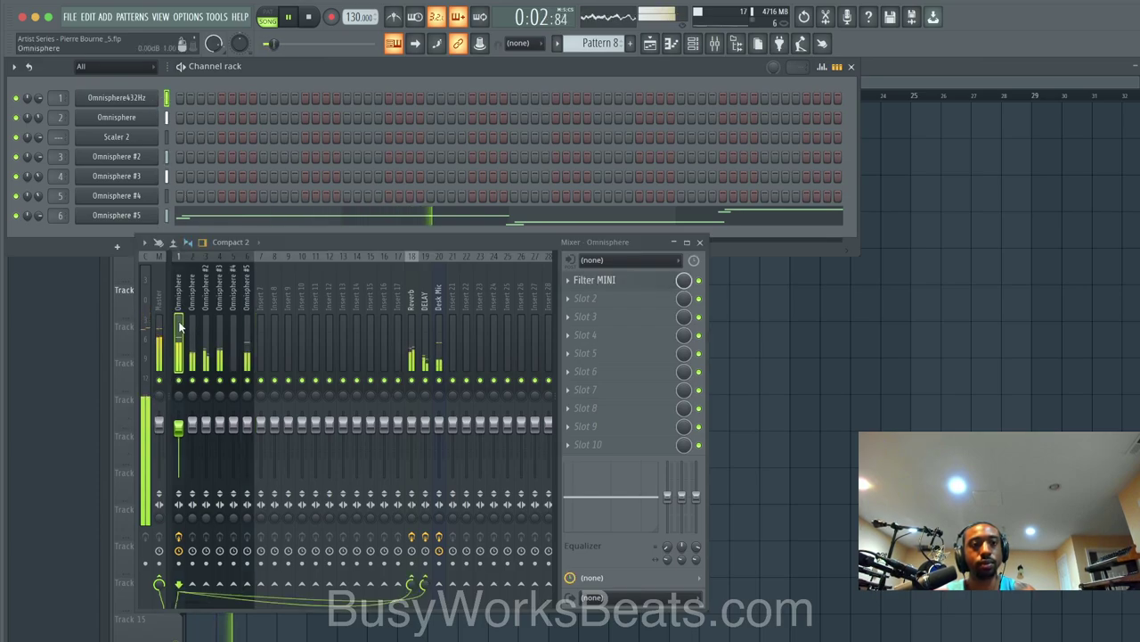
Step: Restart the song with mixer track 1 (Omnisphere) soloed and re-enable the Desk Mic track
key("space")
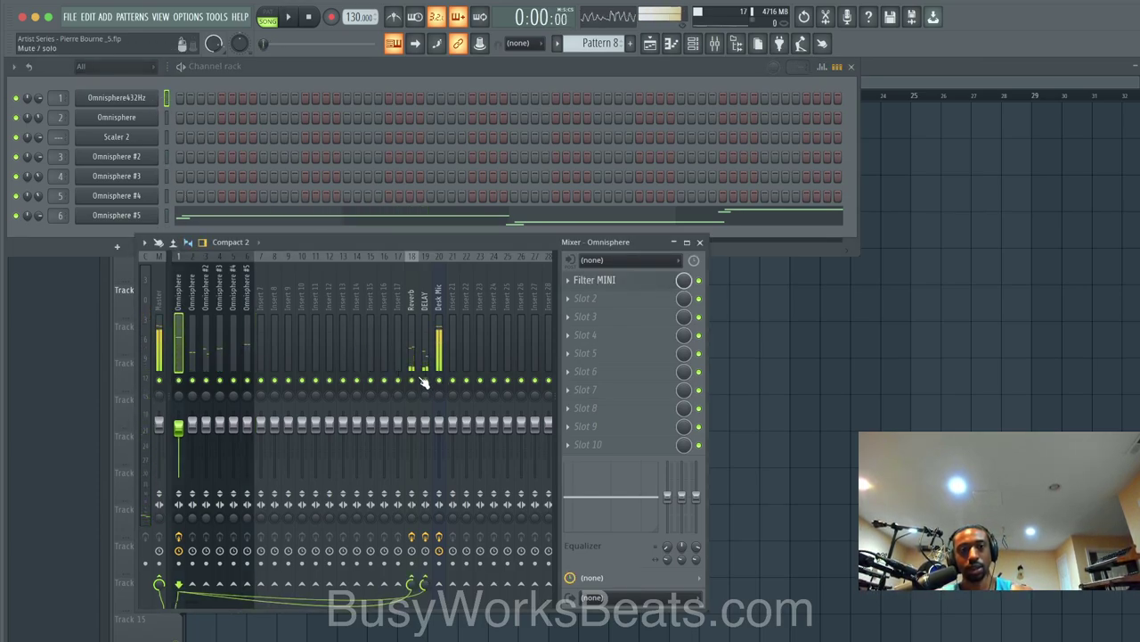
key("space")
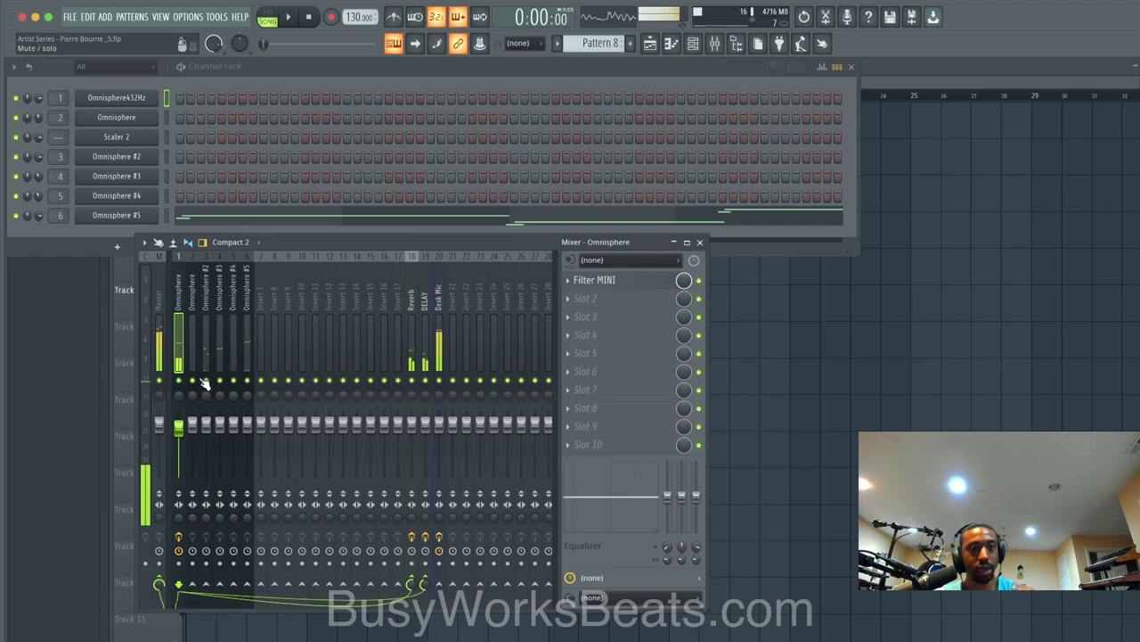
right_click(179, 381)
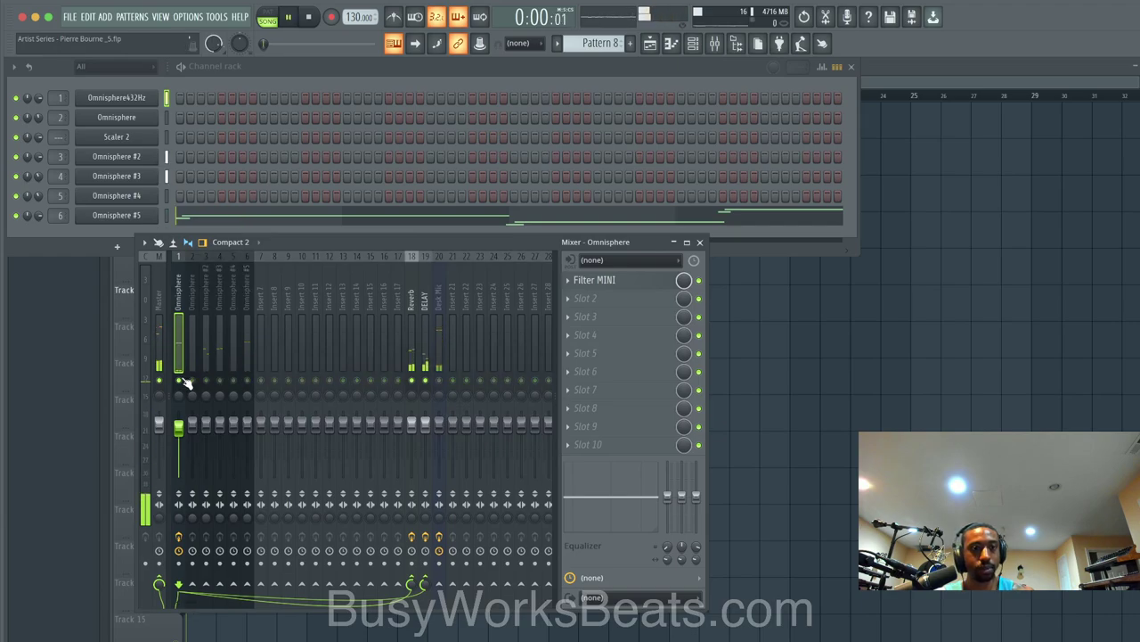
left_click(439, 382)
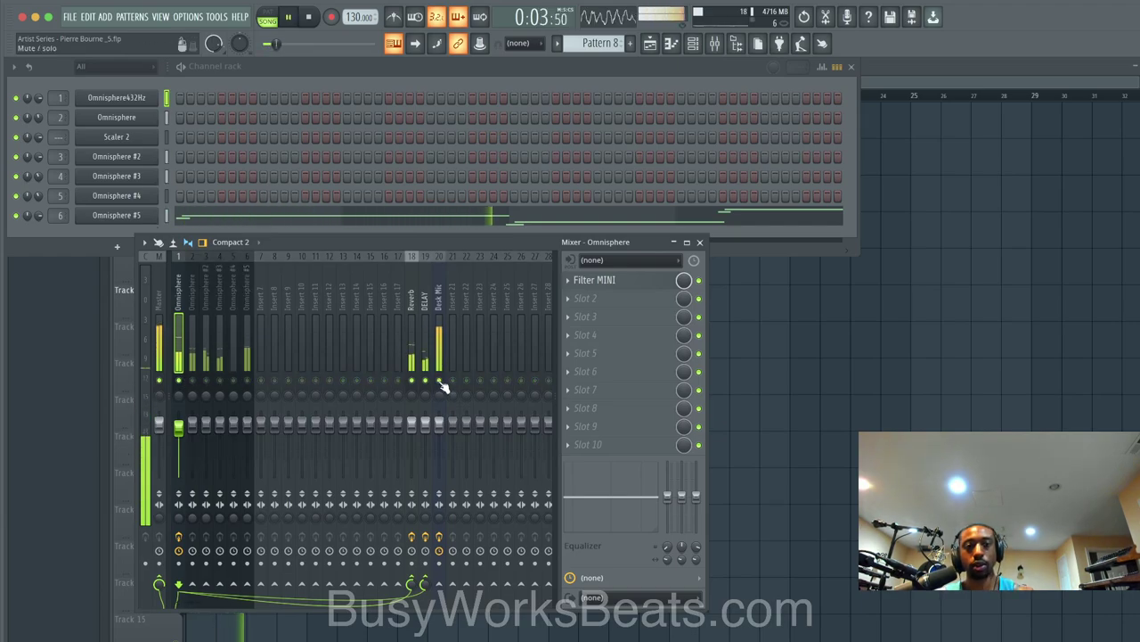
Step: In Filter MINI on mixer track 1, set Seq>Cutoff to 0.360, sequencer step 3 to 0.680 and step 4 to 0.344
left_click(595, 280)
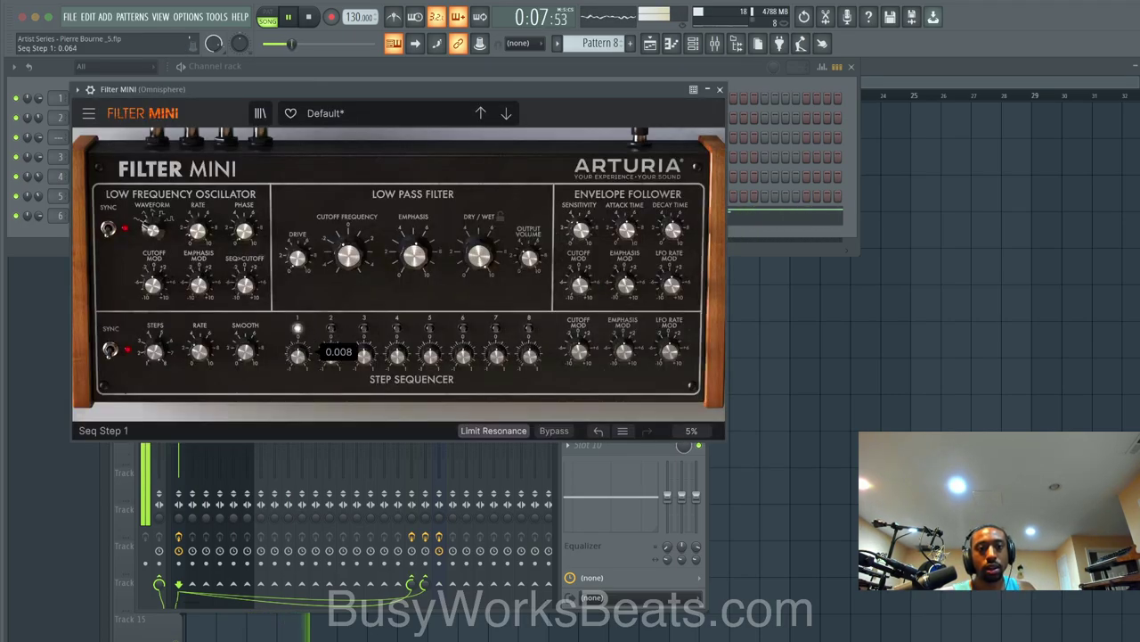
left_click_drag(245, 287, 245, 282)
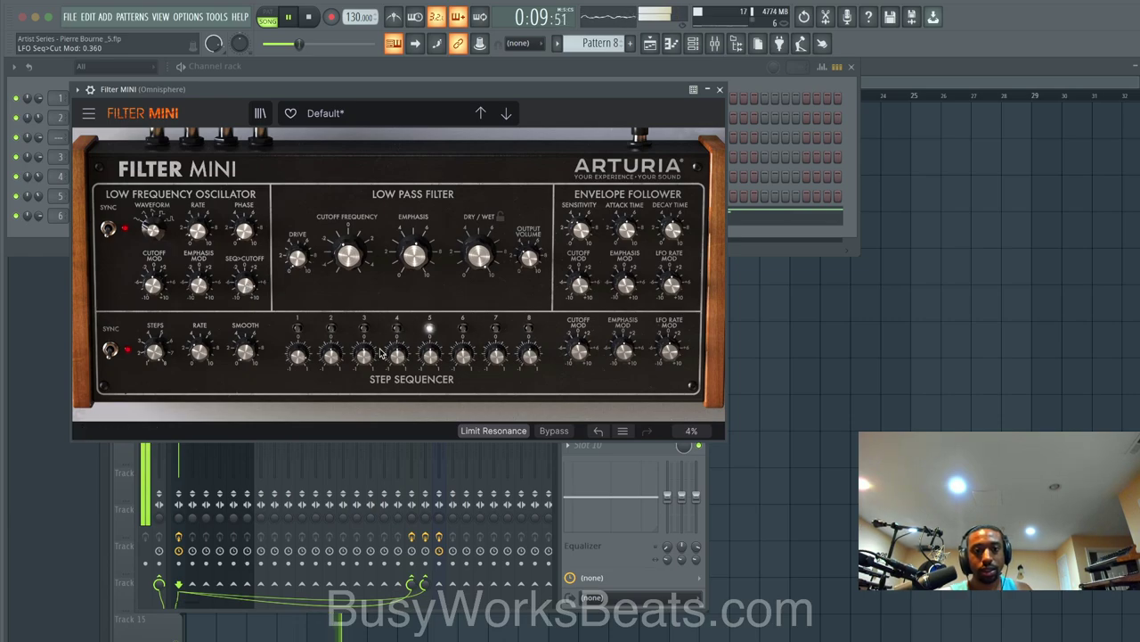
left_click_drag(362, 357, 361, 342)
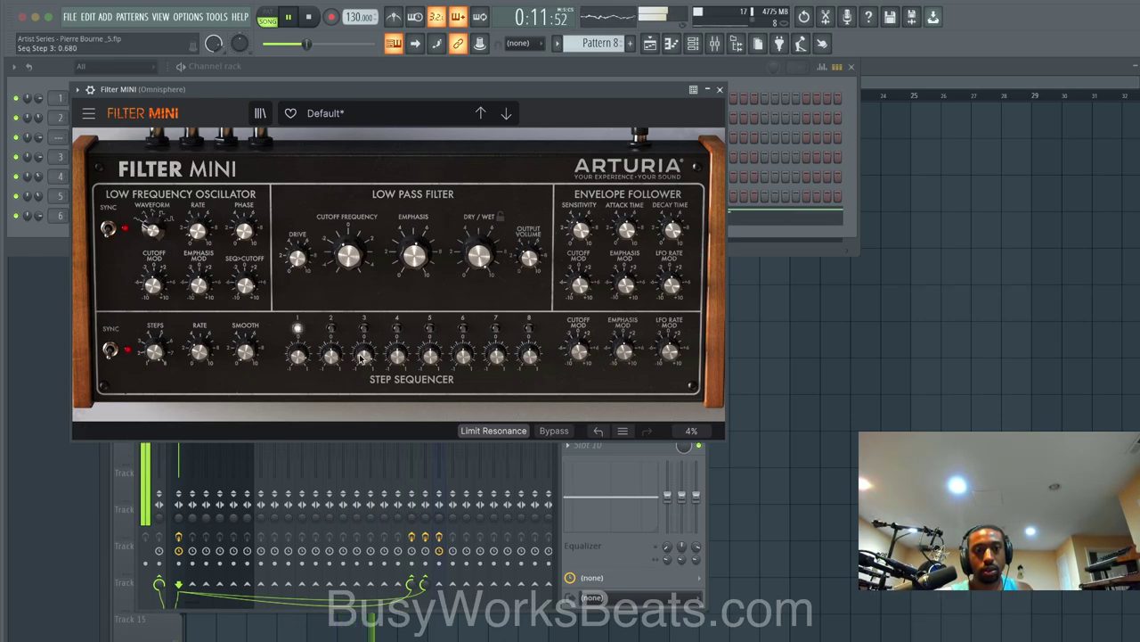
left_click_drag(394, 357, 394, 350)
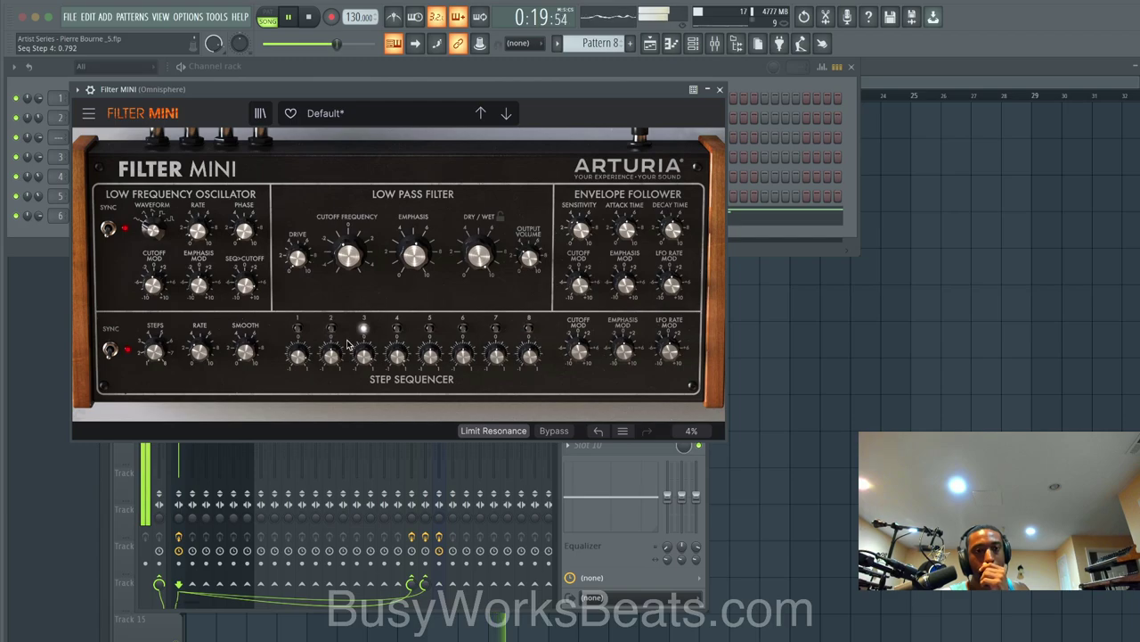
mouse_move(402, 357)
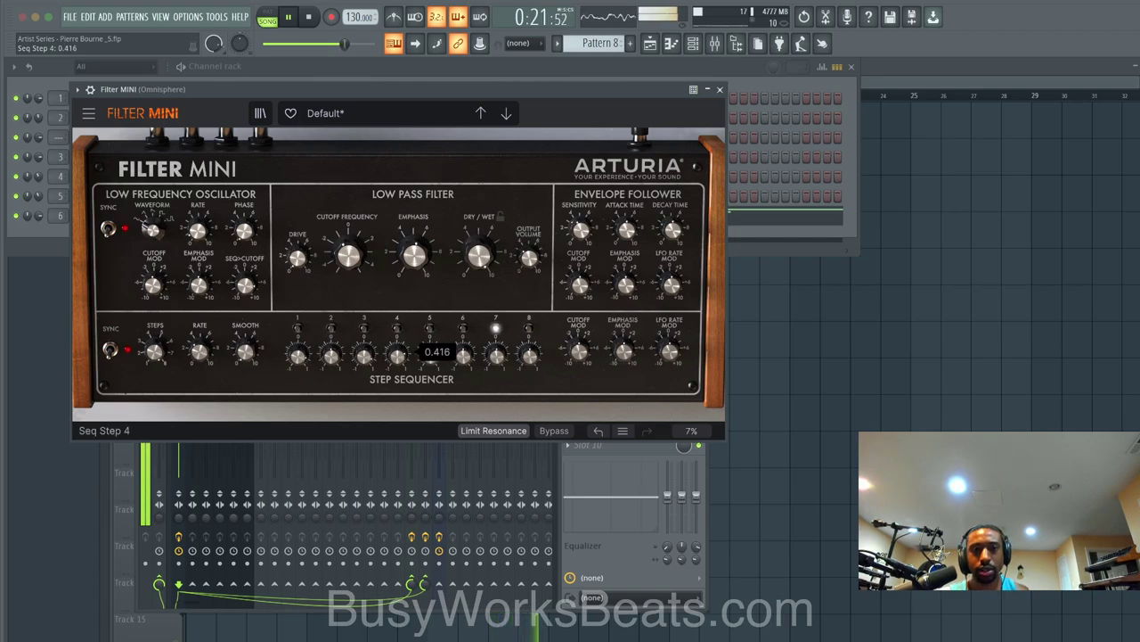
mouse_move(250, 352)
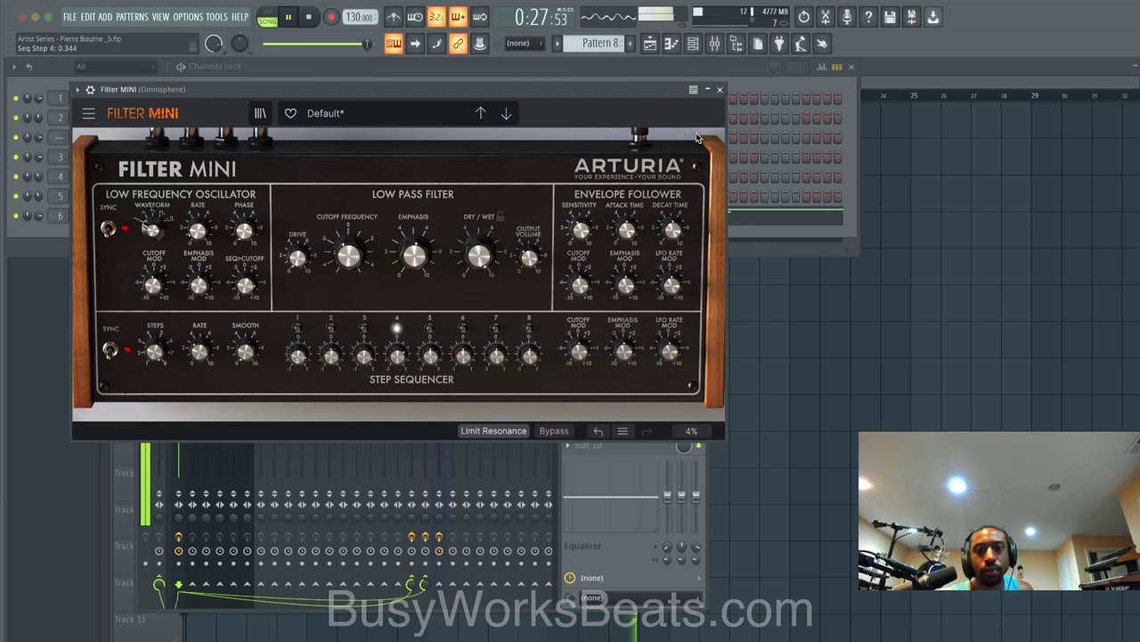
left_click(720, 89)
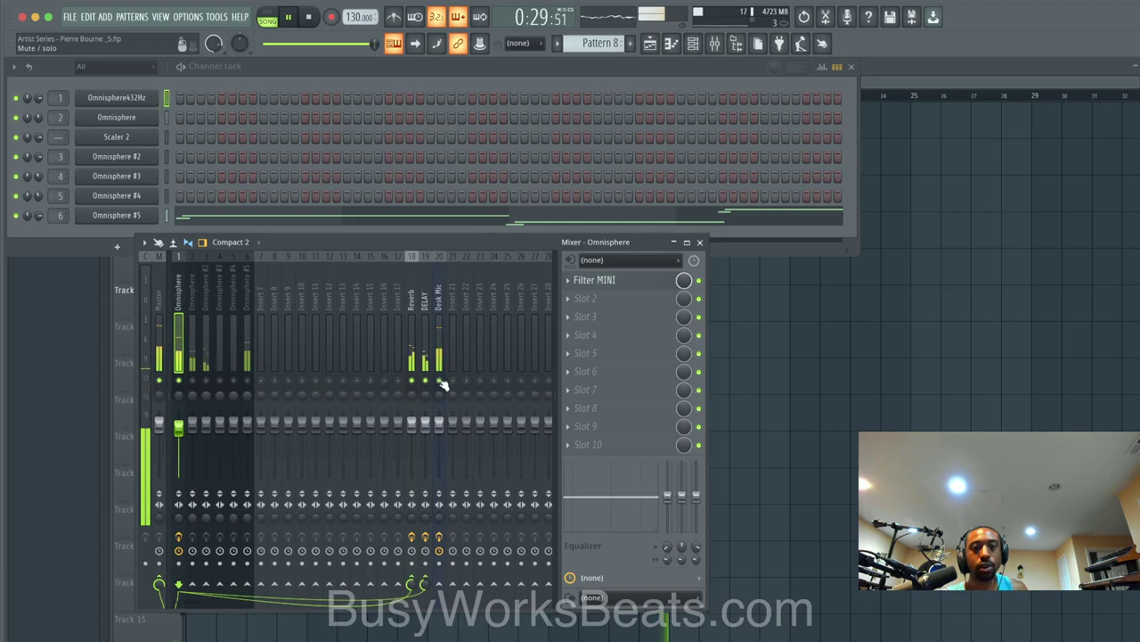
Step: Recheck the Filter MINI settings and lower the Desk Mic mixer track's volume to 0%
left_click(624, 280)
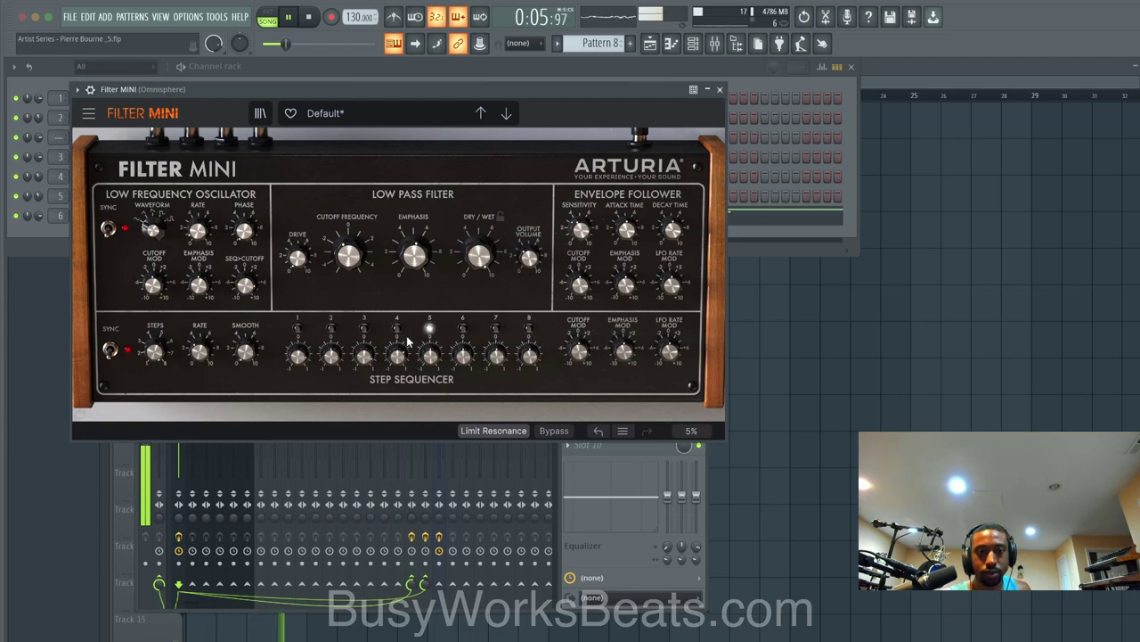
left_click(720, 90)
left_click_drag(442, 419, 442, 476)
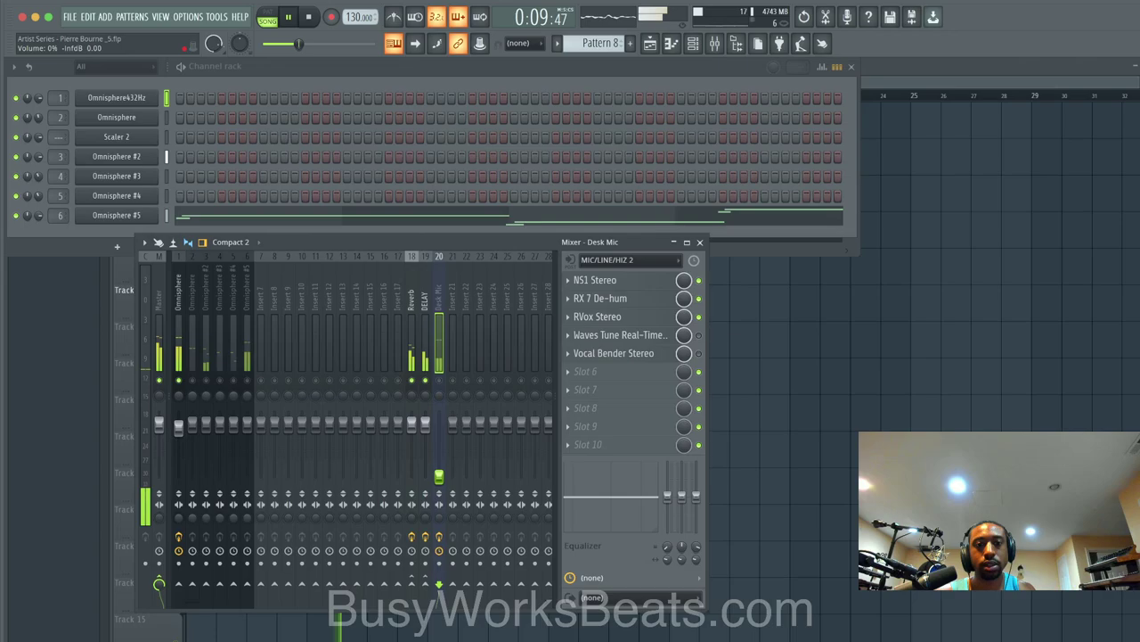
Step: Enable mixer track 2 (Omnisphere) alongside the soloed track and select the Omnisphere channel for playing
right_click(769, 359)
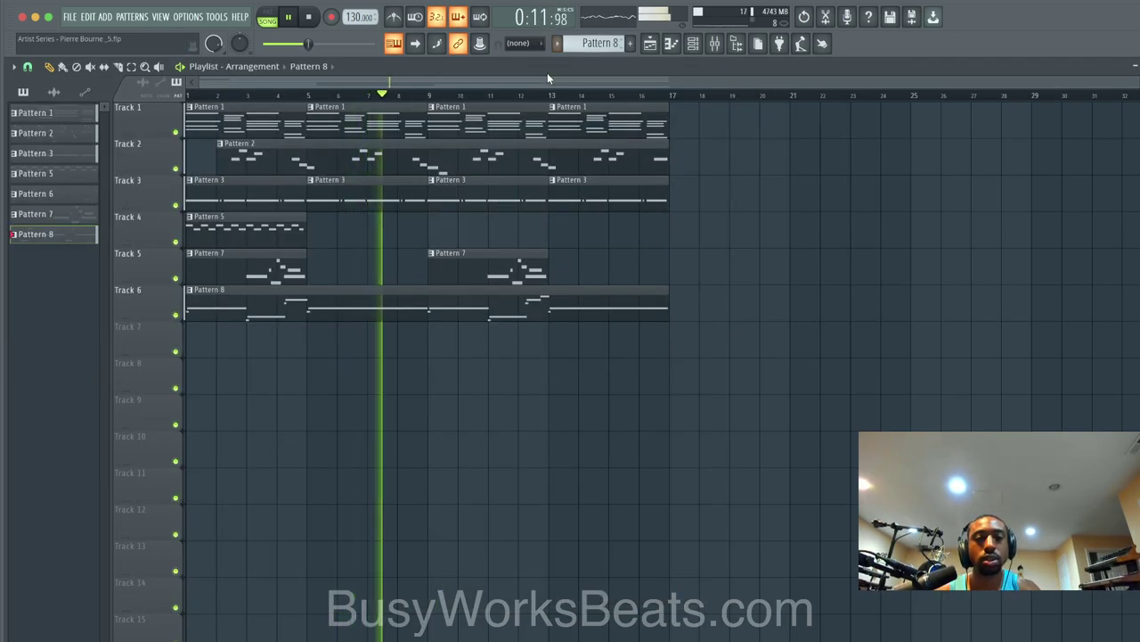
key("F6")
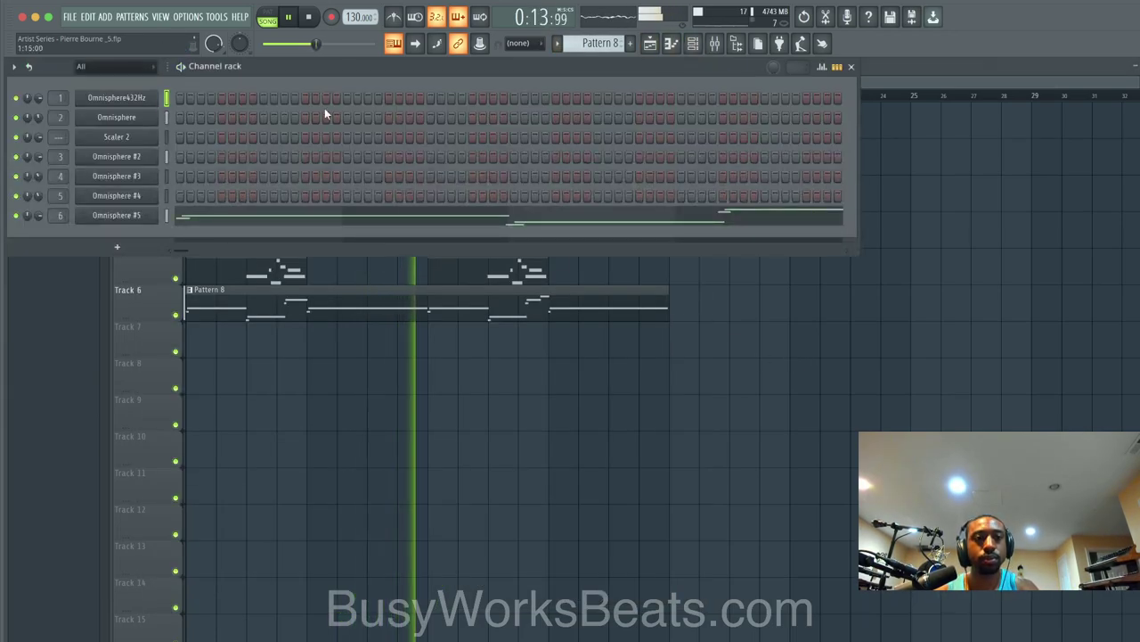
left_click(719, 46)
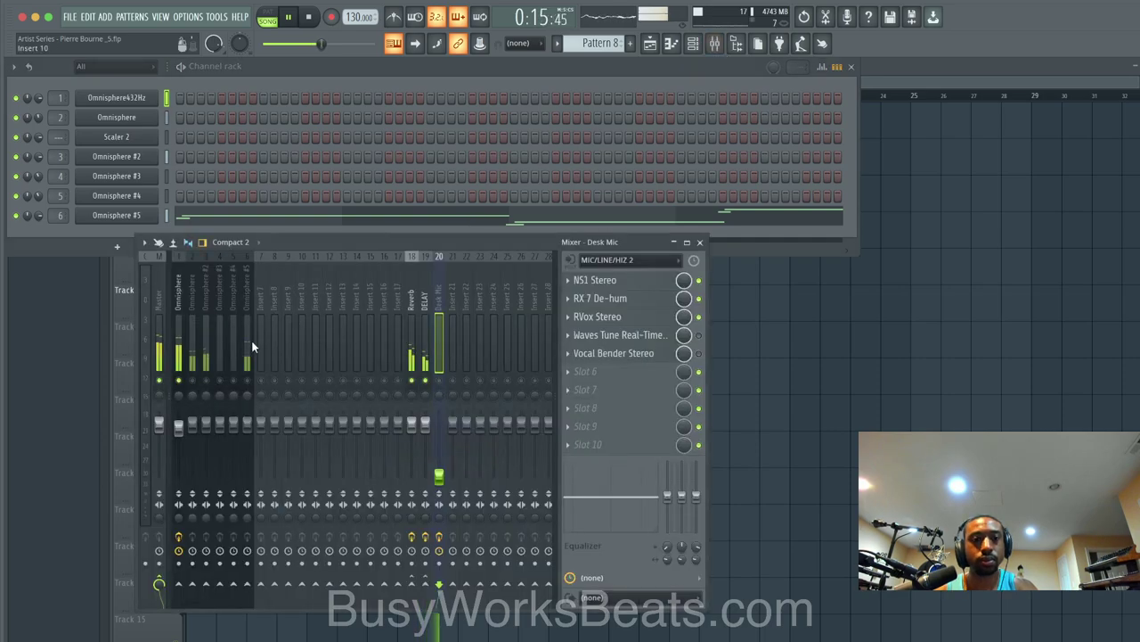
left_click(194, 358)
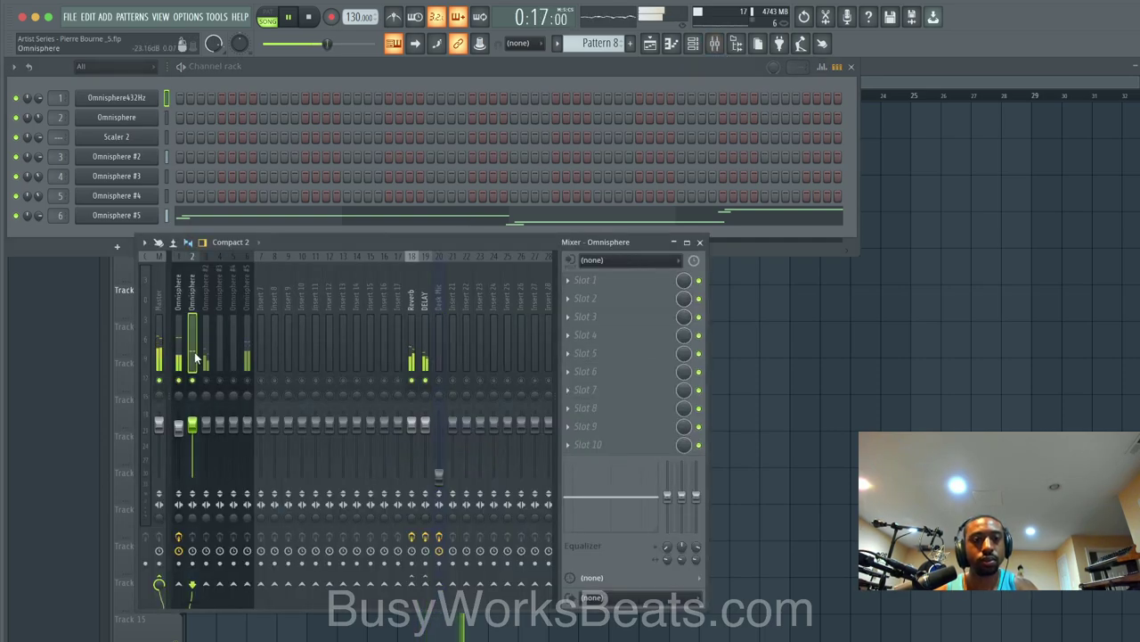
left_click(167, 119)
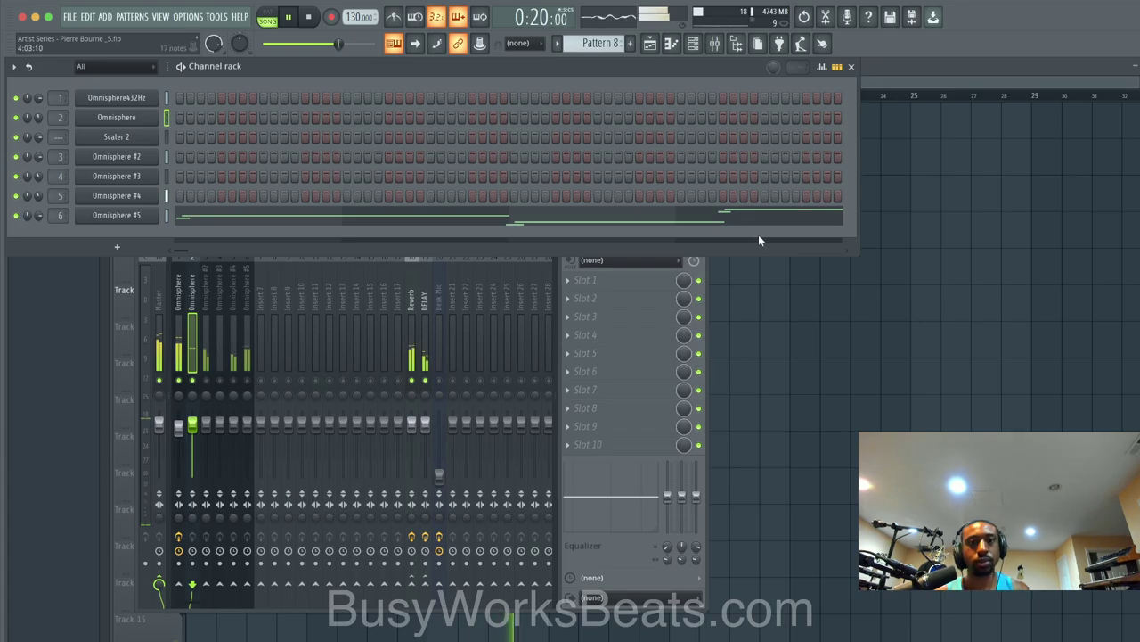
Step: Reset the Desk Mic mixer track's volume to its default level
left_click(764, 344)
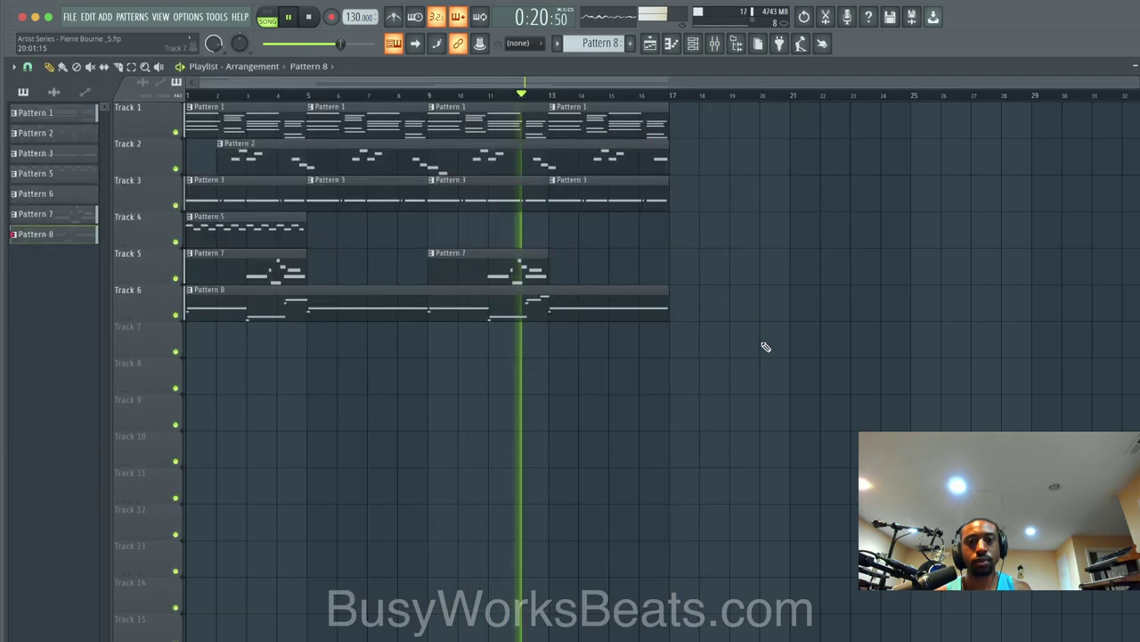
left_click(175, 168)
left_click(691, 48)
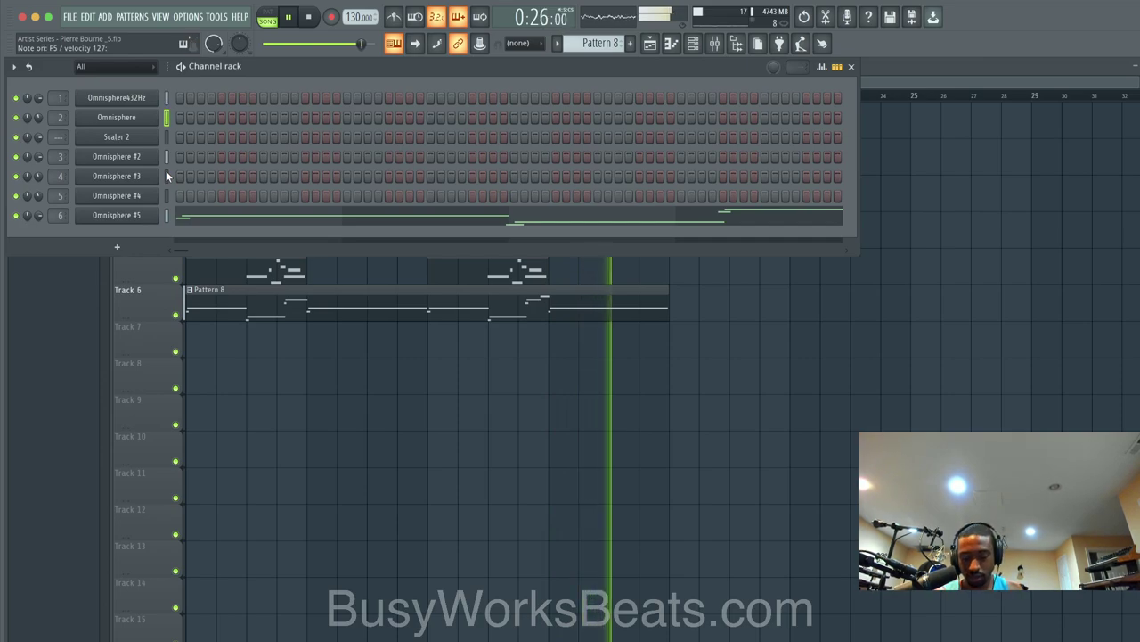
left_click(715, 44)
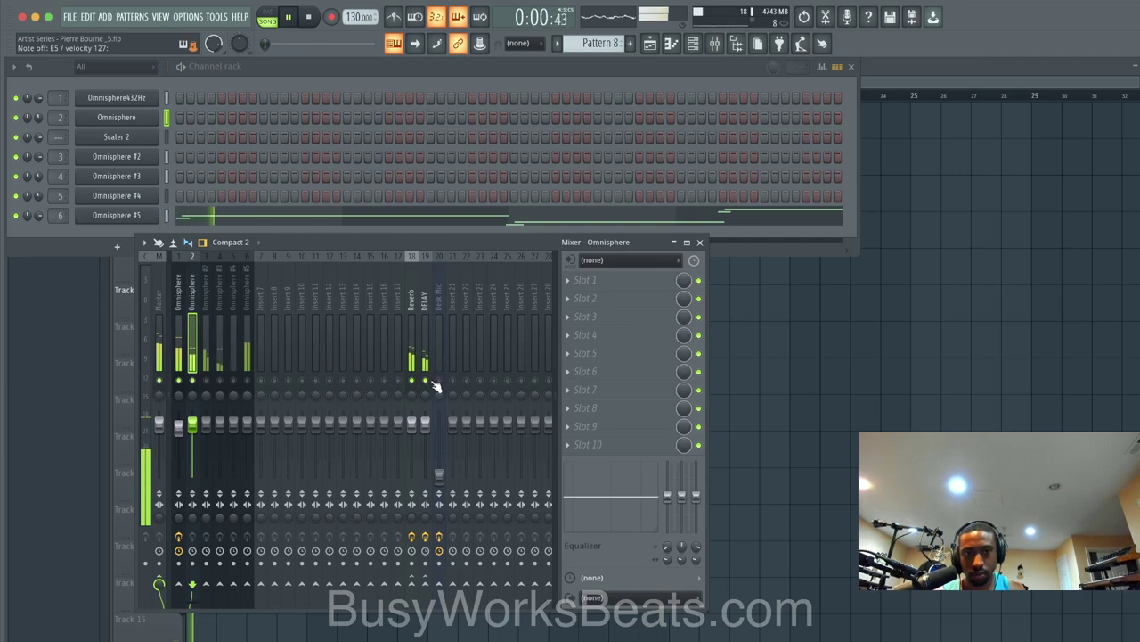
right_click(438, 471)
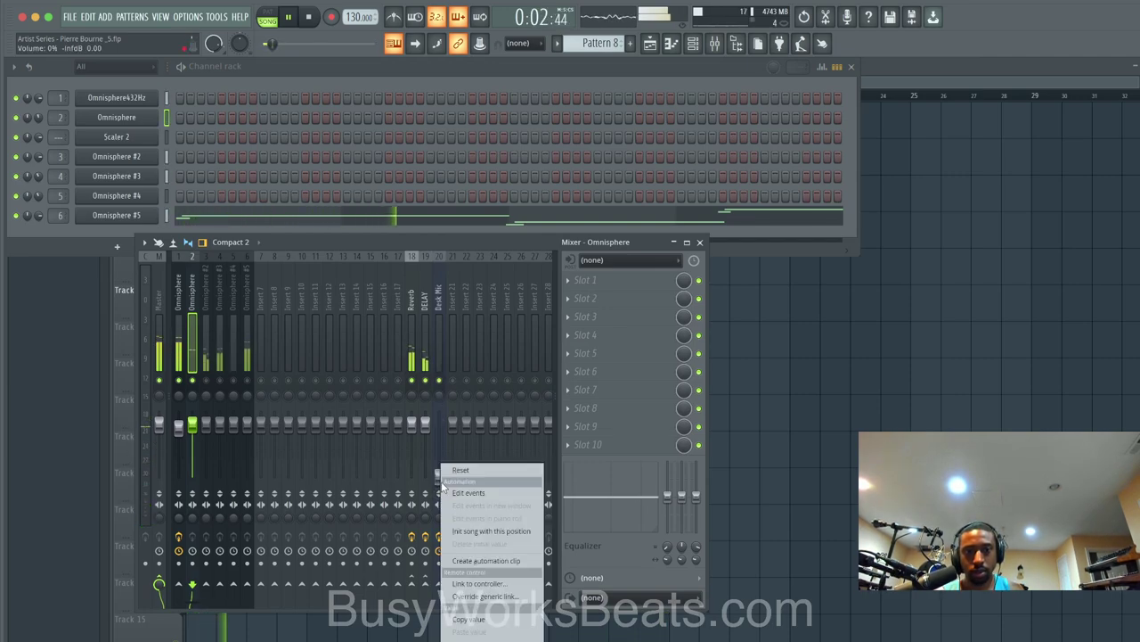
left_click(473, 472)
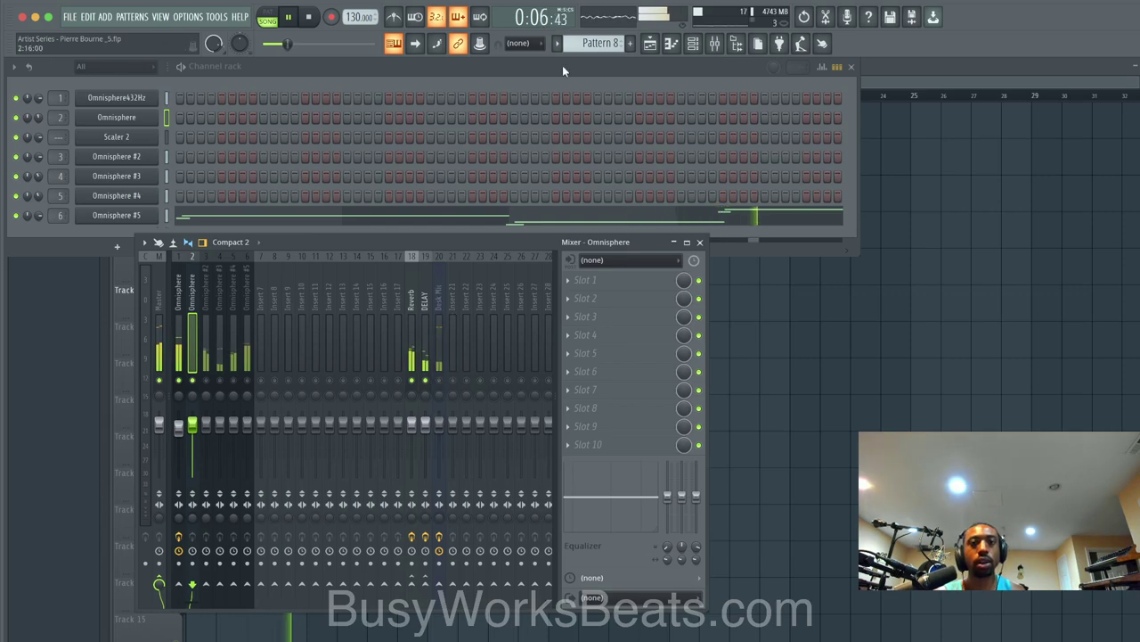
Step: Record the Omnisphere lead into Pattern 4 from the start of the song, with the metronome on
left_click(606, 43)
left_click(686, 55)
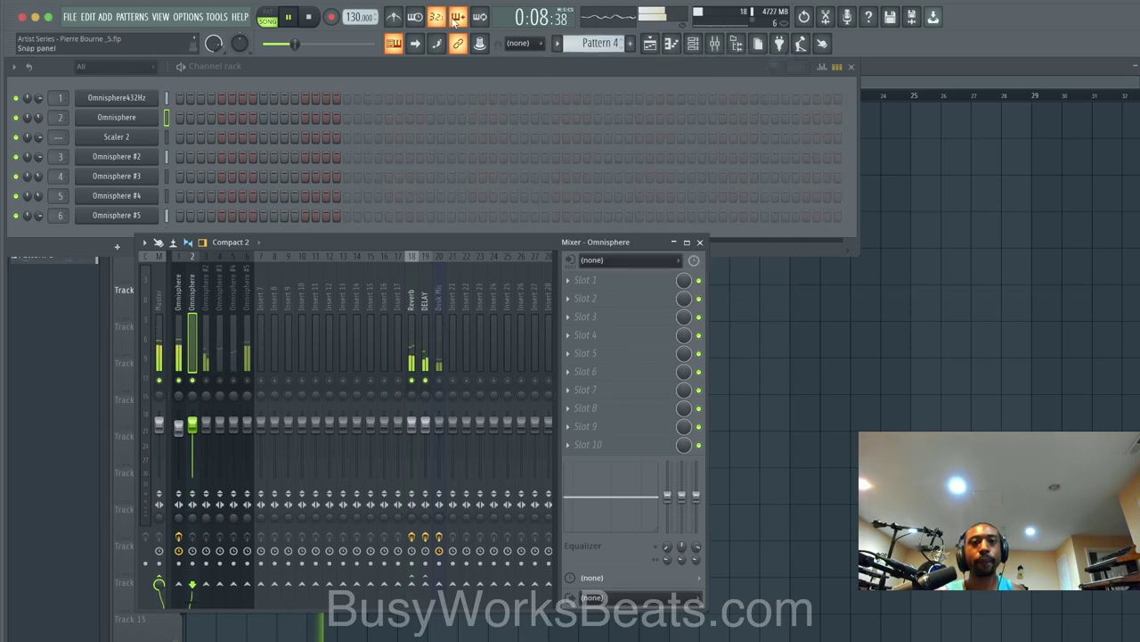
left_click(312, 17)
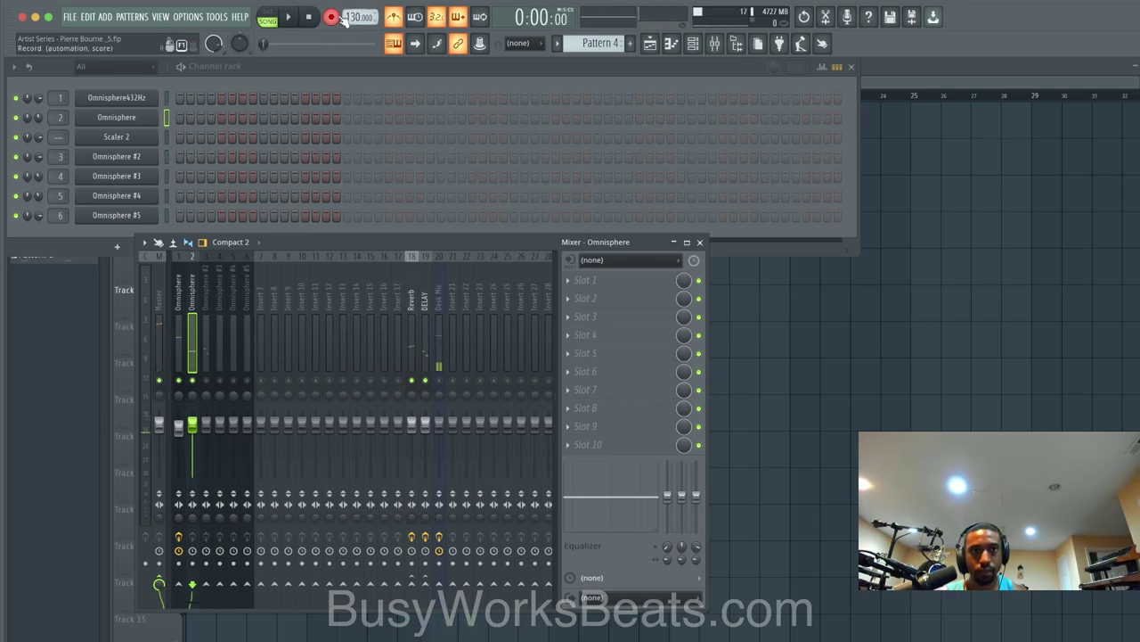
left_click(342, 18)
left_click(573, 408)
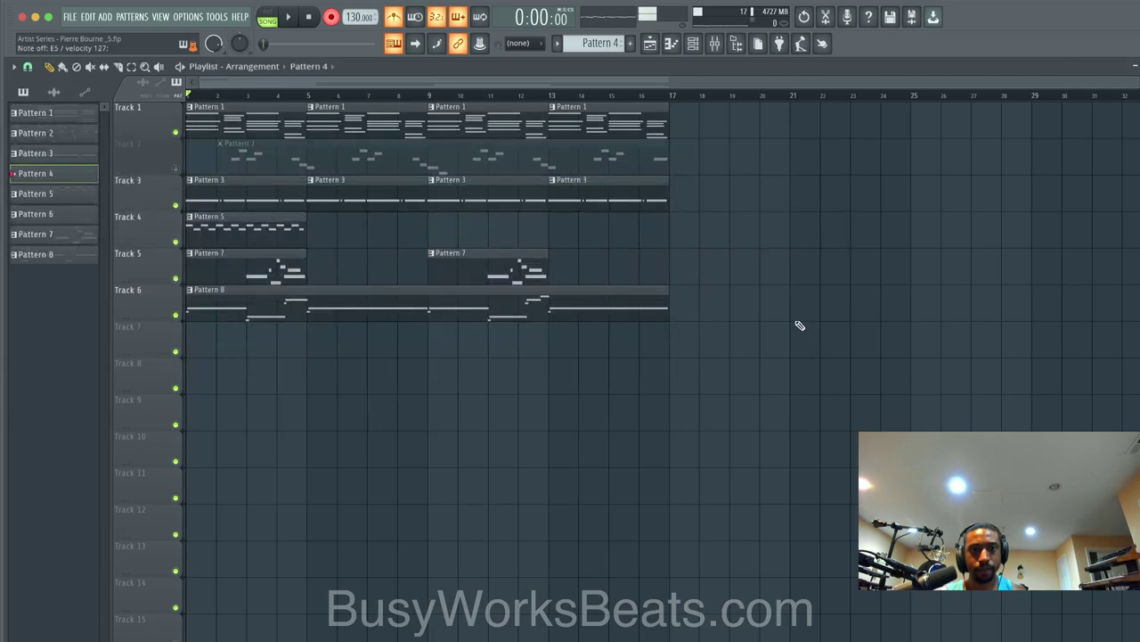
key("space")
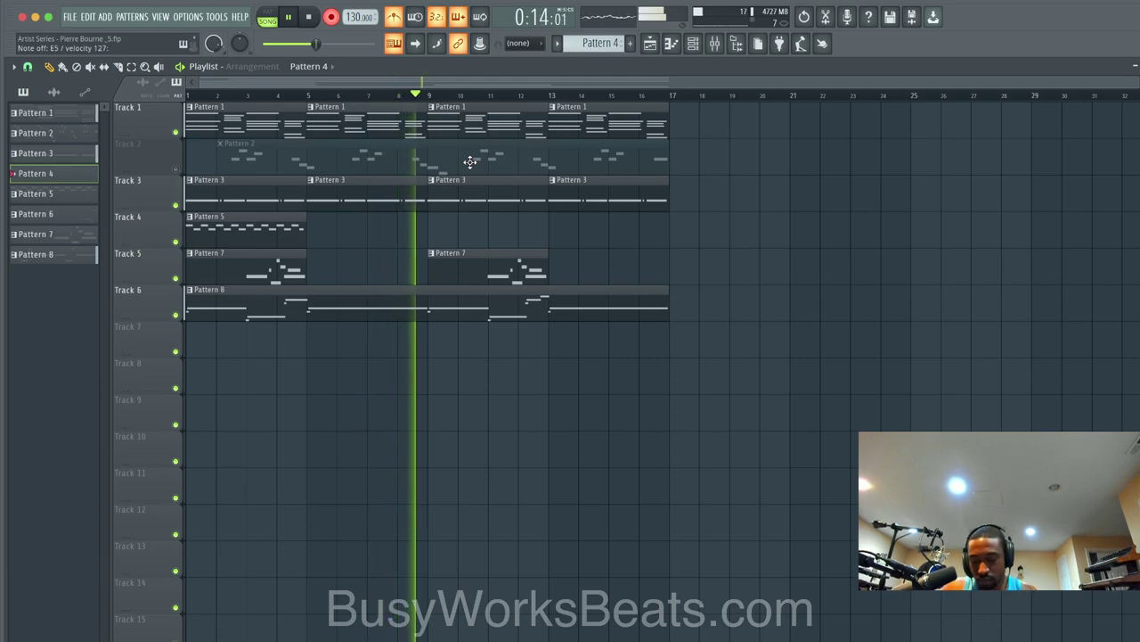
key("space")
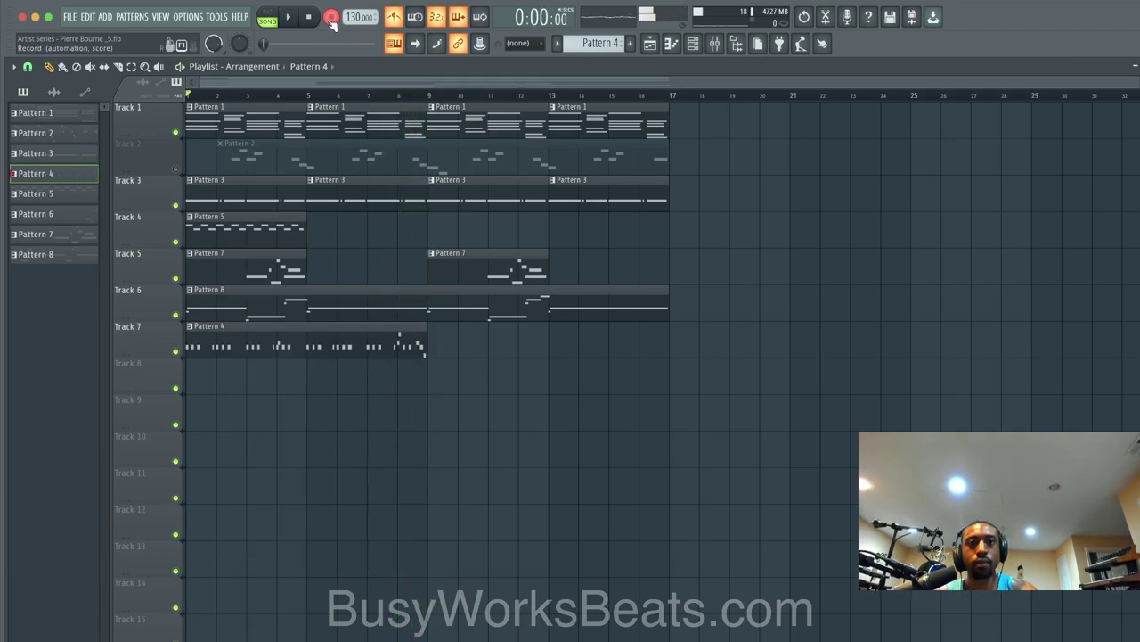
Step: Play back the arrangement with the recorded Pattern 4 and save the project
key("space")
left_click(691, 46)
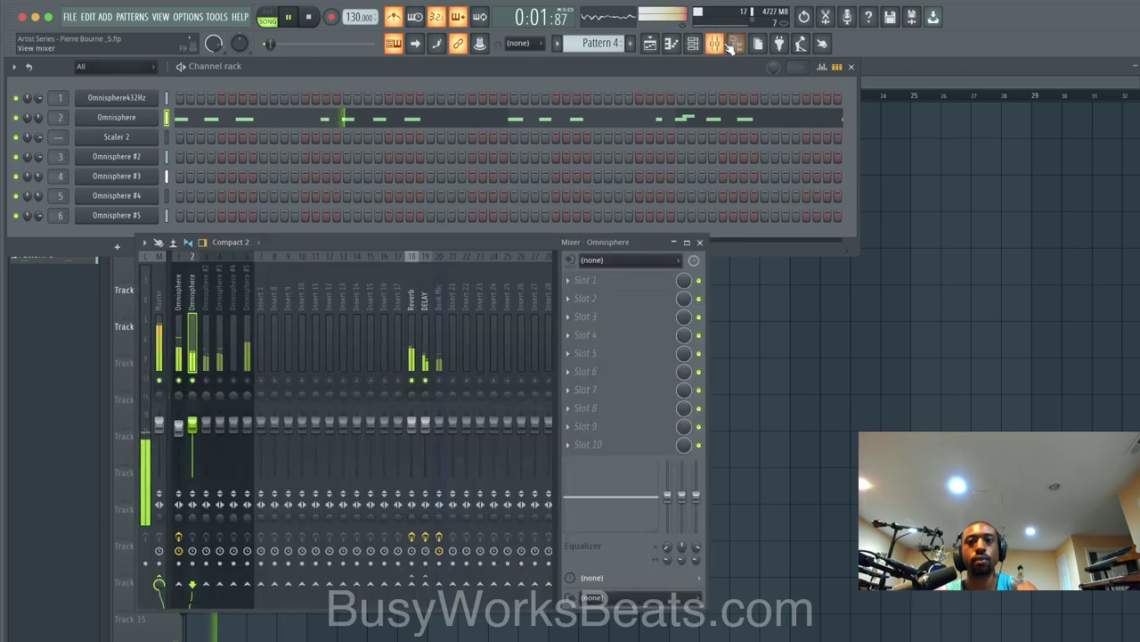
left_click(715, 44)
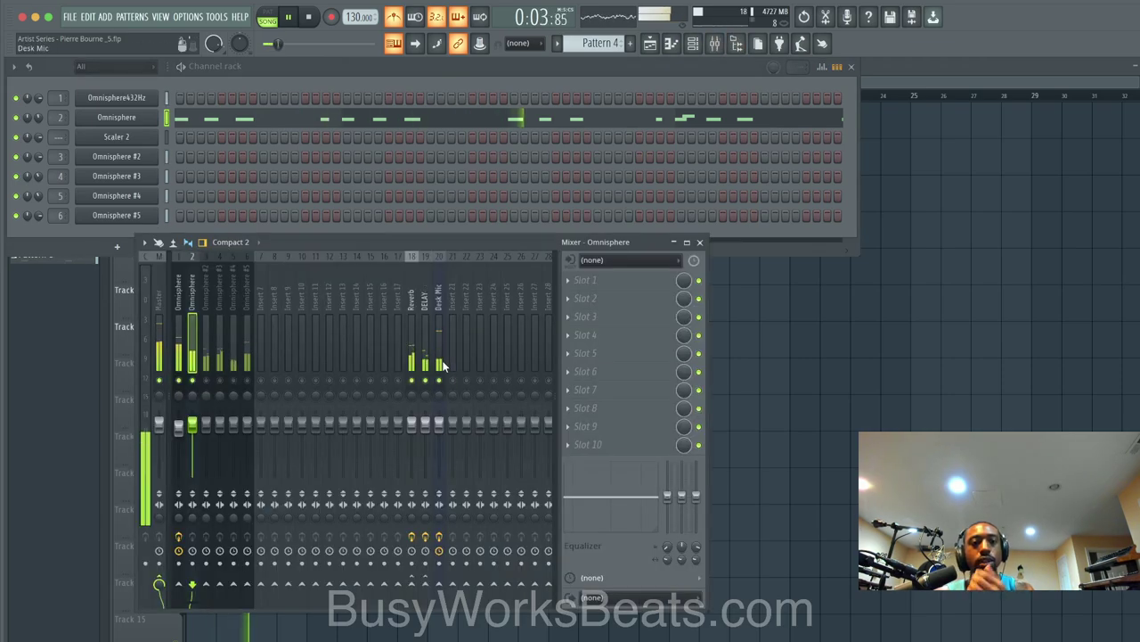
left_click(777, 328)
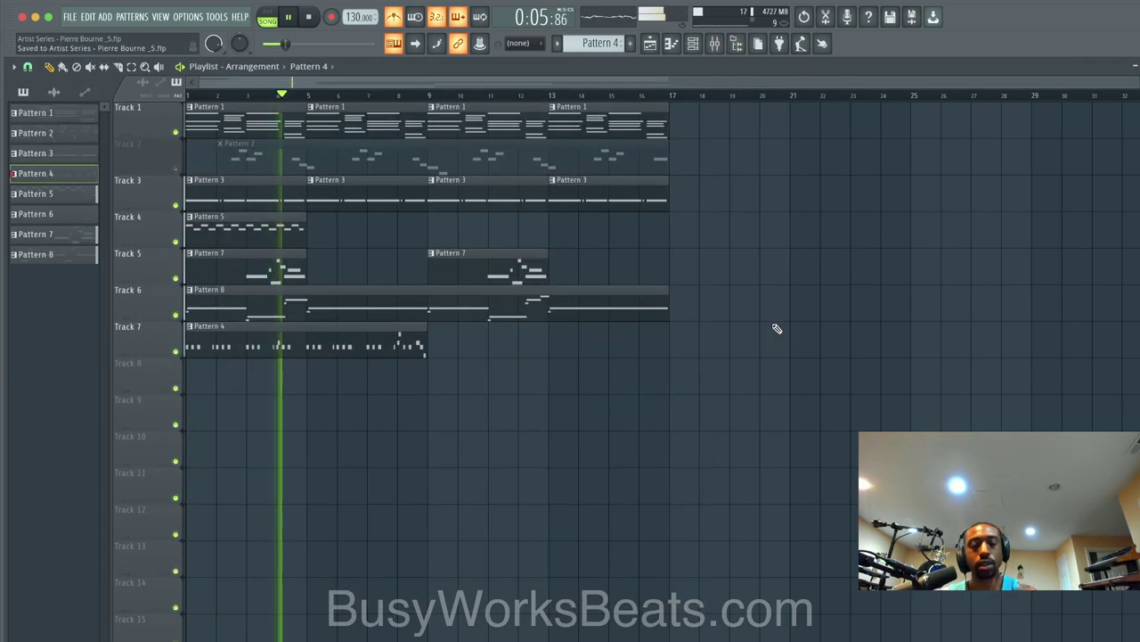
Step: Switch to Pattern 5 and select the Omnisphere #4 channel for playing
left_click(693, 44)
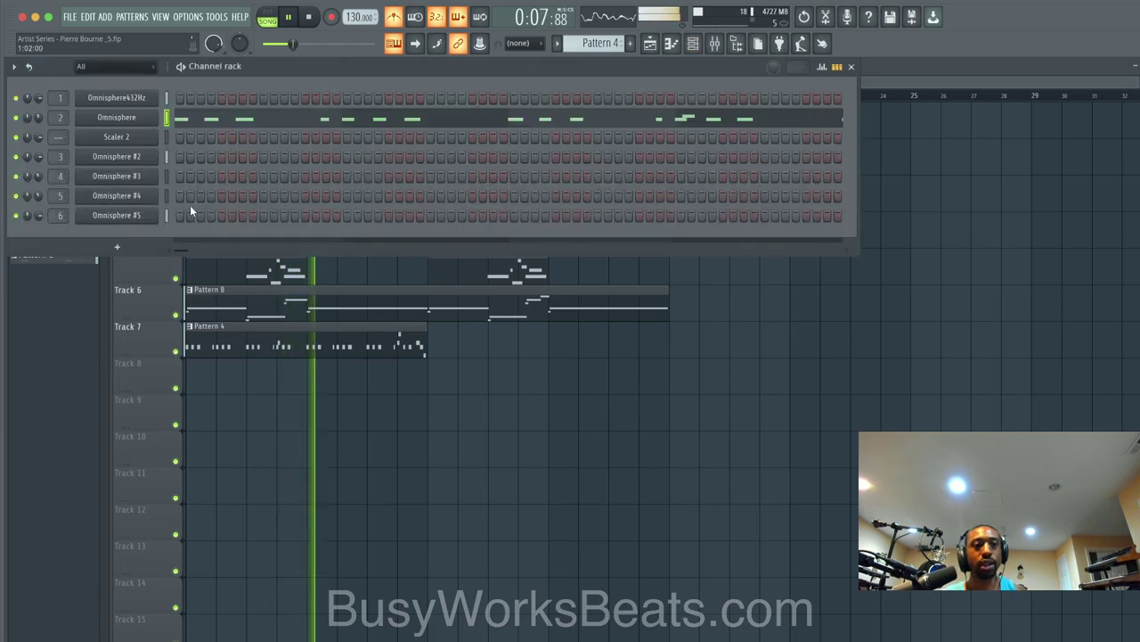
left_click_drag(599, 42, 598, 36)
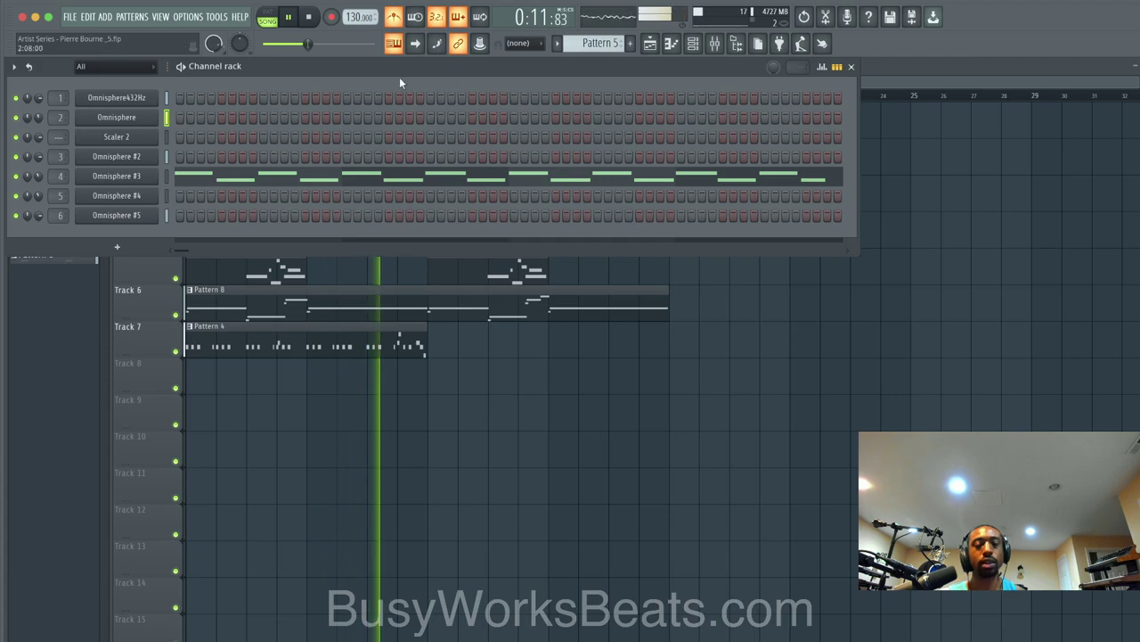
left_click(713, 43)
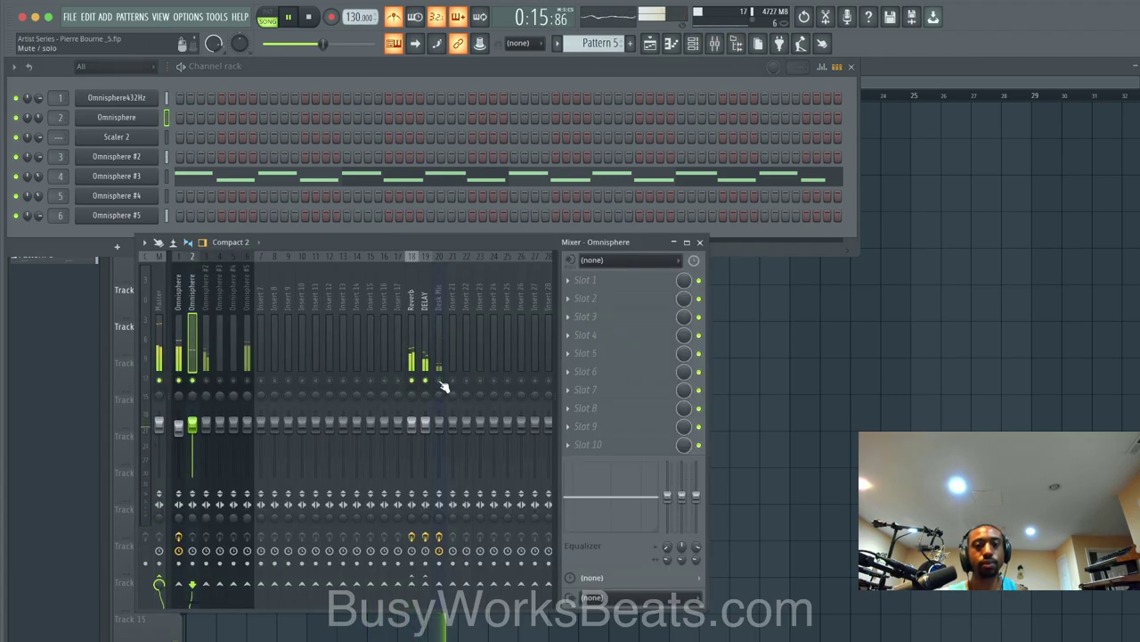
left_click(166, 196)
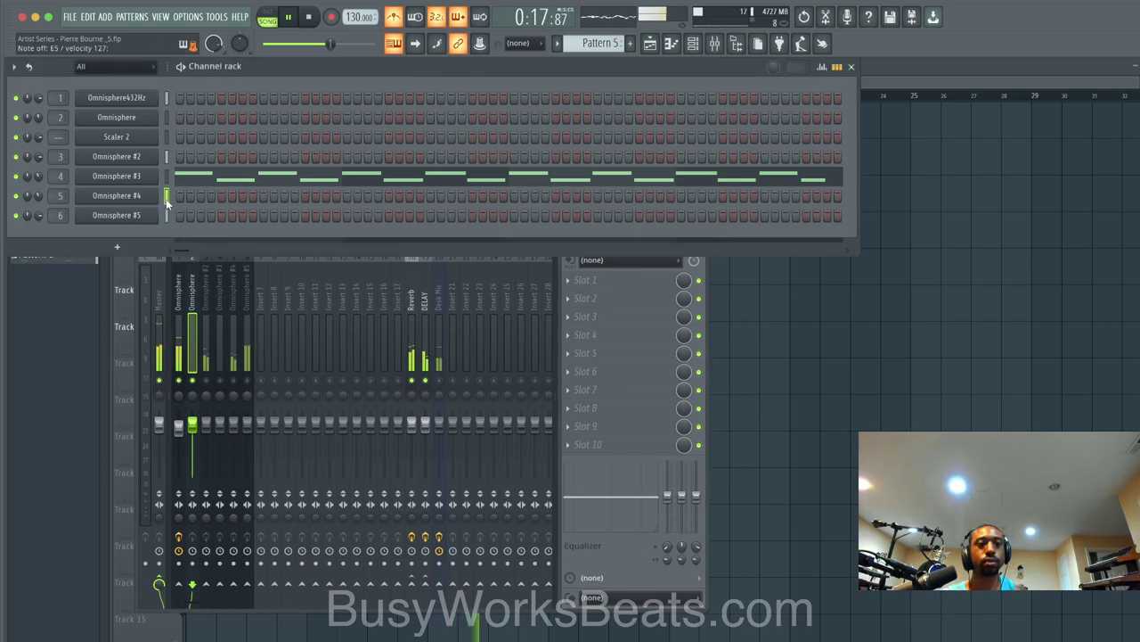
Step: Unmute the Omnisphere #2, #3 and #4 mixer tracks and delete the Pattern 7 clip at bar 1 of playlist Track 5
left_click(224, 385)
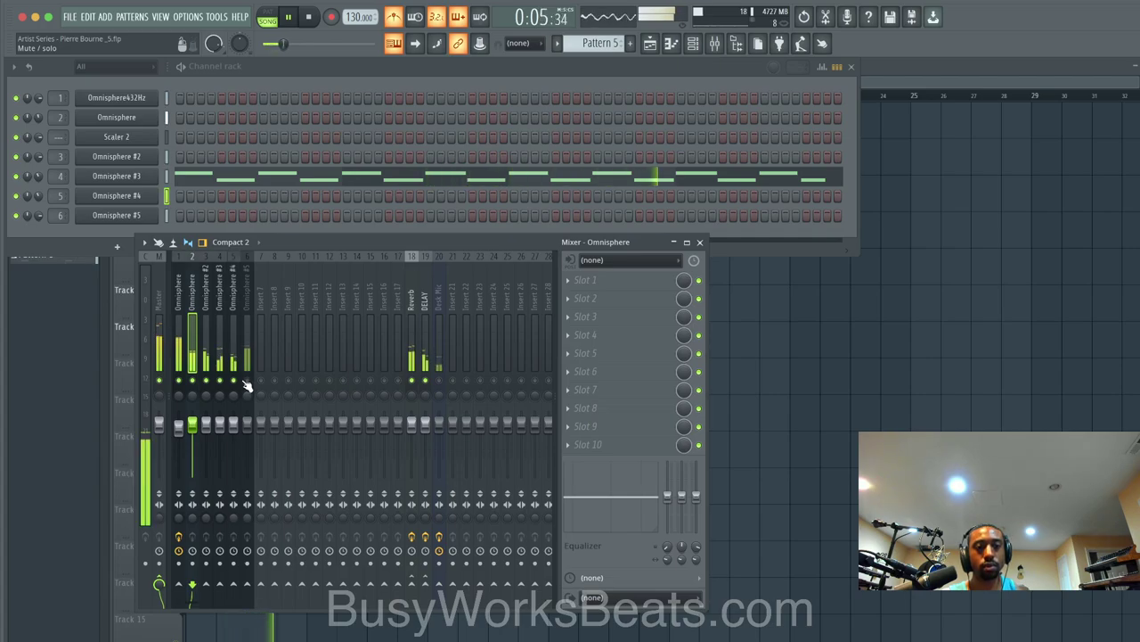
left_click(781, 338)
right_click(289, 267)
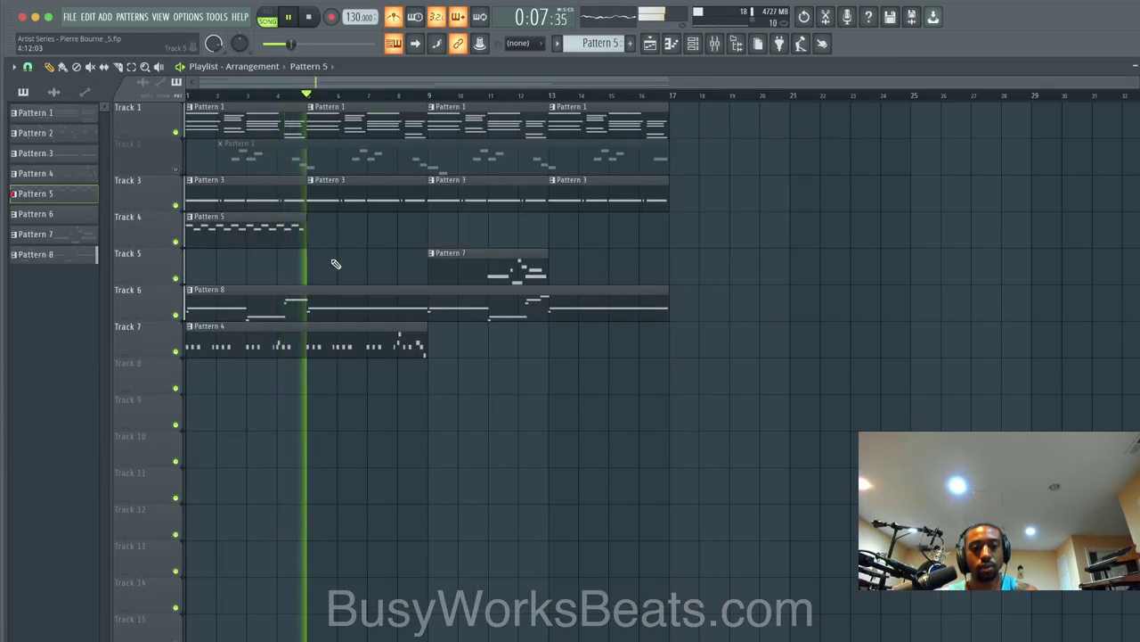
Step: Unmute the Omnisphere #5 mixer track and select it
left_click(692, 44)
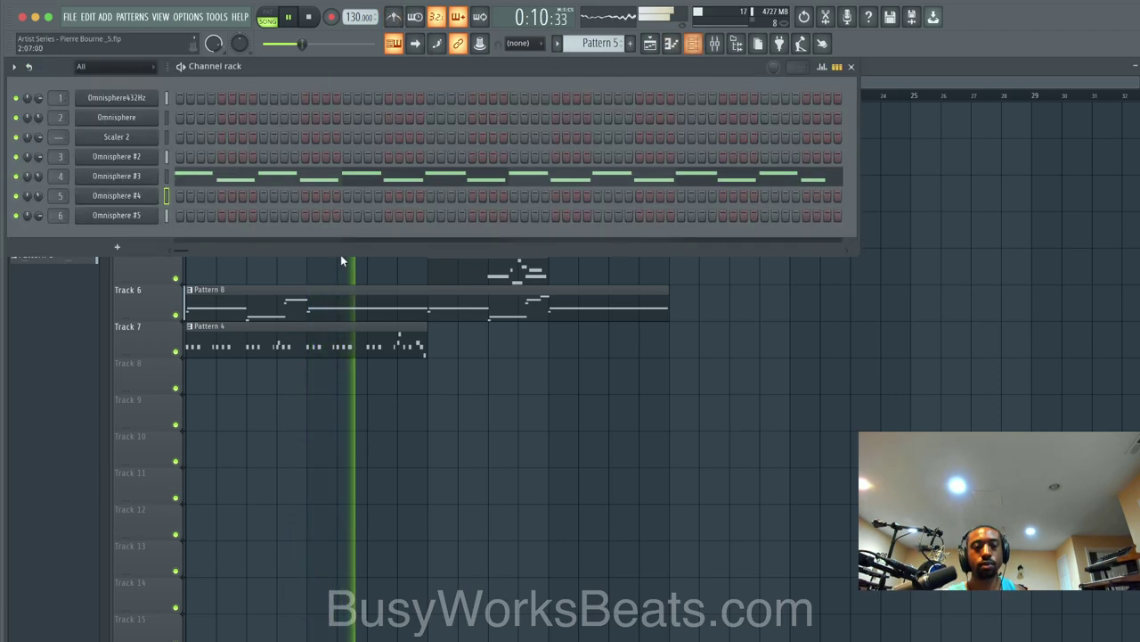
left_click(715, 44)
left_click(247, 380)
left_click(249, 360)
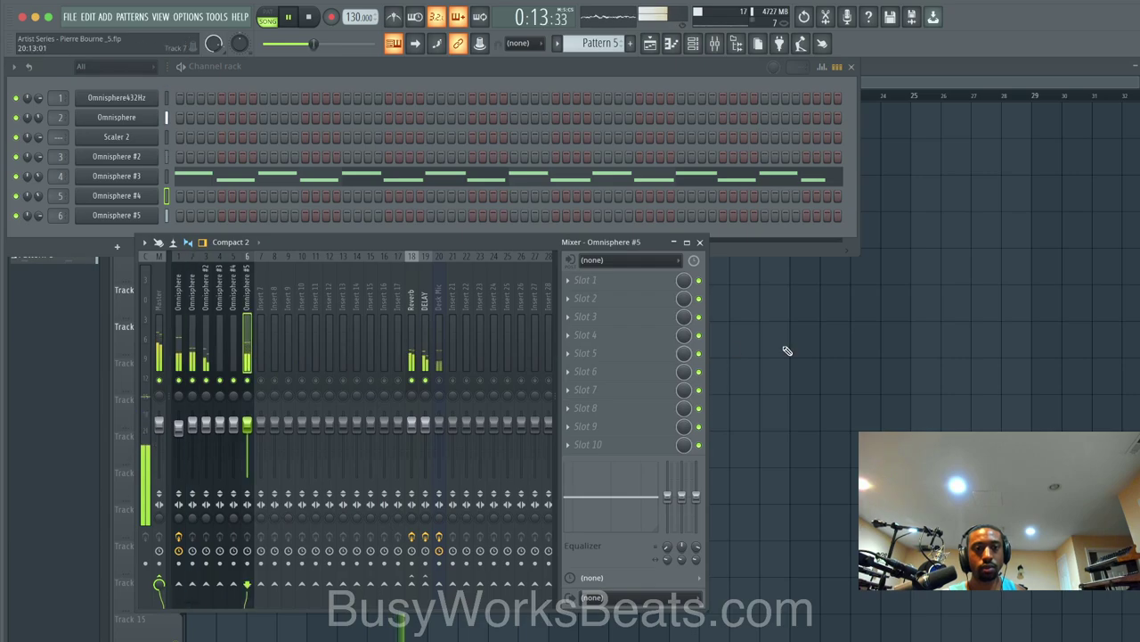
Step: Move the Pattern 8 clip on Track 6 to start at bar 9, and select the Pattern 4 clip on Track 7
left_click(786, 350)
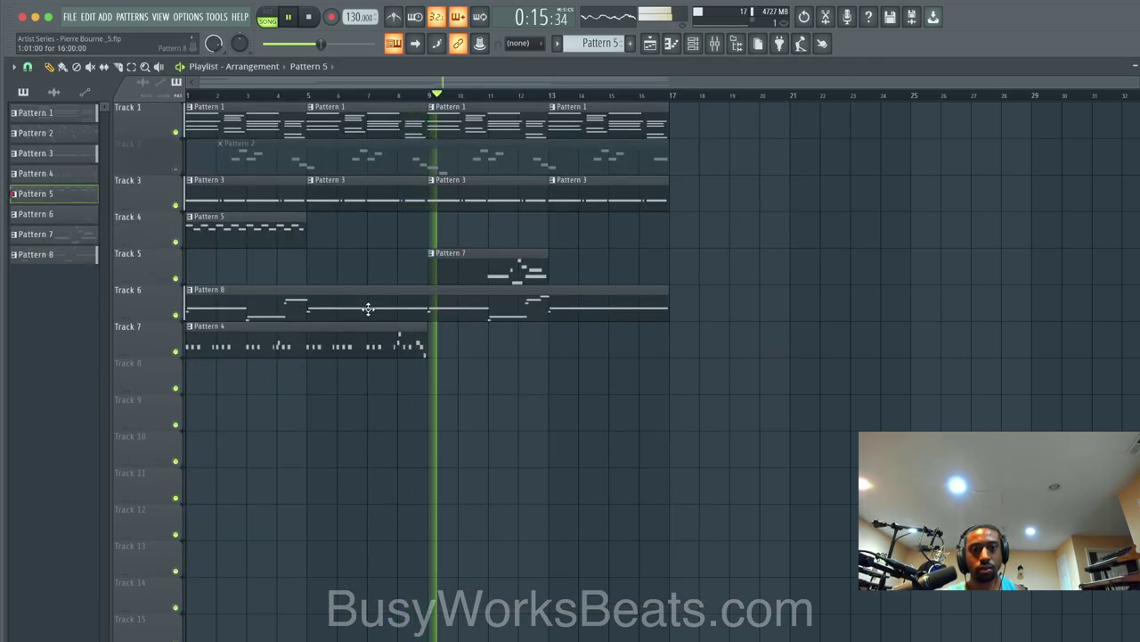
left_click_drag(377, 309, 620, 308)
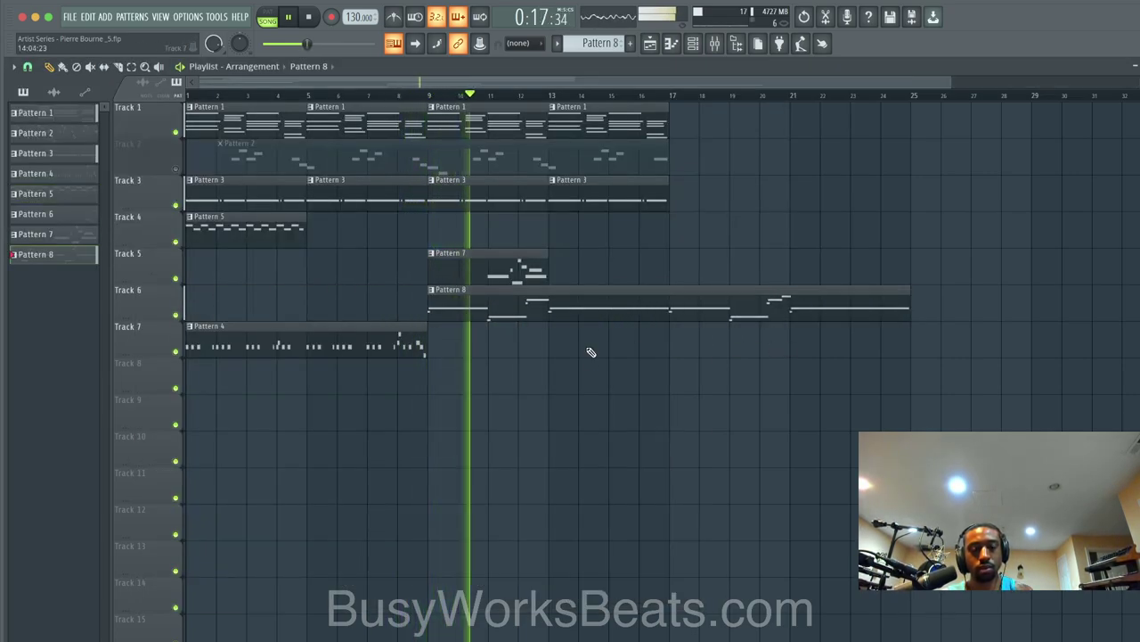
left_click_drag(377, 347, 249, 336)
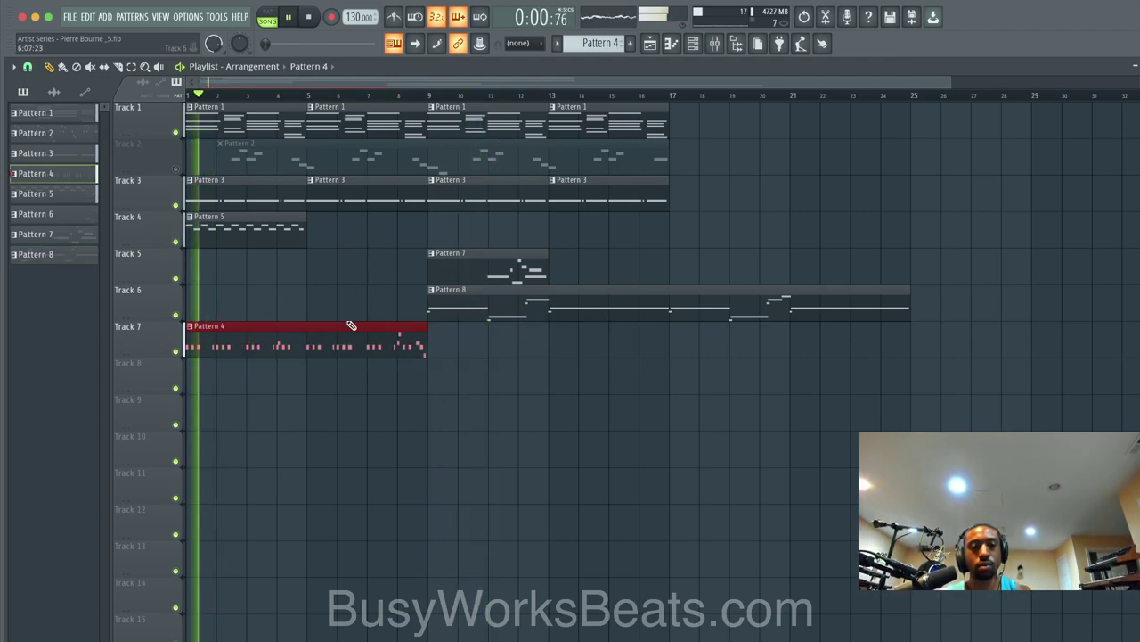
Step: Switch to Pattern 6 with the channel rack and mixer open
left_click(693, 44)
scroll(581, 49, "down", 1)
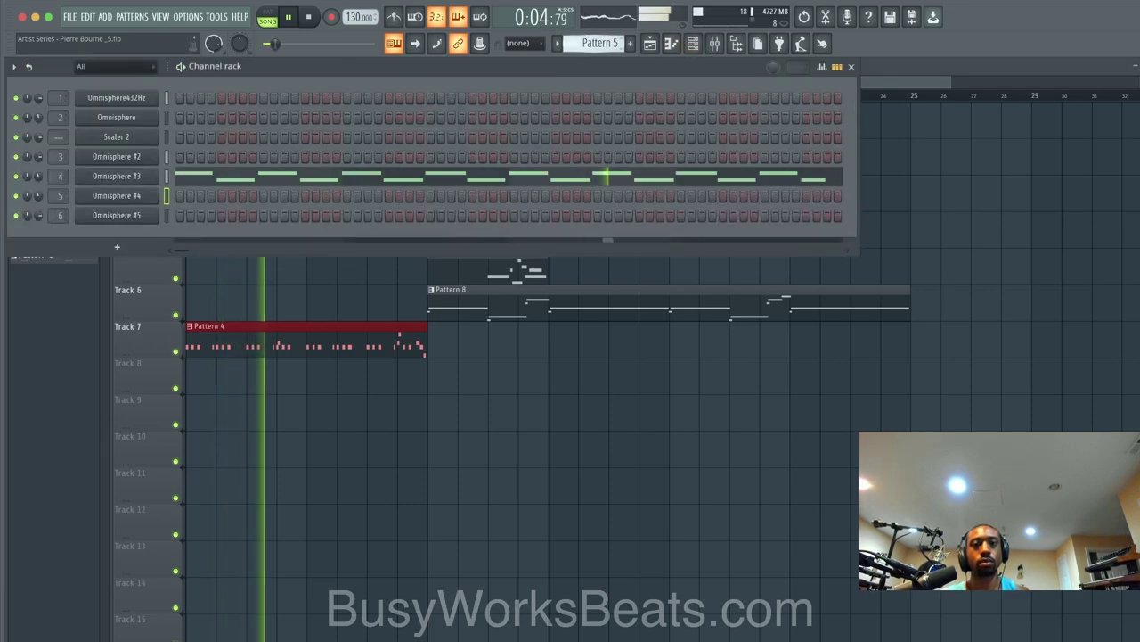
scroll(581, 49, "down", 1)
left_click(715, 44)
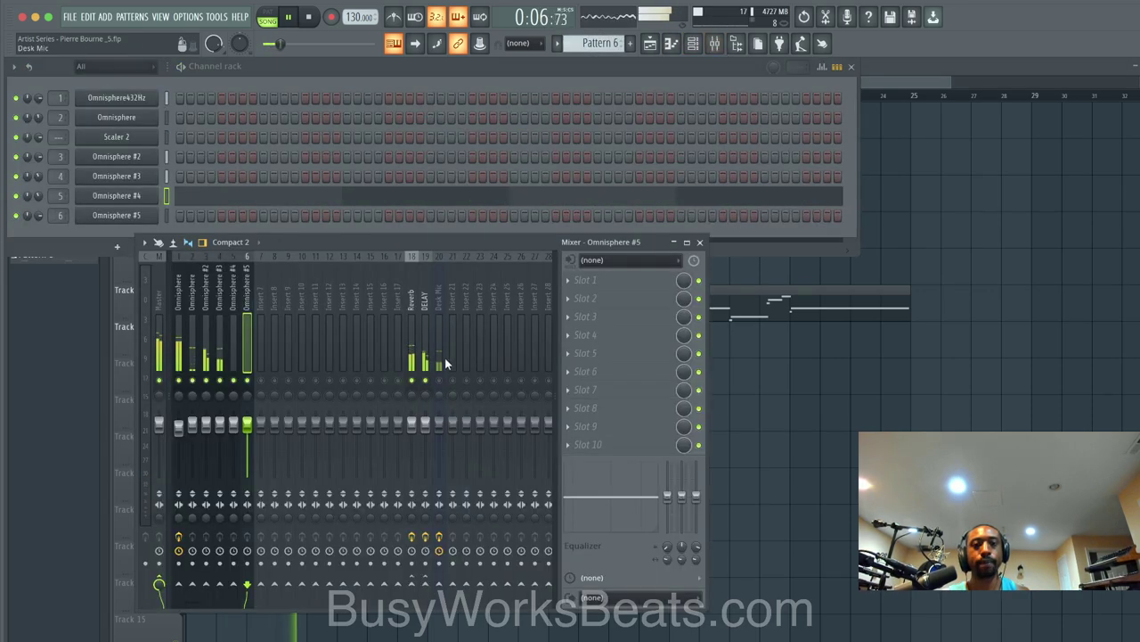
Step: Load the RNB CLAP sample from the Essential 808s folder in Friends Sounds into a new channel
left_click(736, 43)
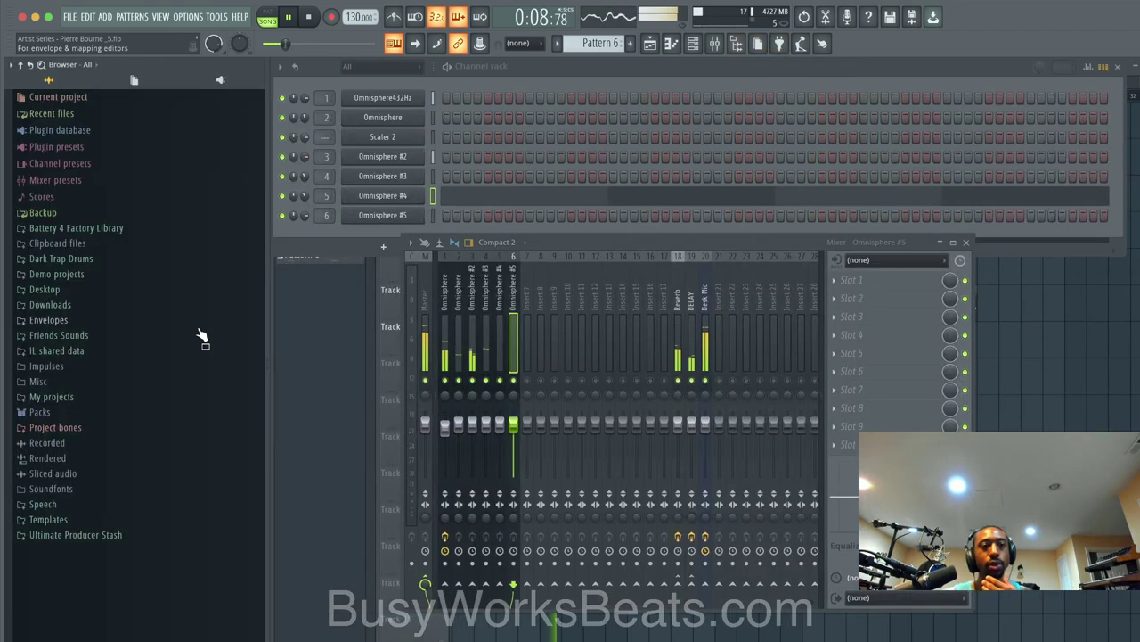
scroll(98, 400, "down", 3)
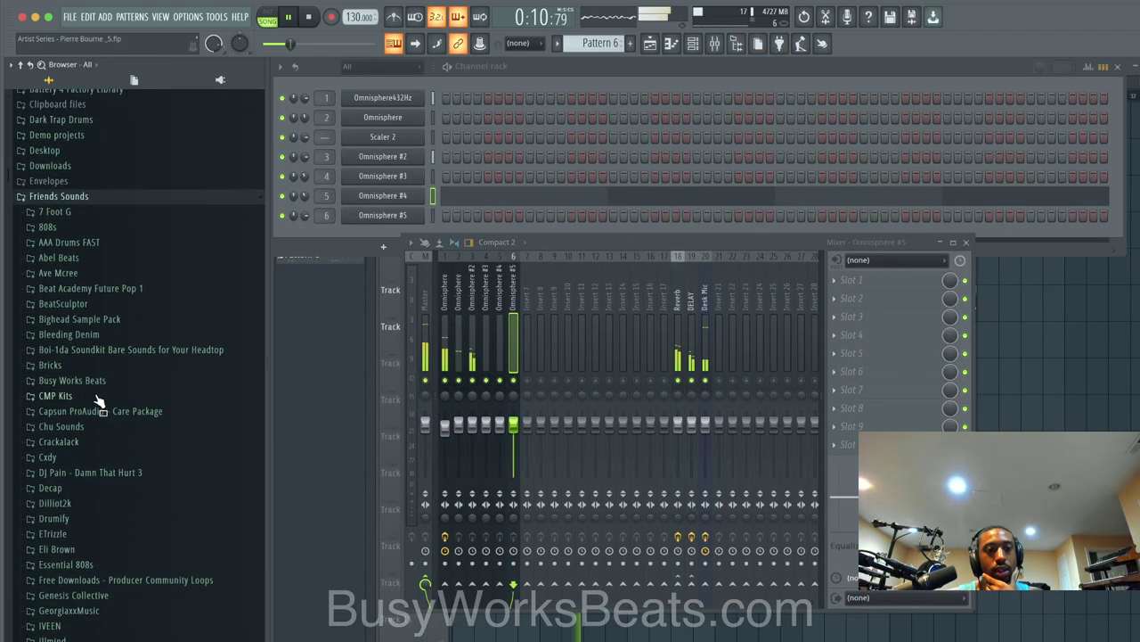
scroll(98, 457, "down", 1)
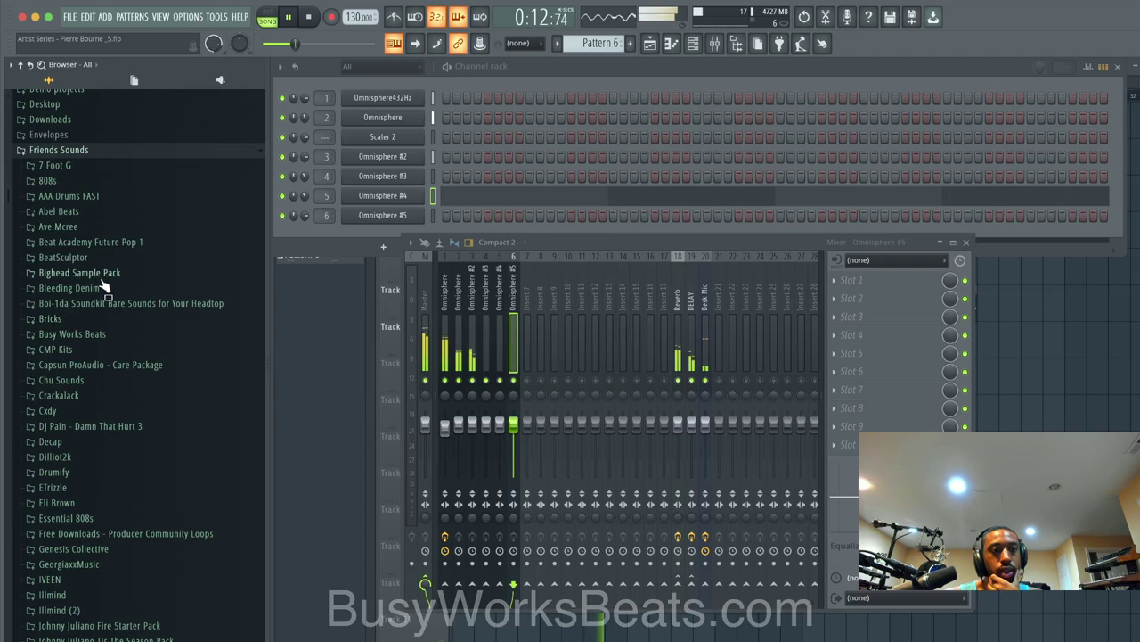
scroll(100, 299, "down", 1)
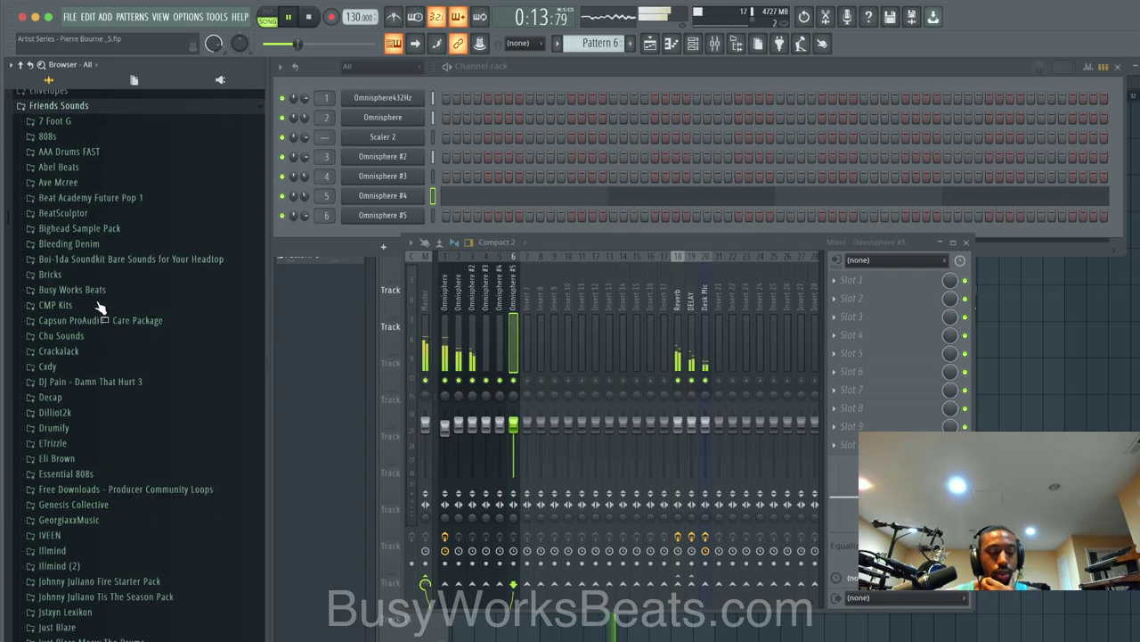
left_click(88, 473)
scroll(89, 481, "down", 2)
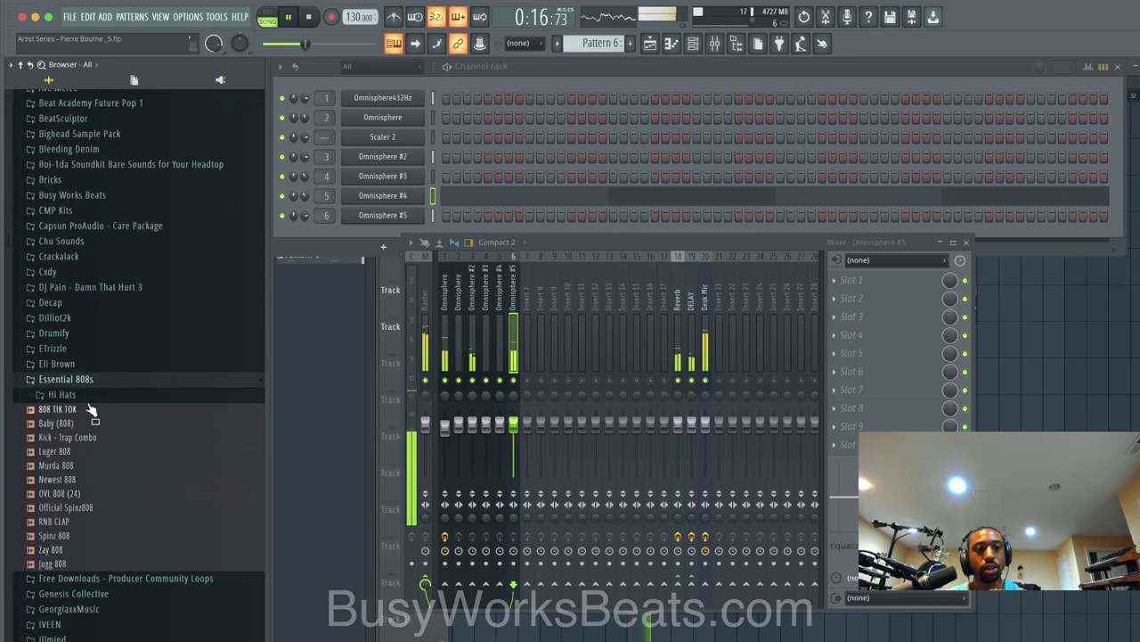
right_click(79, 521)
left_click(116, 529)
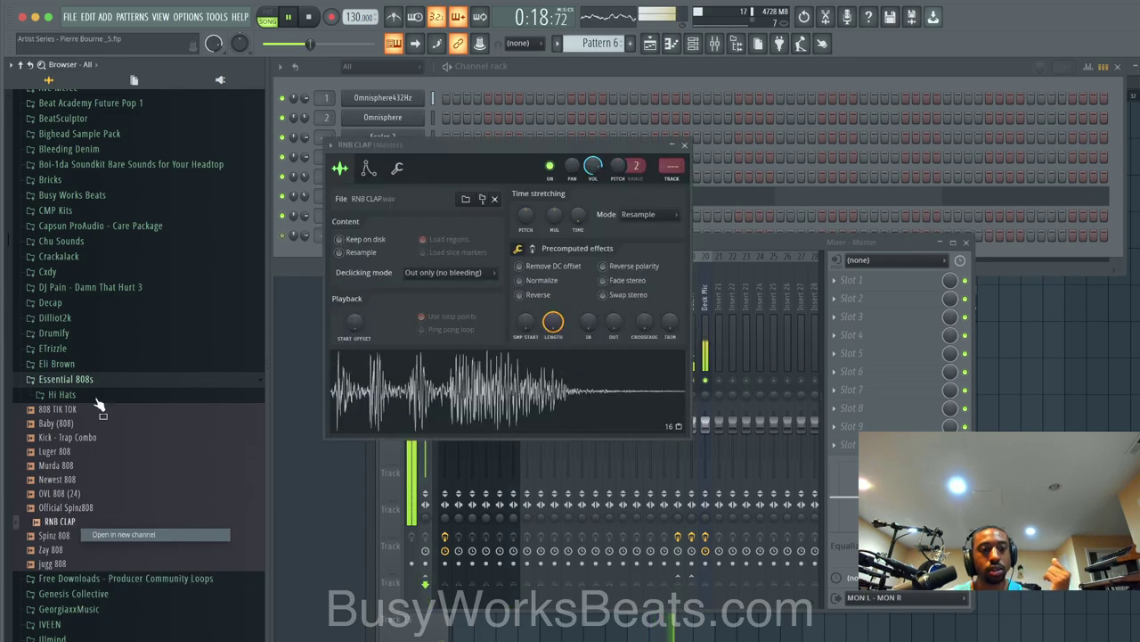
Step: Load Rim Shot (2)_2 from the Drake folder in AAA Drums FAST into a new channel and collapse that folder
scroll(104, 205, "up", 3)
left_click(103, 197)
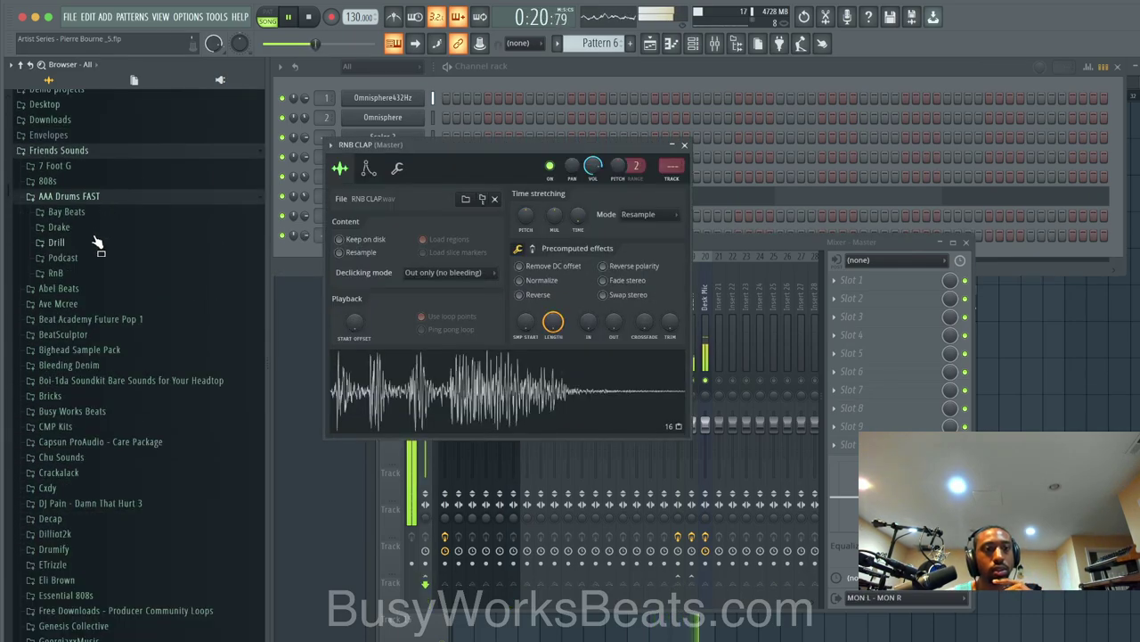
left_click(98, 231)
right_click(101, 327)
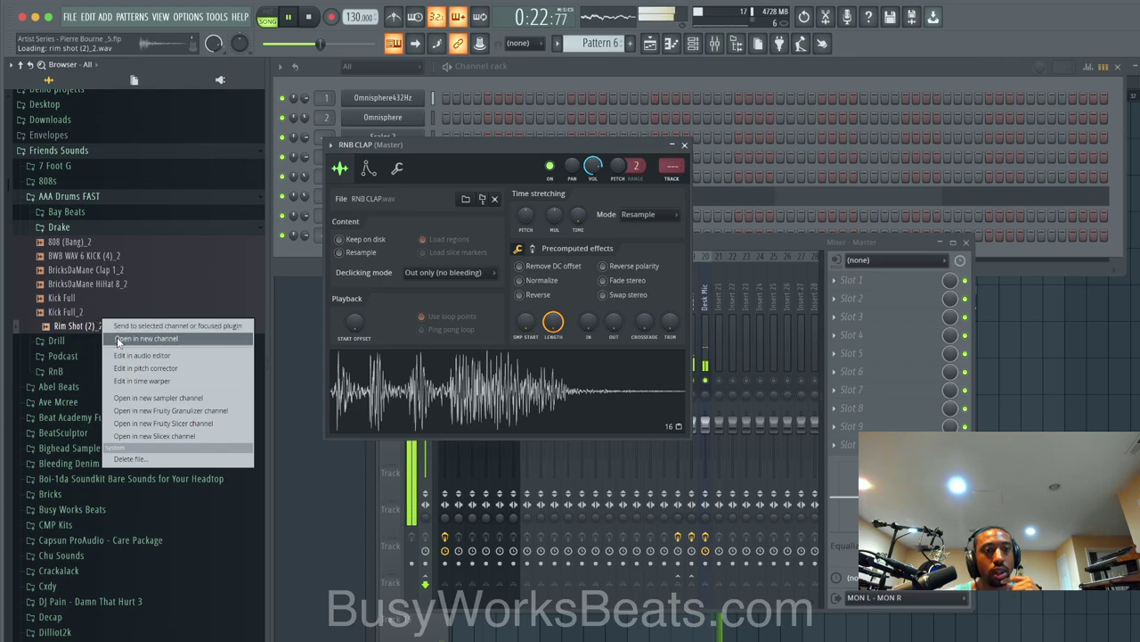
left_click(112, 331)
left_click(115, 224)
Step: Save the project and set the tempo to 134 BPM while playing along with the metronome
left_click(541, 71)
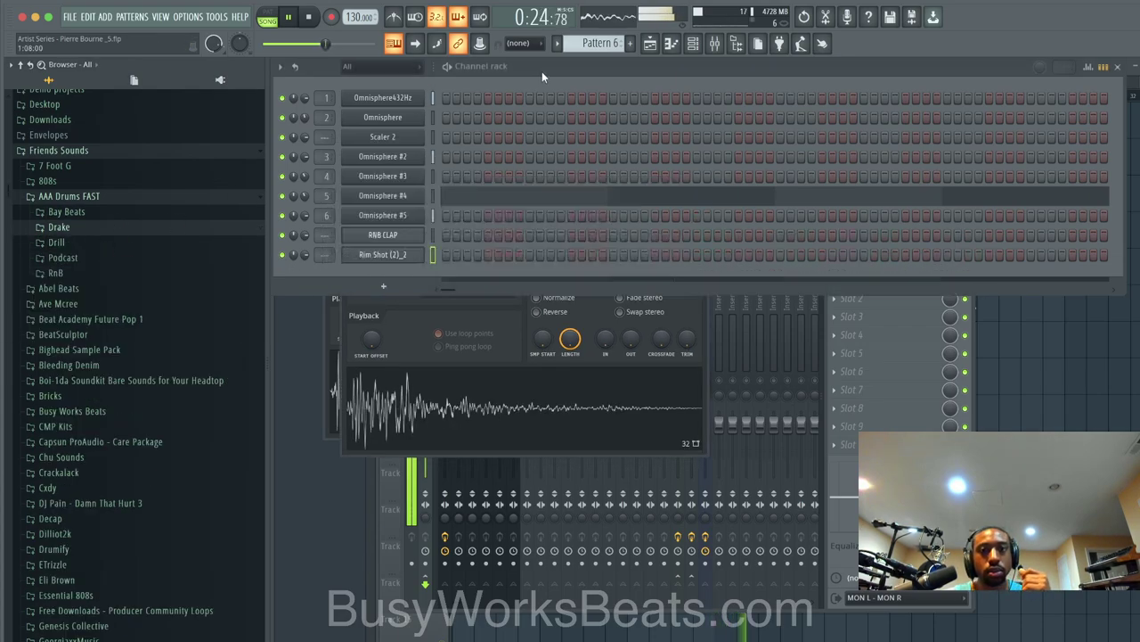
key("ctrl+s")
left_click(393, 18)
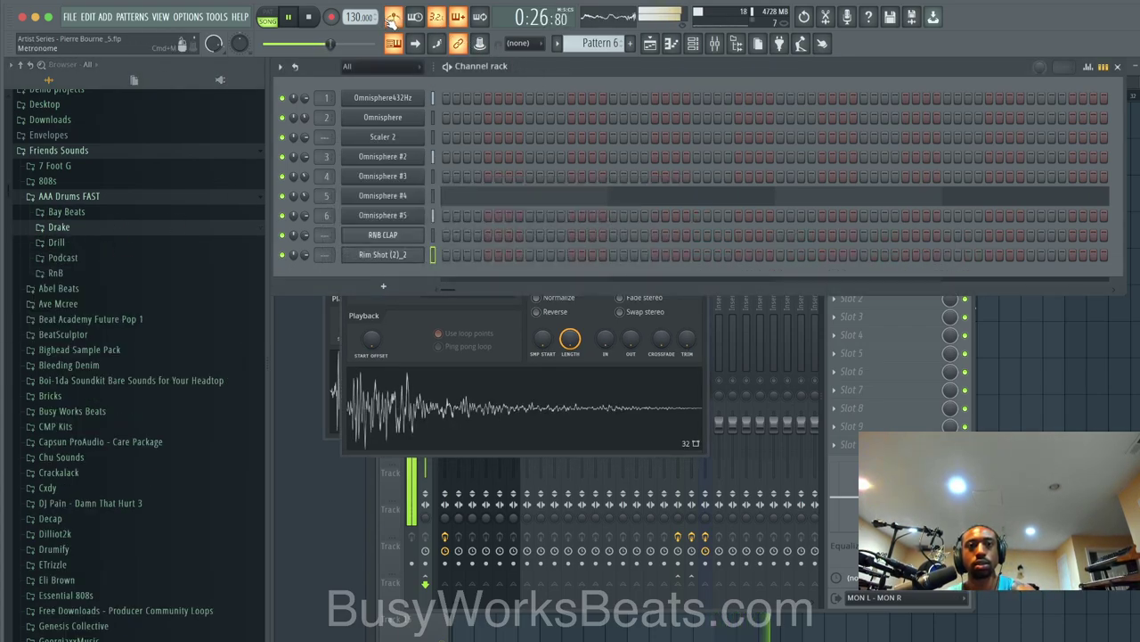
left_click(851, 457)
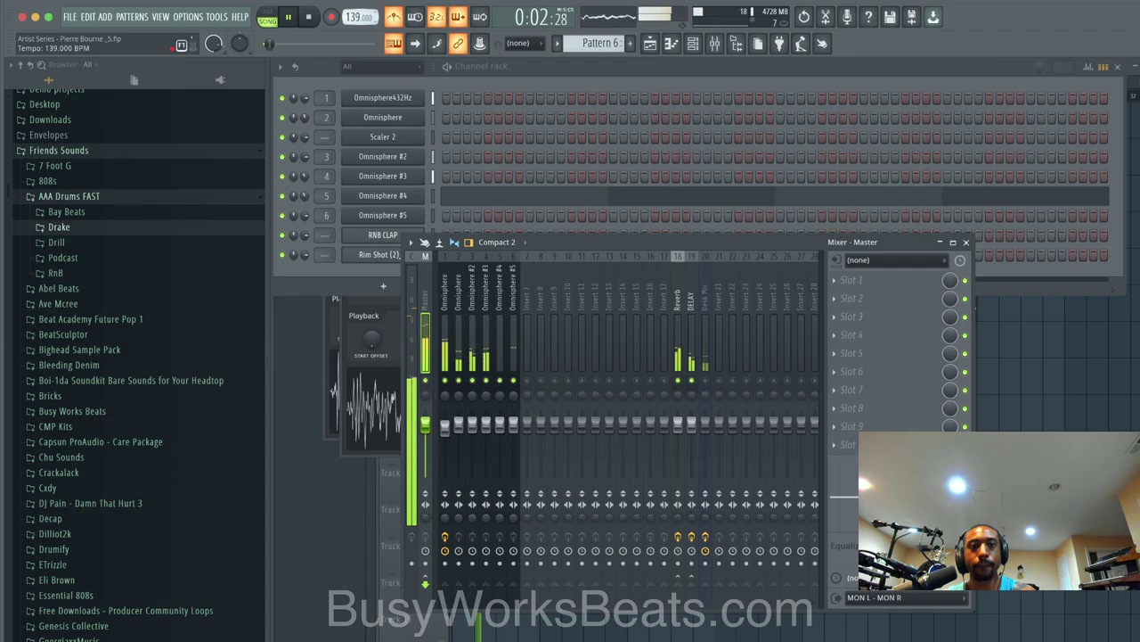
scroll(355, 18, "down", 1)
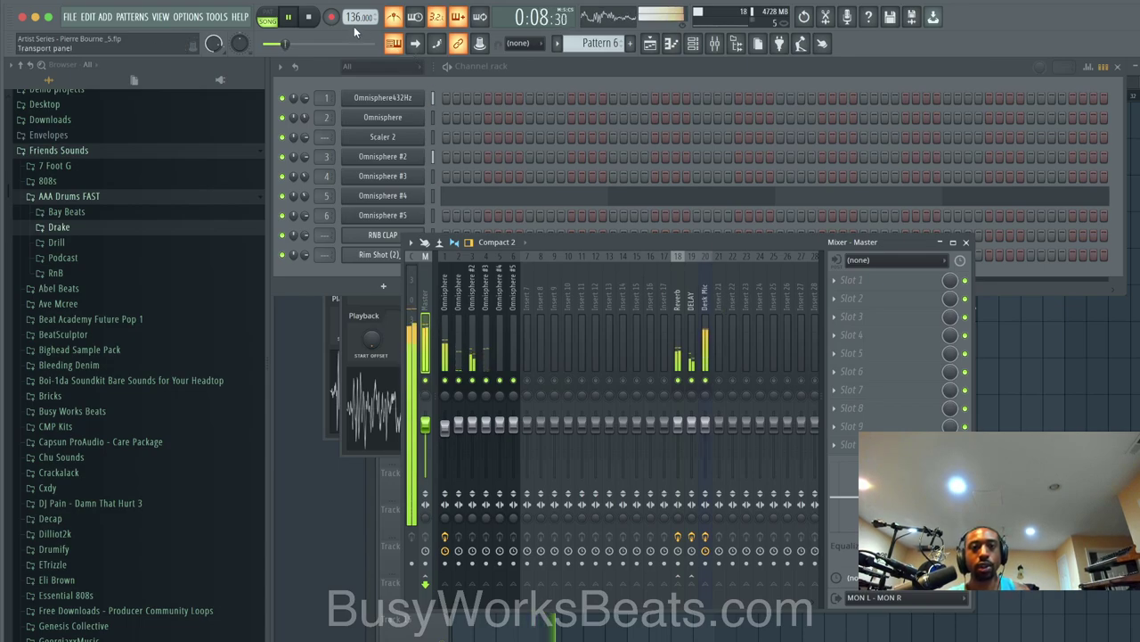
scroll(360, 17, "down", 4)
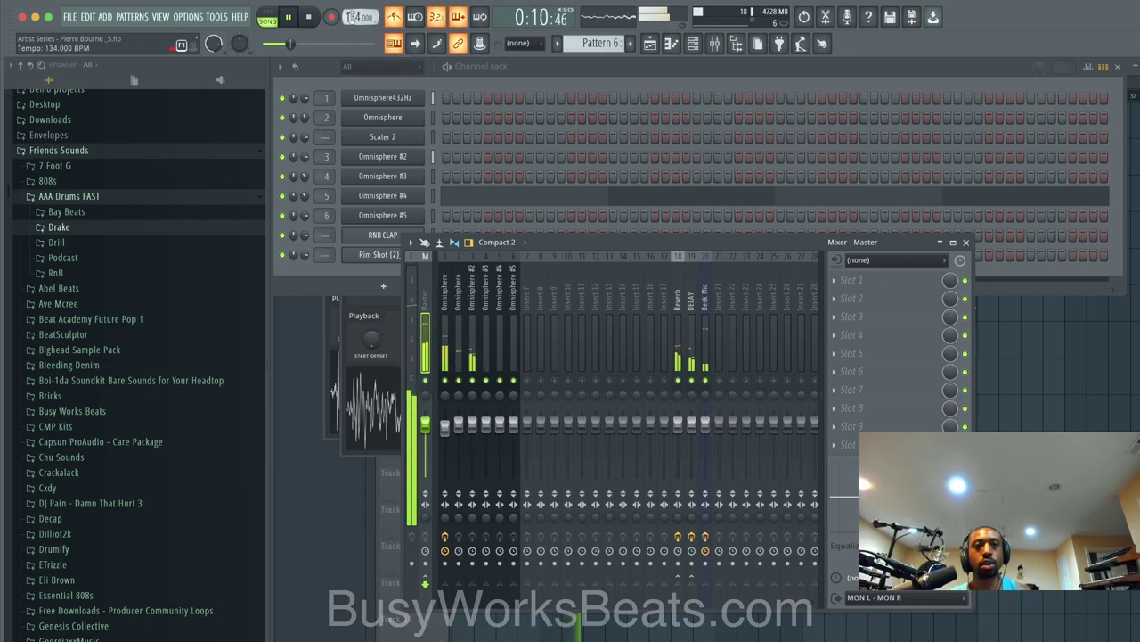
Step: Route the RNB CLAP and Rim Shot (2)_2 channels to mixer tracks 7 and 8 and bring up the playlist
left_click(586, 80)
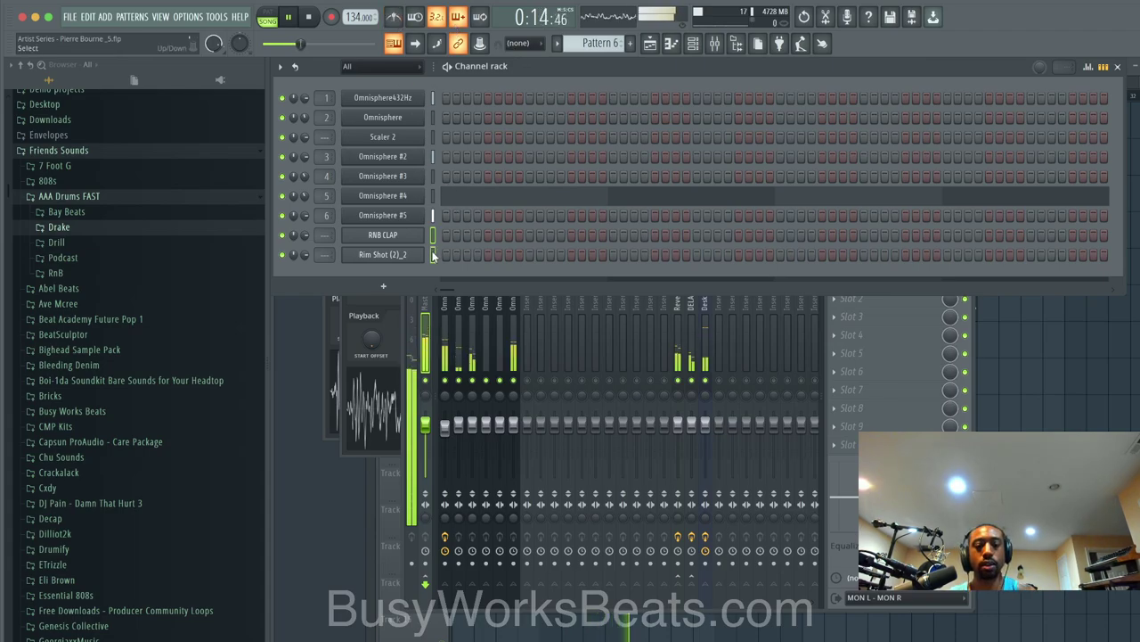
key("F5")
left_click(464, 380)
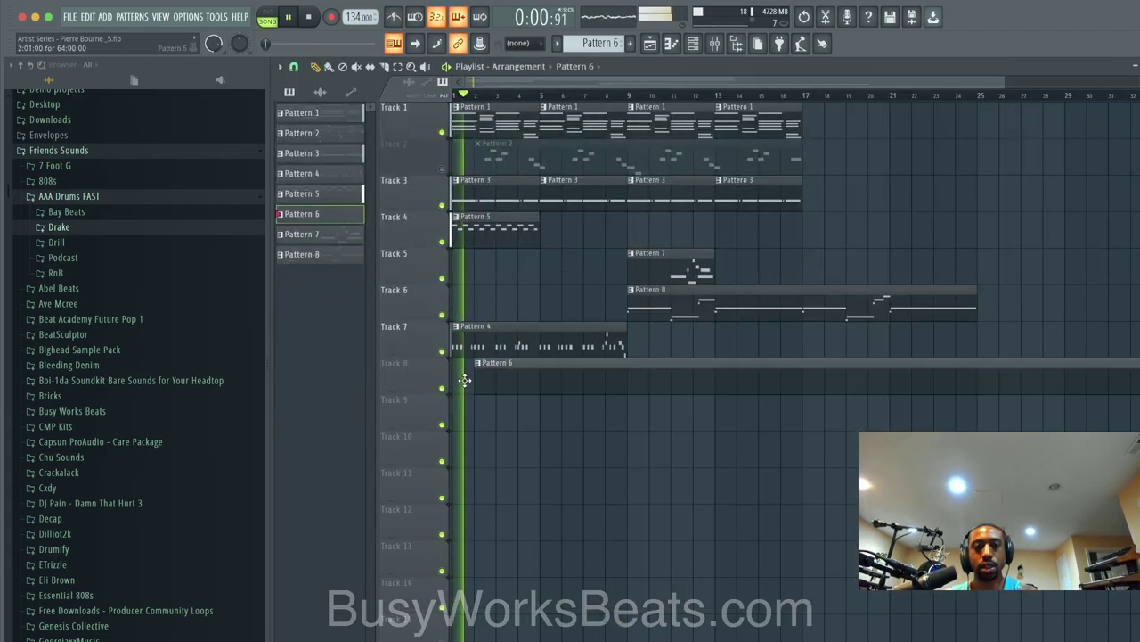
right_click(517, 378)
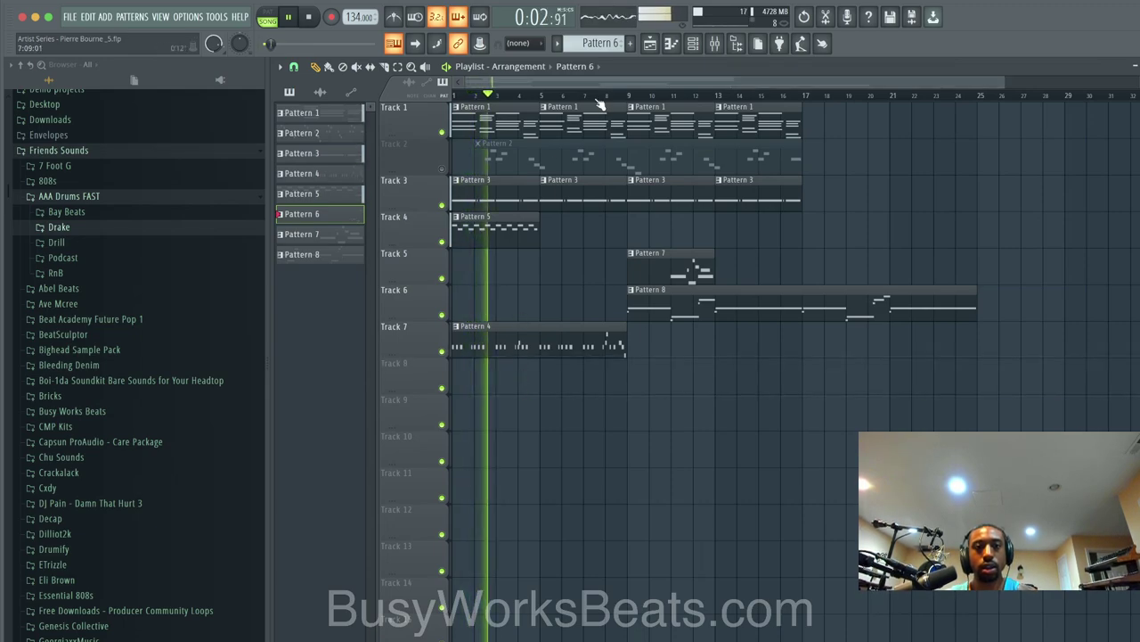
Step: Create the new Pattern 10, place its clip at bar 1 of Track 8, and restart playback
left_click(692, 44)
left_click_drag(621, 44, 621, 19)
left_click(532, 384)
left_click(454, 380)
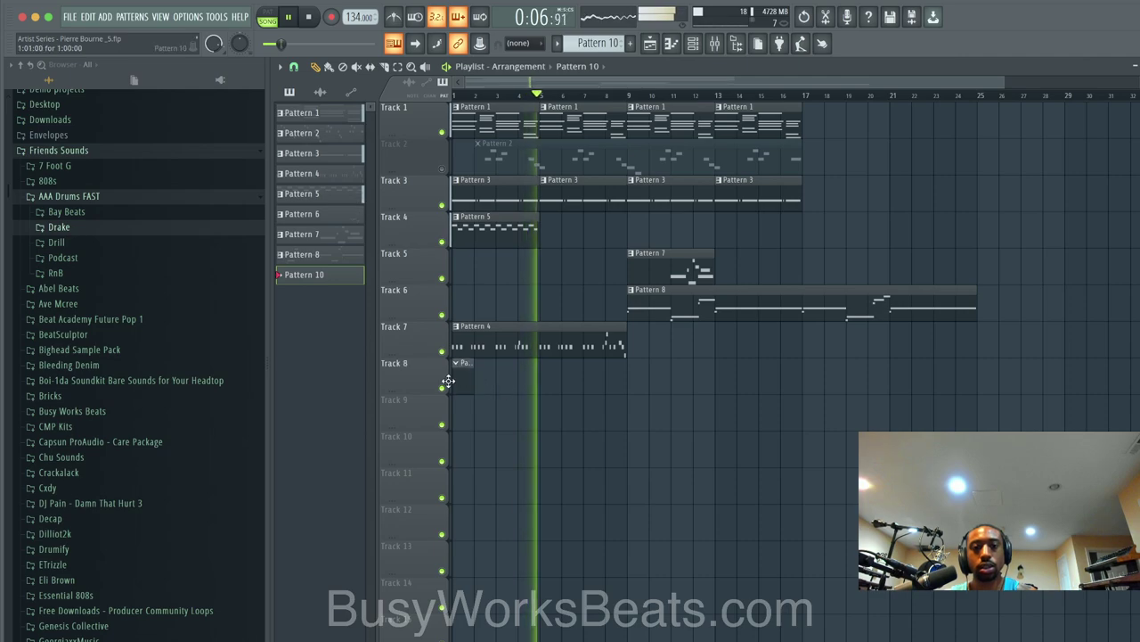
key("space")
key("space")
Step: Place RNB CLAP hits on steps 9 and 25 of Pattern 10 and unmute its mixer track
left_click(715, 44)
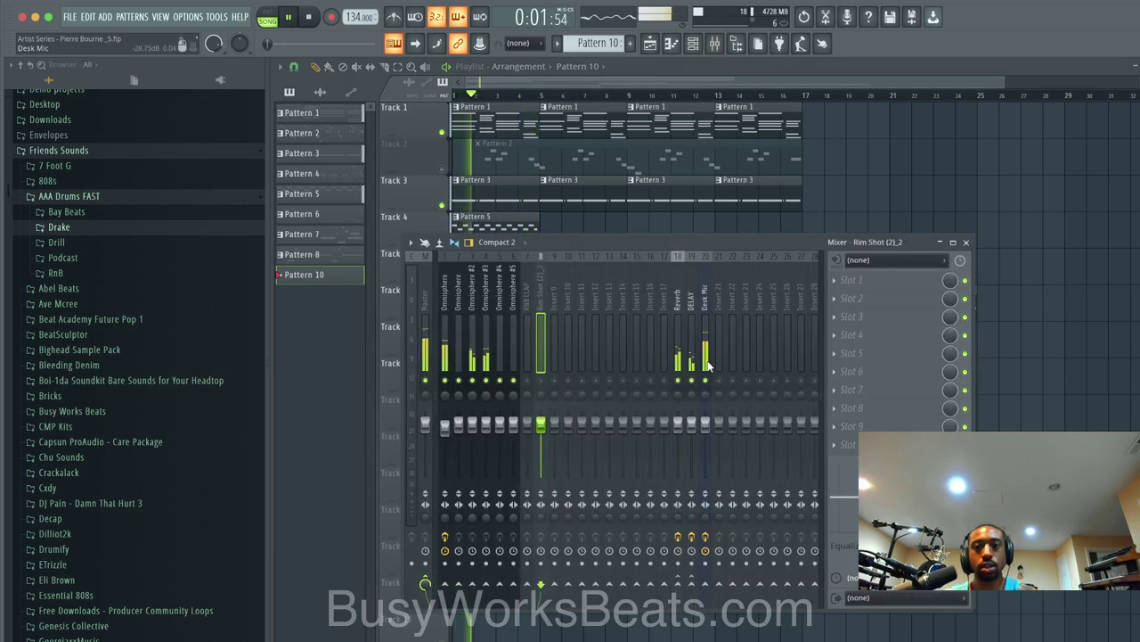
left_click(692, 44)
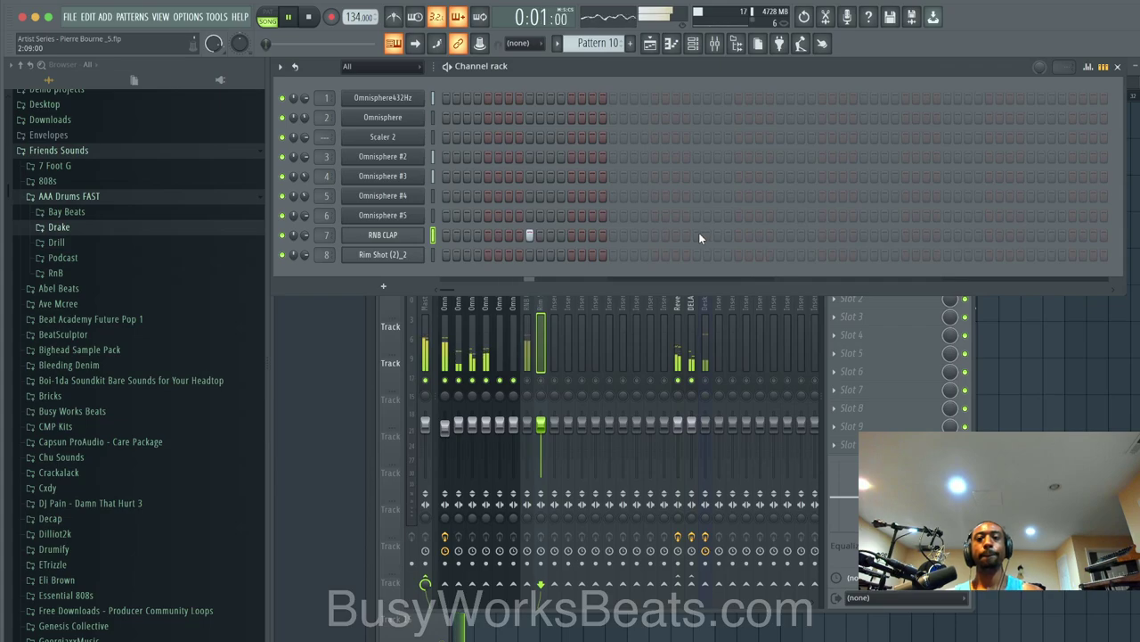
left_click(697, 234)
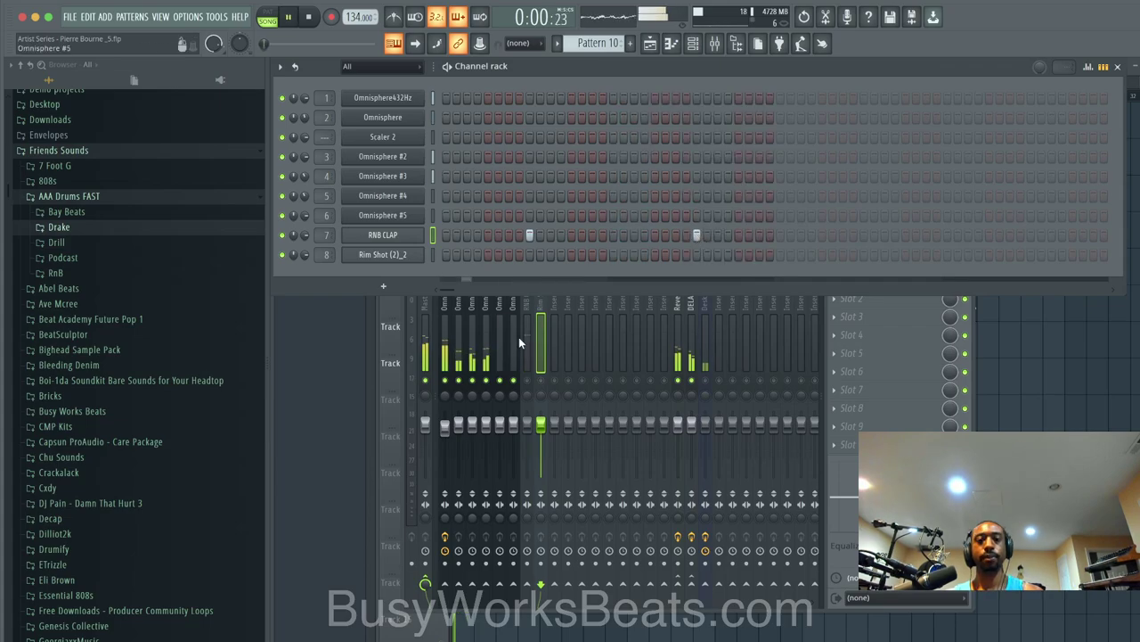
left_click(529, 381)
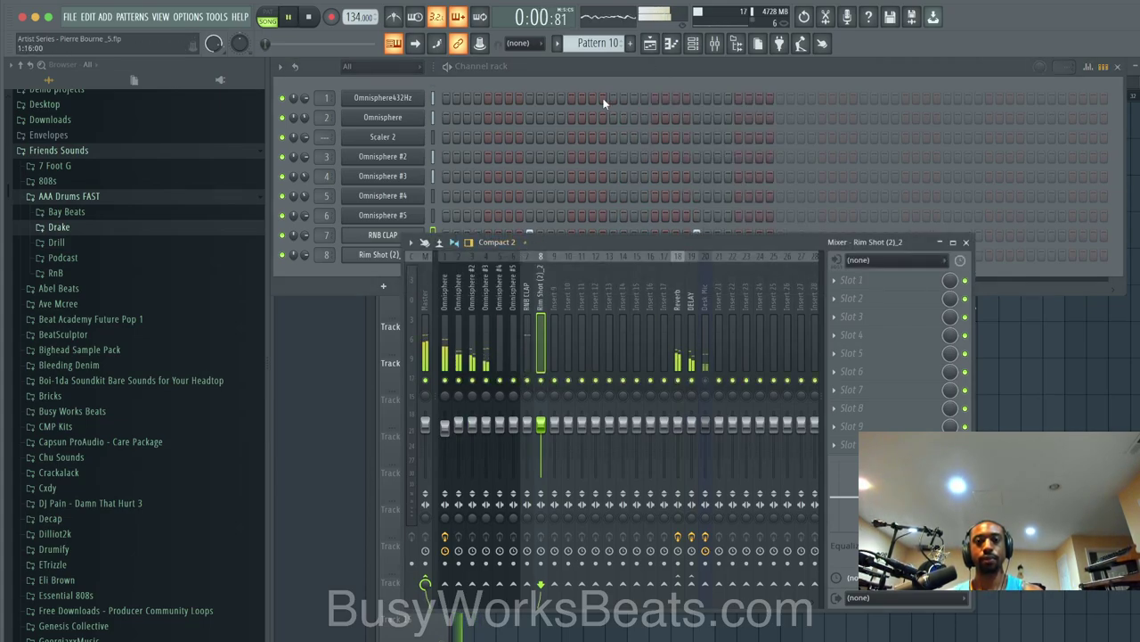
Step: Place Rim Shot (2)_2 hits on steps 13, 14, 28 and 31 of Pattern 10
left_click(602, 93)
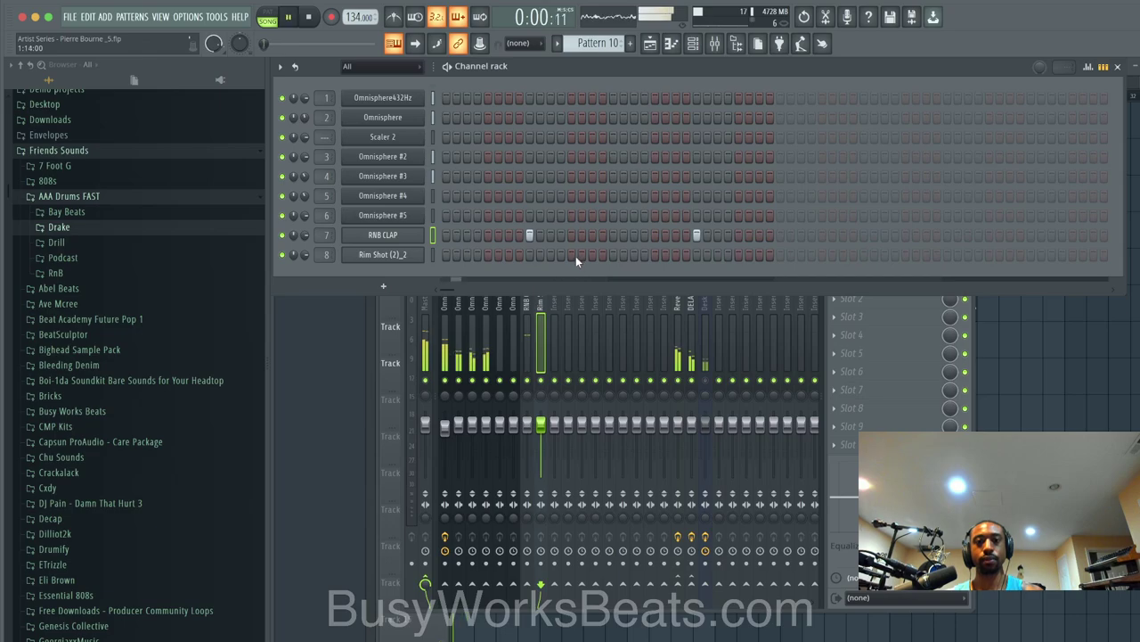
left_click_drag(575, 256, 579, 254)
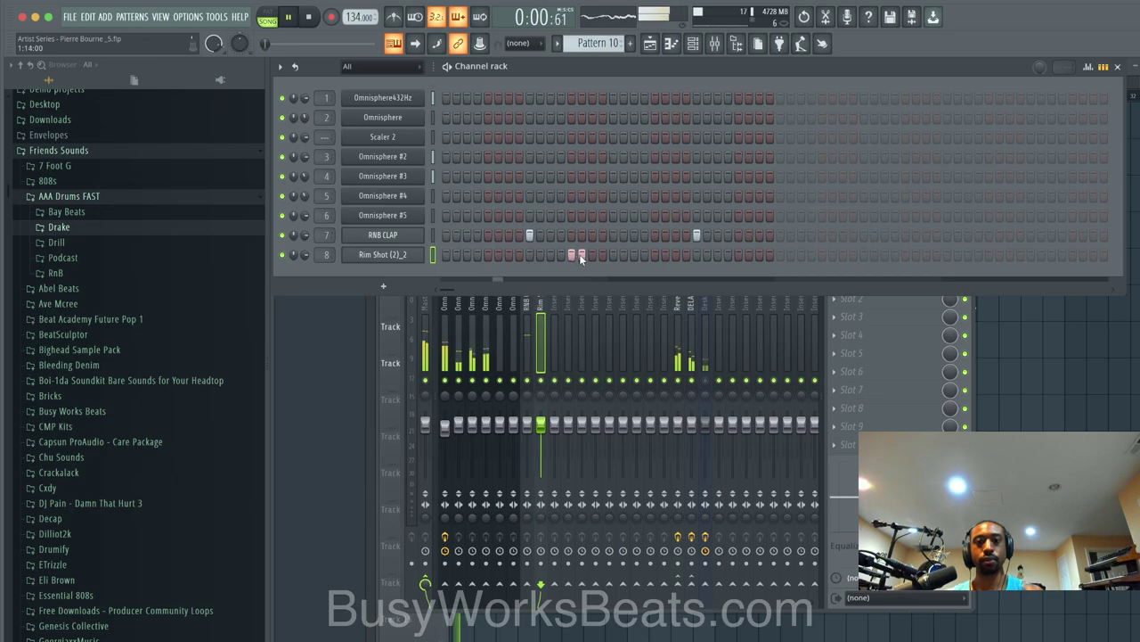
left_click(727, 255)
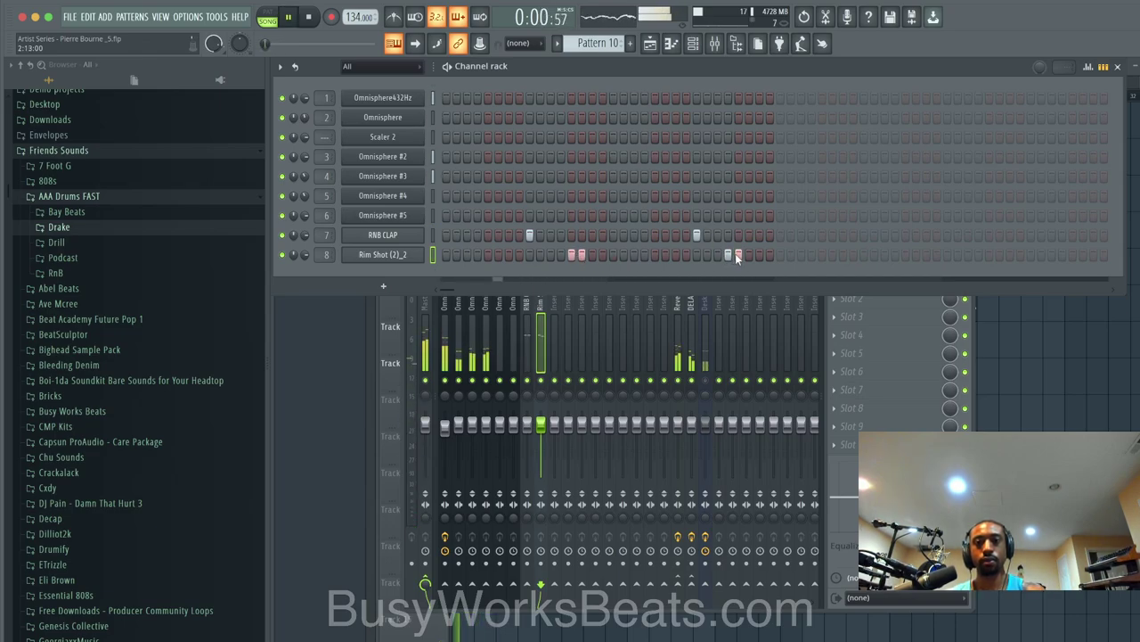
left_click(759, 255)
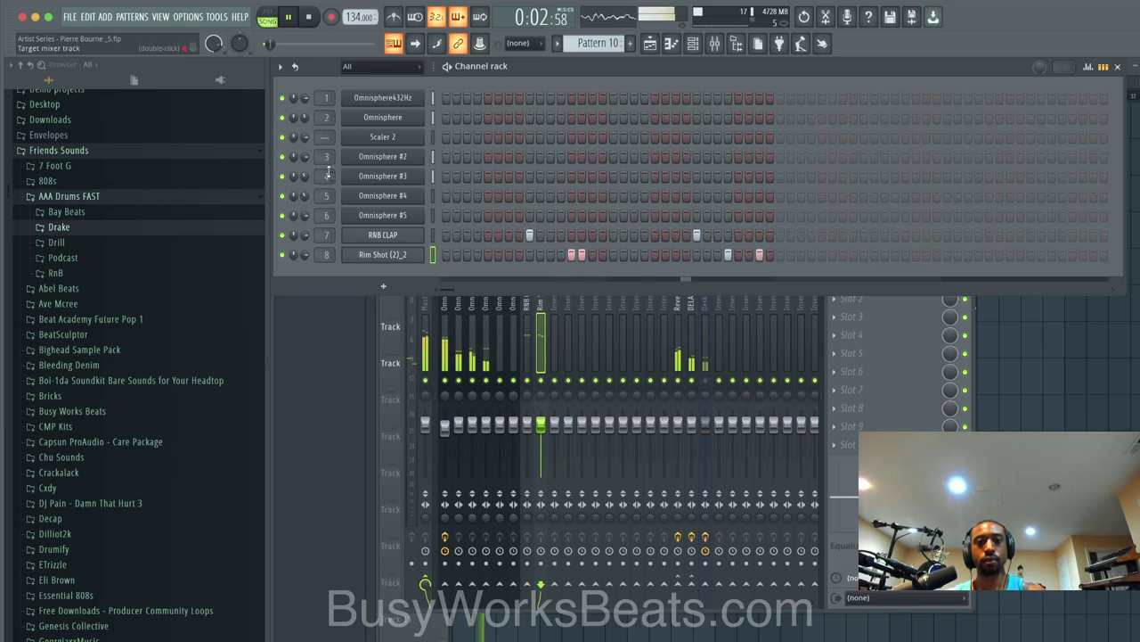
Step: Duplicate the Pattern 10 clips along Track 8 until they reach bar 25
key("F5")
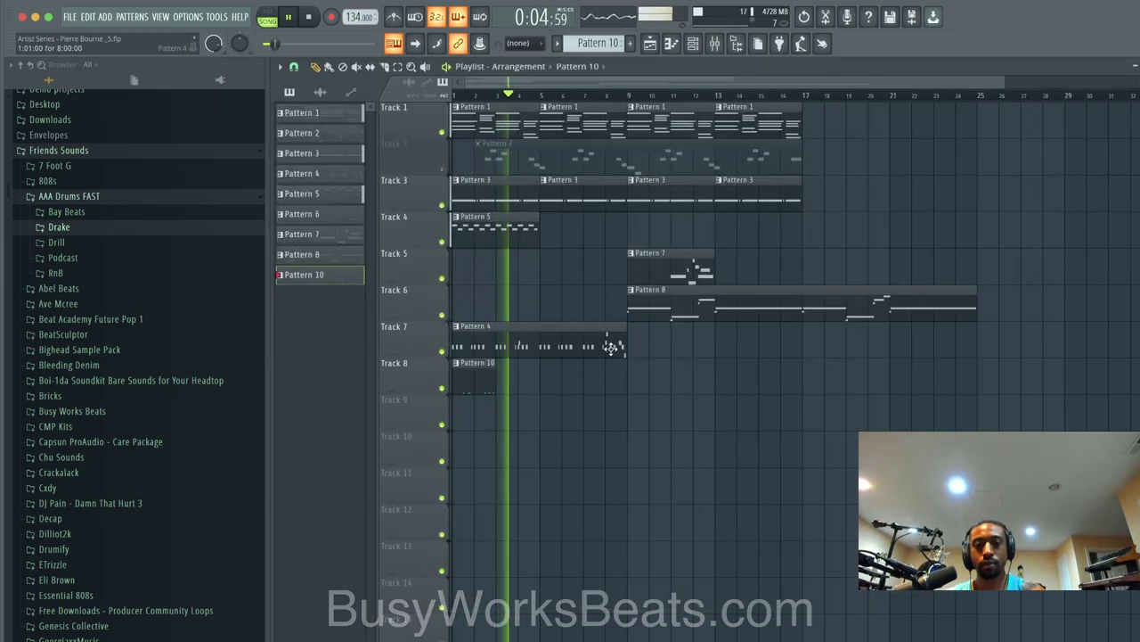
left_click(499, 377)
left_click_drag(504, 378, 473, 378)
key("ctrl+b")
key("ctrl+b")
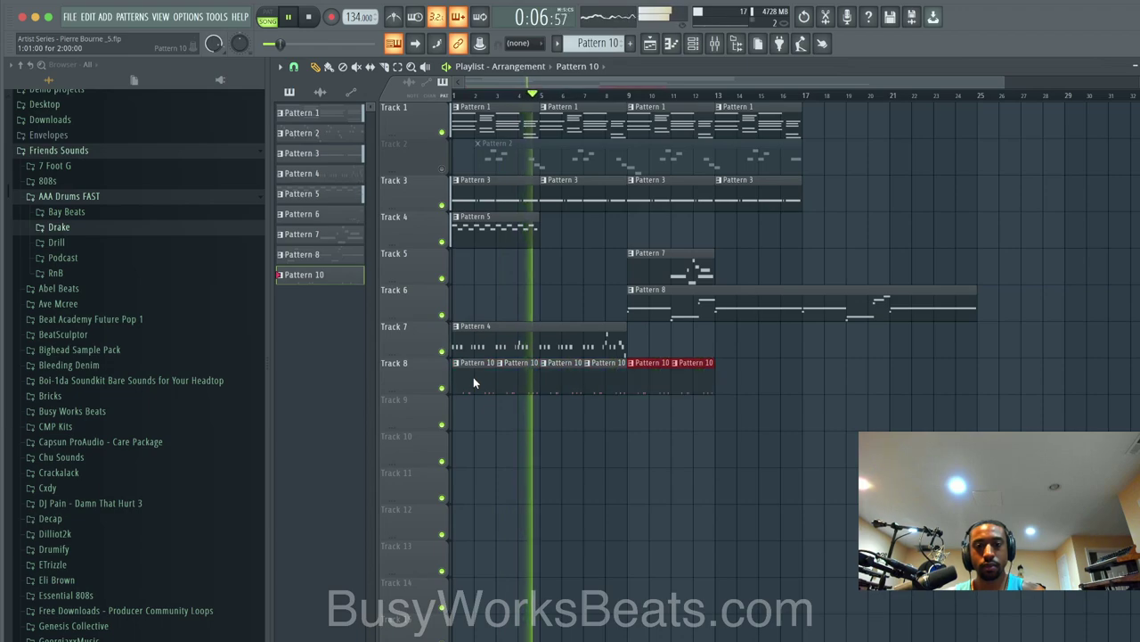
key("ctrl+b")
key("ctrl+b")
key("ctrl+b")
Step: Examine the layer A settings of part 1 in the Omnisphere432Hz instrument
key("F6")
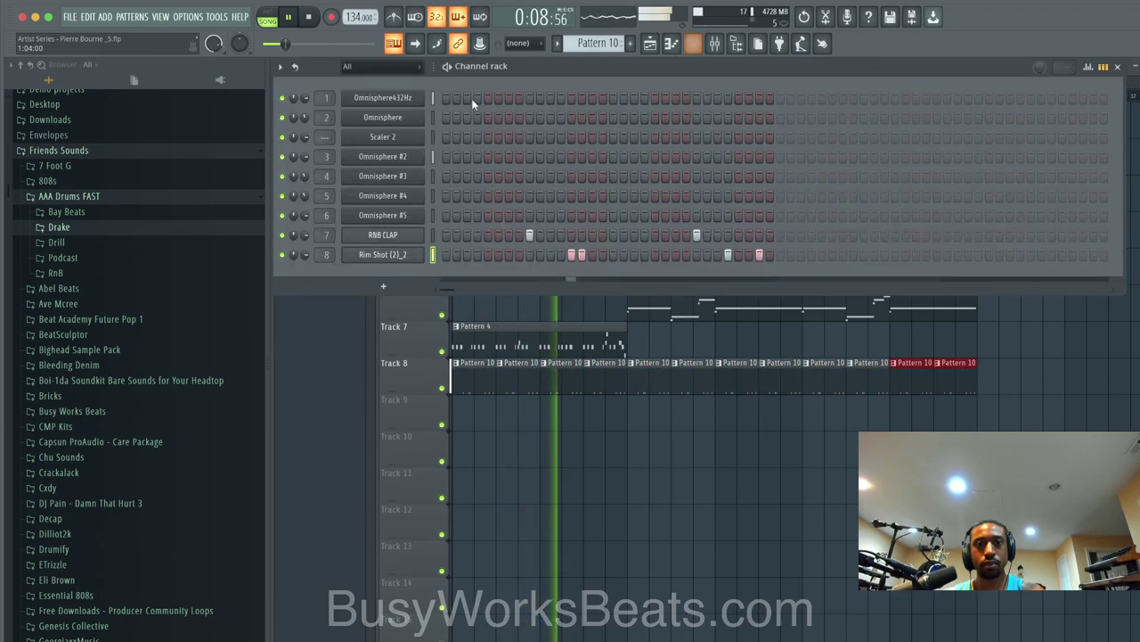
left_click(383, 98)
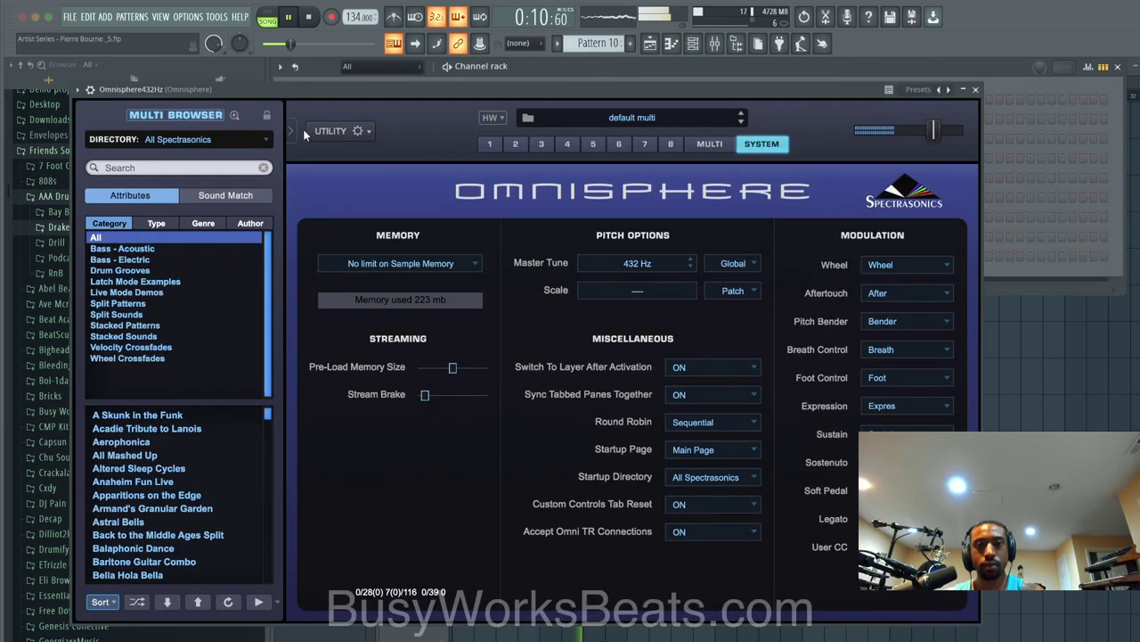
left_click(492, 144)
left_click(554, 267)
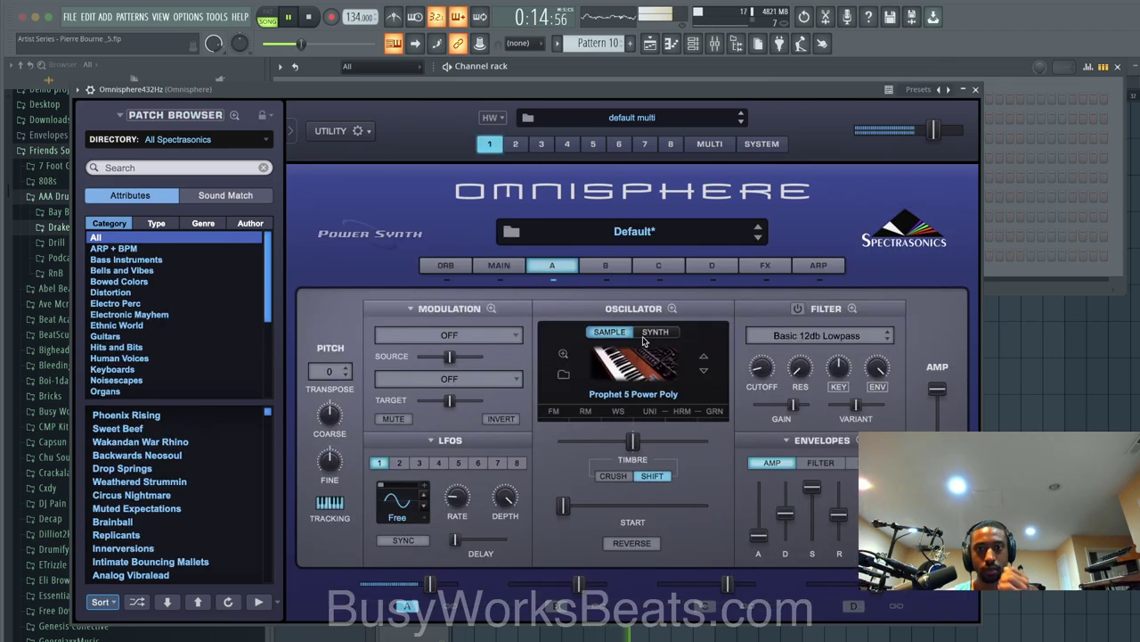
left_click(976, 91)
Step: Examine the Filter MINI effect controls on the first Omnisphere mixer track
key("F9")
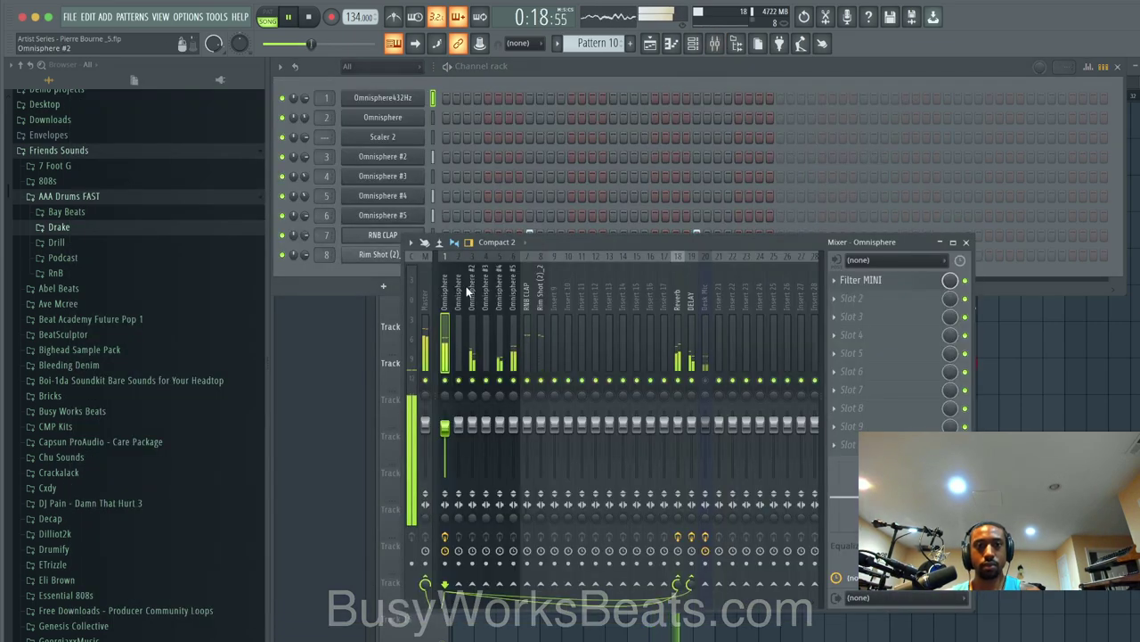
left_click(861, 280)
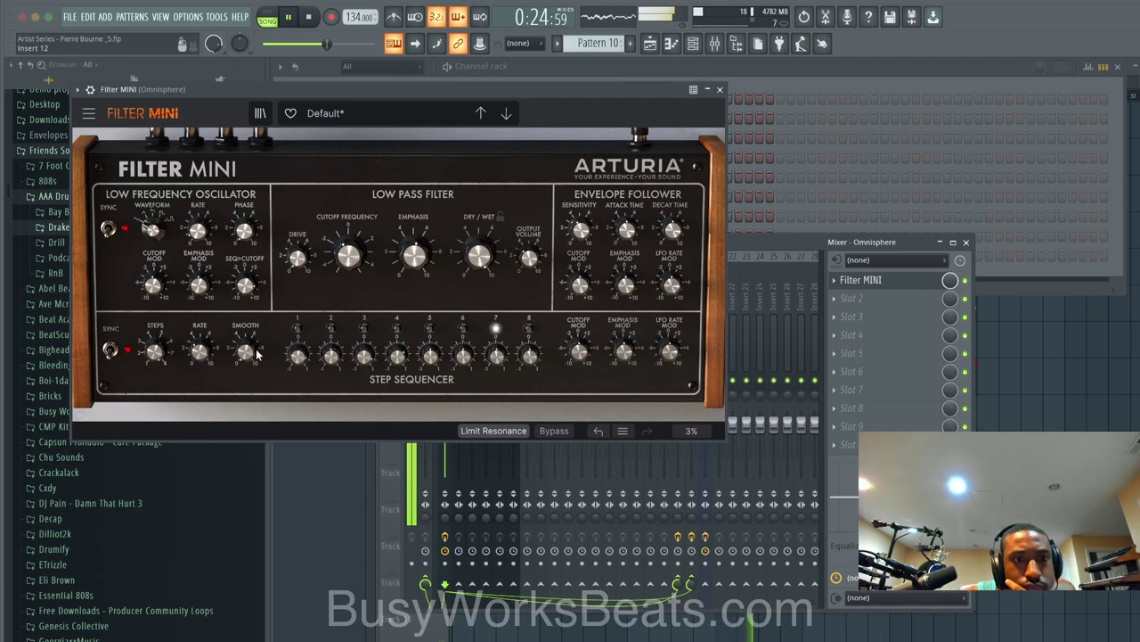
left_click_drag(256, 351, 255, 351)
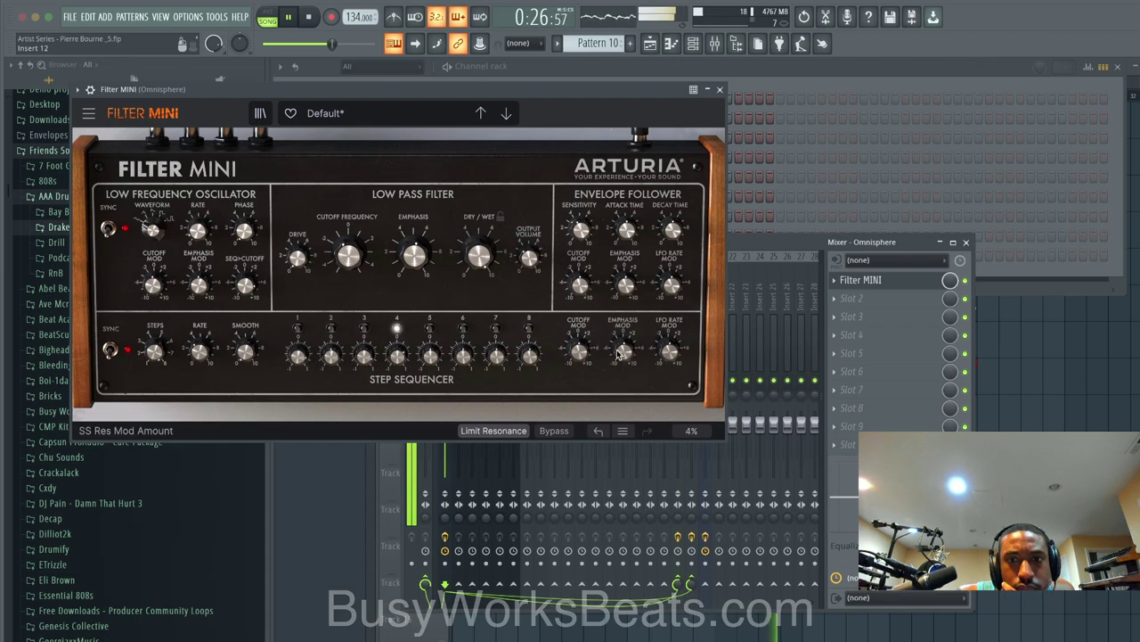
left_click(627, 230)
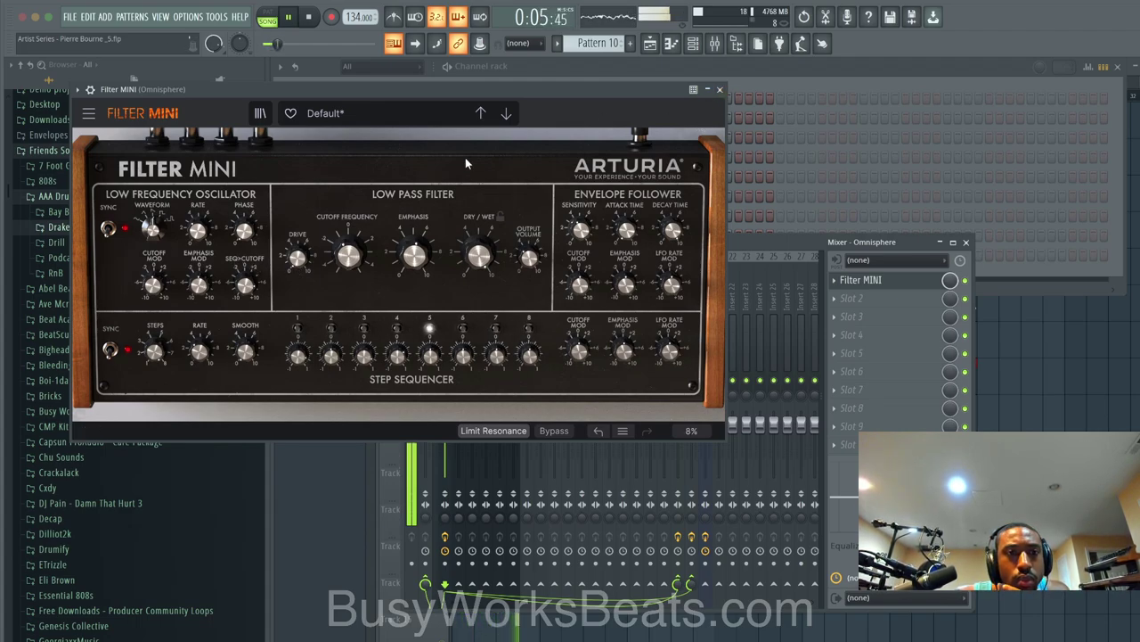
left_click(721, 91)
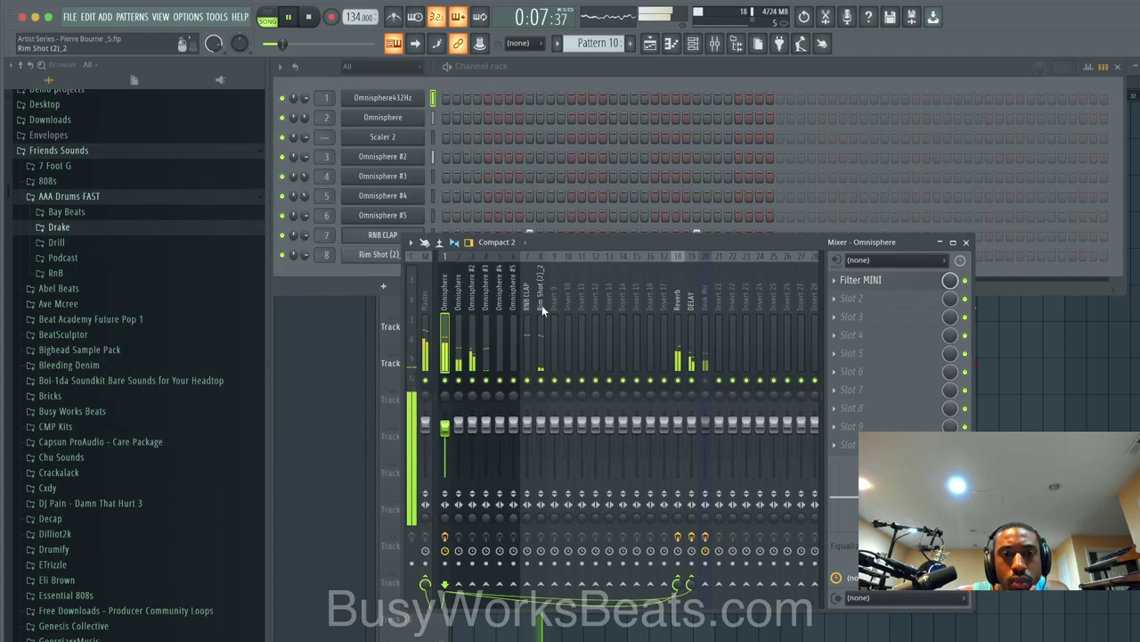
Step: Select the second Omnisphere mixer track and examine the Pattern 4 notes in the piano roll
left_click(454, 364)
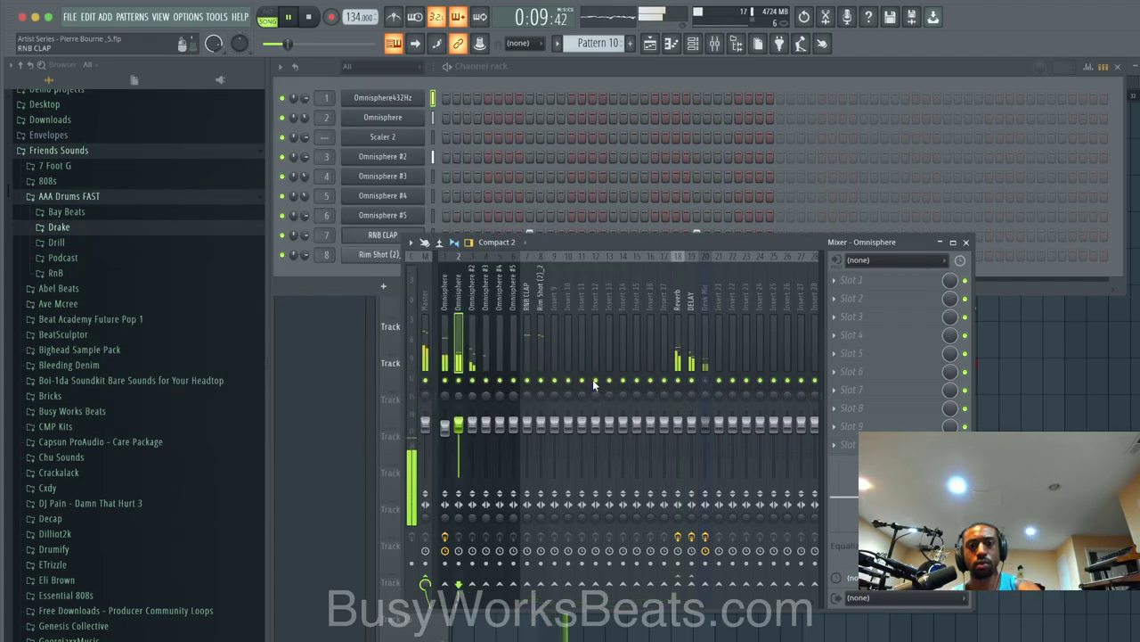
left_click(1078, 390)
double_click(545, 336)
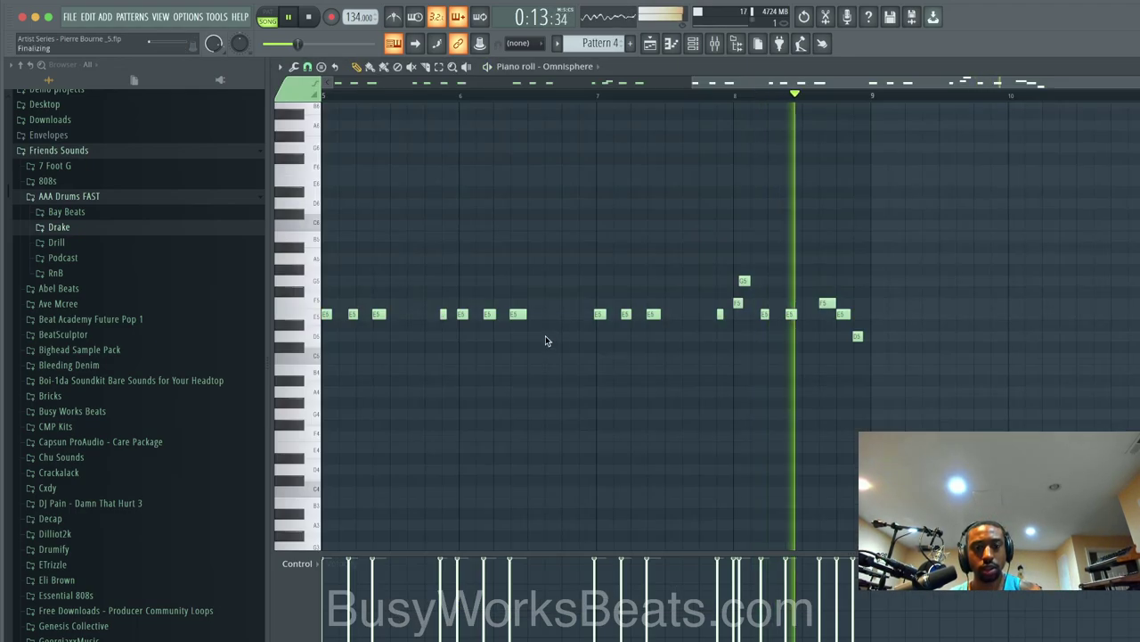
key("space")
double_click(1099, 70)
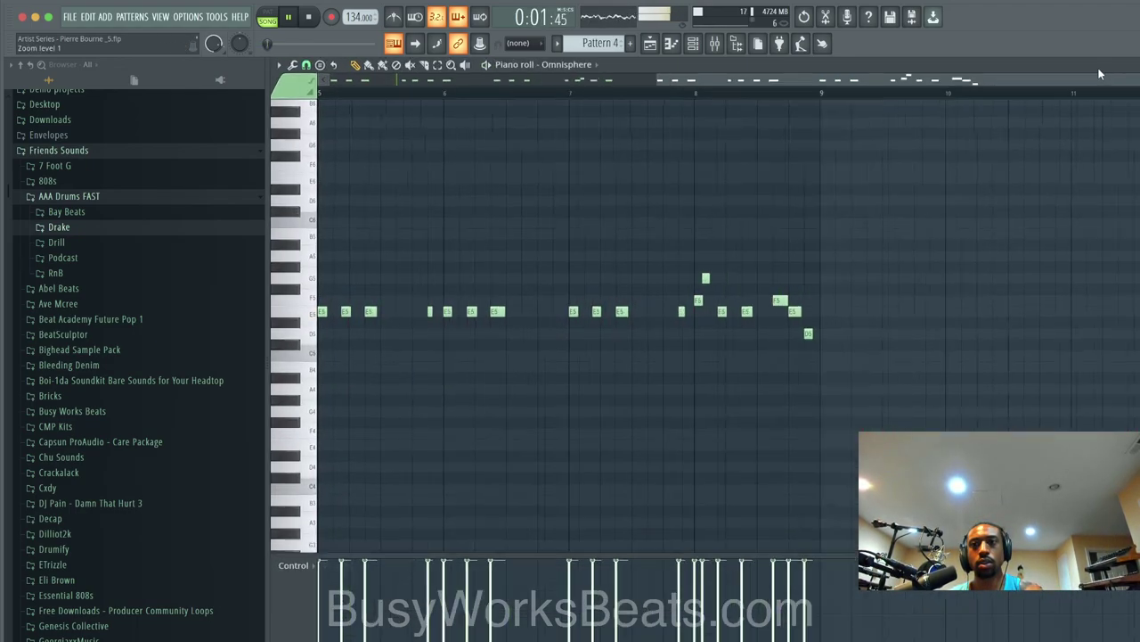
Step: Duplicate the Pattern 5 clip on Track 4 so the copy starts at bar 5
left_click(667, 44)
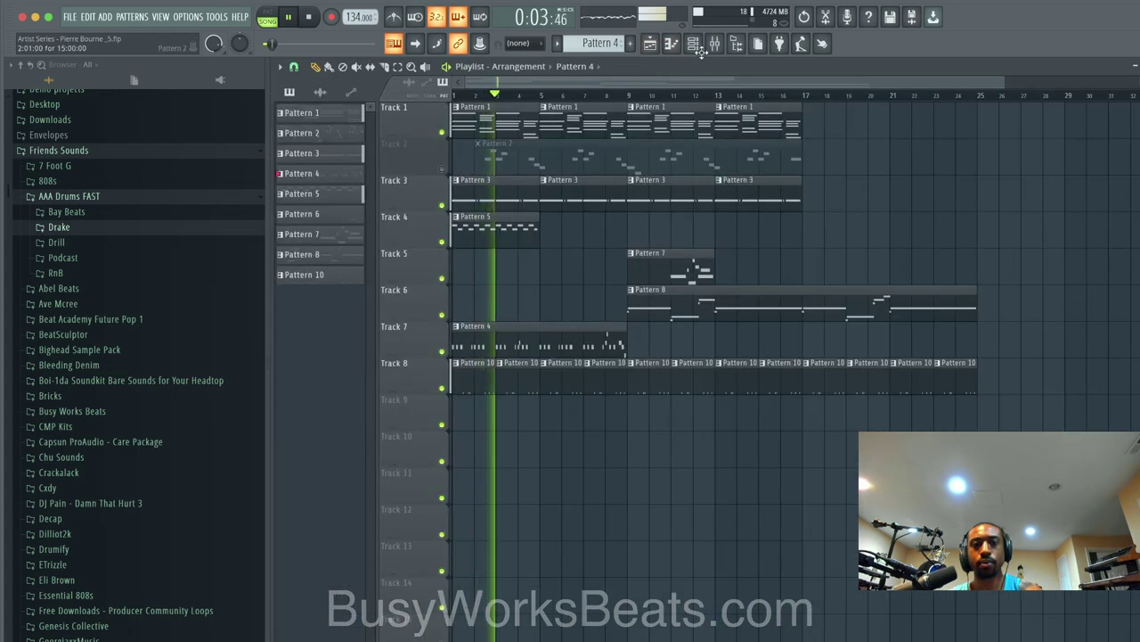
left_click(519, 227, "super")
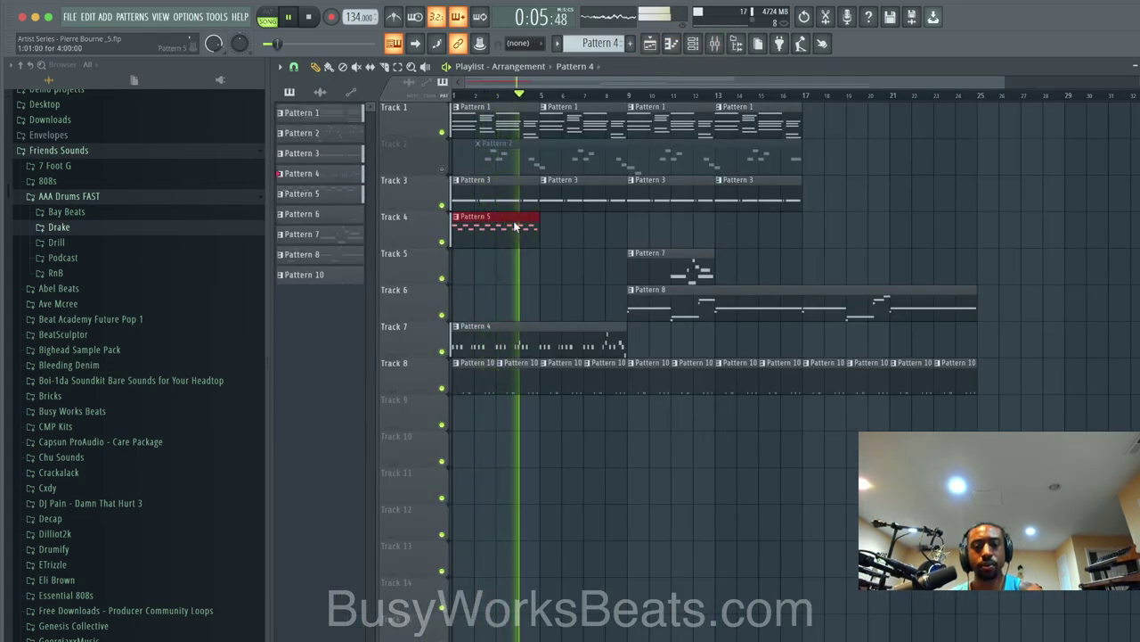
key("super+b")
left_click(715, 43)
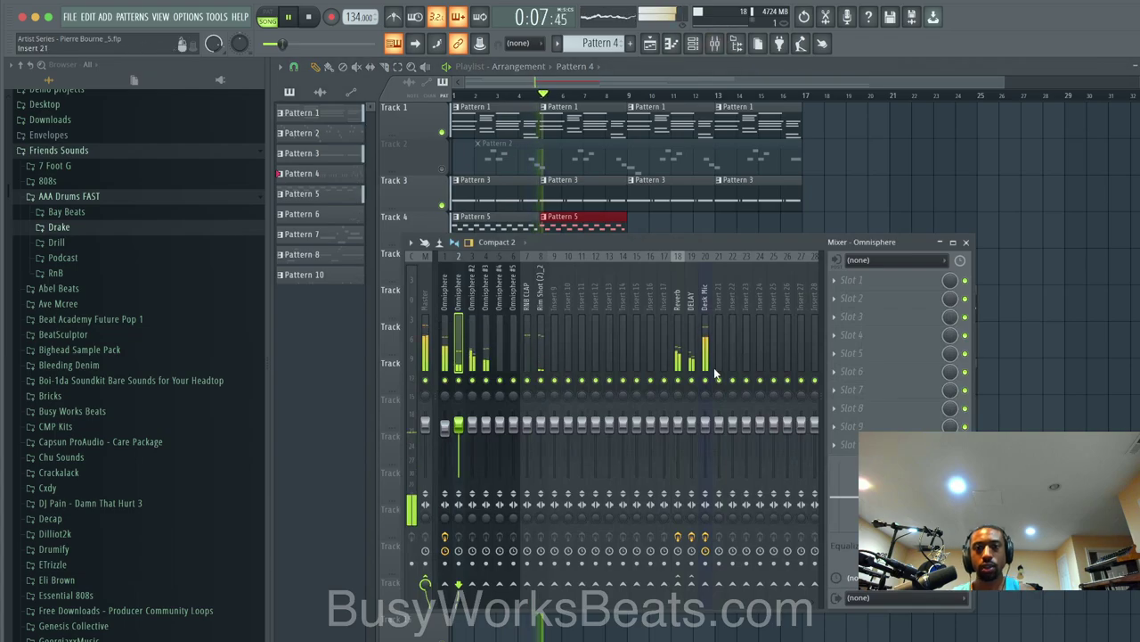
left_click(693, 43)
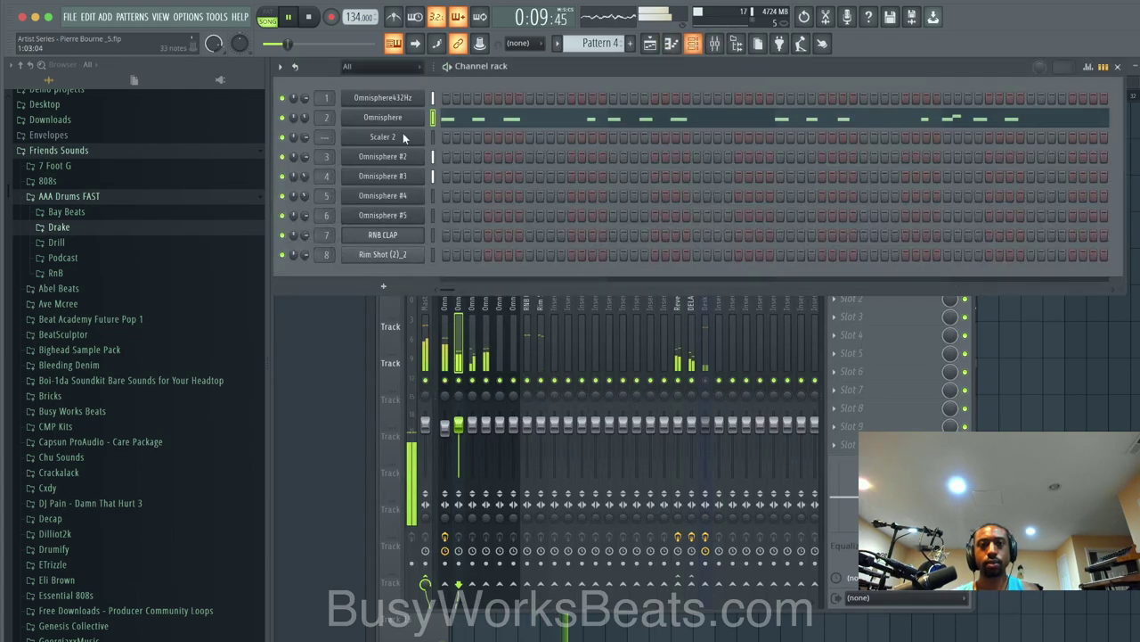
key("F5")
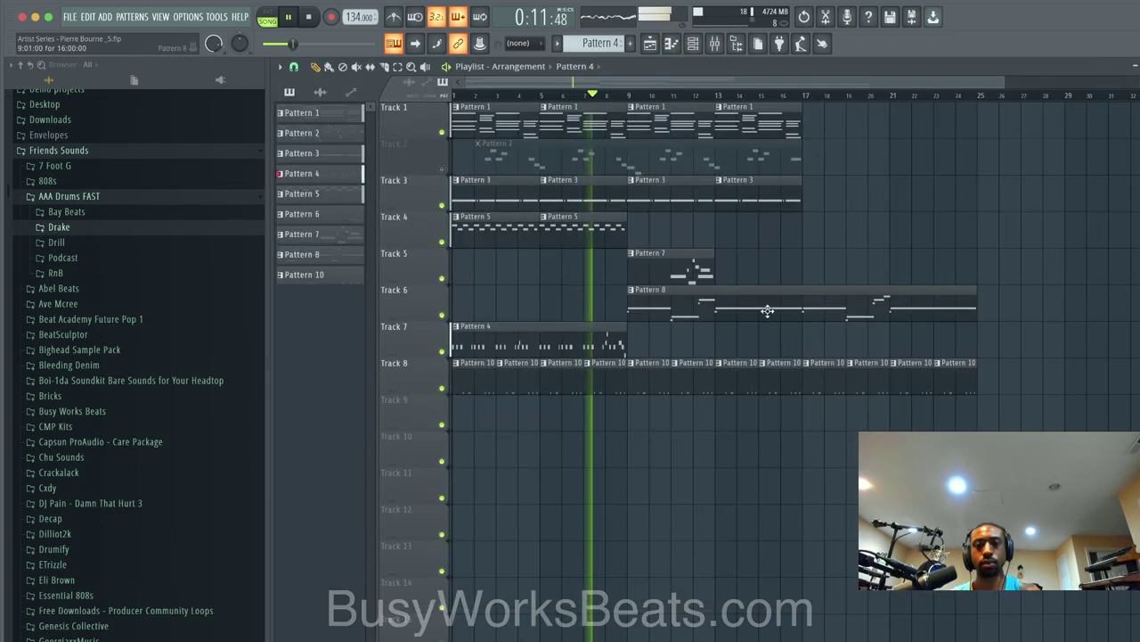
left_click(693, 43)
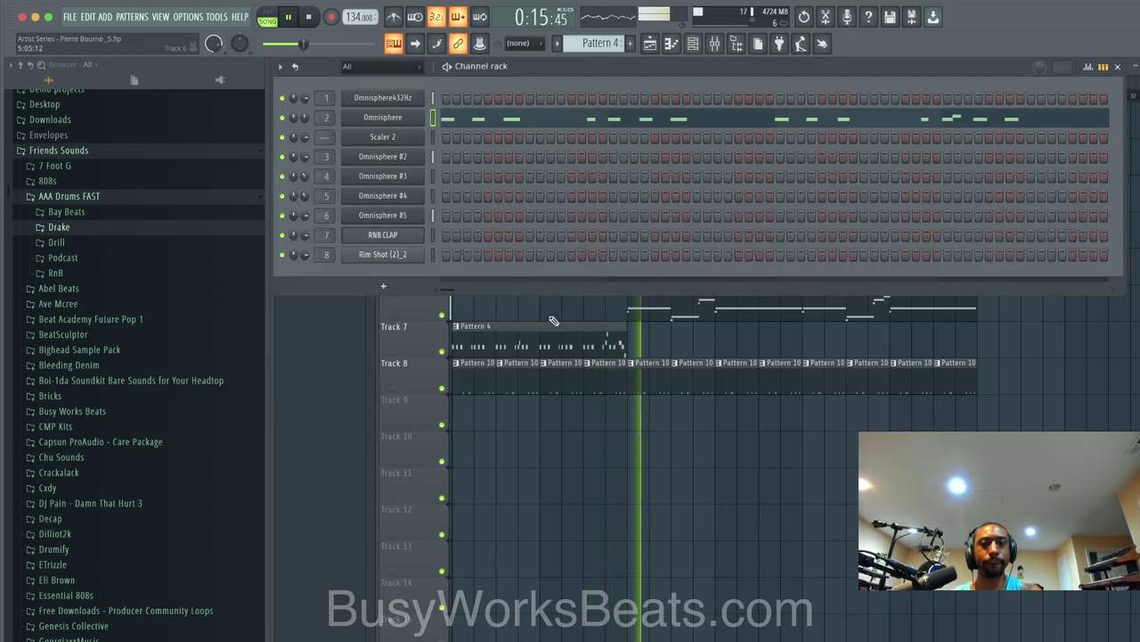
left_click(434, 217)
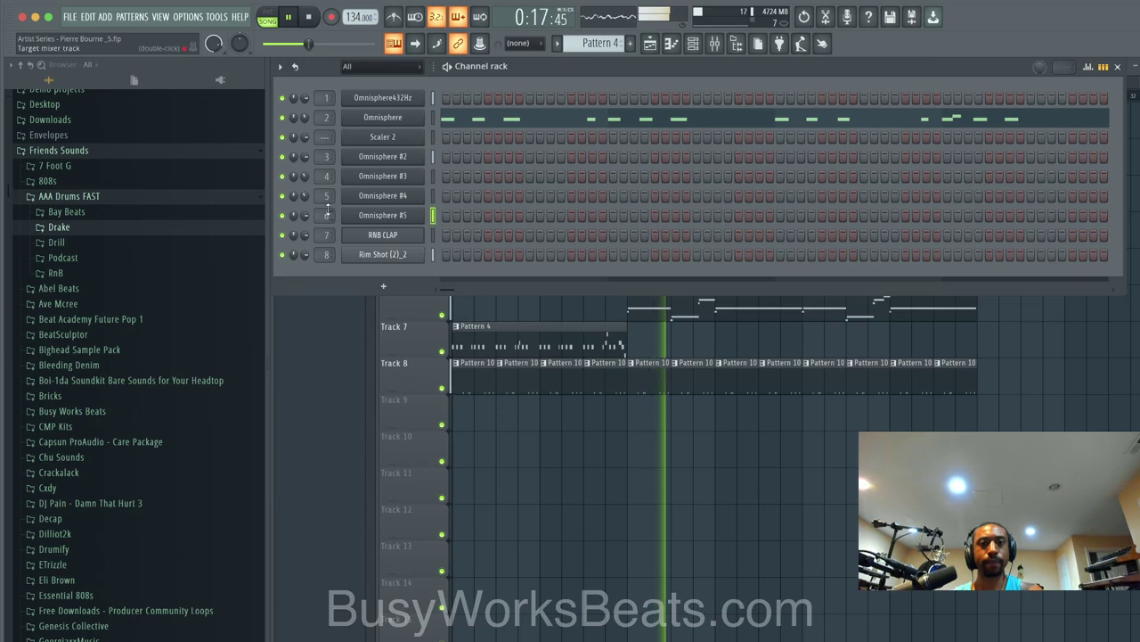
left_click(528, 407)
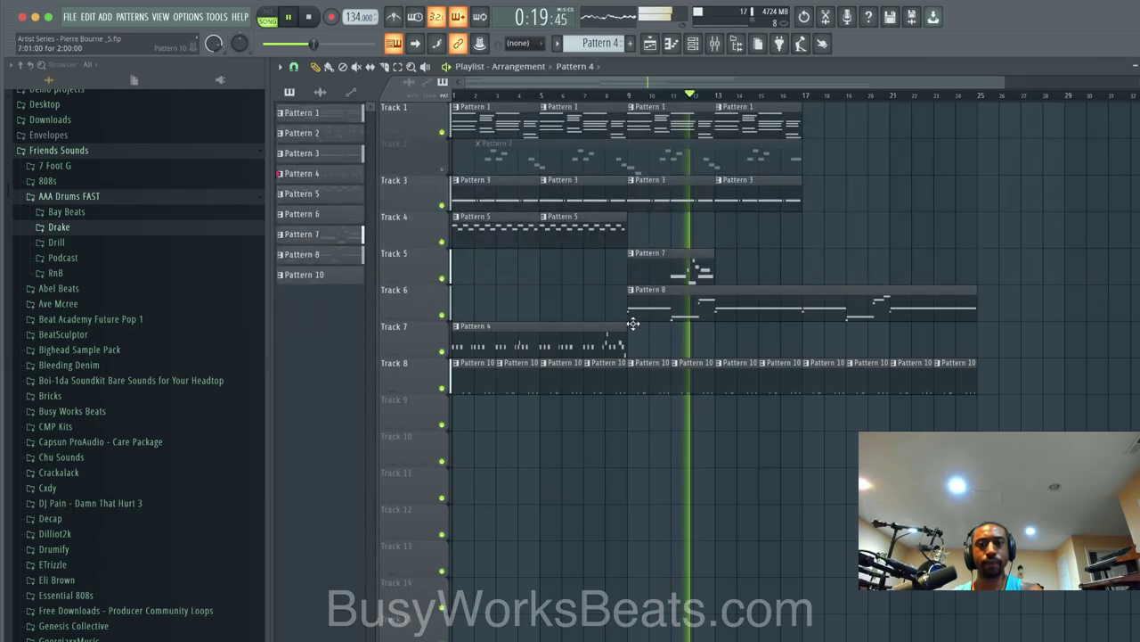
Step: Copy the Pattern 7 clip to bar 13 on Track 5 and two Pattern 1 clips to bar 17 on Track 1
left_click_drag(690, 270, 781, 272)
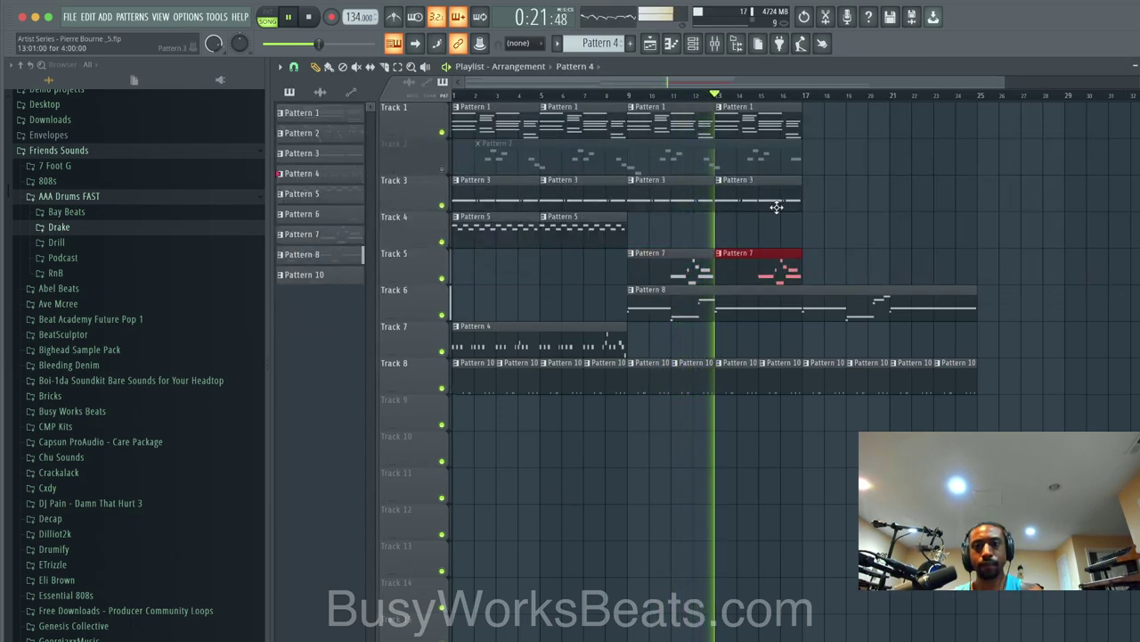
left_click_drag(763, 122, 848, 123)
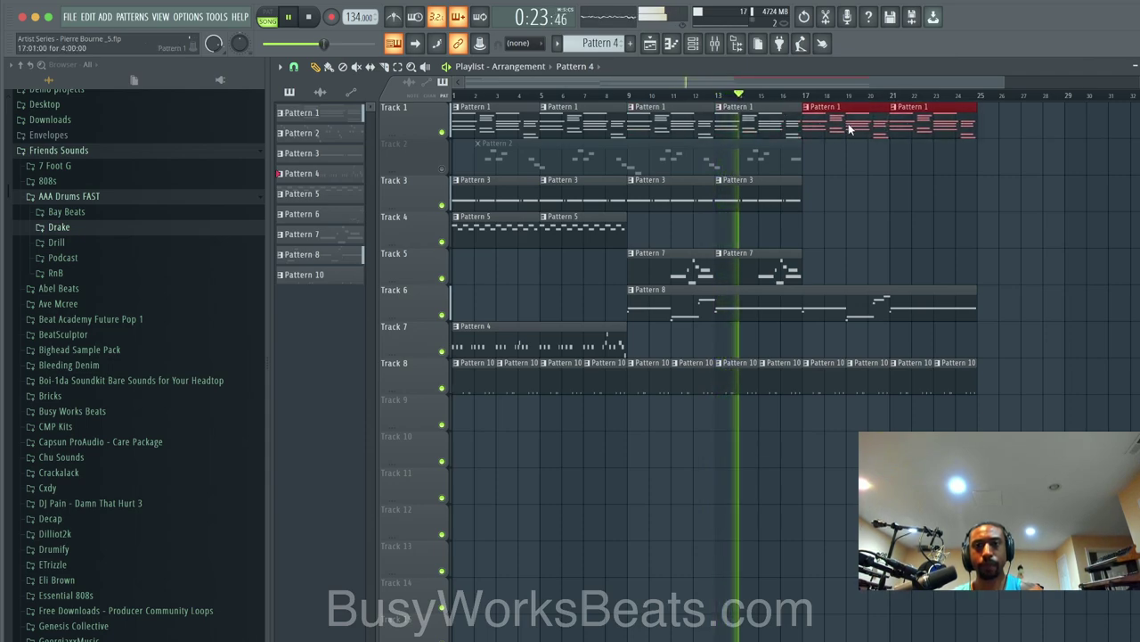
Step: Slightly adjust the low frequency oscillator rate of the Filter MINI on the first Omnisphere mixer track
left_click(724, 47)
left_click(447, 290)
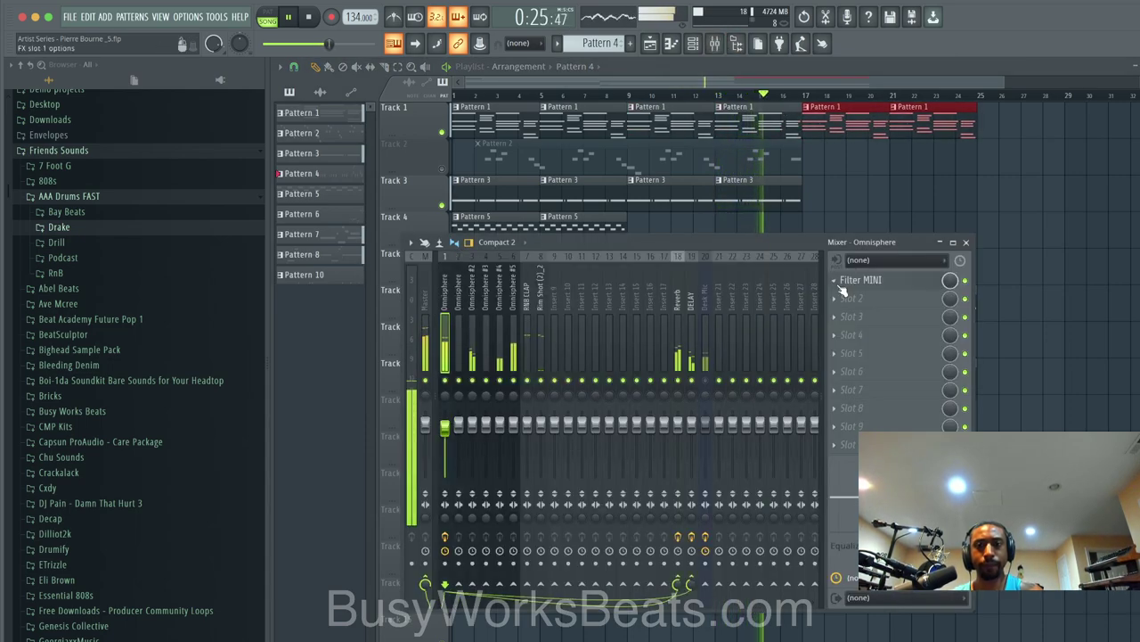
left_click(870, 281)
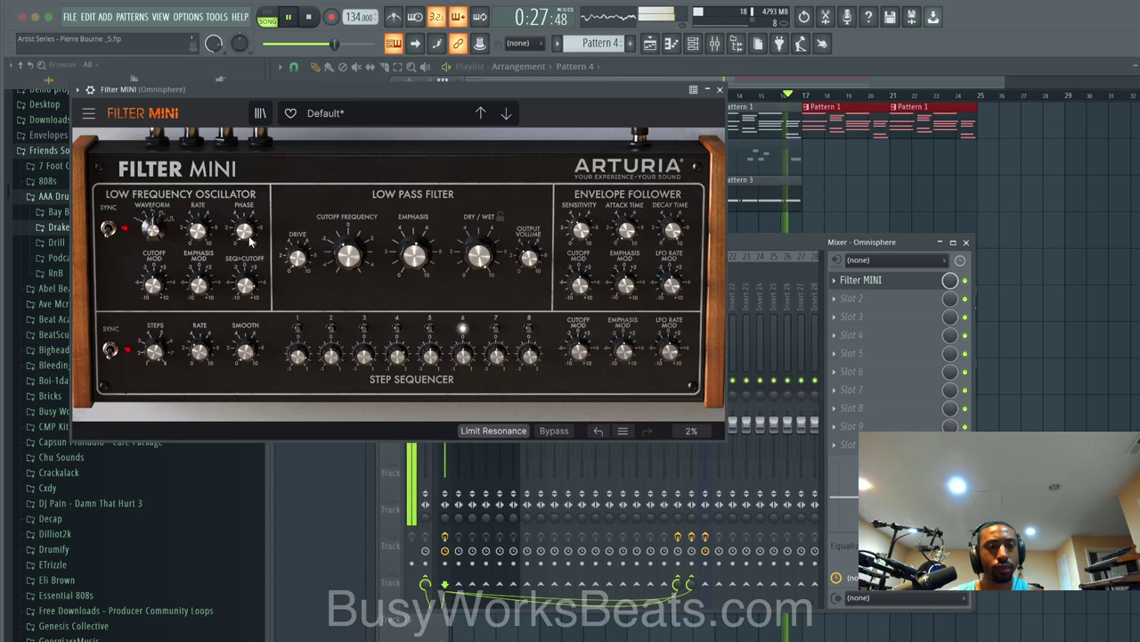
left_click_drag(197, 232, 198, 224)
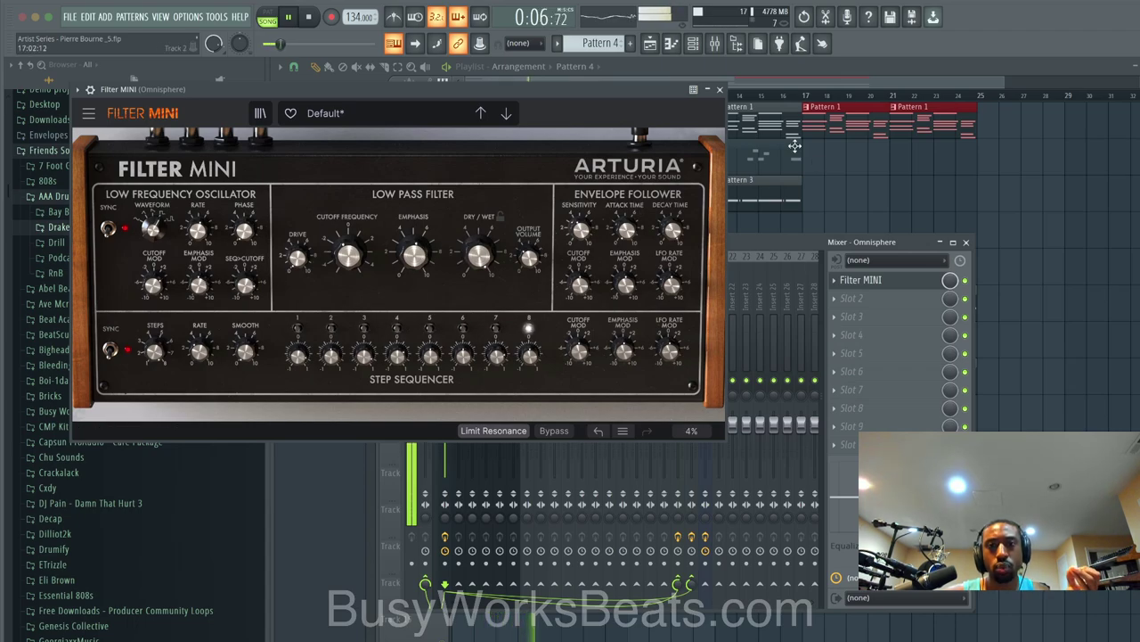
left_click(720, 90)
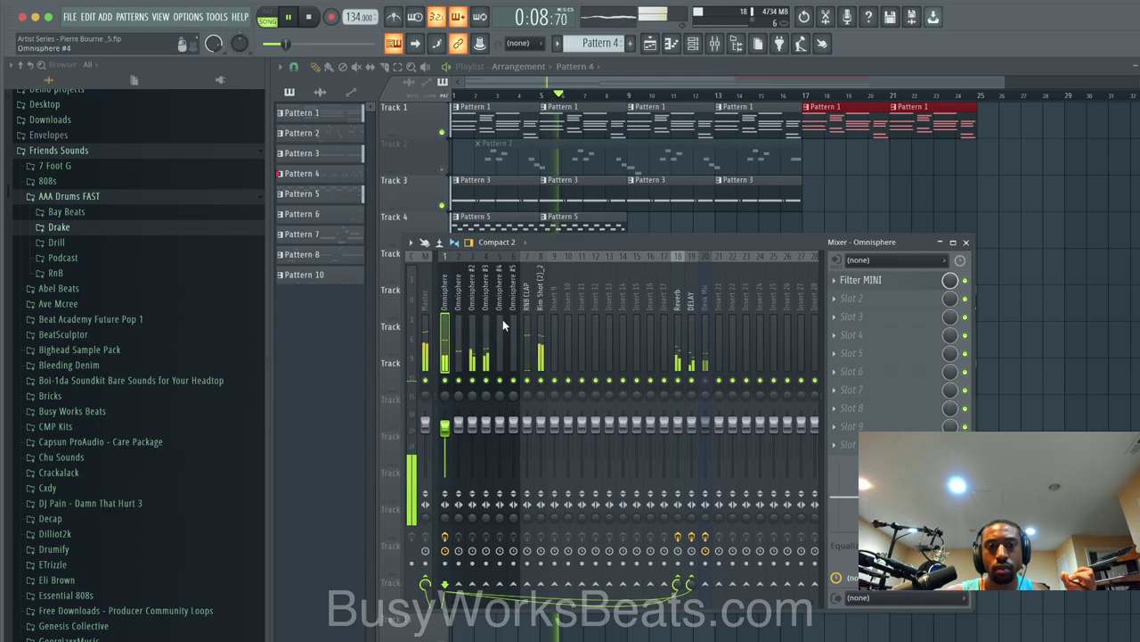
Step: Add the UAD Cooper Time Cube to slot 2 of the first Omnisphere mixer track and choose its Haas Effect Left preset
left_click(853, 300)
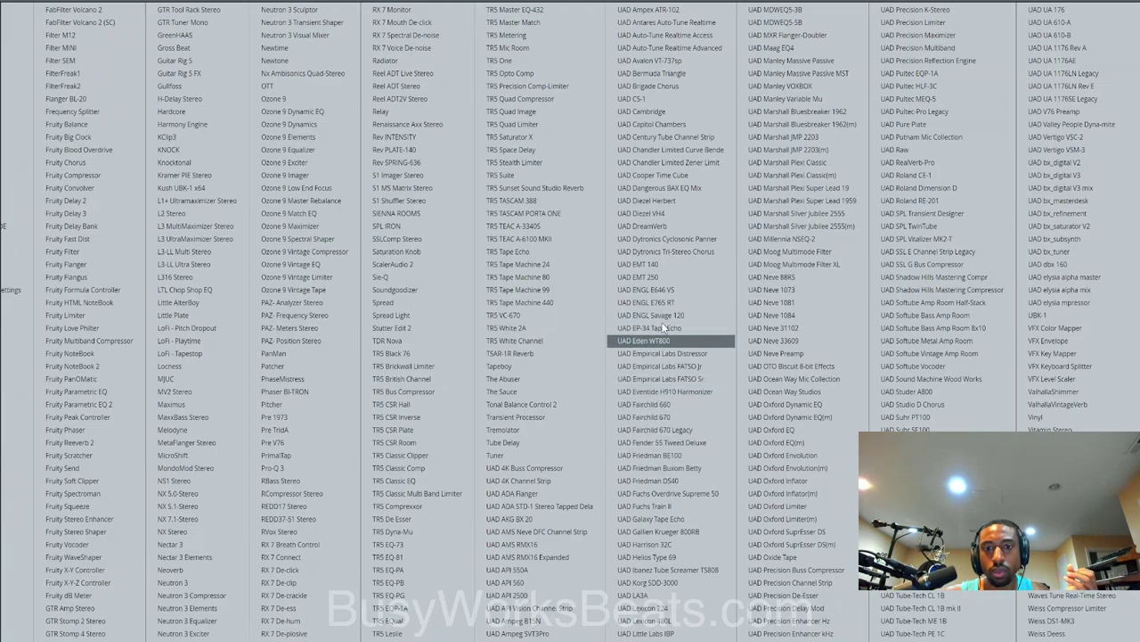
left_click(664, 176)
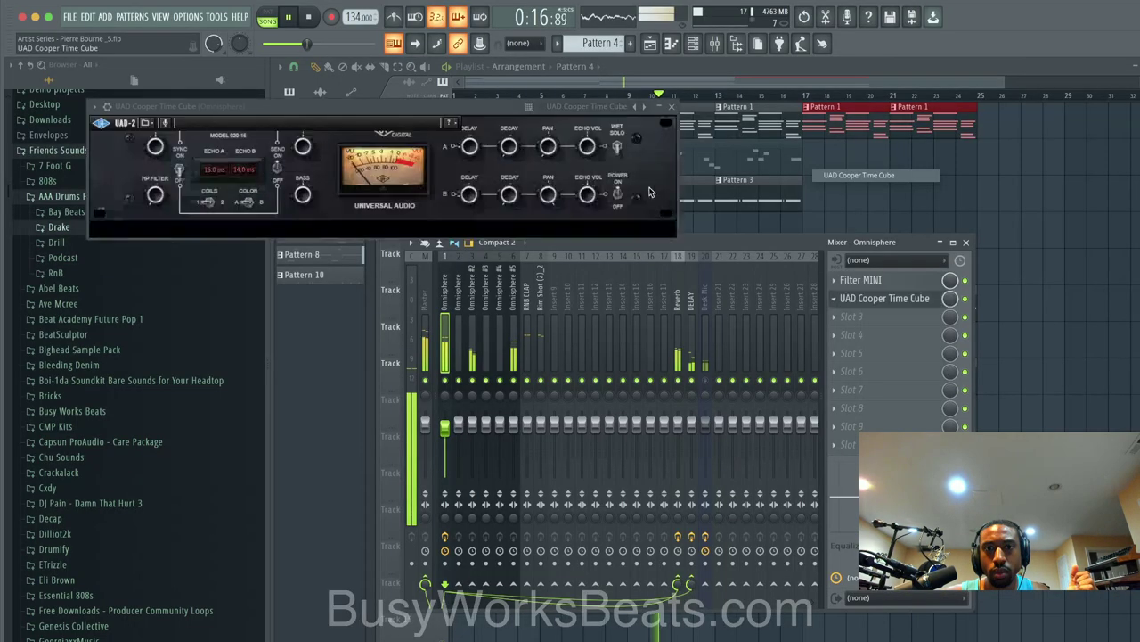
left_click(672, 107)
left_click(882, 299)
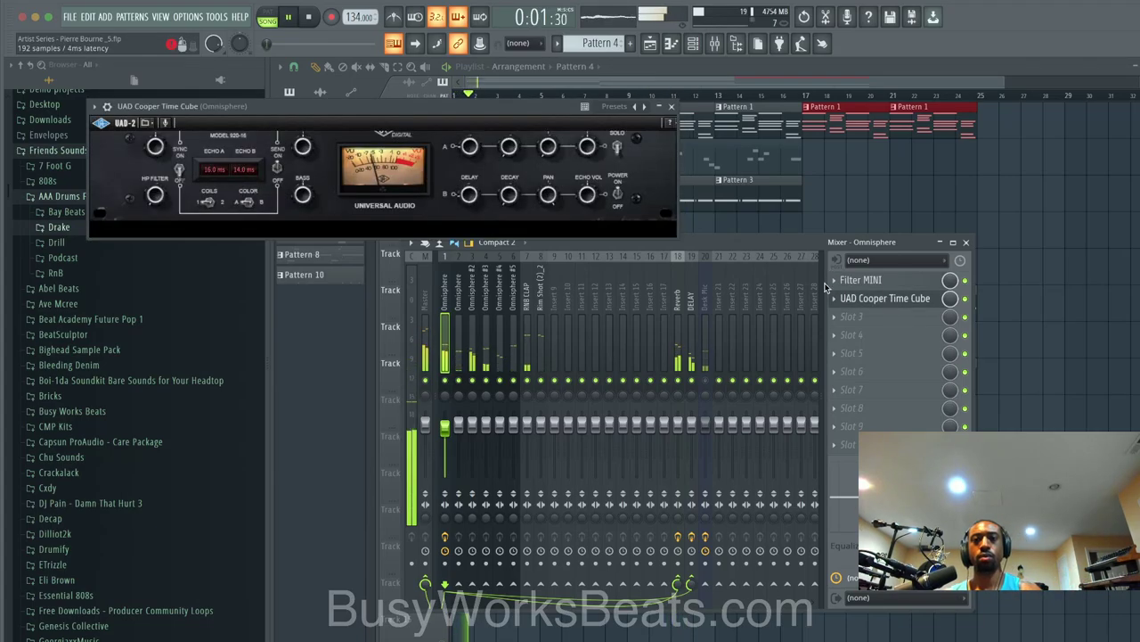
left_click(645, 107)
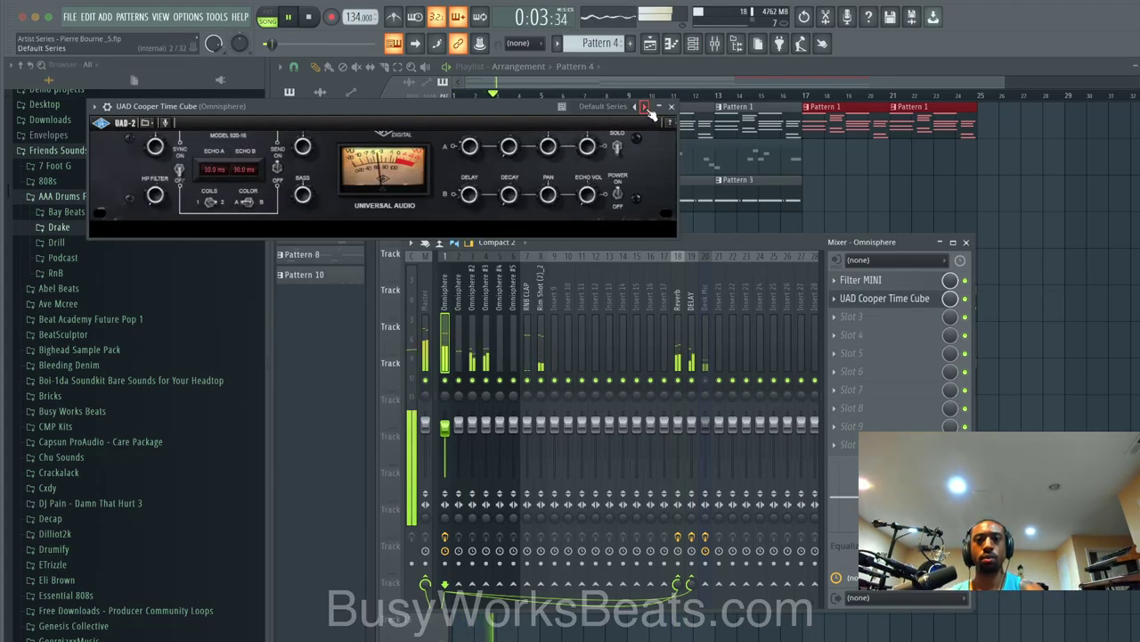
left_click(647, 108)
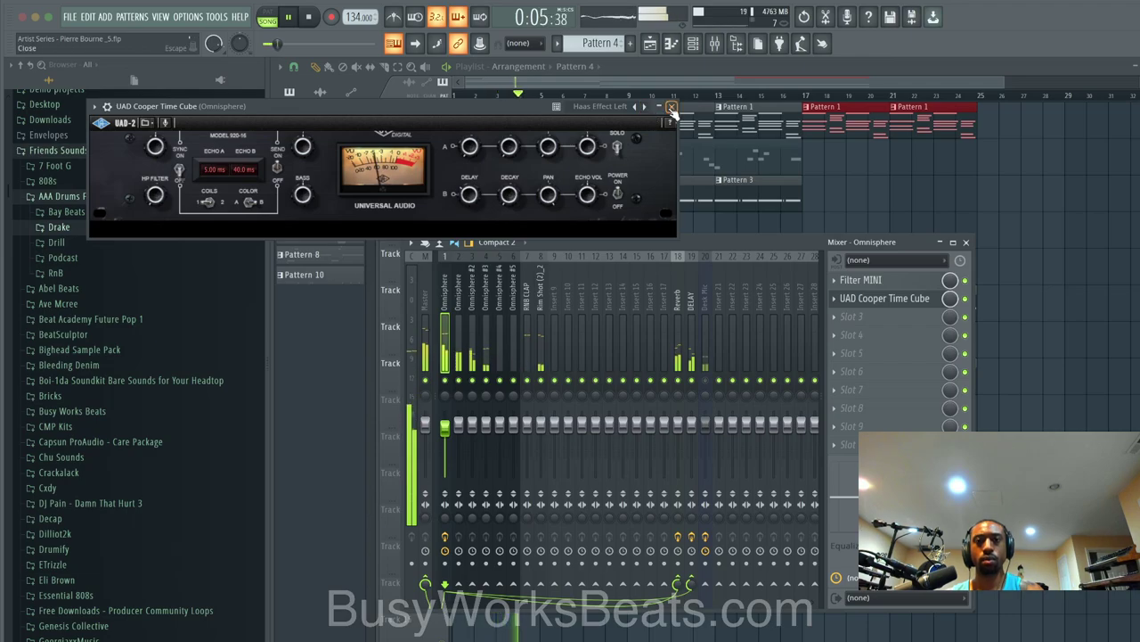
left_click(673, 107)
left_click(966, 241)
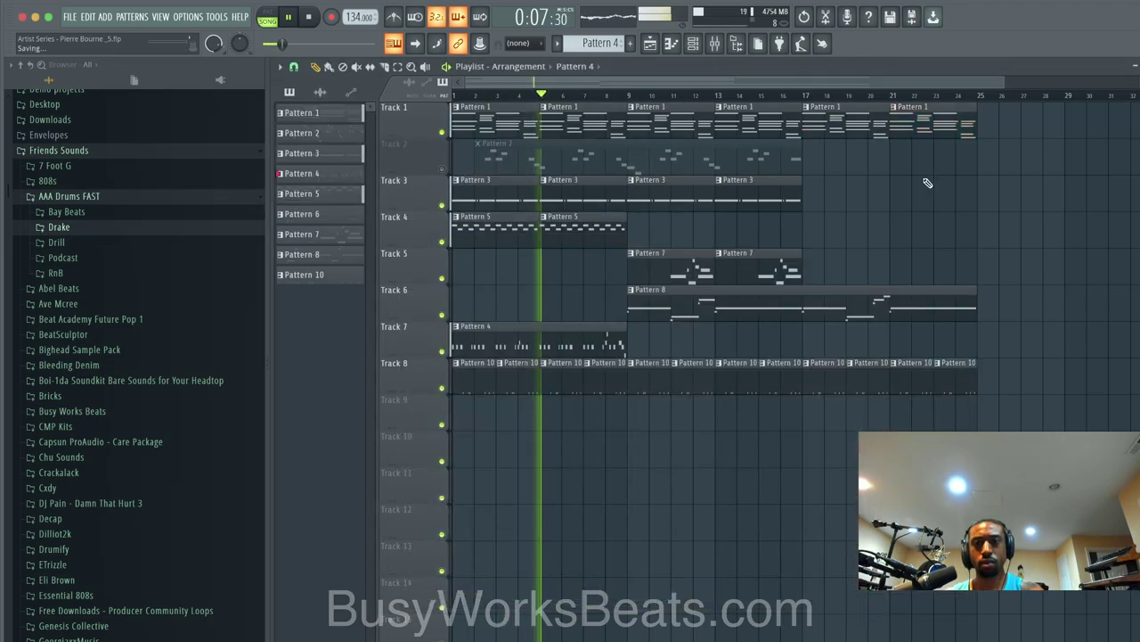
Step: Delete the Scaler 2 channel from the channel rack
left_click(693, 42)
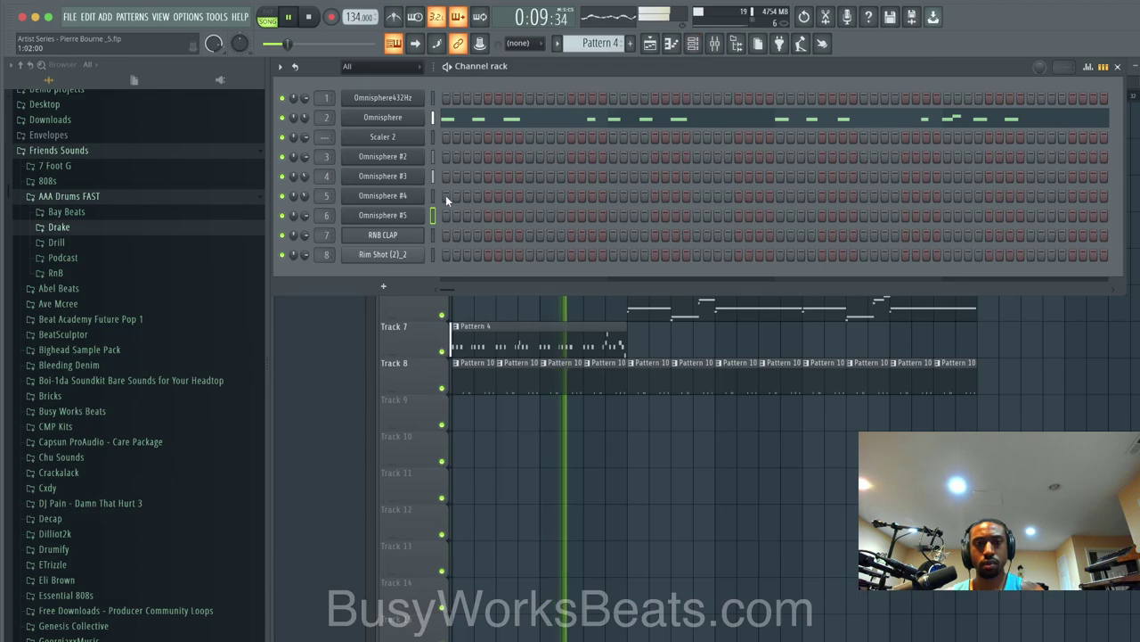
right_click(401, 140)
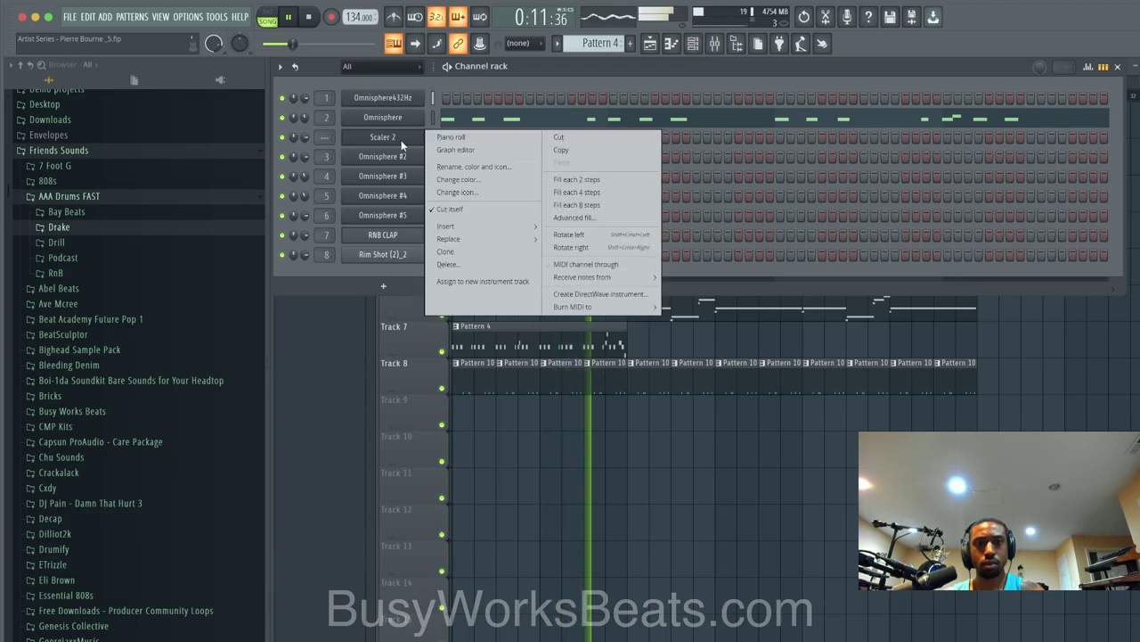
left_click(447, 263)
key("Return")
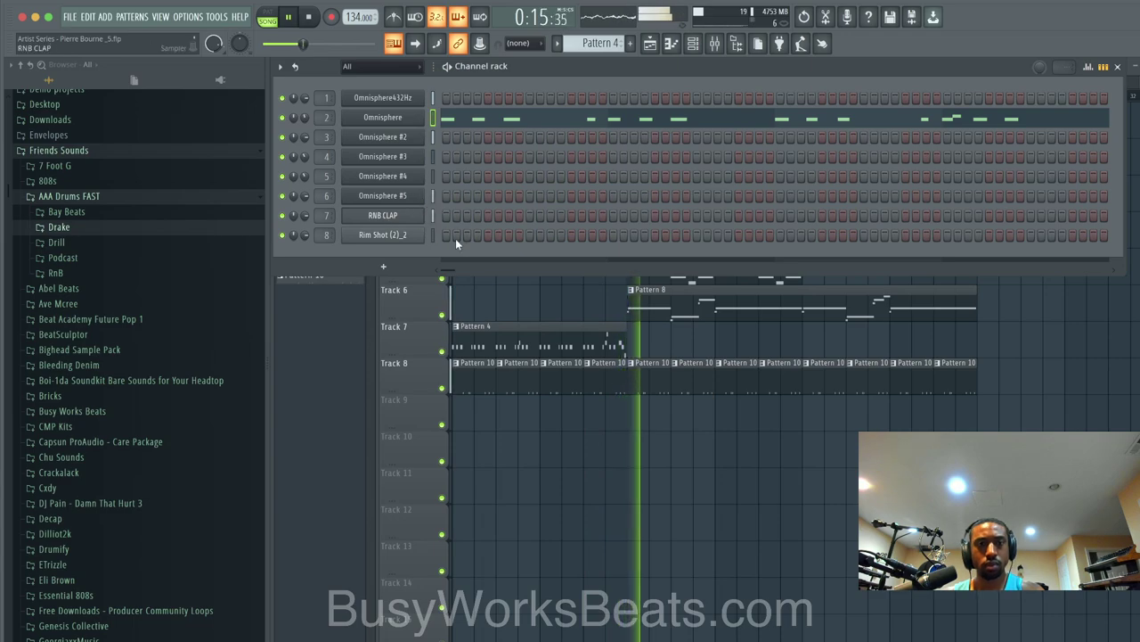
Step: Lower the first Omnisphere mixer track's volume slightly and set its send to the DELAY track to 27%
key("F9")
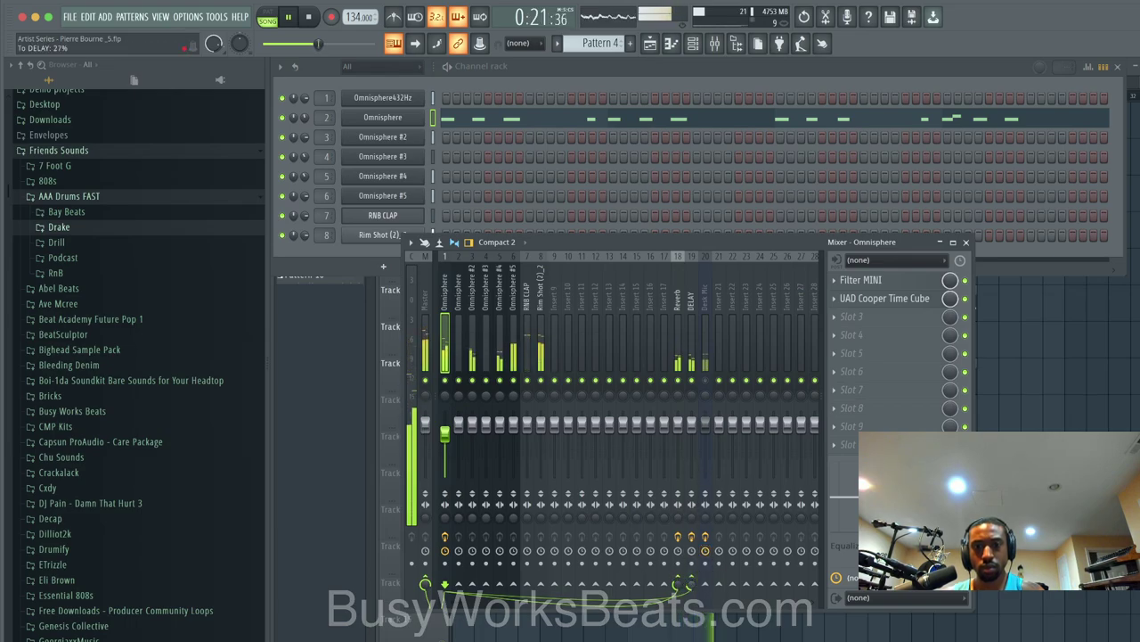
left_click(692, 365)
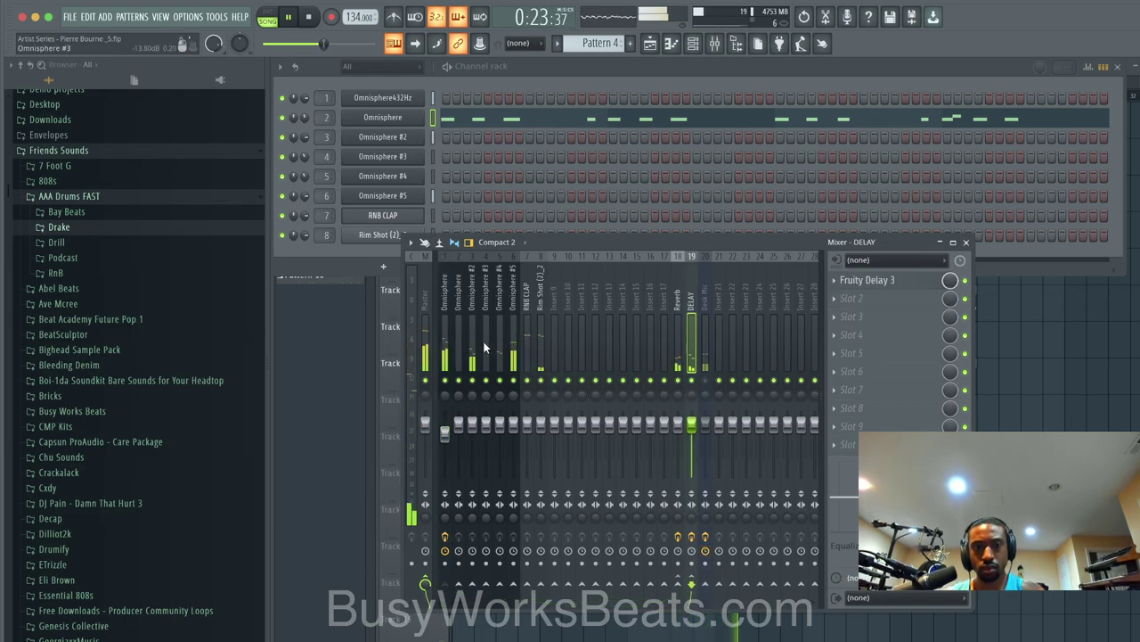
left_click(448, 348)
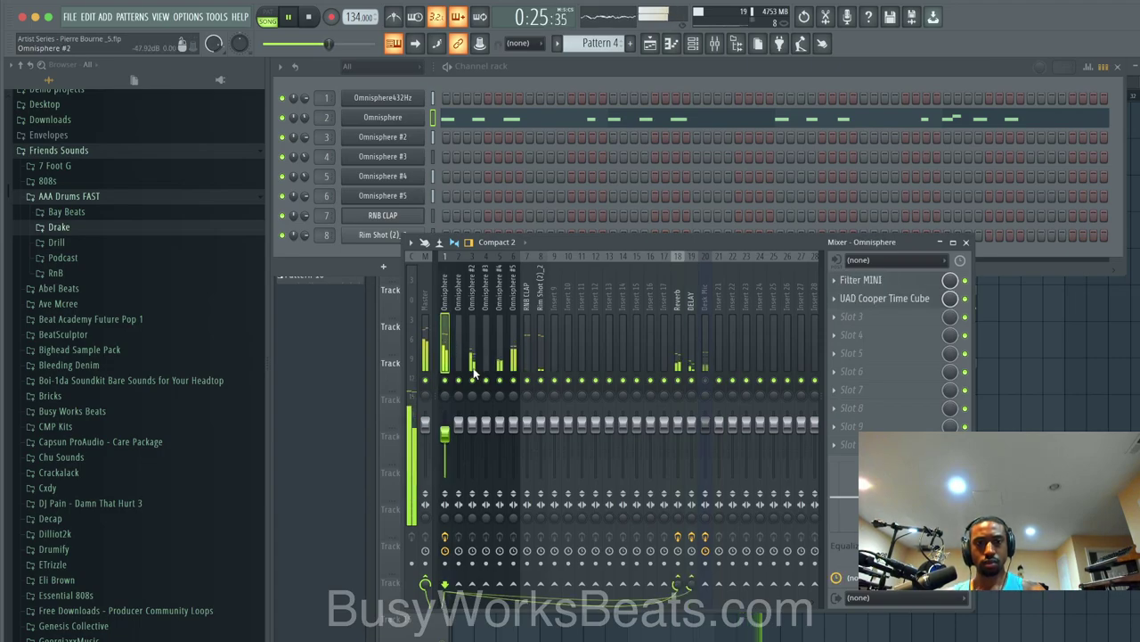
key("space")
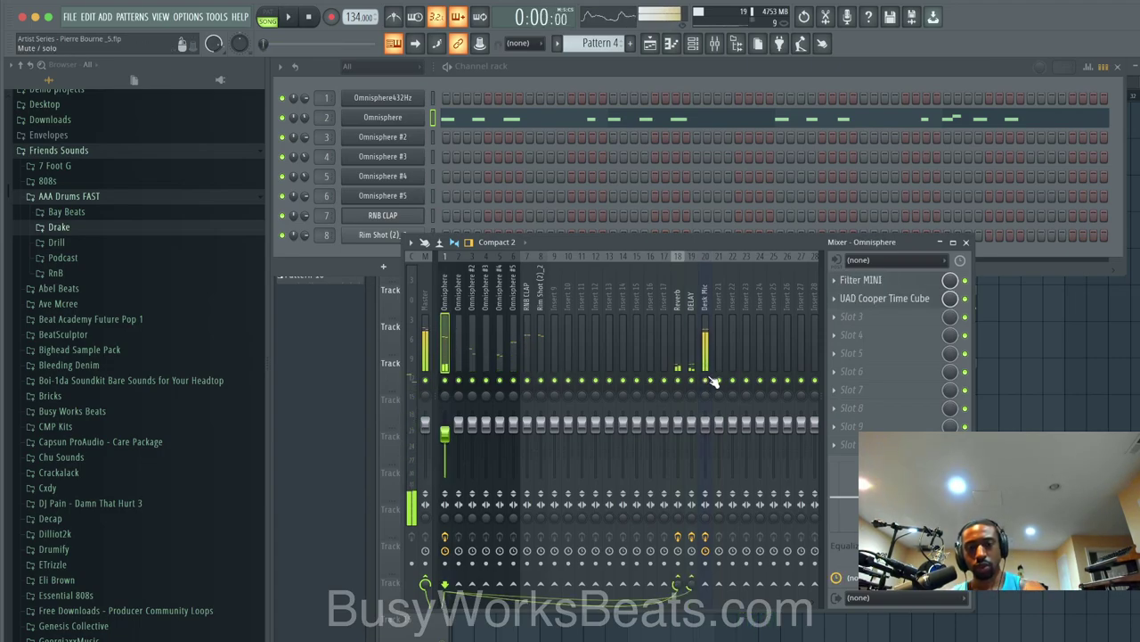
key("space")
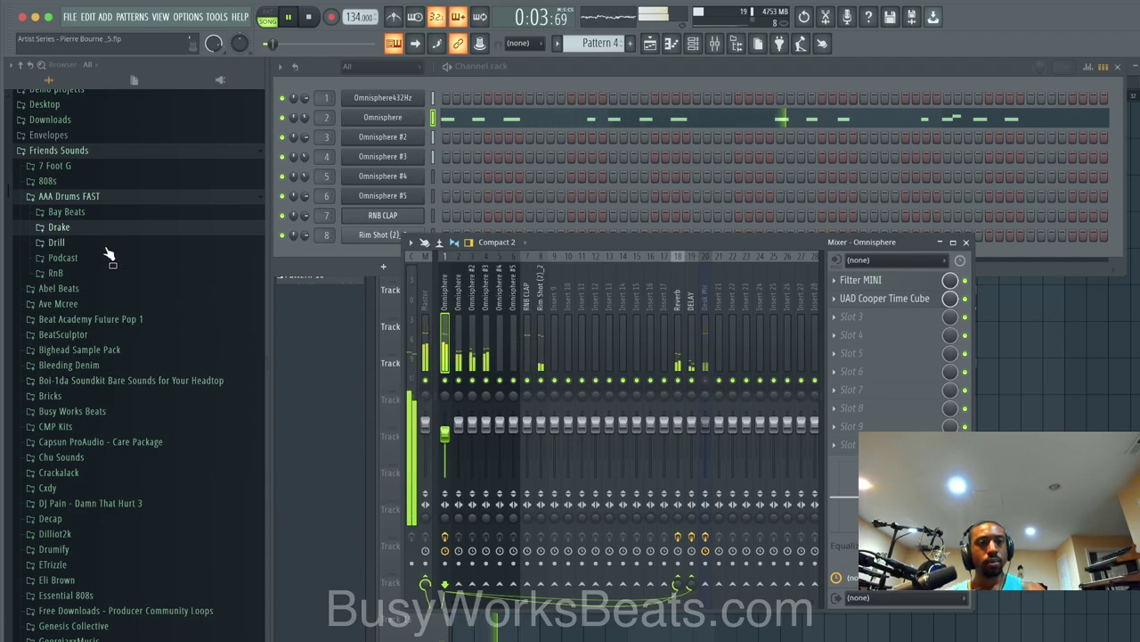
Step: Load Hi Hat - Trap Closed Shape from the Hi Hats folder of Essential 808s into a new channel
scroll(114, 433, "down", 3)
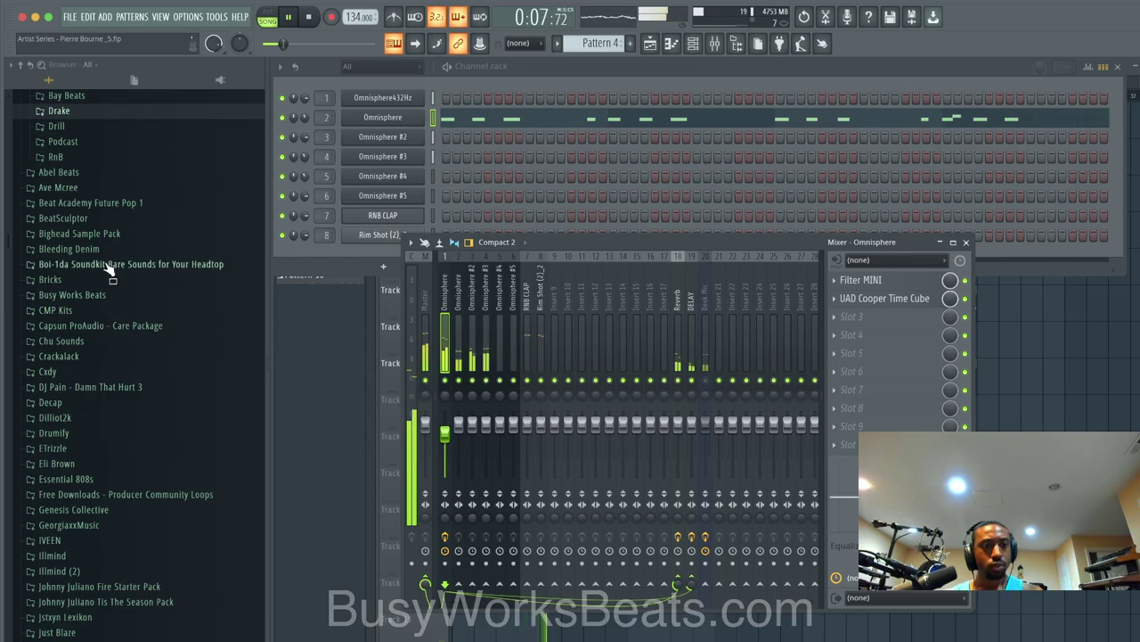
scroll(86, 309, "down", 4)
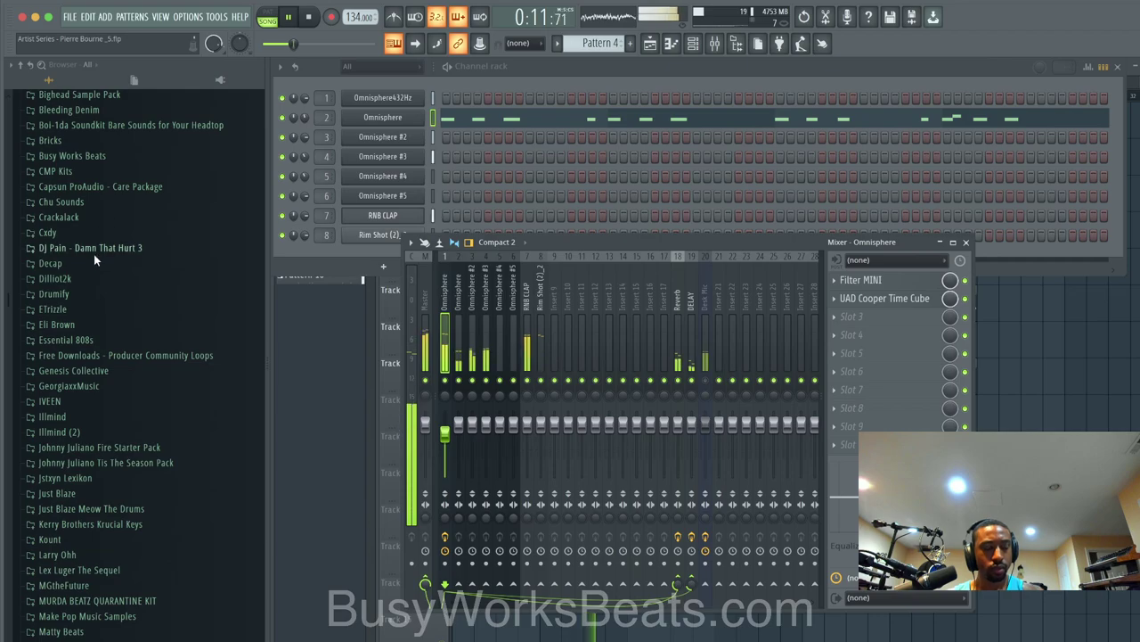
scroll(91, 265, "down", 1)
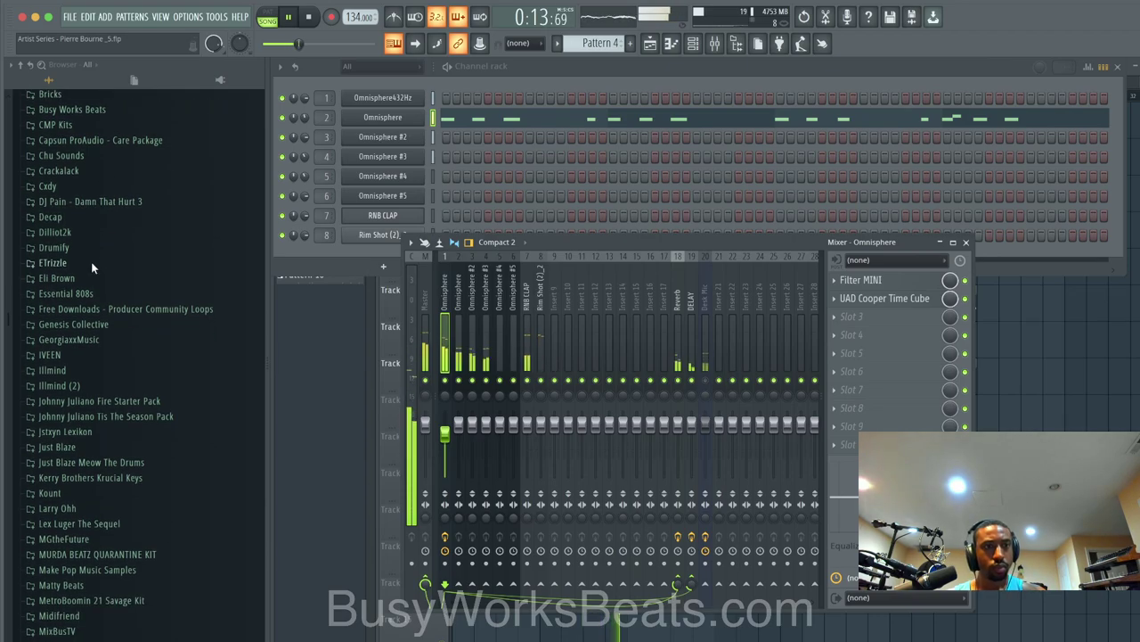
left_click(64, 293)
left_click(61, 308)
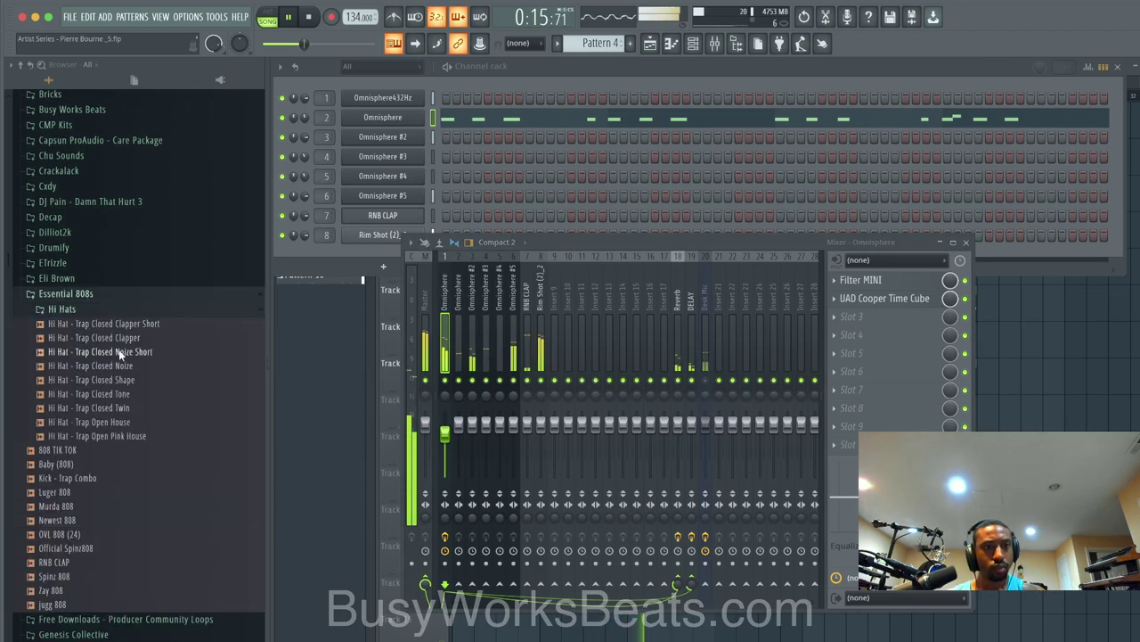
left_click(127, 380)
right_click(129, 378)
left_click(192, 392)
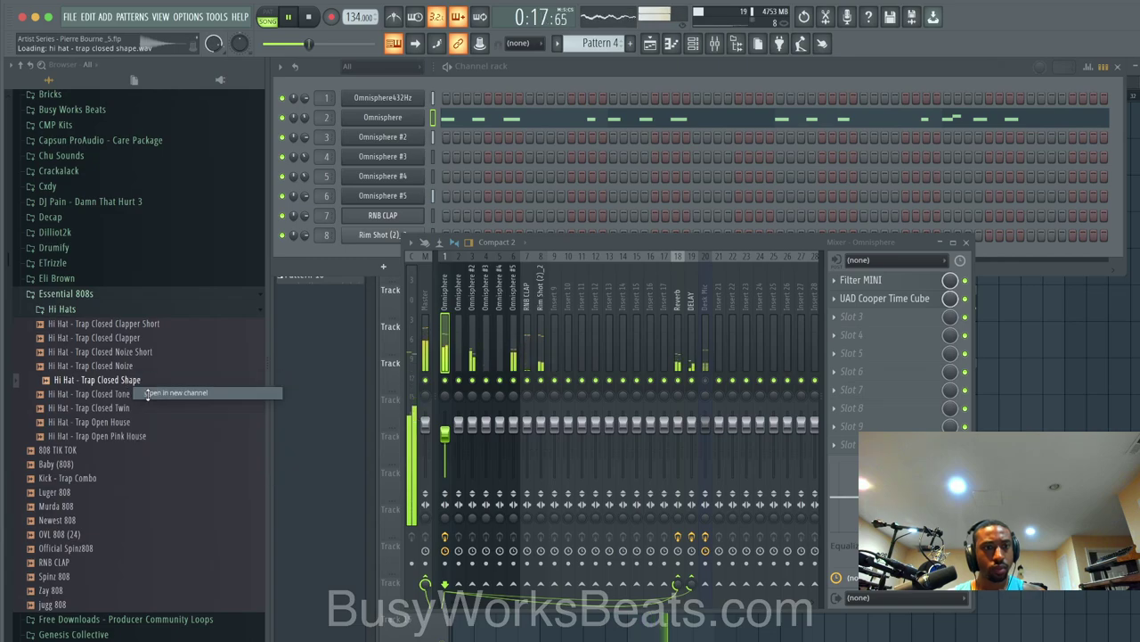
Step: Load Hi Hat - Trap Closed Noize Short into a new channel and return to the playlist
left_click(144, 350)
right_click(144, 350)
left_click(191, 365)
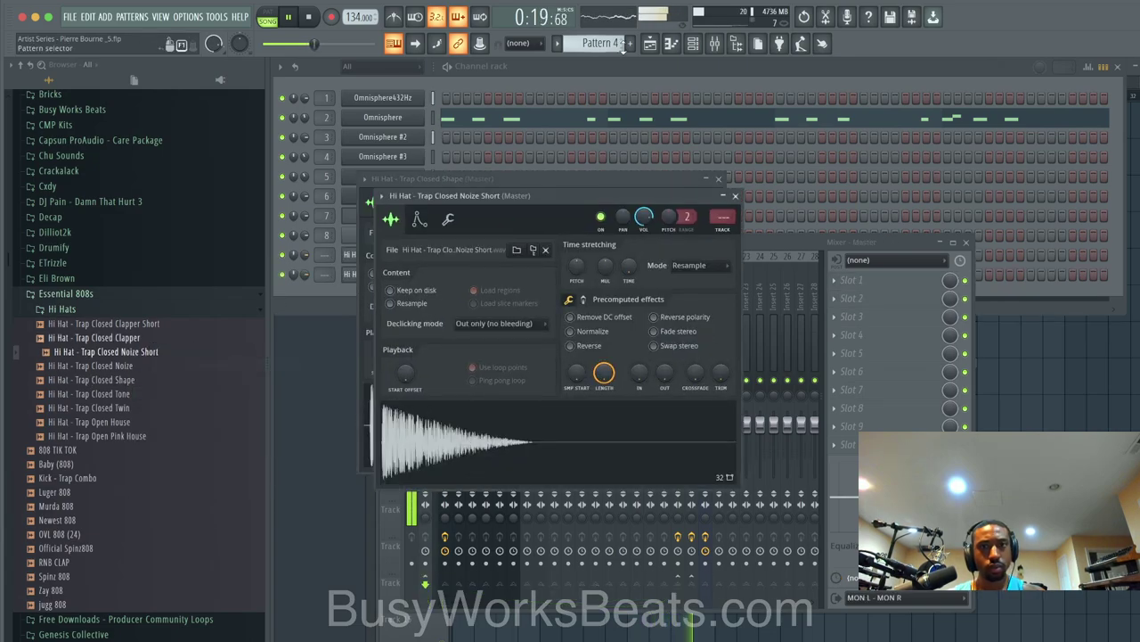
right_click(1039, 355)
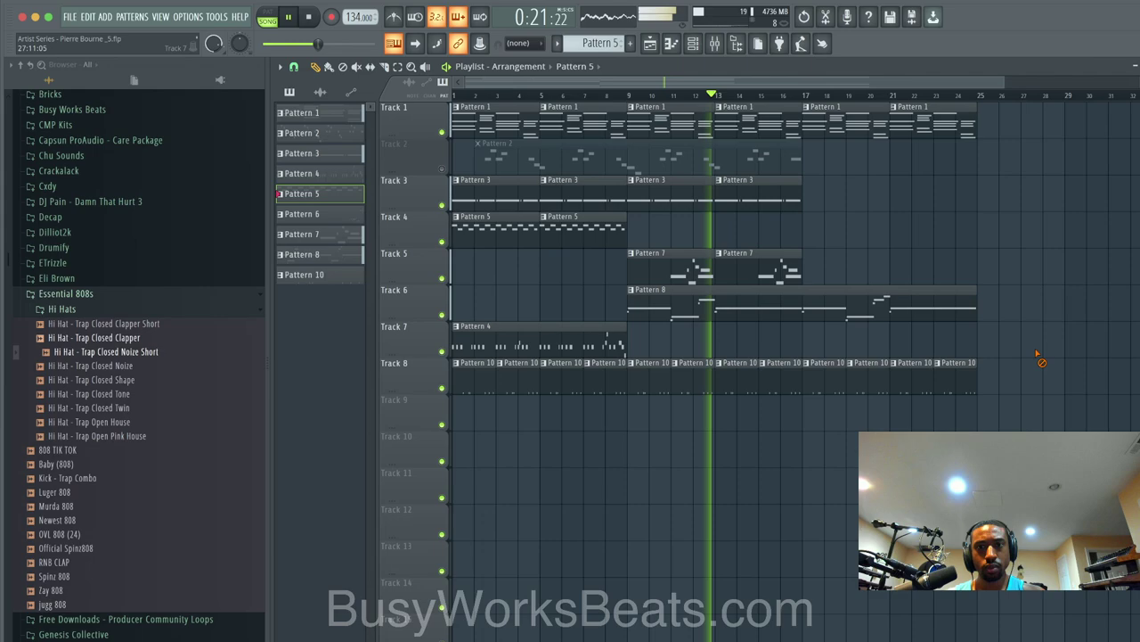
Step: View the Pattern 7 notes in the piano roll and slightly lower the Omnisphere #5 mixer track's volume
double_click(755, 258)
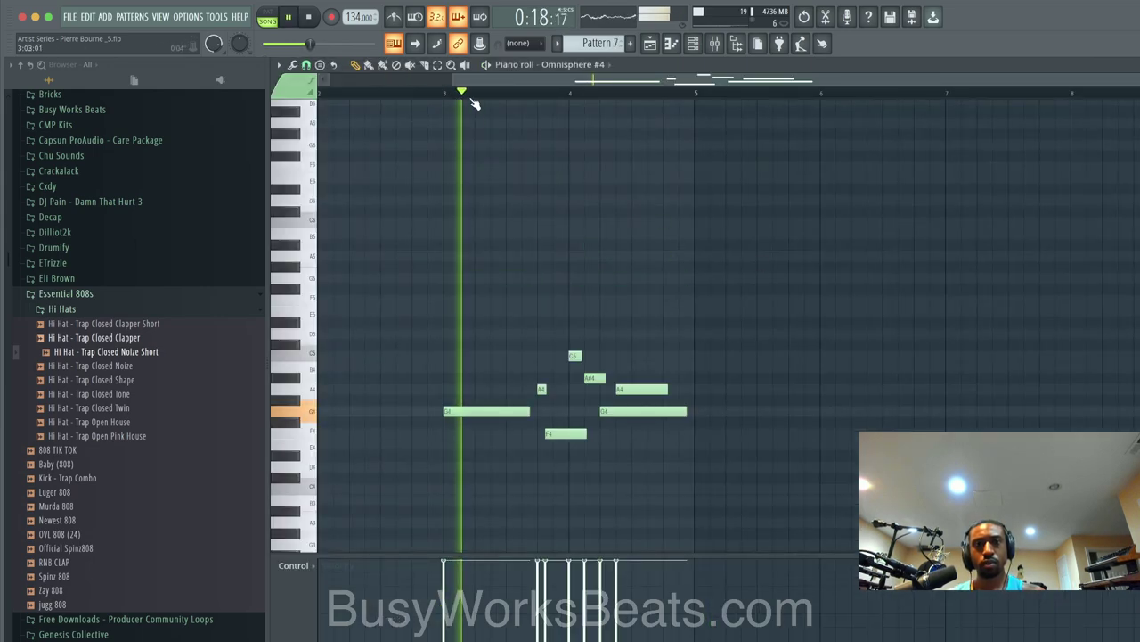
key("F9")
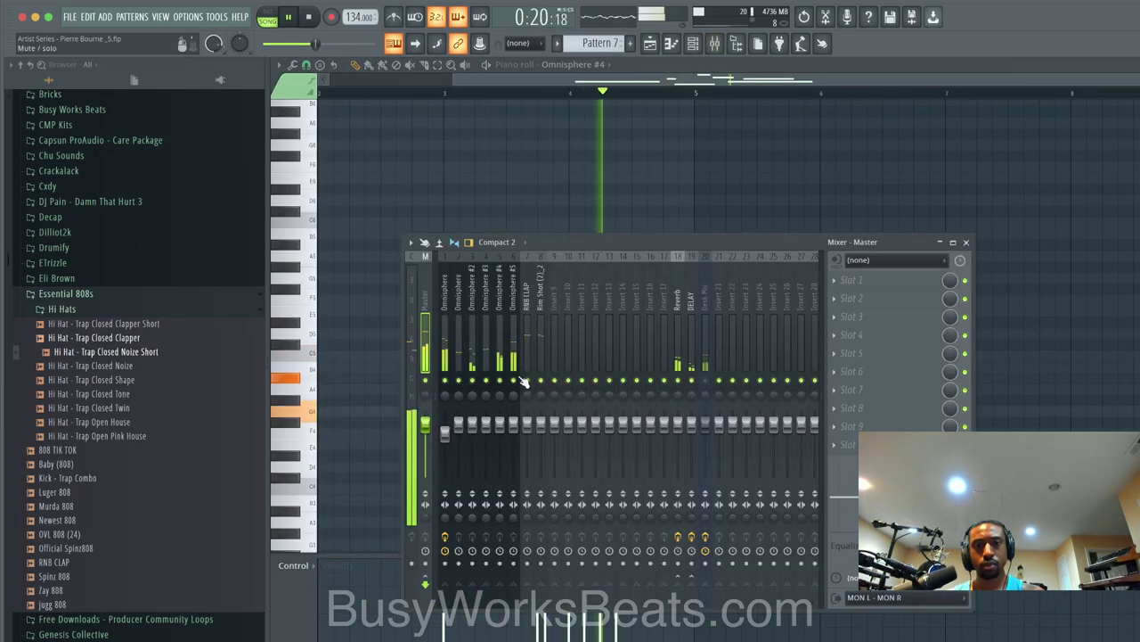
left_click_drag(515, 412, 515, 416)
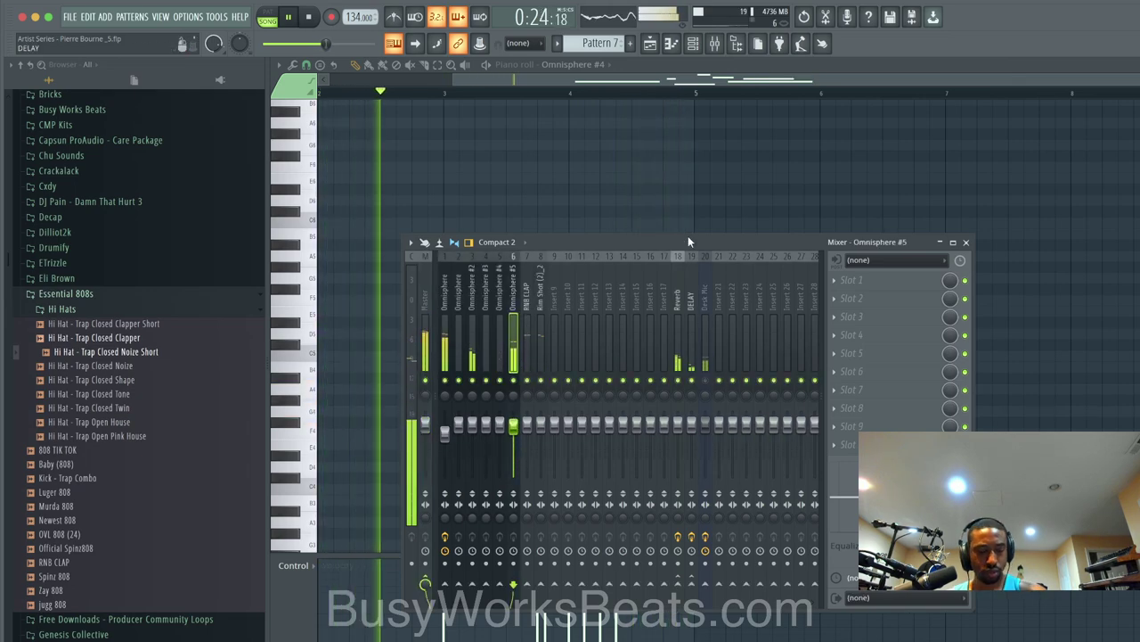
left_click(653, 46)
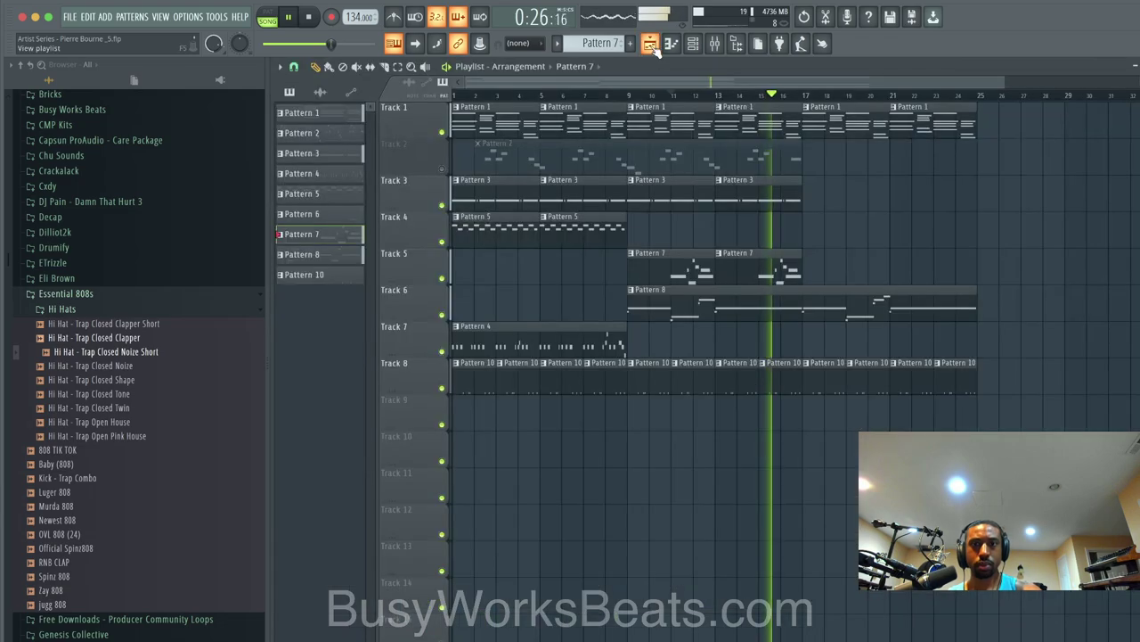
Step: Copy the Filter MINI with its settings from the first Omnisphere mixer track to slot 1 of the Omnisphere #2 track
left_click(716, 47)
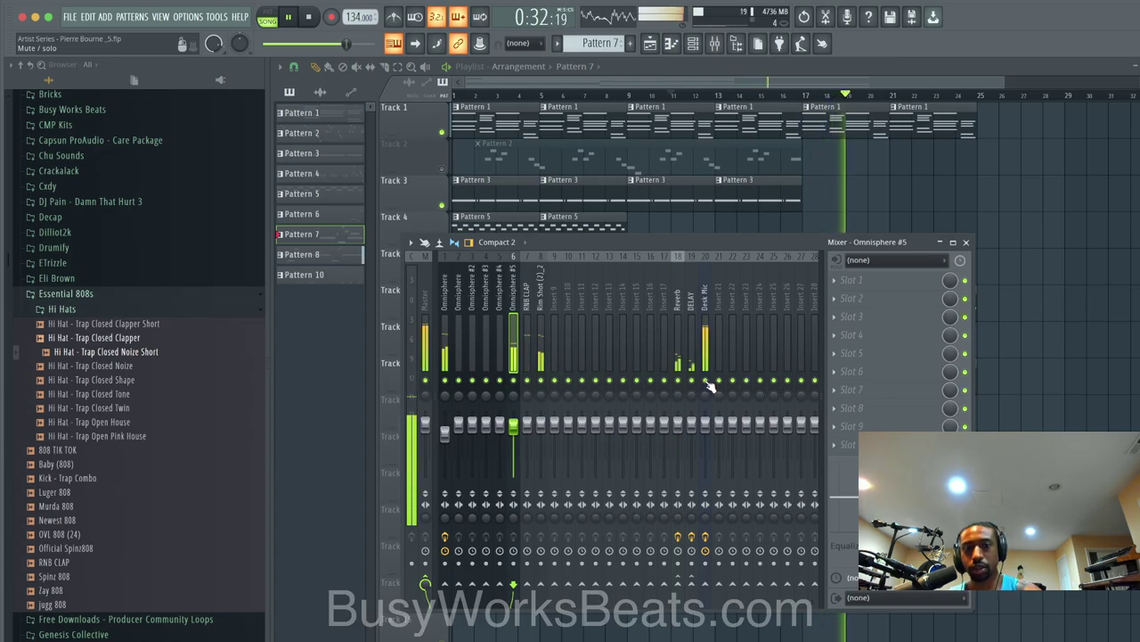
left_click(448, 316)
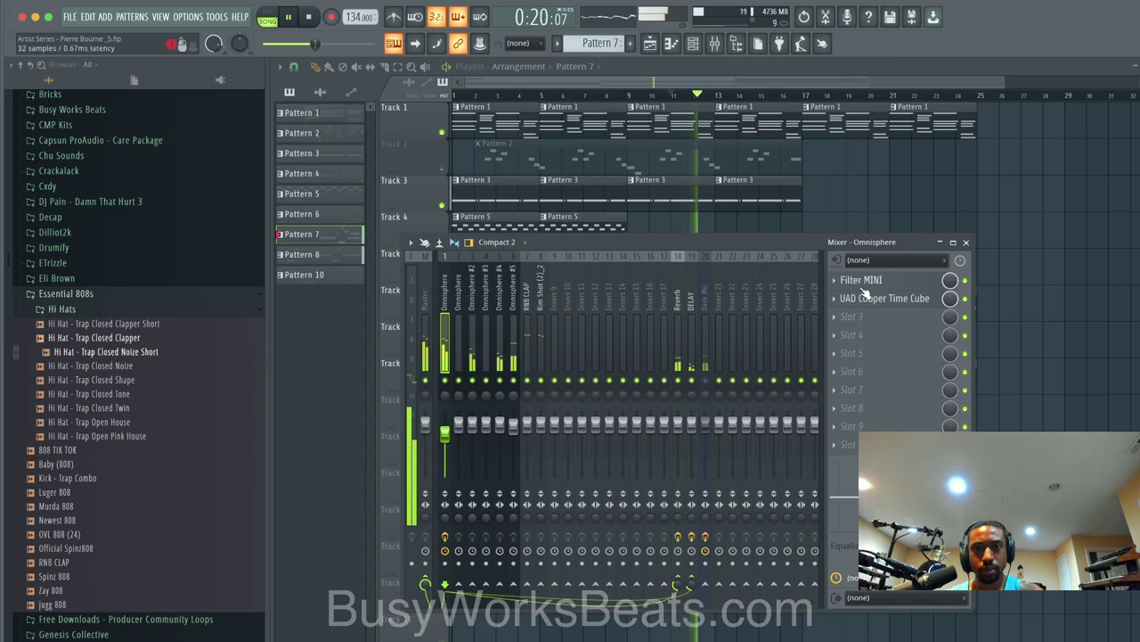
left_click(836, 283)
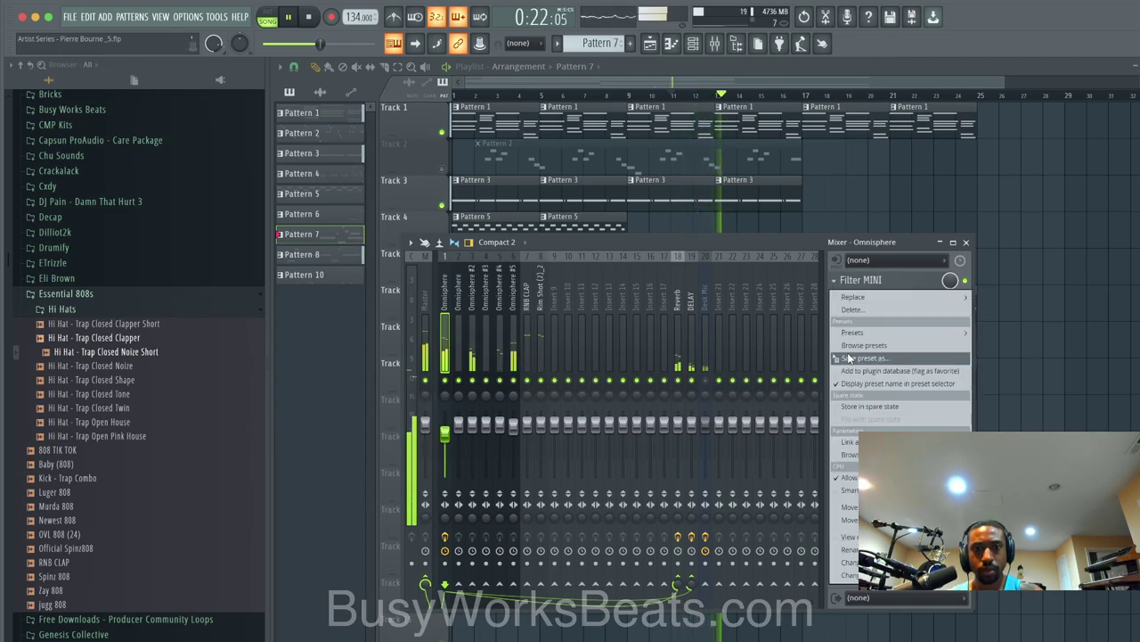
left_click_drag(850, 356, 474, 308)
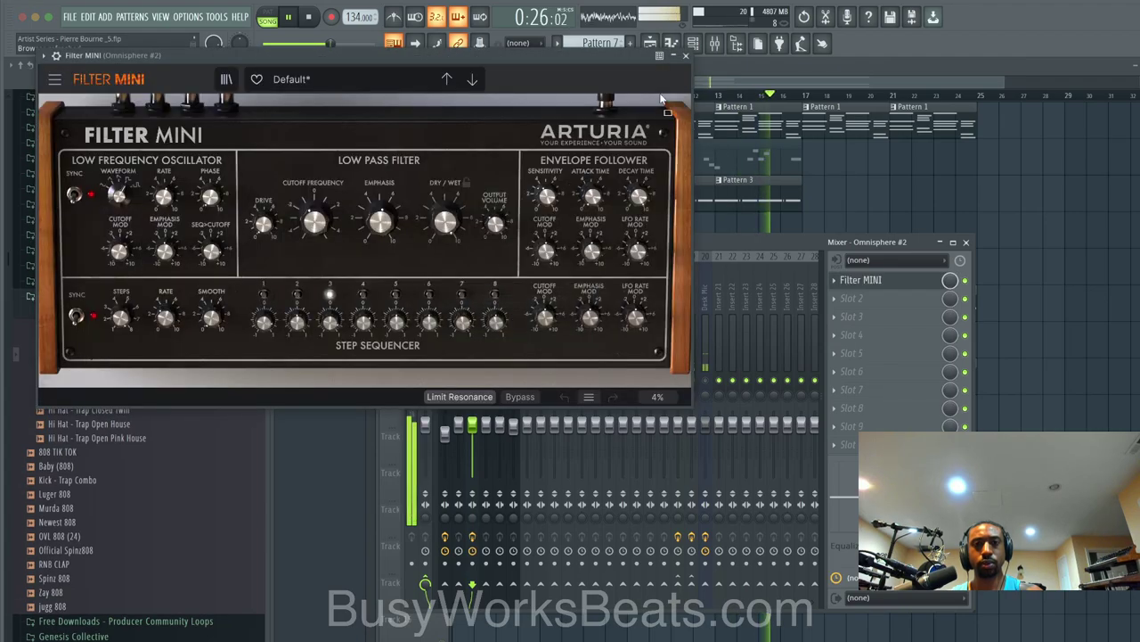
left_click(685, 56)
Step: Save the project and restart playback of the arrangement from the beginning
left_click(829, 191)
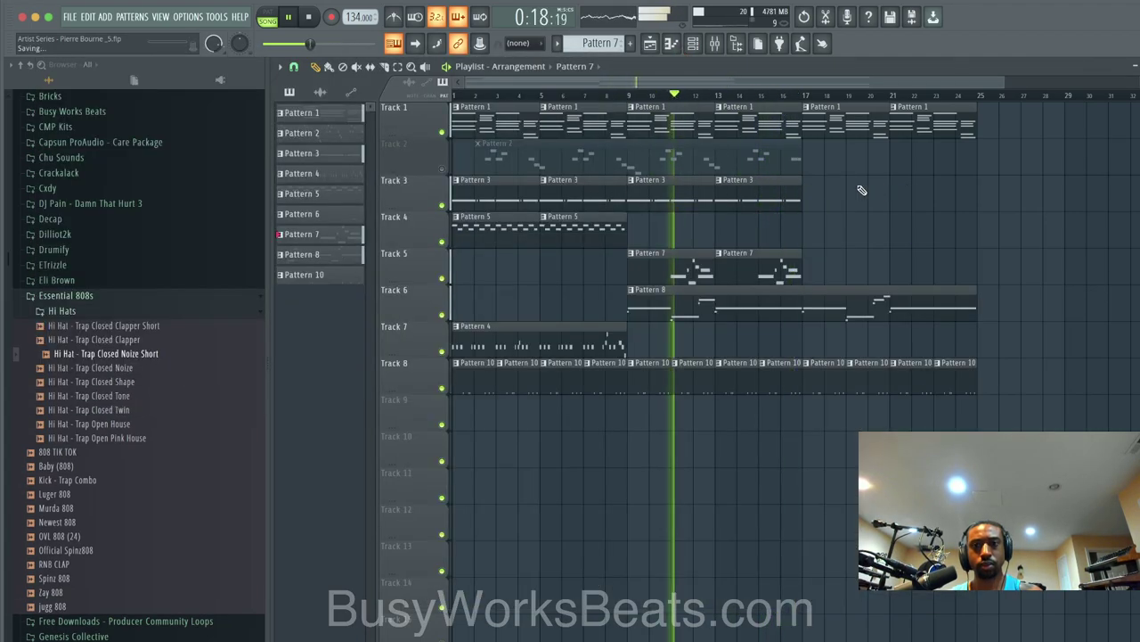
key("space")
left_click(310, 17)
key("space")
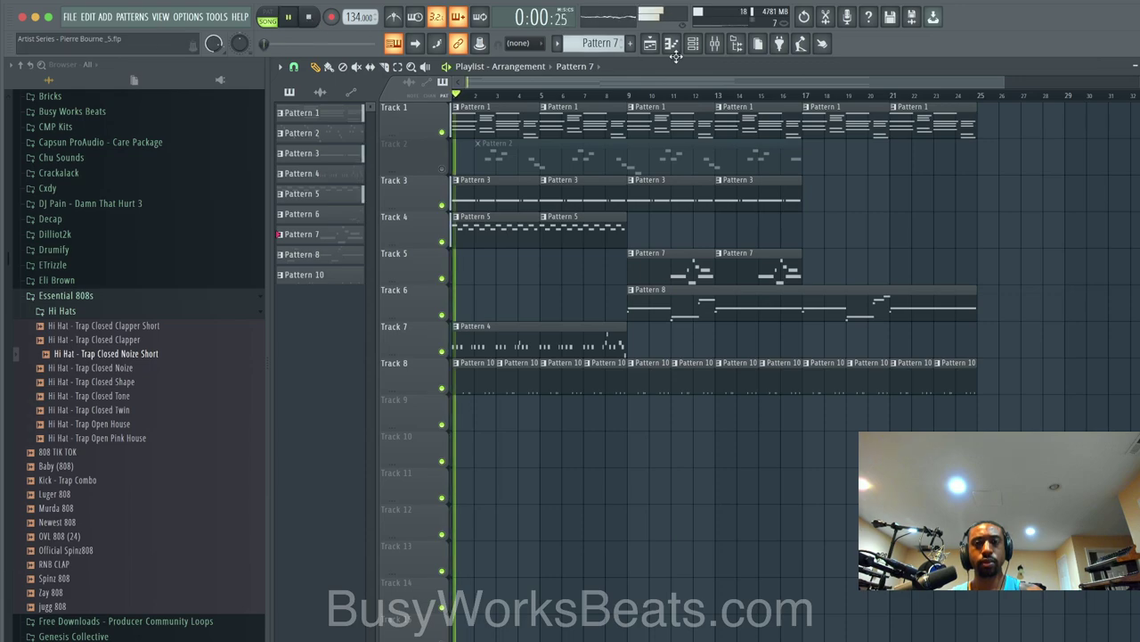
left_click(722, 49)
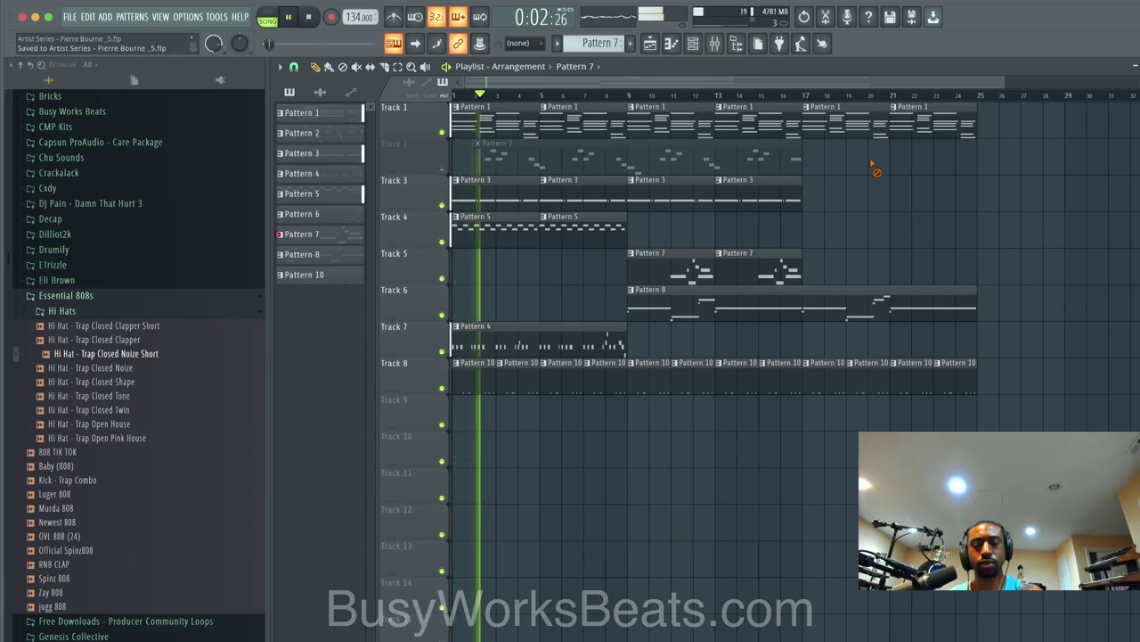
left_click(715, 42)
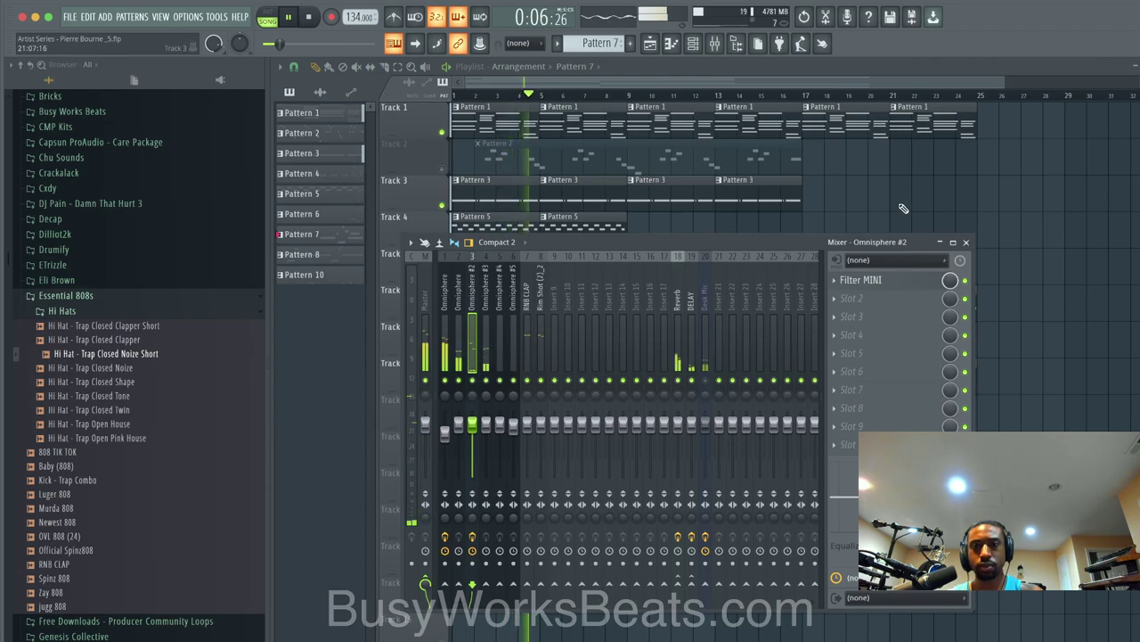
key("F9")
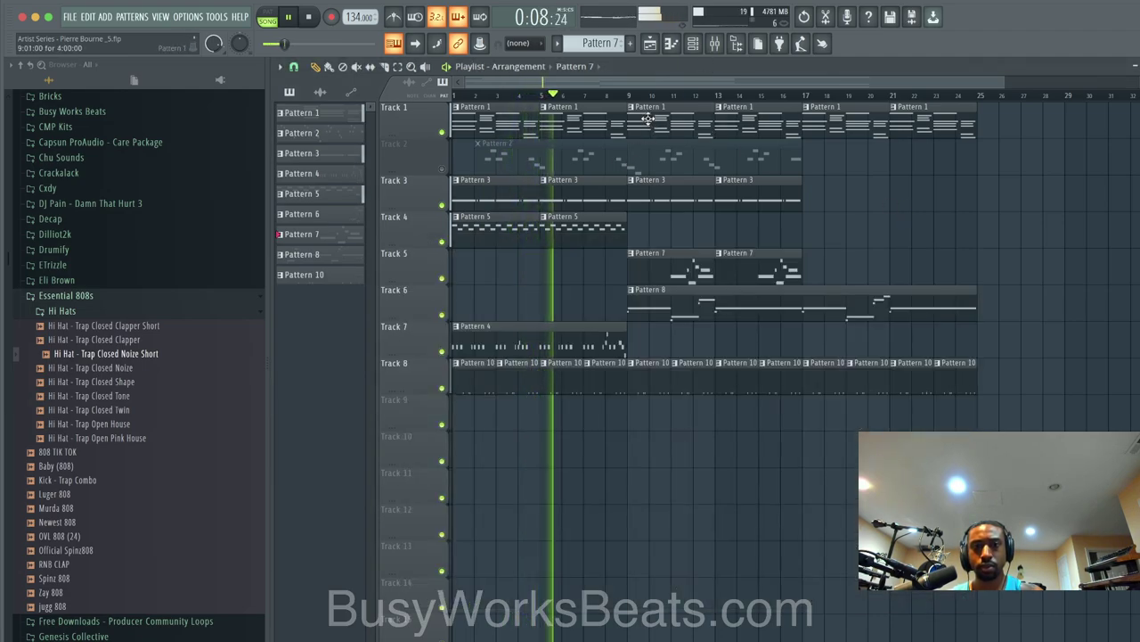
Step: Open the Omnisphere instrument from channel 2 and leave its Soundsource Browser for the Layer A edit page
left_click(694, 45)
left_click(417, 123)
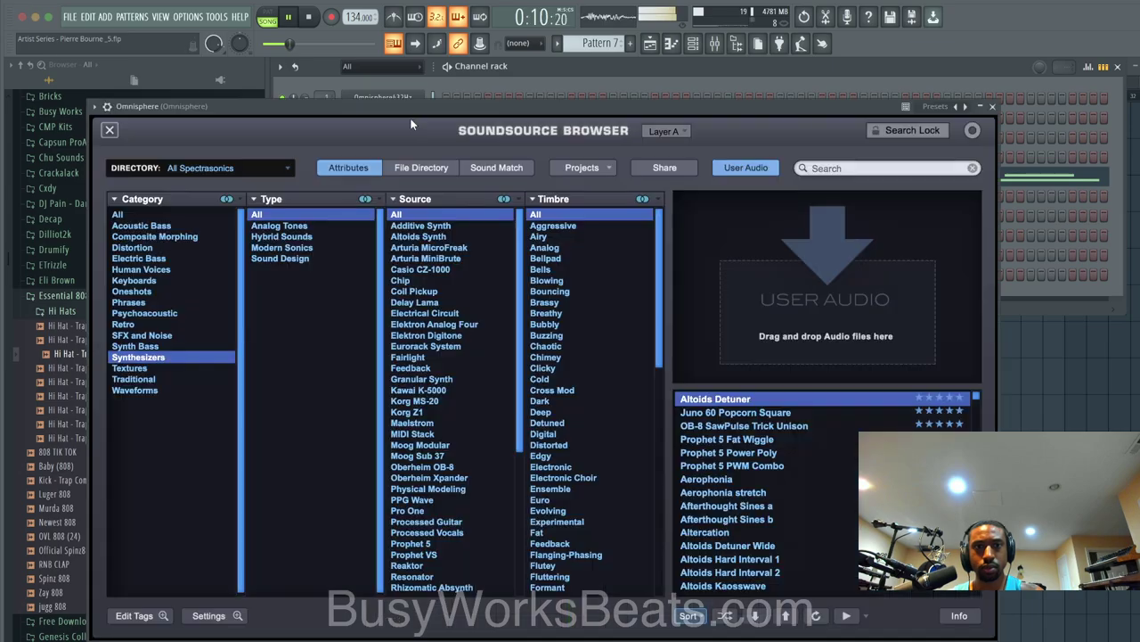
left_click(110, 131)
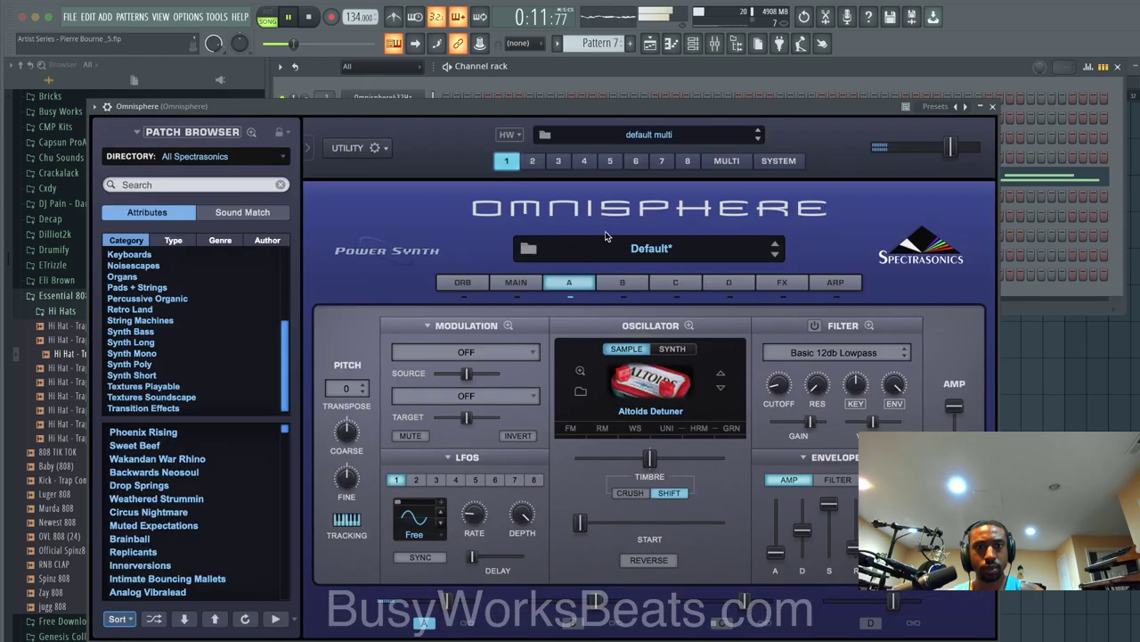
left_click(778, 162)
left_click(506, 162)
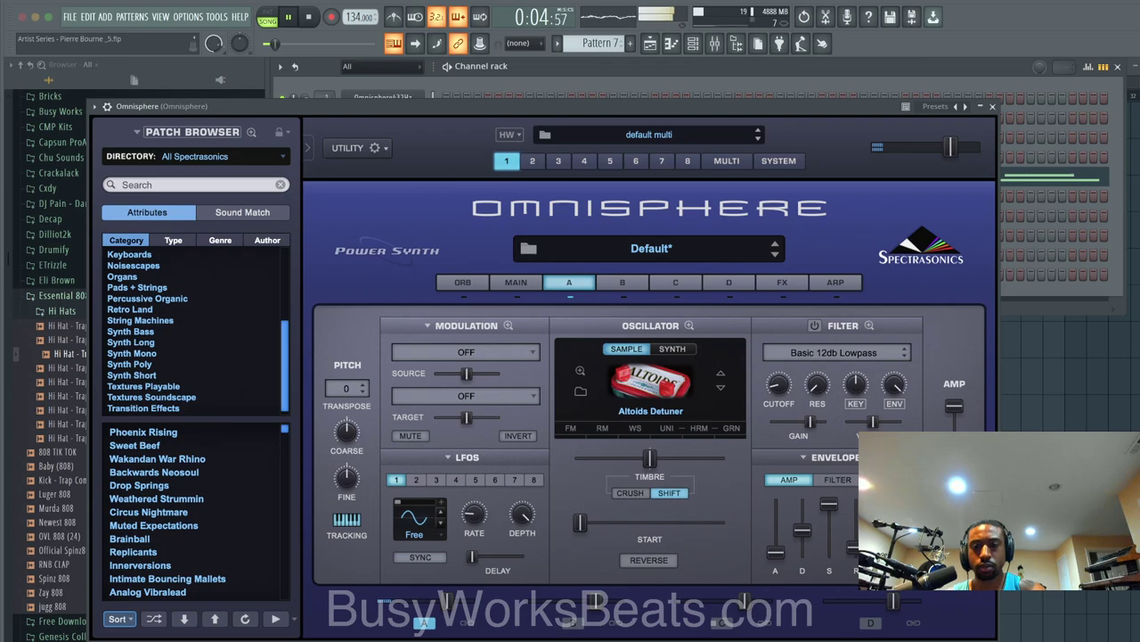
Step: Modulate Layer A's Pitch Fine with Mod Envelope1 as the source and restart playback
left_click(885, 479)
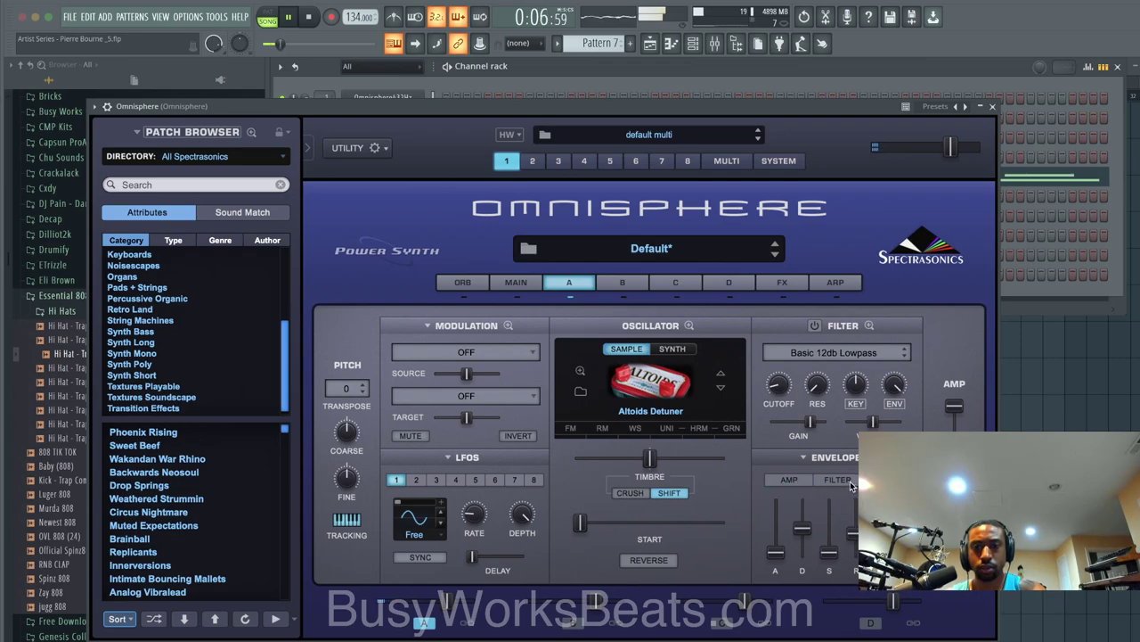
left_click(472, 351)
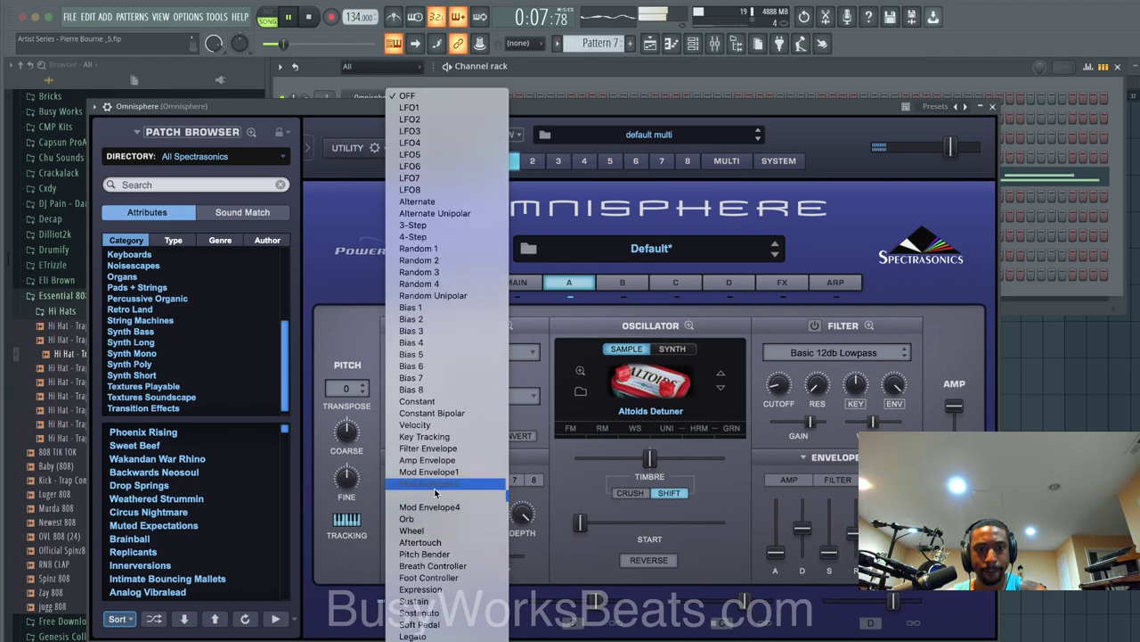
left_click(441, 475)
left_click(496, 396)
mouse_move(470, 409)
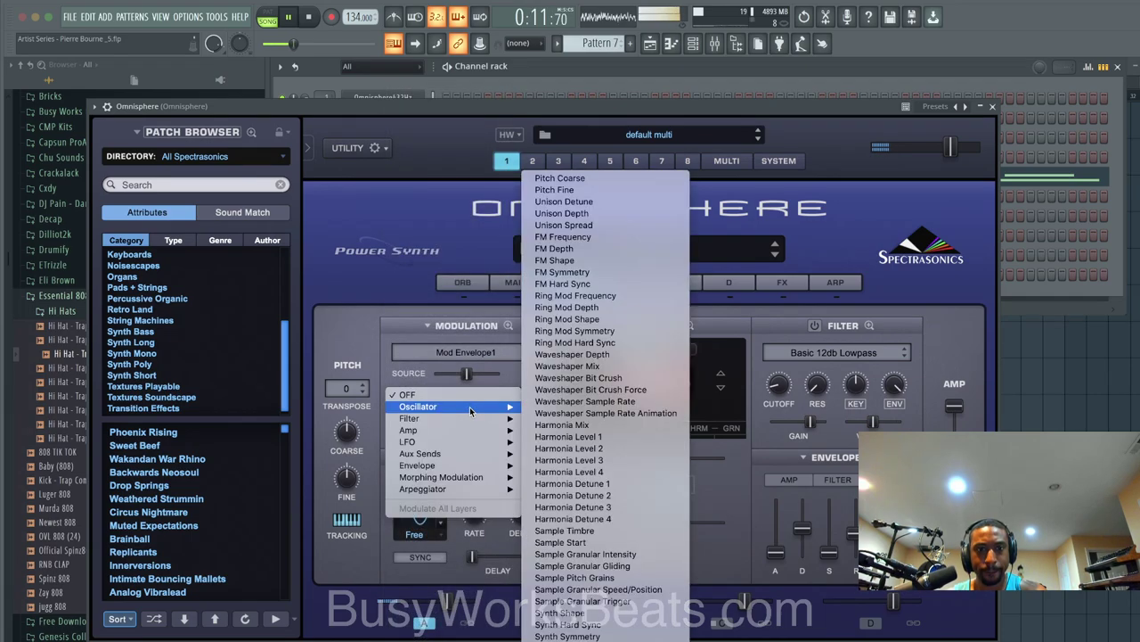
left_click(554, 190)
key("space")
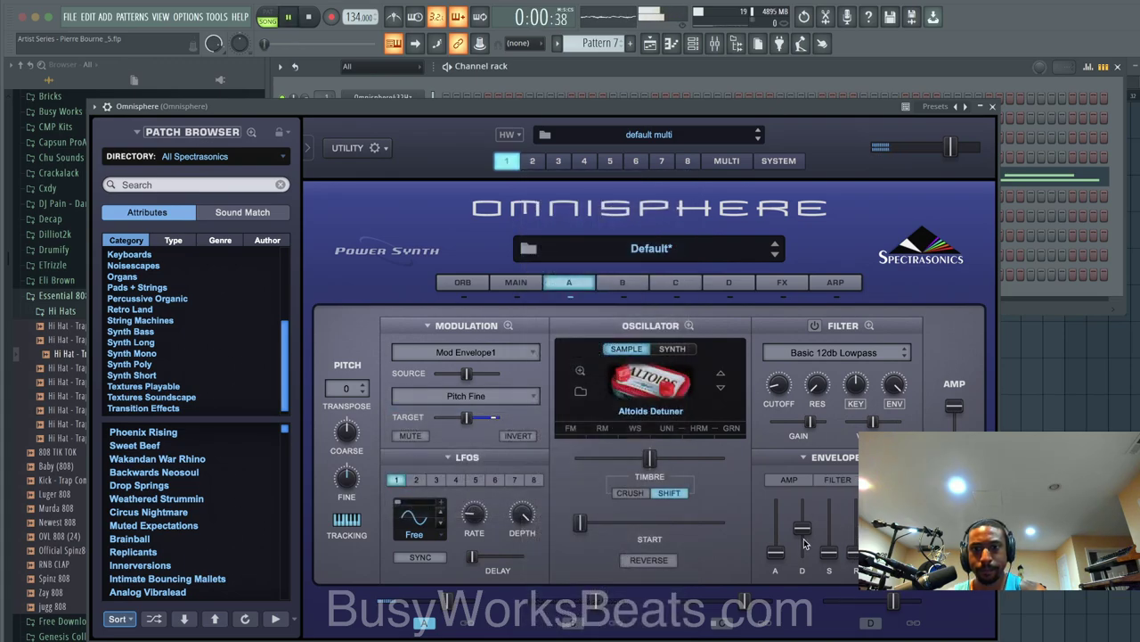
Step: Lengthen the decay of Mod Envelope1, shift the Pitch Fine target amount below centre, and replay the arrangement
left_click_drag(803, 532, 802, 533)
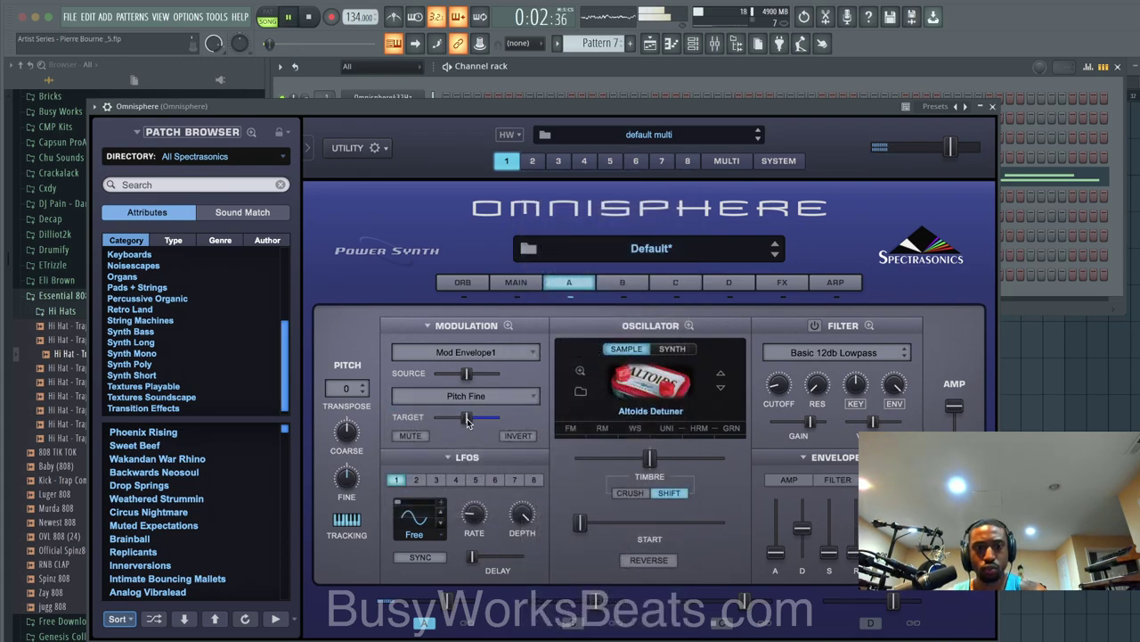
left_click_drag(467, 417, 450, 422)
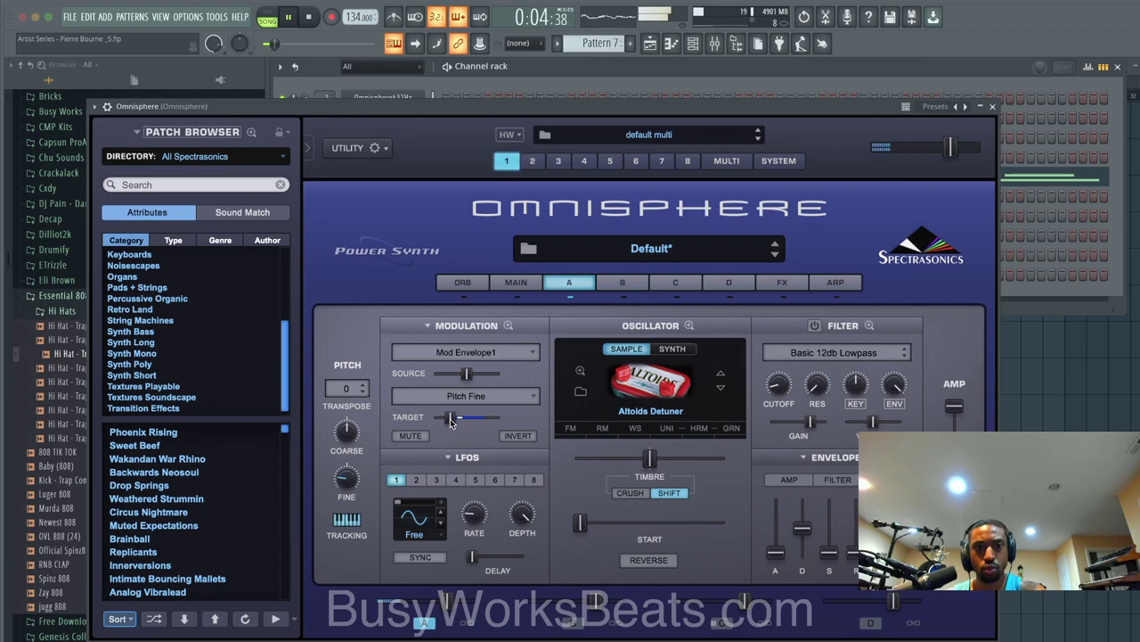
left_click_drag(804, 530, 805, 519)
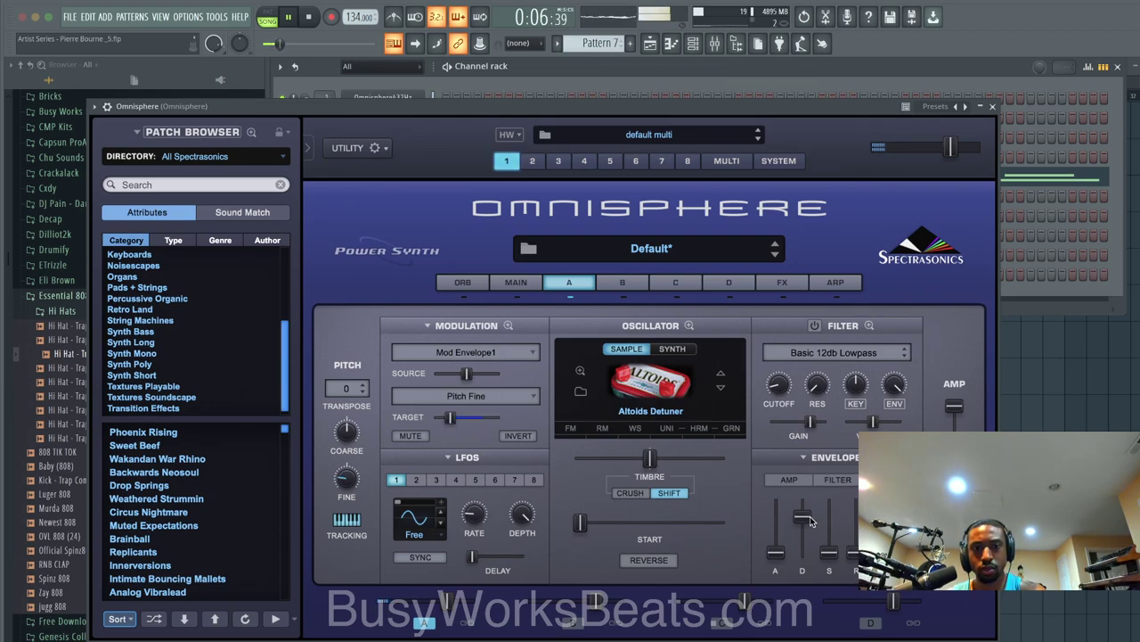
left_click_drag(450, 418, 473, 420)
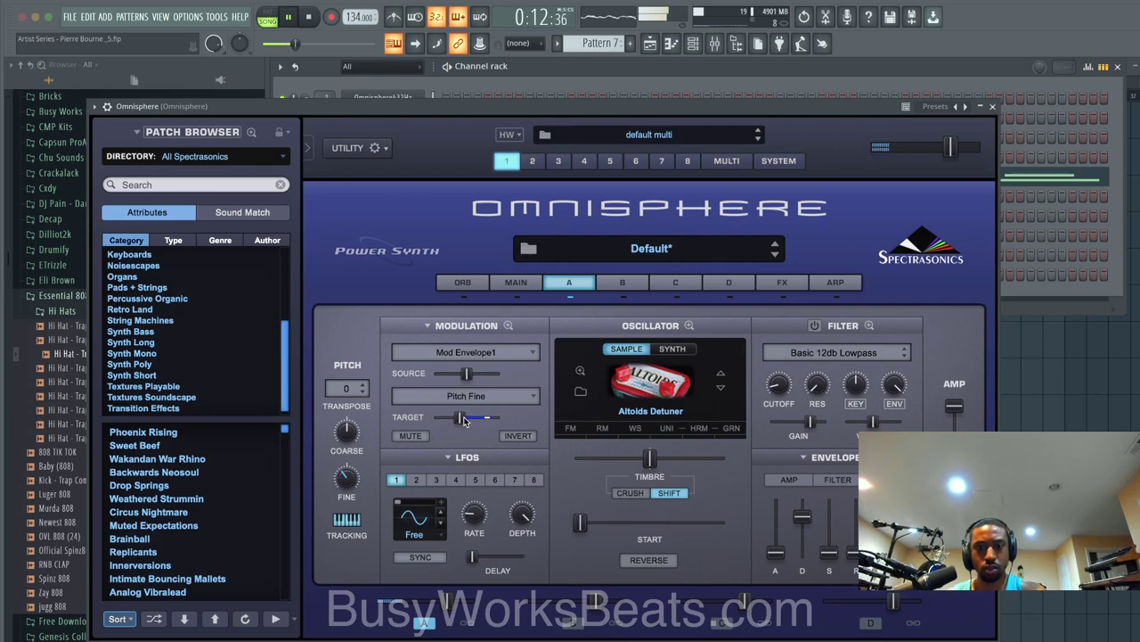
right_click(463, 416)
left_click(469, 419)
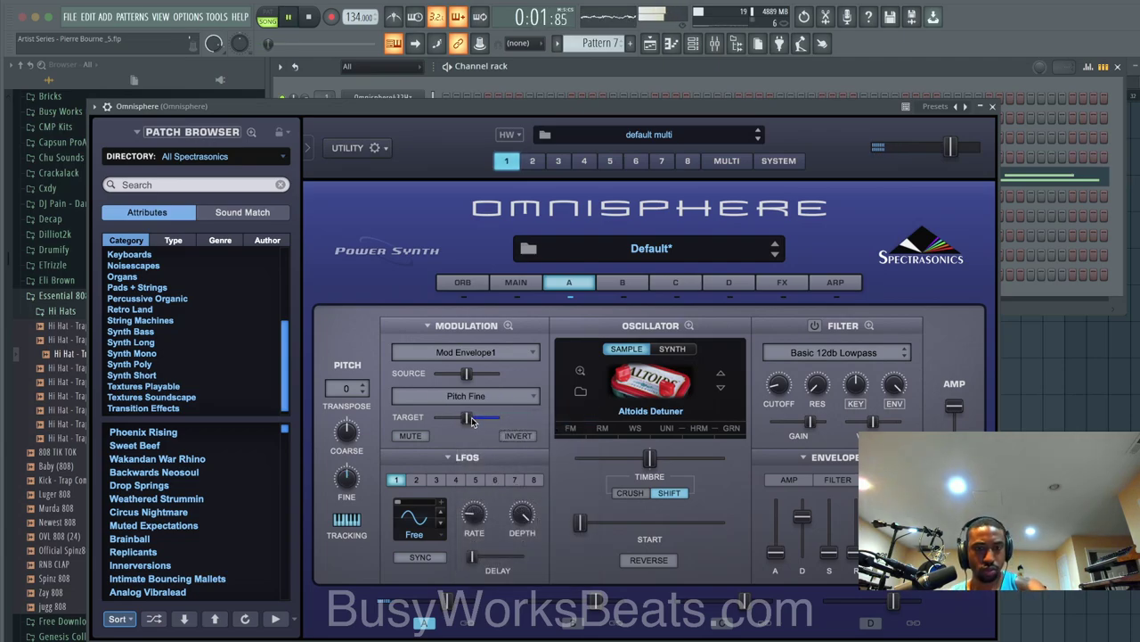
left_click_drag(471, 417, 453, 417)
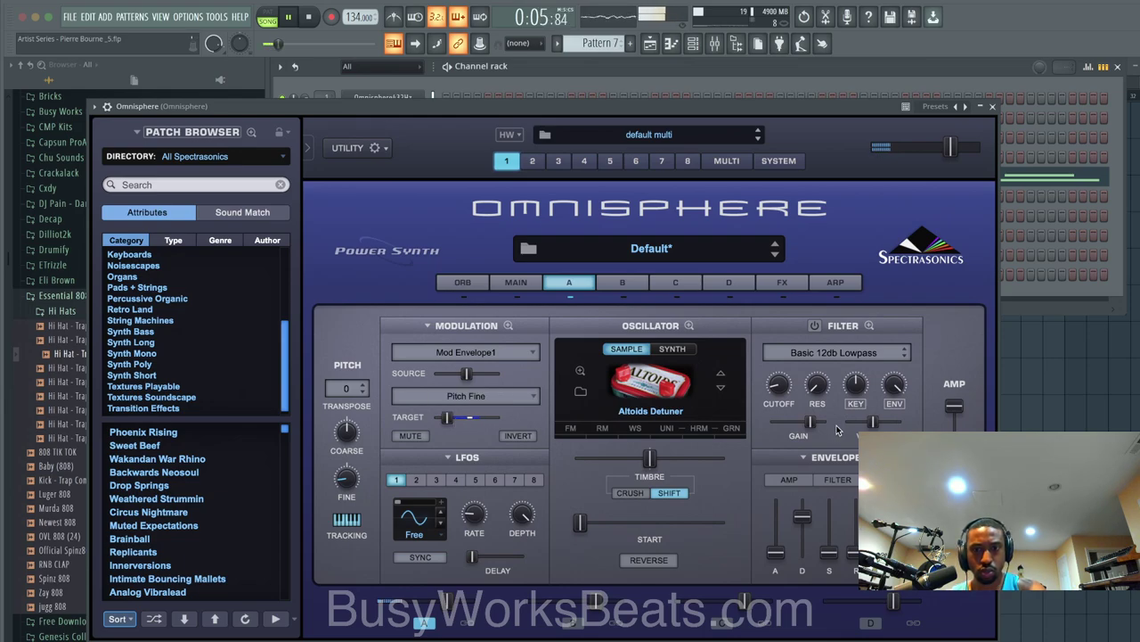
key("space")
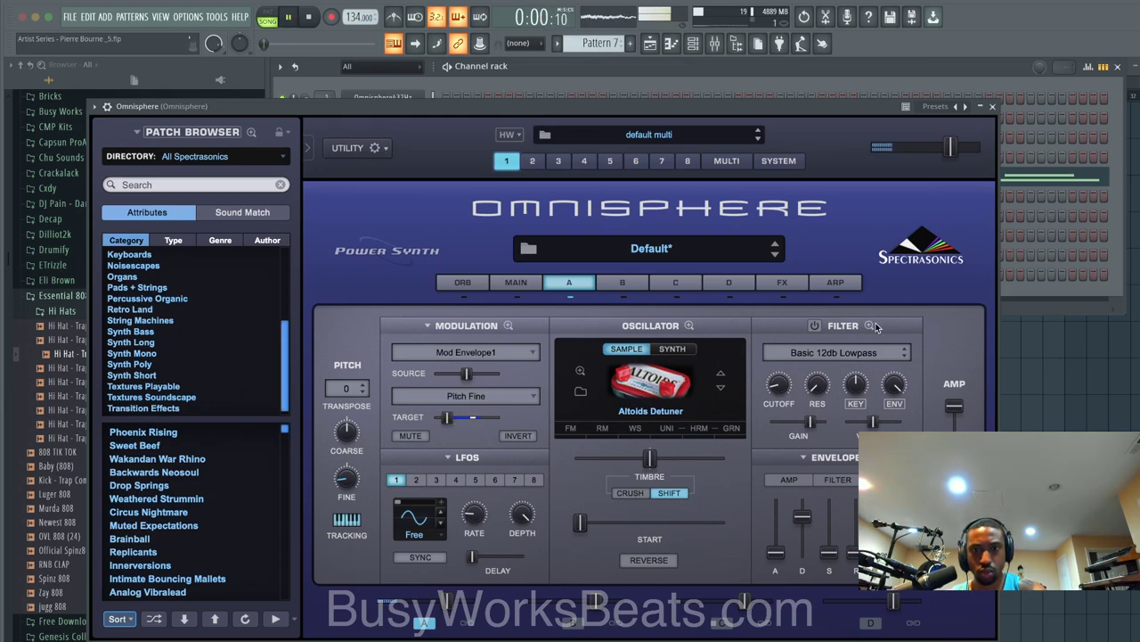
Step: Try a higher Unison depth on the Layer A oscillator and close the Omnisphere window
left_click(668, 432)
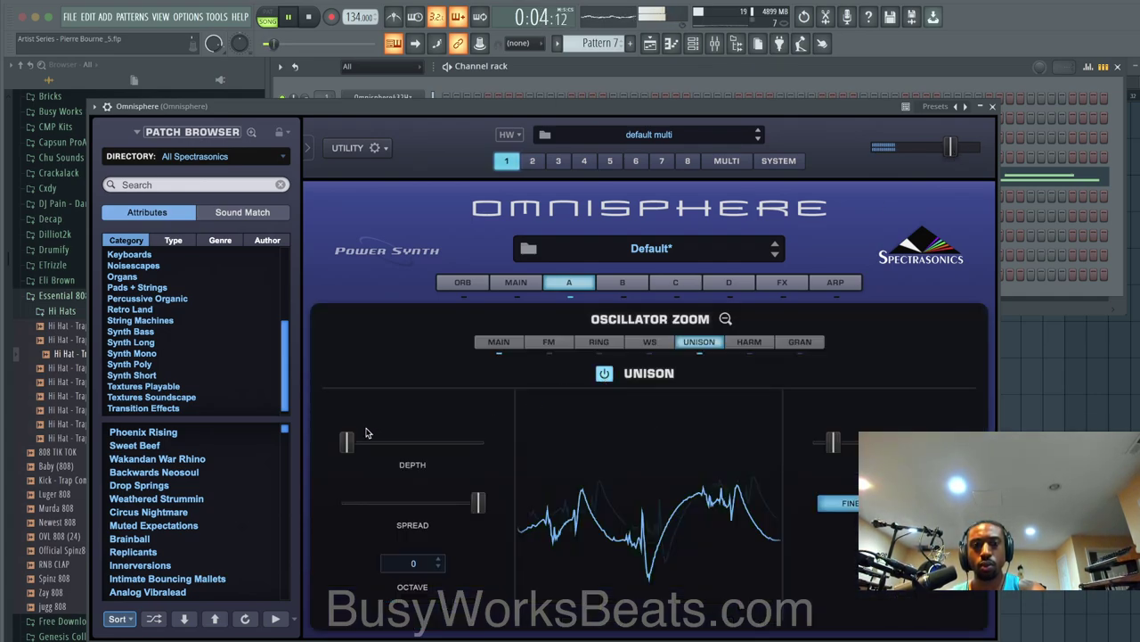
left_click_drag(349, 441, 410, 443)
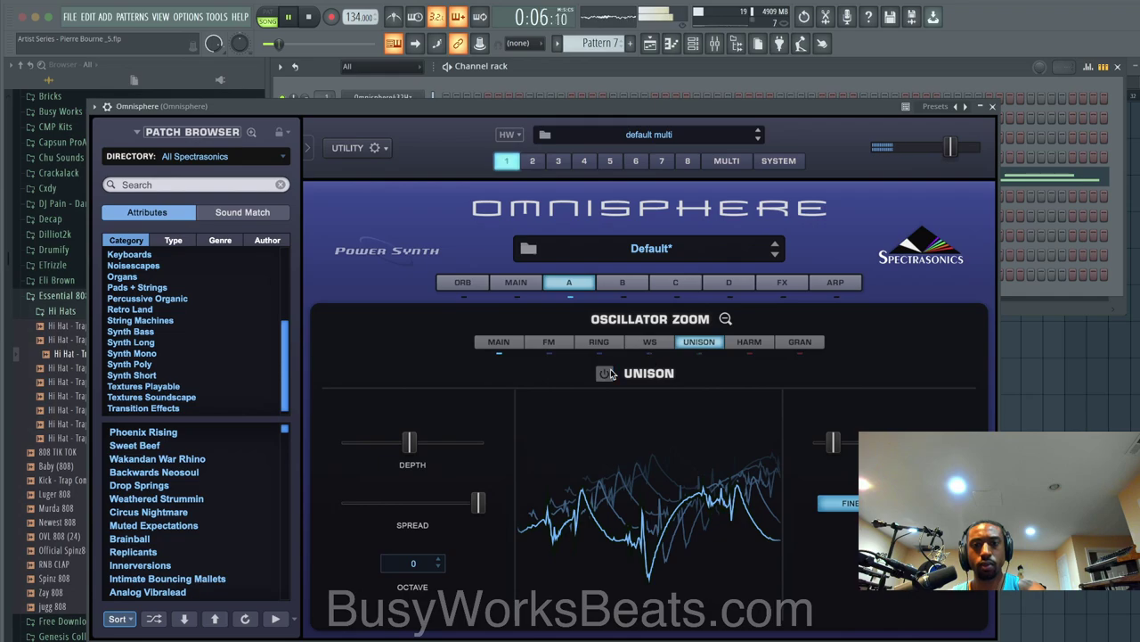
left_click(993, 107)
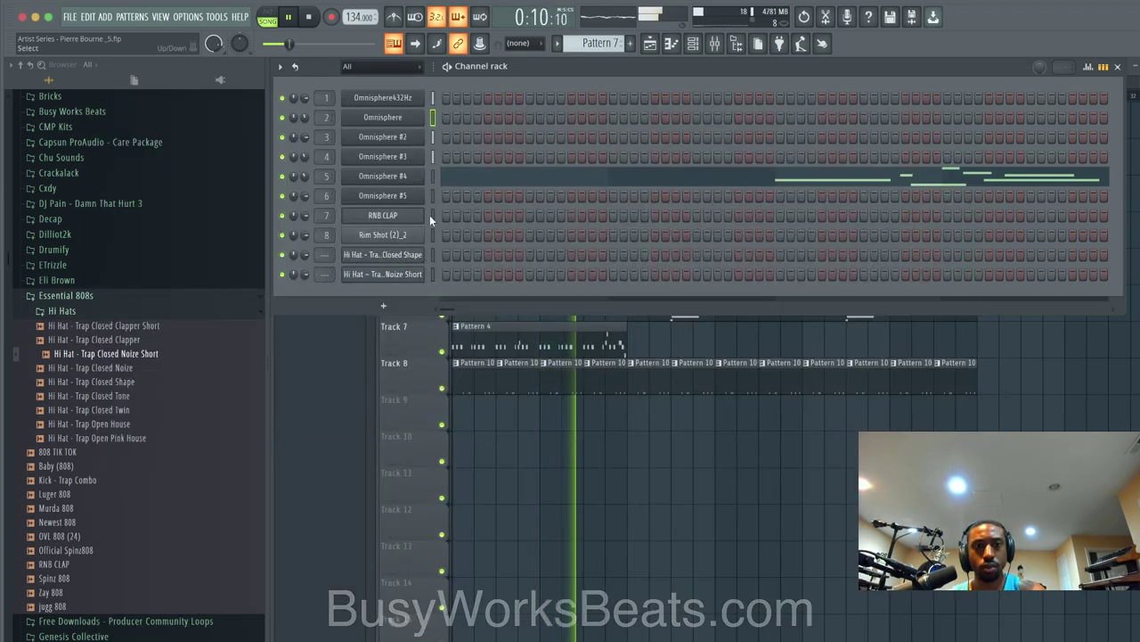
Step: Route the two Hi Hat channels to mixer tracks 9 and 10
left_click_drag(433, 256, 434, 275)
key("super+l")
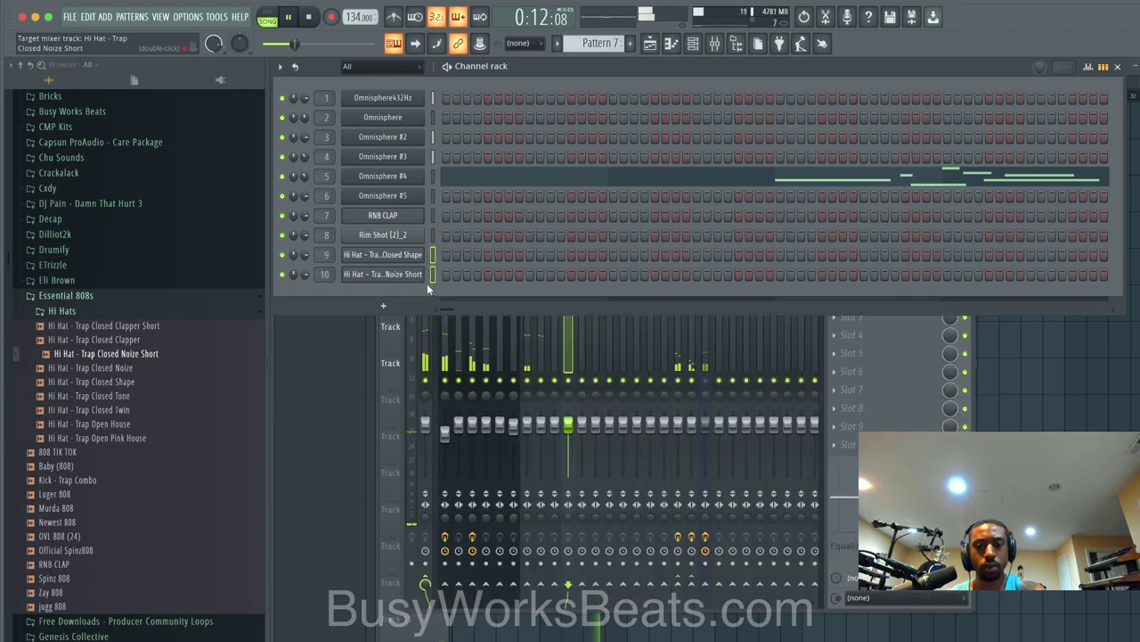
Step: Switch to Pattern 9 and lower the volume of the Omnisphere channel in slot 2
left_click(609, 42)
left_click(638, 125)
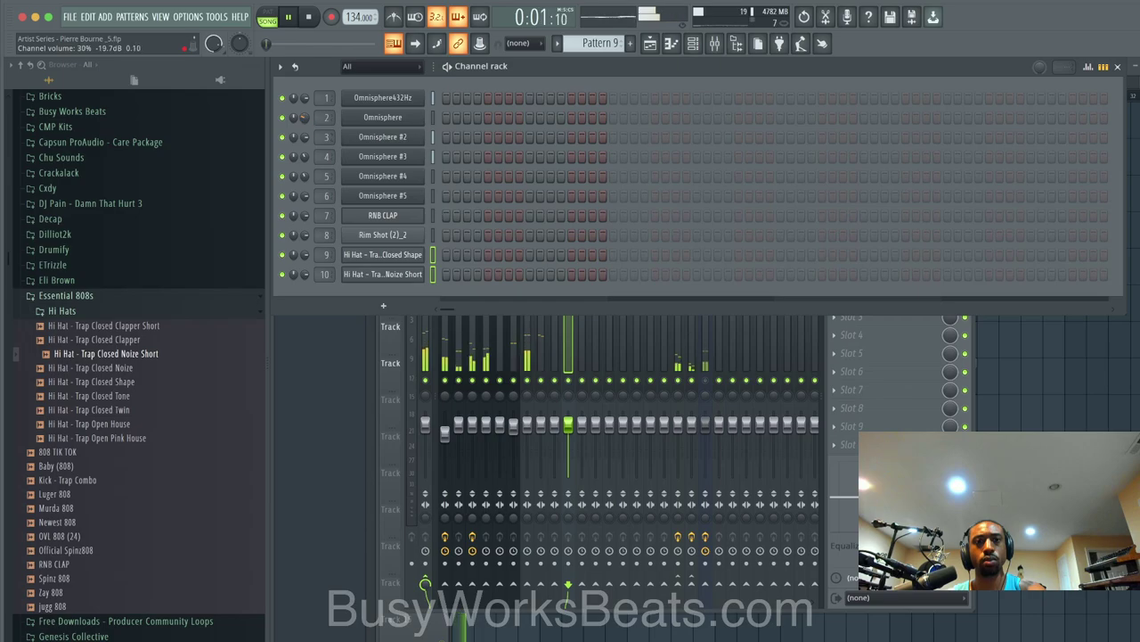
left_click_drag(308, 118, 307, 138)
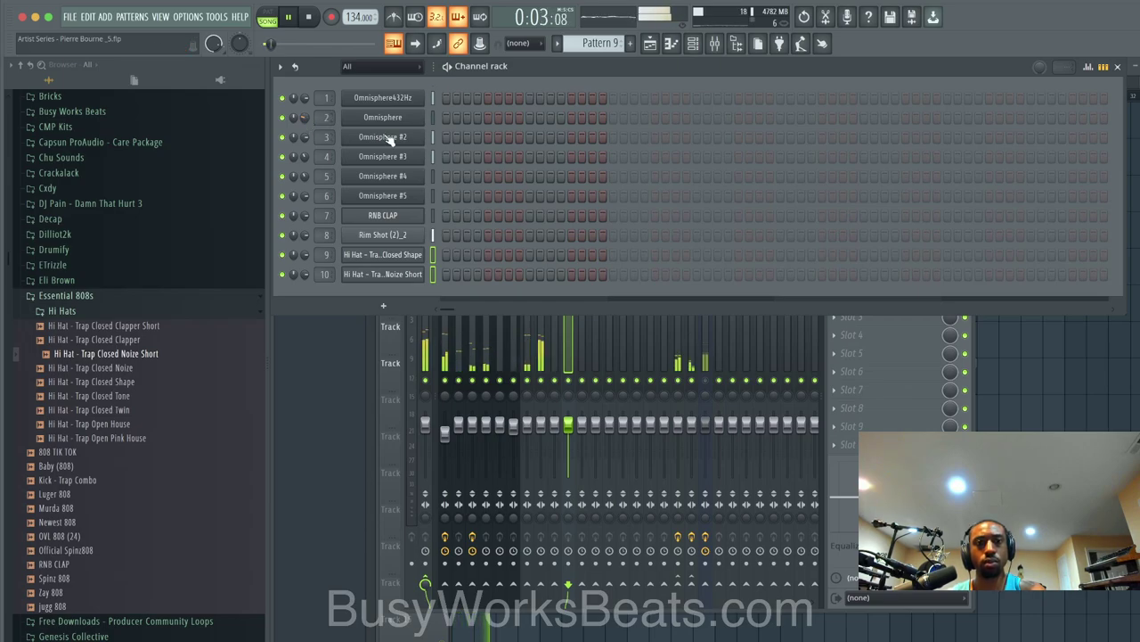
left_click(433, 156)
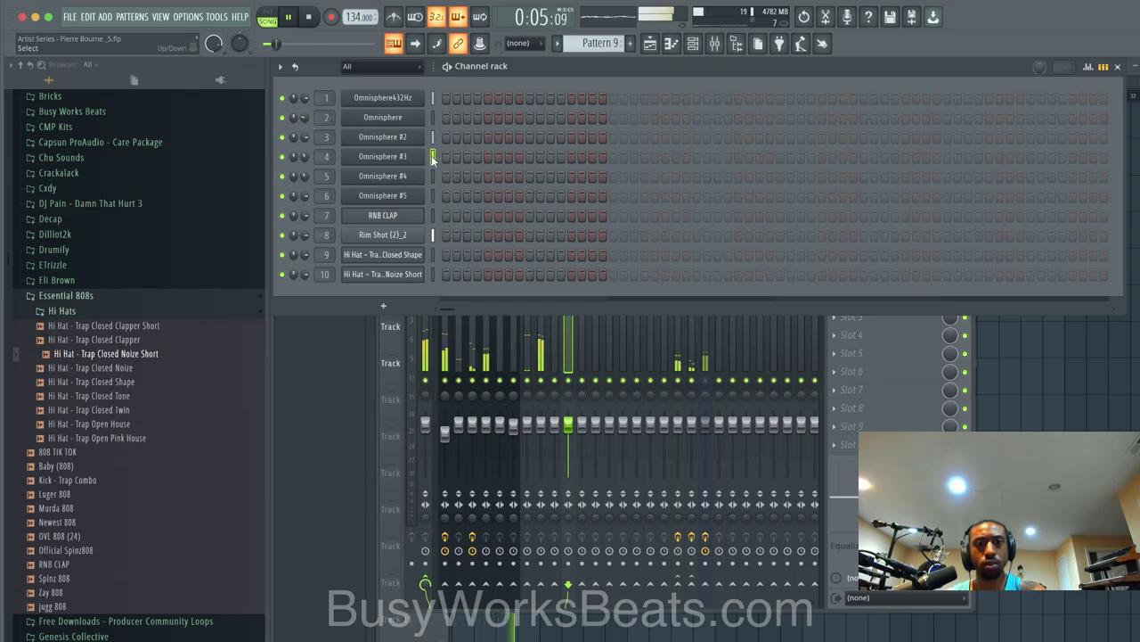
Step: Extend Pattern 9 past two bars and fill each 2 steps on the Hi Hat - Trap Closed Noize Short channel
left_click(435, 253)
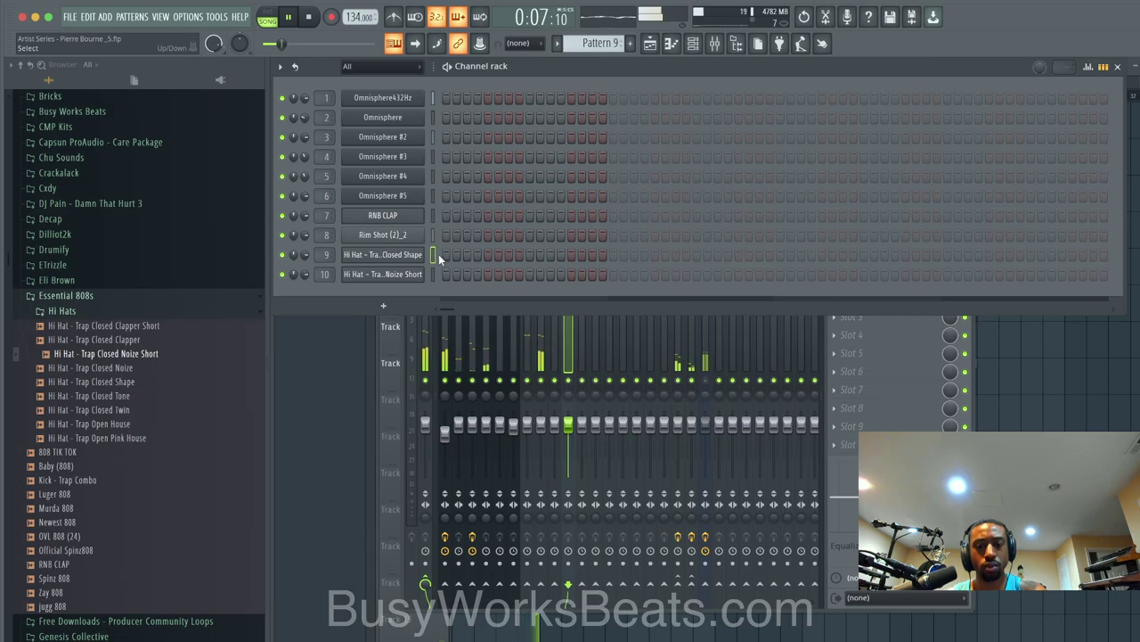
left_click(435, 274)
right_click(437, 274)
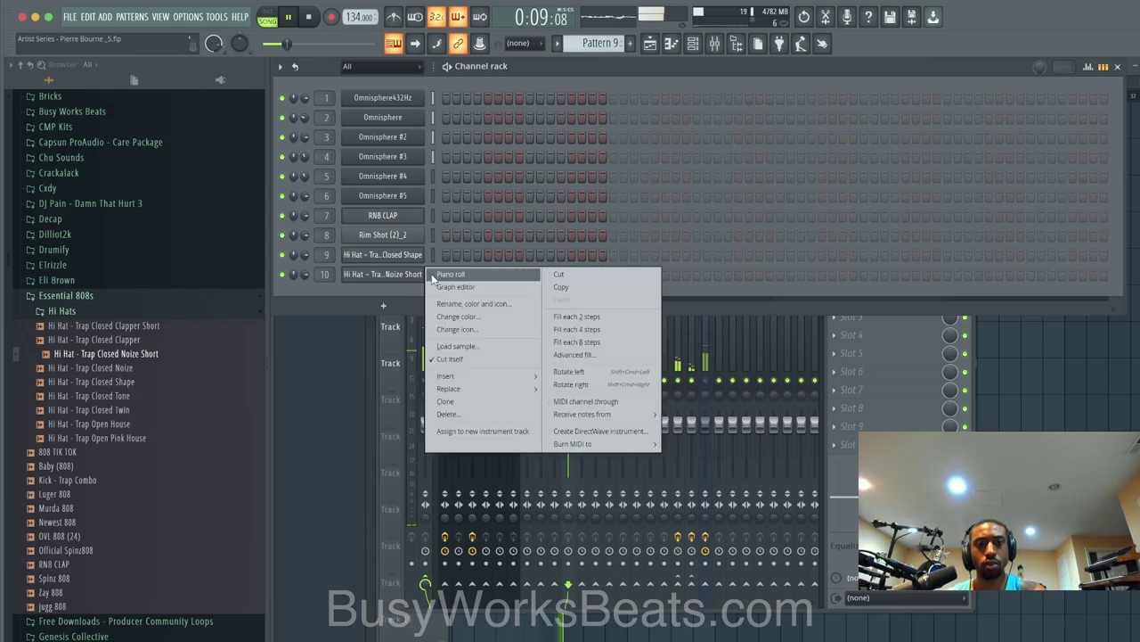
left_click(591, 318)
right_click(402, 280)
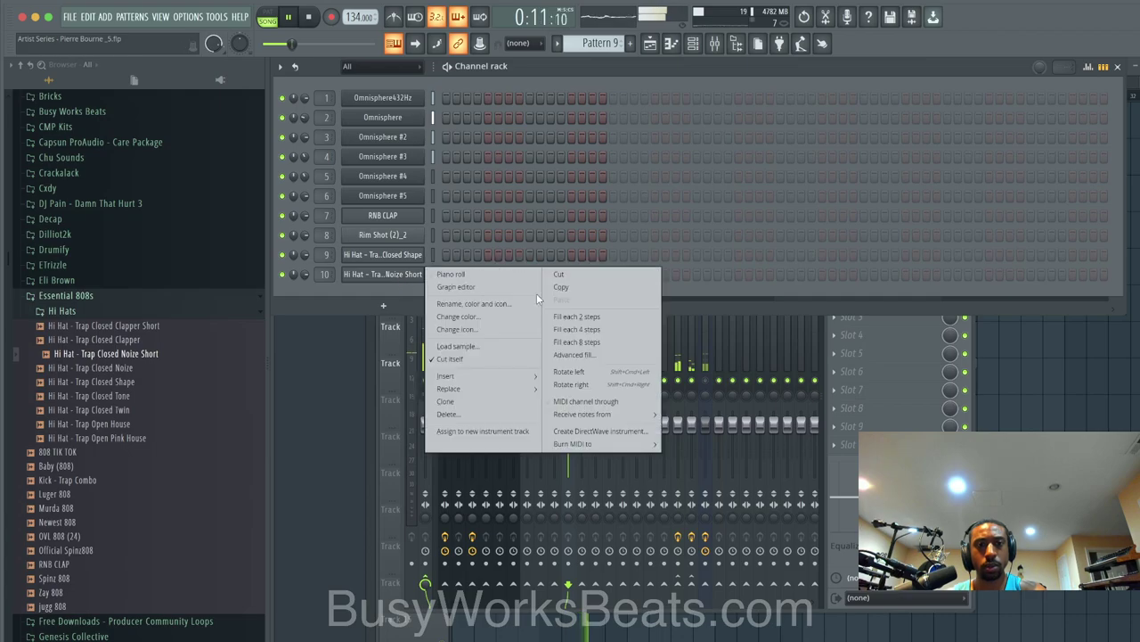
left_click(801, 275)
right_click(409, 274)
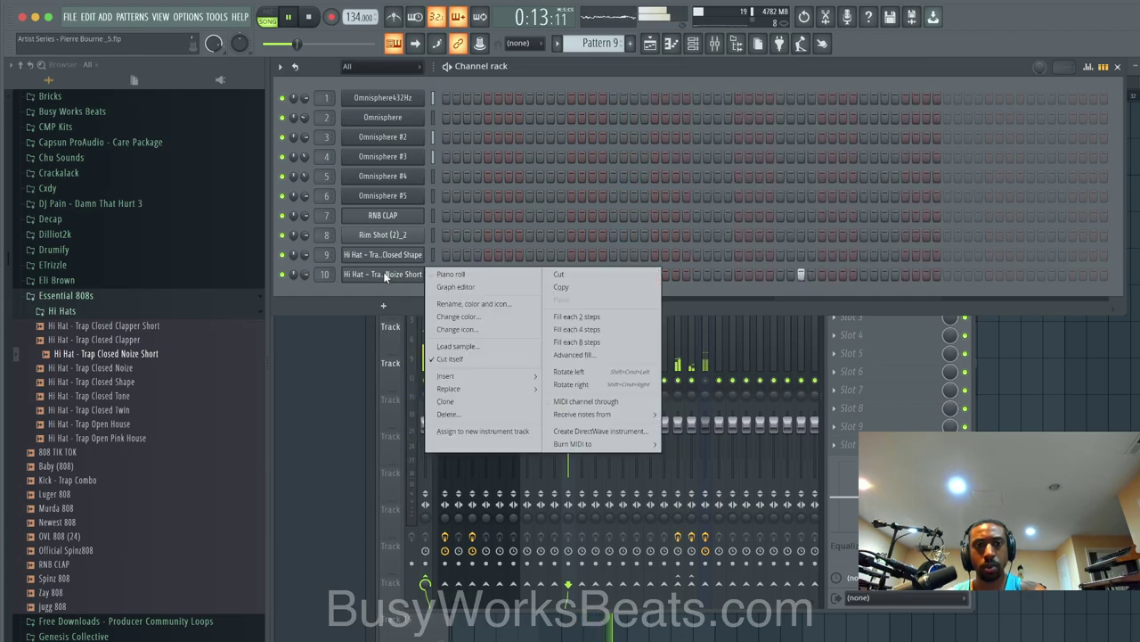
left_click(561, 319)
Step: Place a Pattern 9 clip at bar 1 of Track 9 in the playlist and restart playback
right_click(1018, 378)
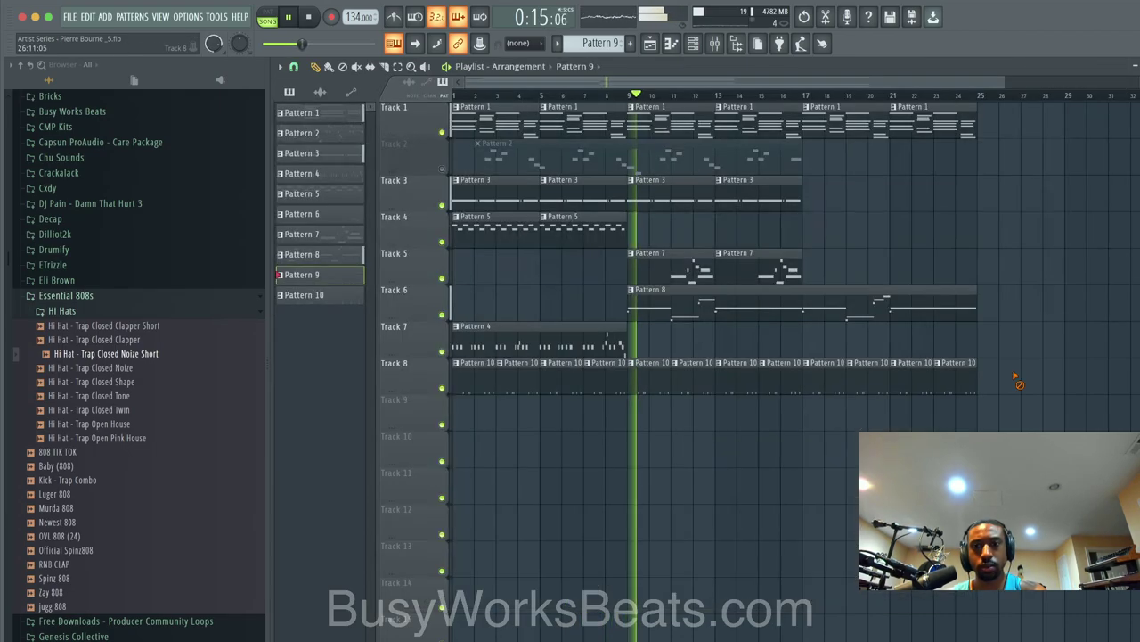
key("space")
left_click_drag(492, 413, 467, 415)
key("space")
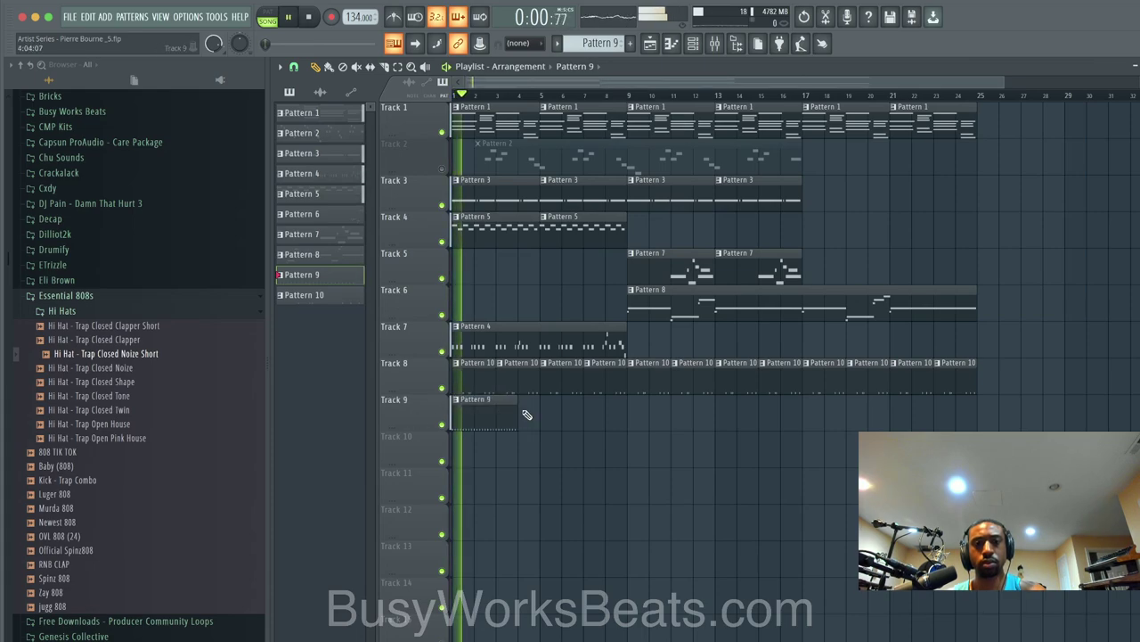
Step: Add bar 4 hits on every second step of the Hi Hat - Trap Closed Noize Short channel, plus an extra hit on step 10
key("F6")
left_click(947, 275)
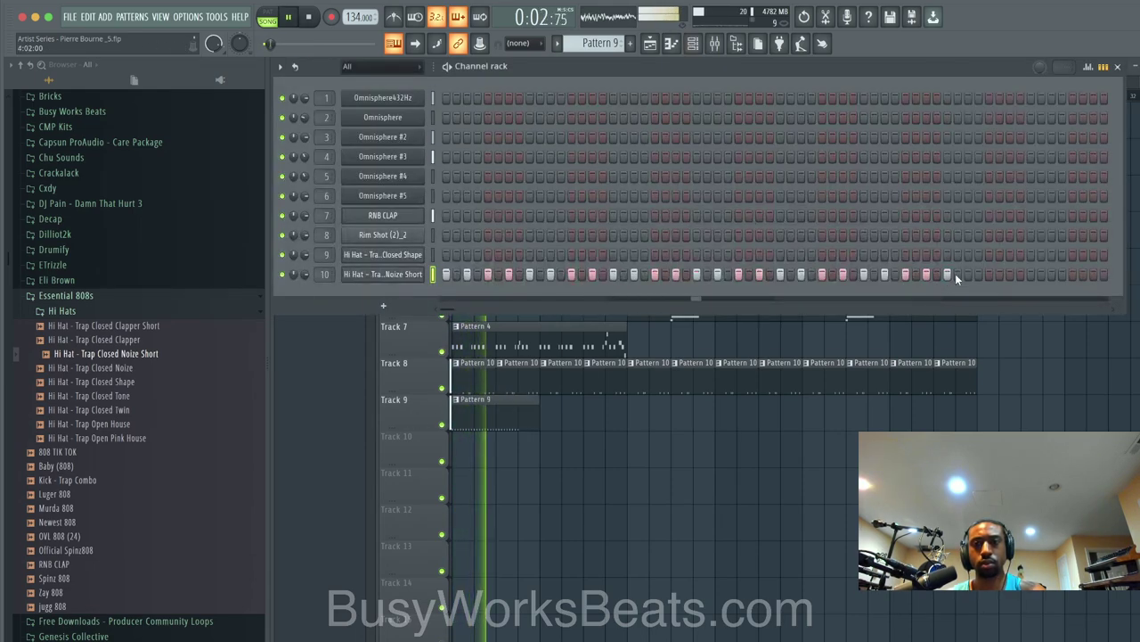
left_click(976, 275)
left_click(969, 274)
left_click(978, 275)
left_click(989, 274)
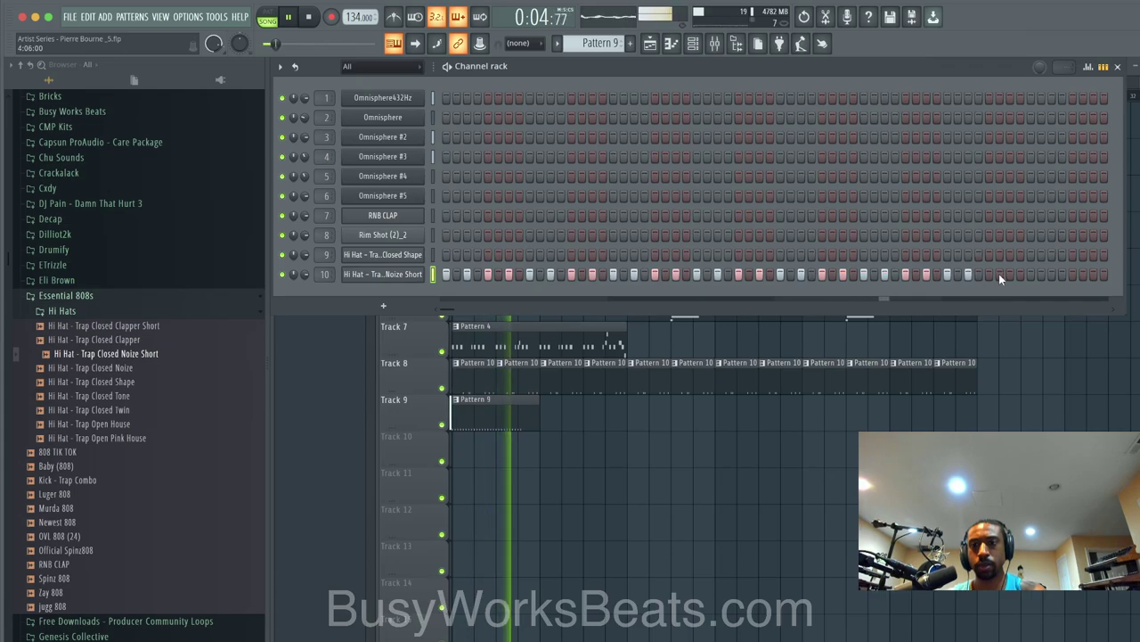
left_click(1010, 274)
left_click(1031, 274)
left_click(1041, 274)
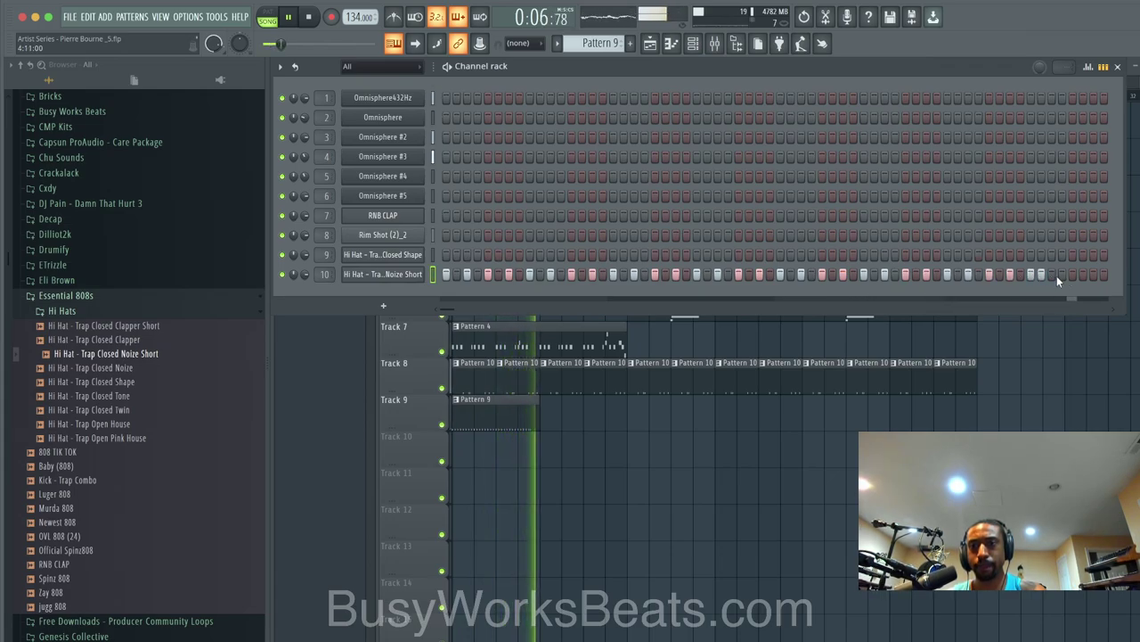
left_click(1053, 275)
left_click(1072, 276)
left_click(1093, 276)
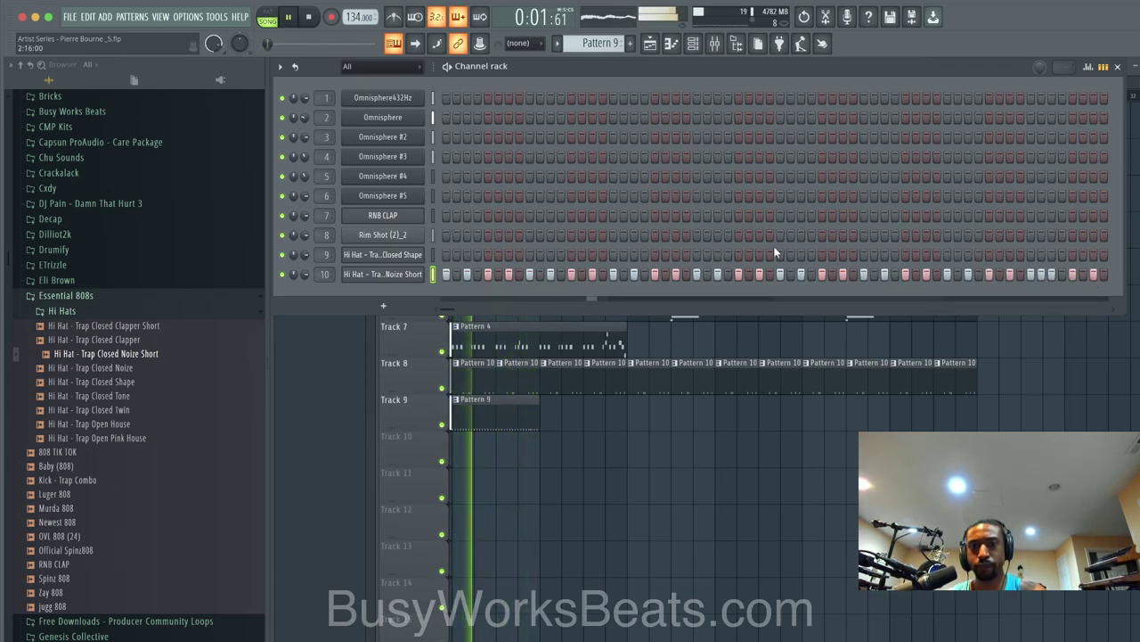
Step: Repeat the Pattern 9 clip back to back along Track 9 until it fills the arrangement up to bar 25
left_click_drag(549, 437, 519, 422)
key("ctrl+b")
key("ctrl+b")
key("ctrl+b")
key("ctrl+b")
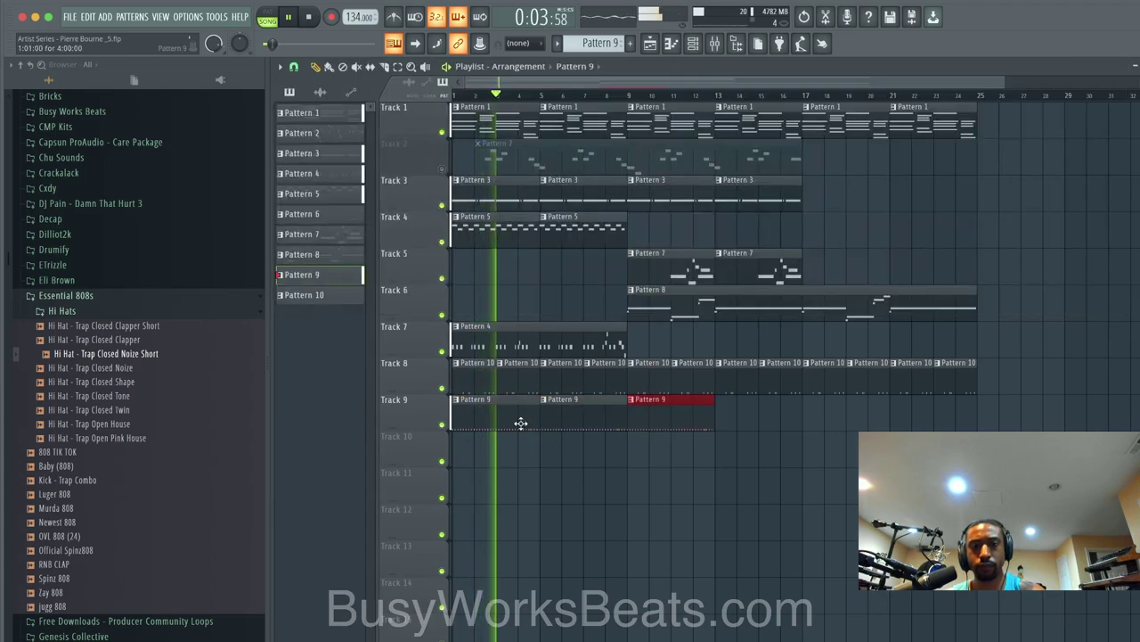
key("ctrl+b")
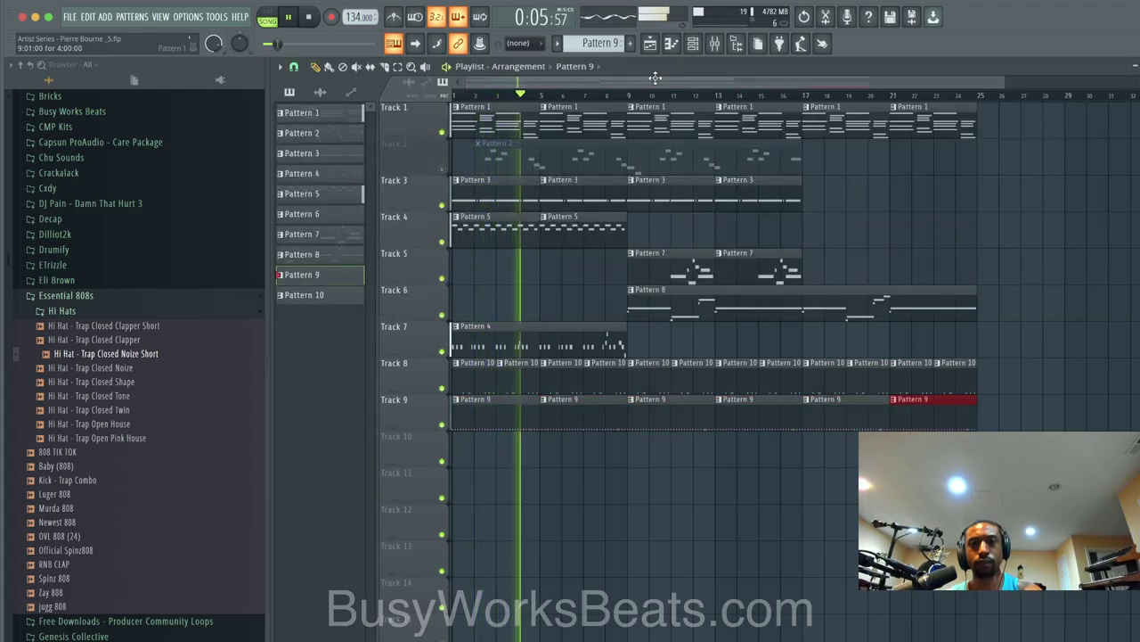
Step: Restart playback and add an extra hit on step 14 of bar 3 in the Hi Hat - Trap Closed Noize Short channel
key("F6")
key("space")
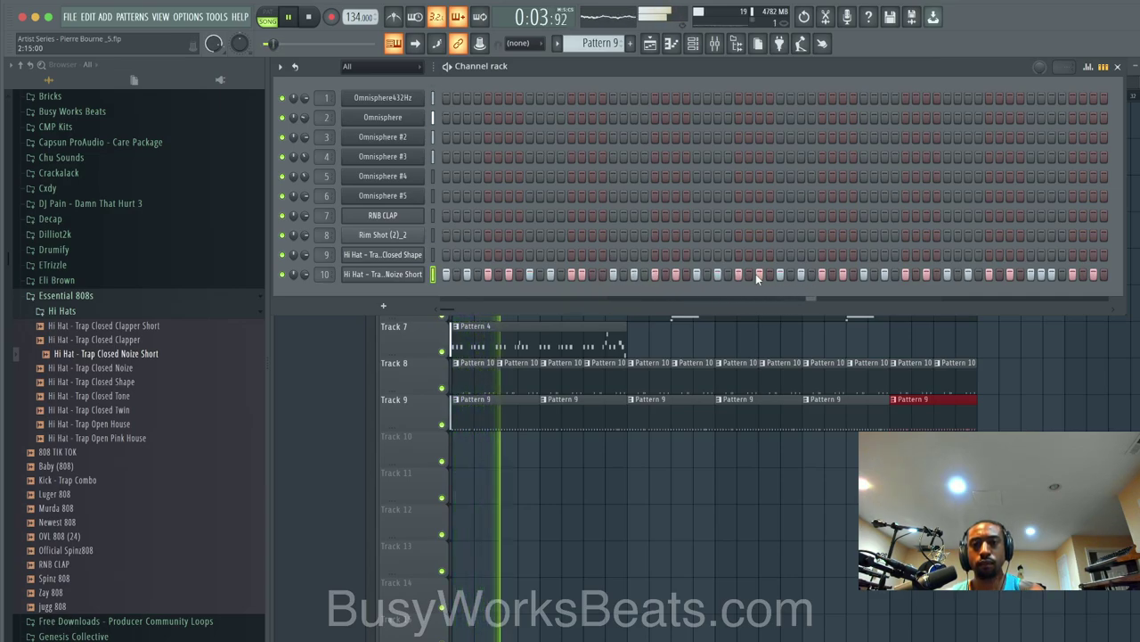
left_click(916, 274)
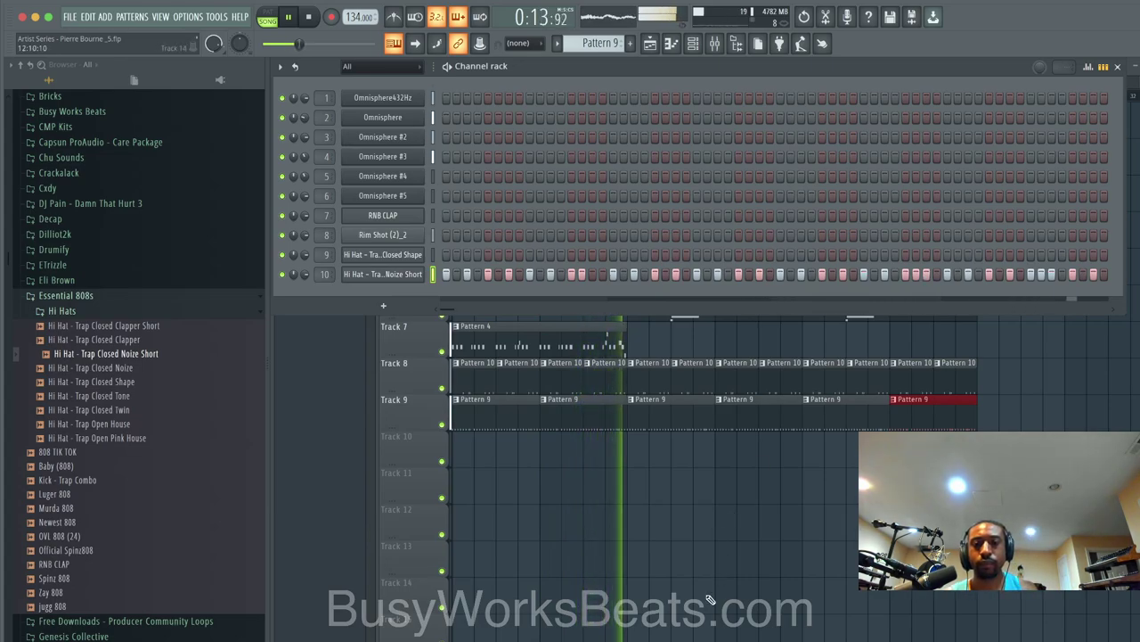
left_click(813, 634)
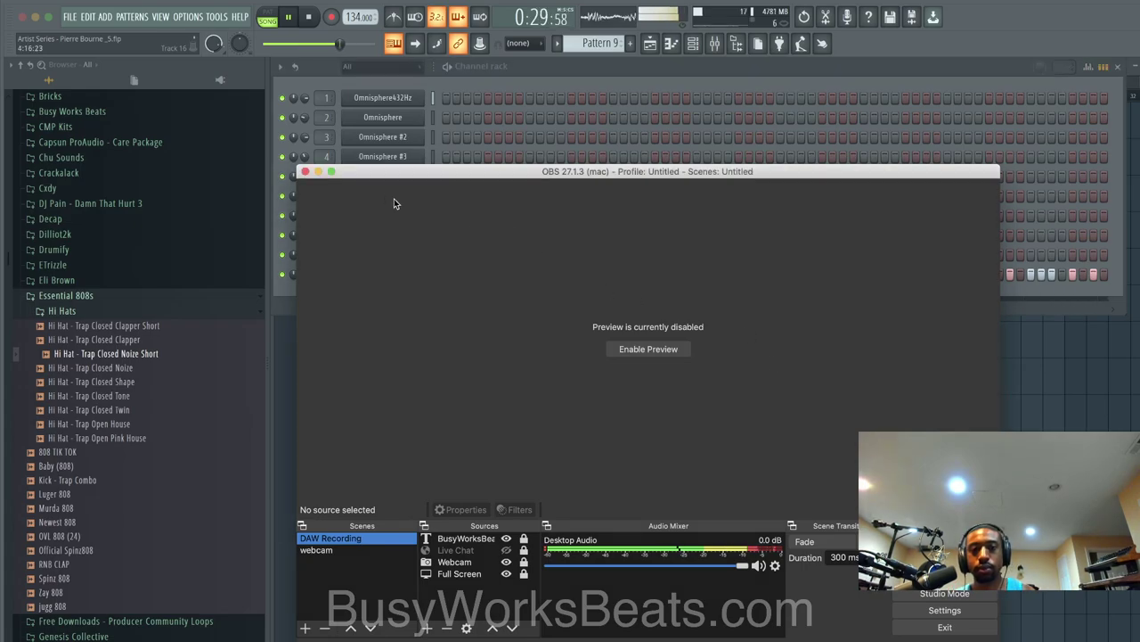
left_click(318, 172)
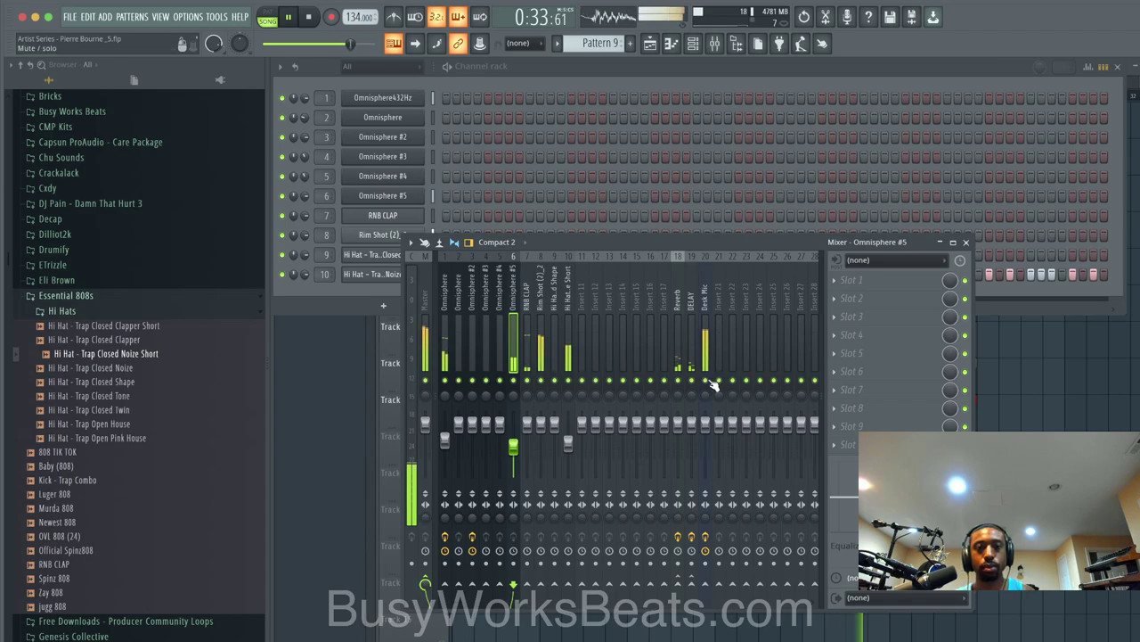
left_click(965, 241)
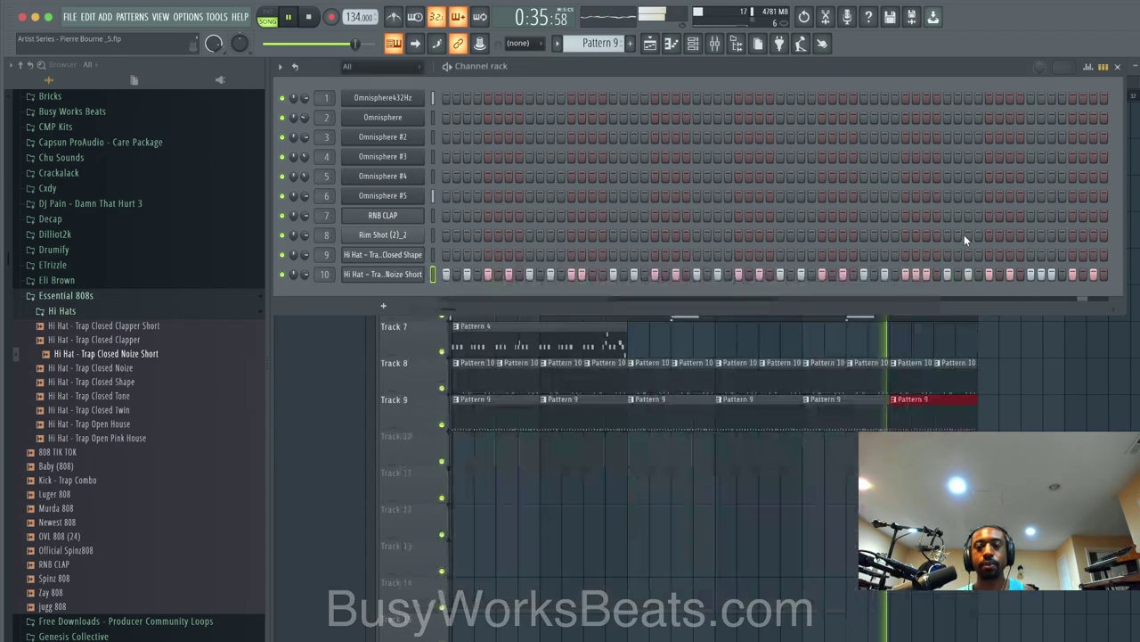
Step: Audition the 808 TIK TOK and Zay 808 samples, then load Zay 808 into a new channel routed to mixer track 11
left_click(103, 454)
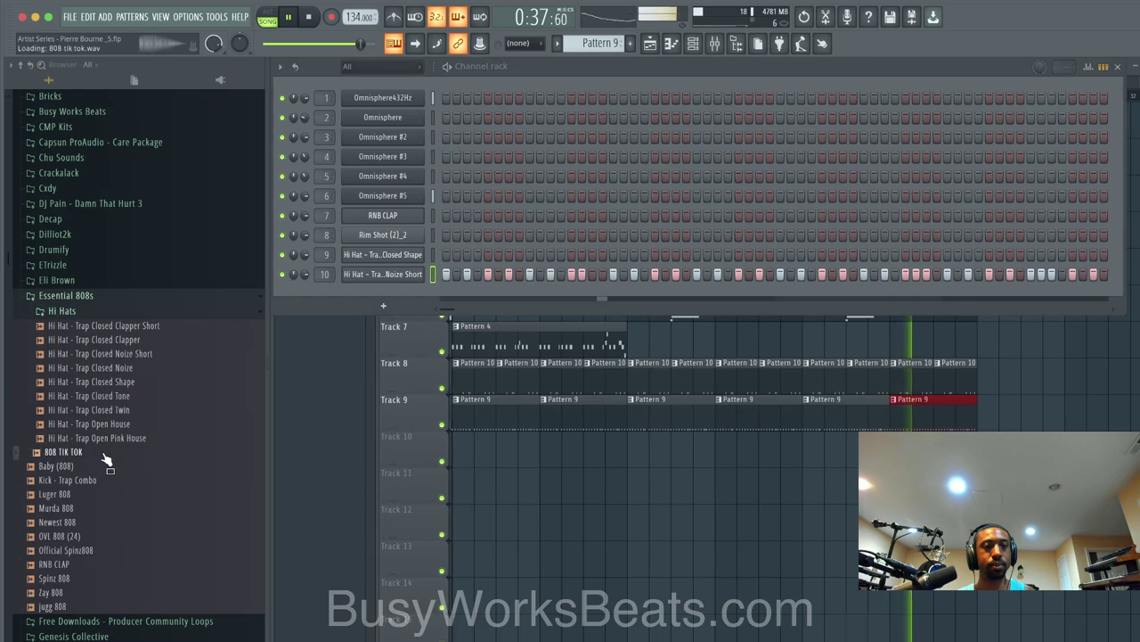
left_click(75, 593)
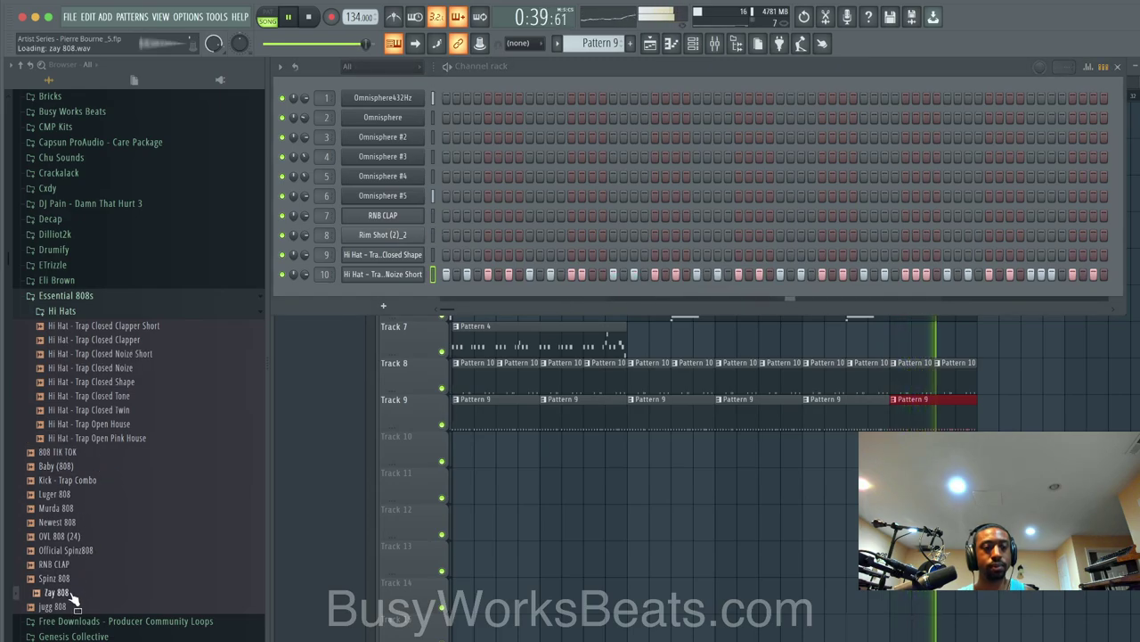
right_click(75, 595)
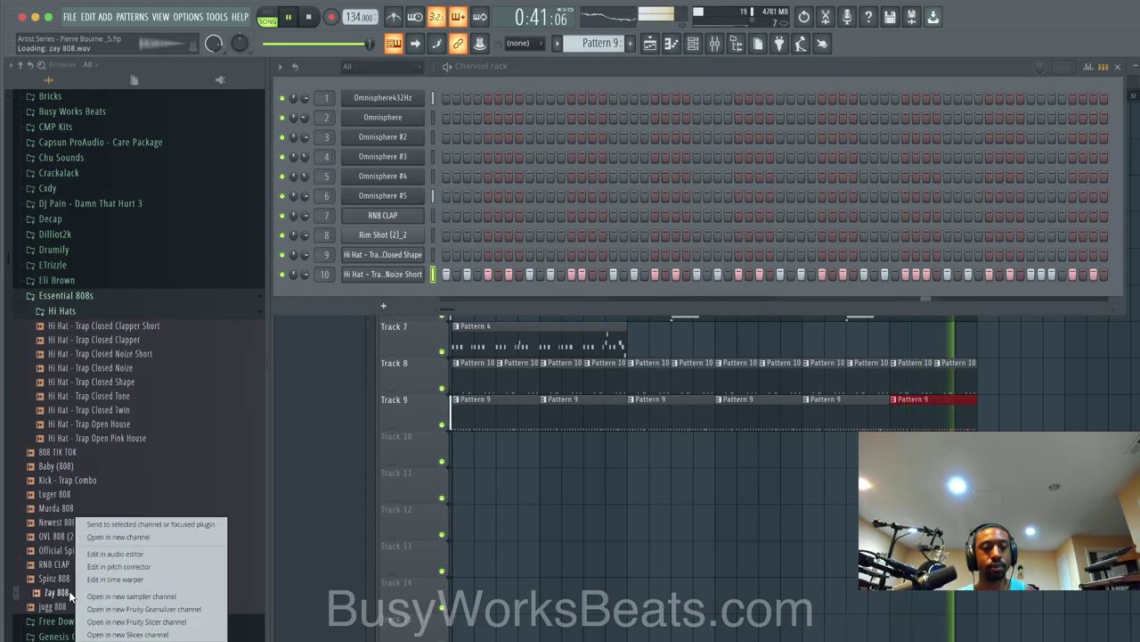
left_click(107, 537)
left_click(752, 213)
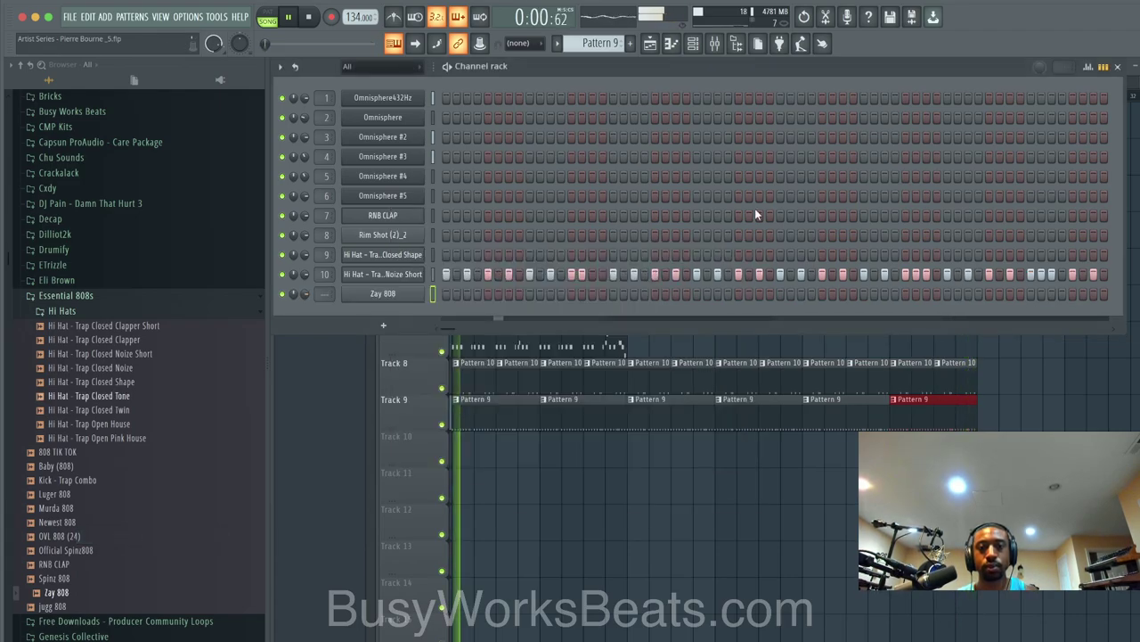
key("F9")
key("F9")
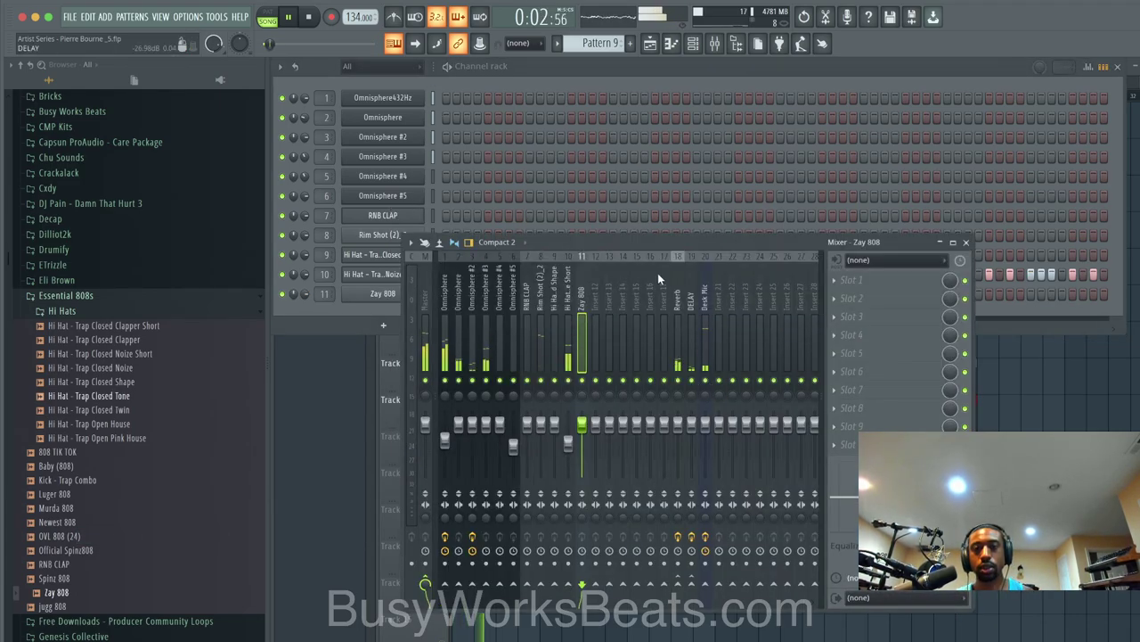
Step: Stop playback, switch to the empty Pattern 11 and add hits on steps 1, 7 and 13 of the Zay 808 channel
key("space")
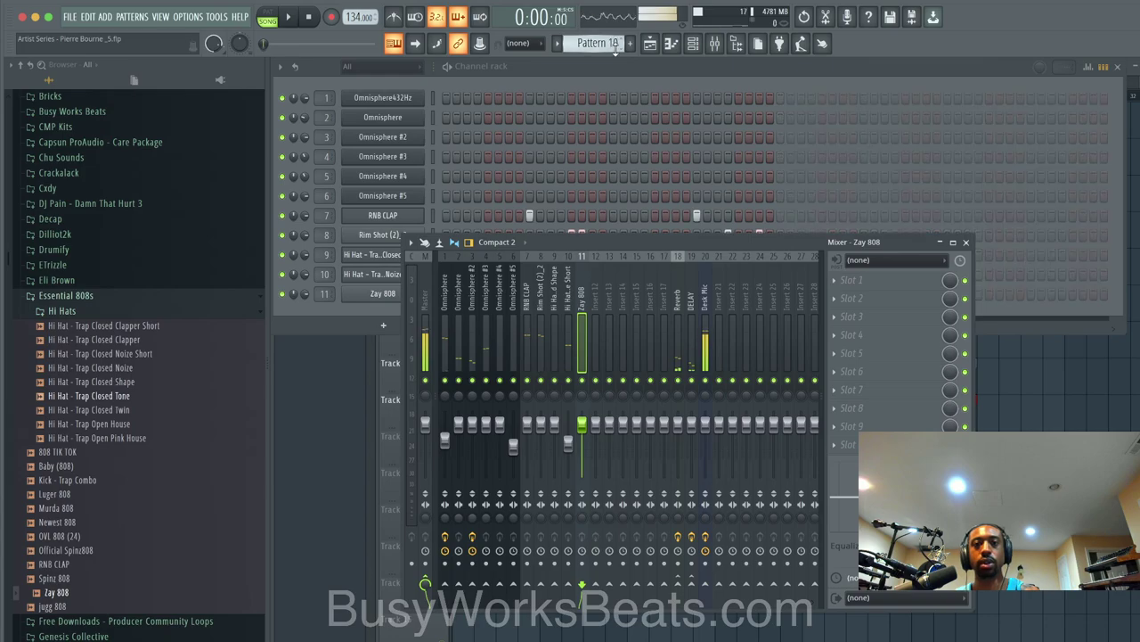
left_click(592, 42)
left_click(637, 171)
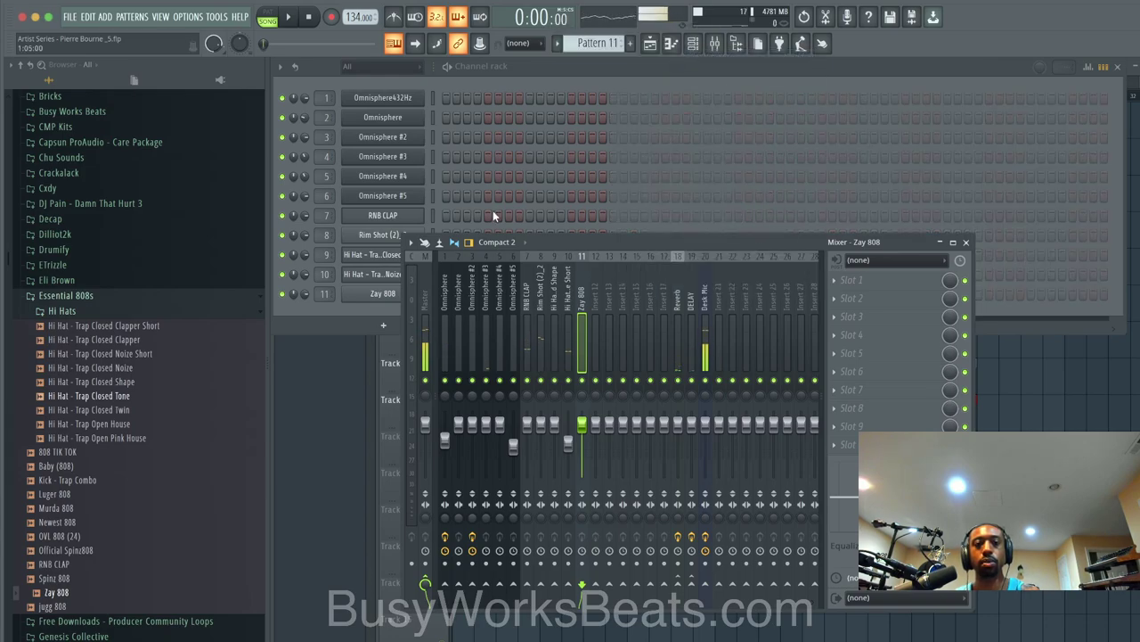
left_click(521, 69)
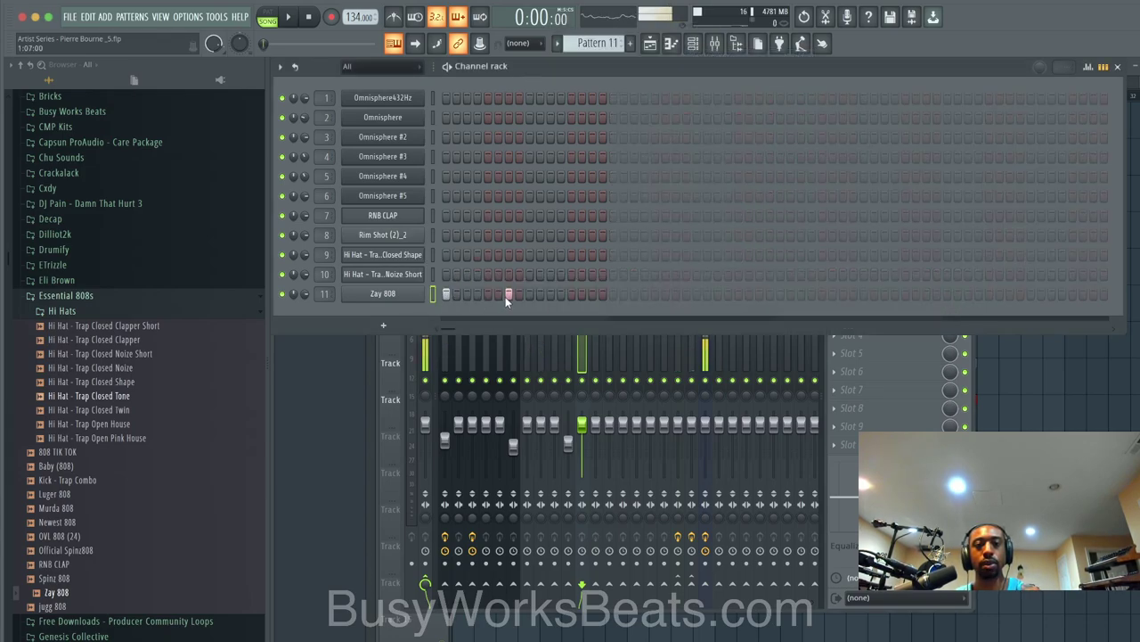
Step: Place Pattern 11 clips on Track 10 of the playlist at bars 1, 3, 5 and 7, and start playback
key("F5")
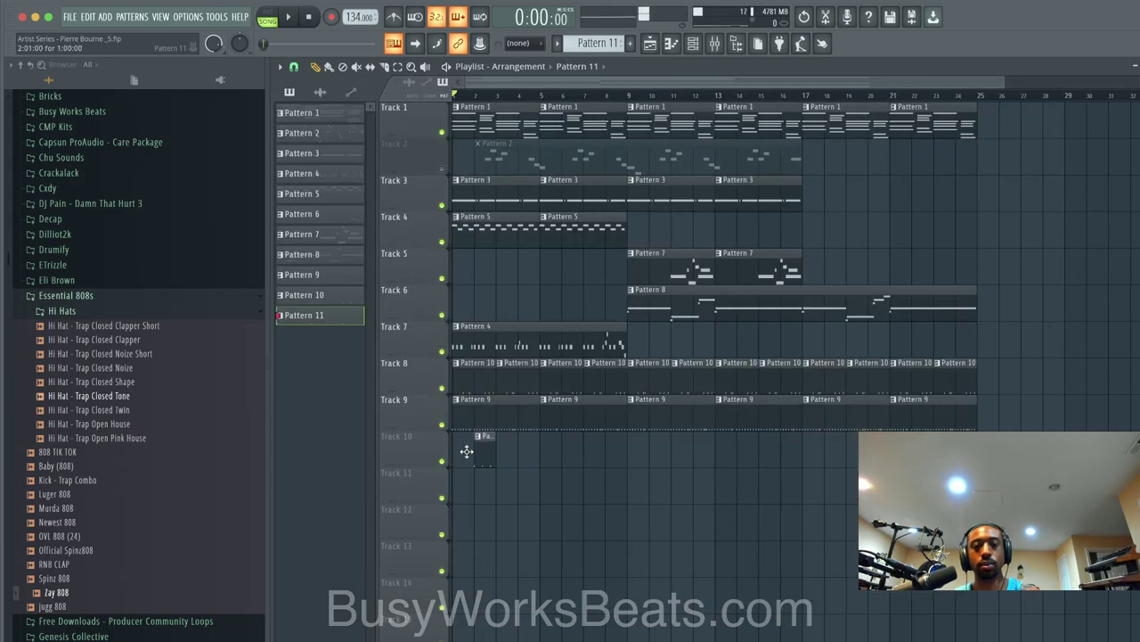
left_click(467, 451)
key("space")
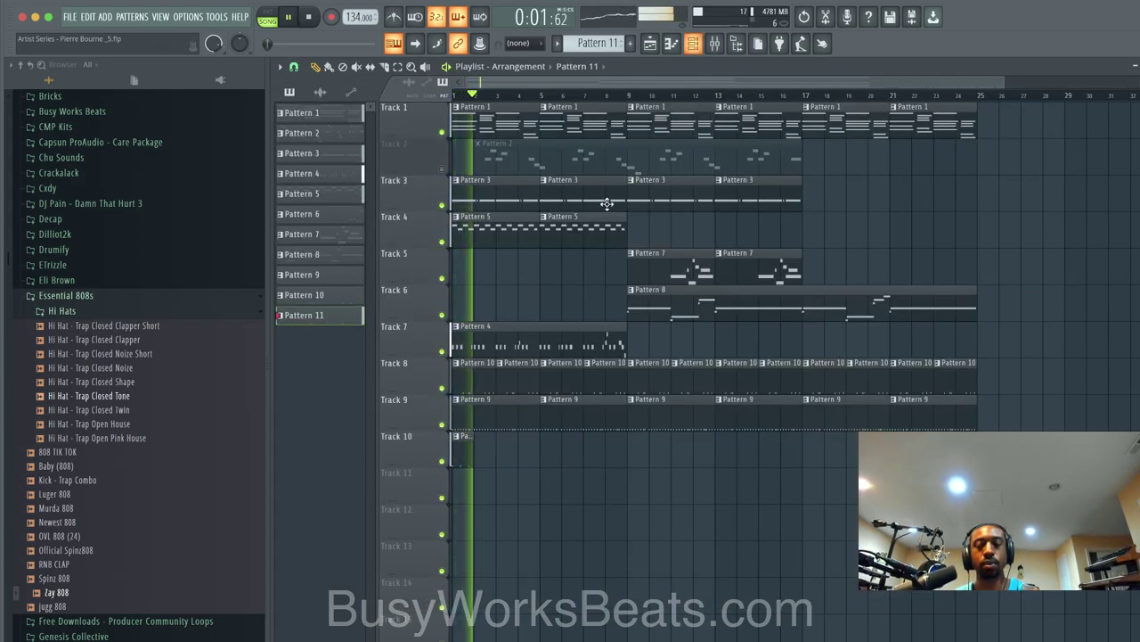
left_click(501, 453)
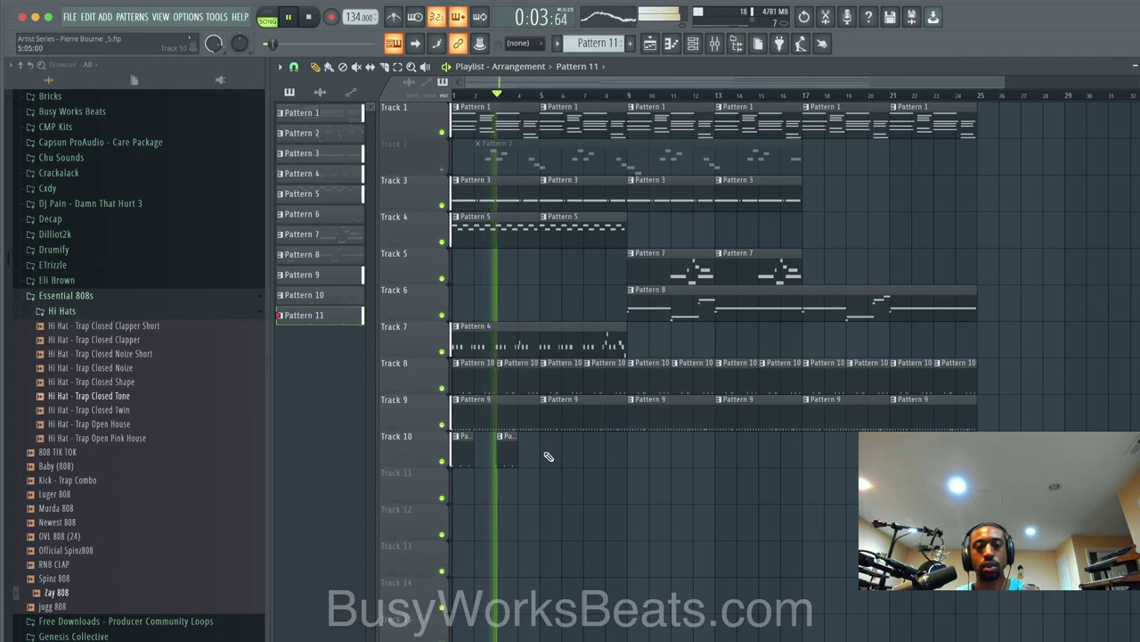
left_click(547, 453)
left_click(591, 453)
left_click(630, 453)
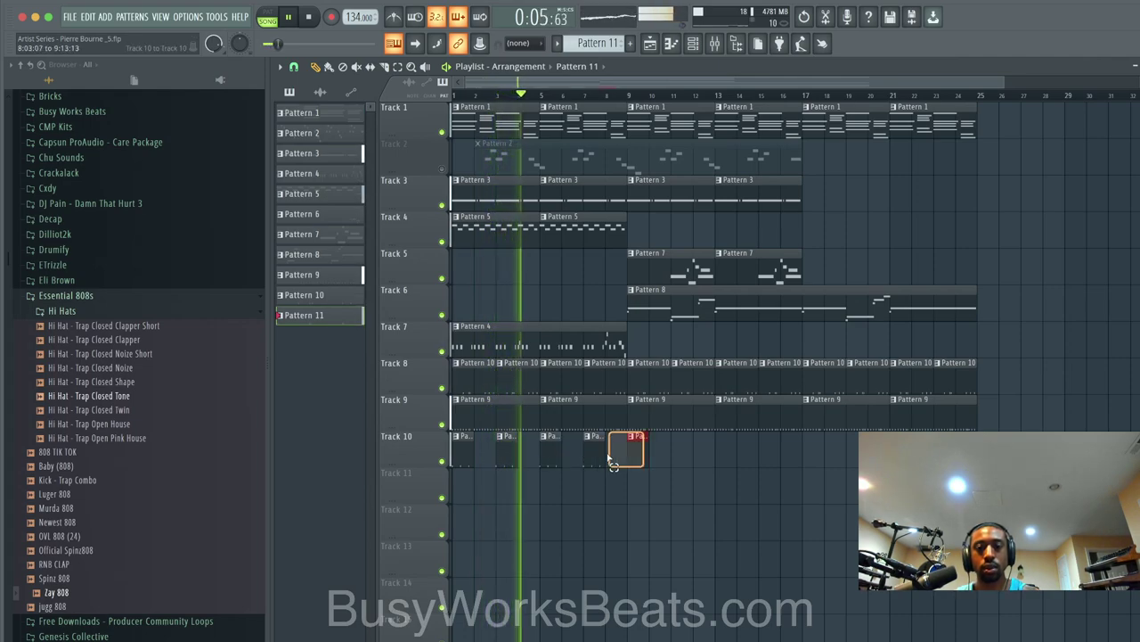
Step: Duplicate the four Pattern 11 clips on Track 10 and shift the copies to start at bar 9
left_click(726, 44)
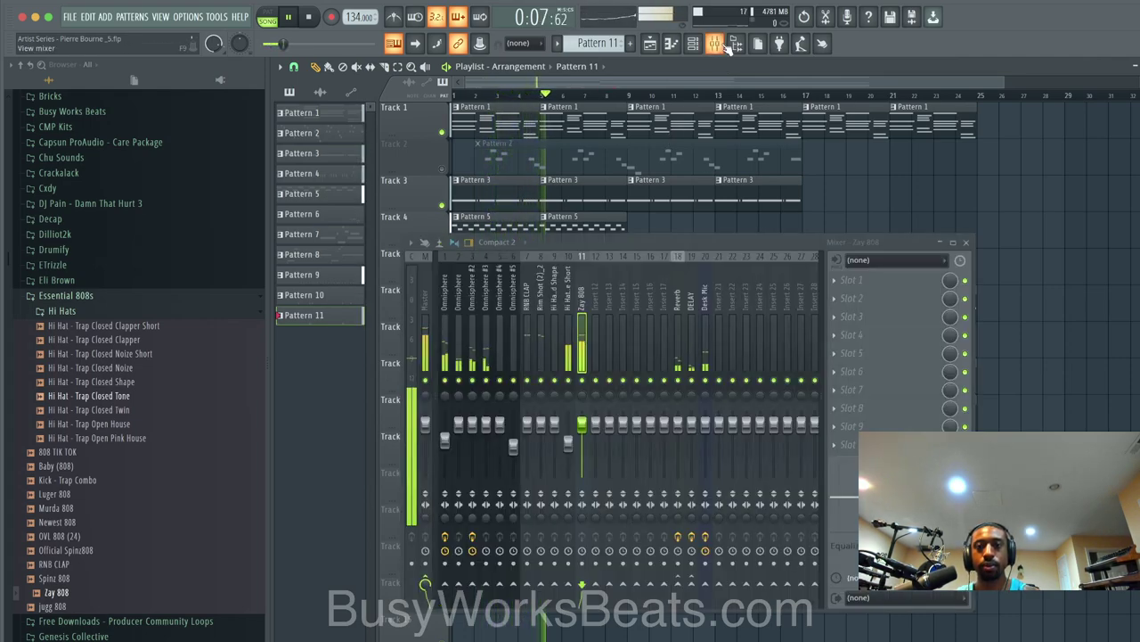
left_click(966, 243)
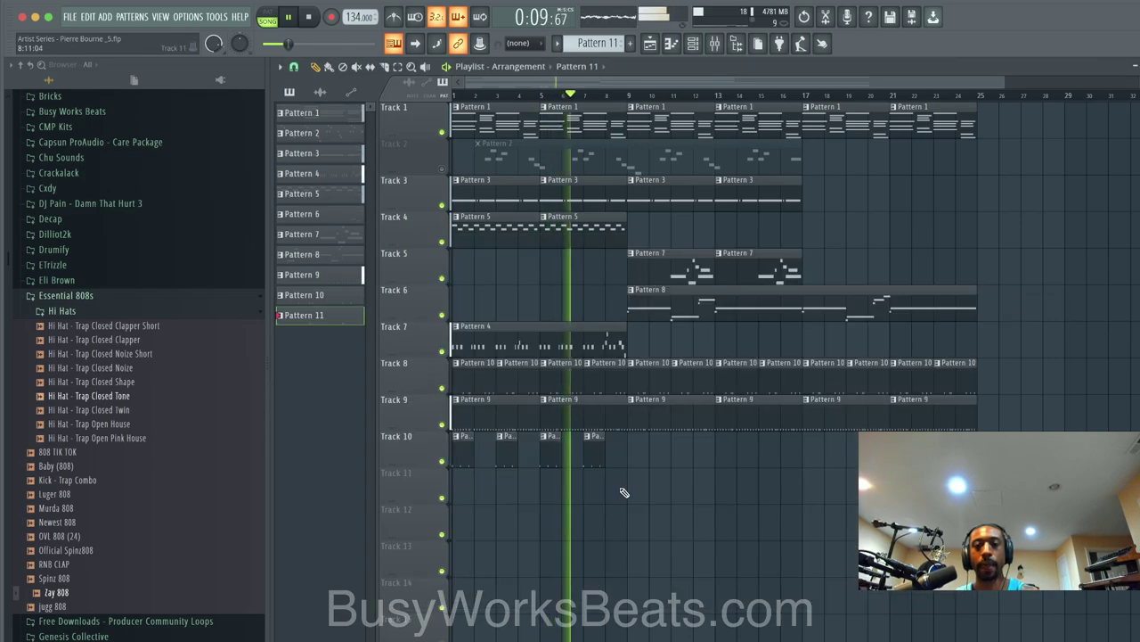
left_click_drag(617, 433, 458, 466)
key("ctrl+b")
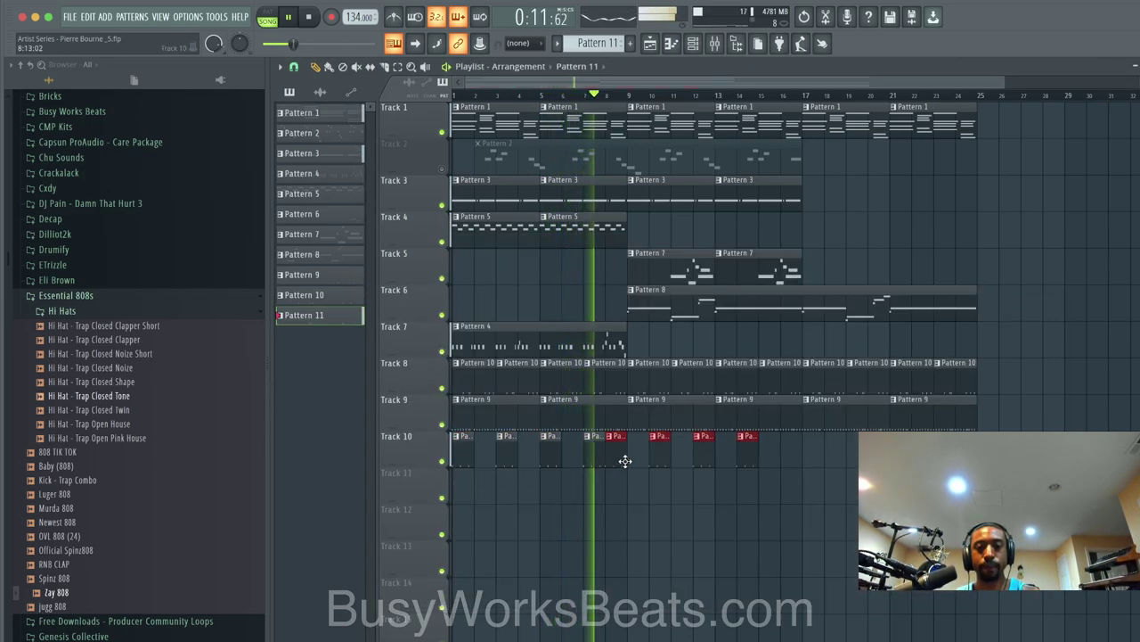
left_click_drag(625, 461, 637, 465)
left_click(642, 483, "ctrl")
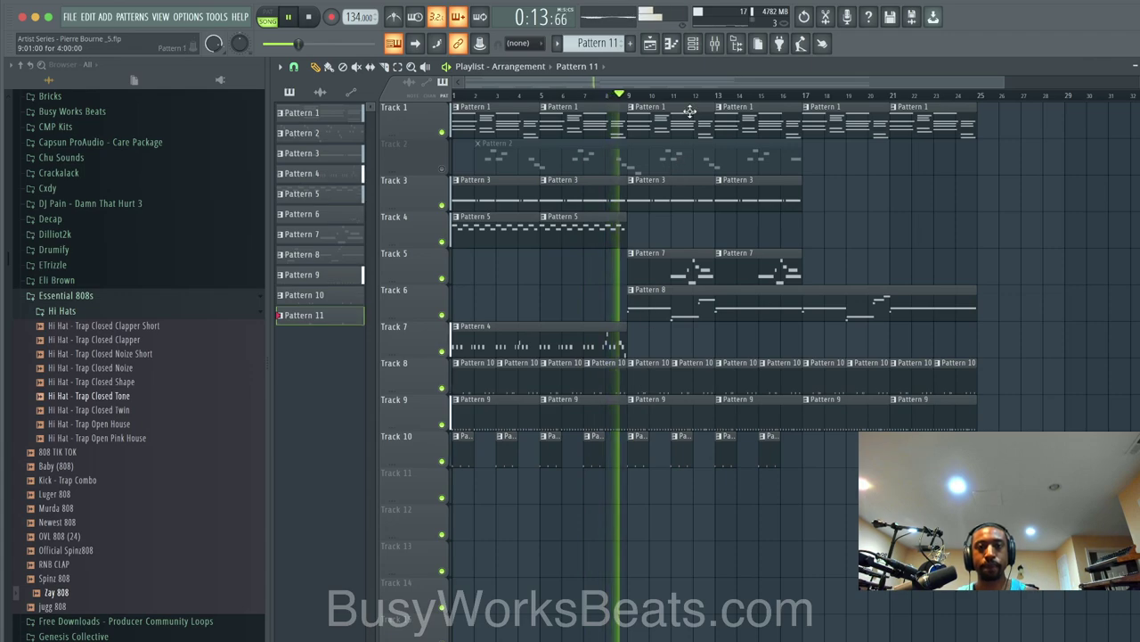
Step: Set the channel volume of Omnisphere #4 to 37% and of Omnisphere #5 to 73%
left_click(693, 44)
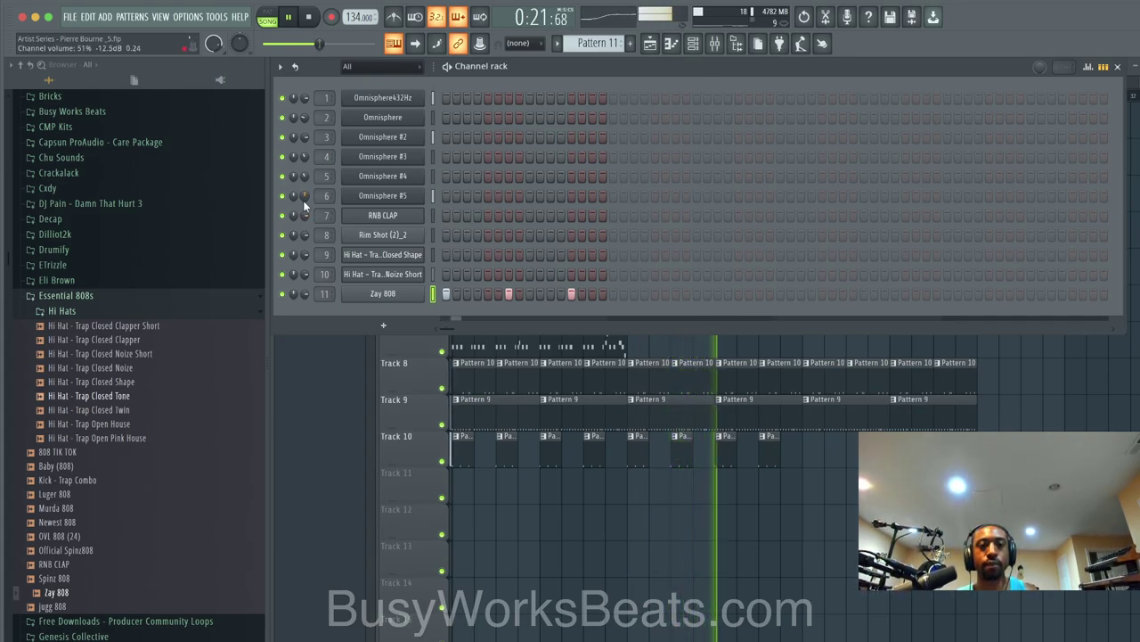
left_click(433, 176)
left_click_drag(305, 177, 305, 181)
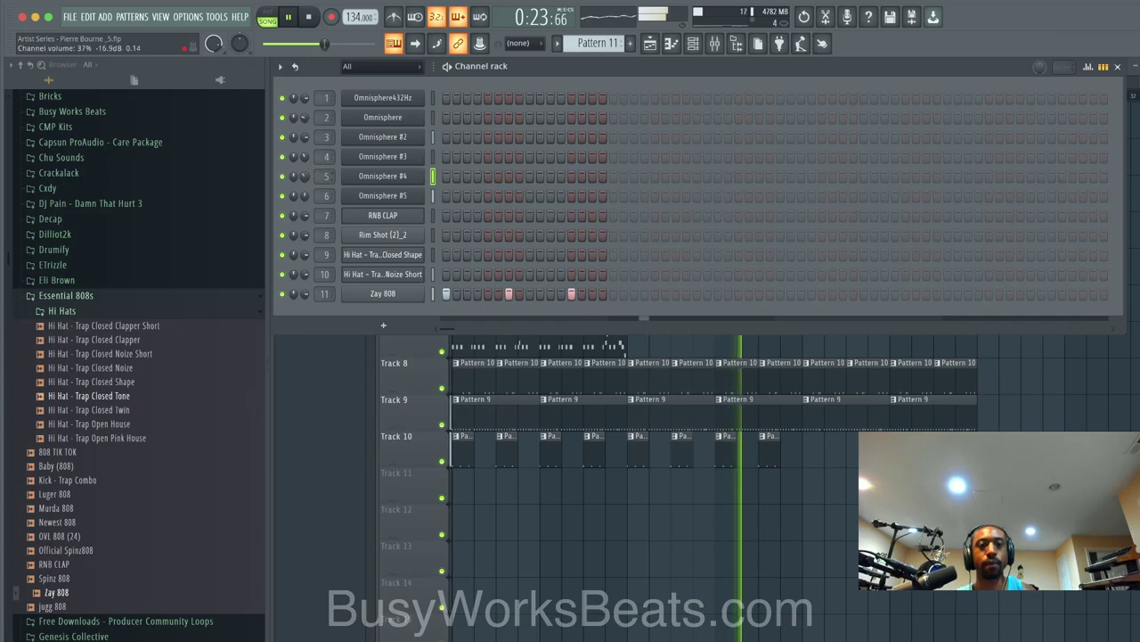
left_click(433, 196)
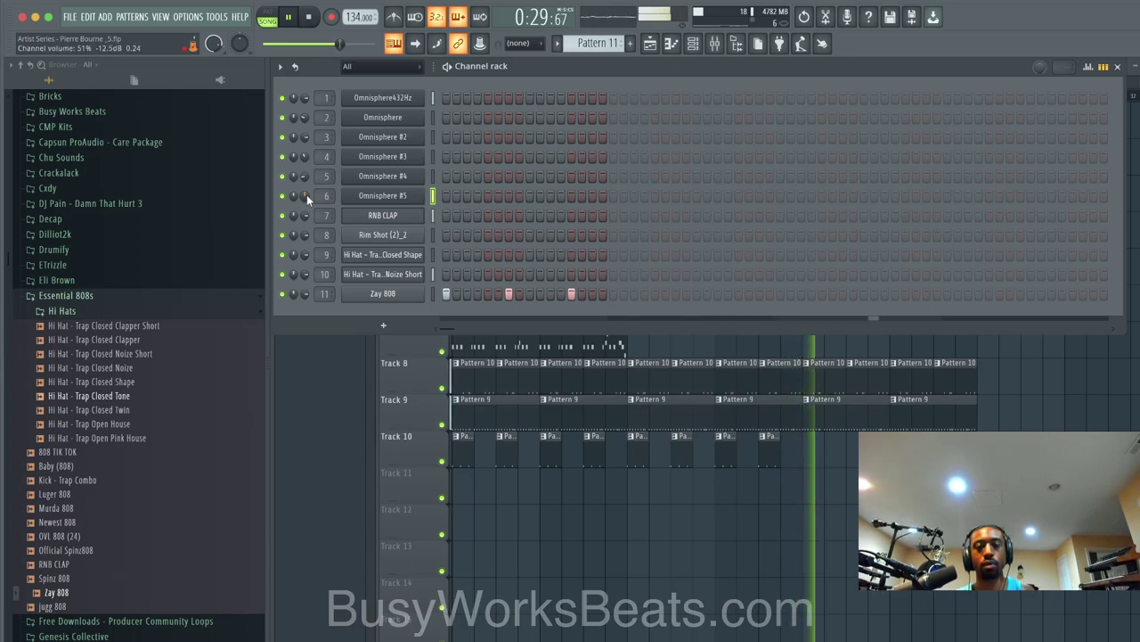
left_click_drag(306, 194, 306, 178)
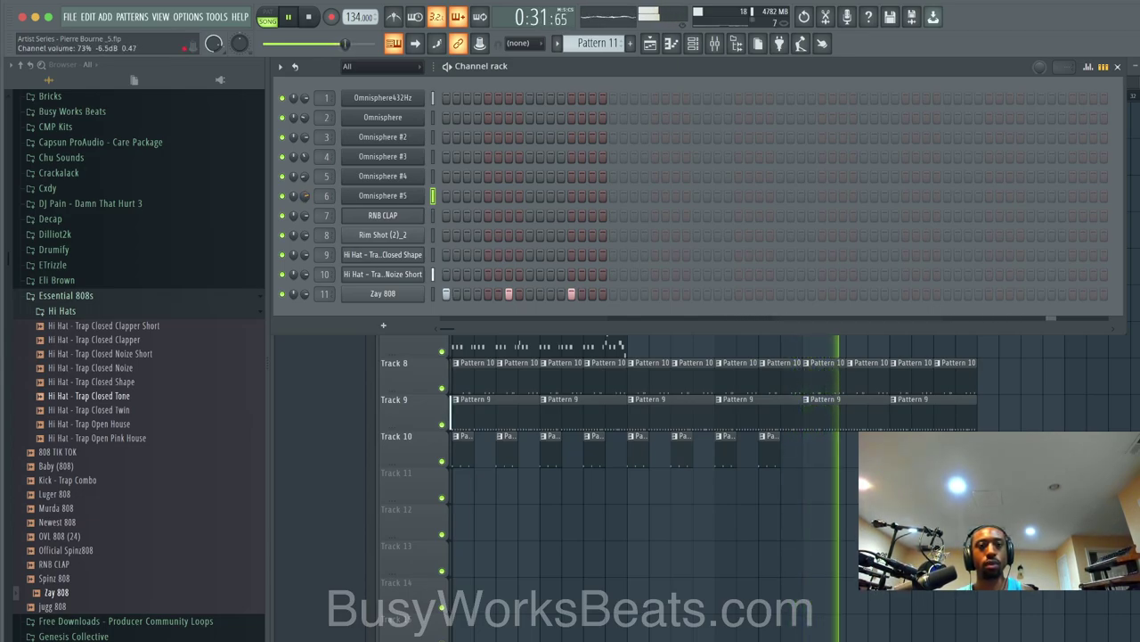
Step: Lower the fader of the Omnisphere track in mixer slot 1 slightly and mute the Desk Mic track
left_click(716, 45)
left_click(445, 443)
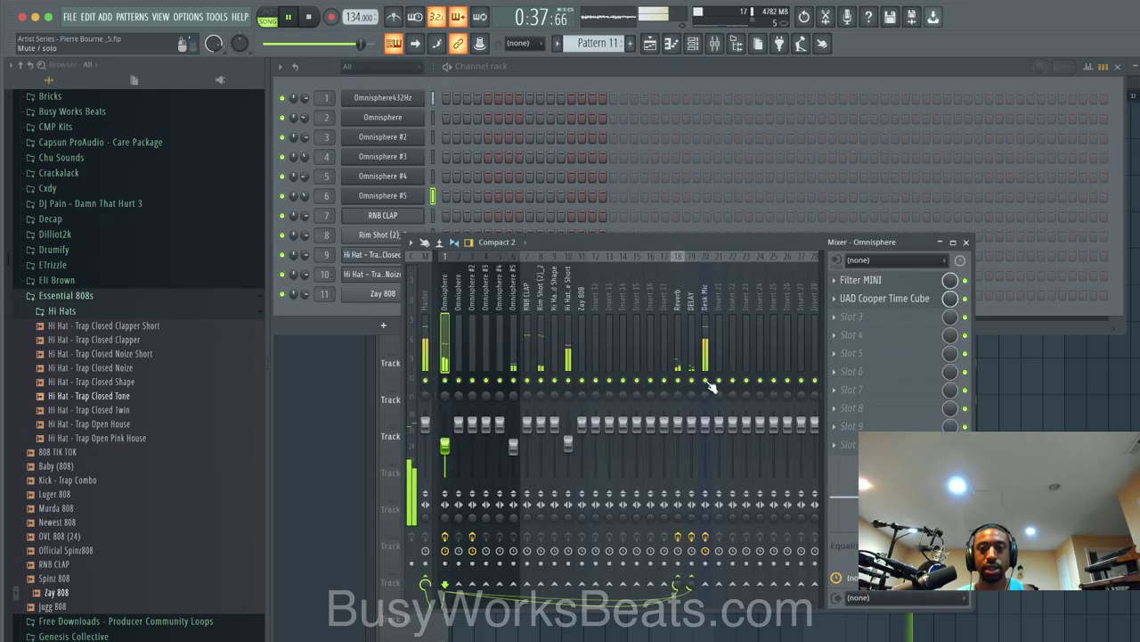
left_click(710, 385)
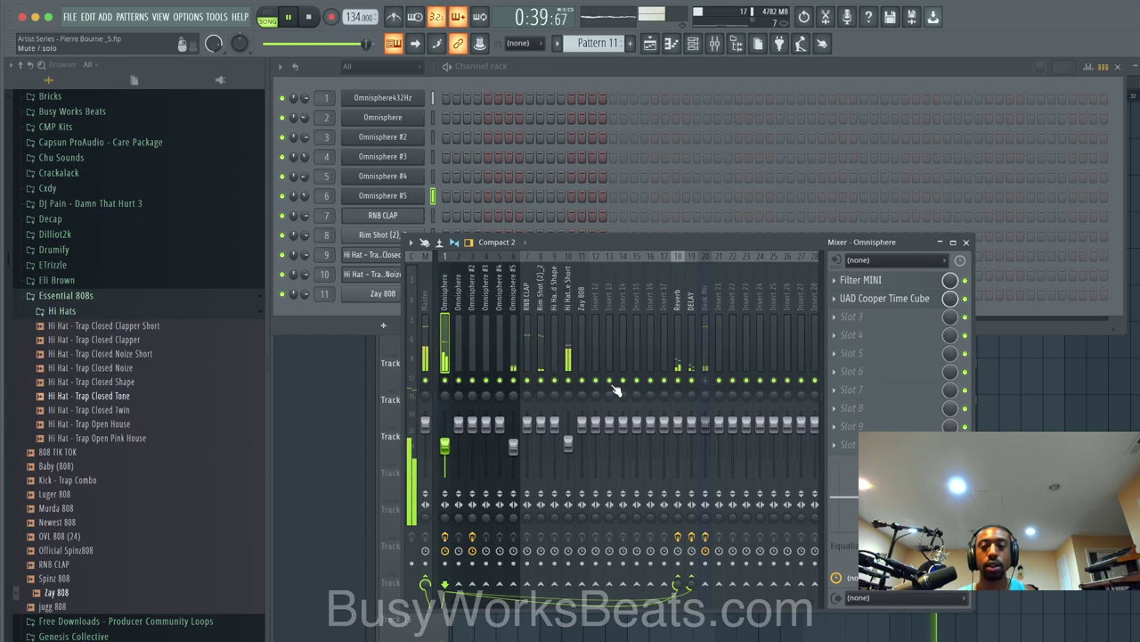
left_click(426, 324)
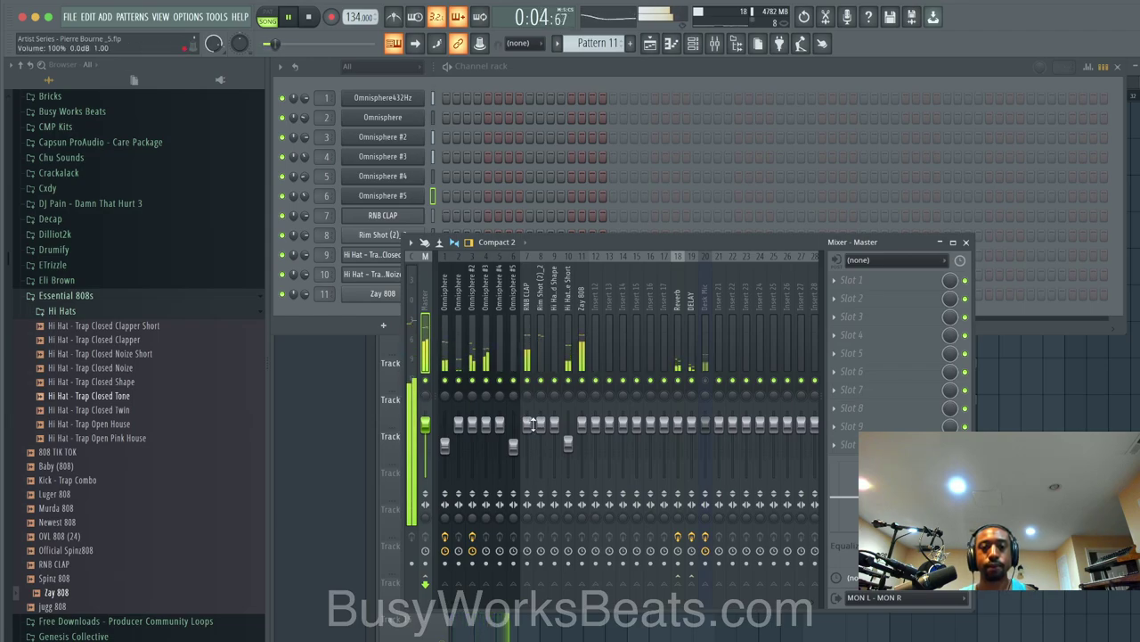
Step: Switch to Pattern 10 and examine the miscellaneous settings of the Rim Shot (2)_2 channel
left_click(550, 80)
scroll(580, 45, "up", 1)
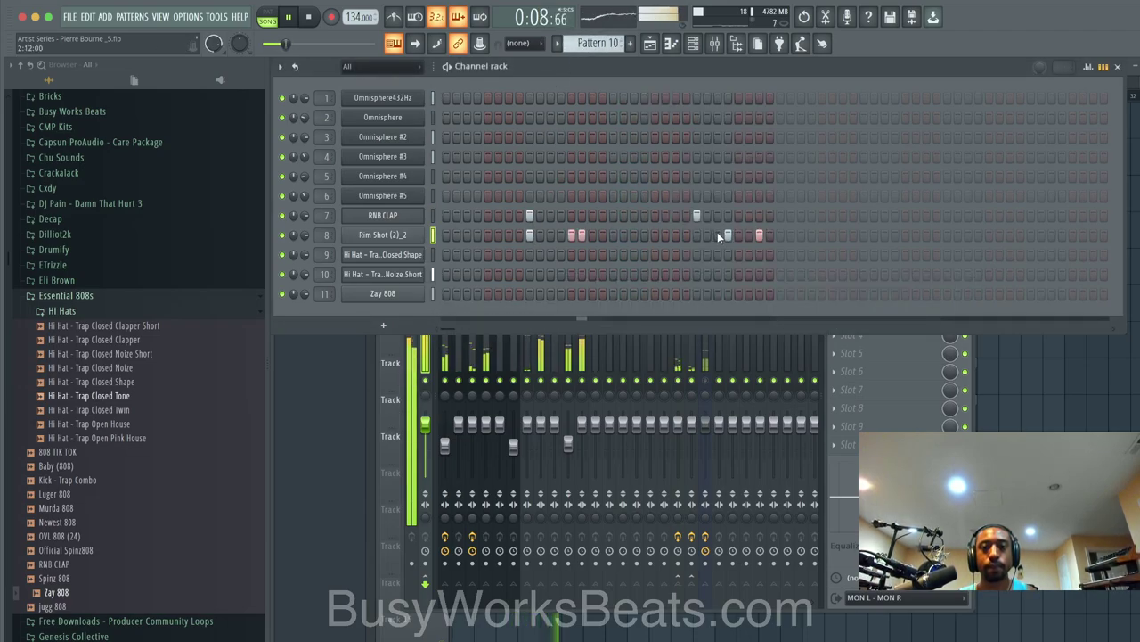
left_click(382, 234)
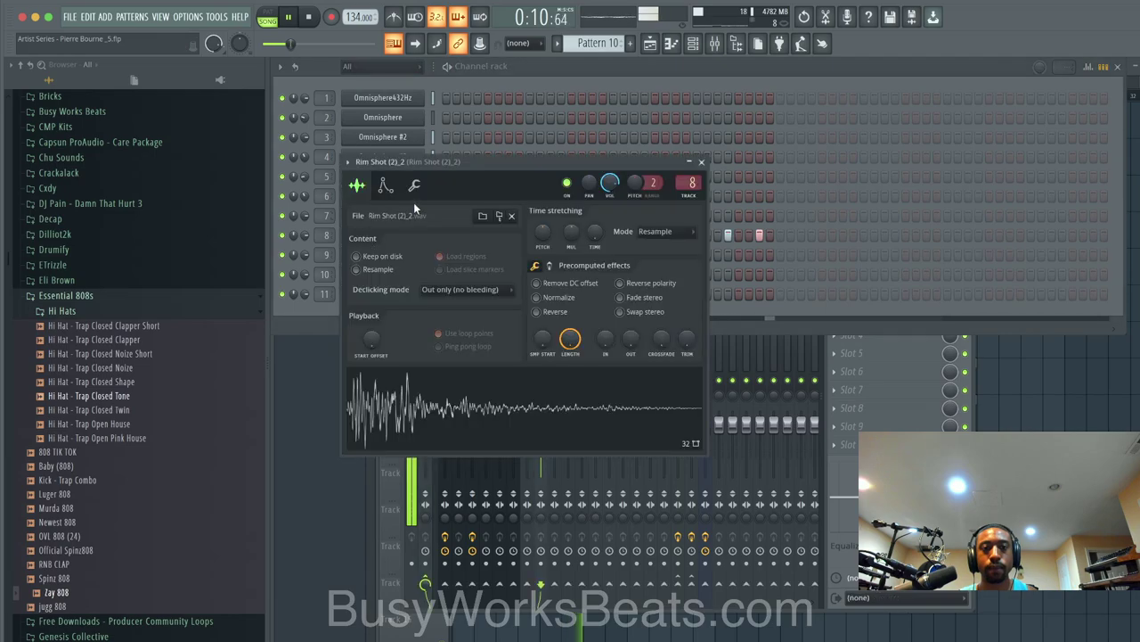
left_click(415, 185)
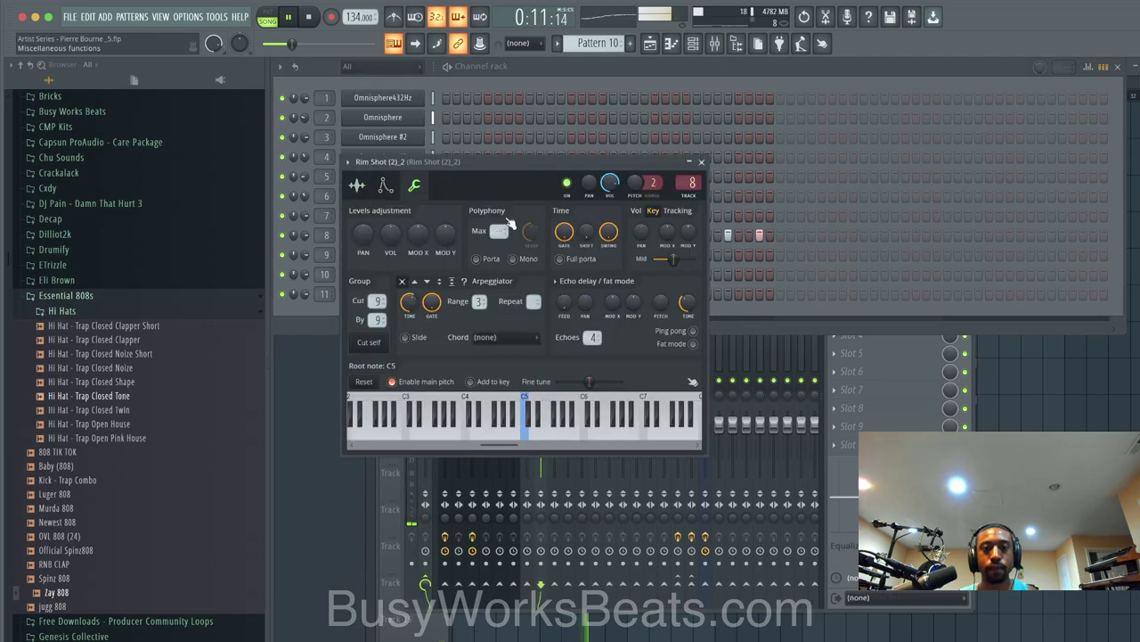
left_click(702, 164)
Step: Copy Pattern 11 clips onward along Track 10 from bar 17, keeping the two-bar spacing
key("F5")
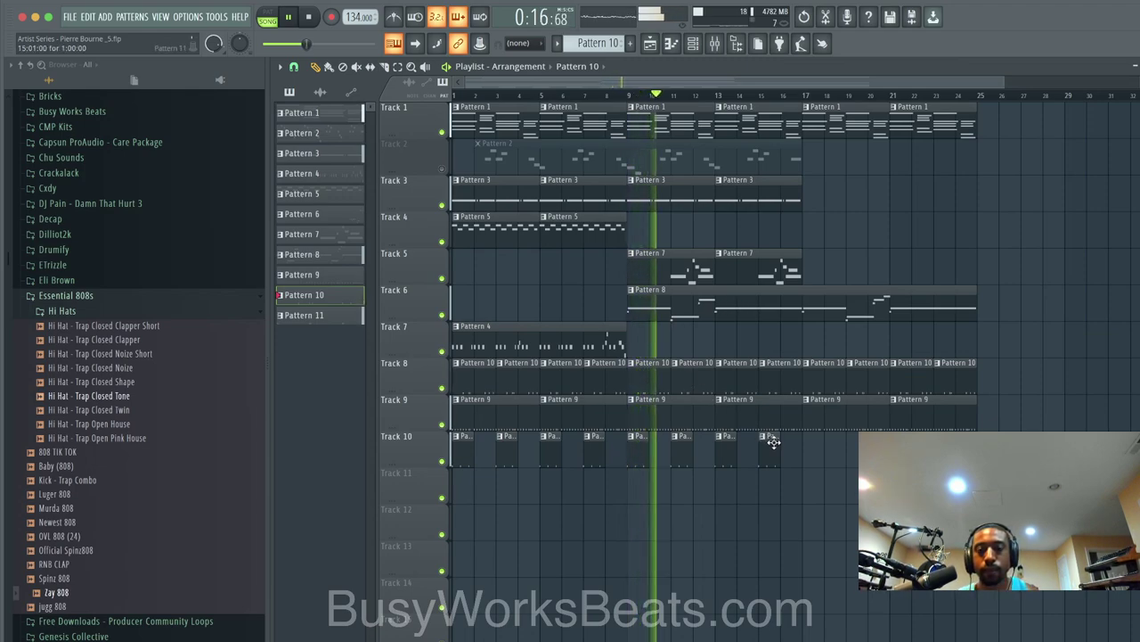
mouse_move(774, 443)
left_mouse_down()
mouse_move(641, 447)
mouse_move(811, 448)
left_mouse_up()
left_click(810, 512, "super")
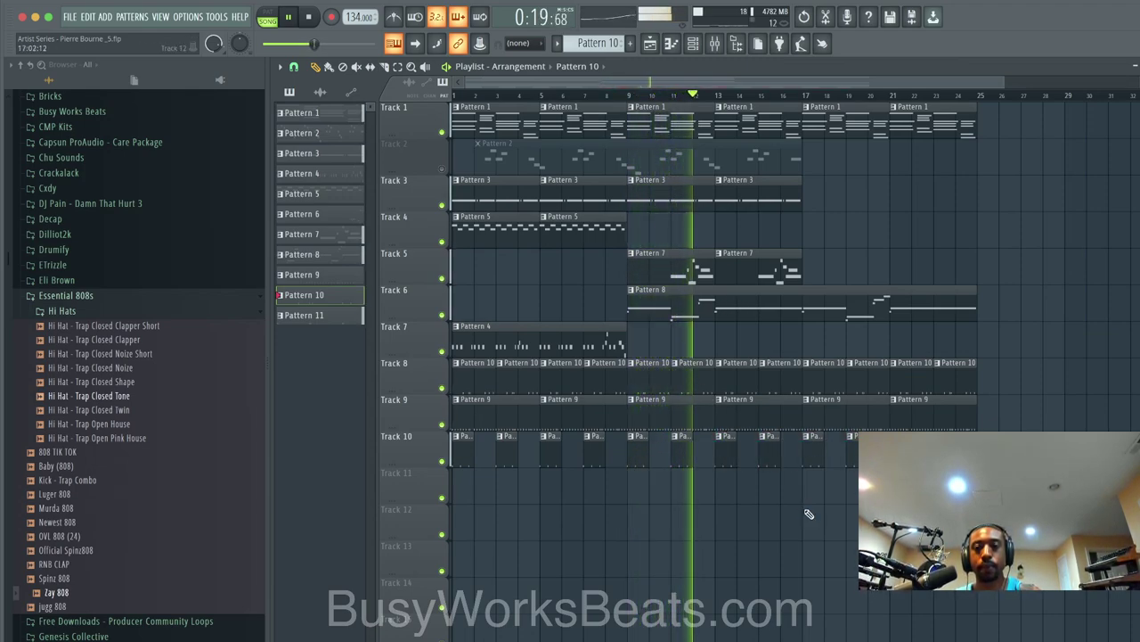
Step: Examine the layer A, main and arpeggiator pages of the Omnisphere432Hz channel during playback
left_click(695, 44)
left_click(378, 95)
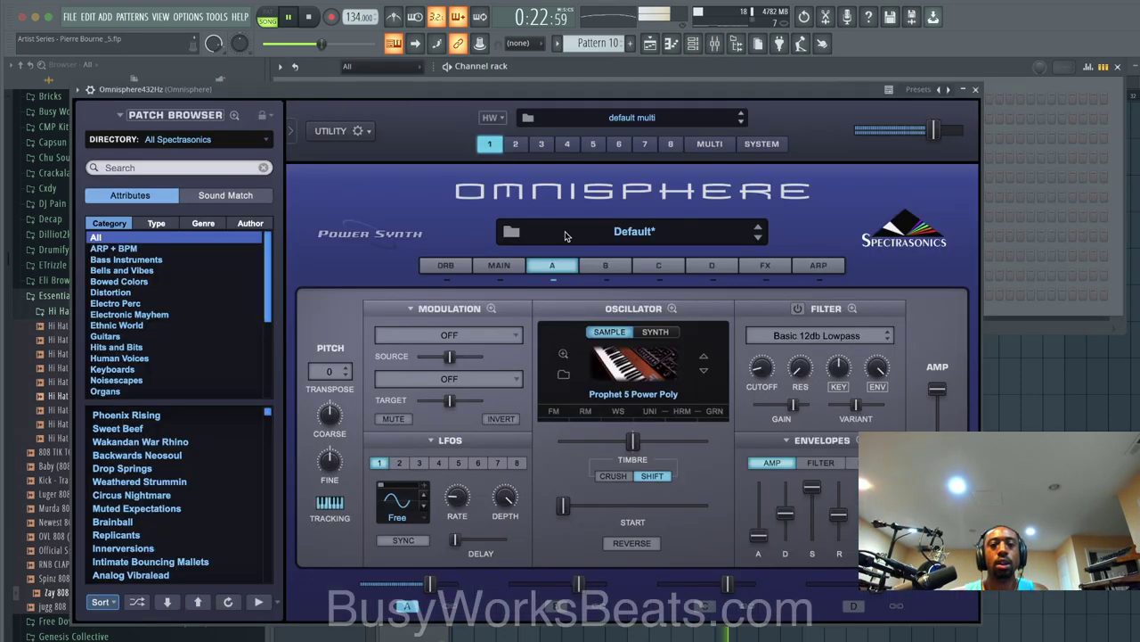
left_click(819, 265)
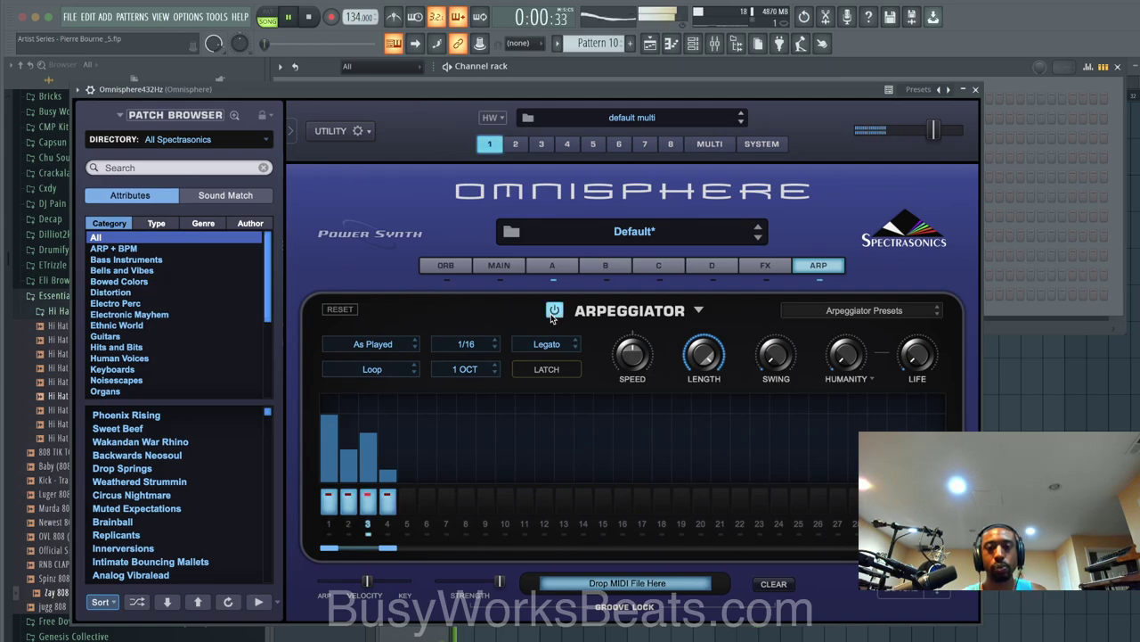
left_click(976, 90)
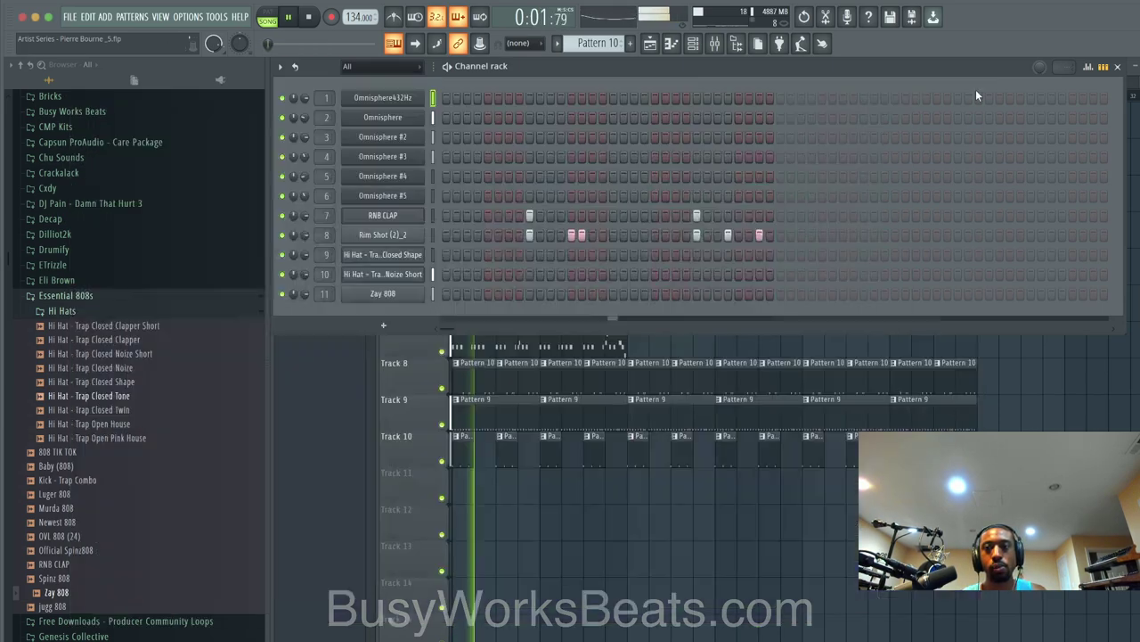
left_click(714, 43)
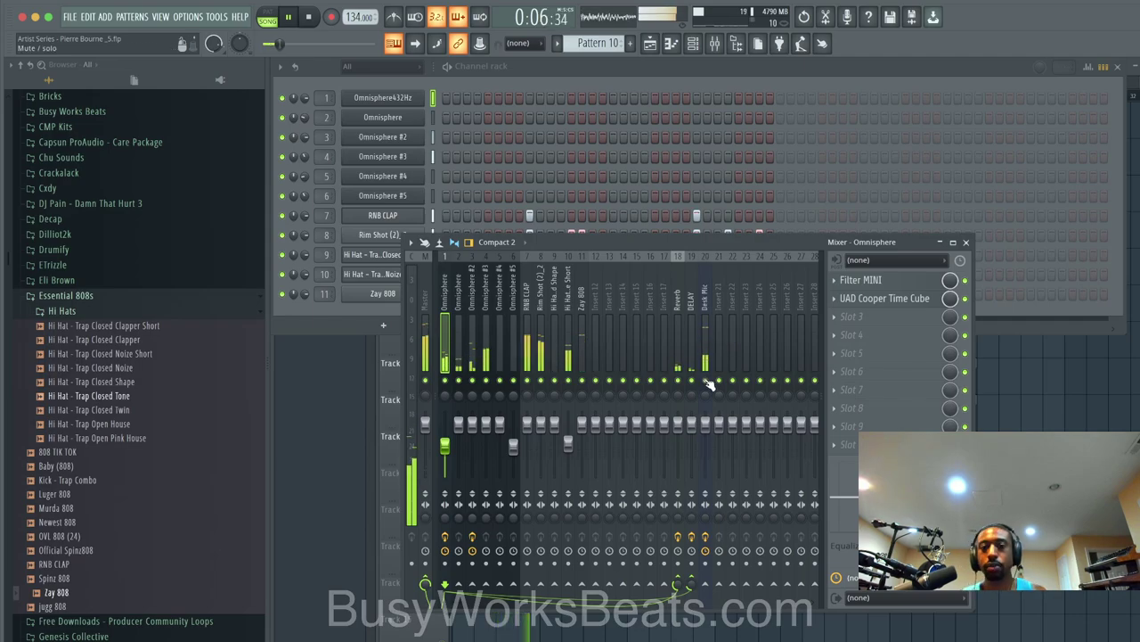
left_click(398, 98)
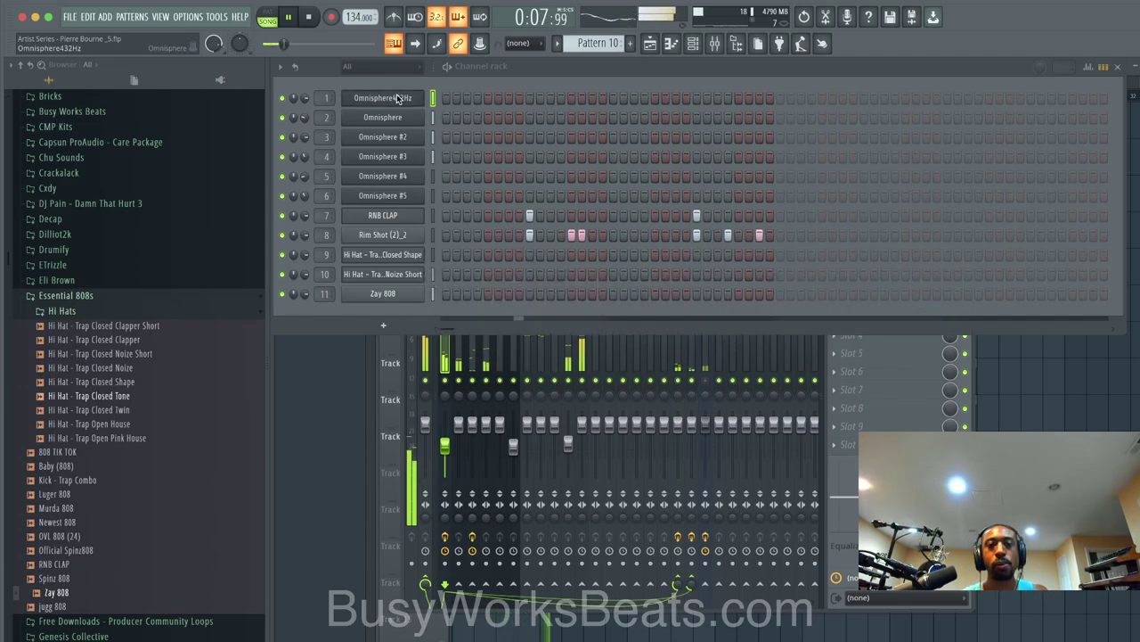
left_click(398, 98)
left_click(552, 266)
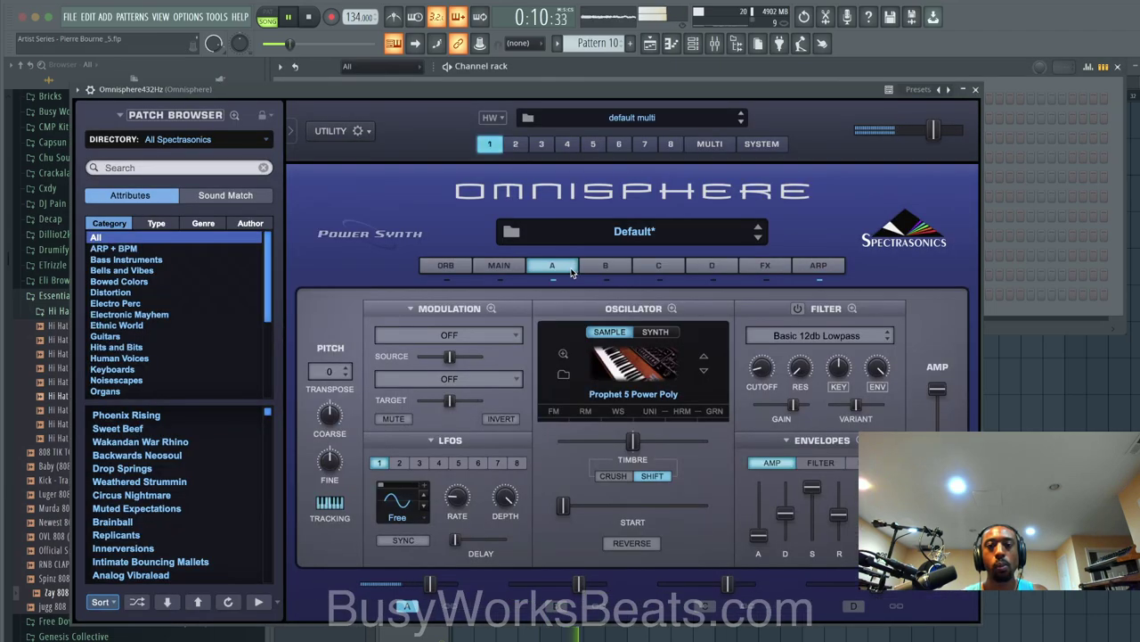
left_click(497, 265)
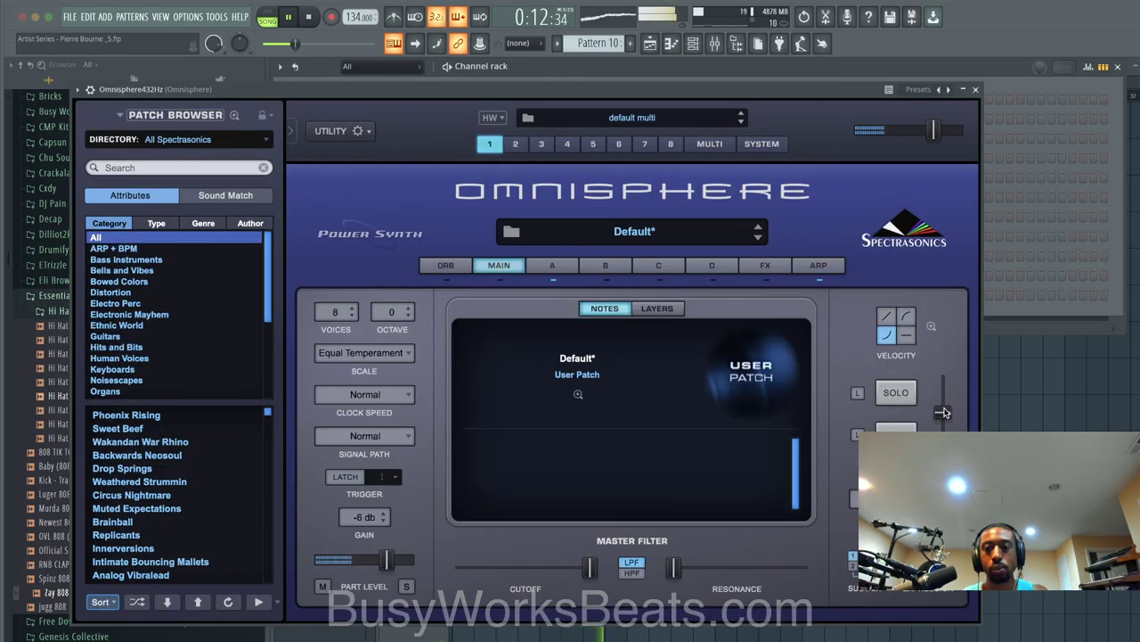
left_click(555, 266)
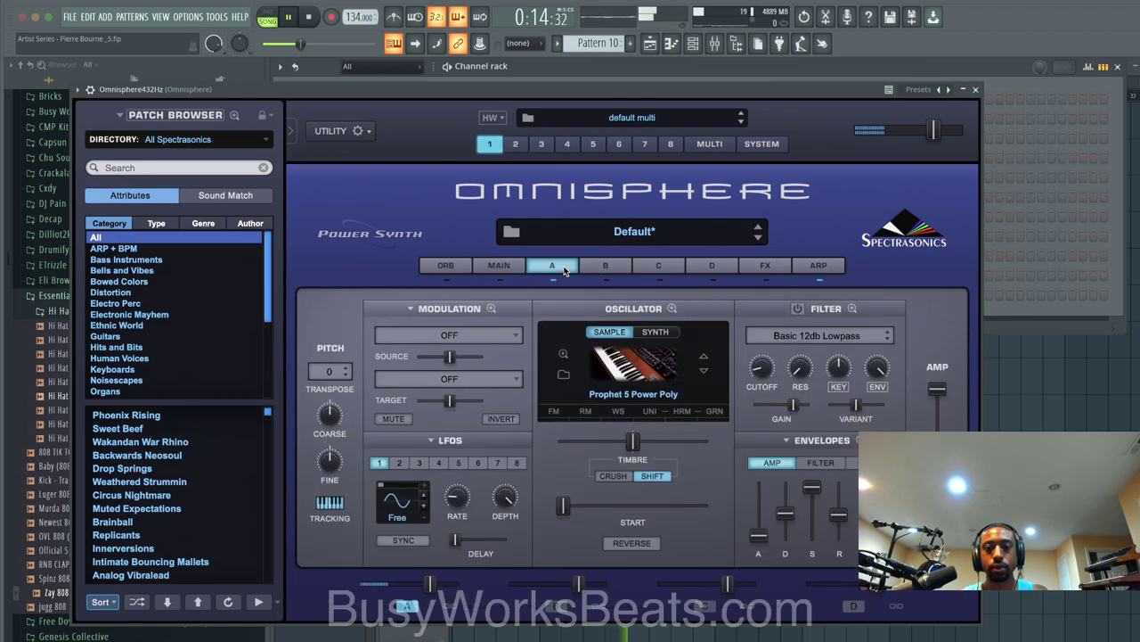
left_click(818, 266)
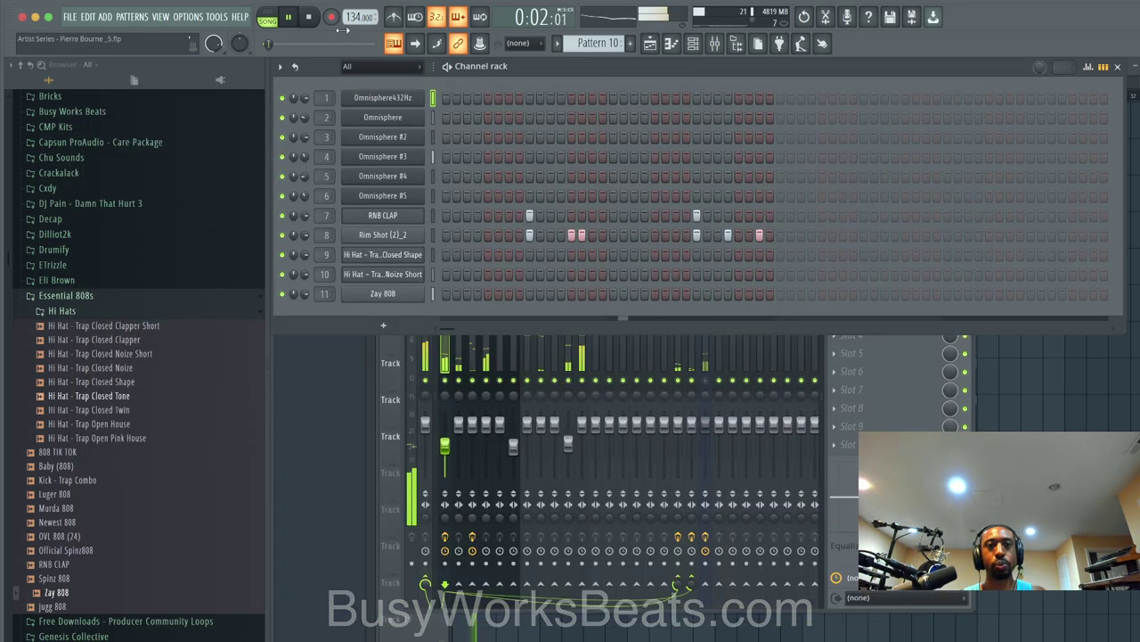
Step: Change playback to pattern mode, select Pattern 1 and play it on its own
left_click(275, 17)
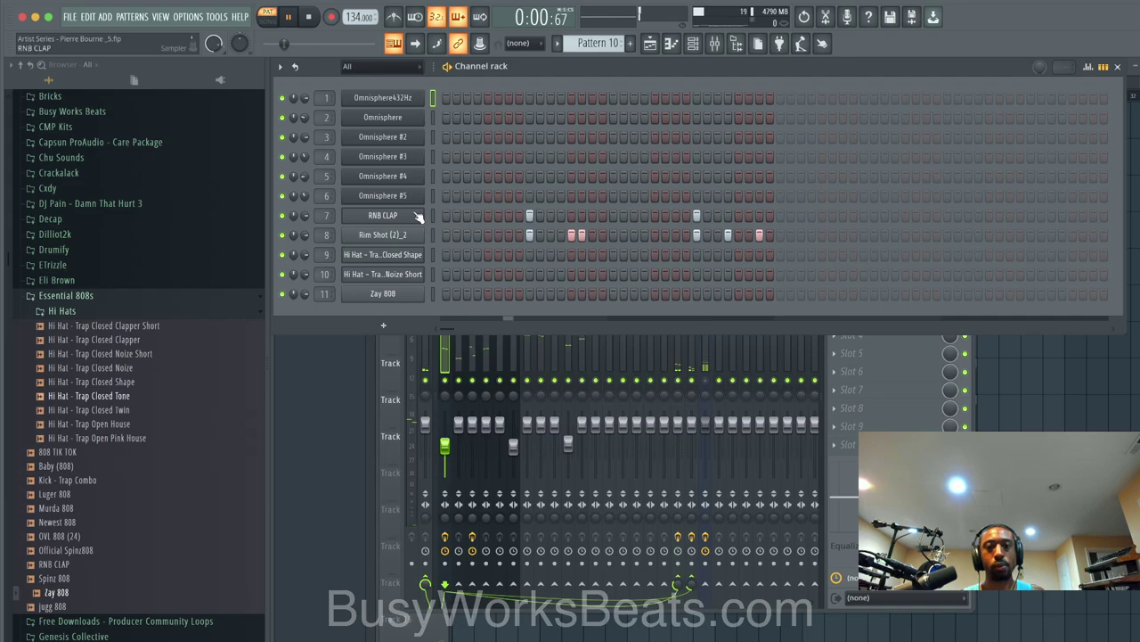
scroll(595, 43, "up", 7)
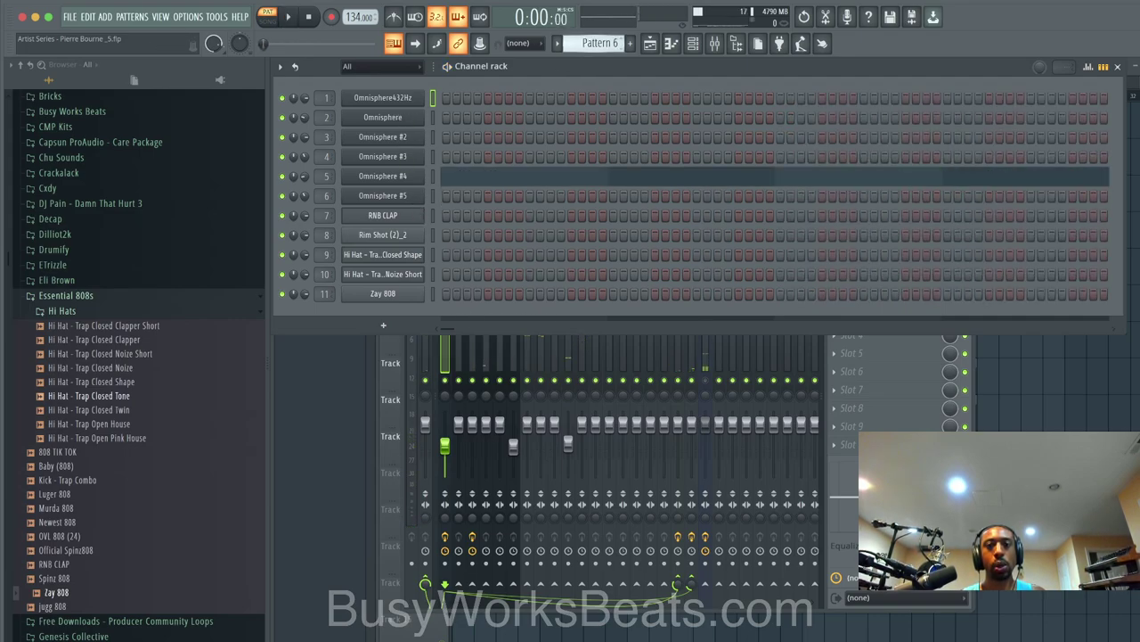
scroll(591, 45, "up", 2)
key("space")
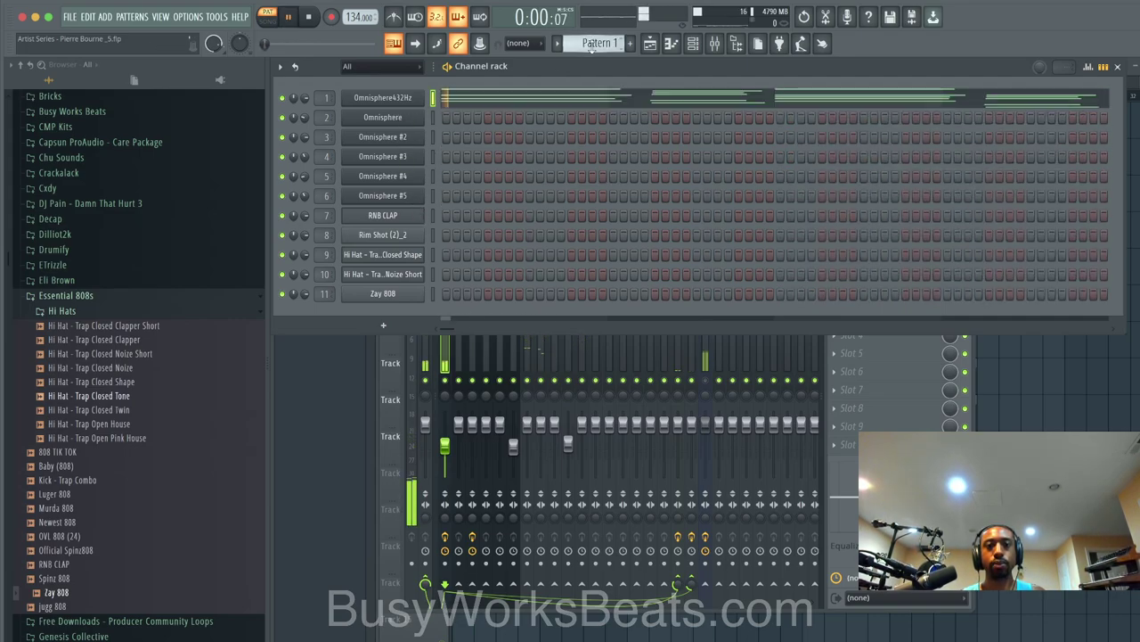
Step: Set the low pass filter's emphasis to about 0.48 in Filter MINI on the first Omnisphere mixer track
left_click(830, 499)
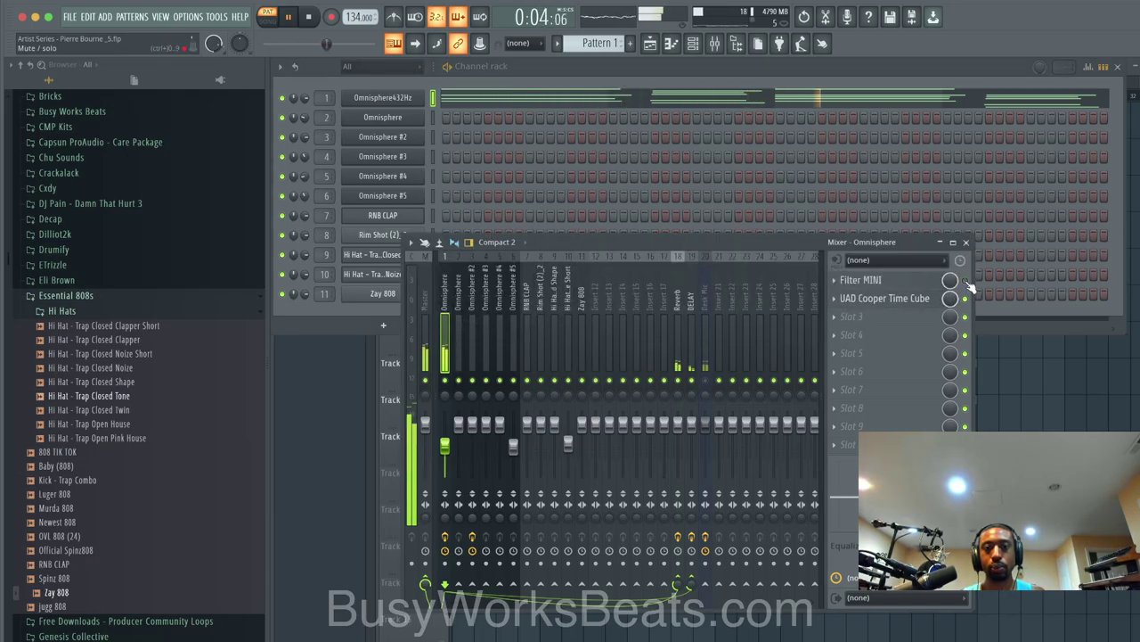
left_click(932, 282)
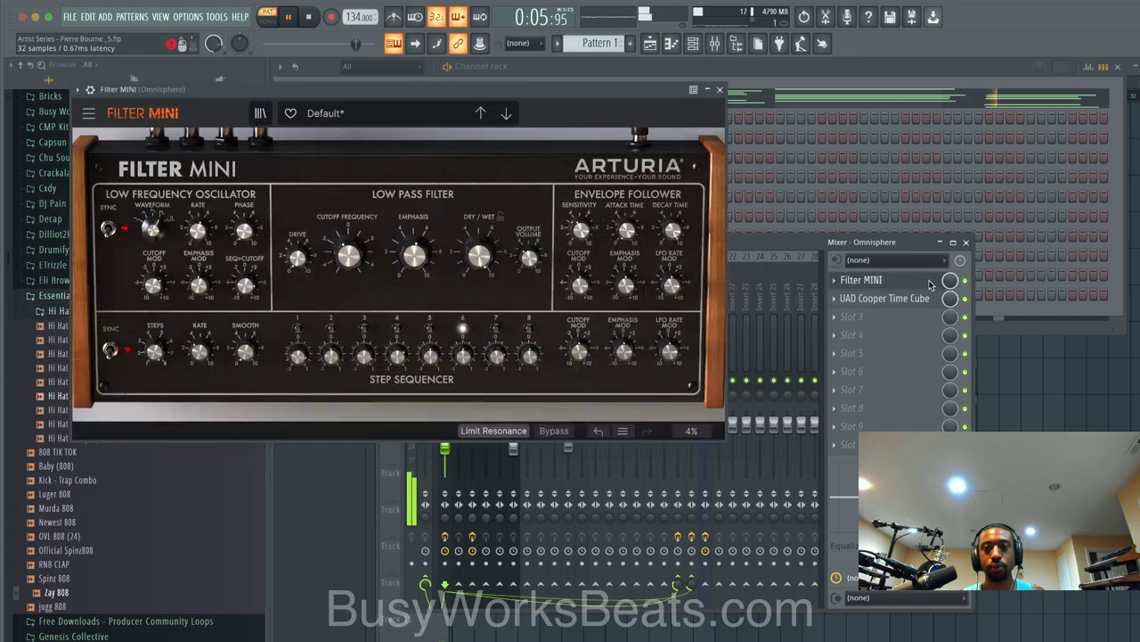
left_click(246, 286)
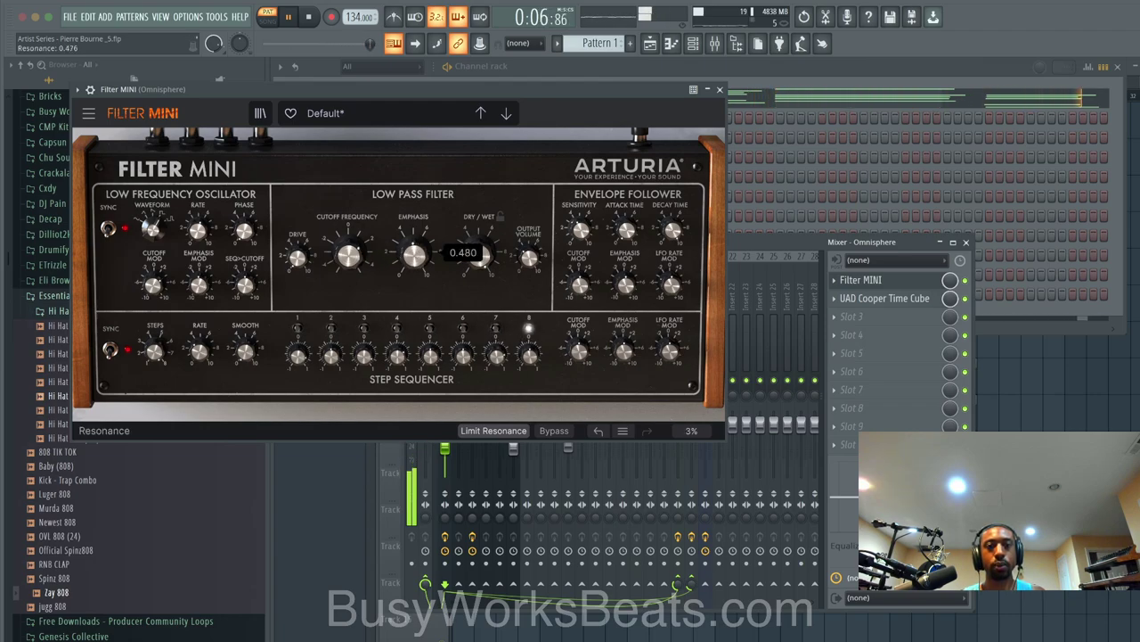
left_click_drag(413, 256, 413, 251)
left_click(722, 91)
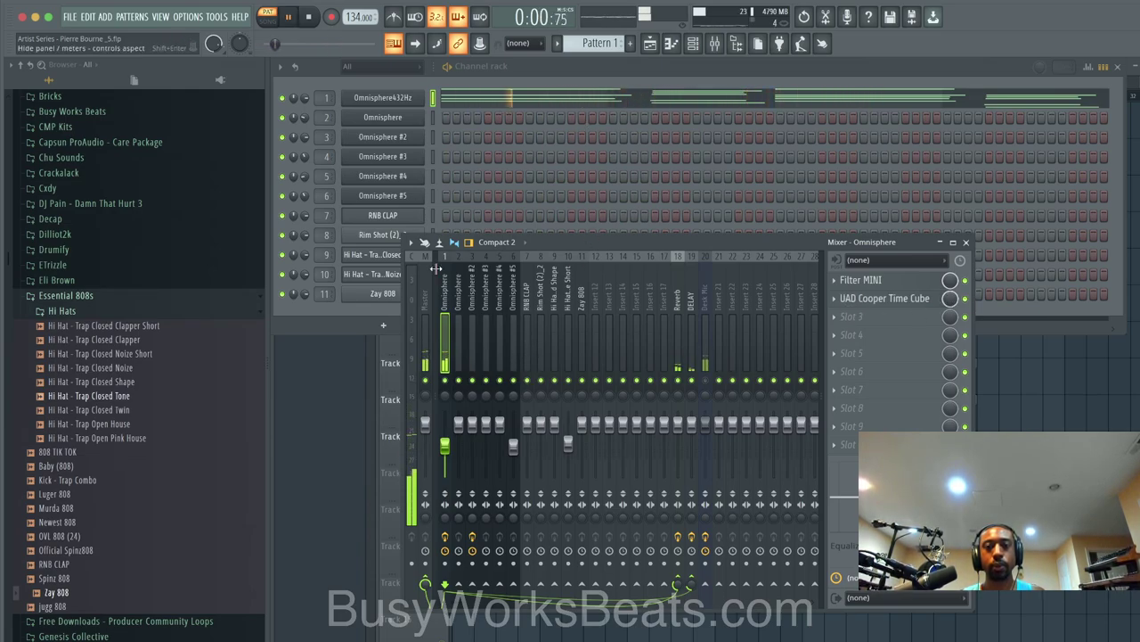
Step: Play the arrangement in song mode and mute Track 4 and Track 7 in the playlist
left_click(341, 390)
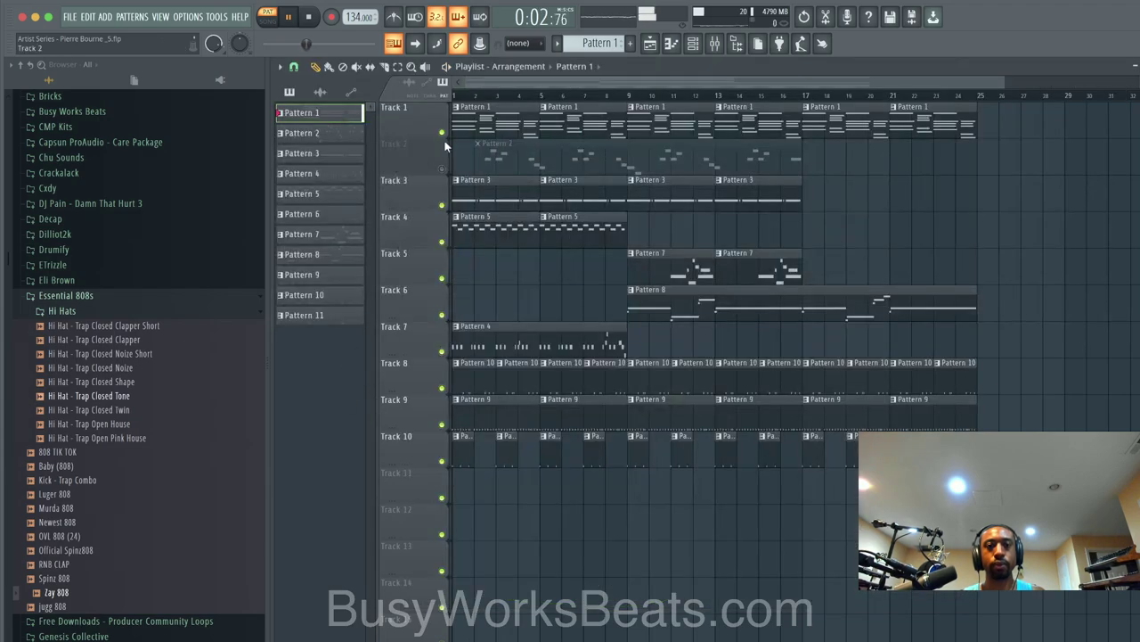
key("l")
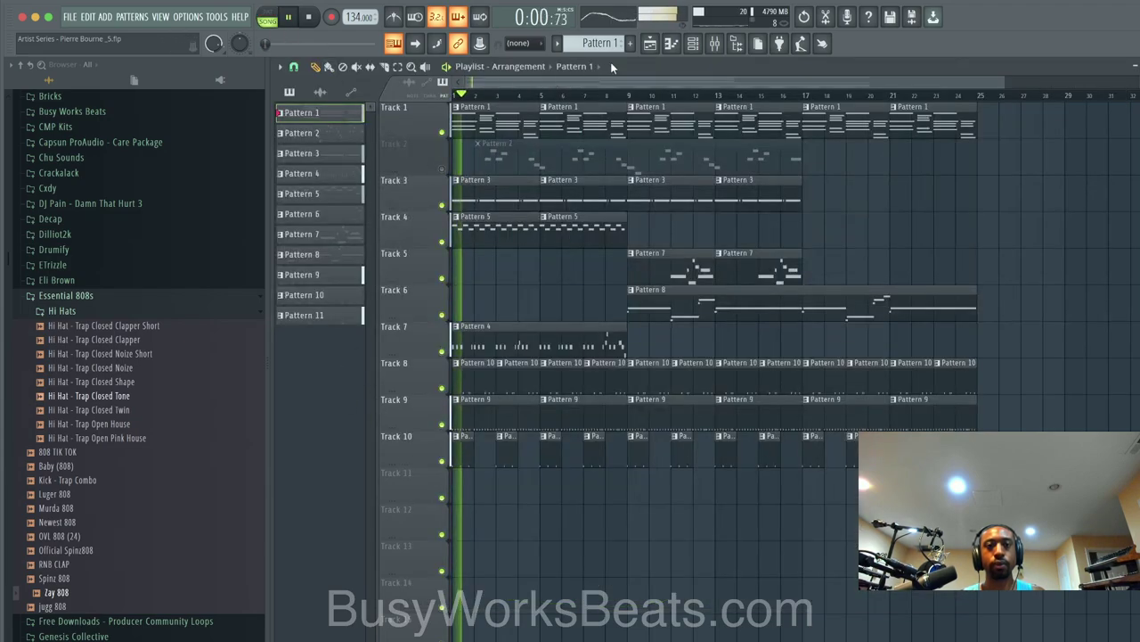
left_click(442, 241)
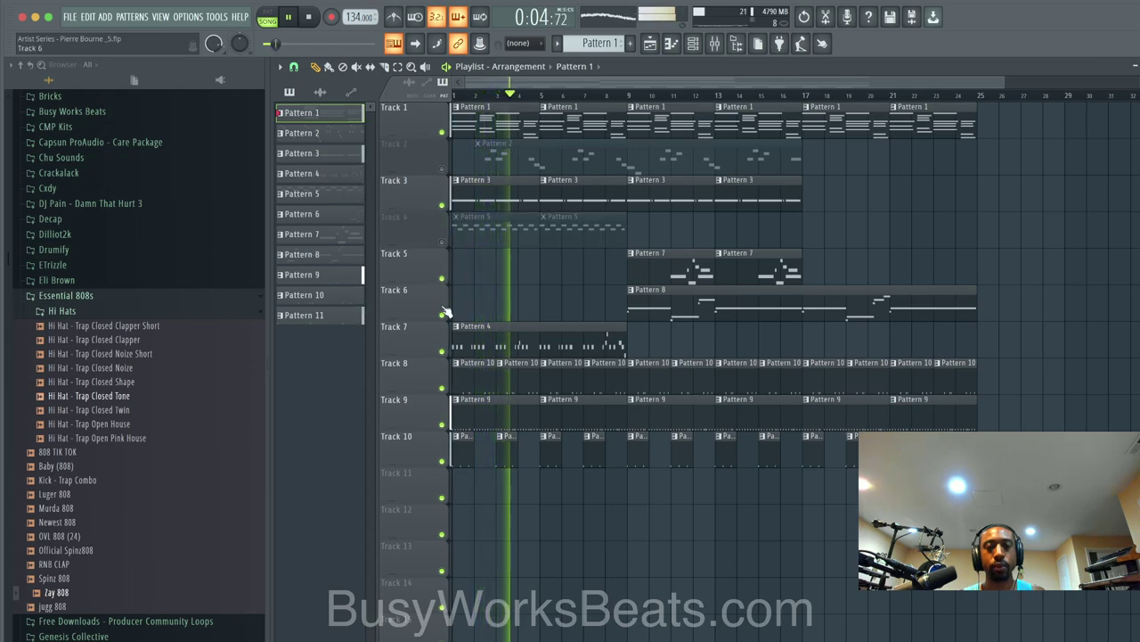
left_click(442, 351)
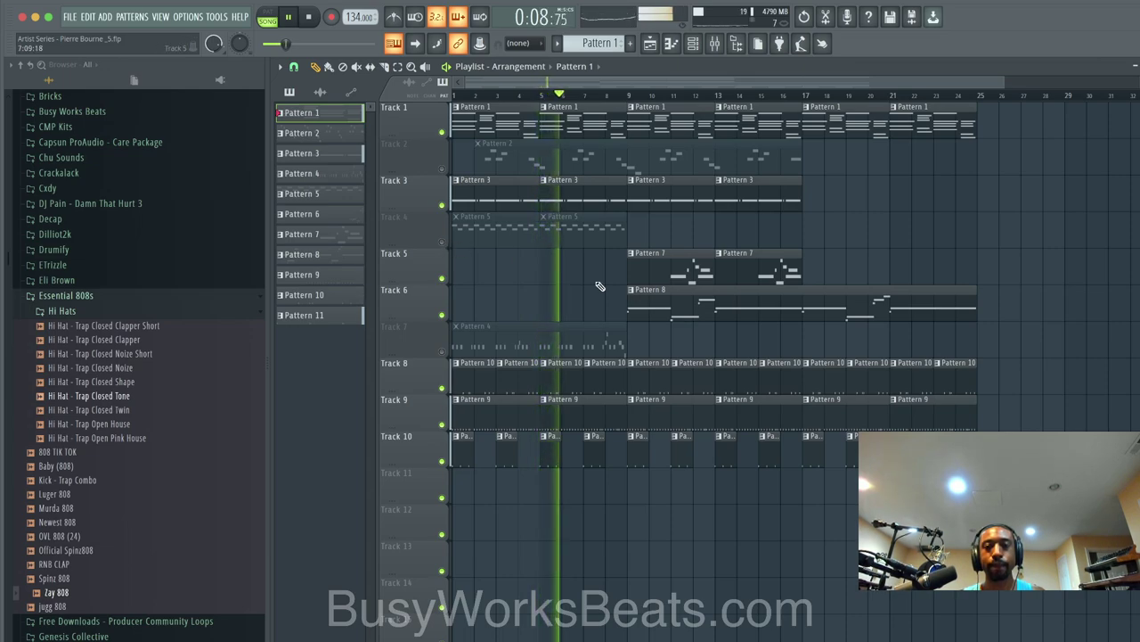
Step: Set the cutoff frequency to 0.924 in Filter MINI on the first Omnisphere mixer track while replaying the song
left_click(700, 44)
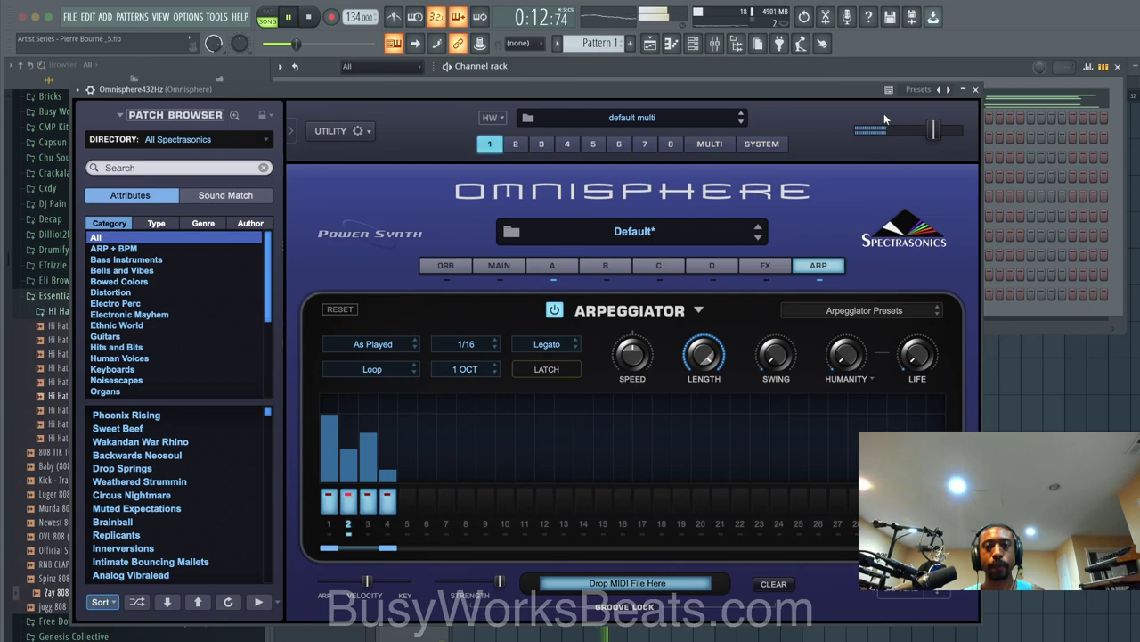
left_click(977, 91)
left_click(714, 43)
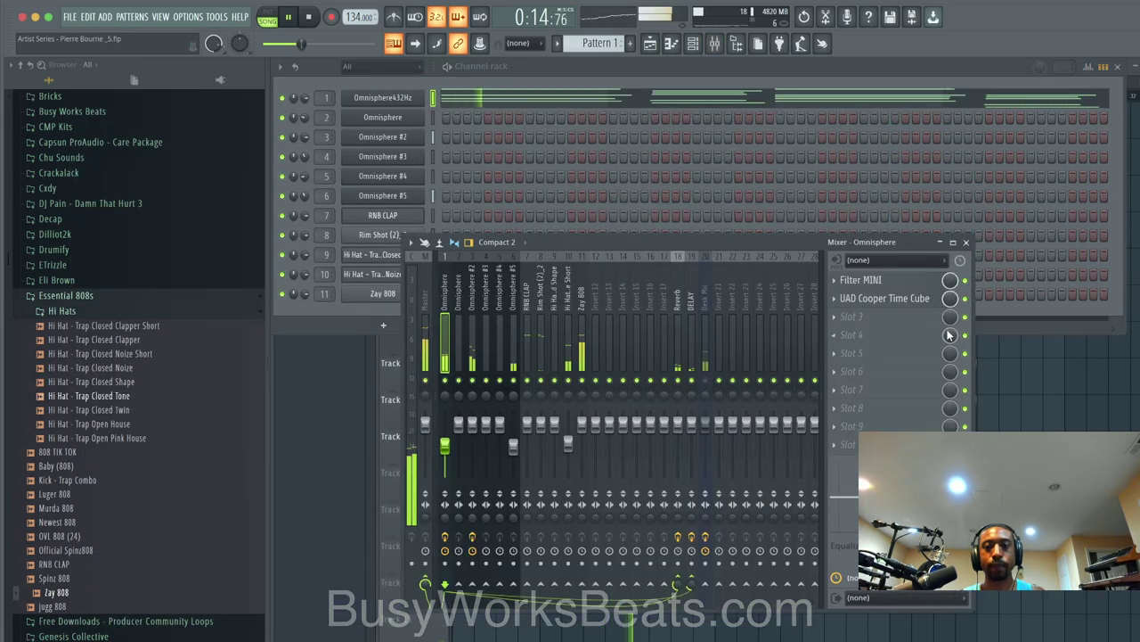
left_click(909, 282)
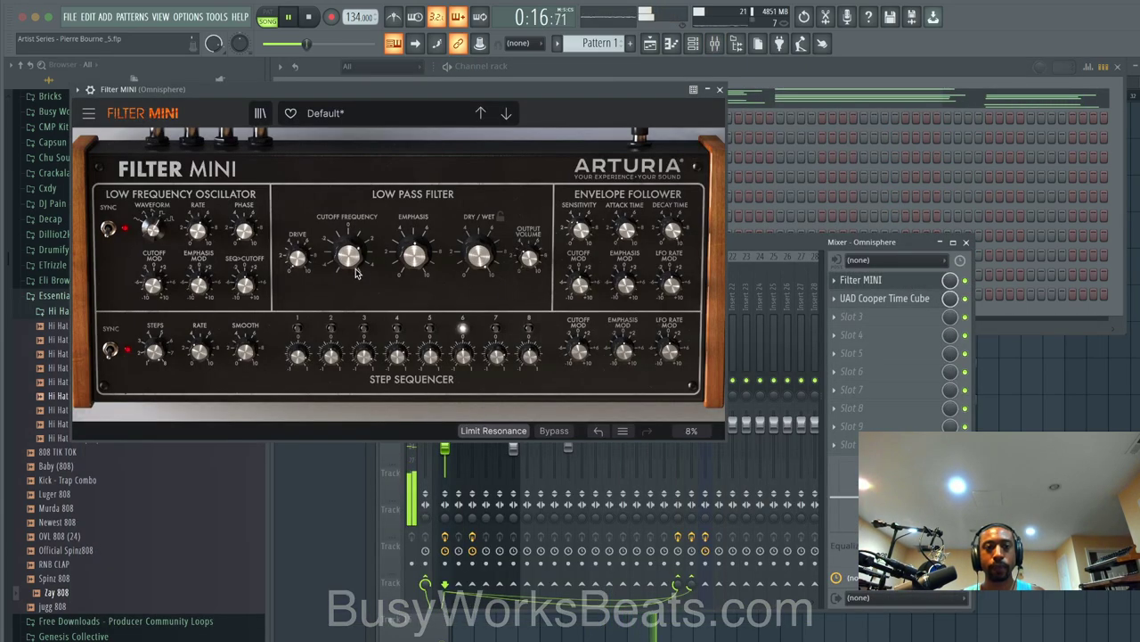
left_click_drag(354, 245, 353, 243)
key("space")
key("space")
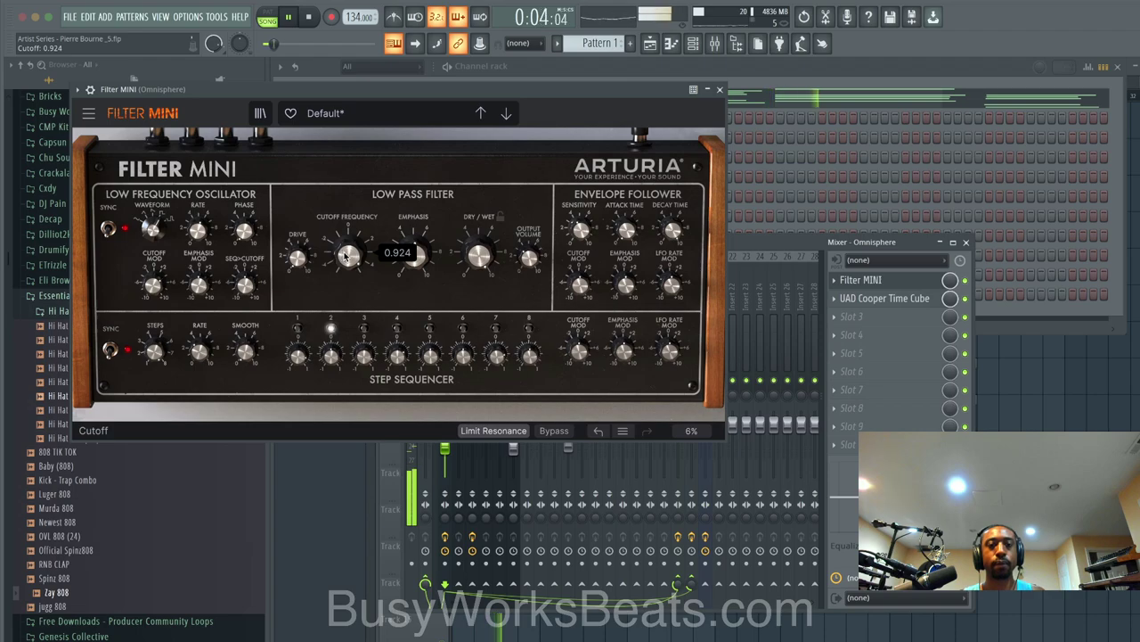
left_click(720, 89)
Step: Change the layer A oscillator sample of Omnisphere432Hz to Prophet 5 PWM Combo
left_click(406, 96)
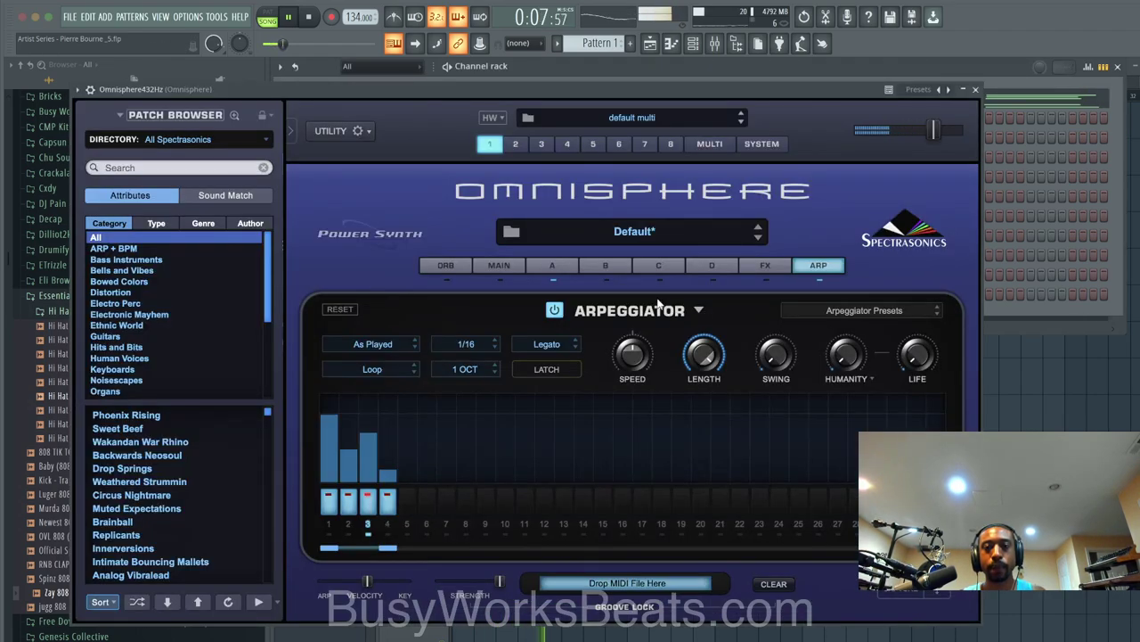
left_click(553, 267)
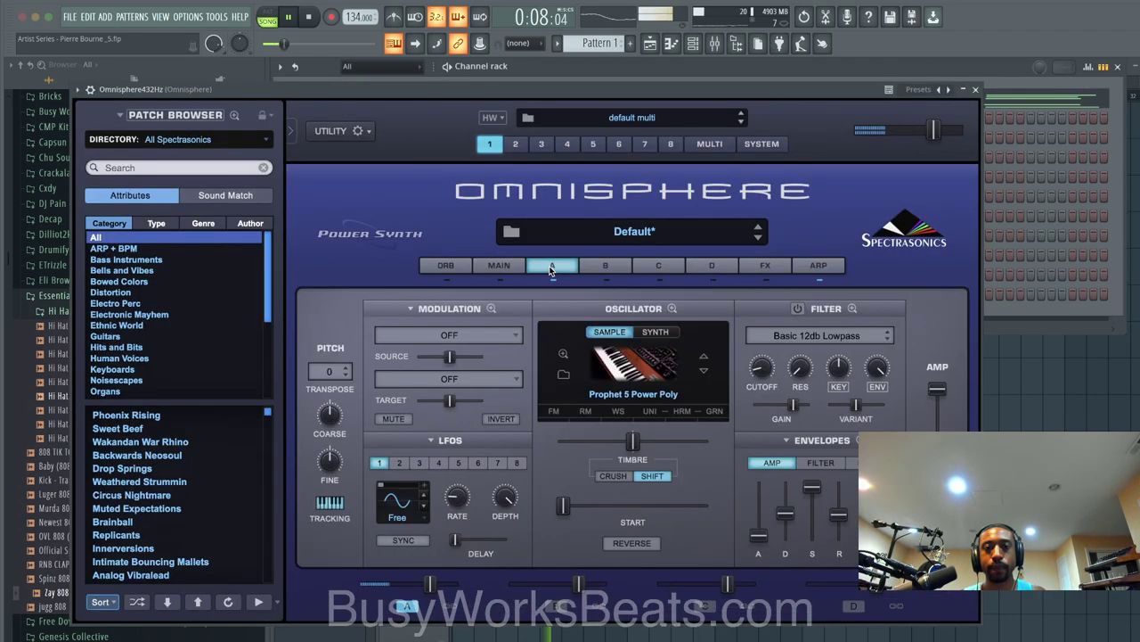
mouse_move(839, 519)
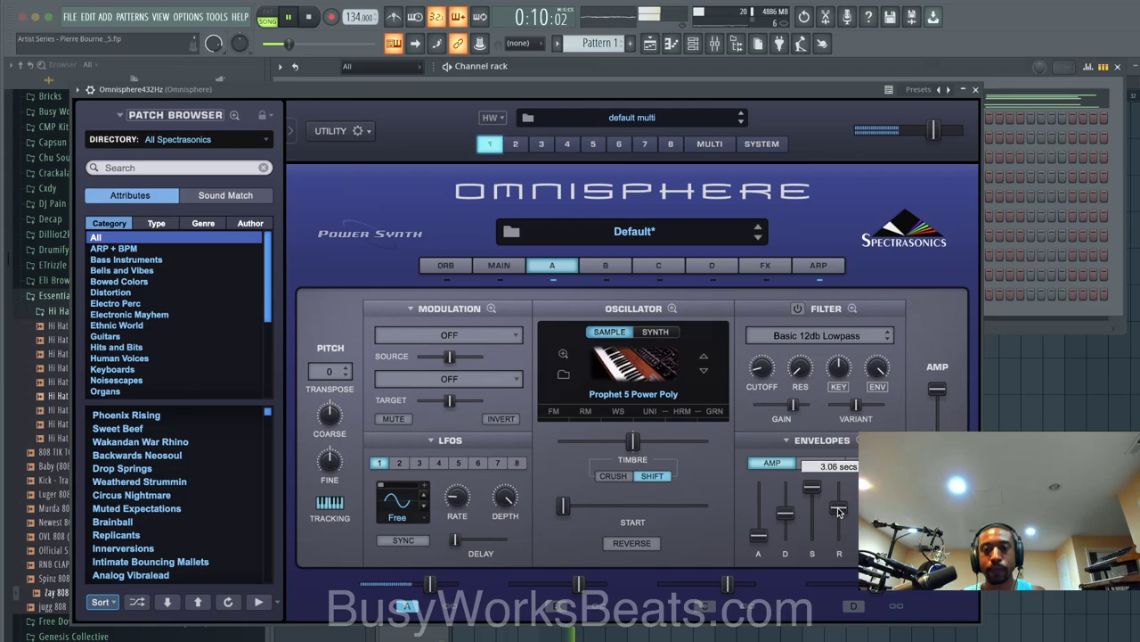
left_click(704, 370)
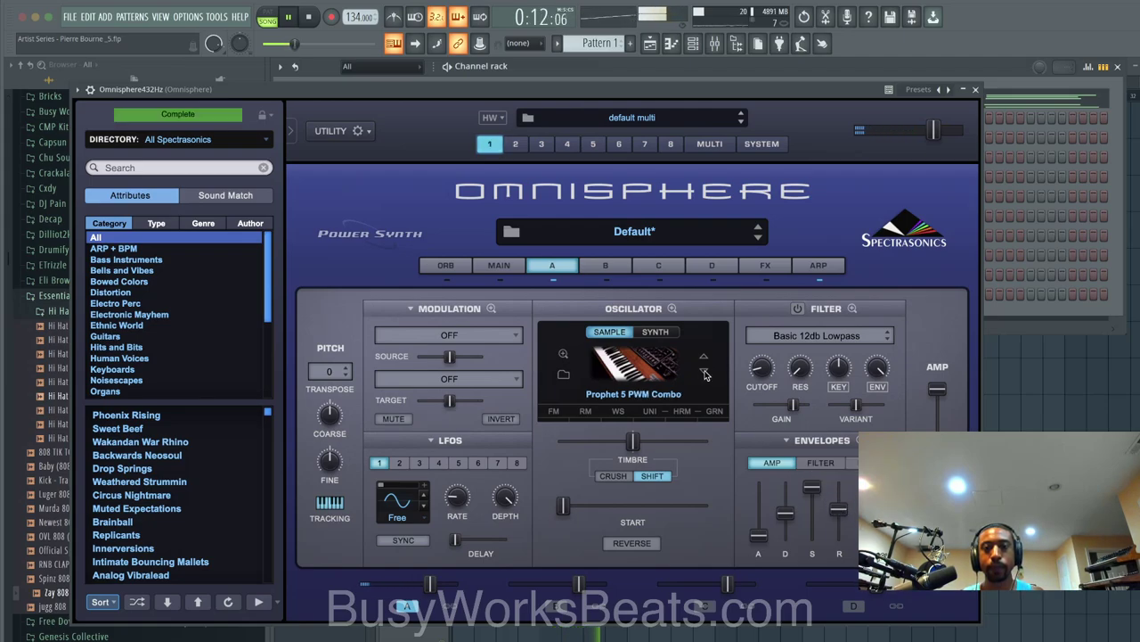
Step: Open the Soundsource Browser for layer A and reset the category and source filters to All
left_click(650, 375)
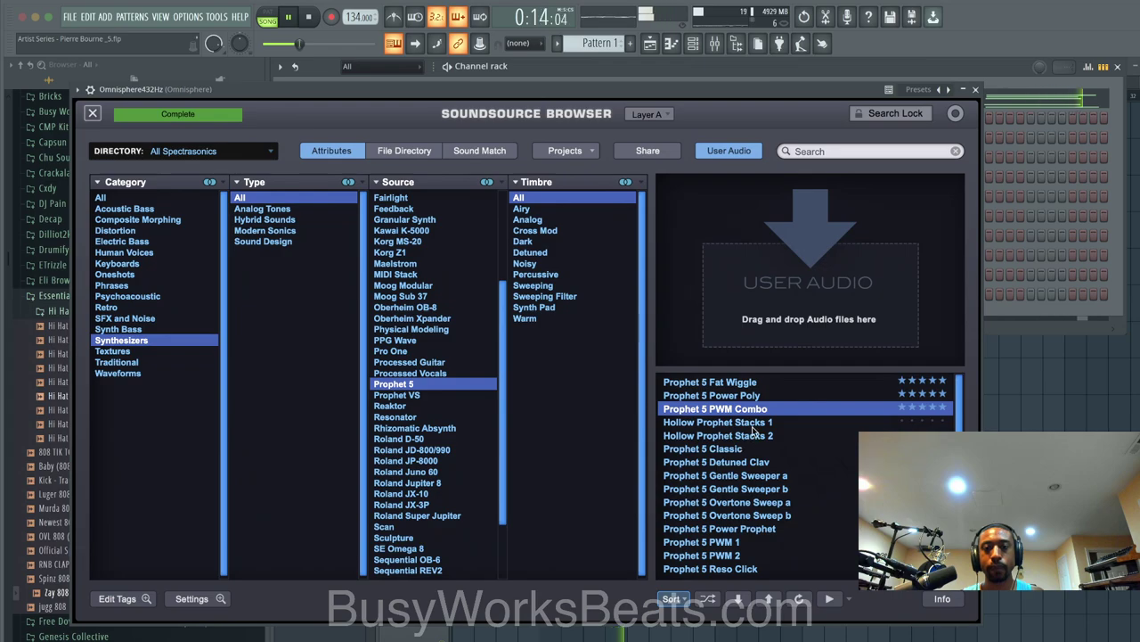
scroll(764, 436, "down", 3)
scroll(768, 448, "up", 3)
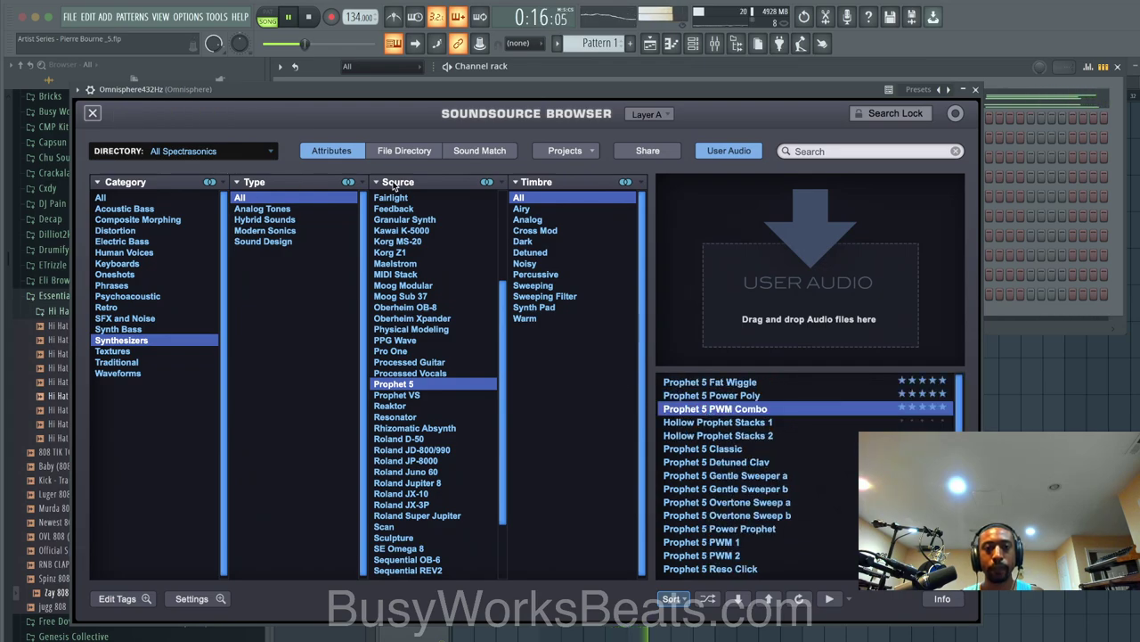
left_click(202, 200)
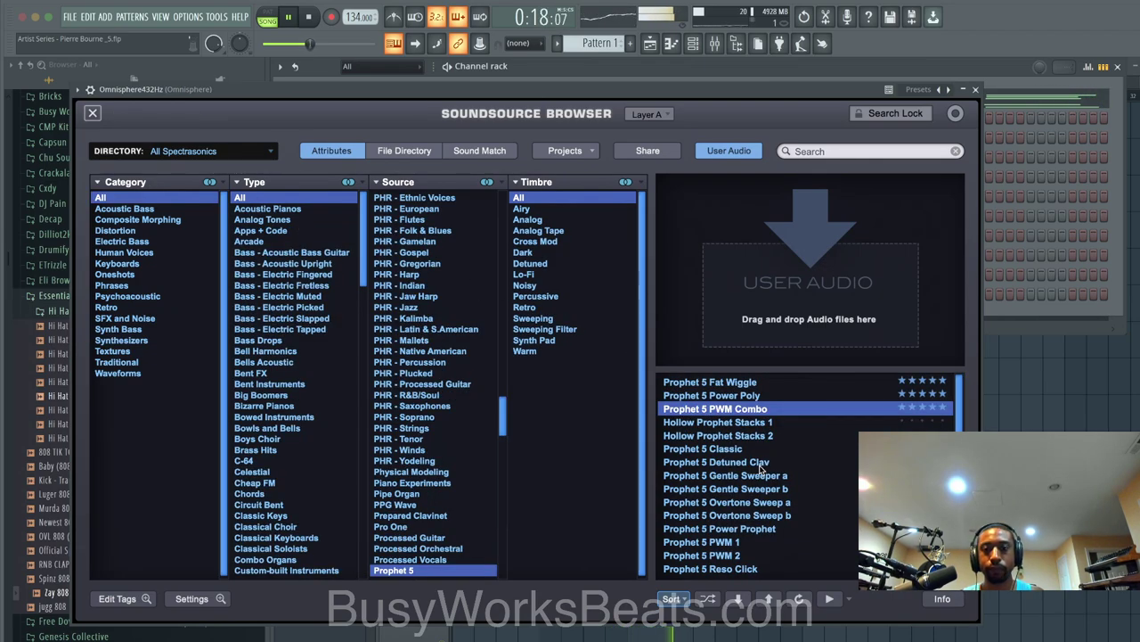
left_click(674, 598)
left_click(679, 597)
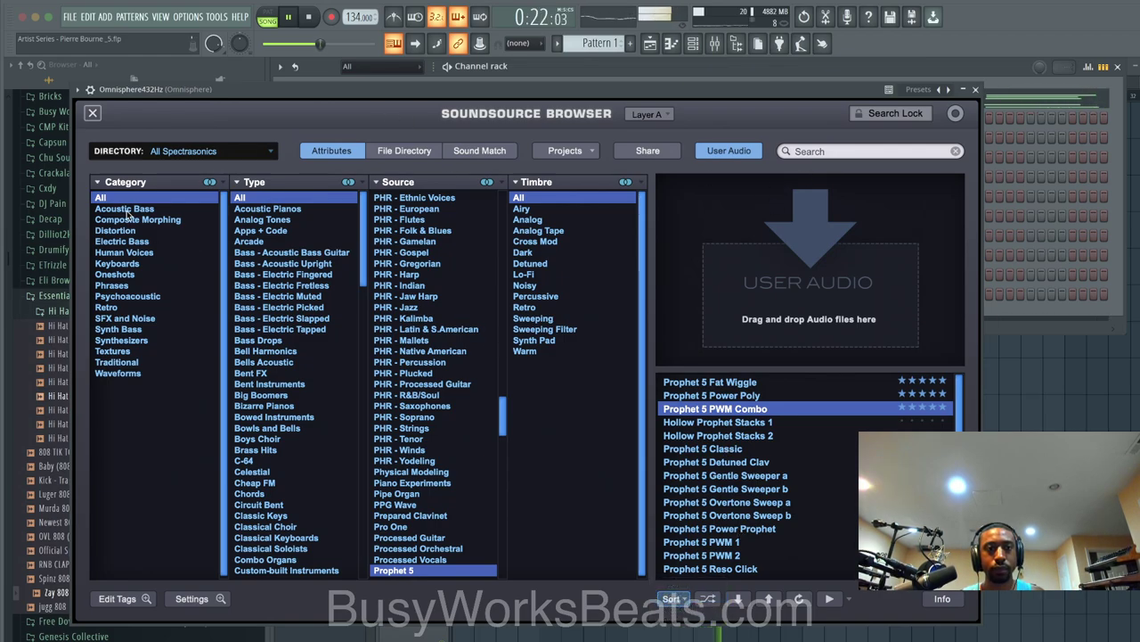
scroll(417, 284, "down", 5)
scroll(445, 303, "up", 8)
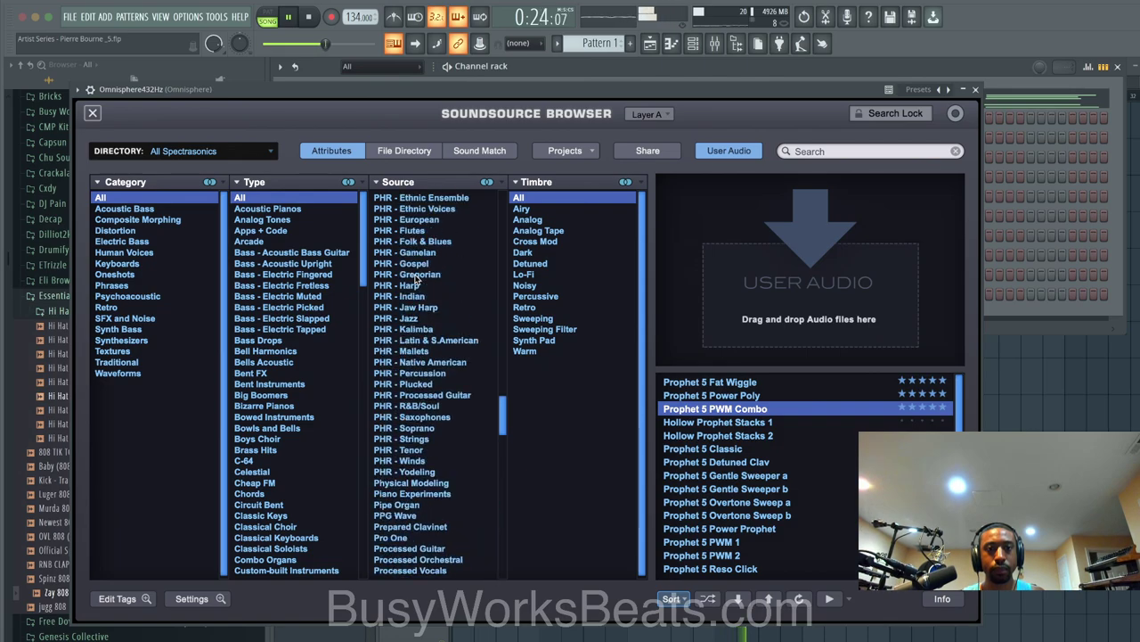
left_click_drag(500, 401, 510, 207)
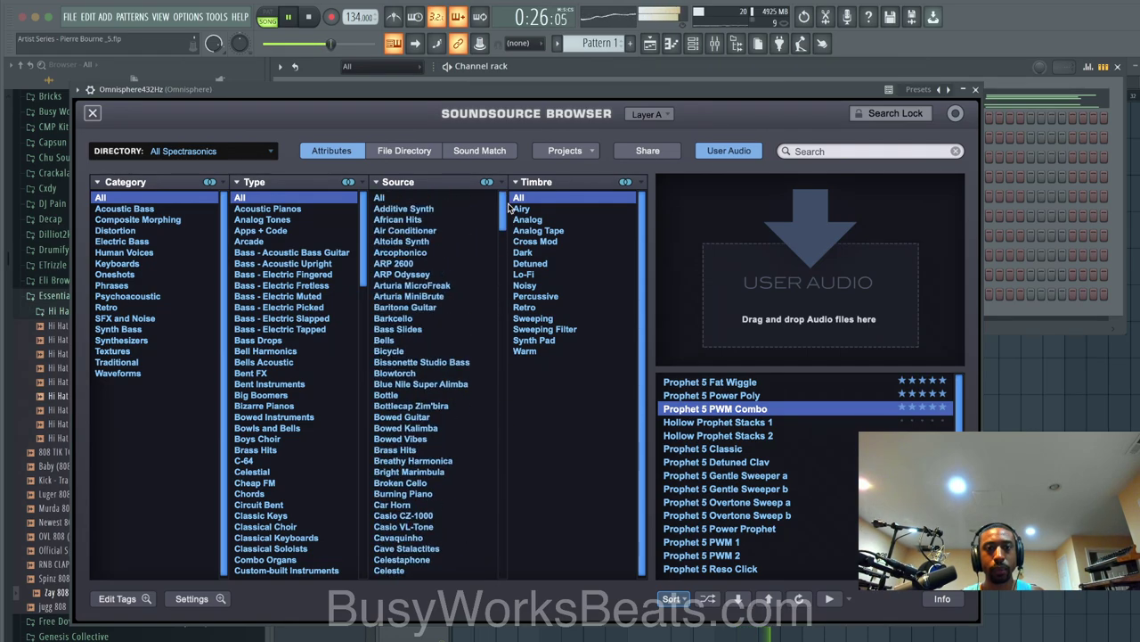
left_click(436, 199)
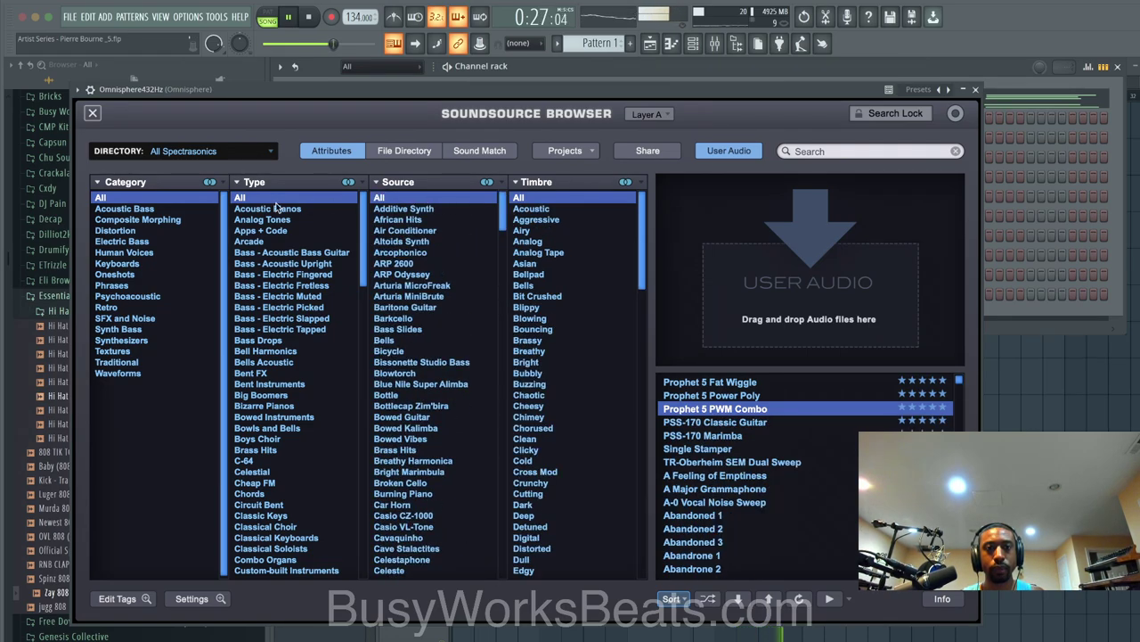
Step: Load PSS-170 Marimba as the layer A sound of Omnisphere432Hz and return to the mixer
left_click(733, 435)
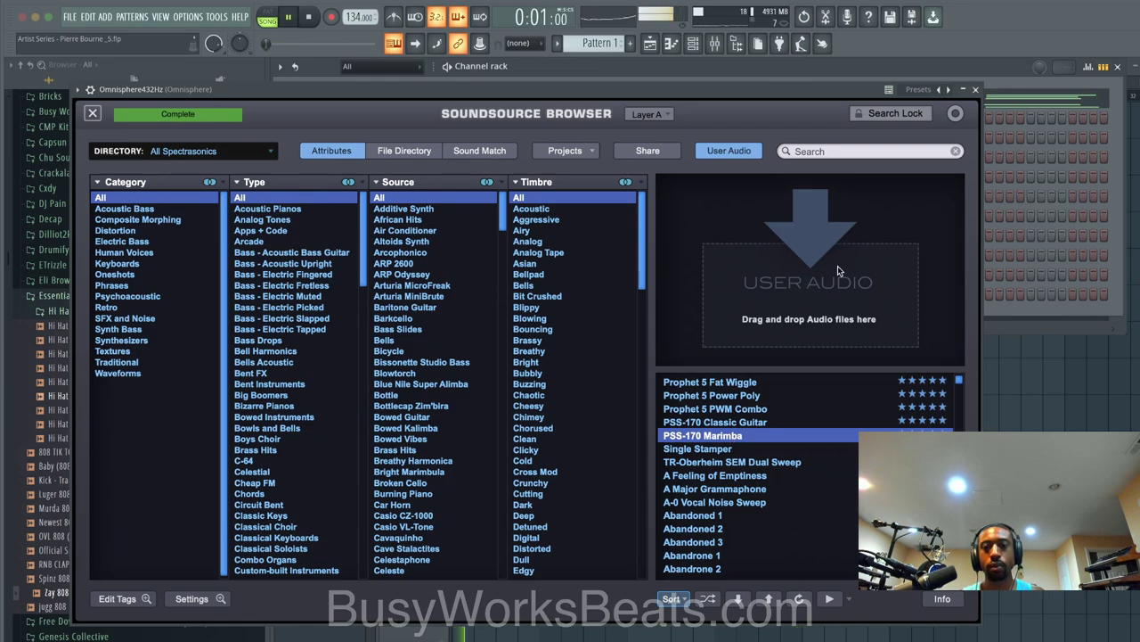
left_click(976, 90)
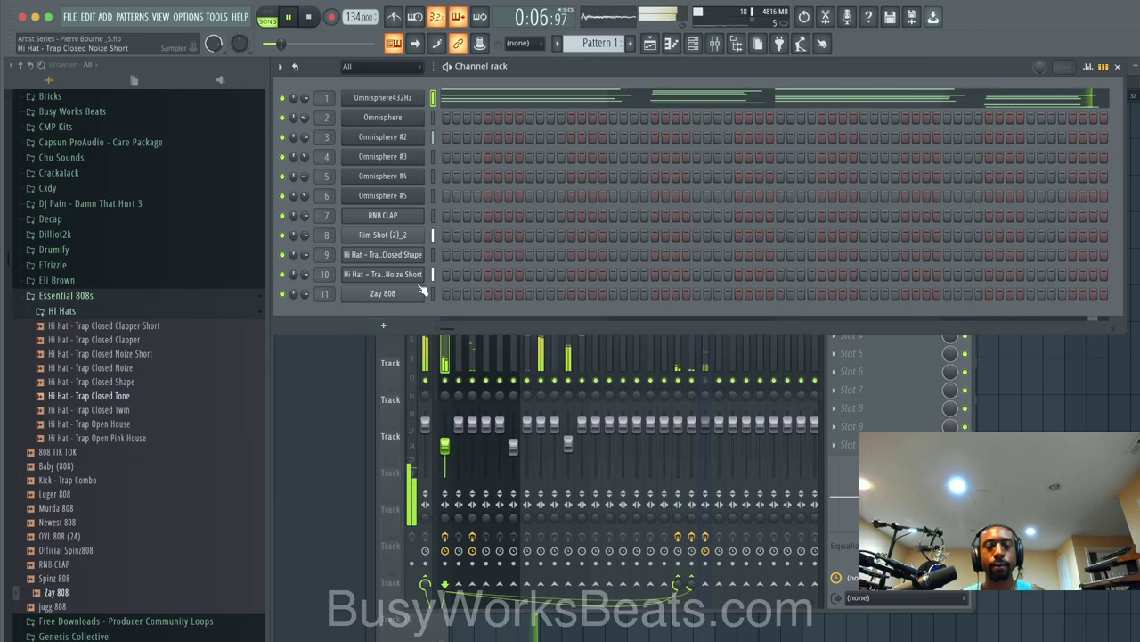
left_click(710, 388)
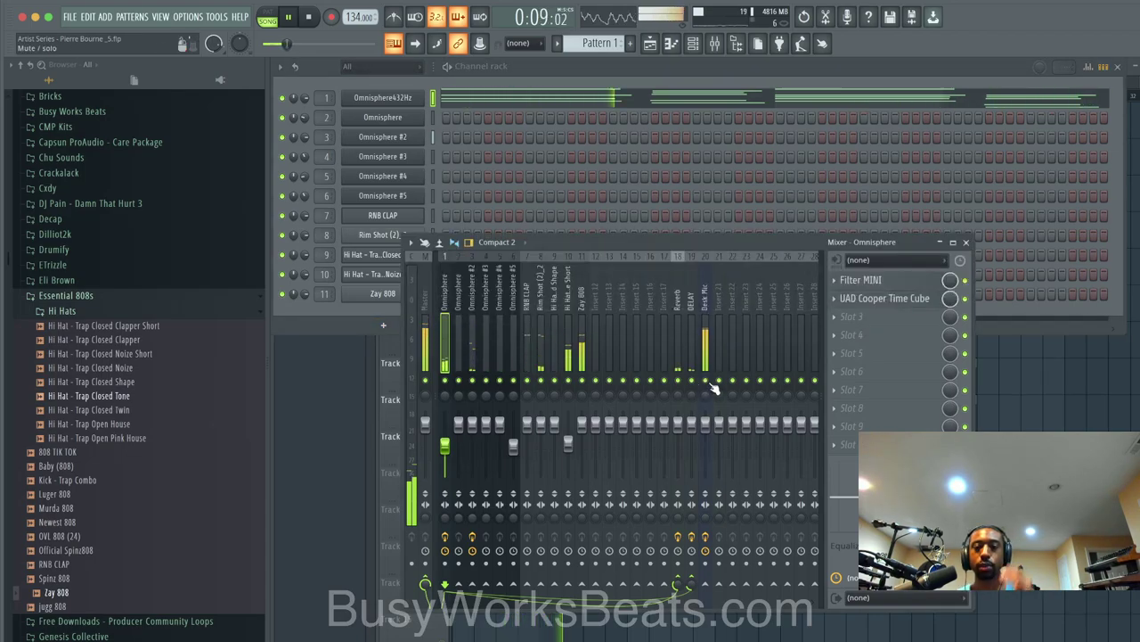
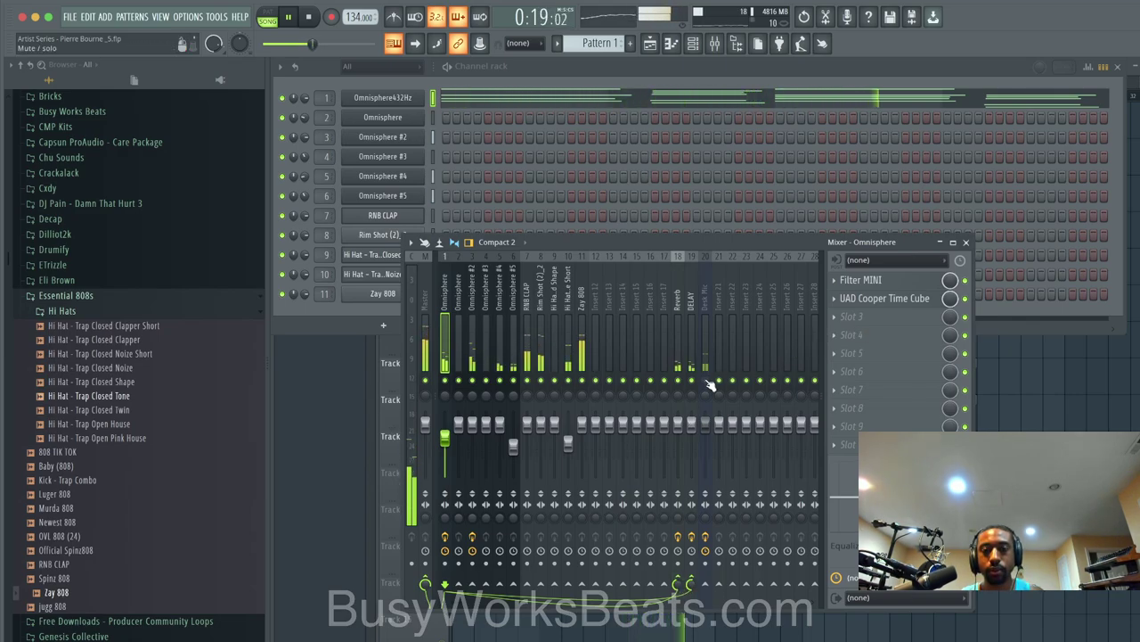
Step: Add Gross Beat in the third effect slot of the first Omnisphere mixer track, with the Momentary preset and the 1/2 Speed time effect
left_click(864, 326)
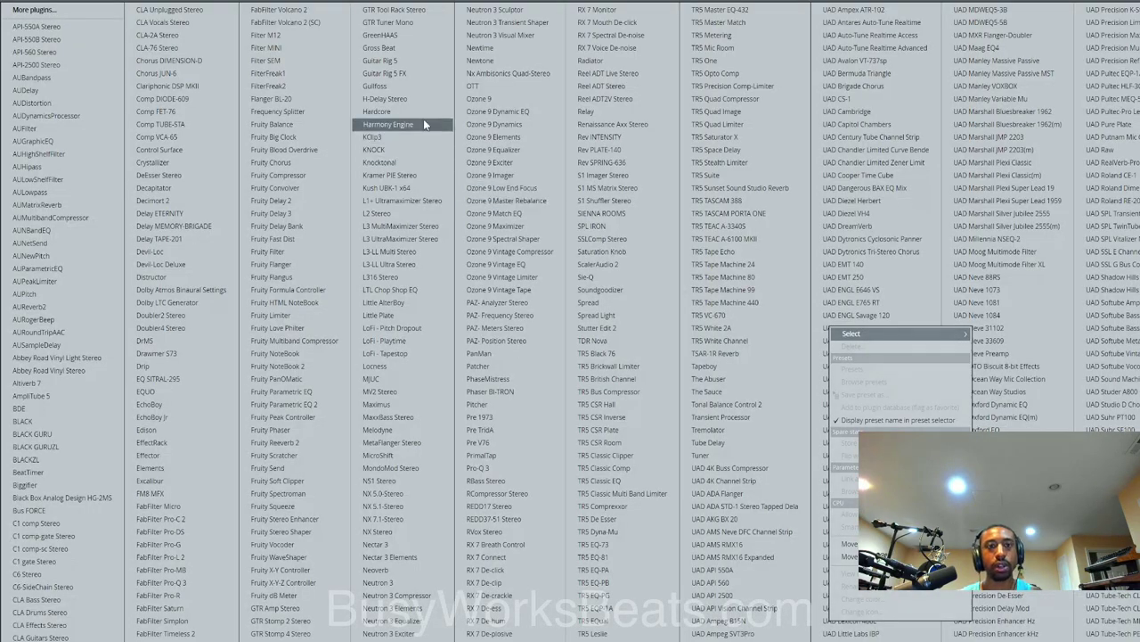
left_click(383, 46)
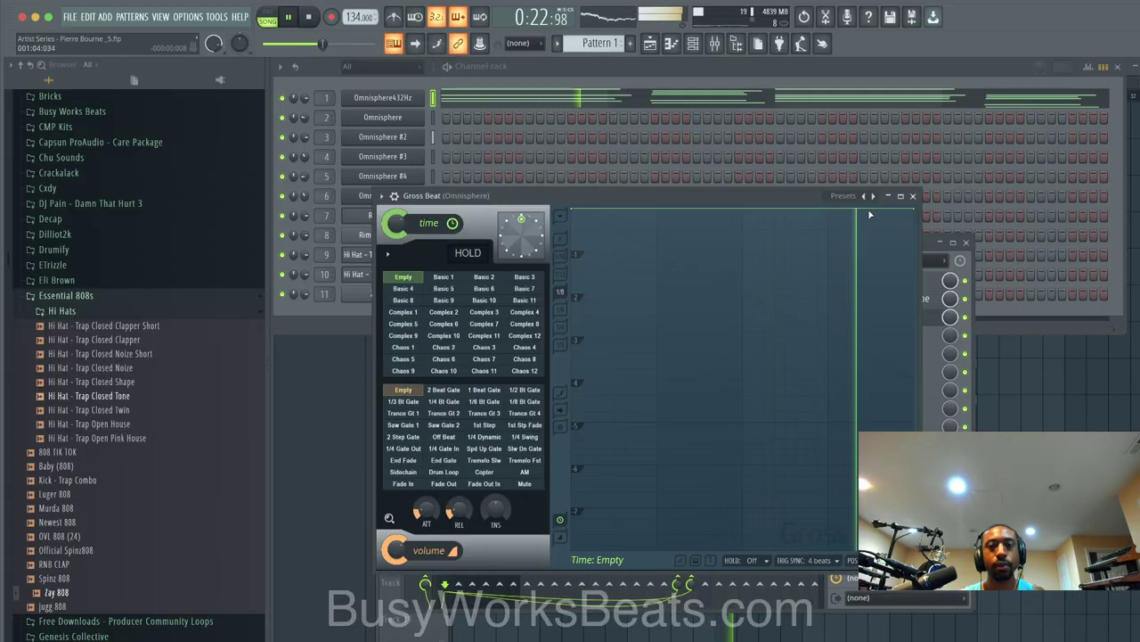
left_click(854, 196)
left_click(877, 230)
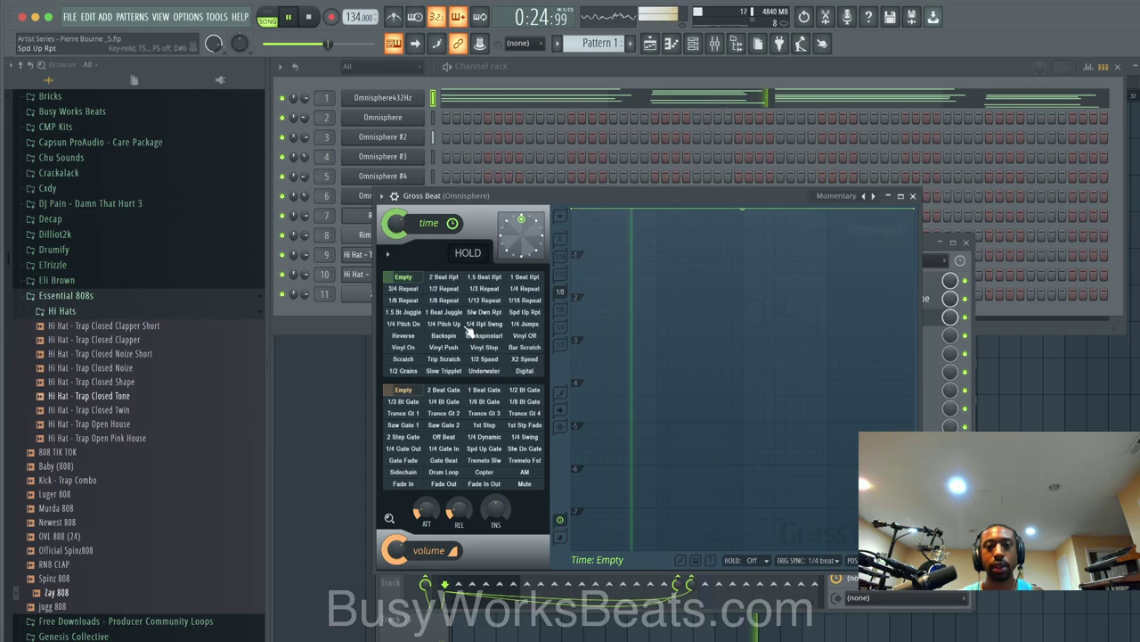
left_click(484, 358)
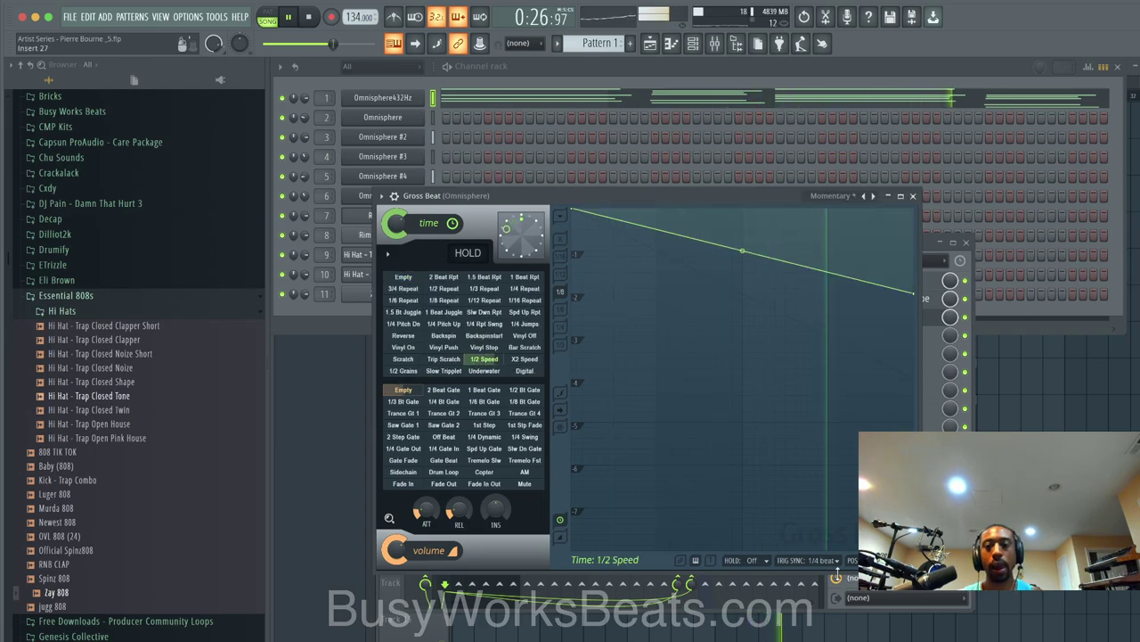
Step: Set the Gross Beat trigger sync to 4 beats and reduce its time mix to about 46%
left_click(809, 559)
left_click(797, 637)
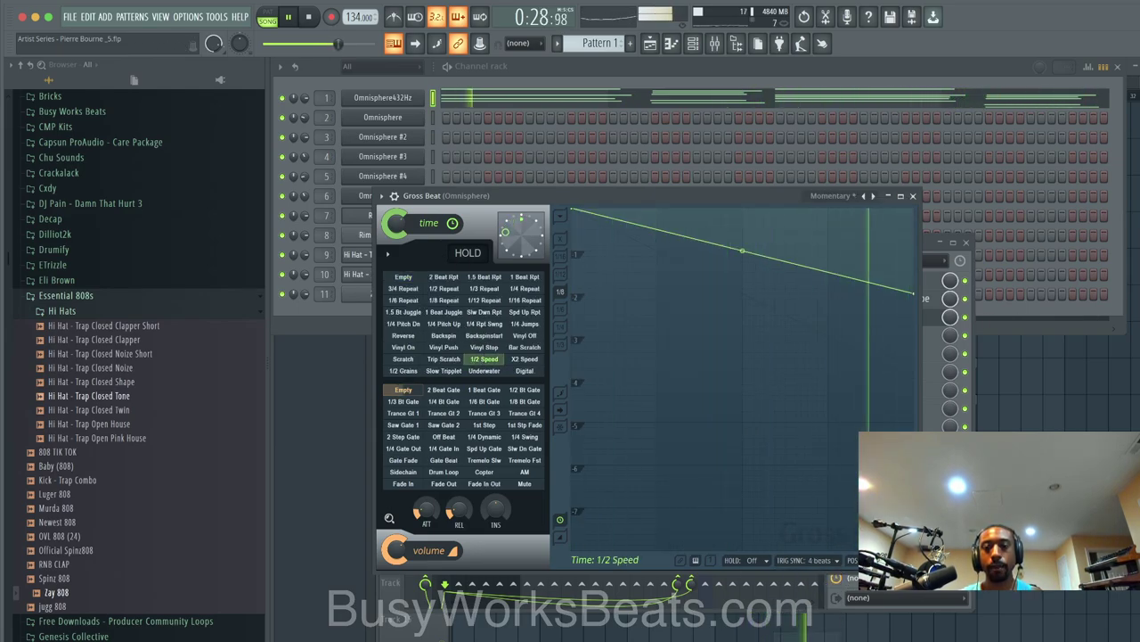
left_click(853, 559)
left_click(872, 631)
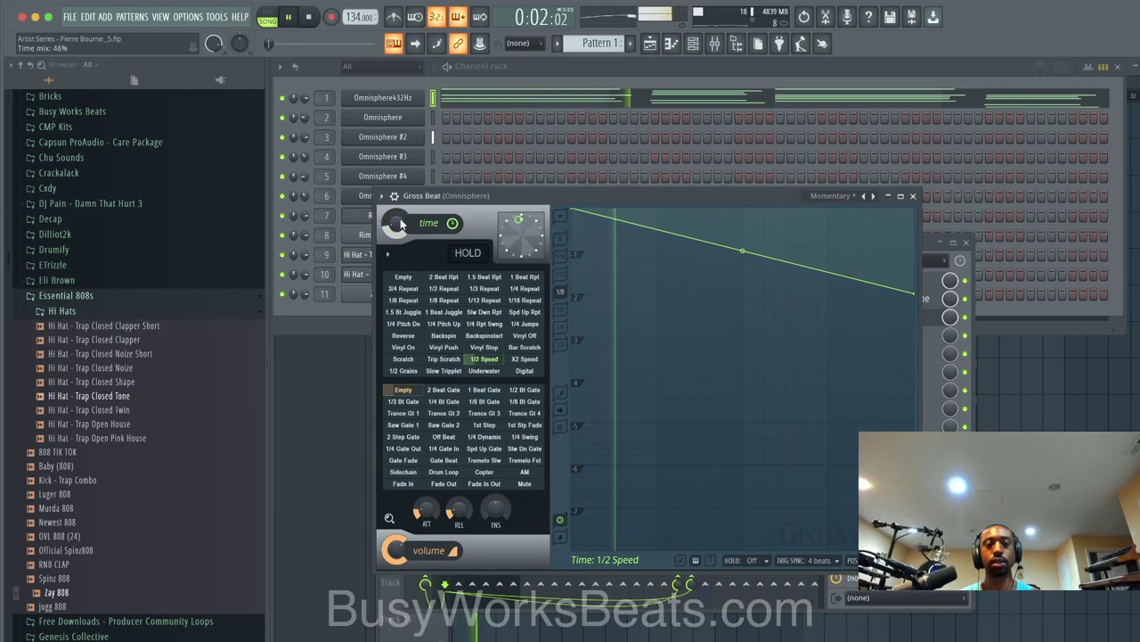
left_click(914, 197)
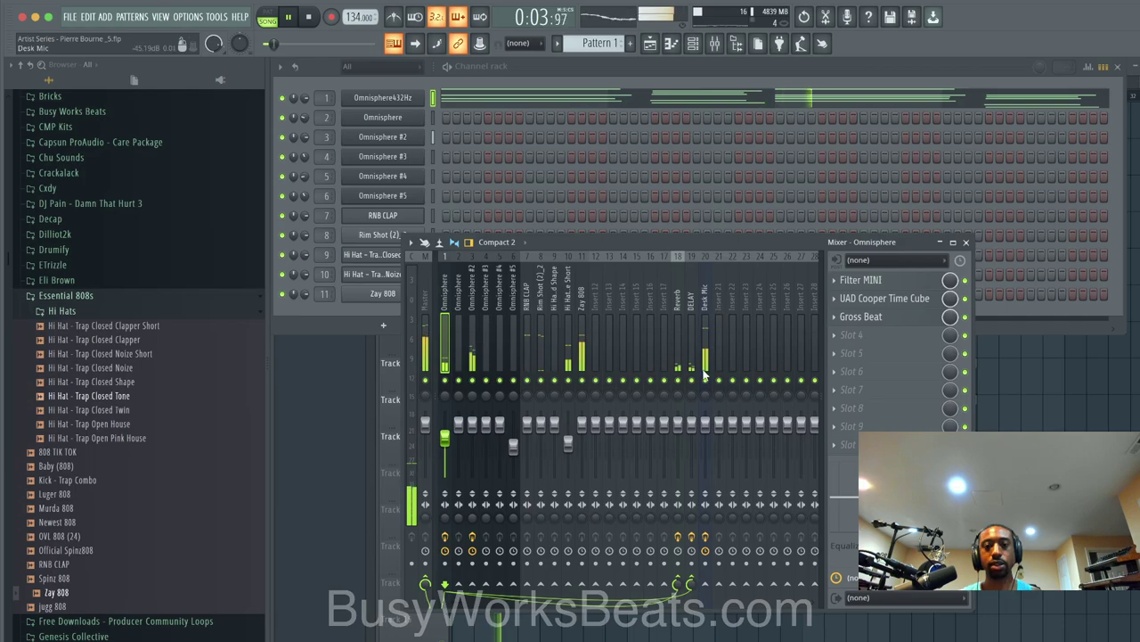
Step: Set the Gross Beat time mix to about 66%, then bypass Gross Beat on the first Omnisphere mixer track
left_click(887, 318)
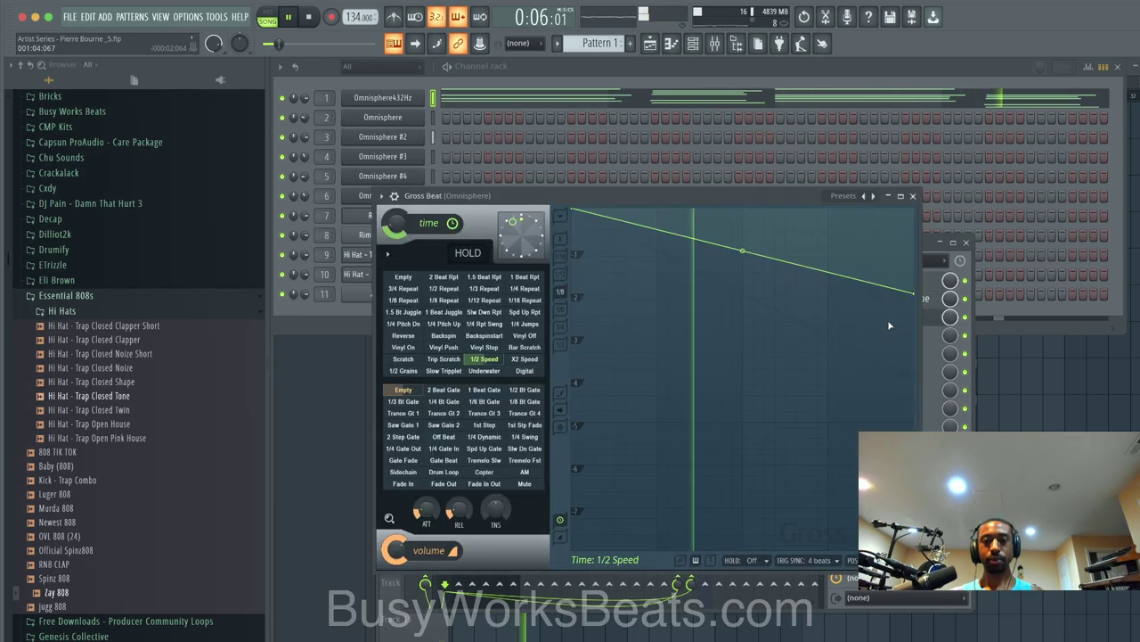
left_click_drag(409, 235, 409, 230)
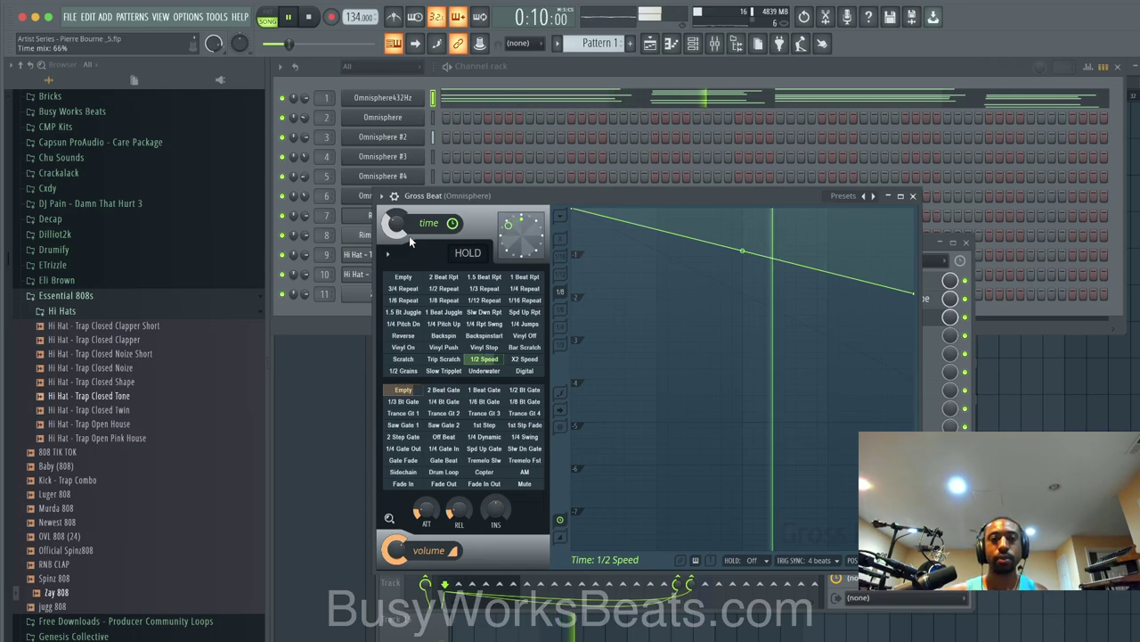
left_click(913, 195)
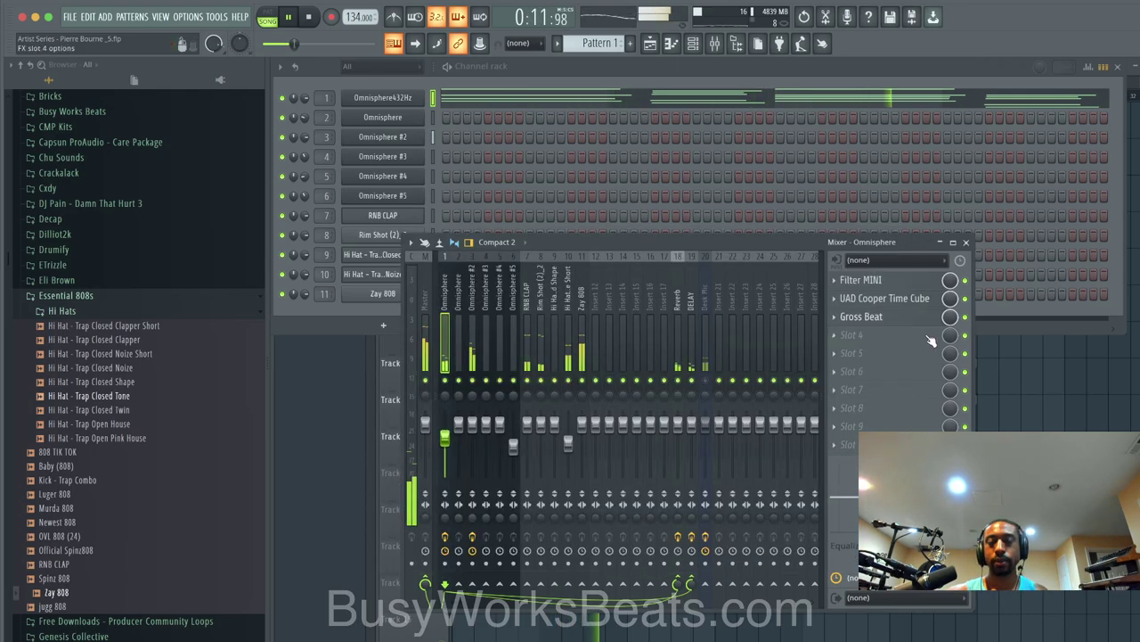
left_click(711, 390)
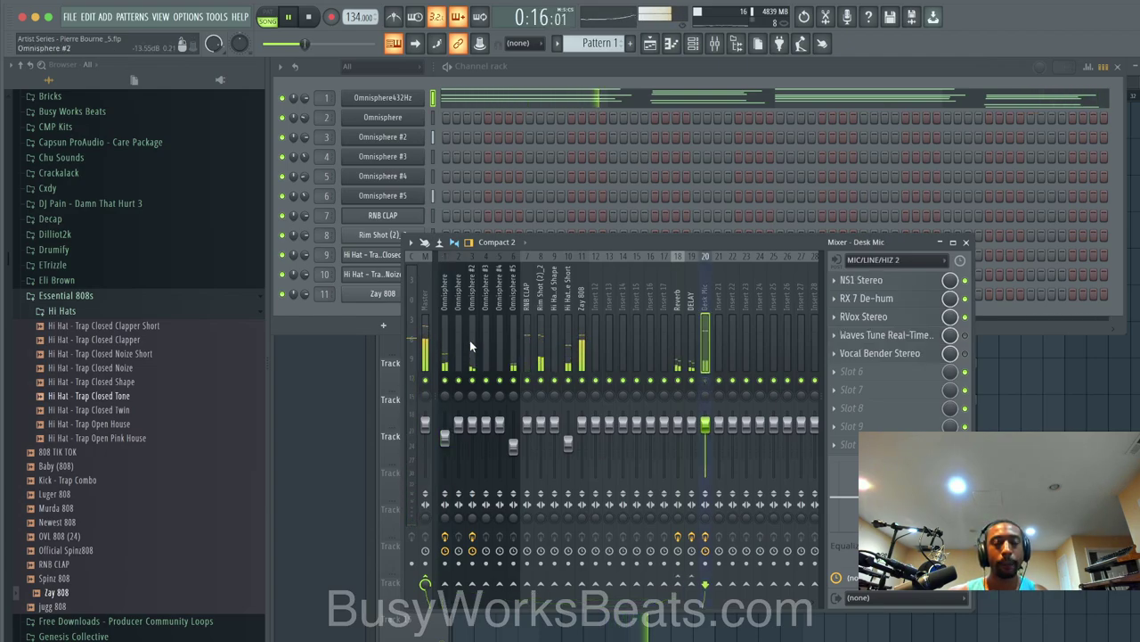
left_click(448, 337)
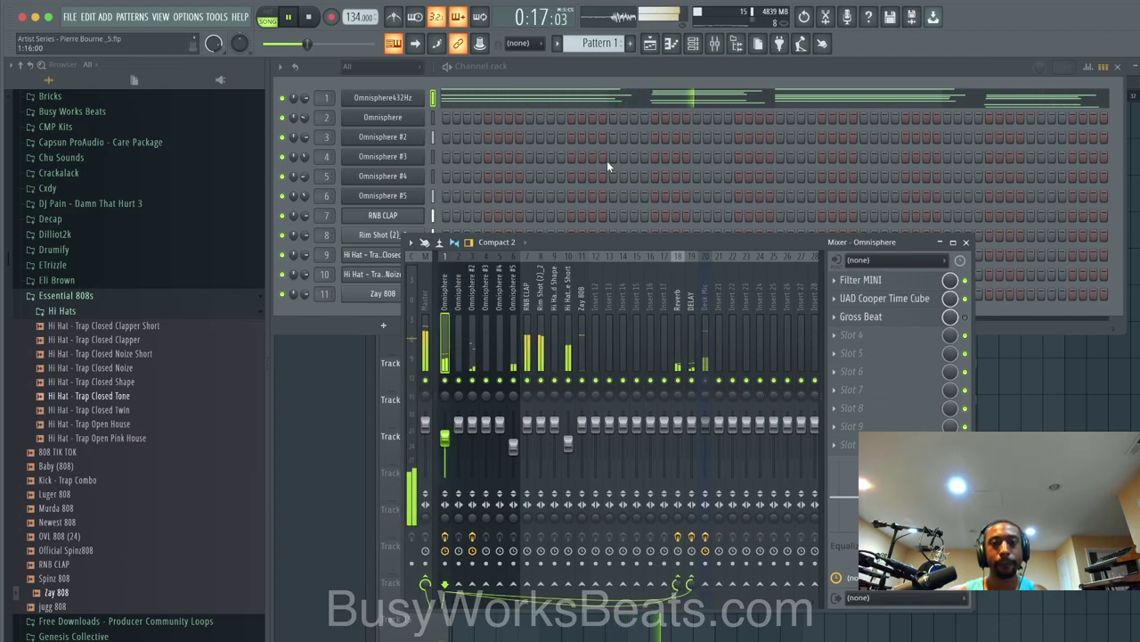
Step: Load TR-Oberheim SEM Dual Sweep in layer A of Omnisphere432Hz and slightly lower the volume of its mixer track
left_click(401, 99)
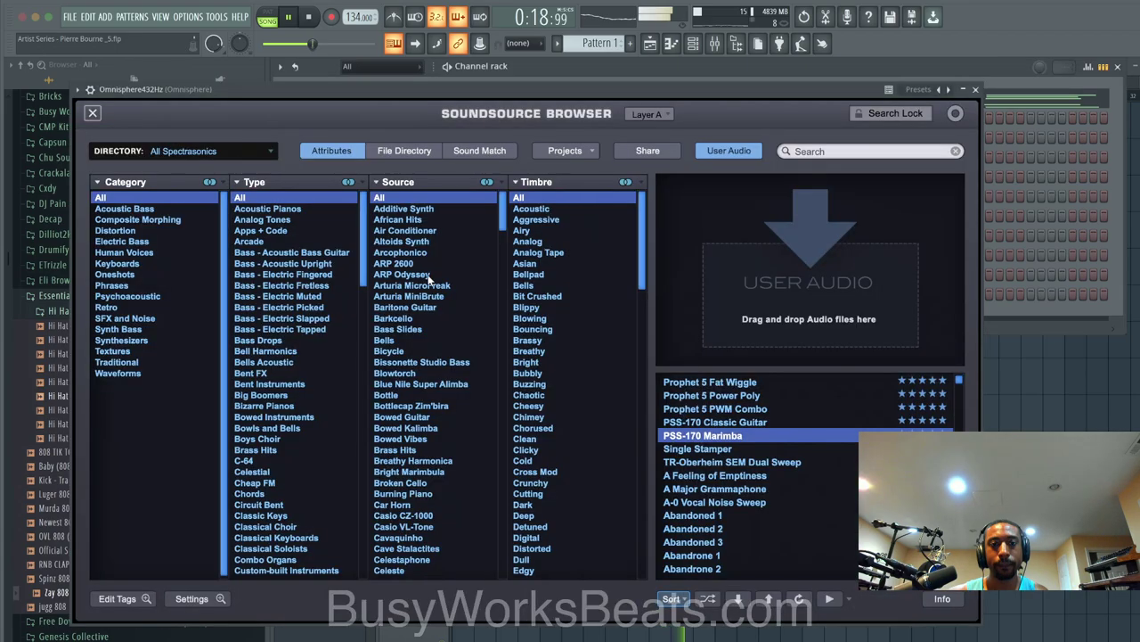
left_click(750, 450)
left_click(744, 463)
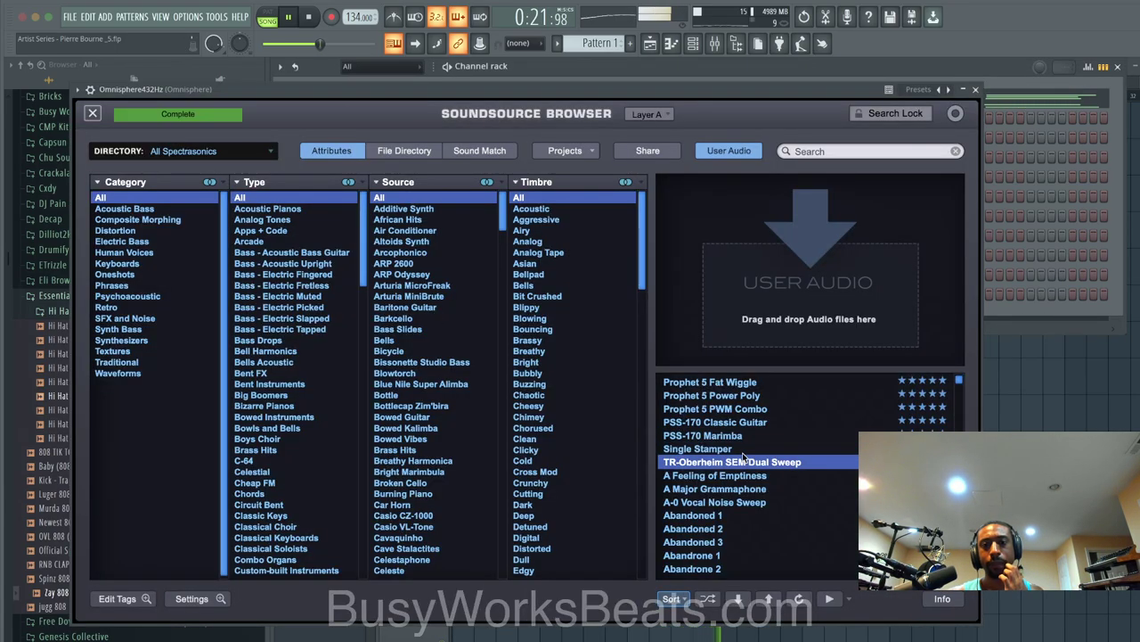
scroll(744, 450, "up", 1)
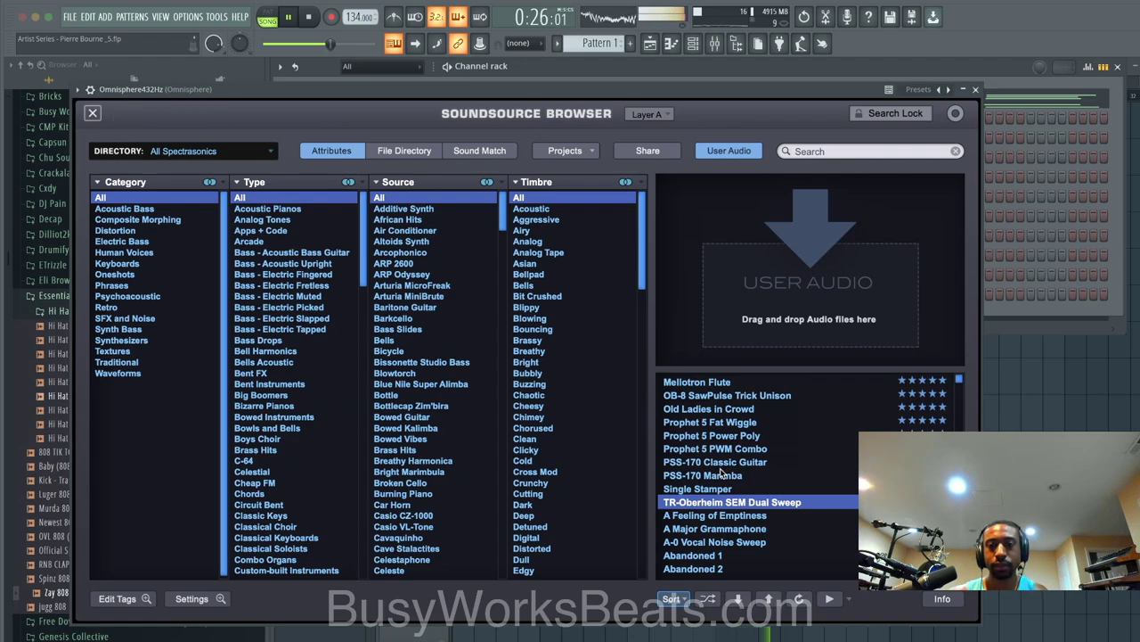
left_click(976, 90)
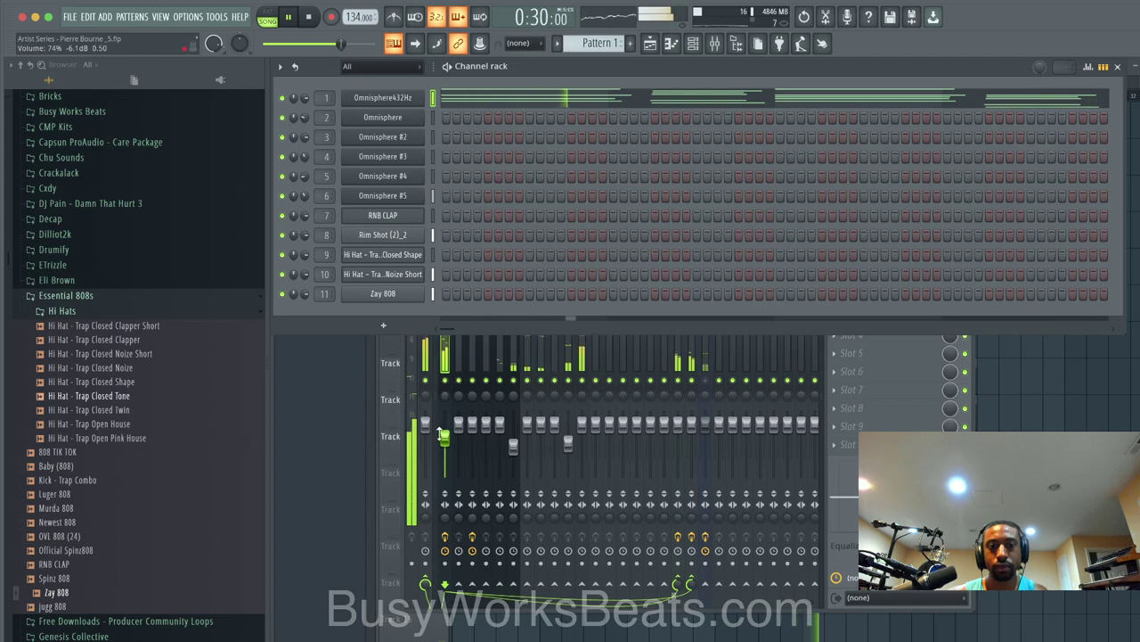
left_click_drag(445, 438, 445, 444)
Step: Audition Prophet 5 PWM Combo, Prophet 5 Fat Wiggle, Old Ladies in Crowd and OB-8 SawPulse Trick Unison as the layer A sound of Omnisphere432Hz
left_click(417, 101)
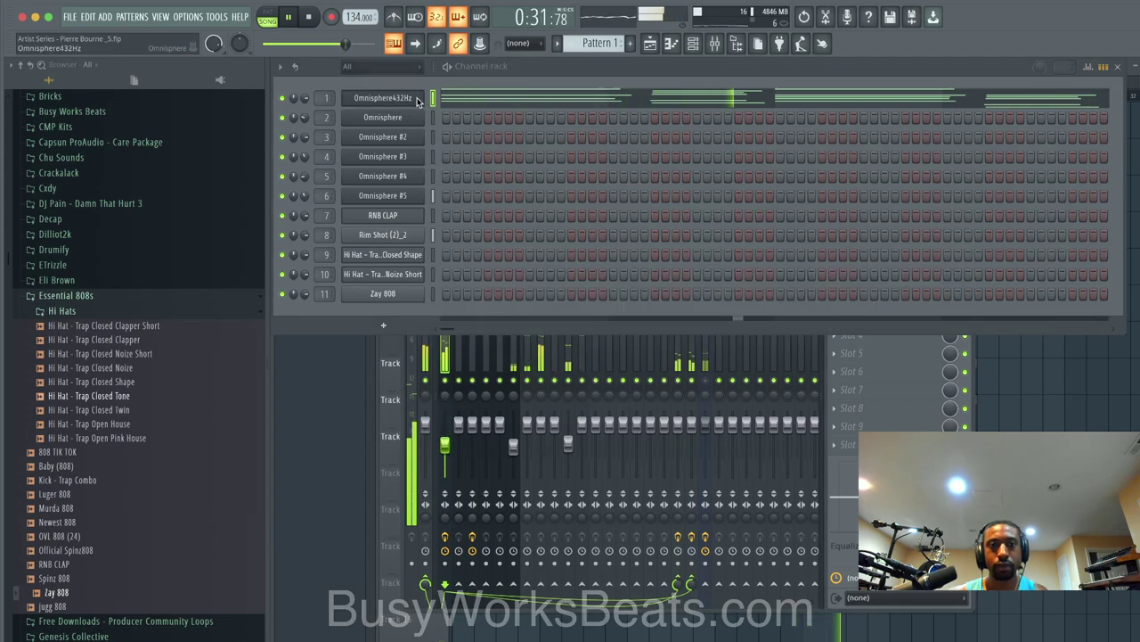
left_click(417, 99)
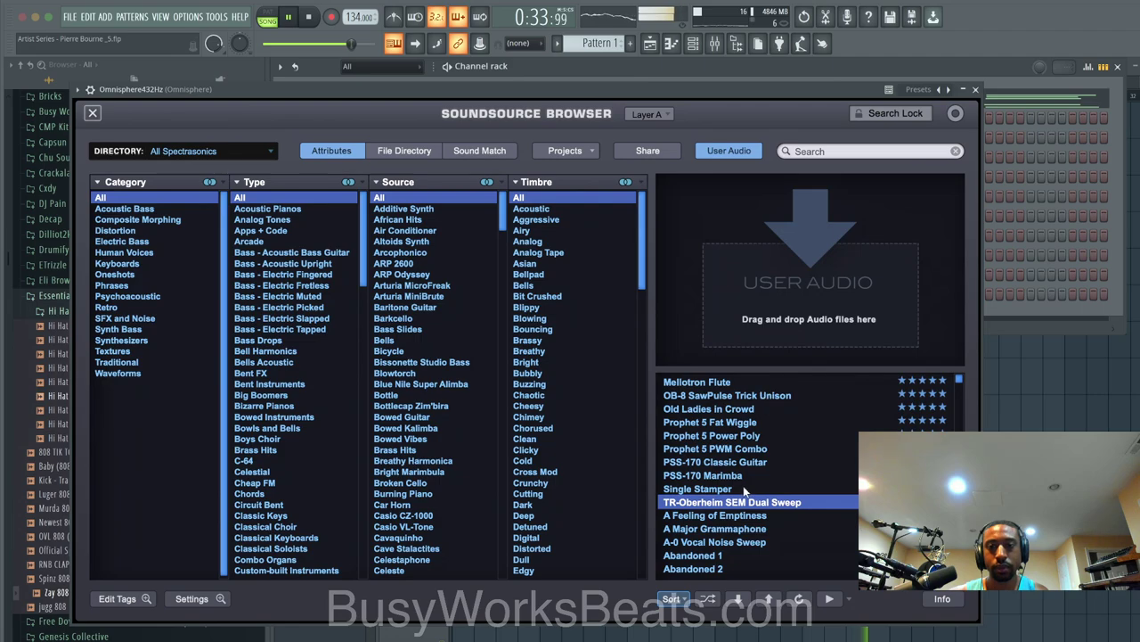
left_click(740, 449)
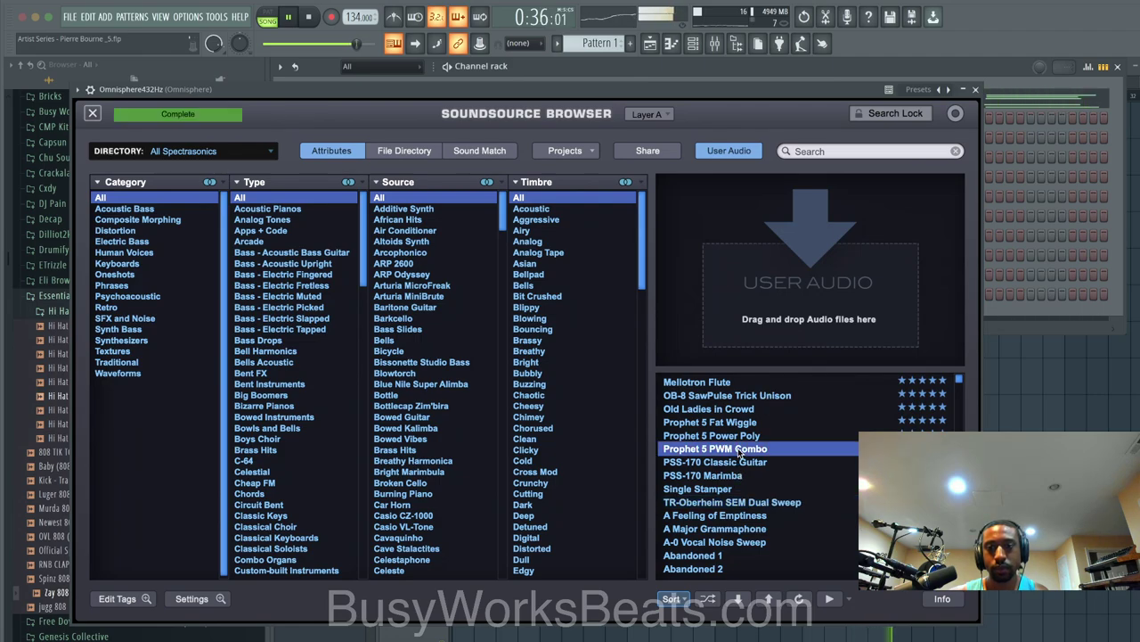
left_click(732, 423)
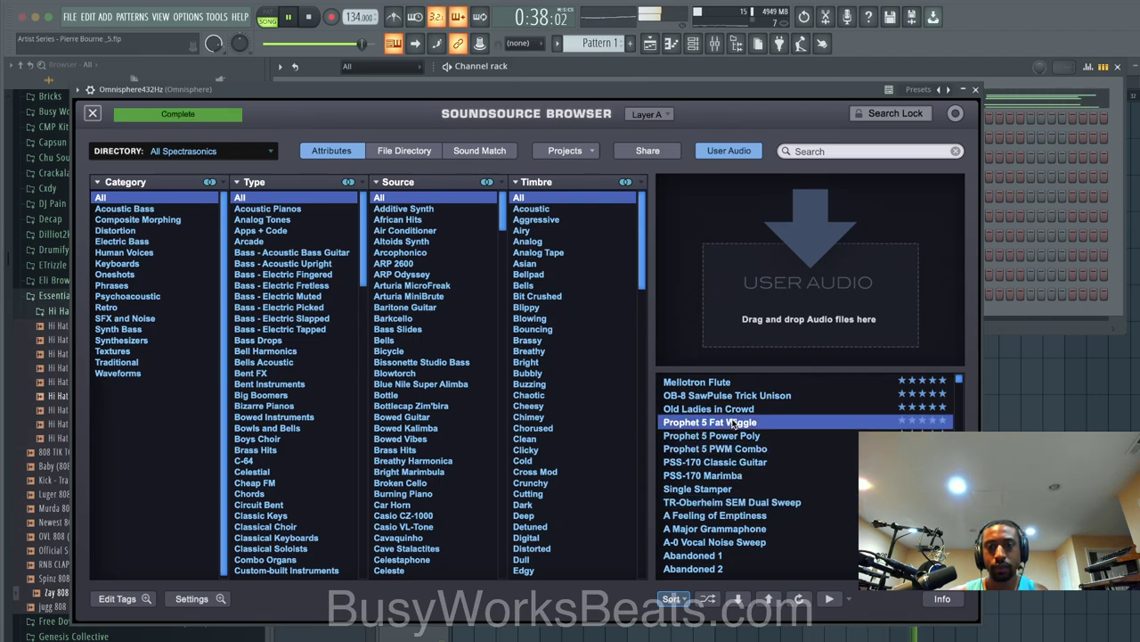
left_click(732, 409)
left_click(736, 396)
scroll(736, 403, "up", 1)
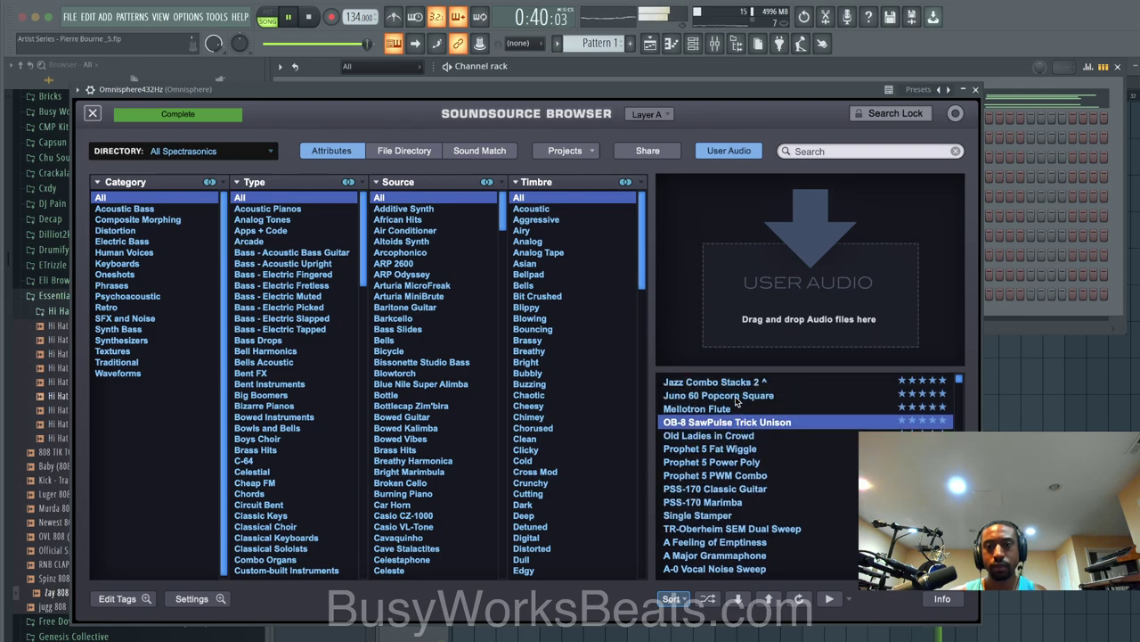
scroll(729, 416, "up", 2)
Step: Audition Mellotron Flute, Juno 60 Popcorn Square and Chip Arcade 3 as the layer A sound
left_click(717, 449)
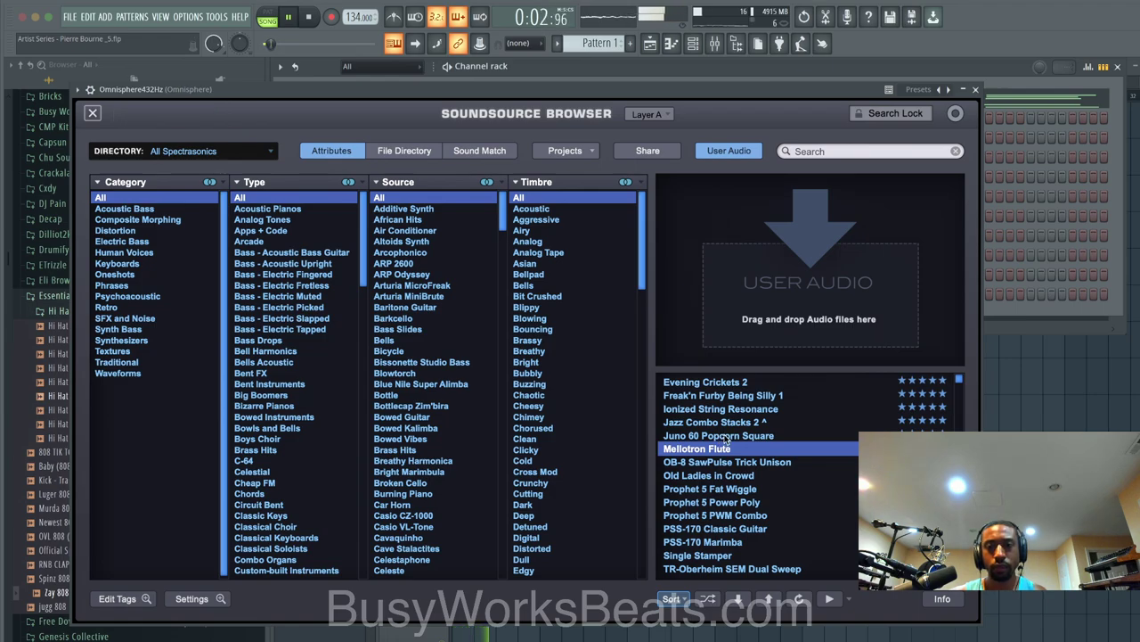
left_click(724, 436)
scroll(742, 436, "up", 1)
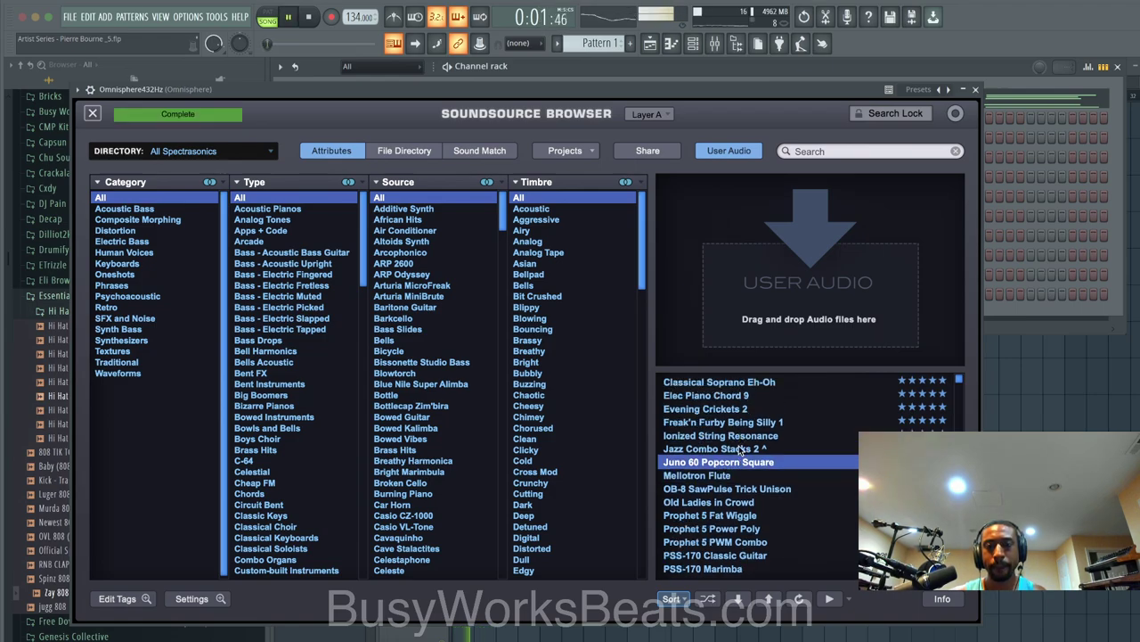
scroll(738, 455, "up", 2)
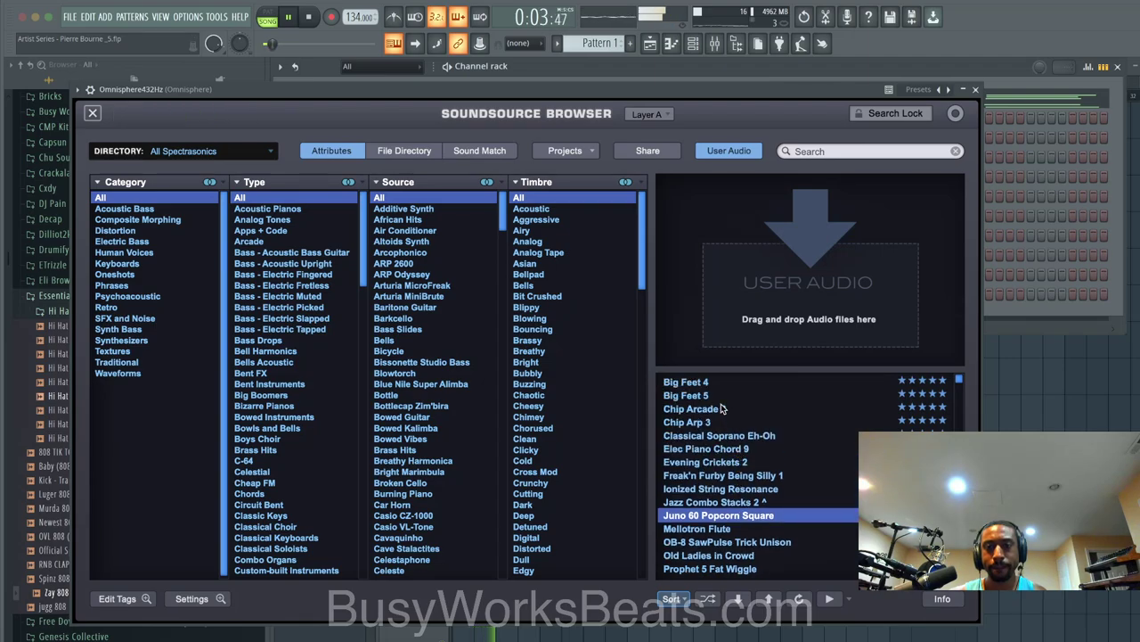
left_click(722, 410)
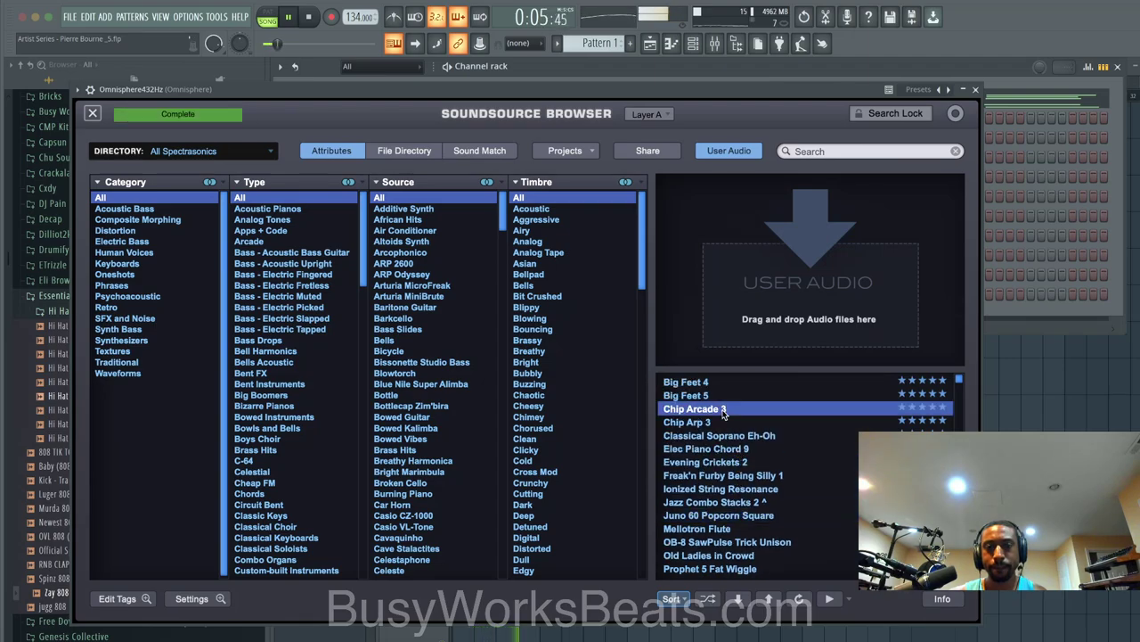
Step: Audition Big Feet 2, Altoids Detuner and Classical Soprano Eh-Oh as the layer A sound
scroll(722, 410, "up", 1)
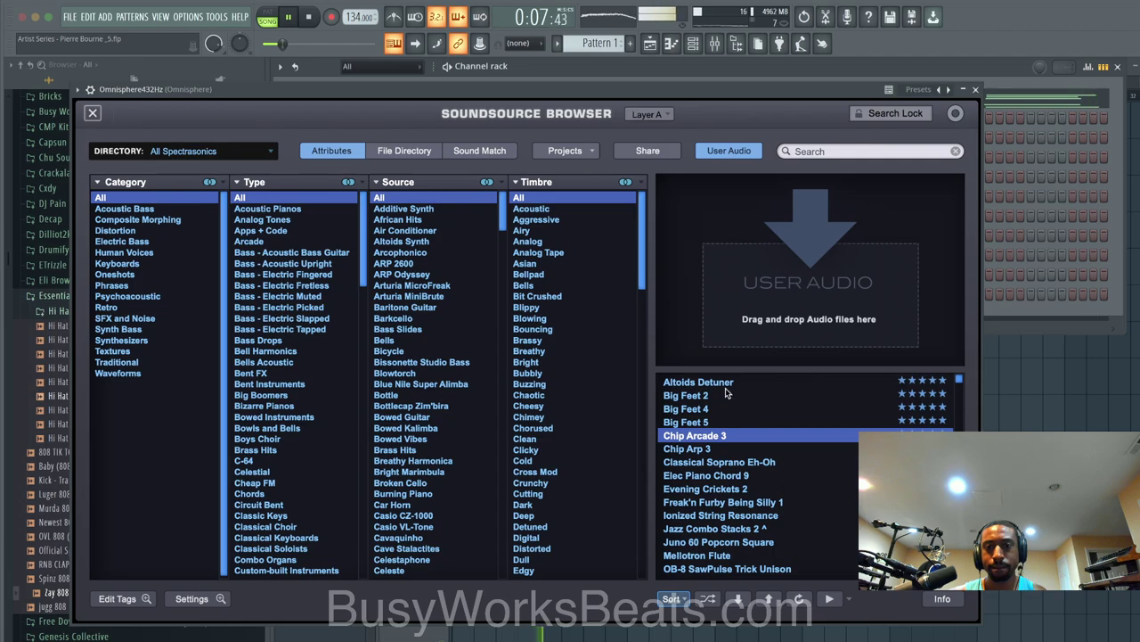
left_click(727, 395)
left_click(727, 381)
left_click(729, 461)
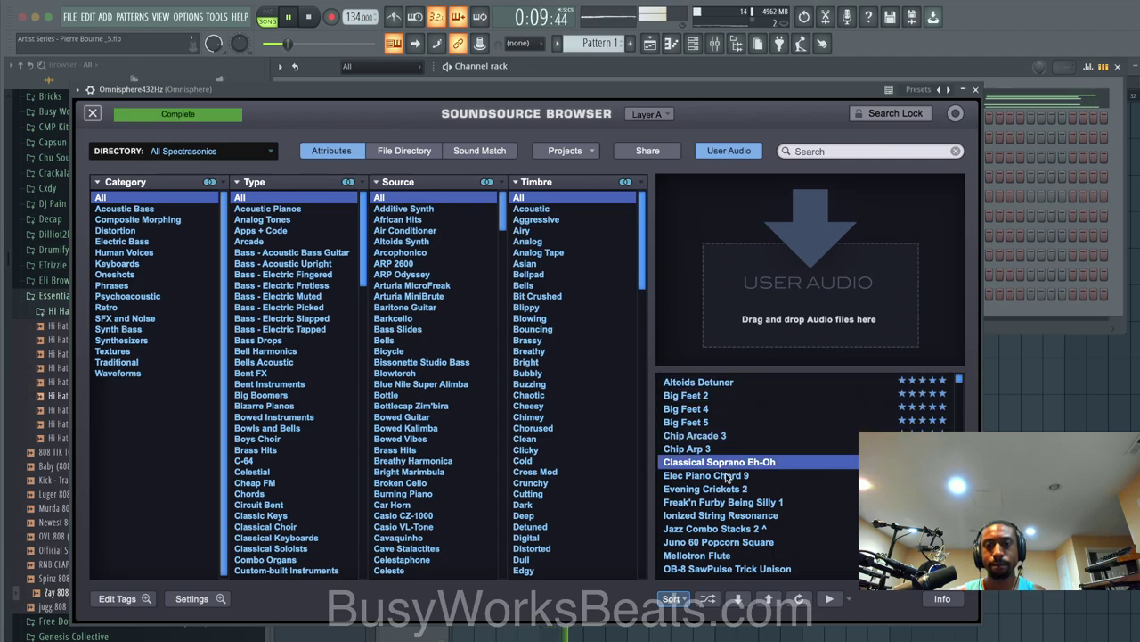
scroll(729, 495, "down", 4)
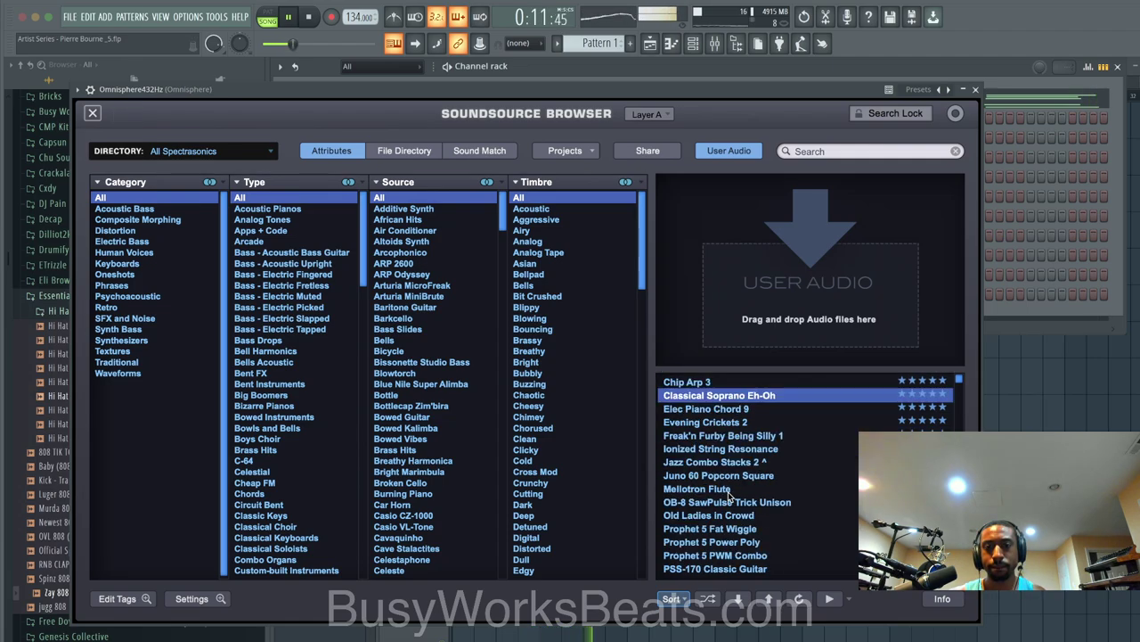
Step: Load TR-Oberheim SEM Dual Sweep as the layer A sound, then close the sound browser and the Omnisphere432Hz window
left_click(729, 541)
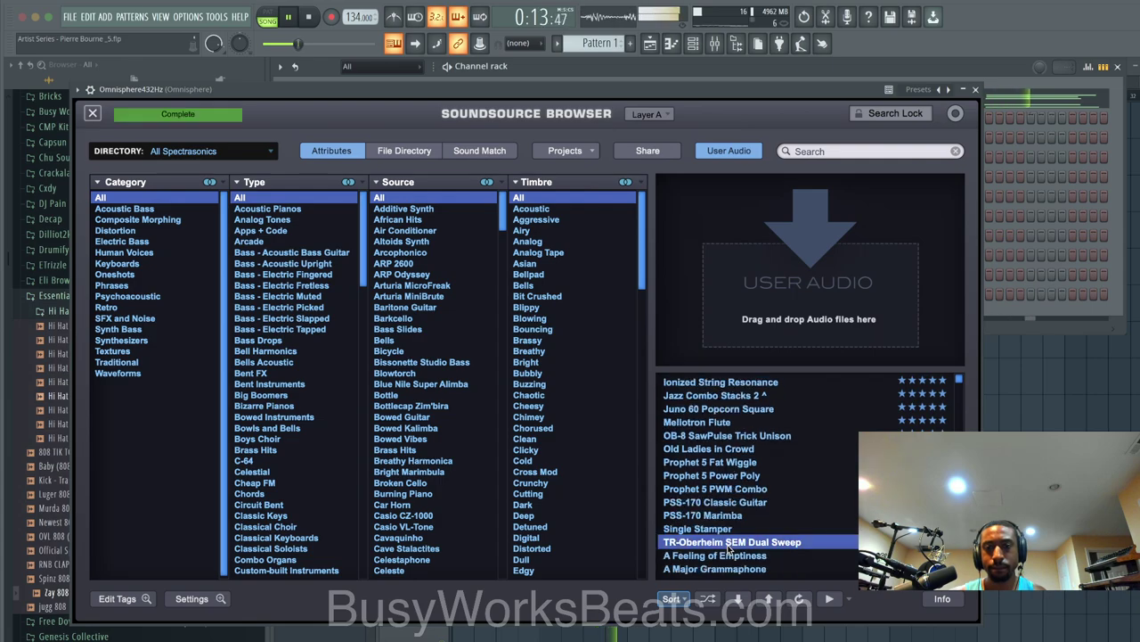
left_click(93, 114)
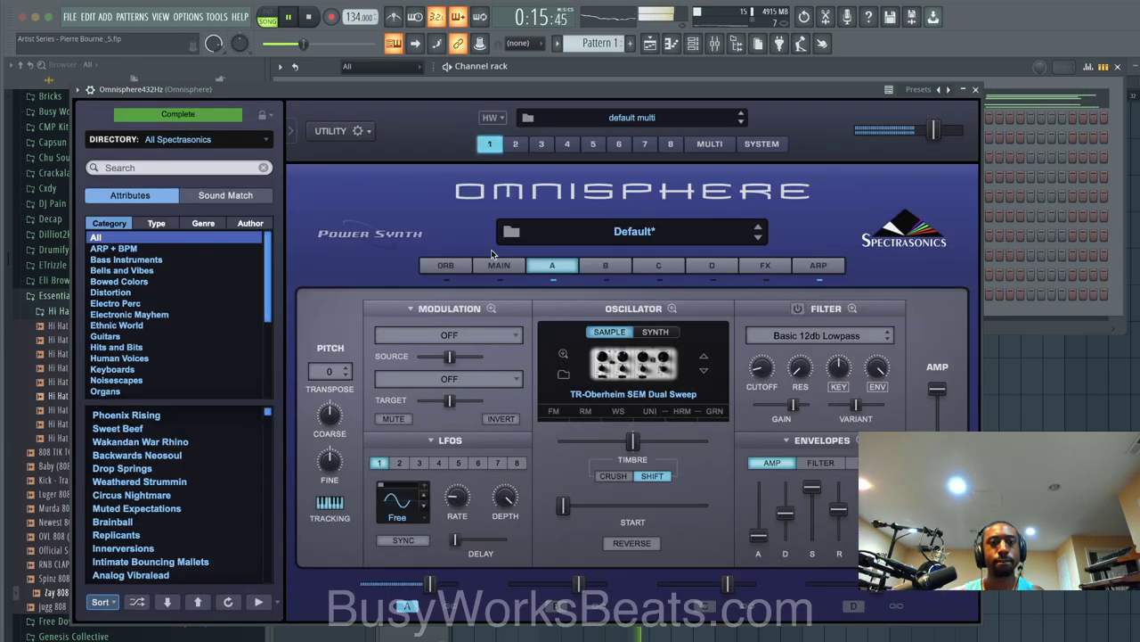
left_click(975, 89)
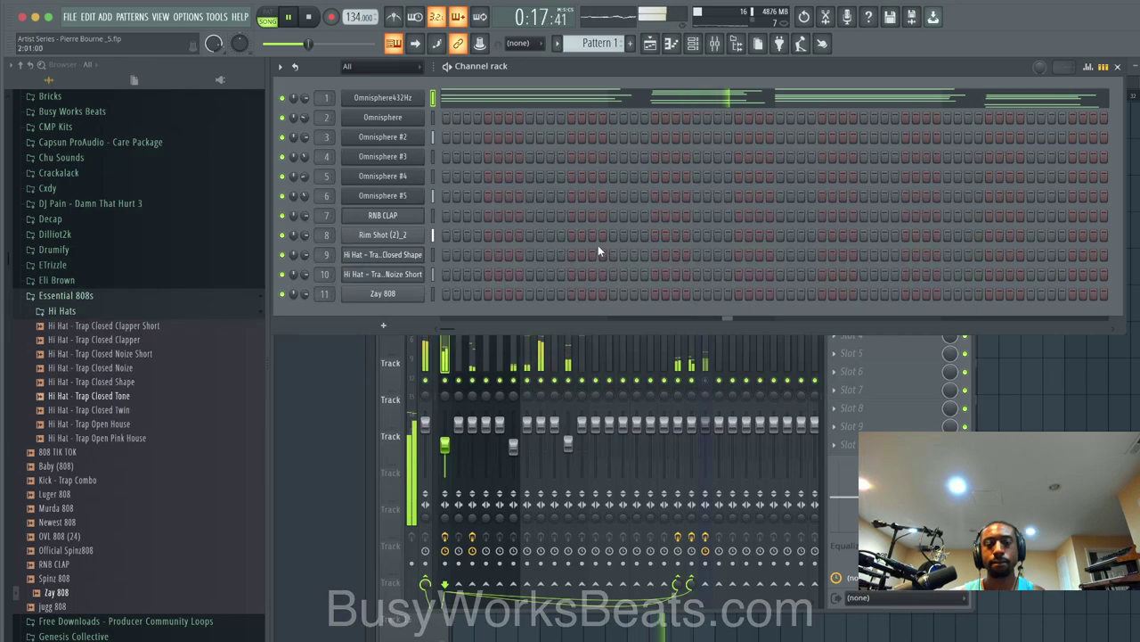
Step: Enable the UAD Cooper Time Cube effect on the first Omnisphere mixer track and lower its mix level
left_click(443, 346)
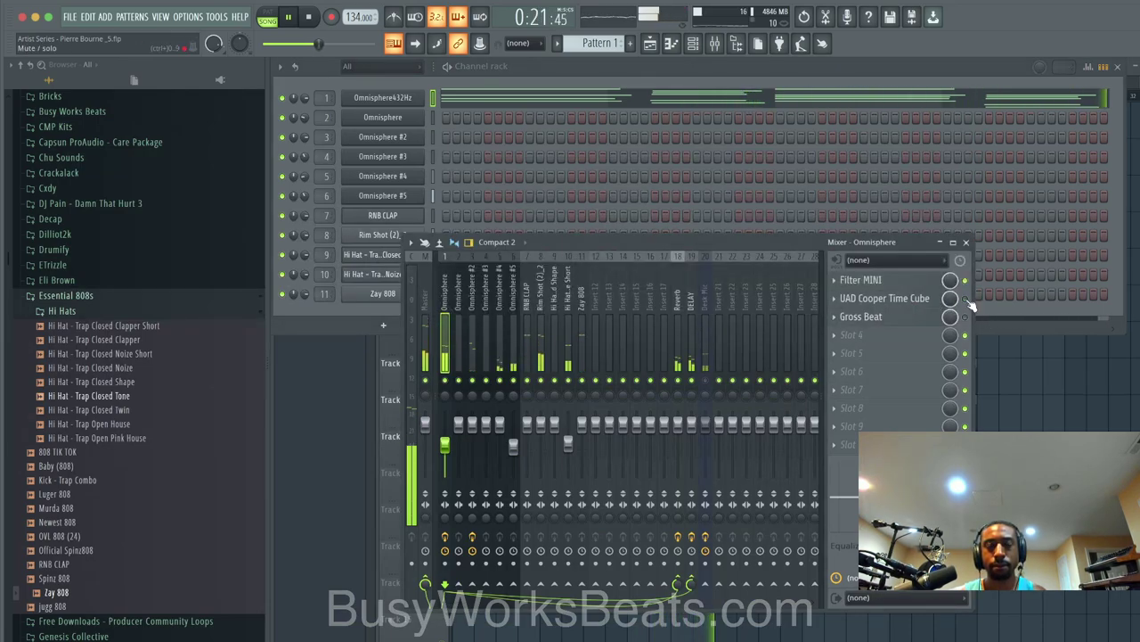
left_click(966, 299)
mouse_move(951, 300)
left_mouse_down()
mouse_move(951, 328)
mouse_move(951, 294)
left_mouse_up()
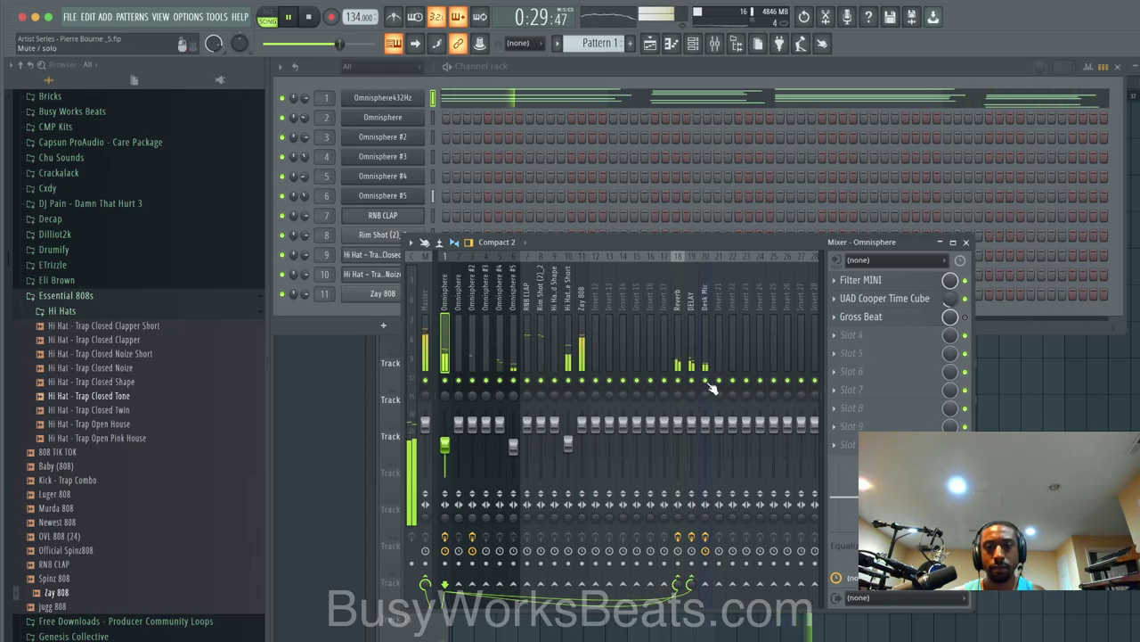
Step: Add Fruity soft clipper to the first effect slot of the Master track and close its window
left_click(426, 336)
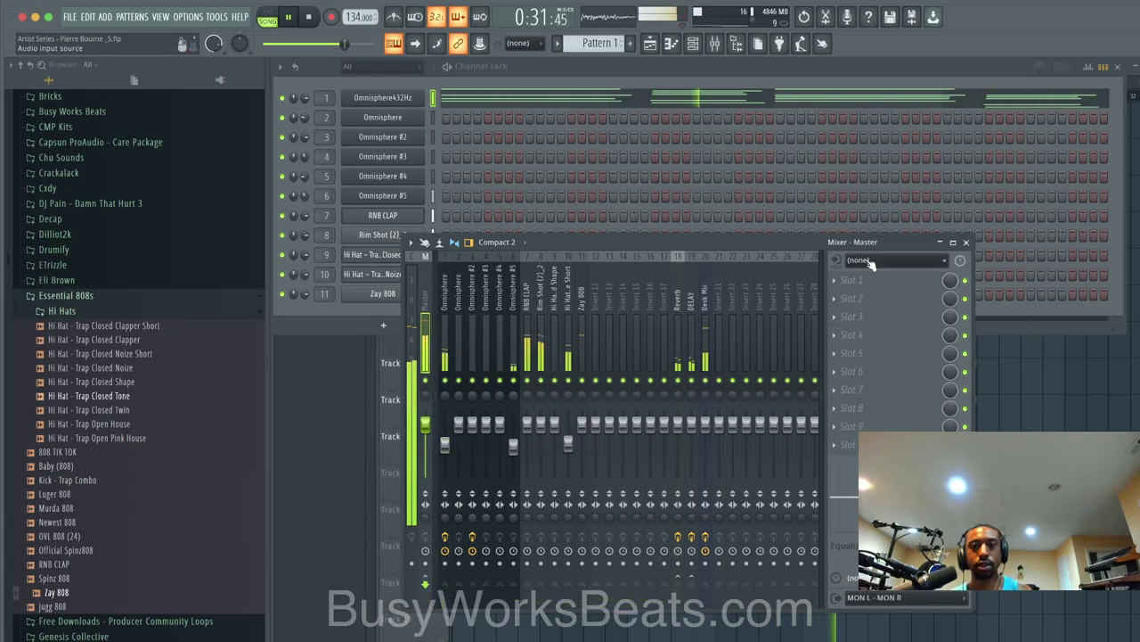
left_click(838, 280)
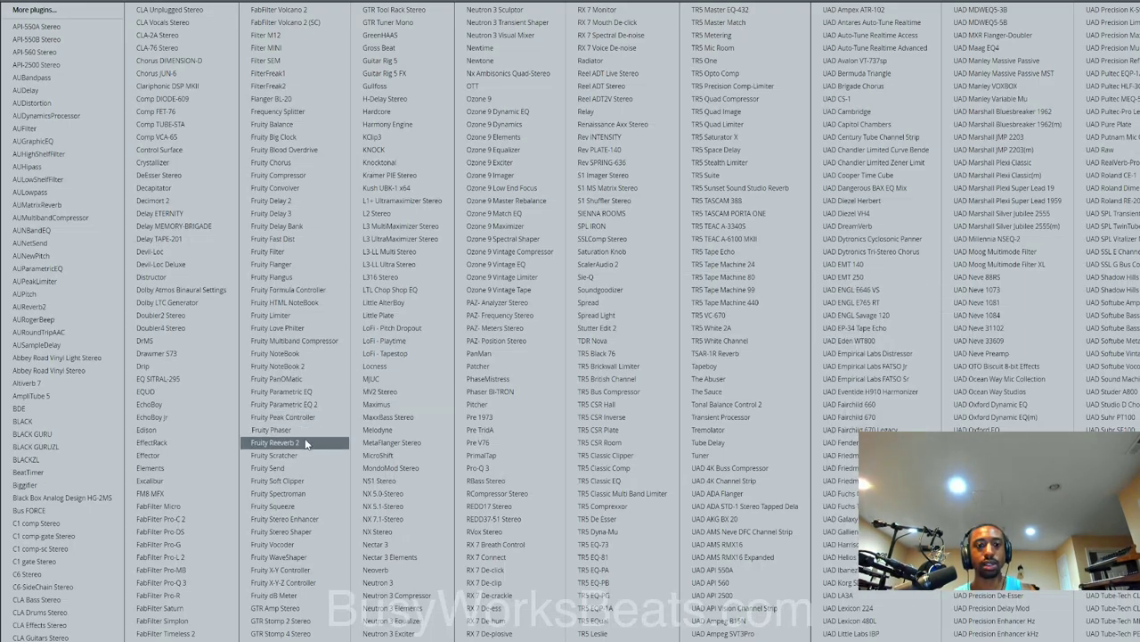
left_click(299, 479)
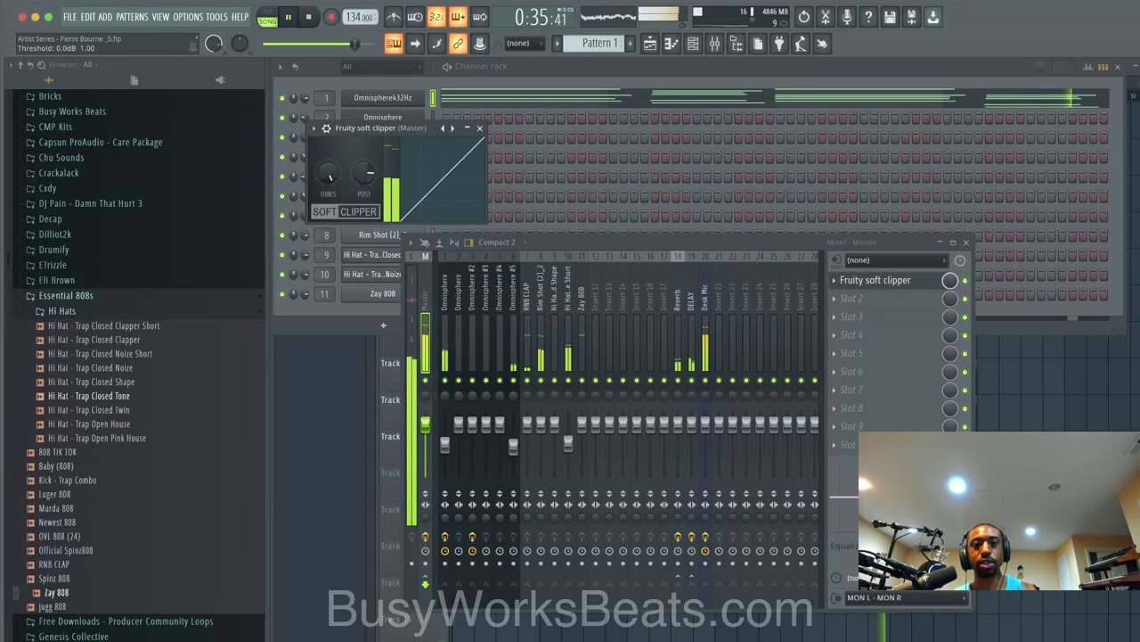
left_click(480, 128)
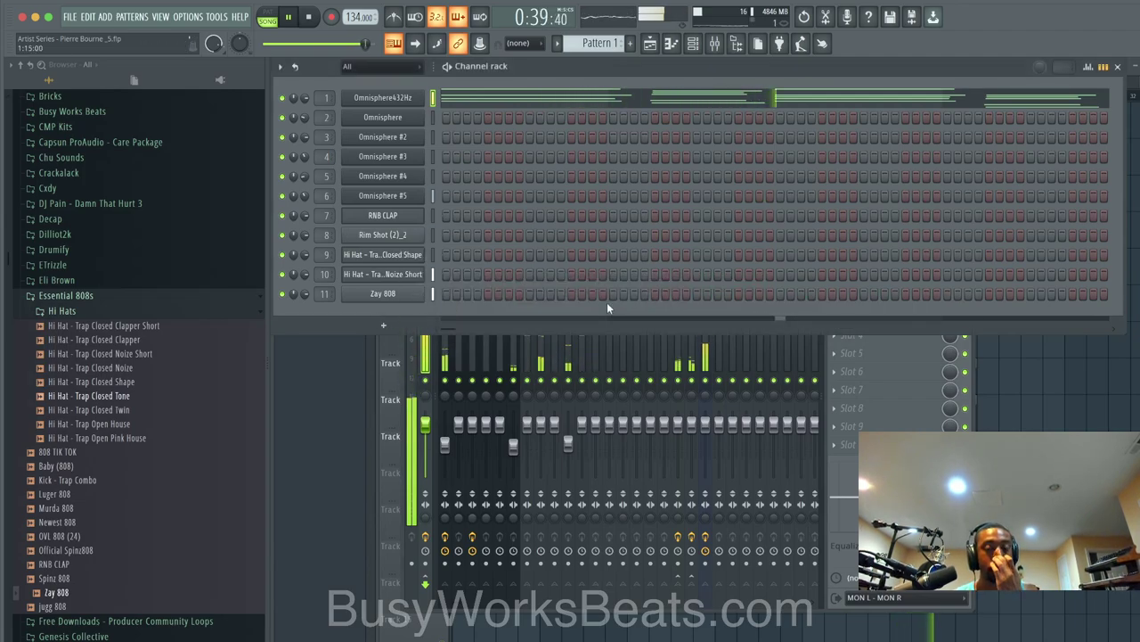
Step: Add TR5 Saturator X to the Zay 808 track with Mstr +6dB mode and 8.3 dB gain, then close its window
left_click(587, 340)
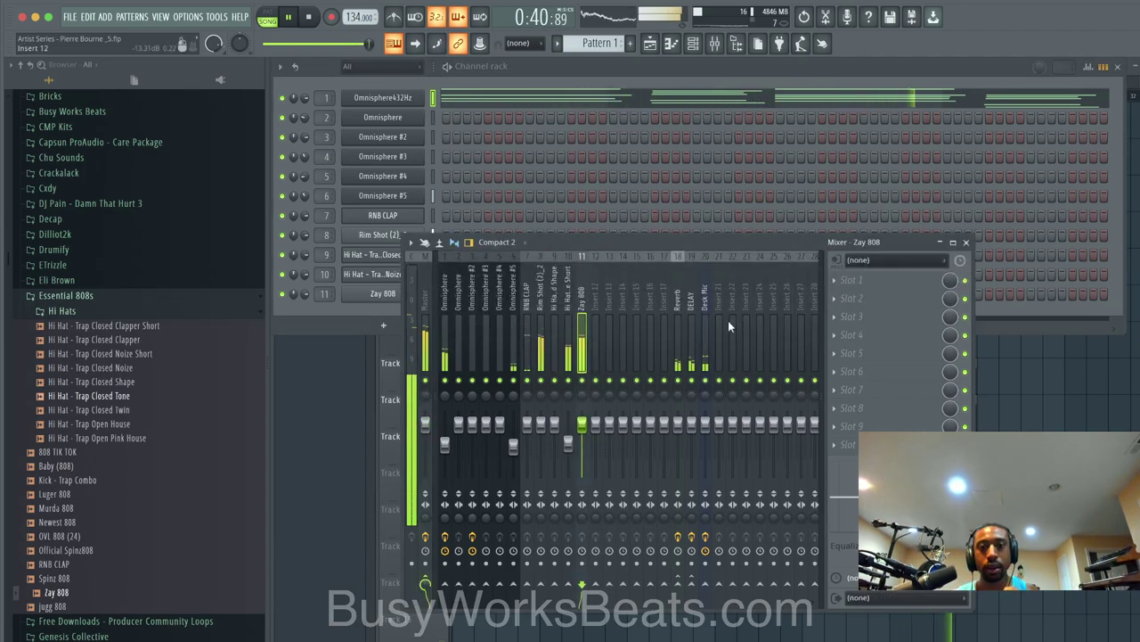
left_click(841, 284)
left_click(747, 136)
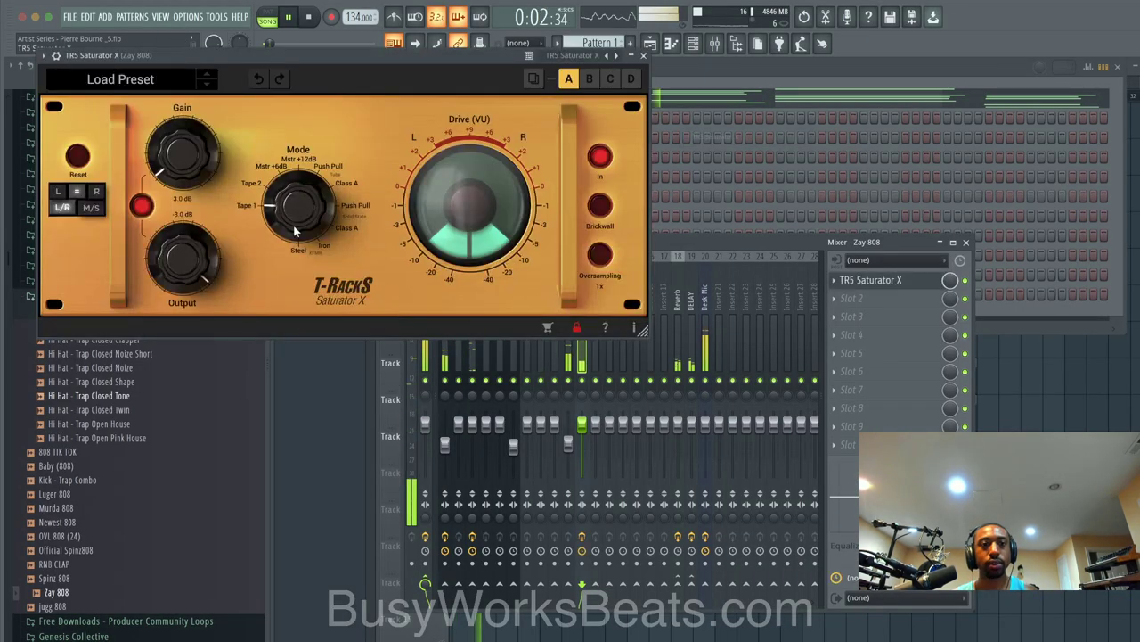
mouse_move(184, 153)
left_mouse_down()
mouse_move(188, 134)
mouse_move(195, 165)
left_mouse_up()
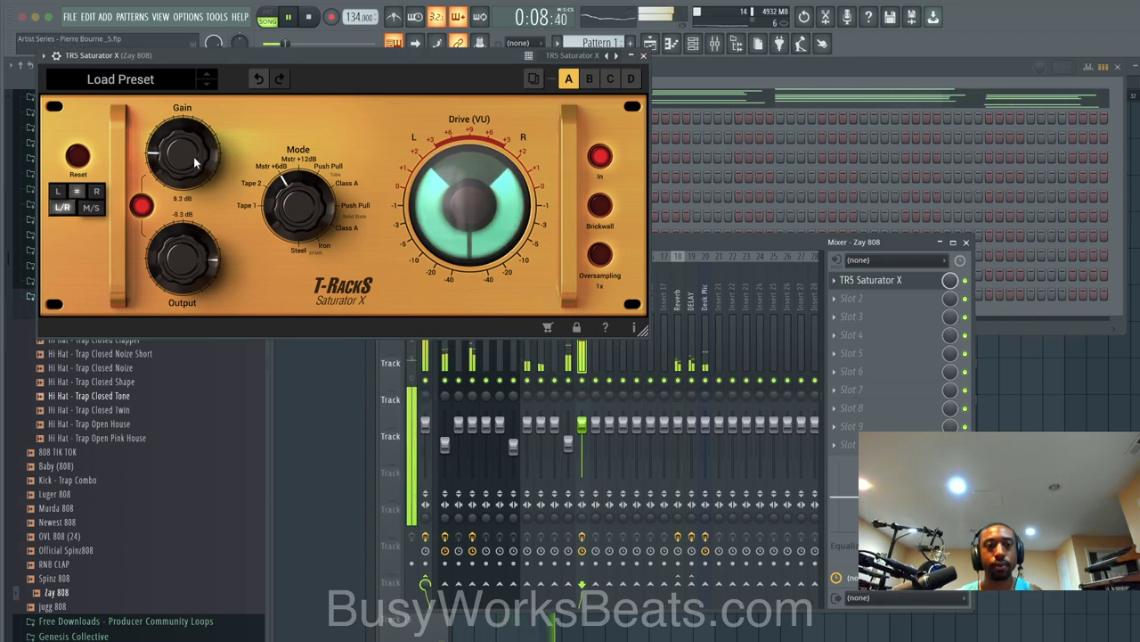
left_click(643, 55)
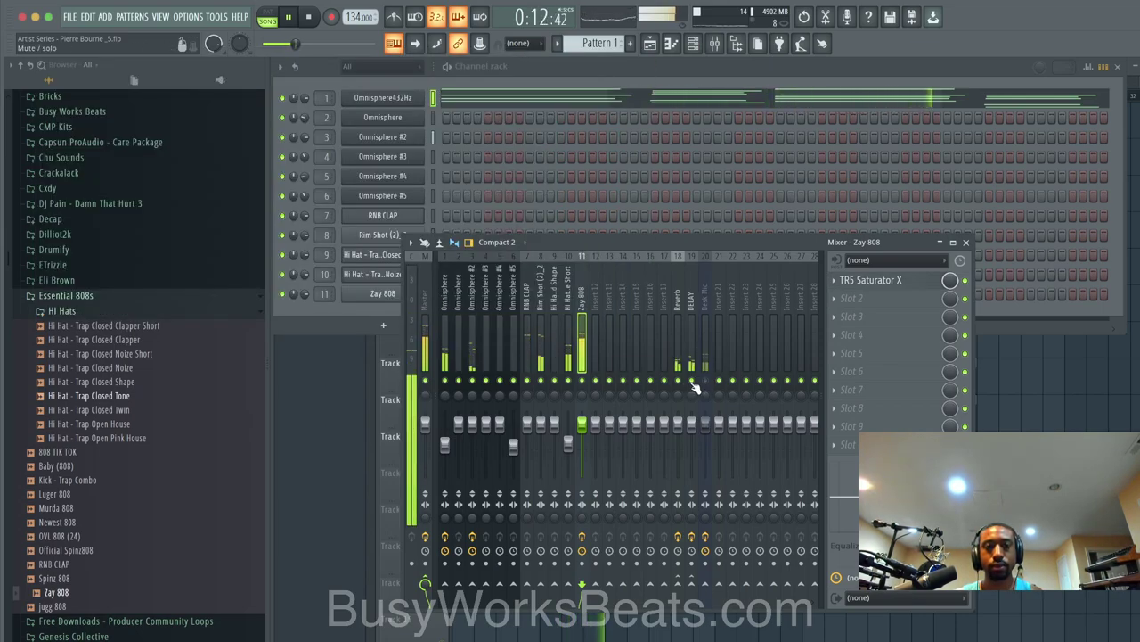
Step: Add UAD Thermionic Culture Vulture to the Master track ahead of Fruity soft clipper
left_click(429, 284)
left_click(882, 298)
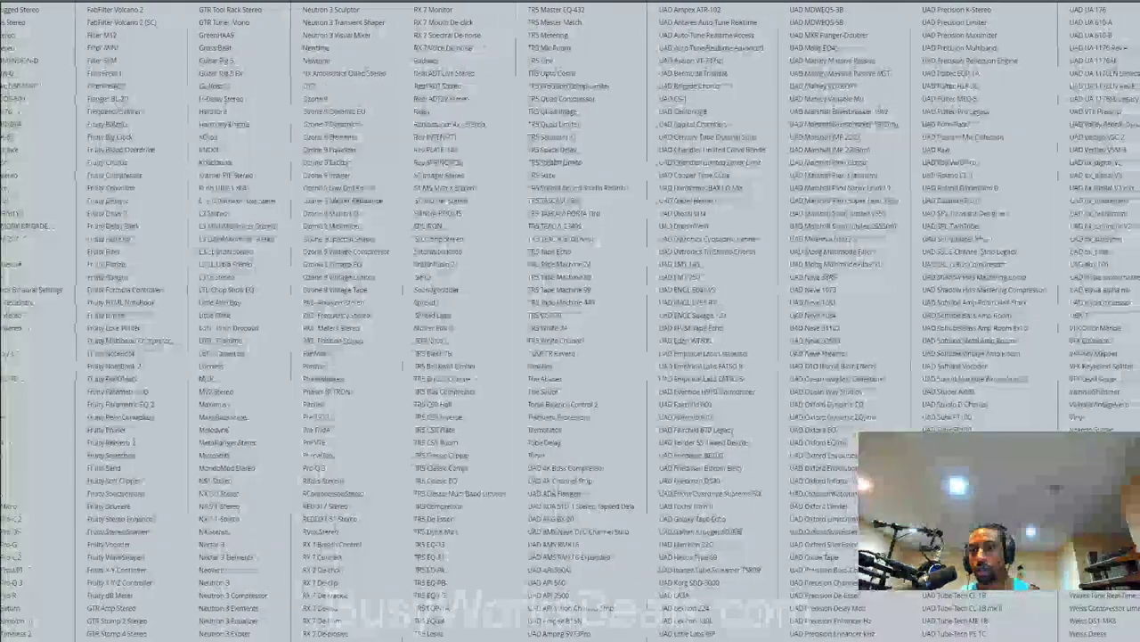
left_click(967, 532)
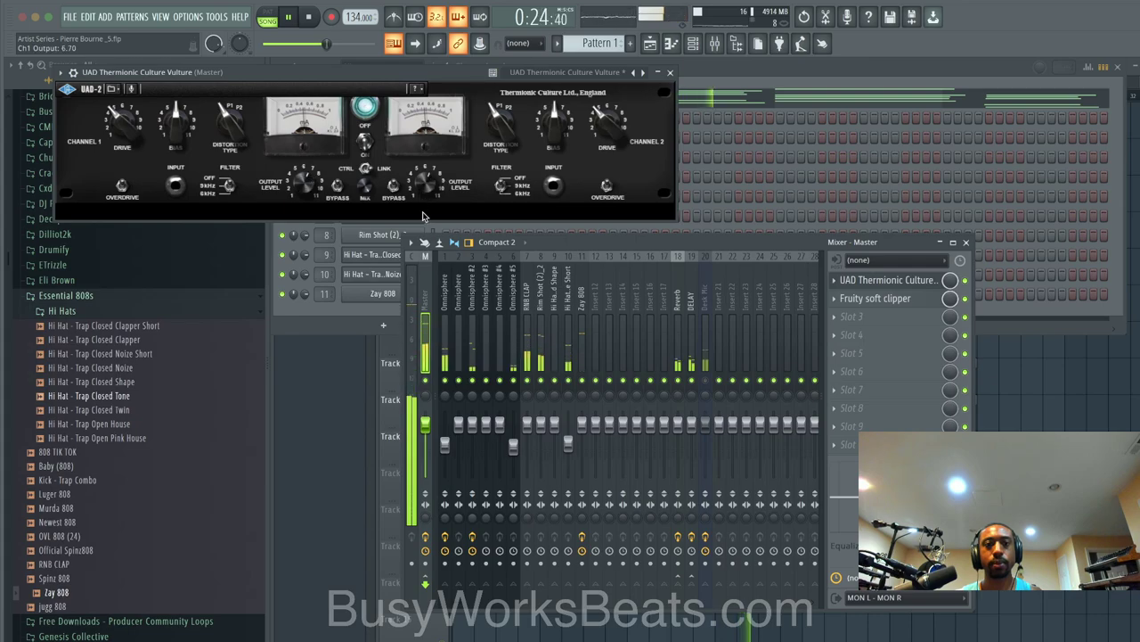
Step: Set the Culture Vulture's drive to 7.15 and output level to 5.40, and adjust its mix
left_click_drag(607, 126, 573, 129)
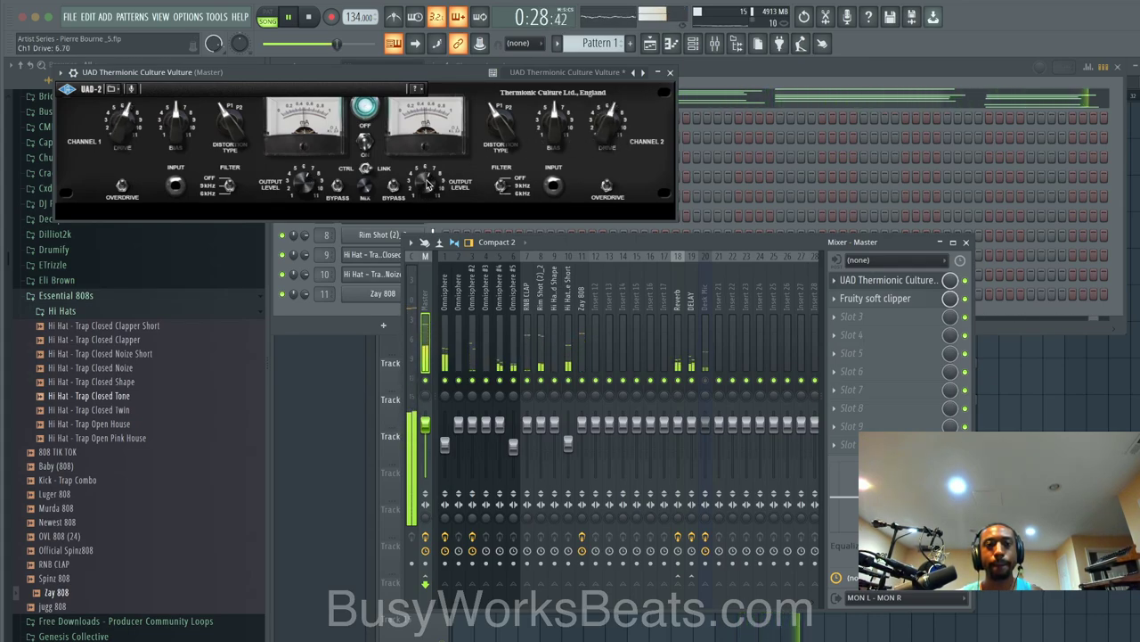
left_click_drag(427, 185, 427, 190)
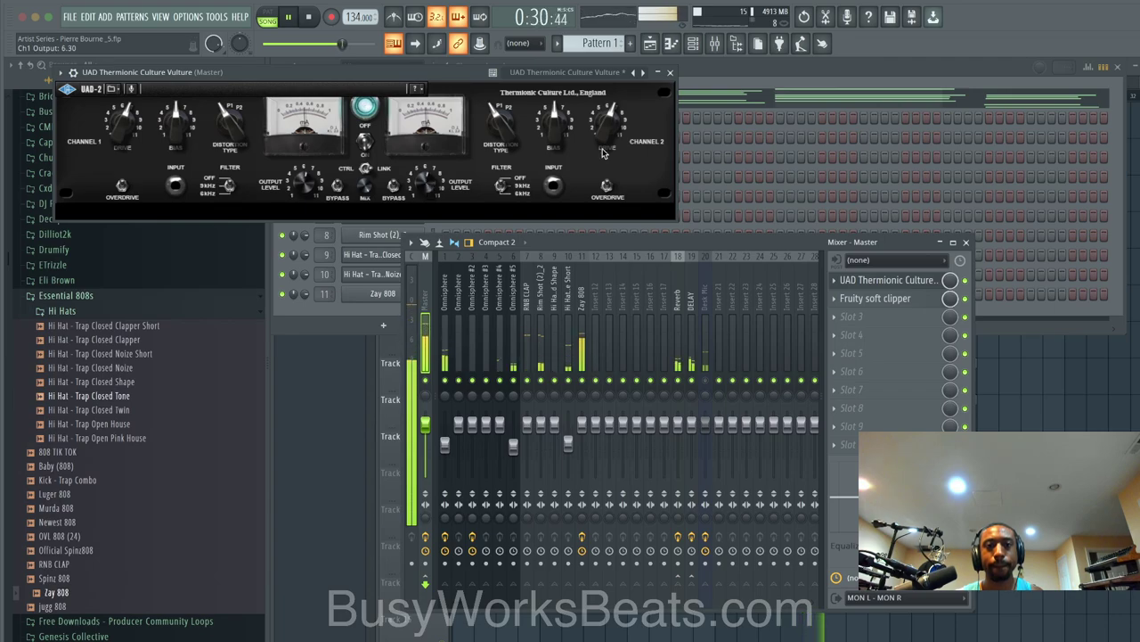
left_click_drag(603, 154, 604, 142)
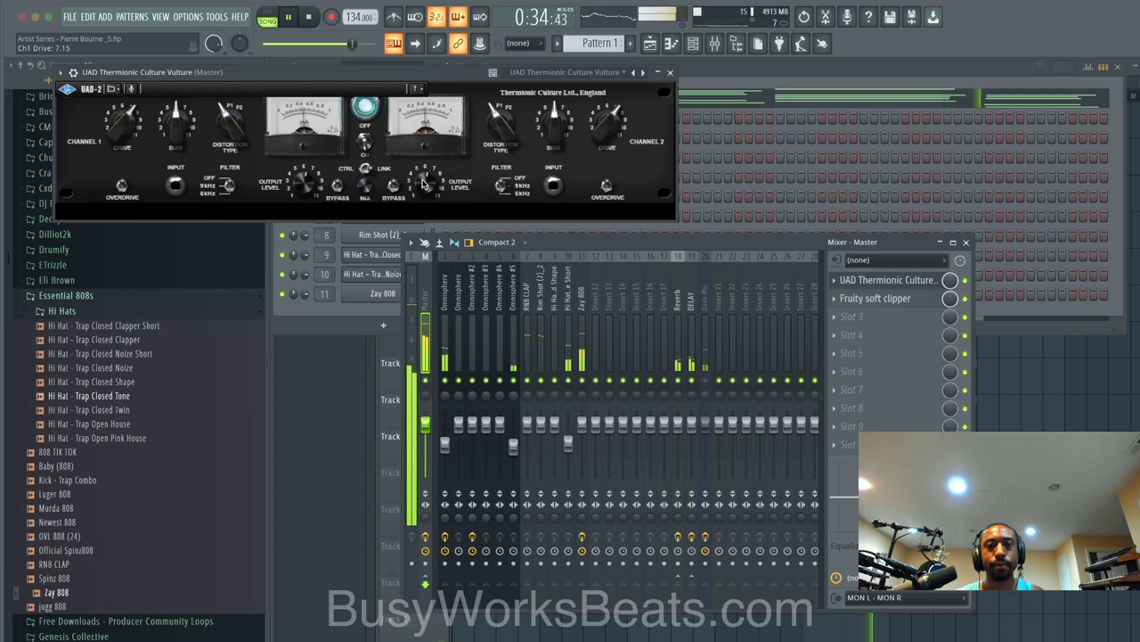
left_click_drag(425, 183, 425, 189)
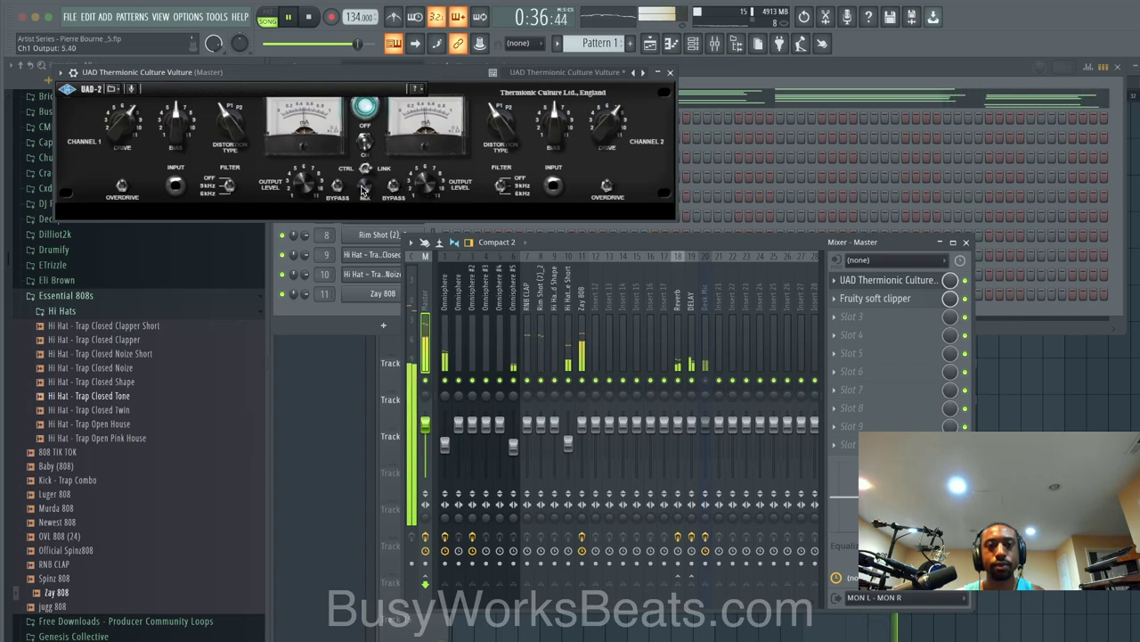
left_click_drag(363, 211, 363, 250)
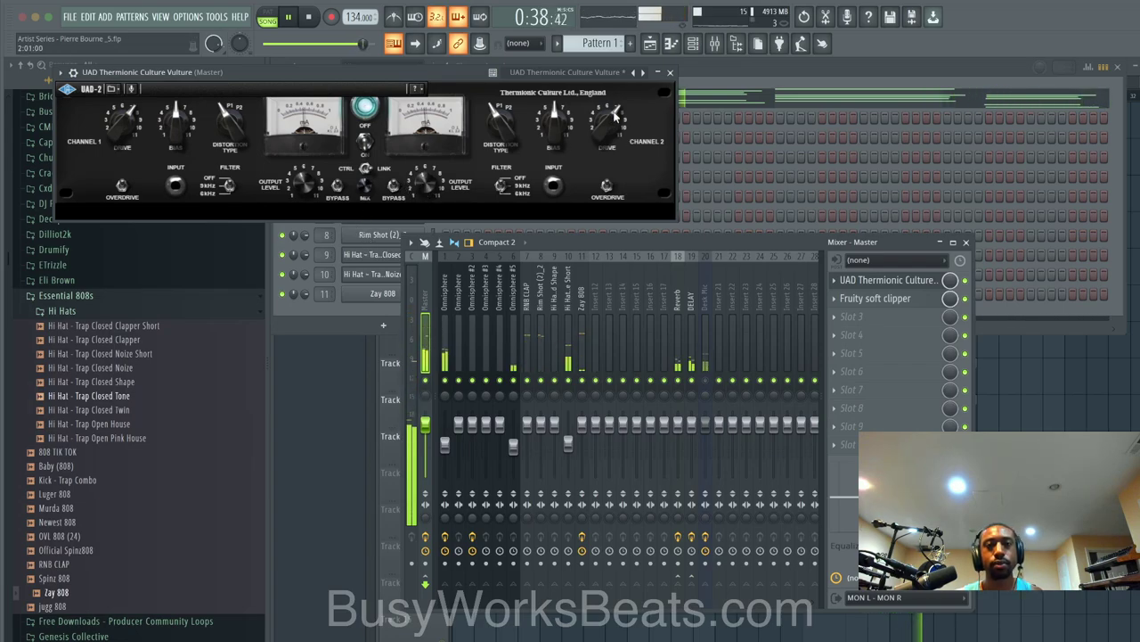
Step: Set the arpeggiator octave range of the Omnisphere432Hz channel to 2 OCT and close the plugin windows
left_click(670, 73)
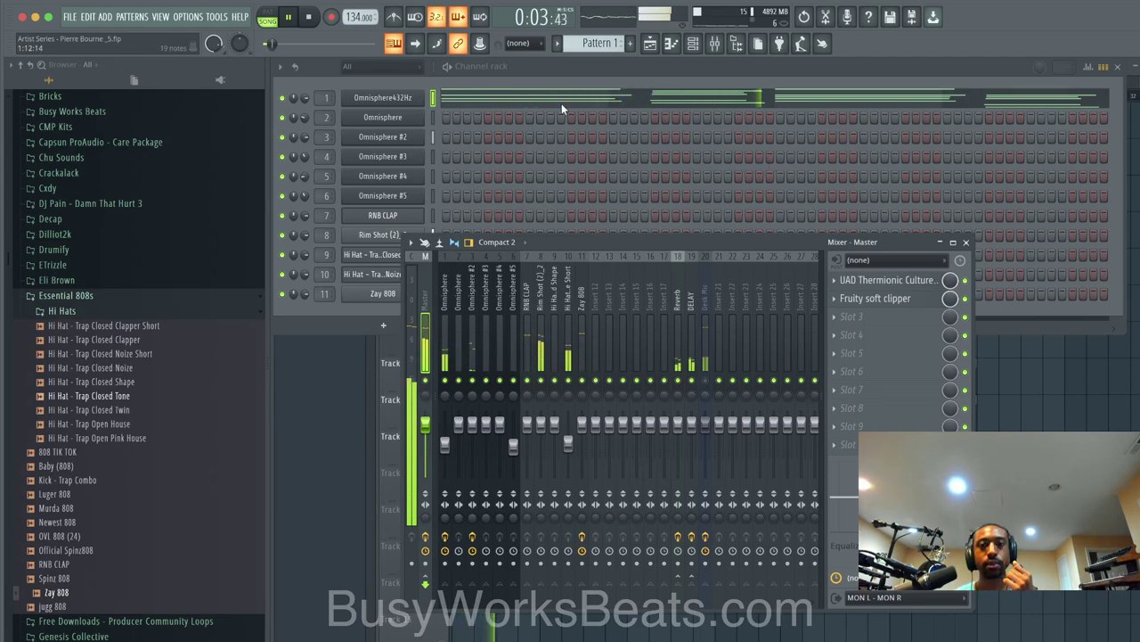
left_click(389, 101)
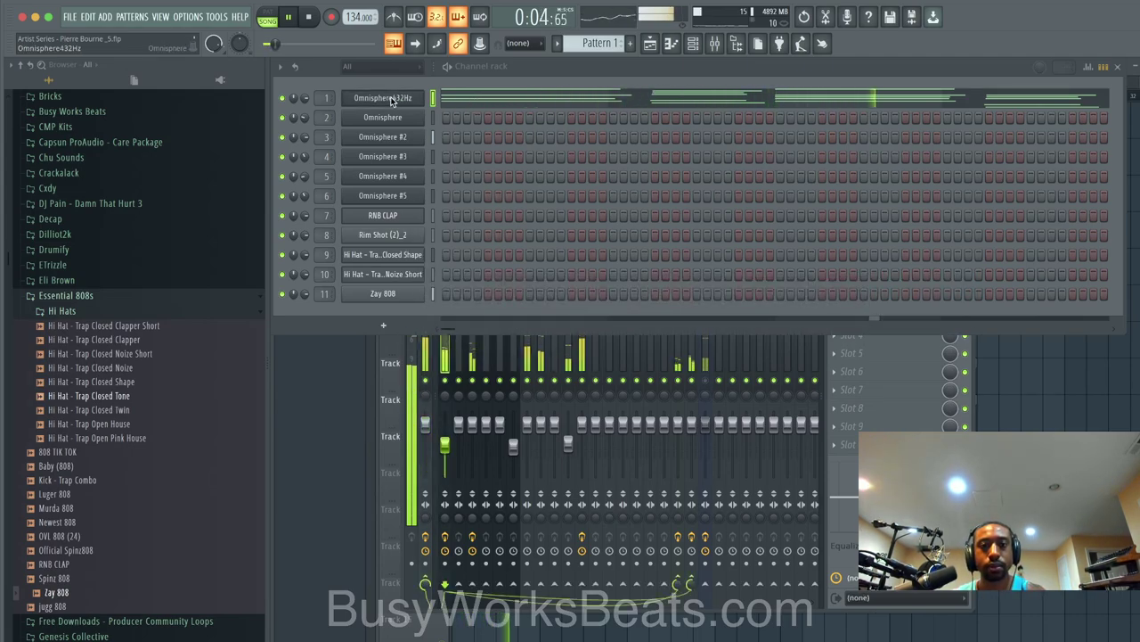
left_click(389, 99)
left_click(817, 267)
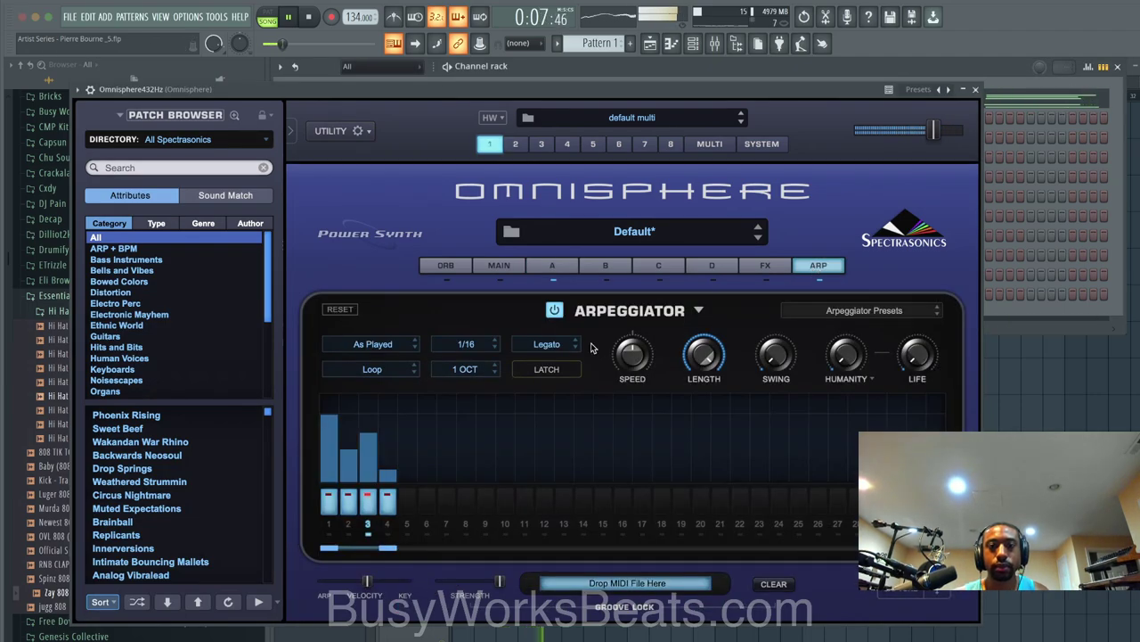
left_click(490, 369)
left_click(474, 383)
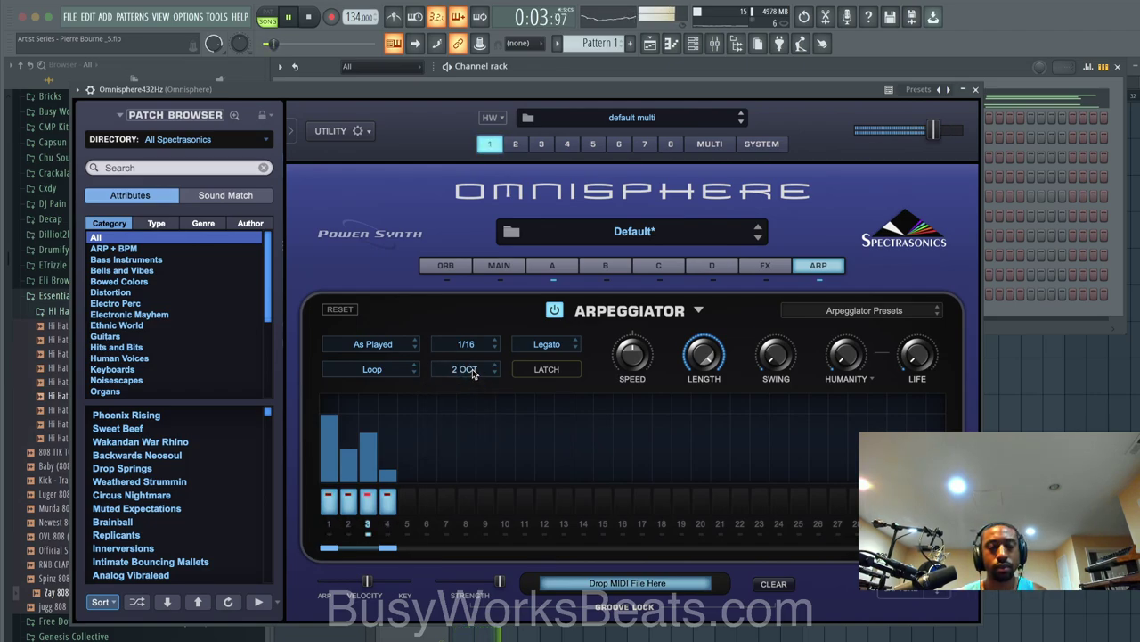
left_click(977, 91)
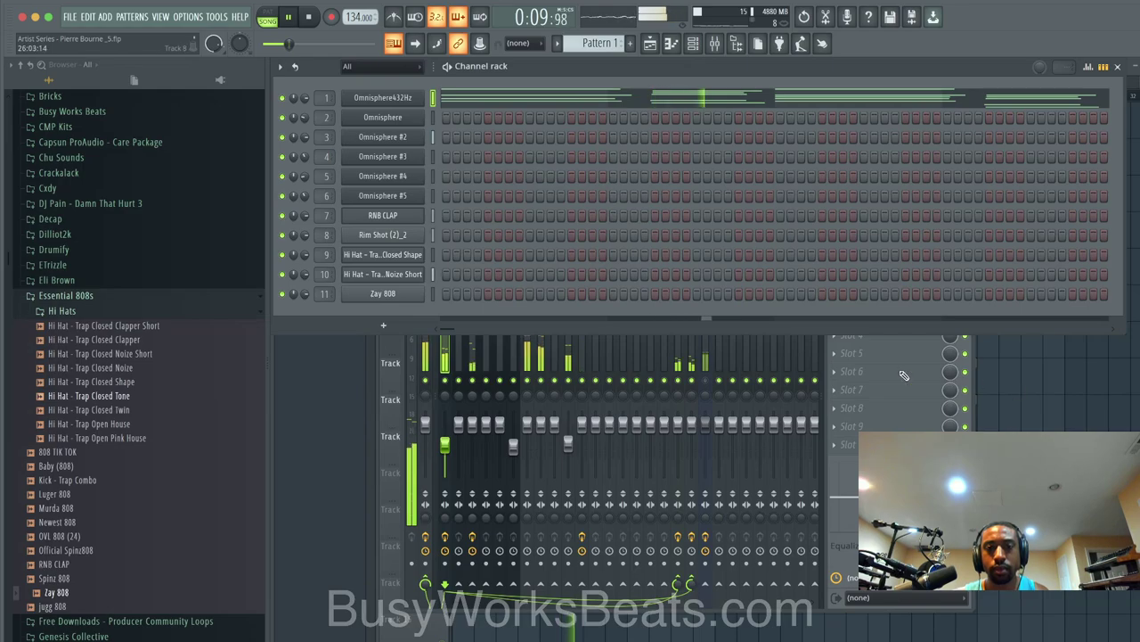
Step: Add Ozone 9 Dynamic EQ to the first Omnisphere mixer track and pull band 3 down about 3.6 dB at about 159 Hz
left_click(860, 365)
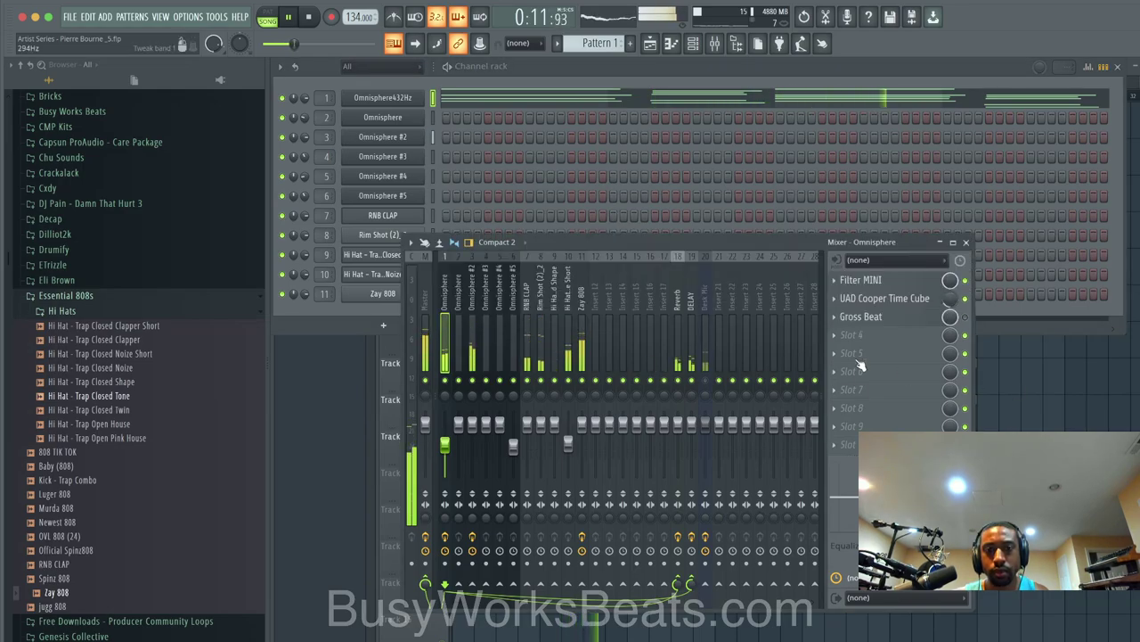
left_click(858, 358)
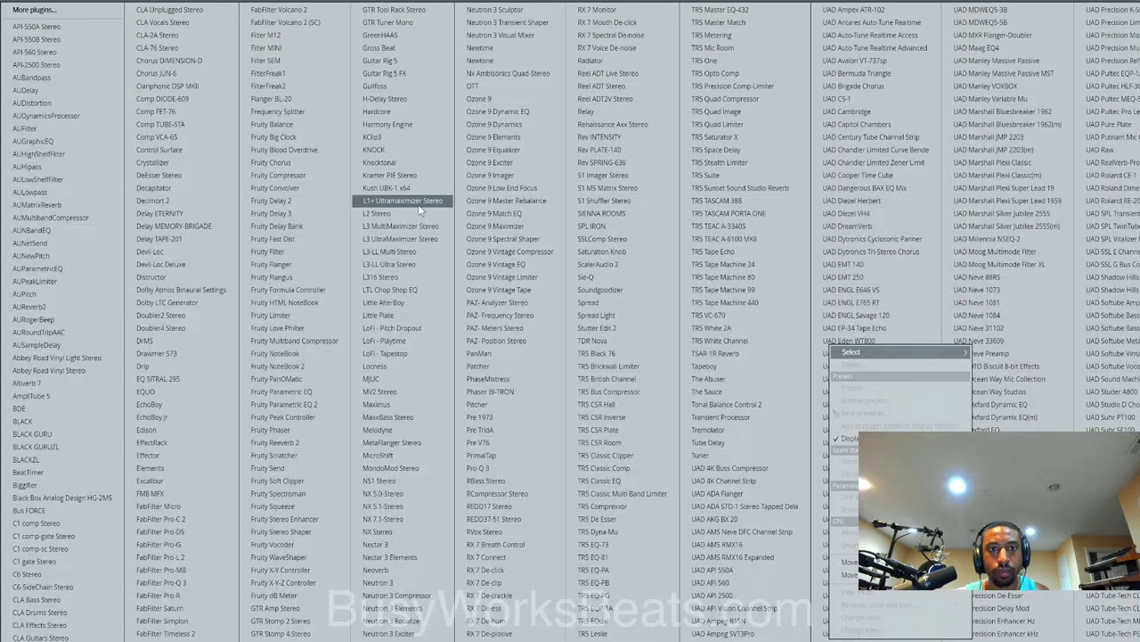
left_click(549, 116)
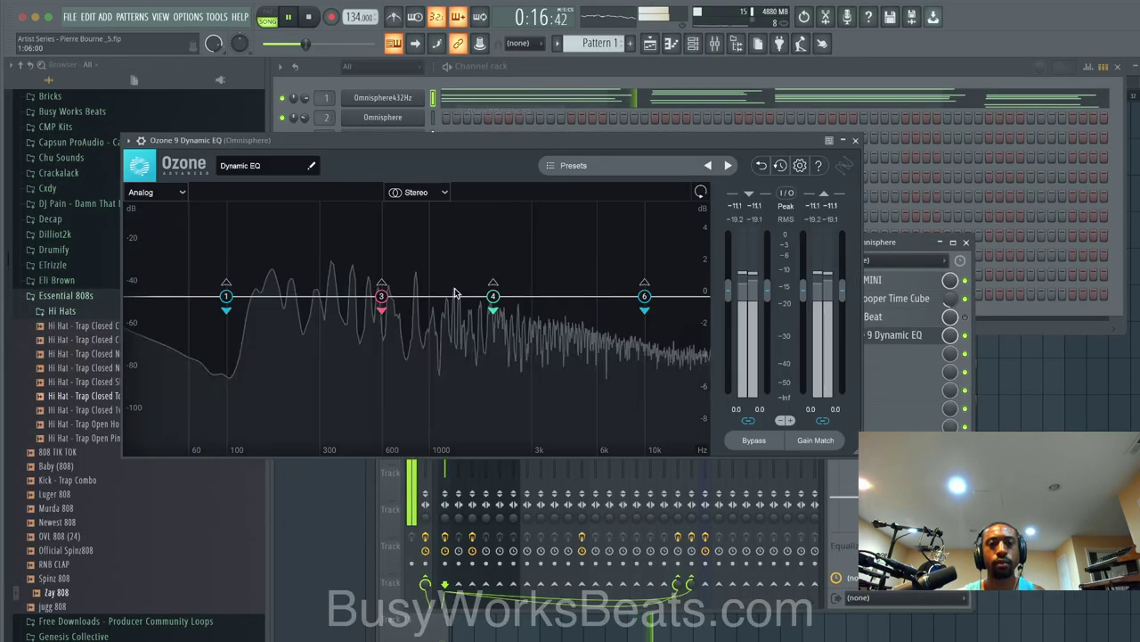
left_click_drag(382, 298, 263, 356)
scroll(262, 359, "down", 5)
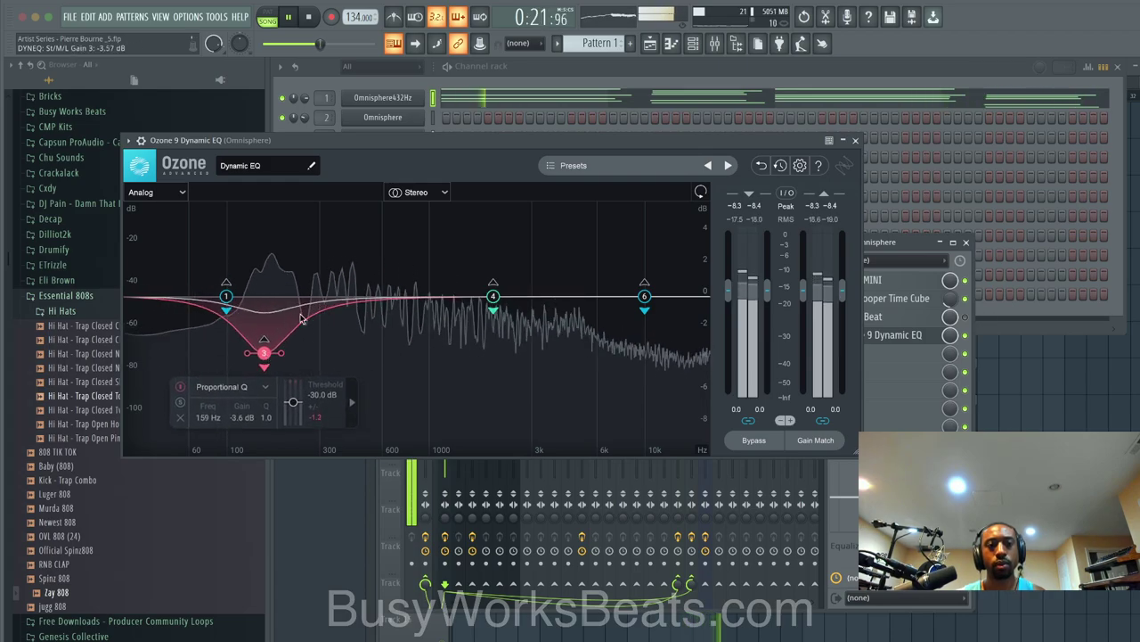
left_click(855, 140)
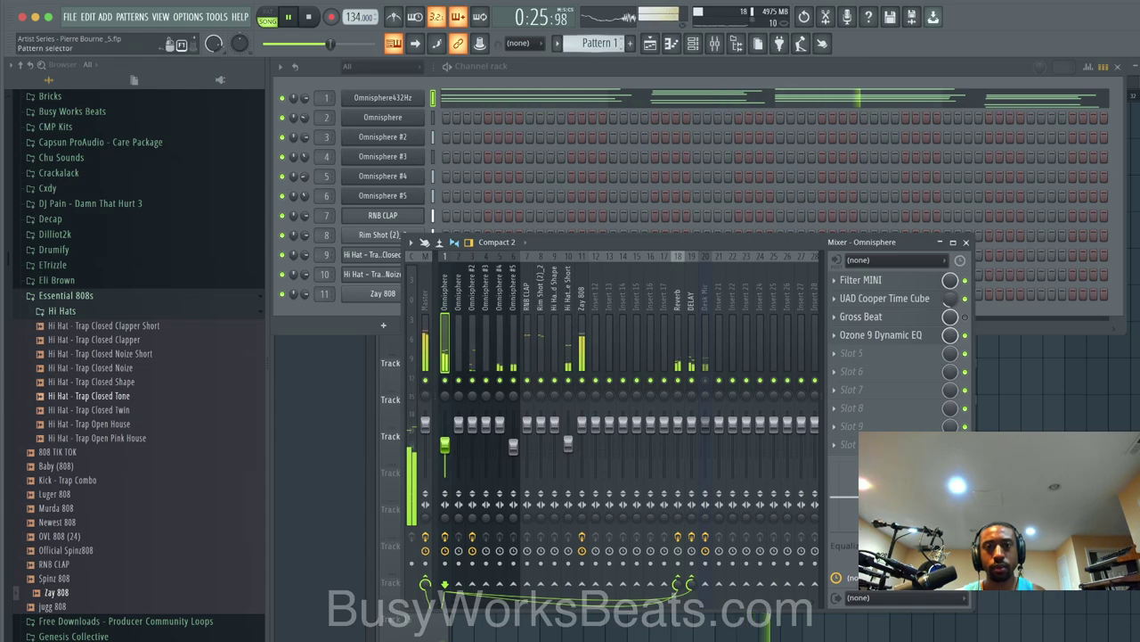
scroll(613, 43, "down", 4)
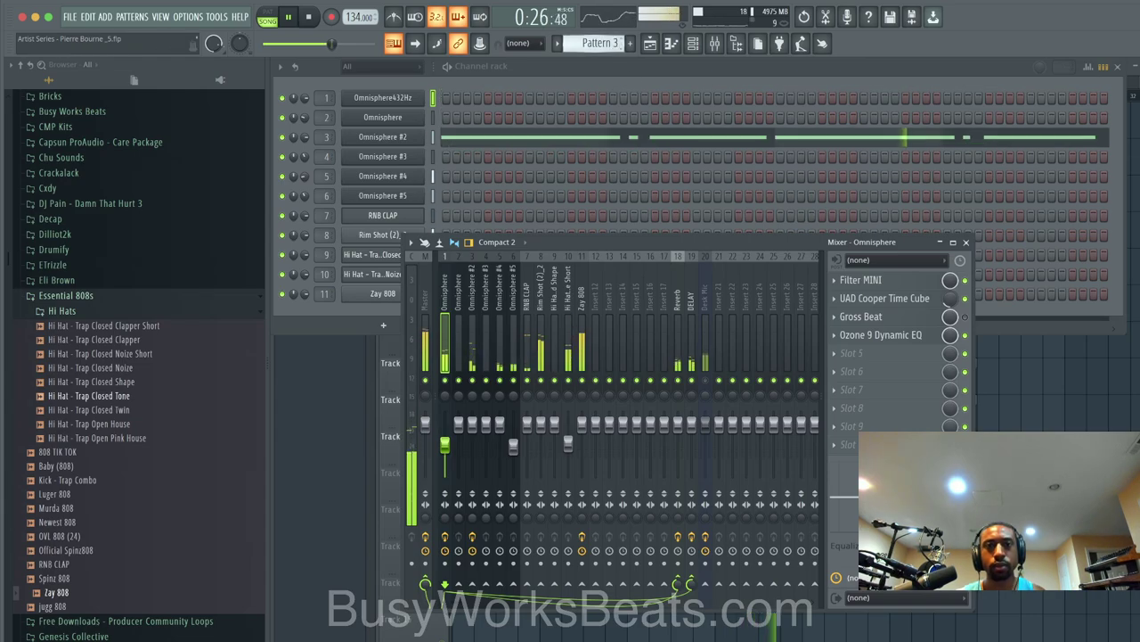
left_click(614, 61)
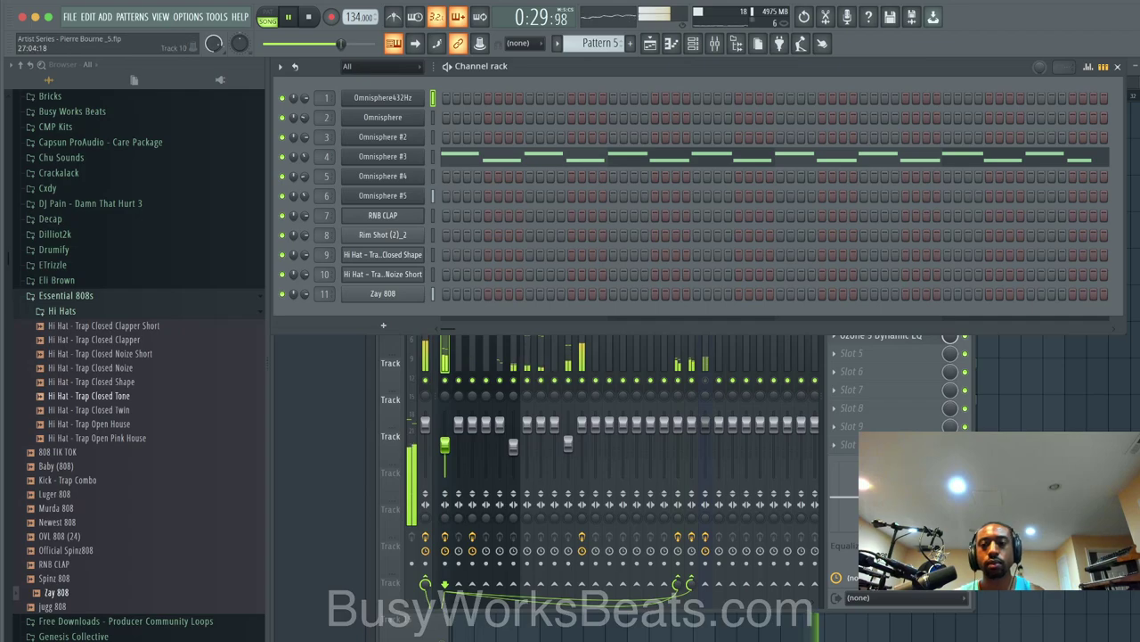
left_click(1026, 448)
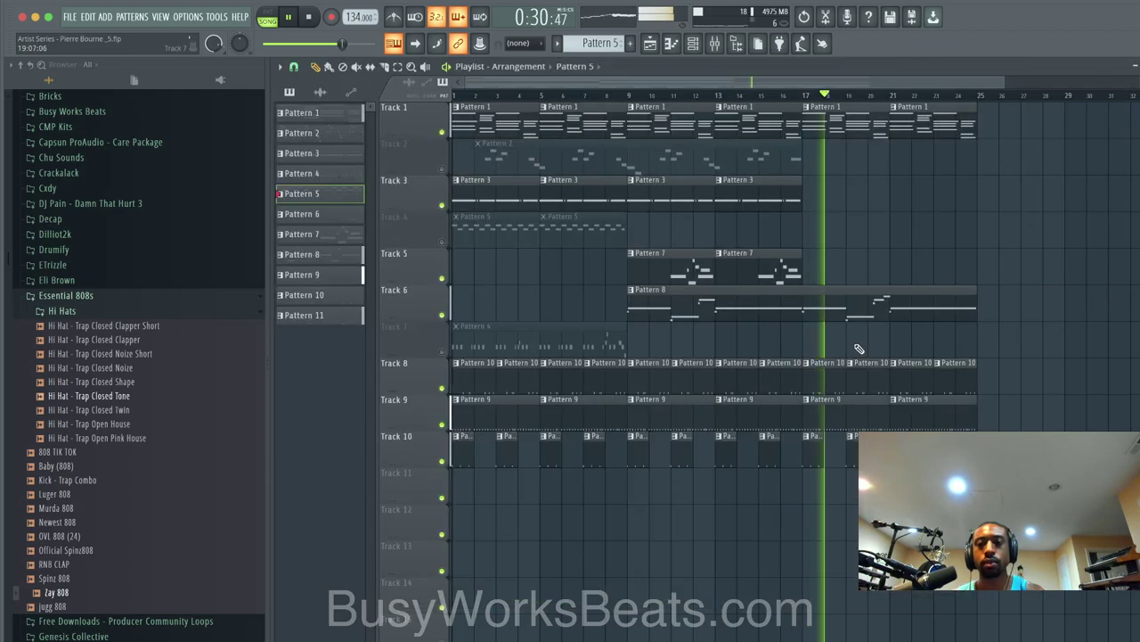
Step: Unmute and re-mute the Desk Mic mixer track to compare the sound while the song plays
left_click(716, 44)
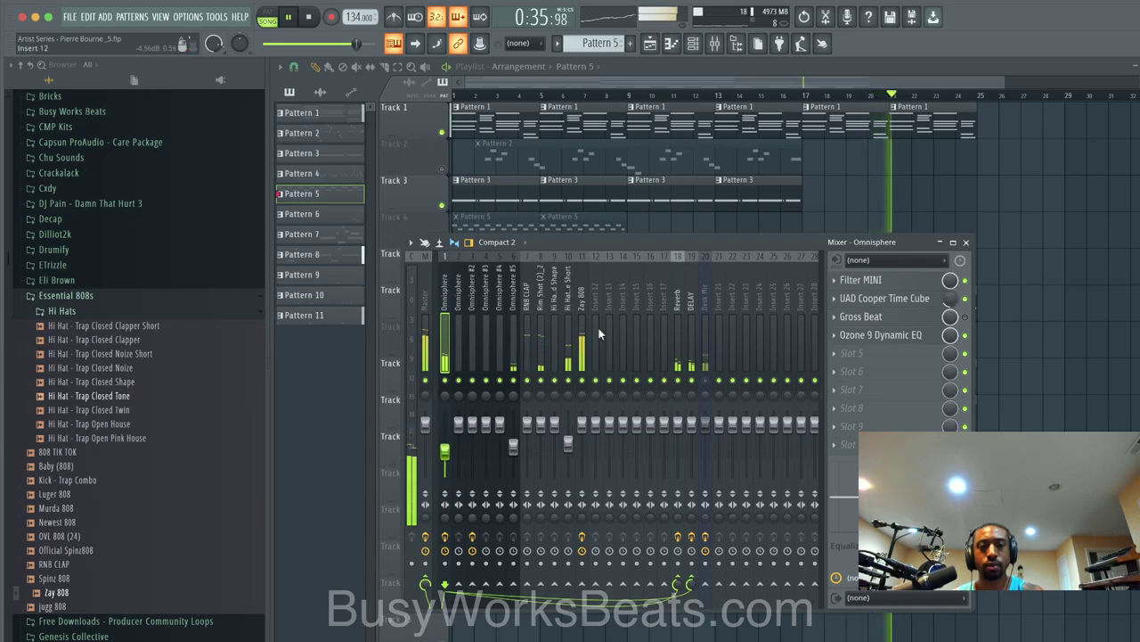
left_click(706, 381)
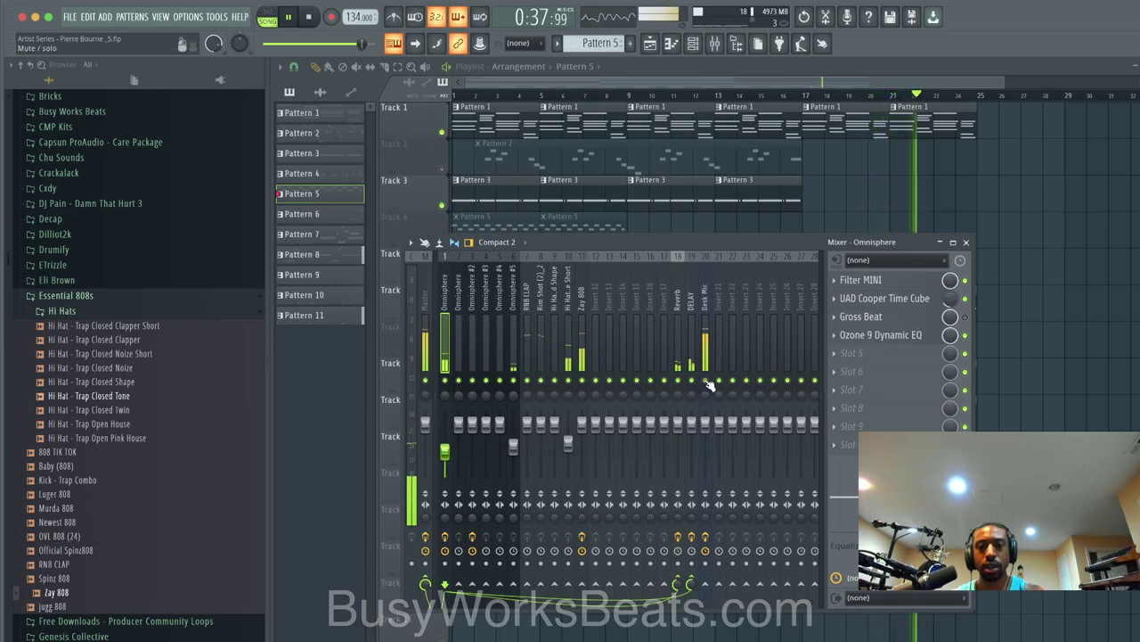
left_click(704, 381)
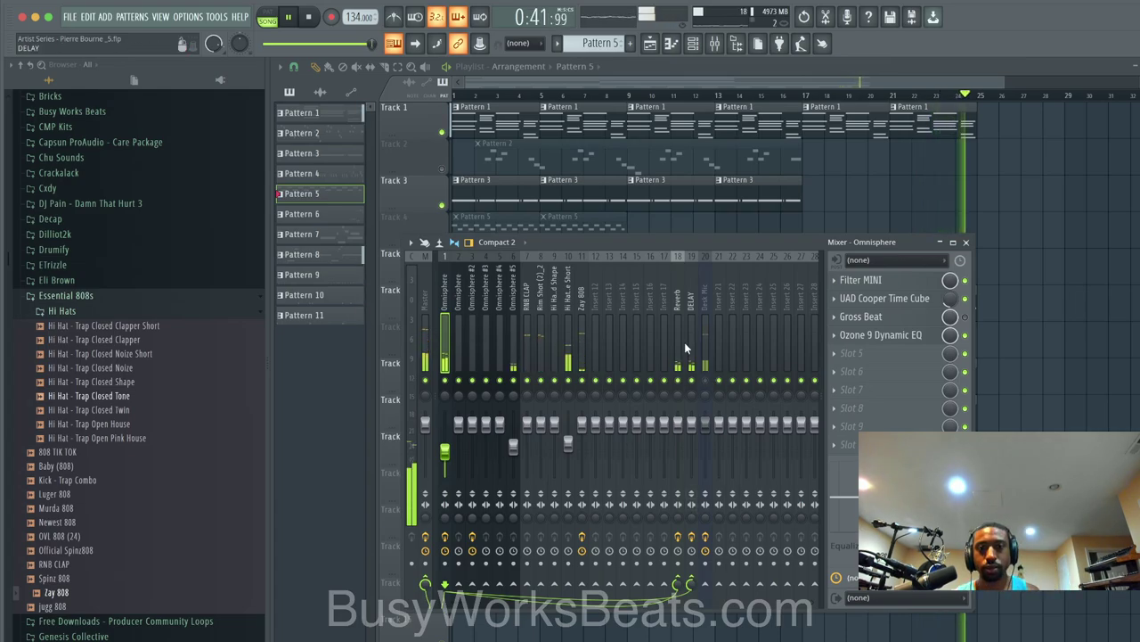
Step: Check the Fruity Delay 3 settings on the DELAY mixer track
left_click(691, 348)
left_click(862, 279)
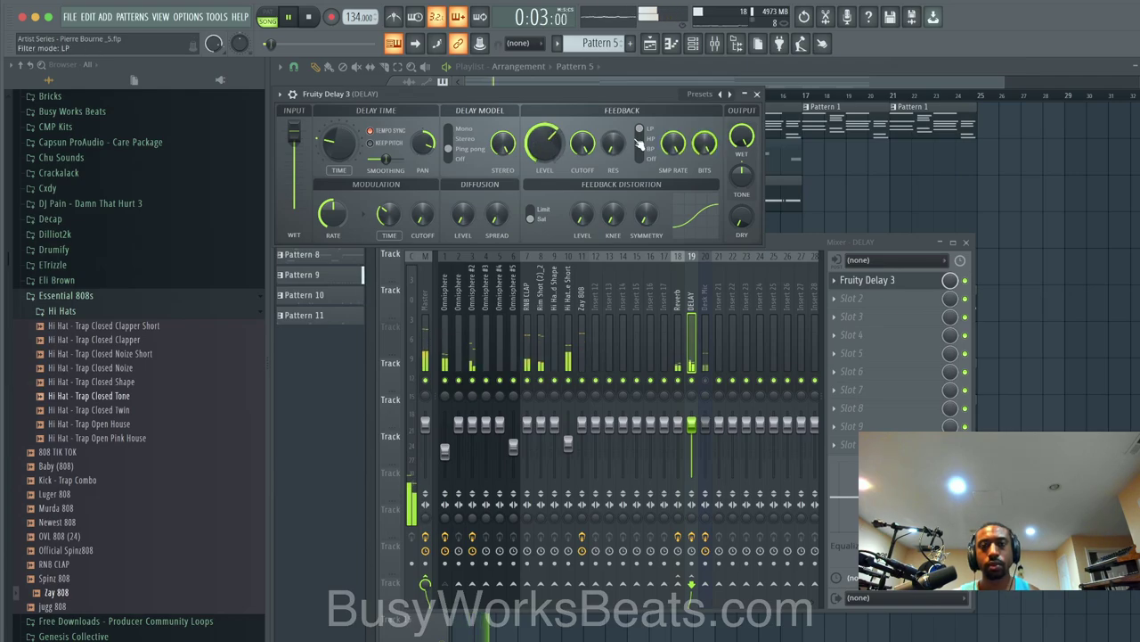
left_click(756, 94)
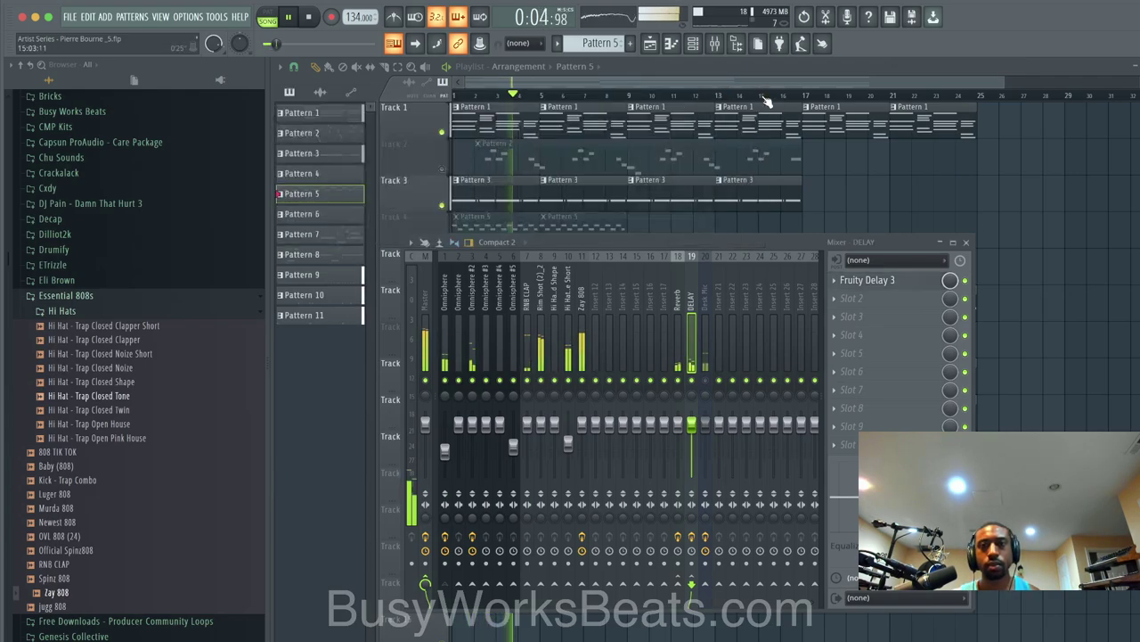
Step: Set ValhallaVintageVerb on the Reverb mixer track to a decay of 9.17 s and a low cut of 310 Hz
left_click(444, 323)
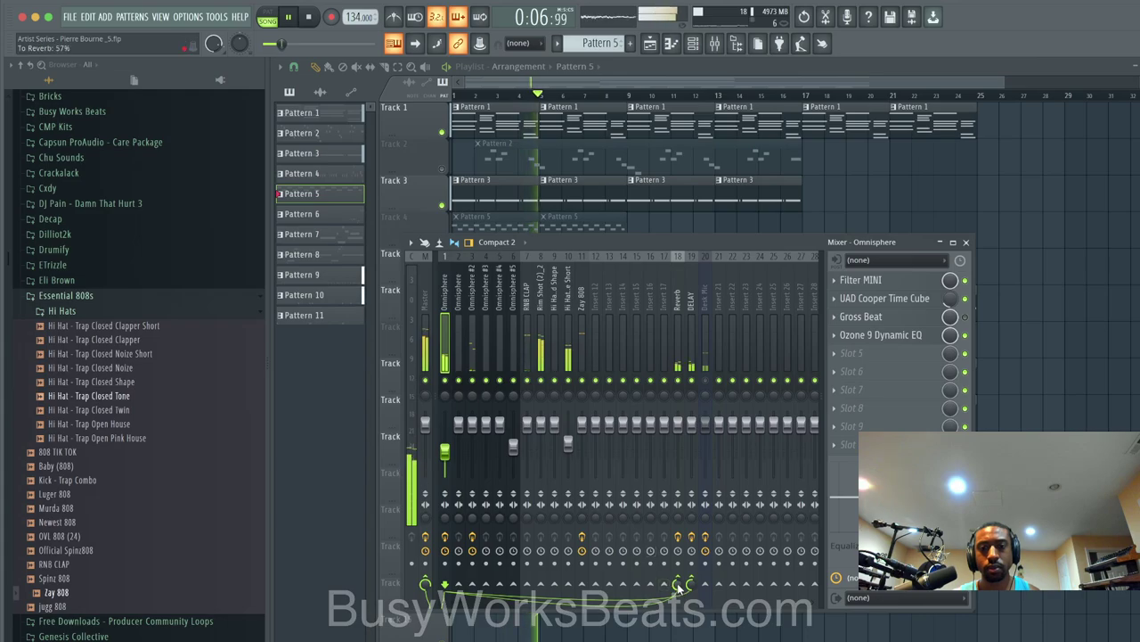
left_click(679, 361)
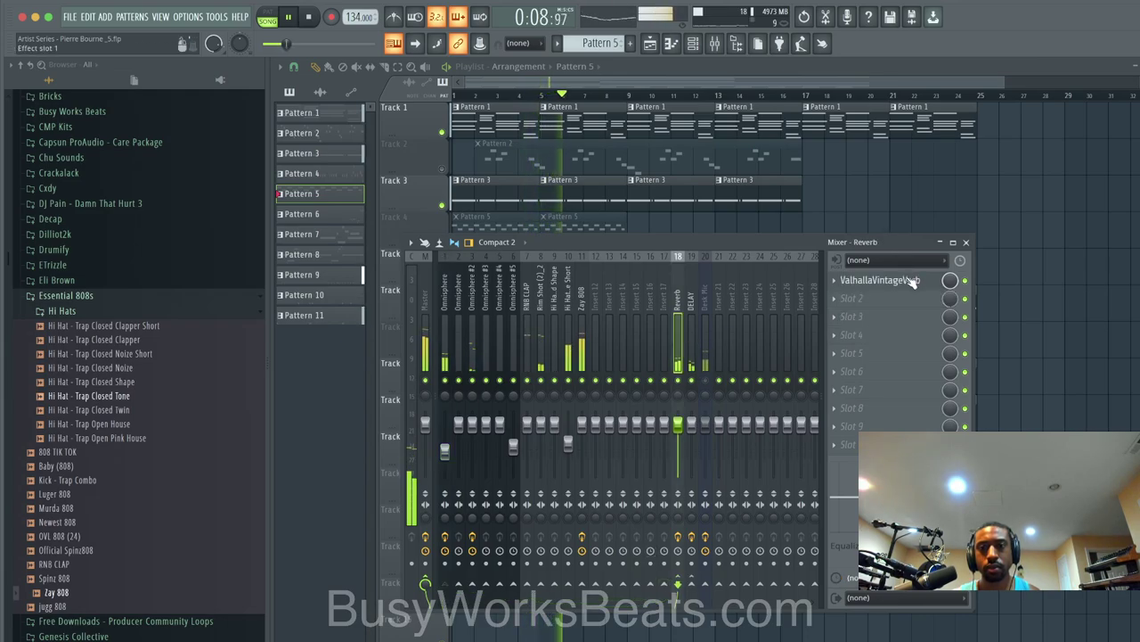
left_click(880, 280)
left_click_drag(160, 211, 160, 193)
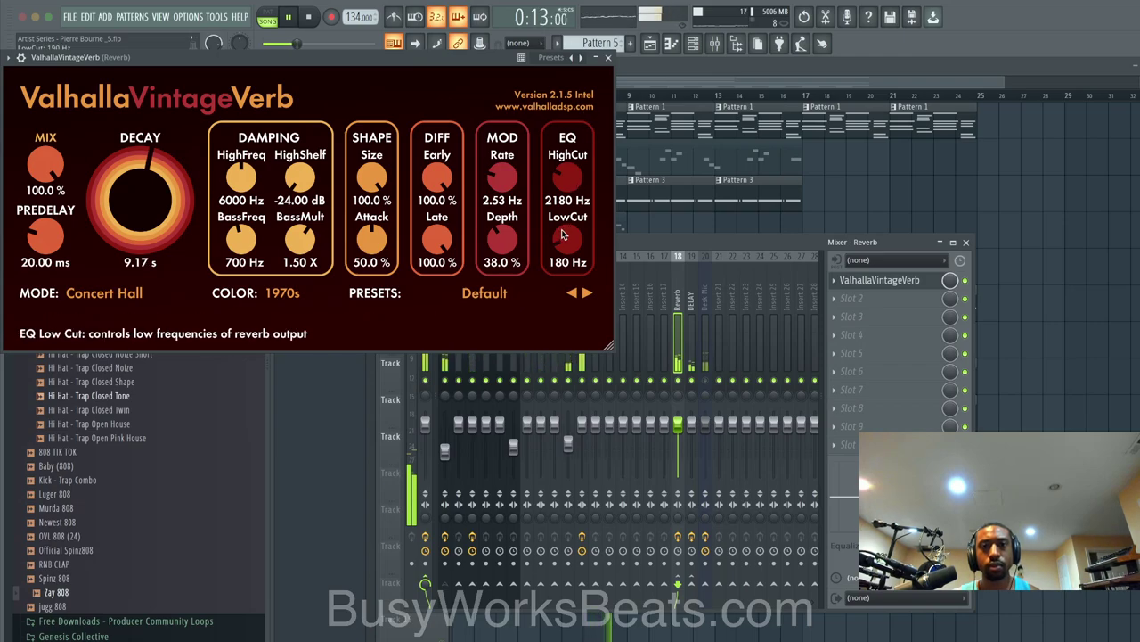
left_click_drag(564, 235, 562, 224)
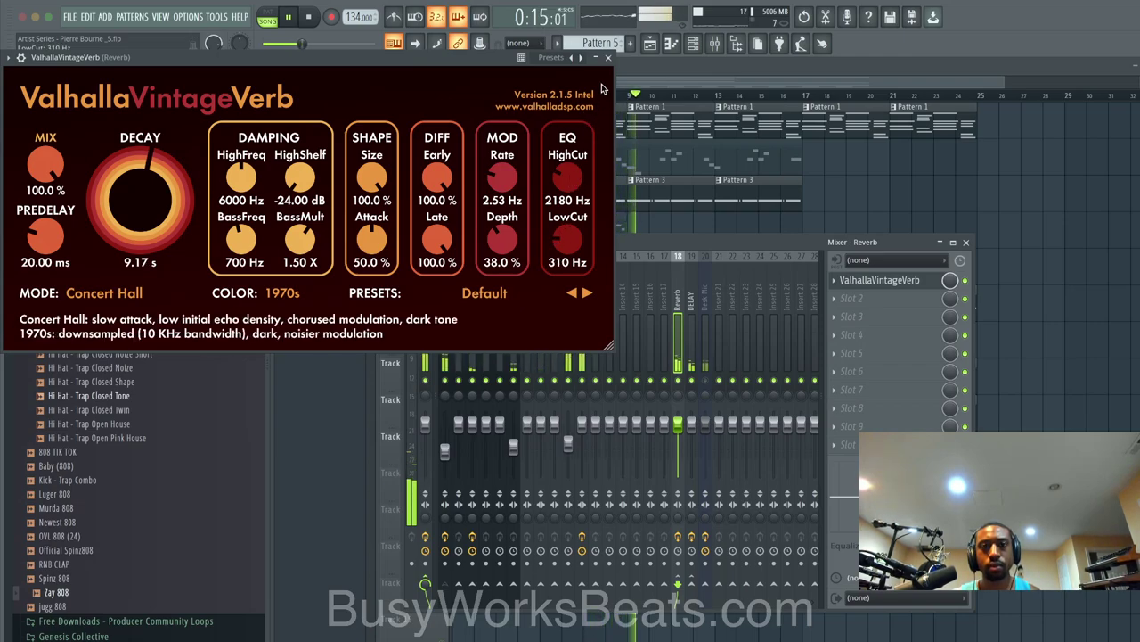
left_click(609, 58)
Step: Add Ozone 9 Dynamics after the reverb on the Reverb mixer track and set its processing mode to Mid/Side
left_click(450, 319)
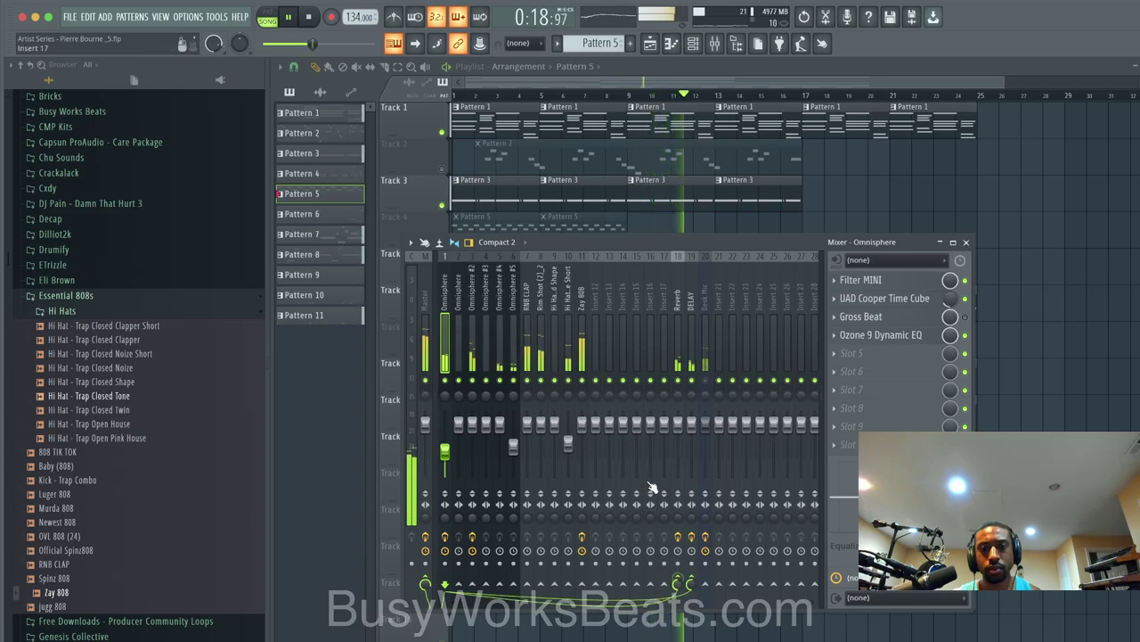
left_click(675, 332)
left_click(890, 302)
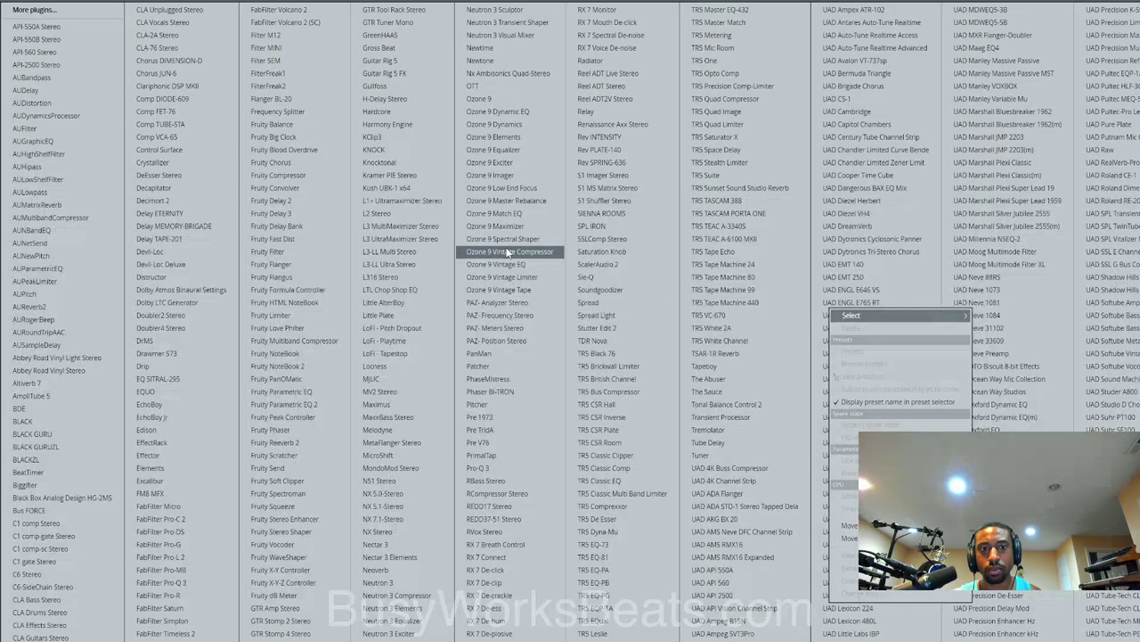
left_click(492, 123)
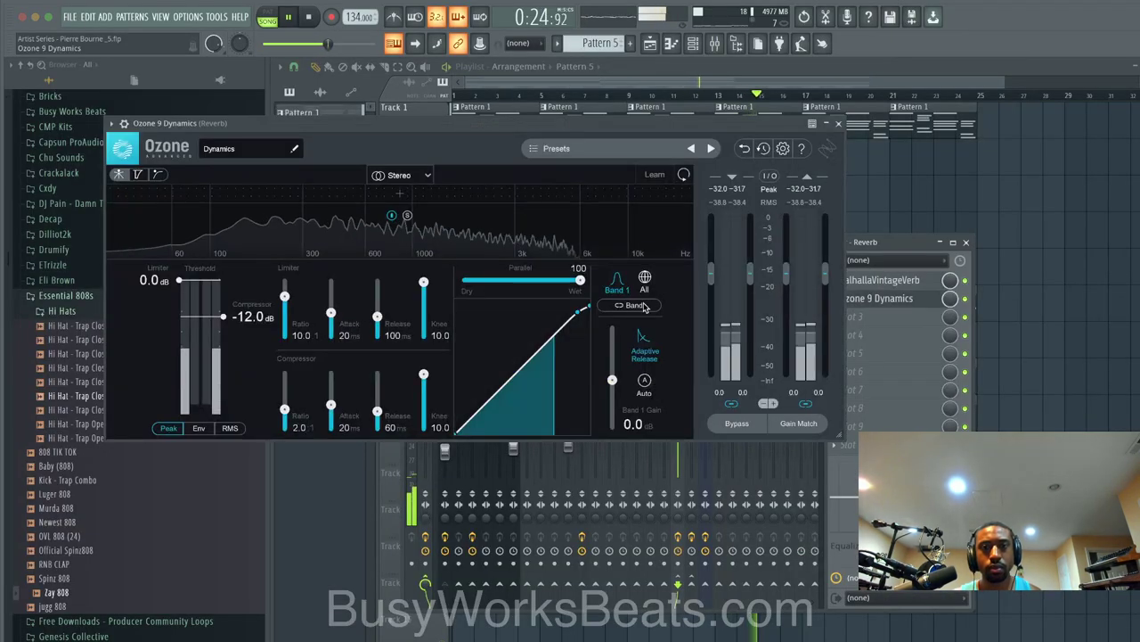
left_click(405, 175)
left_click(401, 208)
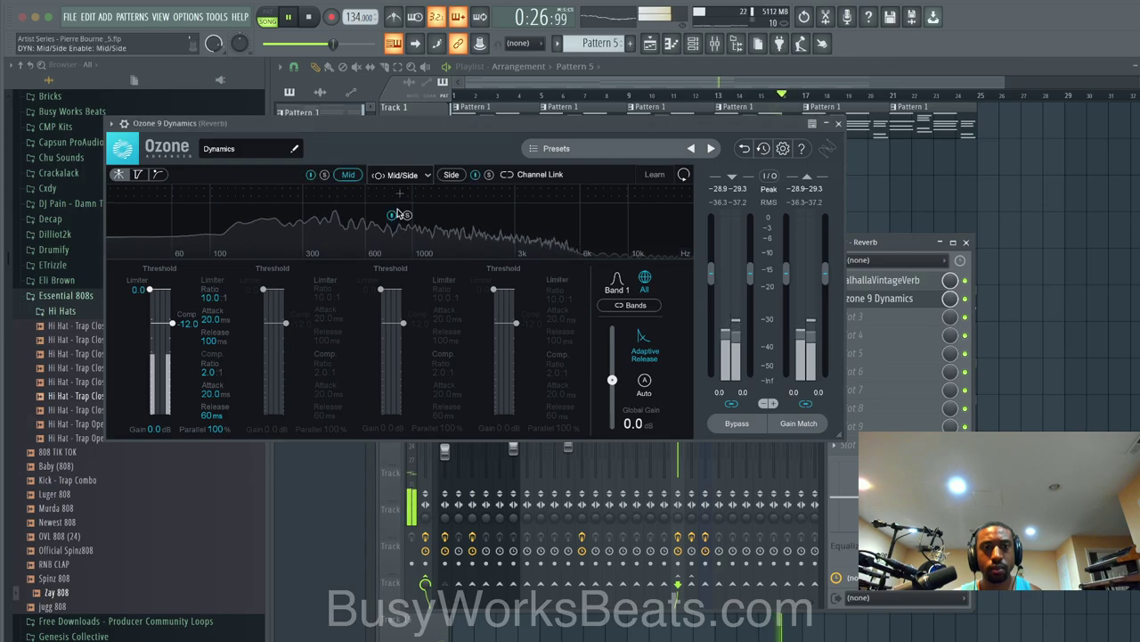
Step: Lower the compressor threshold of the side channel in Ozone 9 Dynamics, review the mid channel and close the plugin
left_click(452, 176)
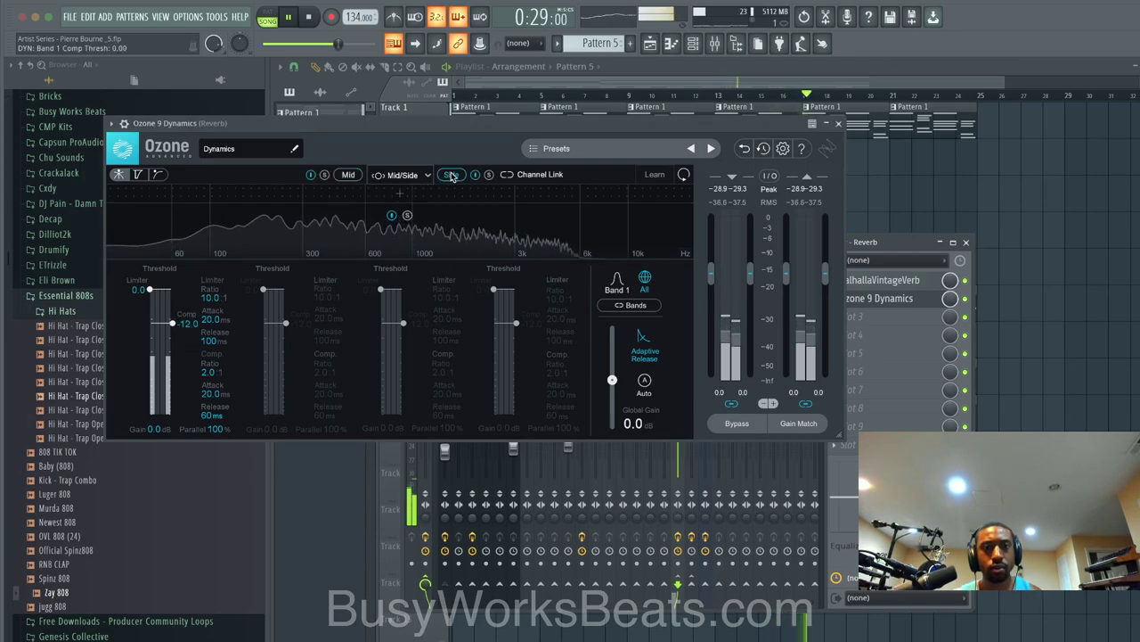
left_click_drag(174, 323, 187, 368)
left_click(350, 177)
left_click(838, 124)
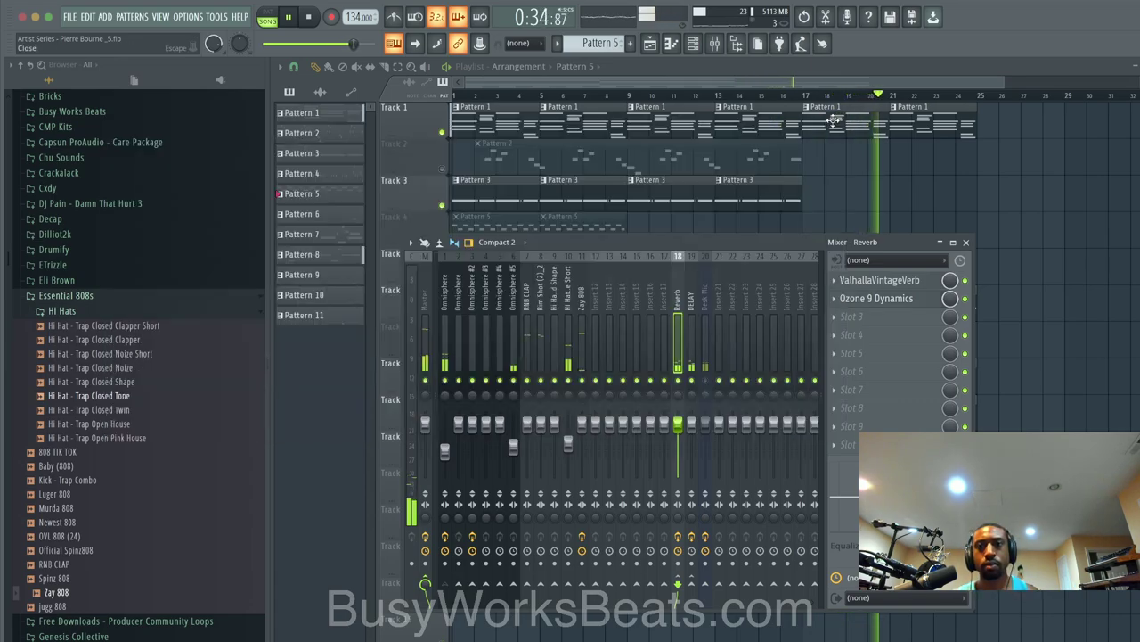
Step: Unmute the Desk Mic track in the mixer and return to the full playlist
key("F9")
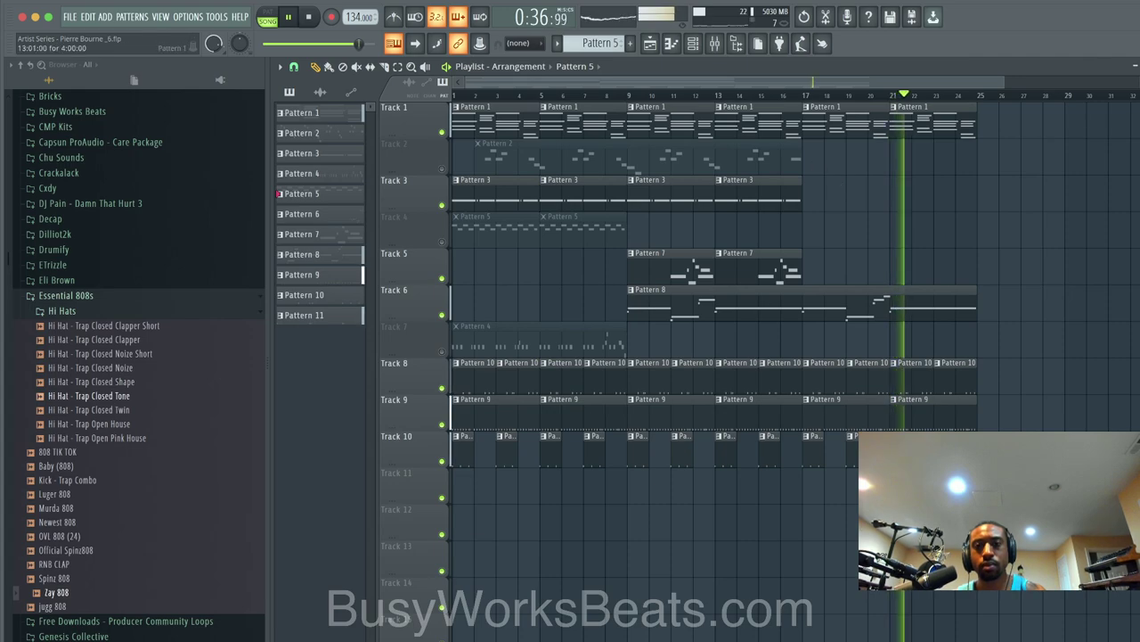
left_click(716, 43)
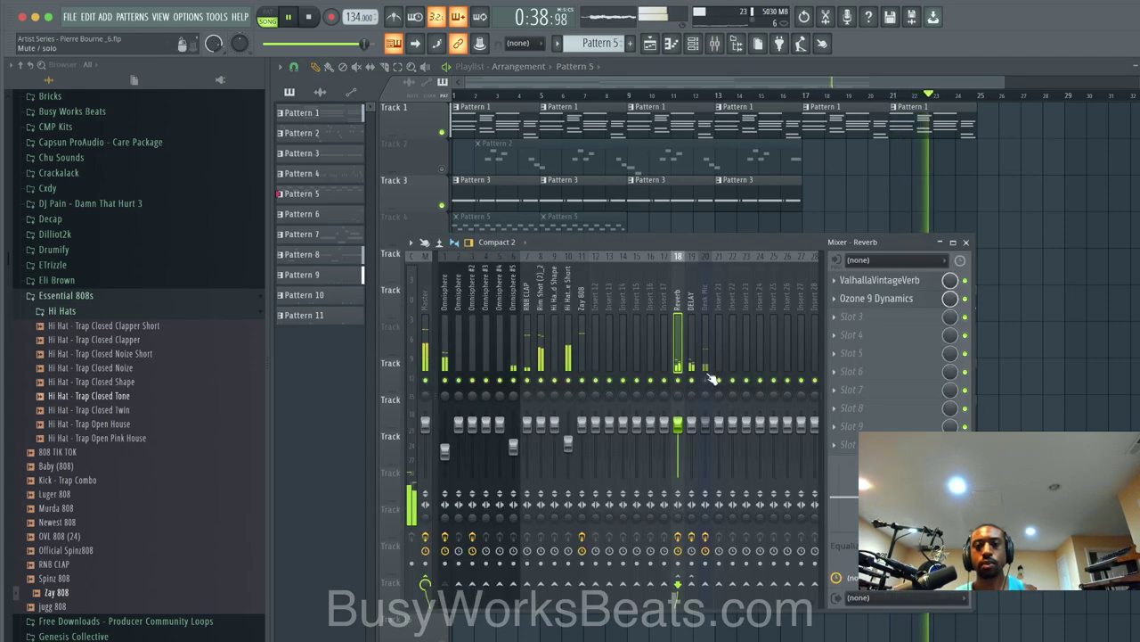
key("F9")
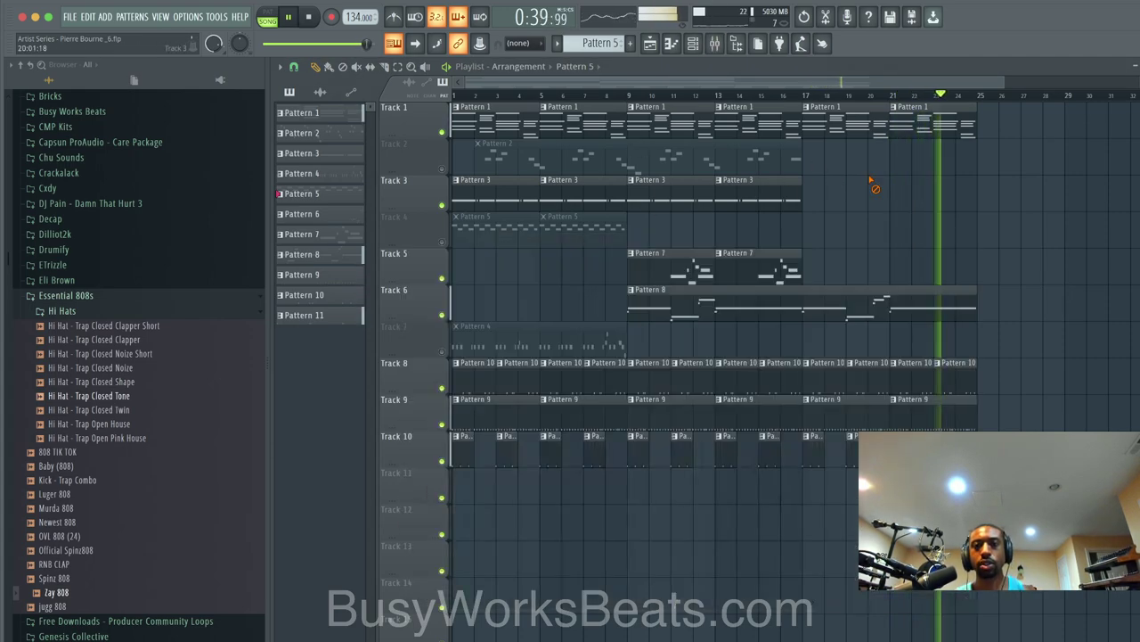
left_click(715, 44)
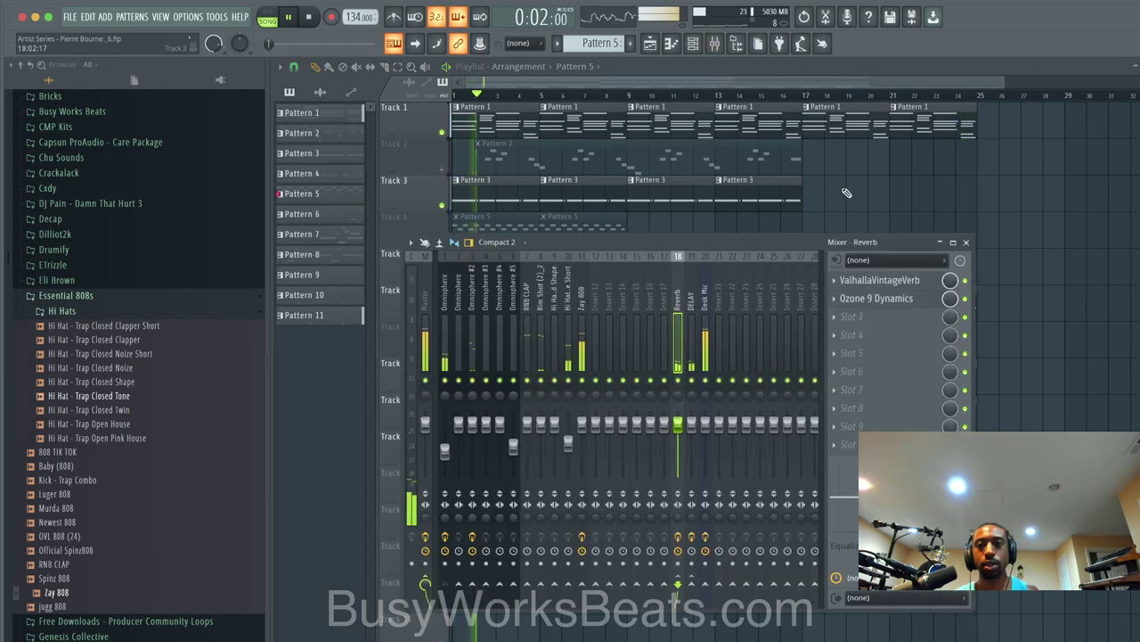
key("F9")
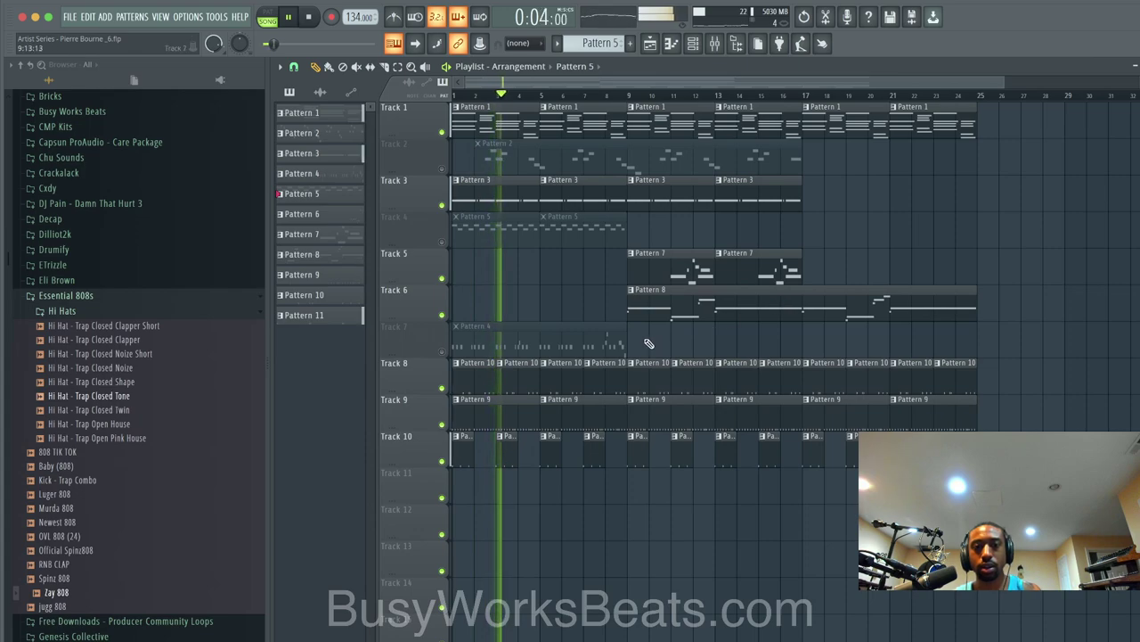
Step: Merge the clips on tracks 1, 5, 6 and 10 into a single pattern clip on track 1
left_click_drag(958, 445, 452, 454)
key("space")
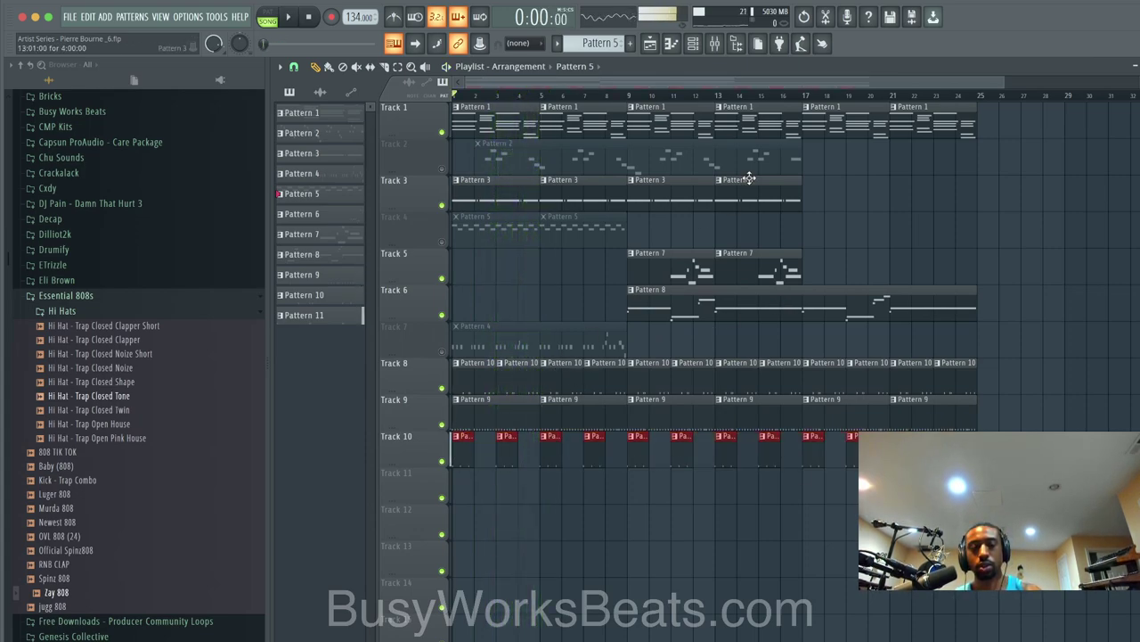
left_click_drag(914, 118, 524, 123)
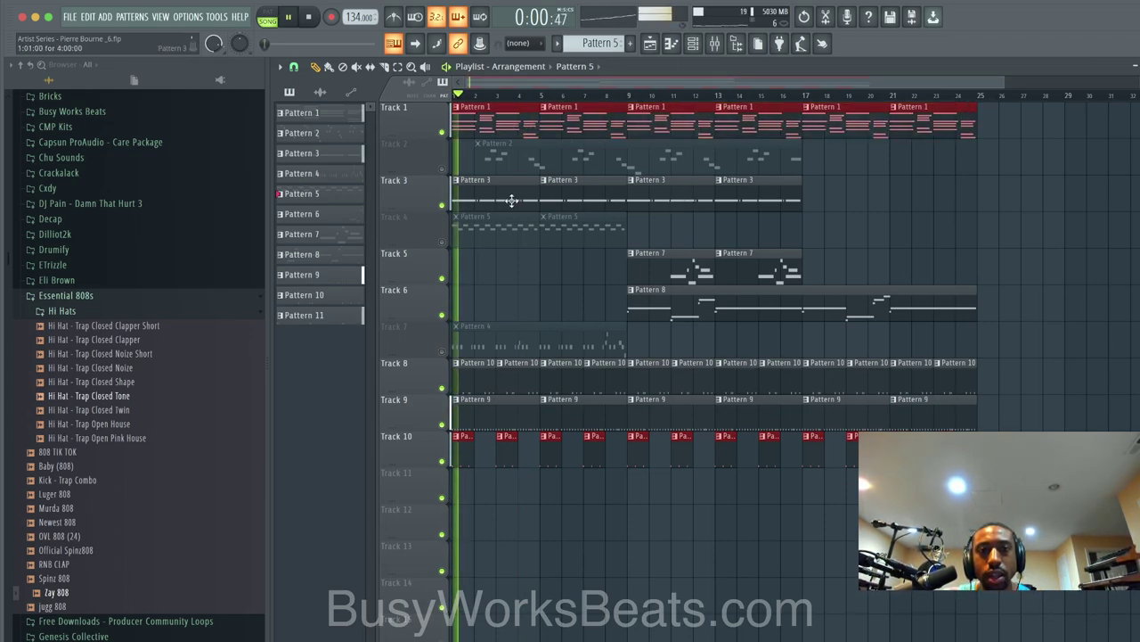
left_click_drag(686, 270, 856, 305)
key("ctrl+shift+c")
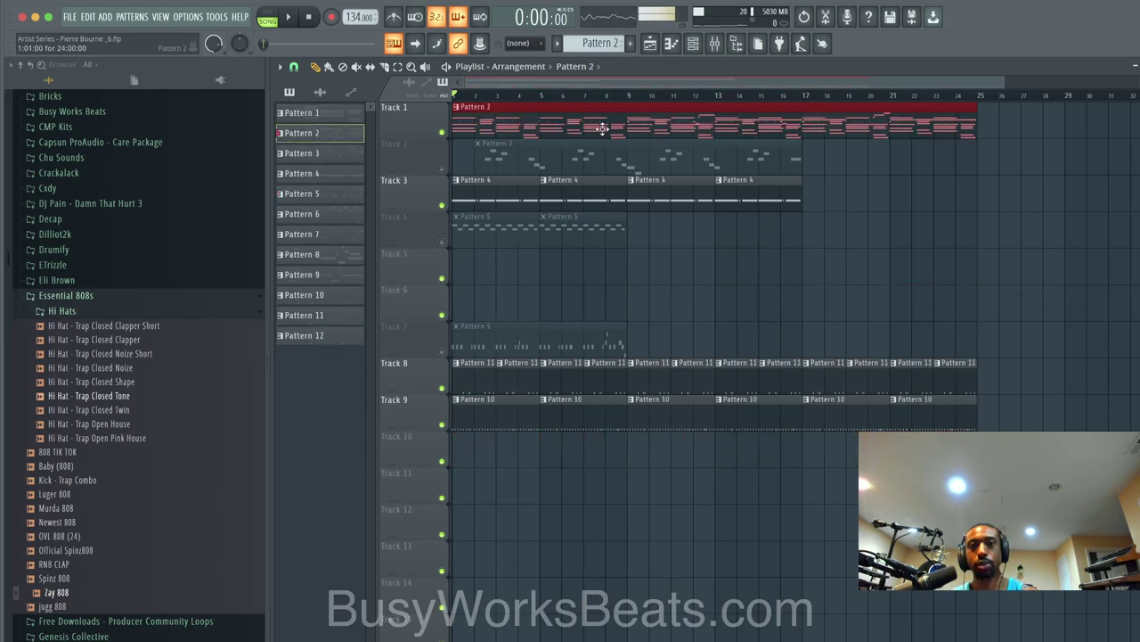
Step: Transpose the merged Pattern 2 up by 3 semitones
right_click(333, 132)
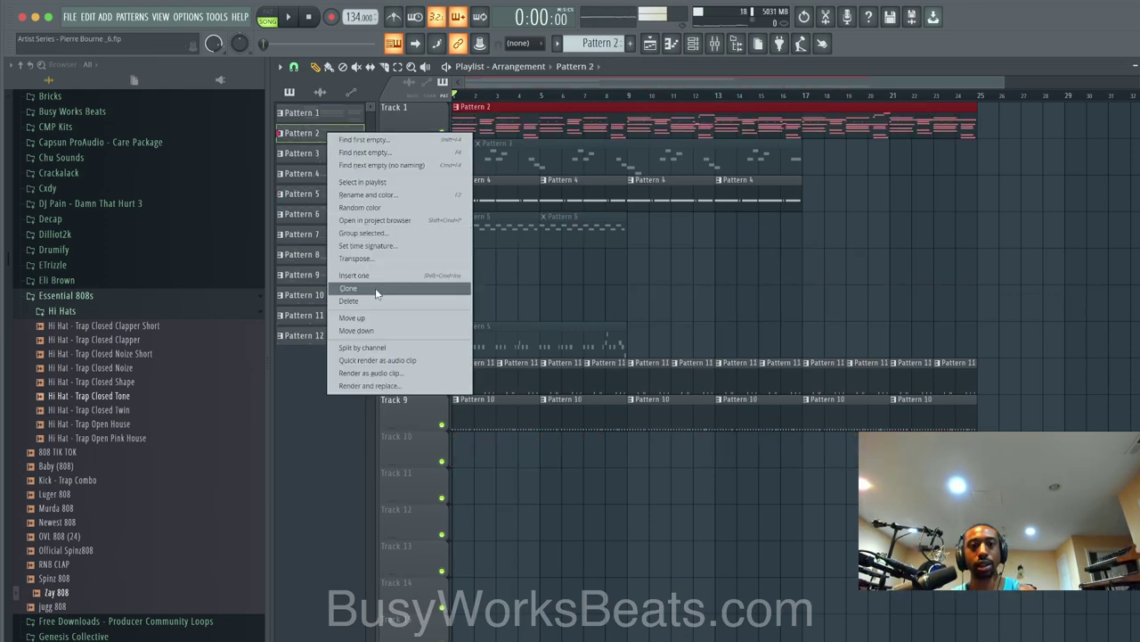
left_click(376, 257)
type("3")
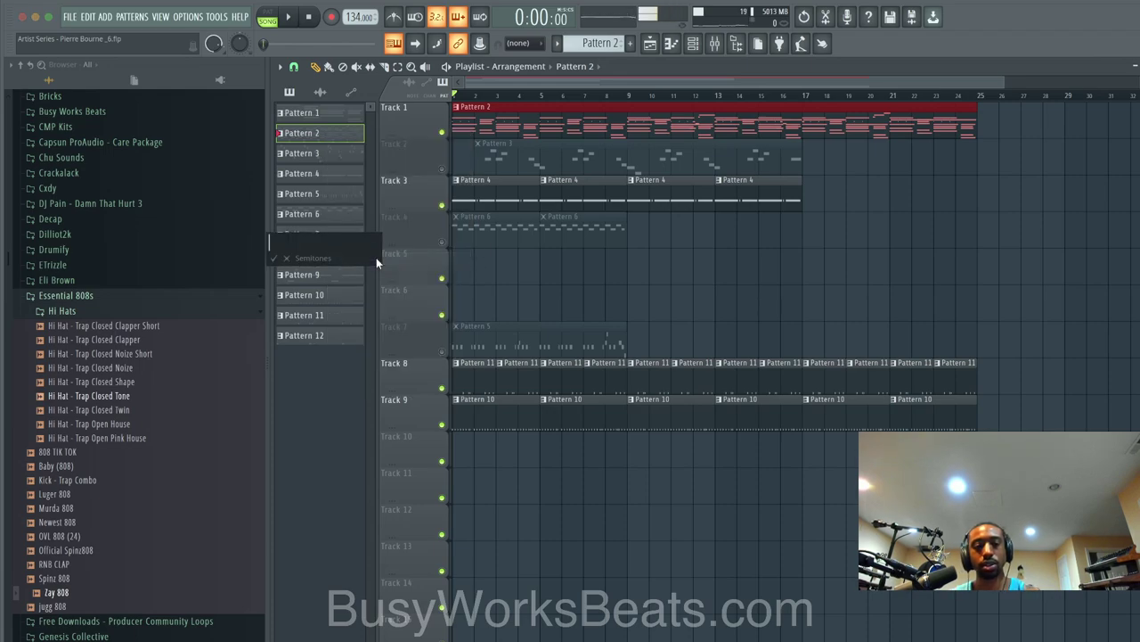
key("Return")
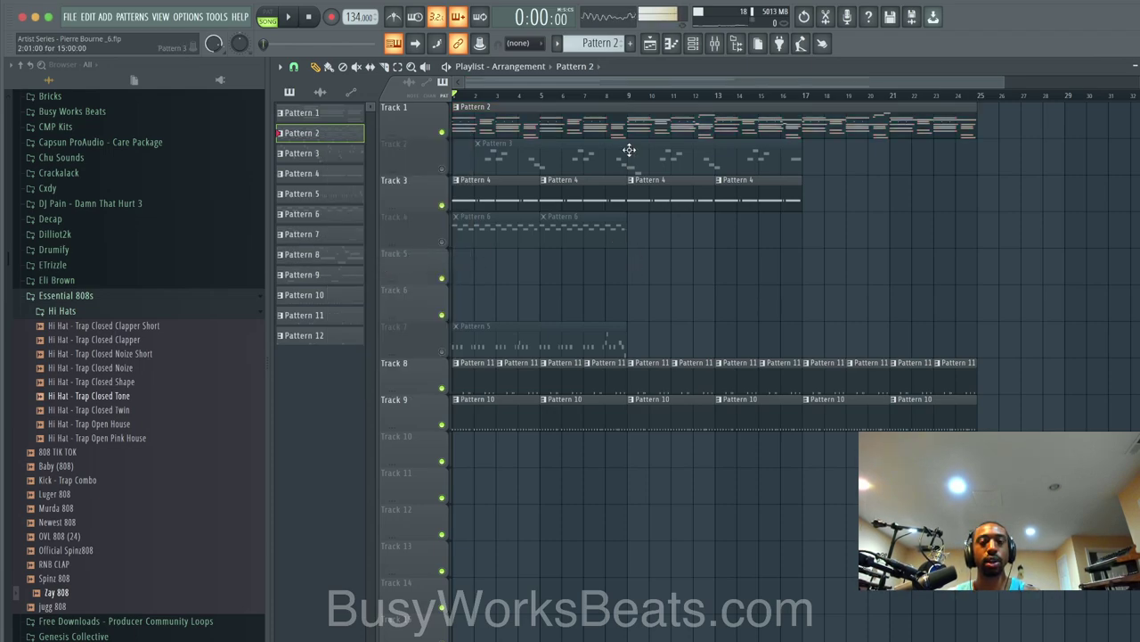
Step: Play back the transposed arrangement, unmute the Desk Mic track in the mixer and stop playback
key("space")
left_click(715, 43)
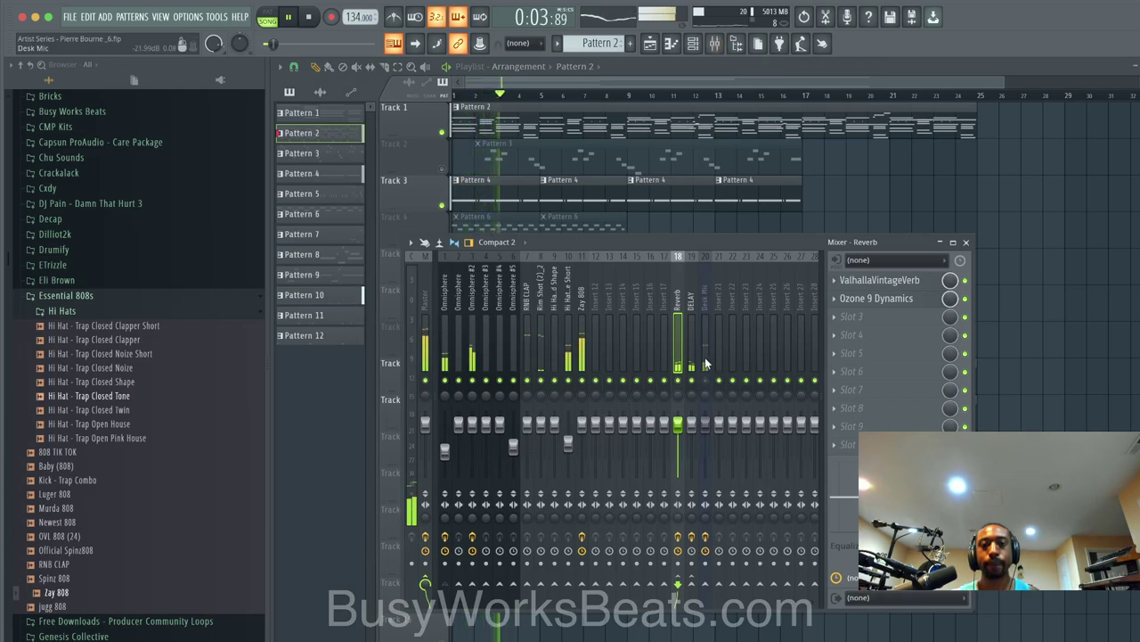
key("space")
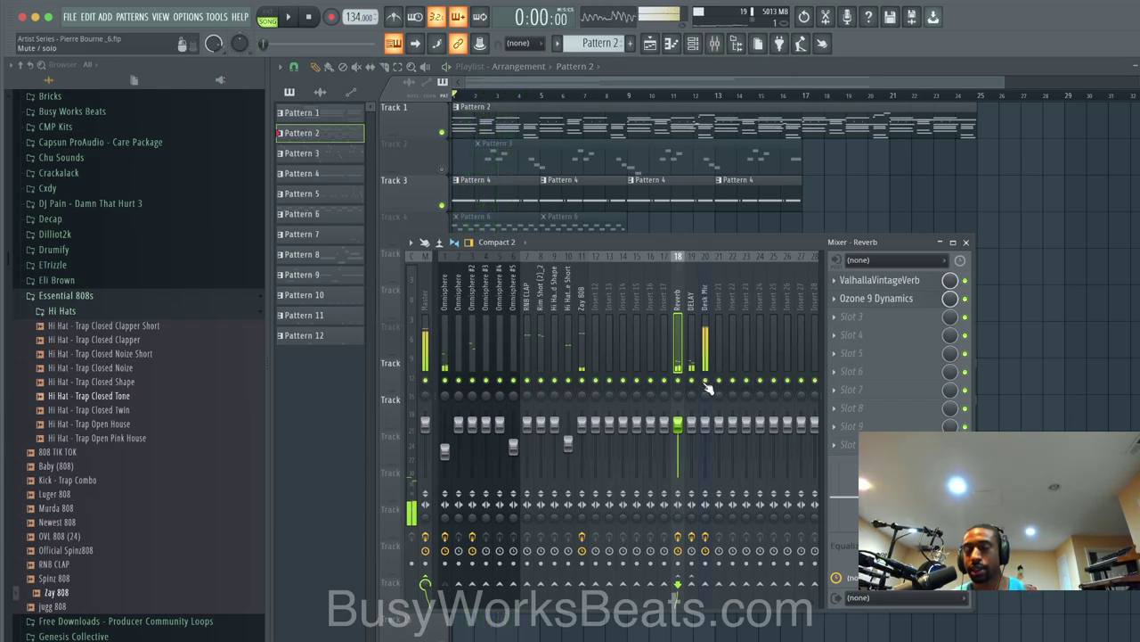
Step: Open the Omnisphere432Hz piano roll of Pattern 2 and delete the F#4 note from the bar 2 chord during playback
key("space")
key("F9")
key("F7")
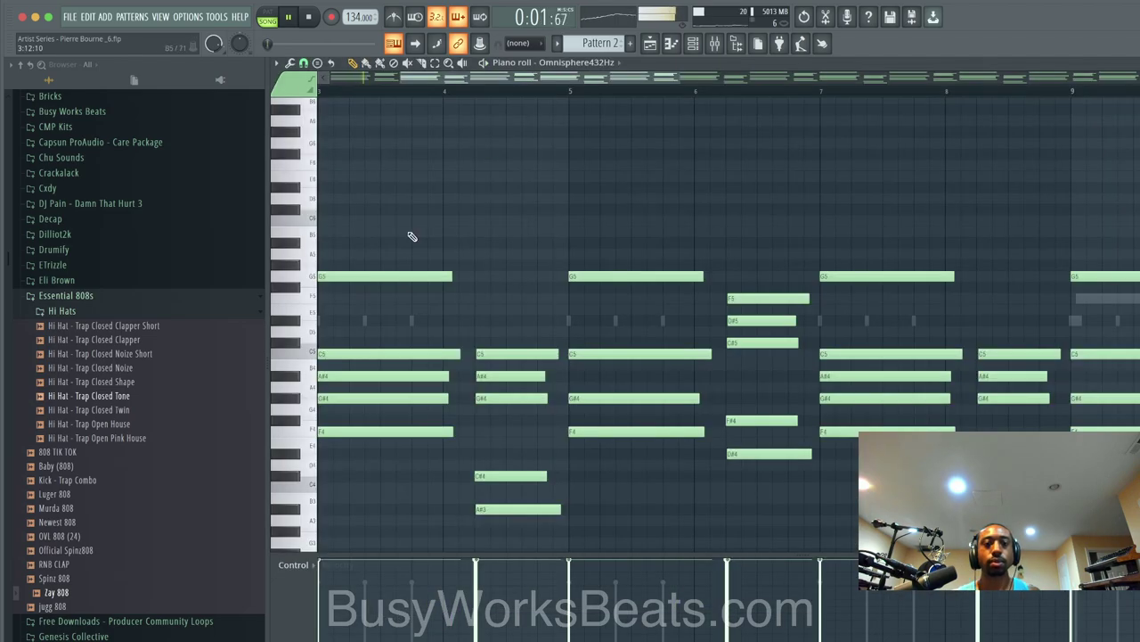
key("space")
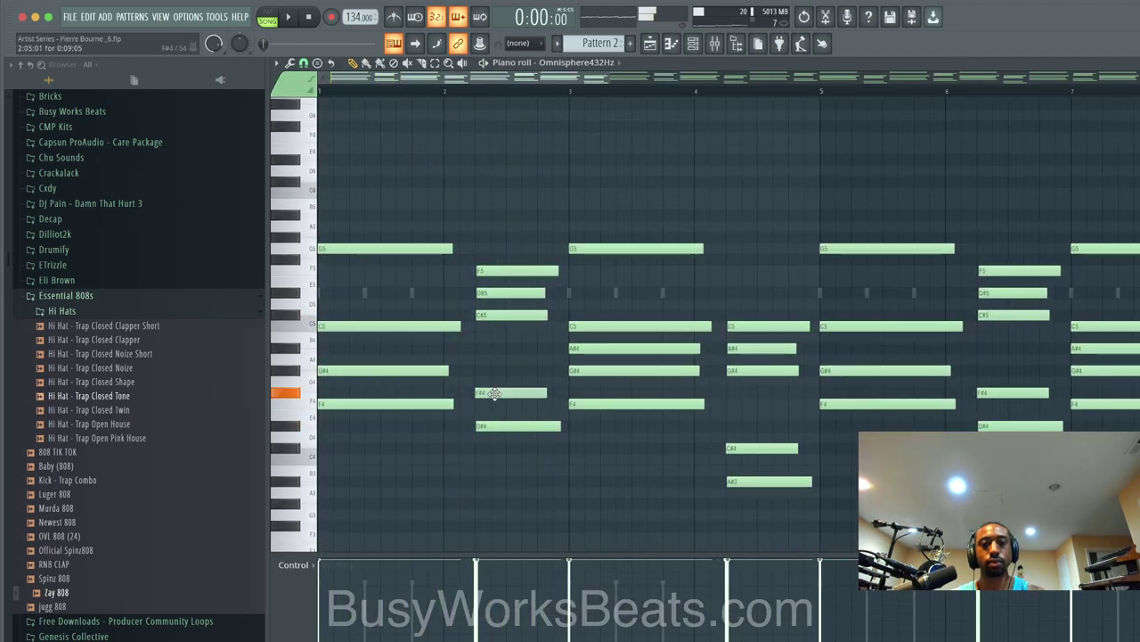
key("space")
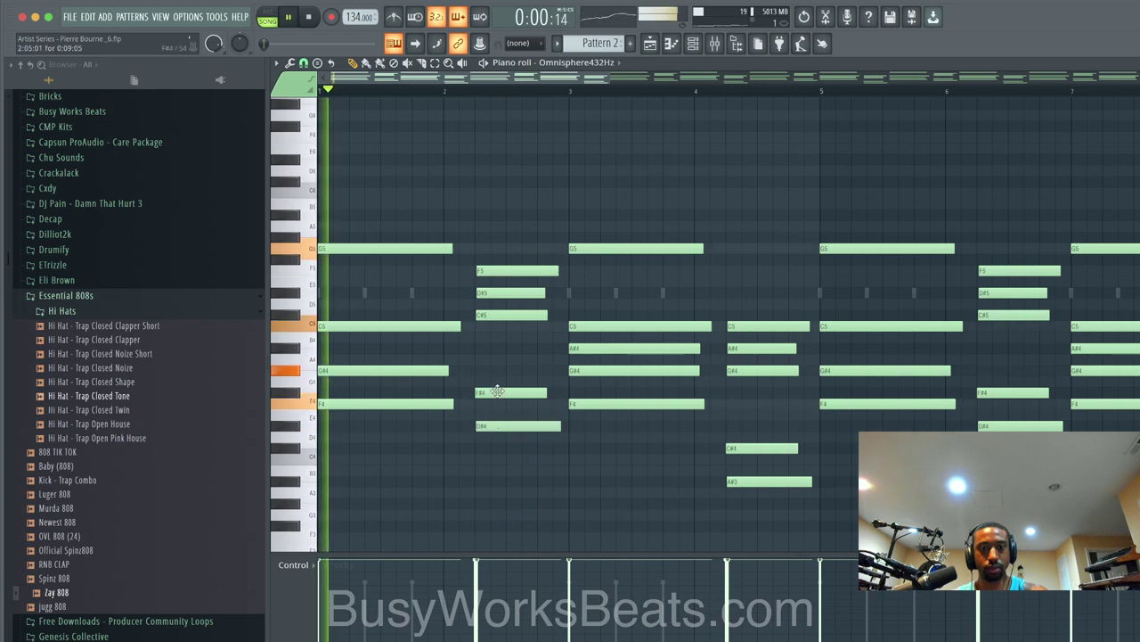
right_click(495, 393)
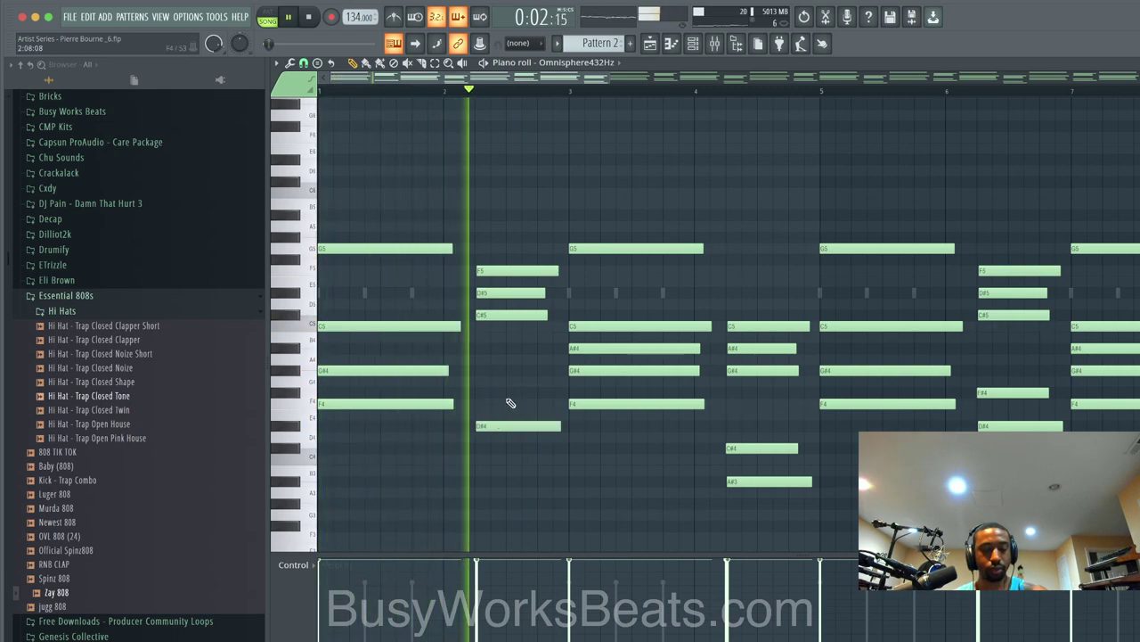
Step: Lower the C#4 note in the bar 4 chord to C4 and add an F4 note to the bar 2 chord
scroll(532, 402, "down", 1)
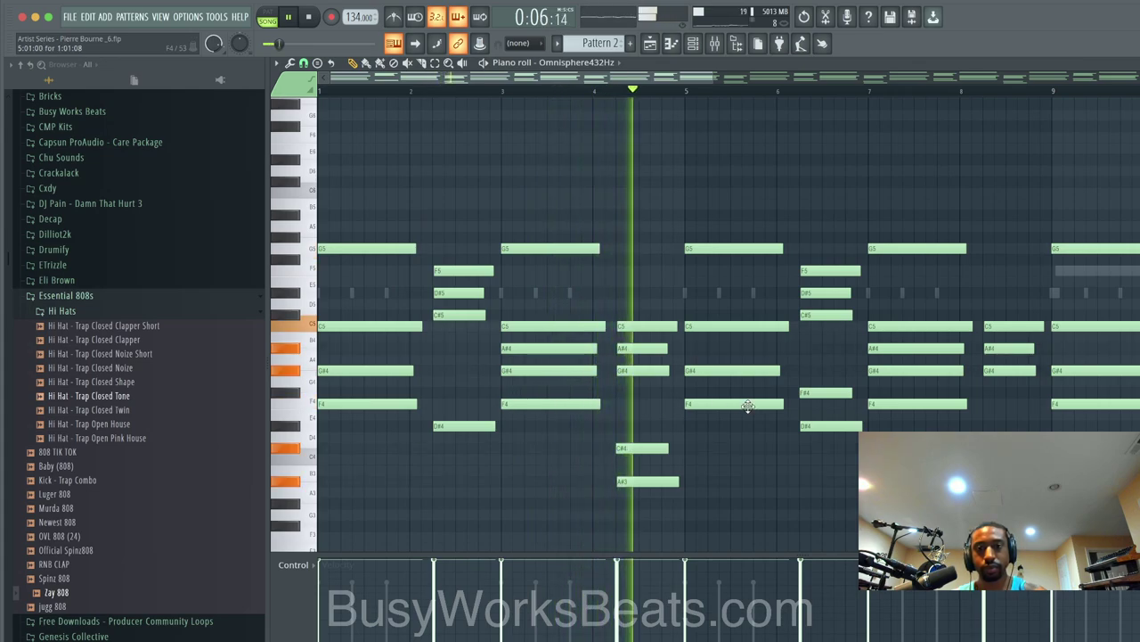
key("space")
left_click(629, 481)
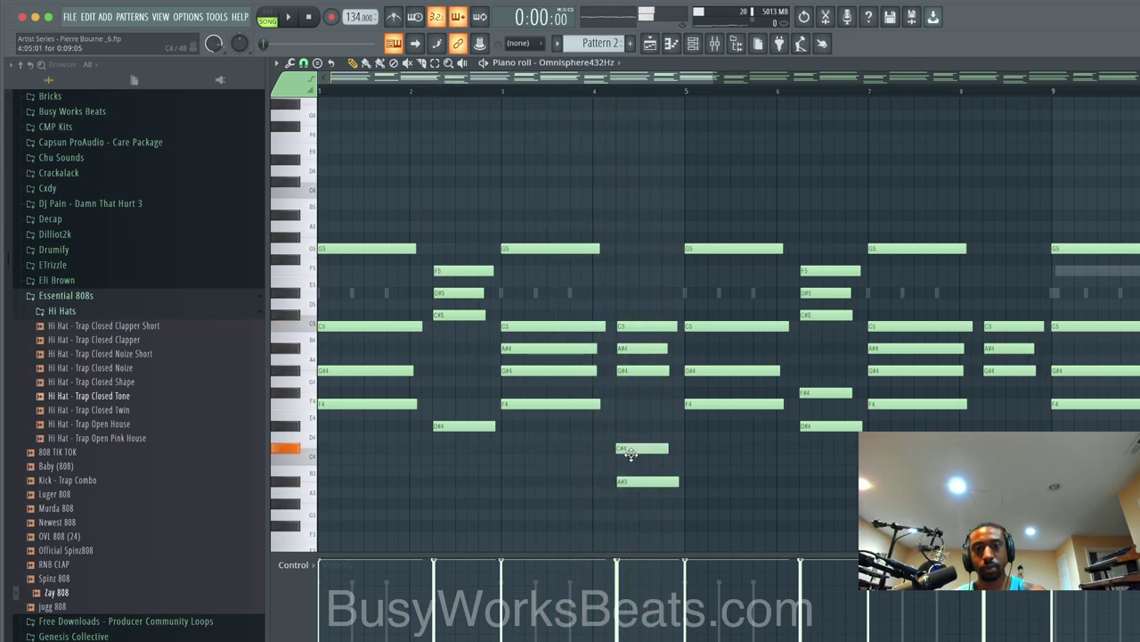
left_click_drag(630, 454, 630, 465)
key("space")
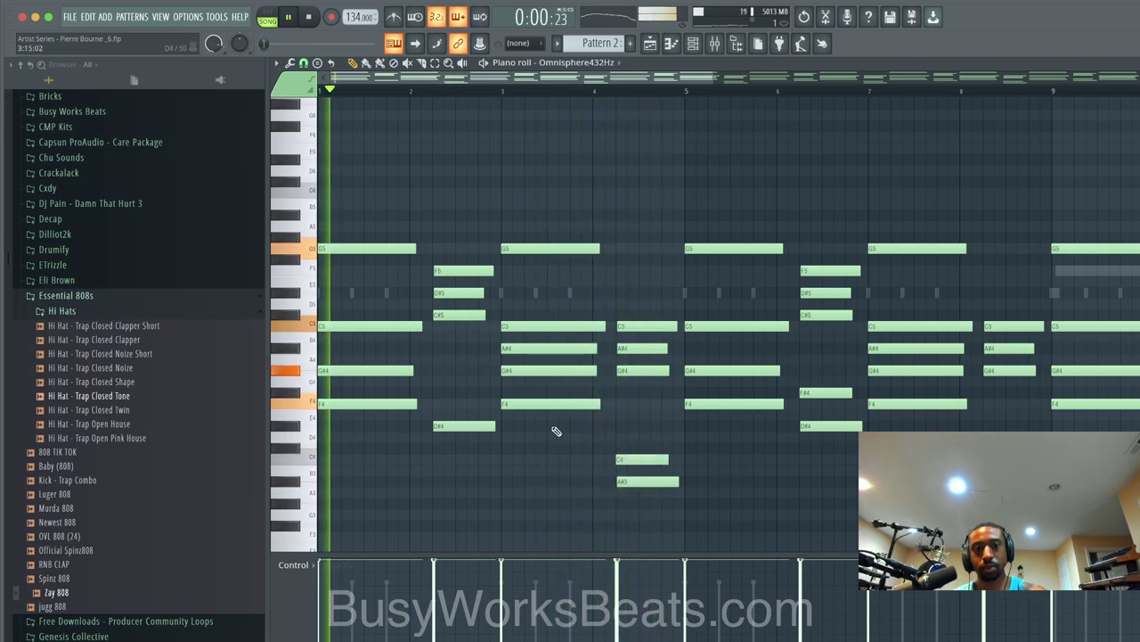
left_click(437, 404)
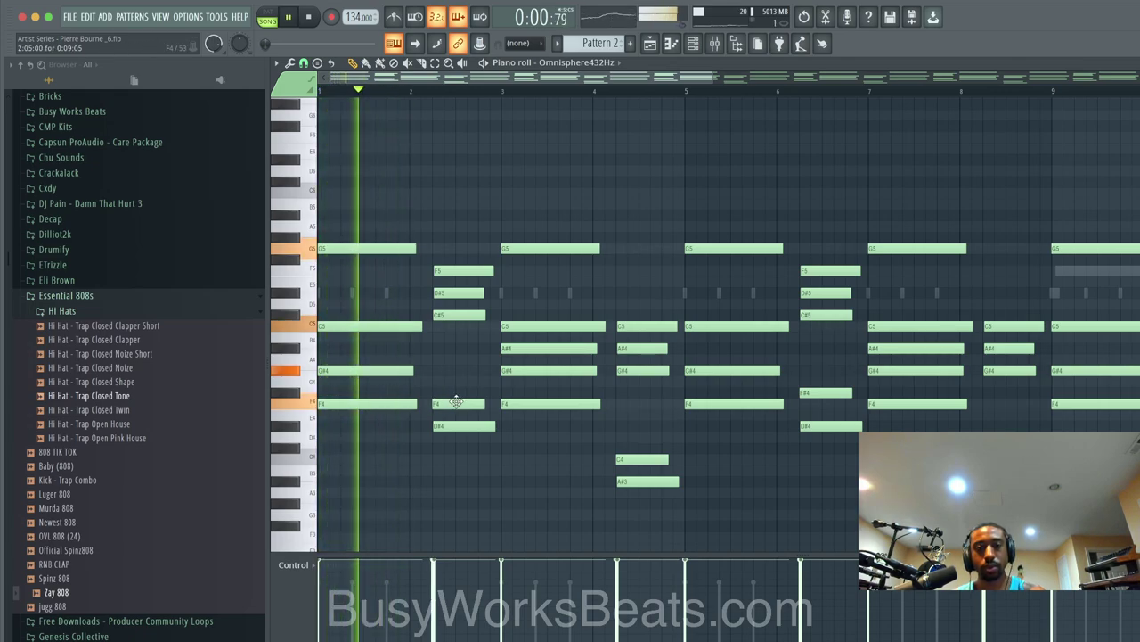
Step: Lower all remaining F#4 notes to F4 and all C#4 notes to C4, then close the piano roll
scroll(605, 419, "down", 2)
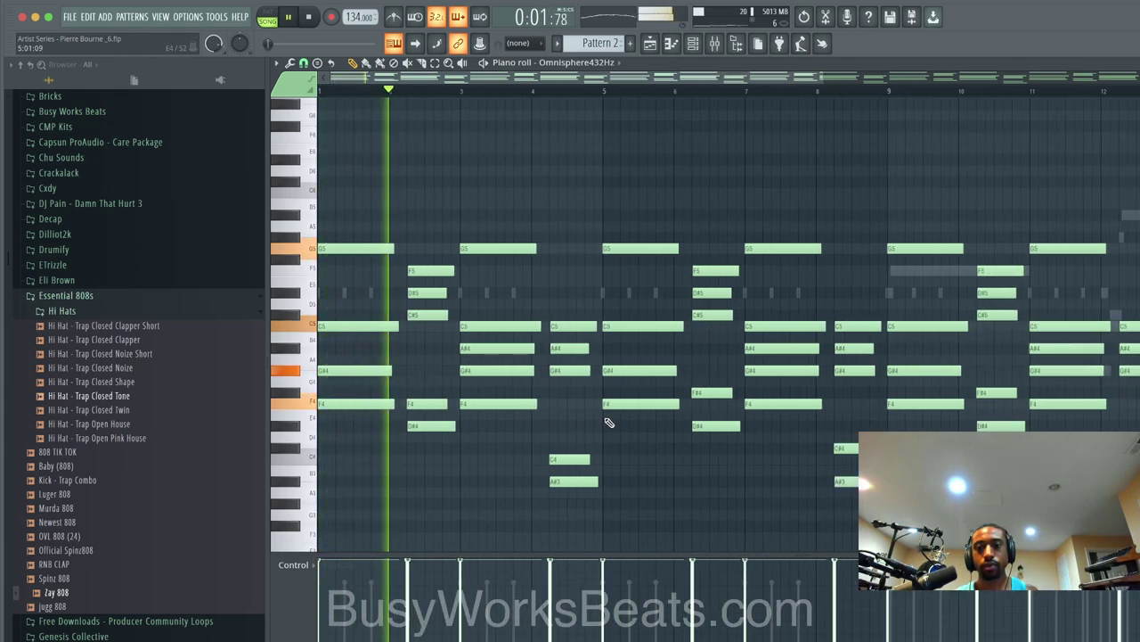
left_click(301, 395, "ctrl")
key("shift+Down")
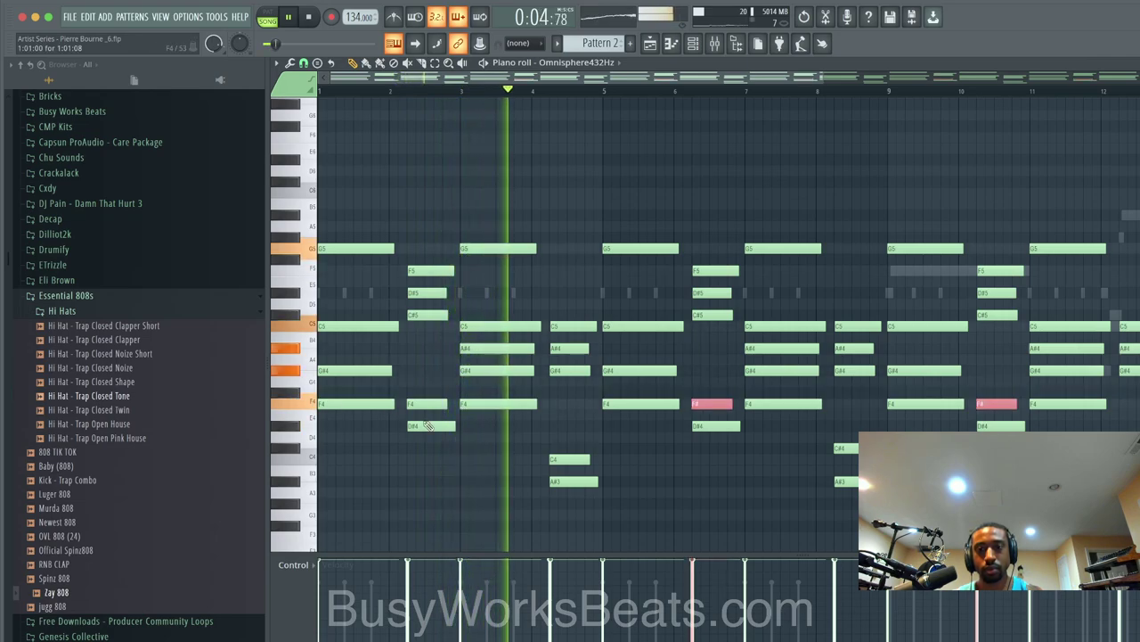
left_click(288, 456, "ctrl")
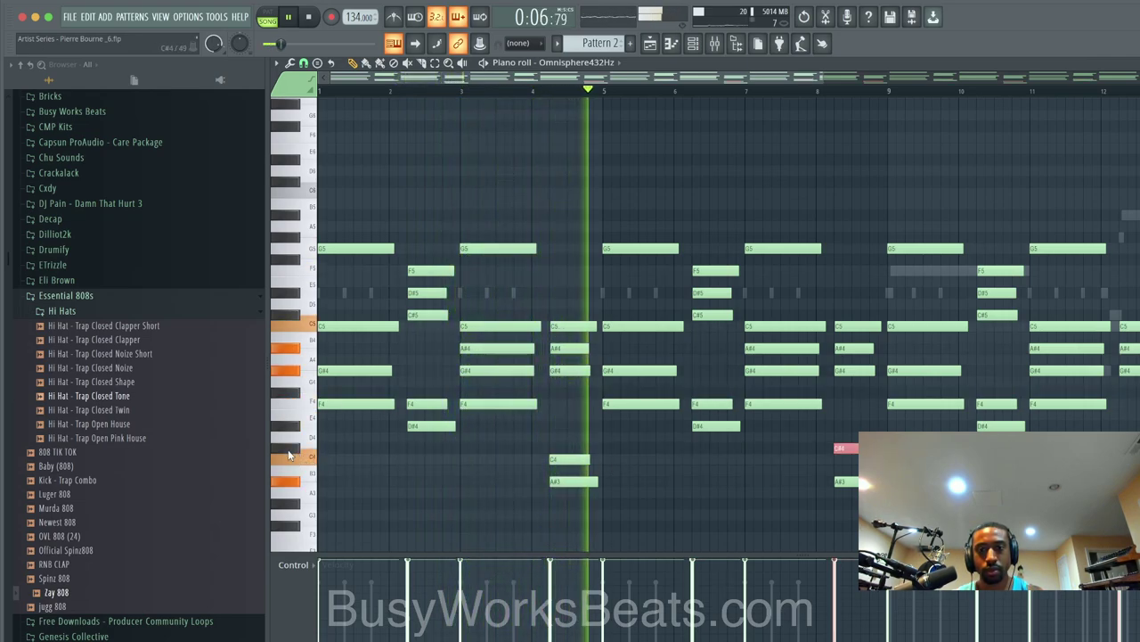
key("shift+Down")
left_click(668, 483, "ctrl")
scroll(731, 389, "down", 2)
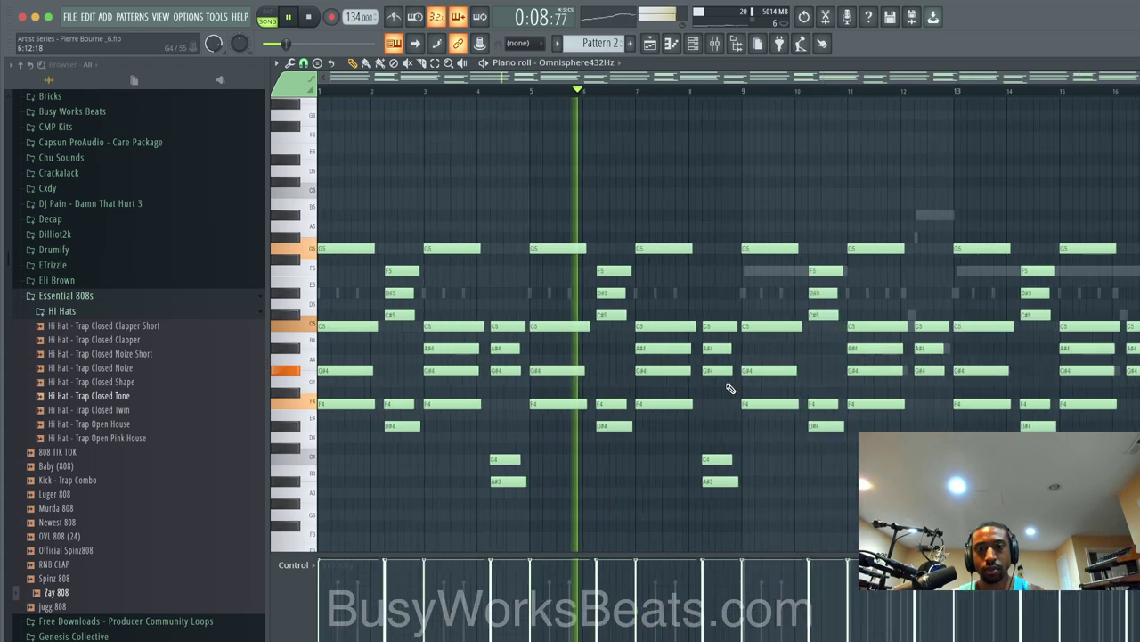
scroll(730, 389, "down", 2)
left_click(1129, 65)
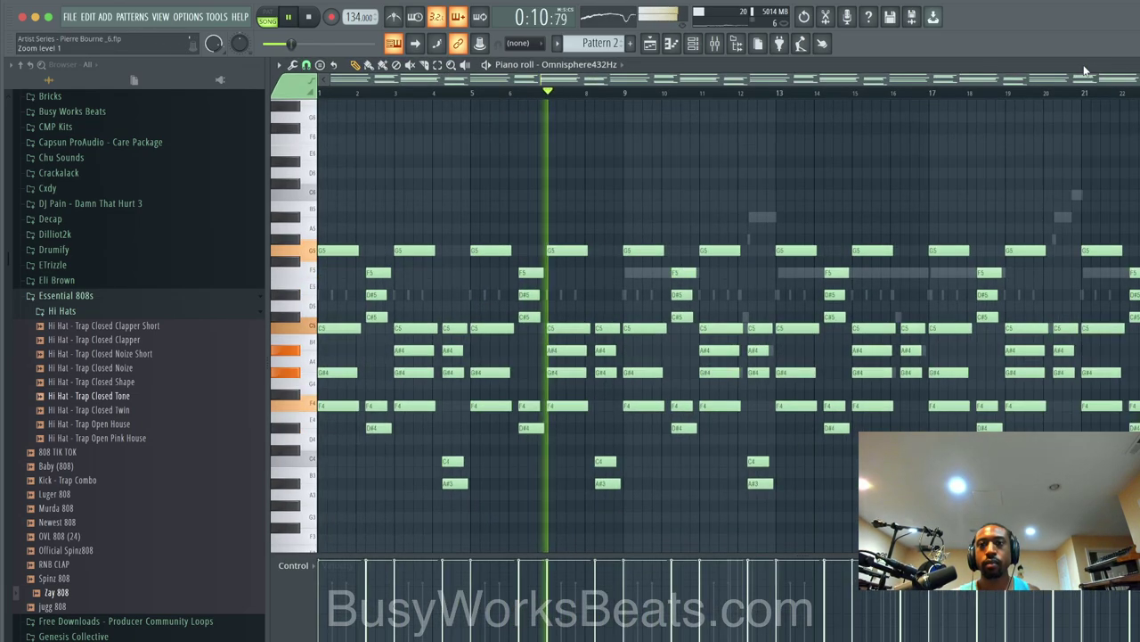
left_click(1129, 65)
Step: Open Omnisphere432Hz from the channel rack, shorten the second arpeggiator step and raise Swing to just under halfway
left_click(699, 45)
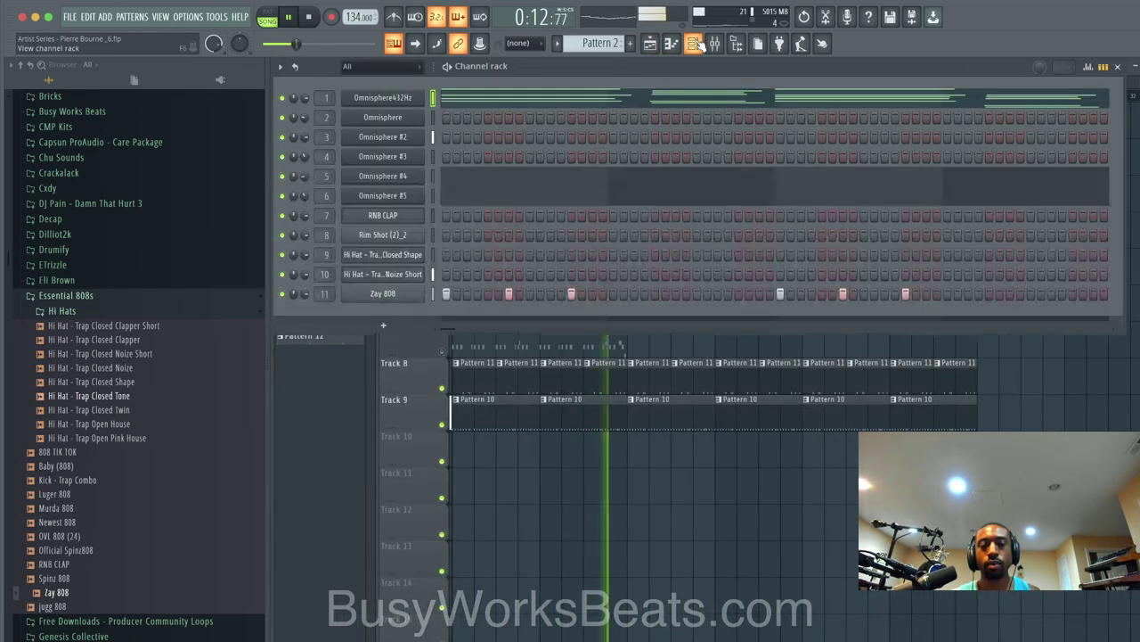
left_click(392, 98)
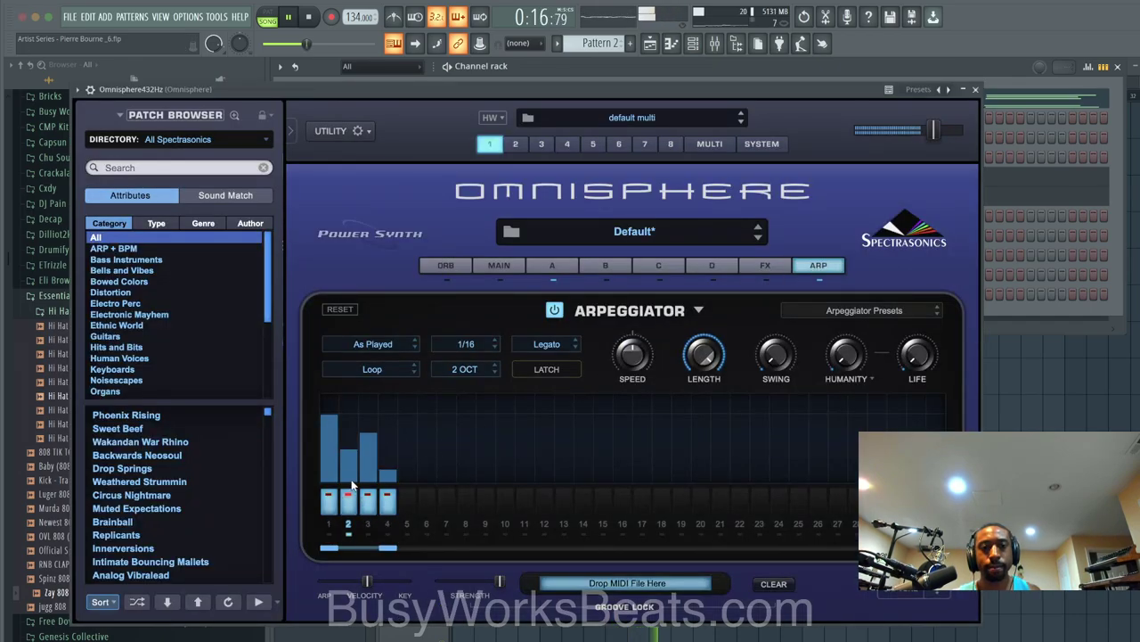
left_click_drag(353, 484, 349, 479)
left_click(352, 448)
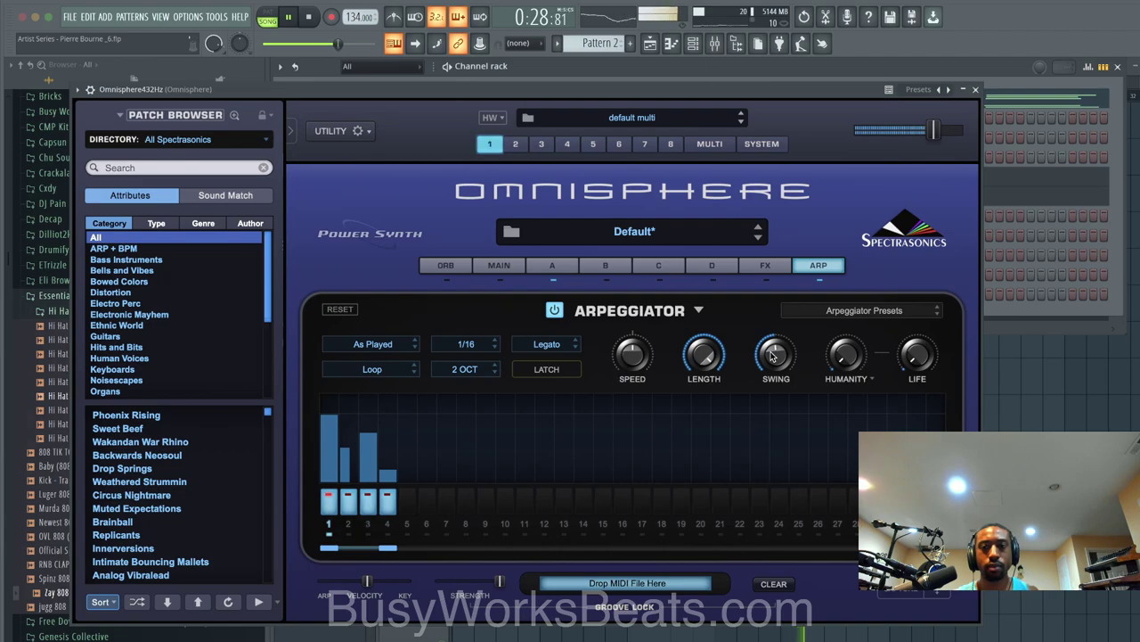
left_click_drag(773, 357, 773, 368)
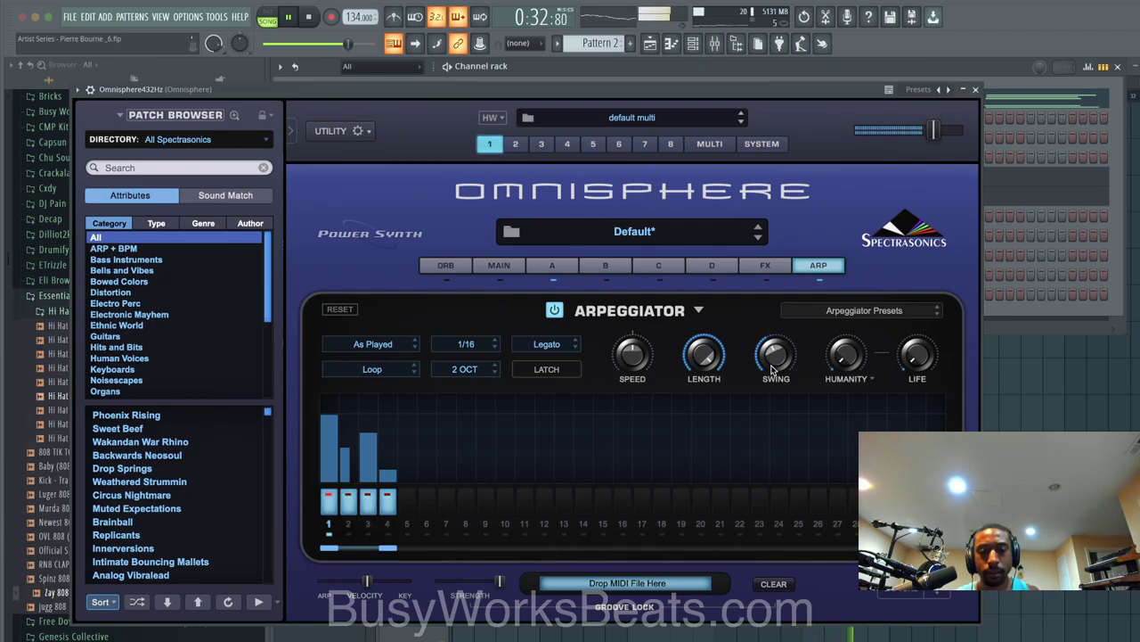
Step: Close the Omnisphere window and unmute the Desk Mic track in the mixer
left_click(975, 90)
left_click(714, 43)
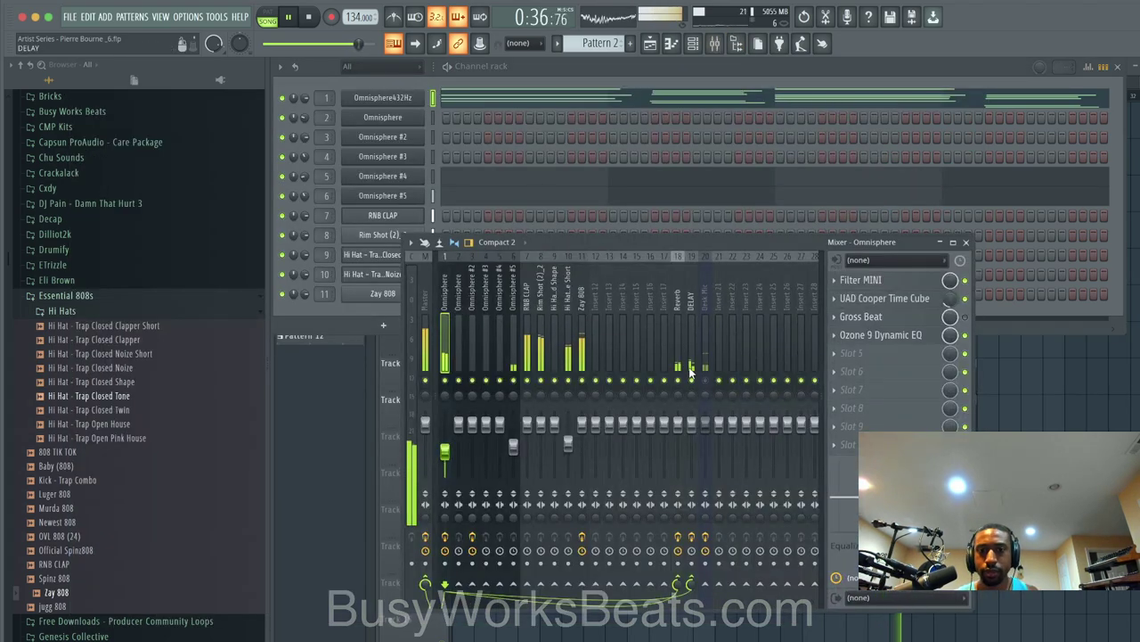
Step: Reopen Omnisphere432Hz, shorten the third arpeggiator step and raise the Humanity and Life amounts
left_click(414, 106)
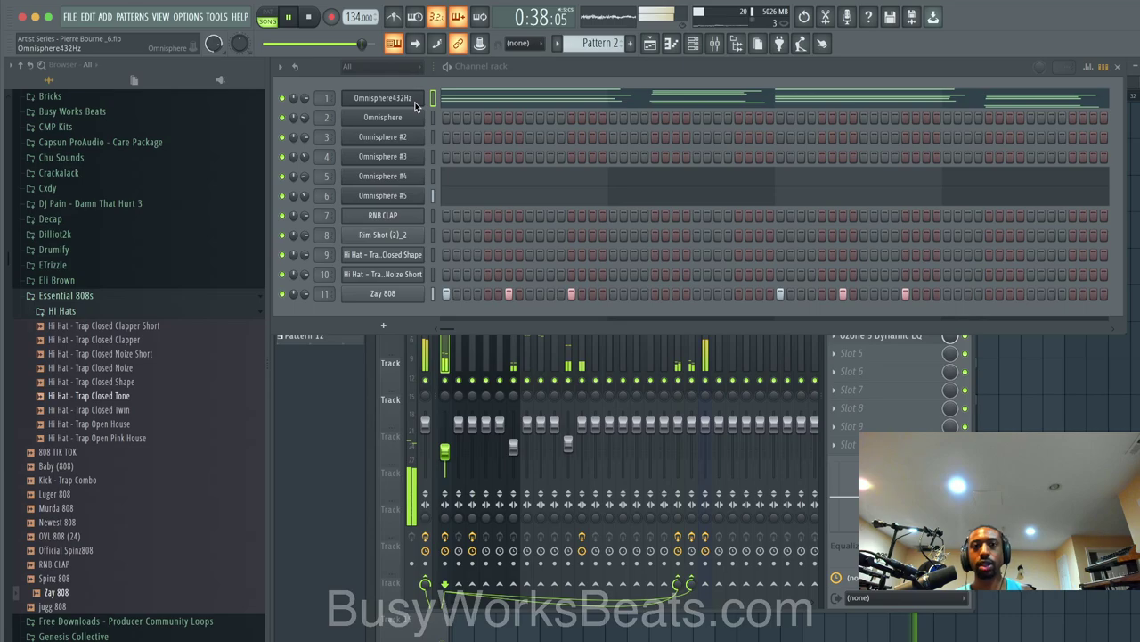
left_click(414, 105)
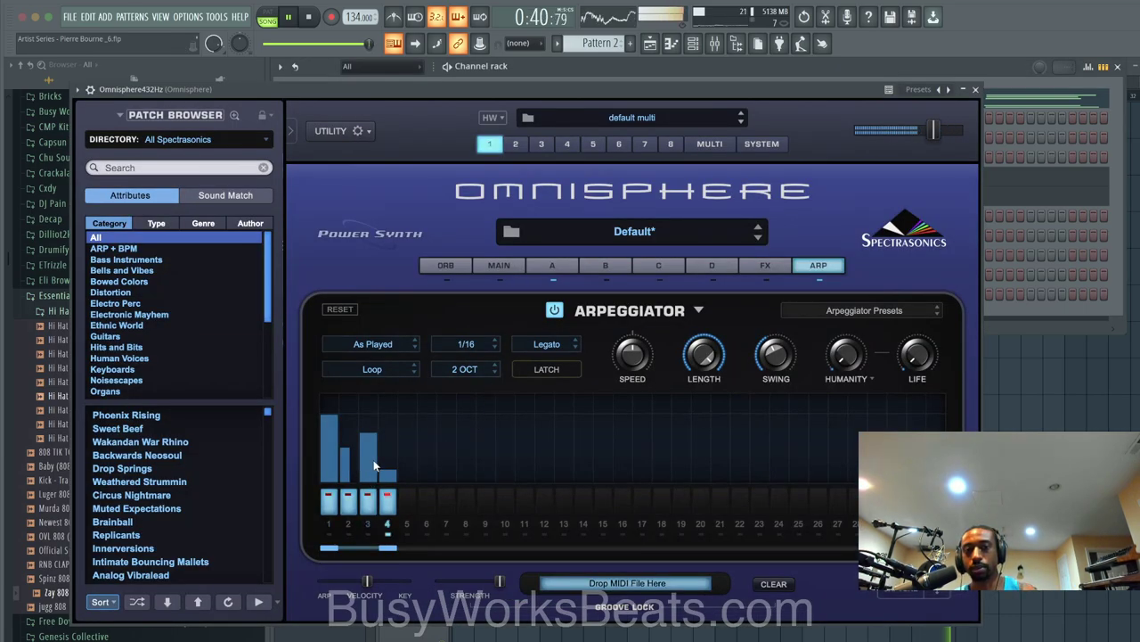
mouse_move(372, 465)
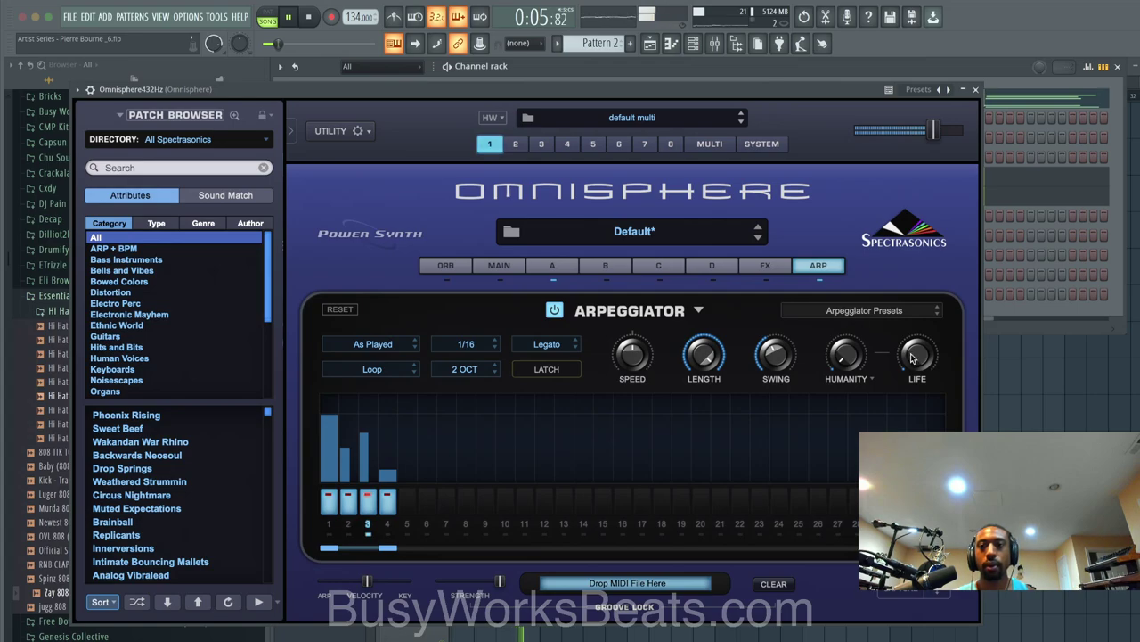
left_click_drag(913, 358, 925, 269)
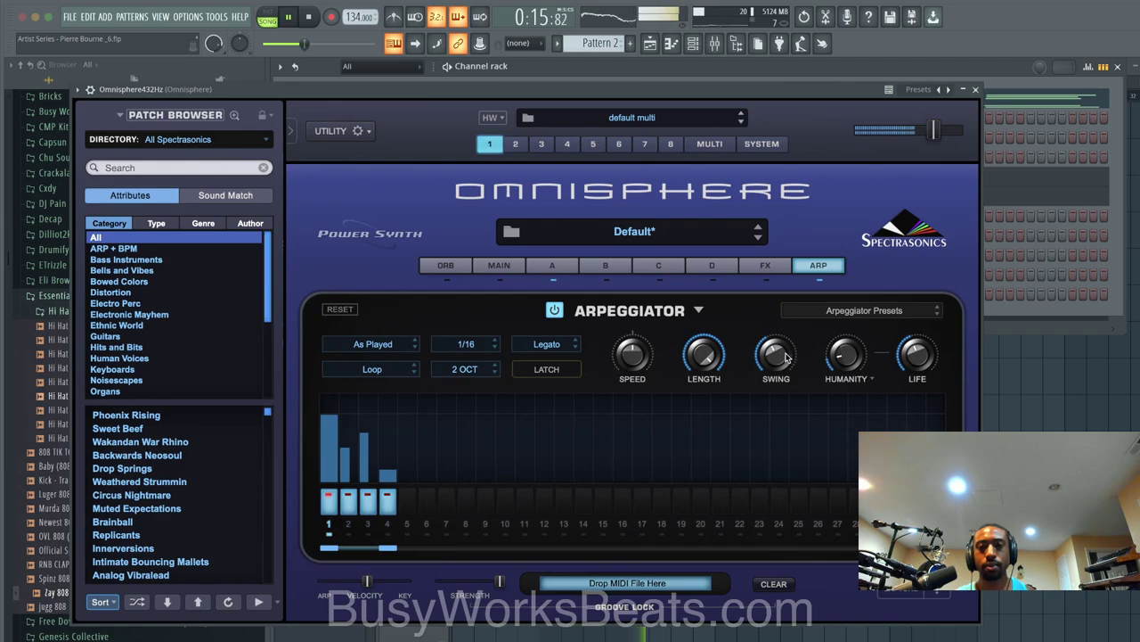
Step: Close Omnisphere, mute the Desk Mic track in the mixer and return to the playlist
left_click(975, 90)
left_click(705, 380)
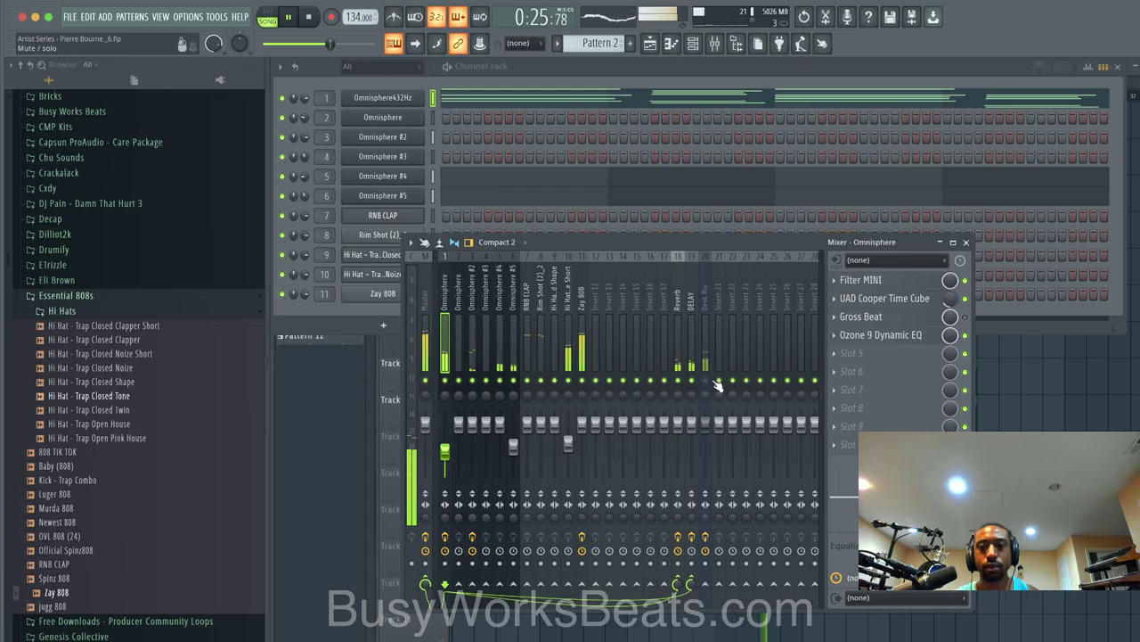
key("F5")
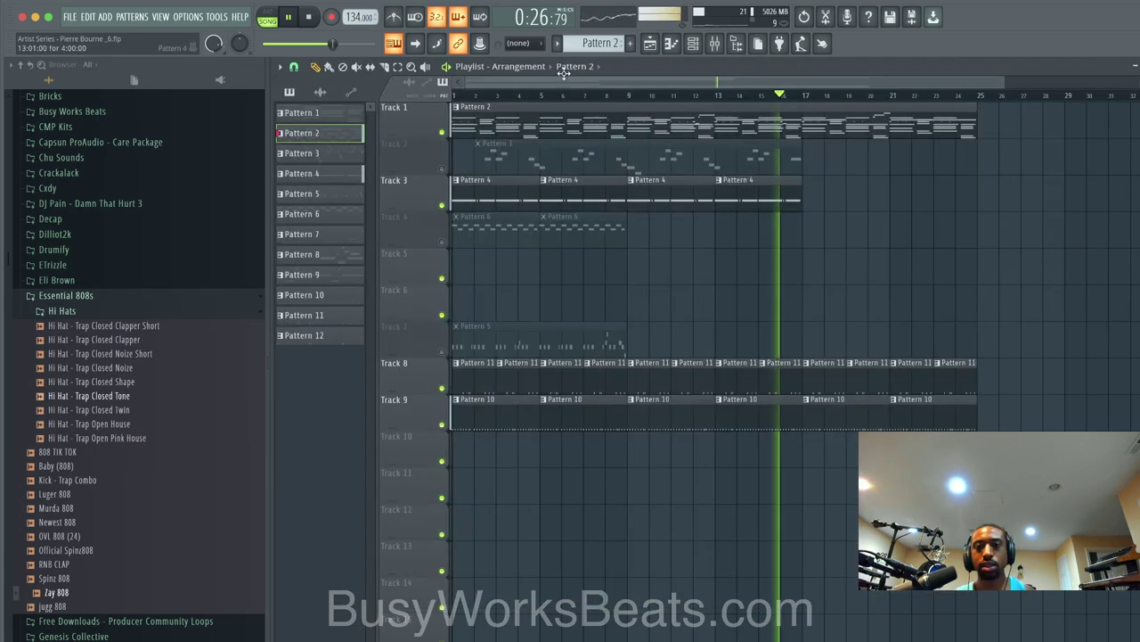
Step: Transpose Pattern 2 by -6 semitones and play the arrangement from the start with the mixer open
right_click(333, 138)
left_click(366, 265)
type("-6")
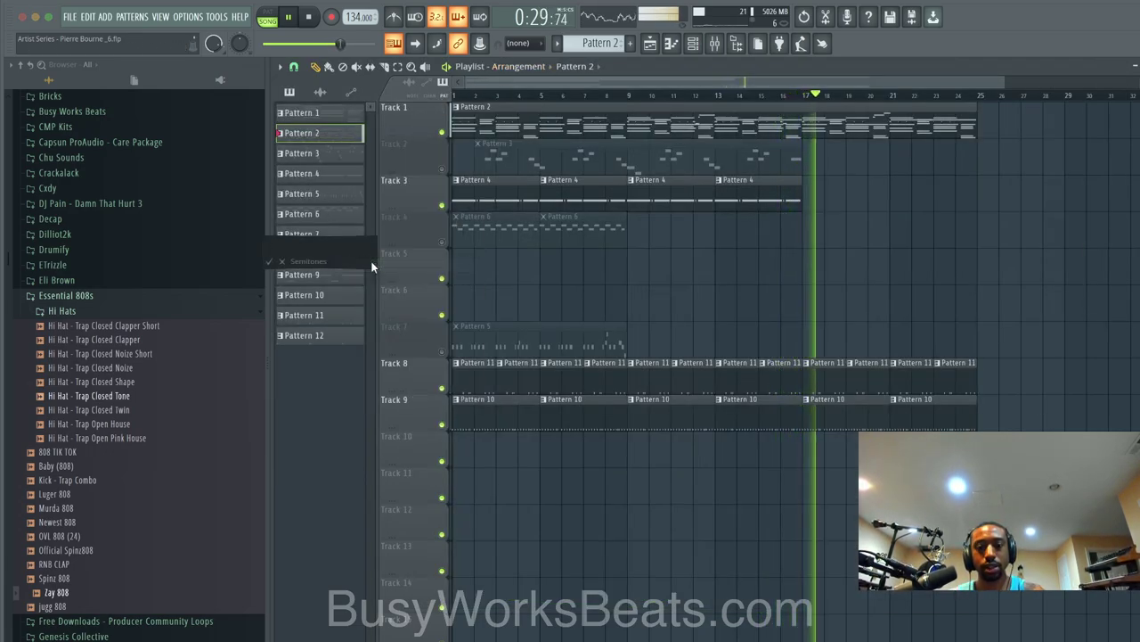
key("Return")
key("space")
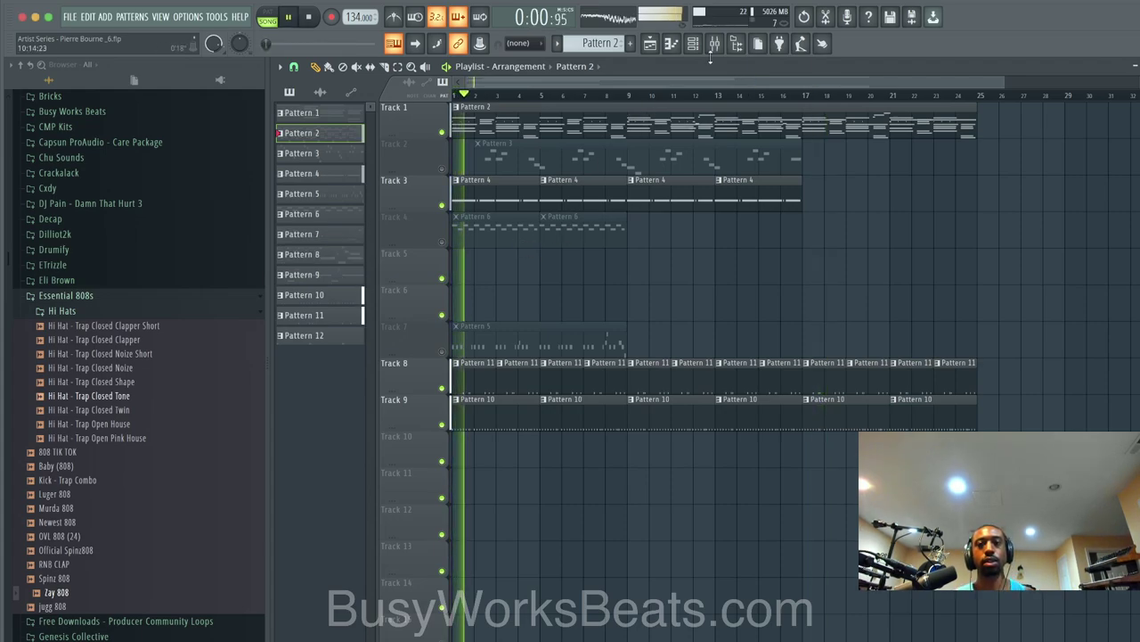
key("F9")
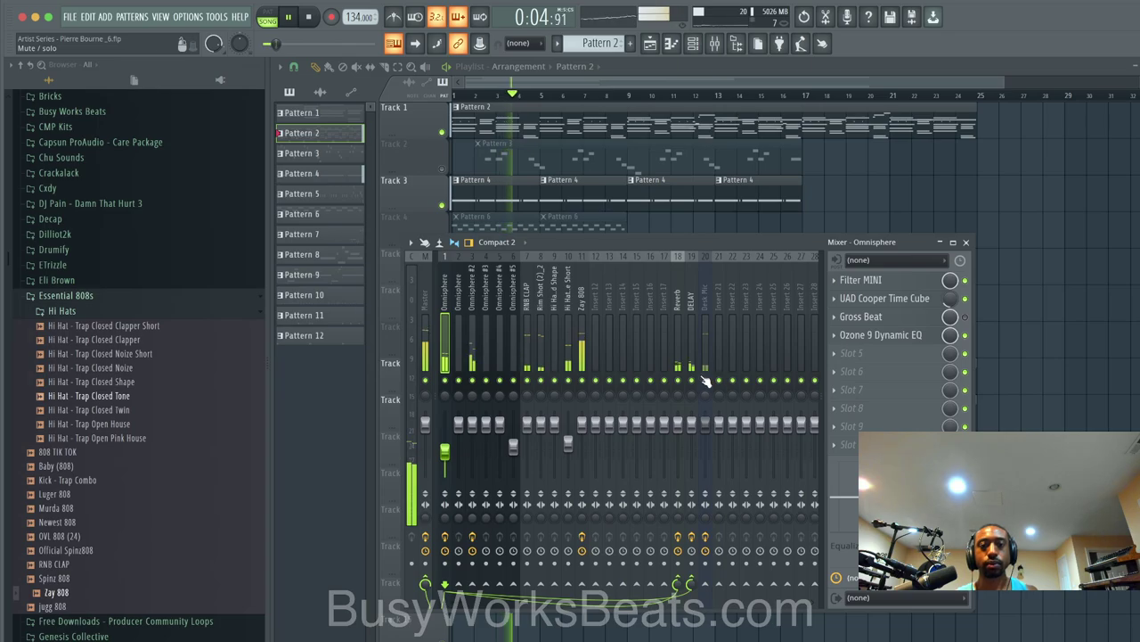
Step: Close the mixer, transpose Pattern 2 by 3 semitones and replay the arrangement from the start
key("F9")
right_click(411, 116)
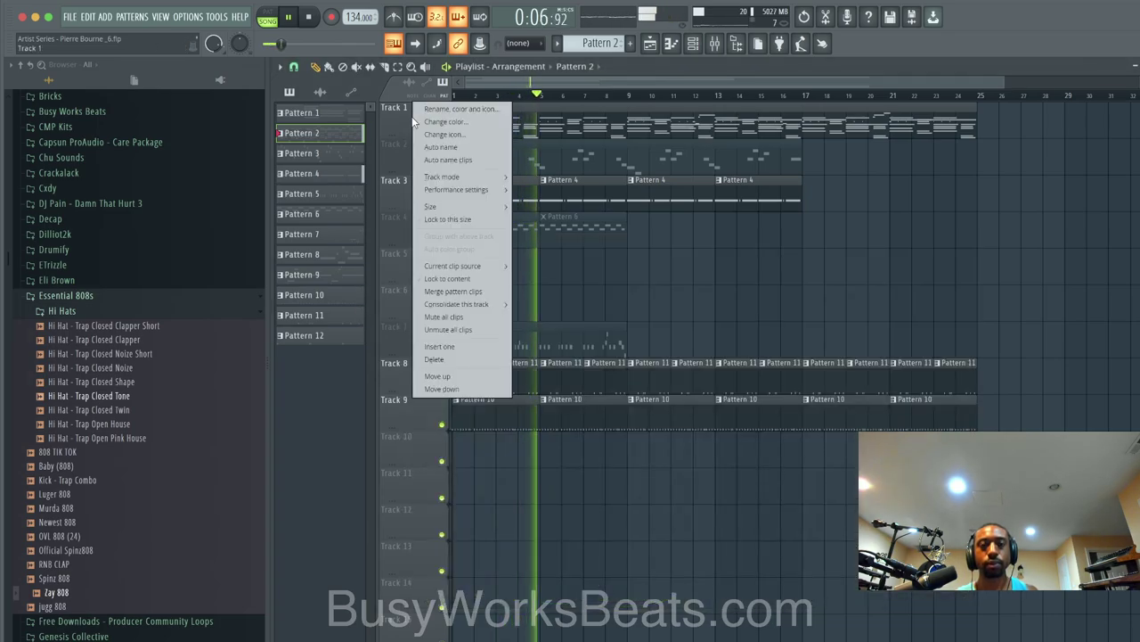
mouse_move(450, 266)
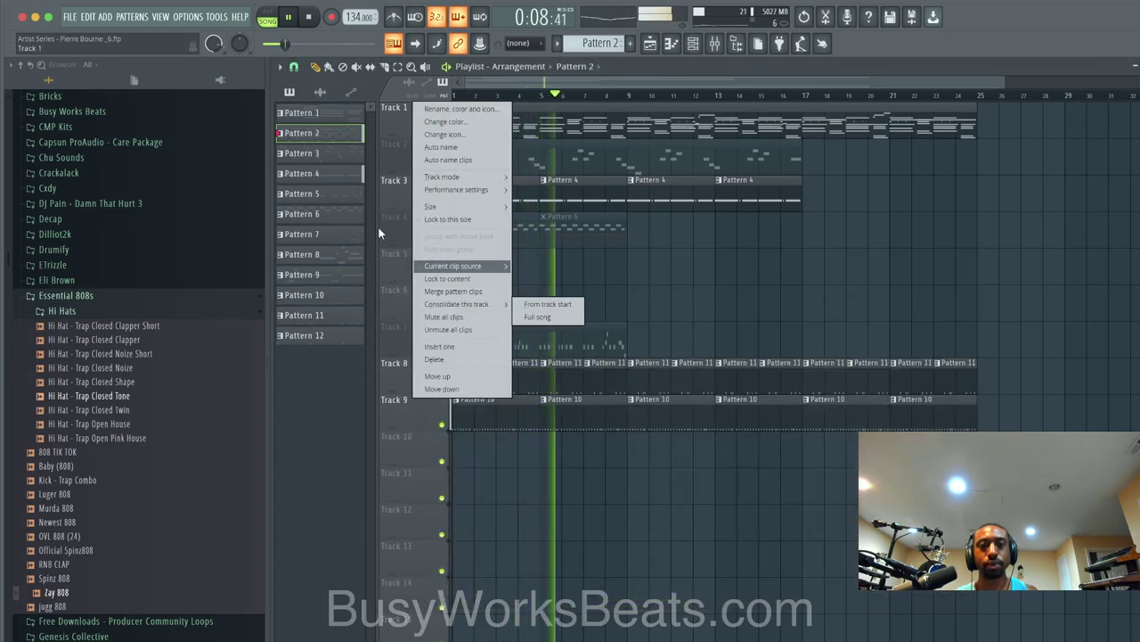
right_click(336, 130)
right_click(335, 129)
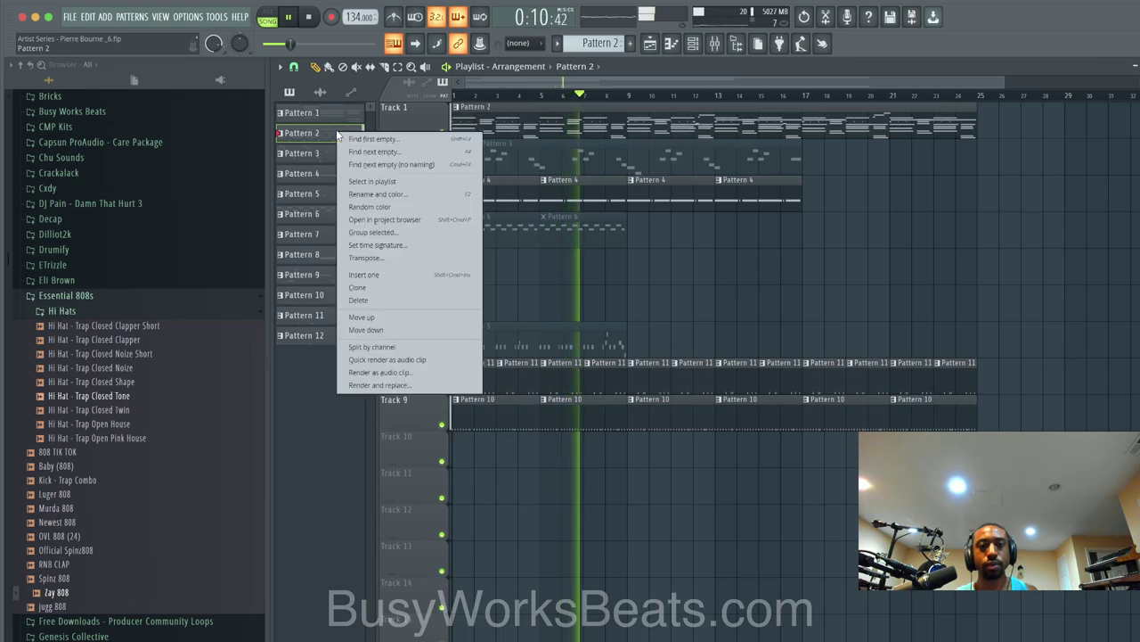
left_click(381, 260)
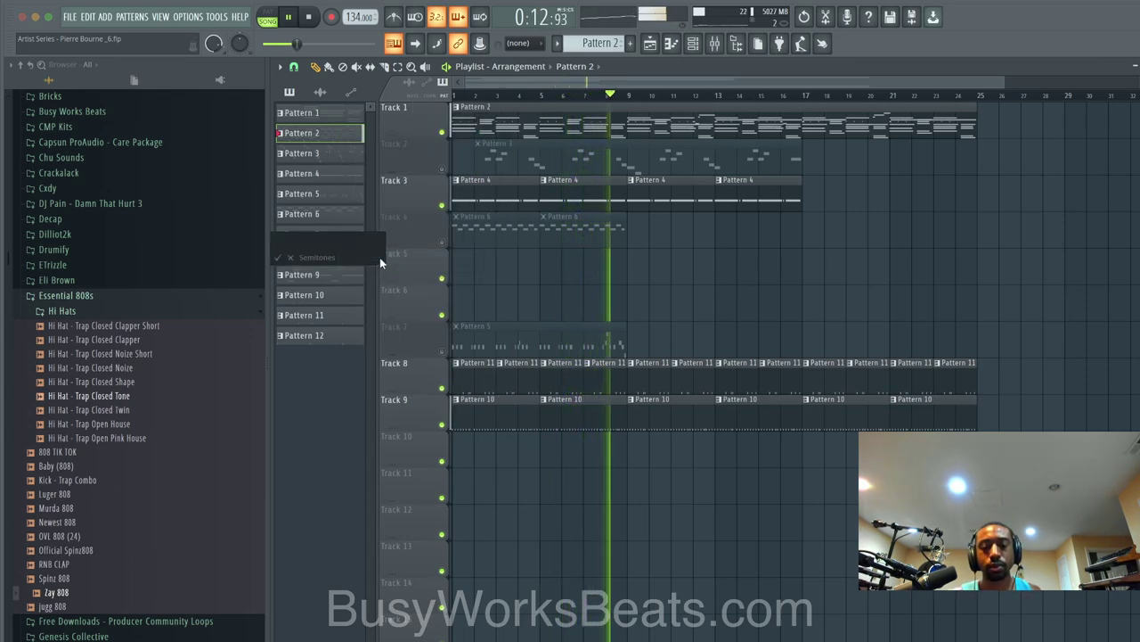
type("1")
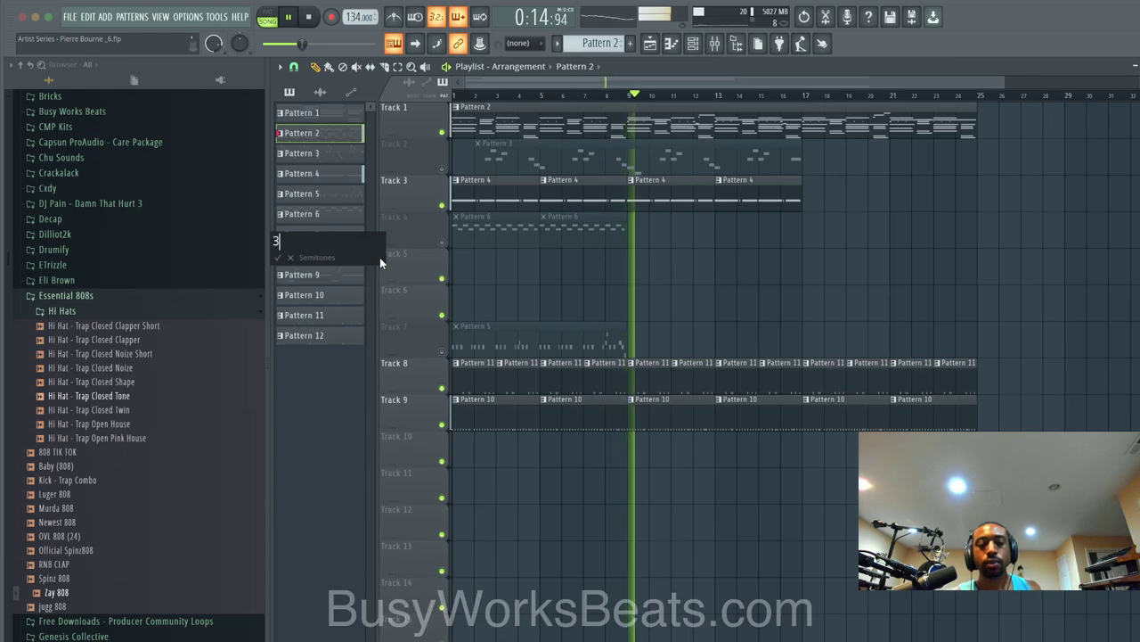
key("Return")
key("space")
key("space")
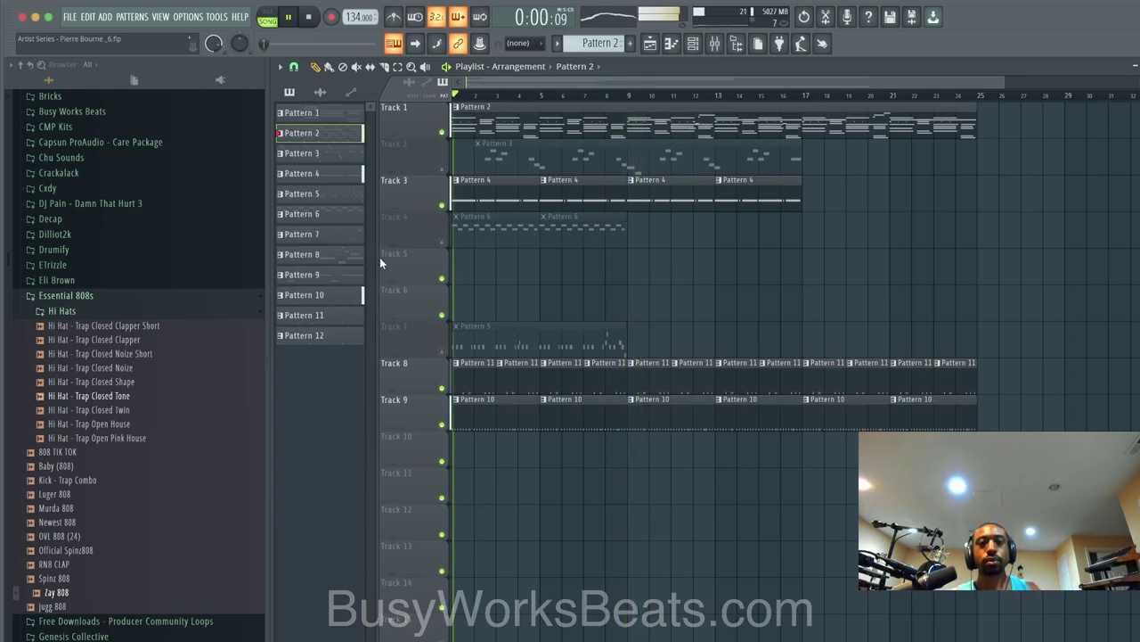
Step: Transpose Pattern 2 by another 6 semitones and stop playback
right_click(347, 136)
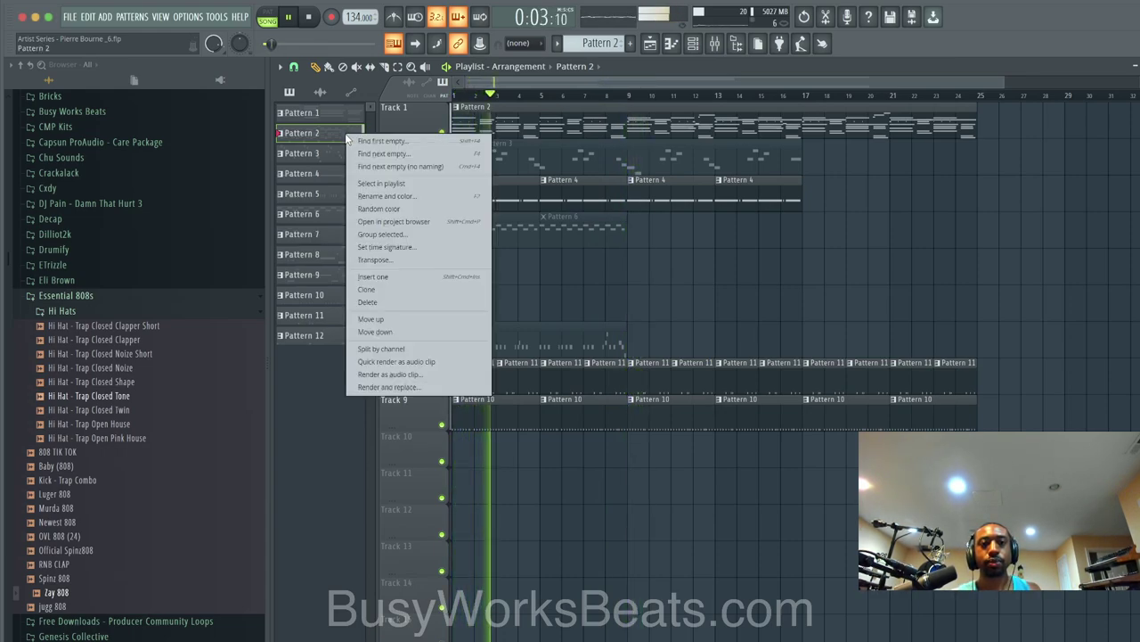
left_click(385, 258)
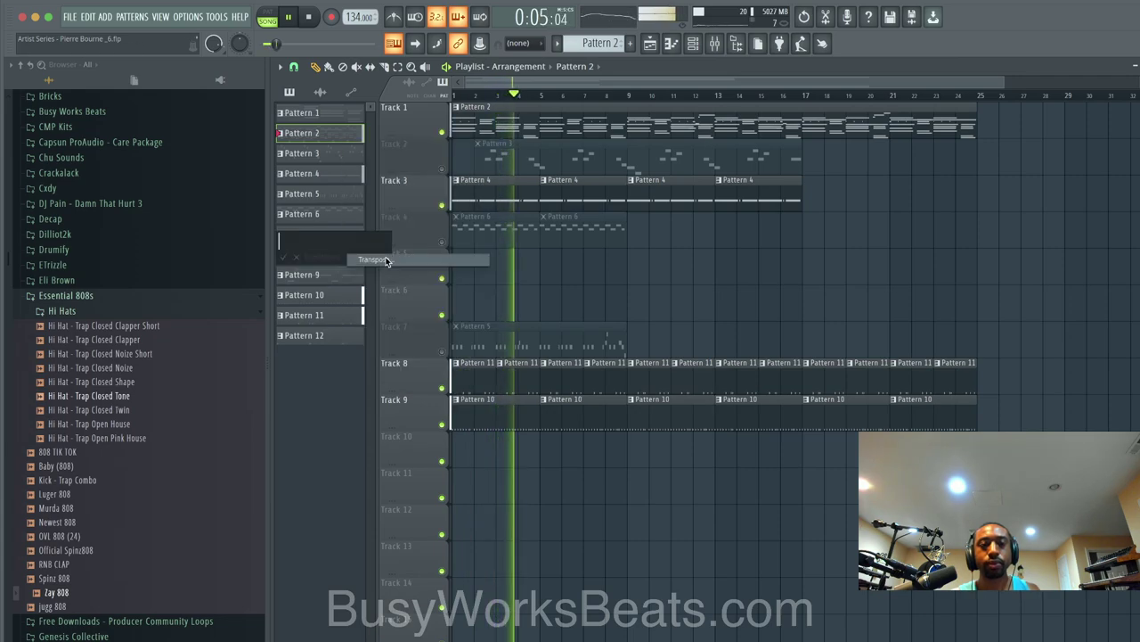
type("6")
key("Return")
key("space")
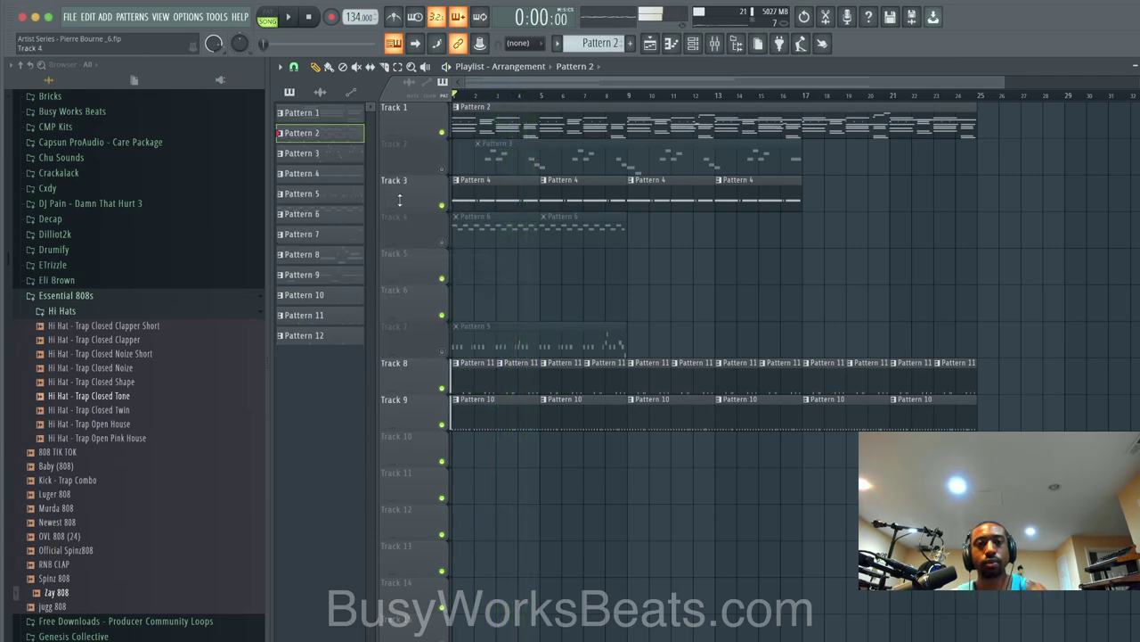
Step: Transpose Pattern 2 by -3 semitones and restart playback from the beginning
right_click(350, 137)
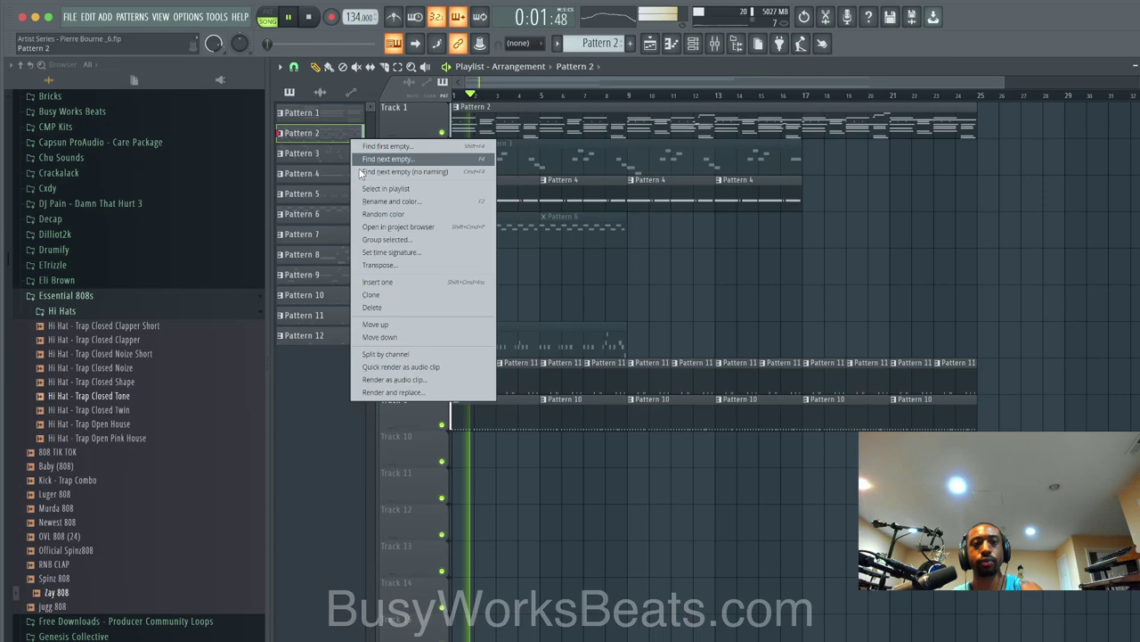
left_click(394, 261)
type("-3")
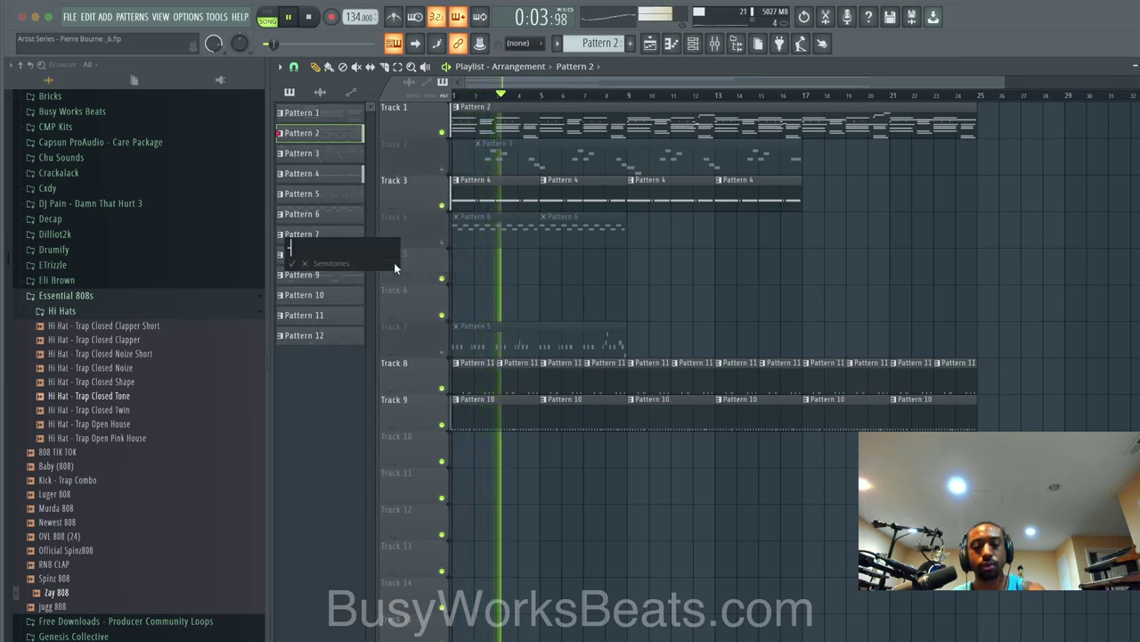
key("Return")
key("space")
key("space")
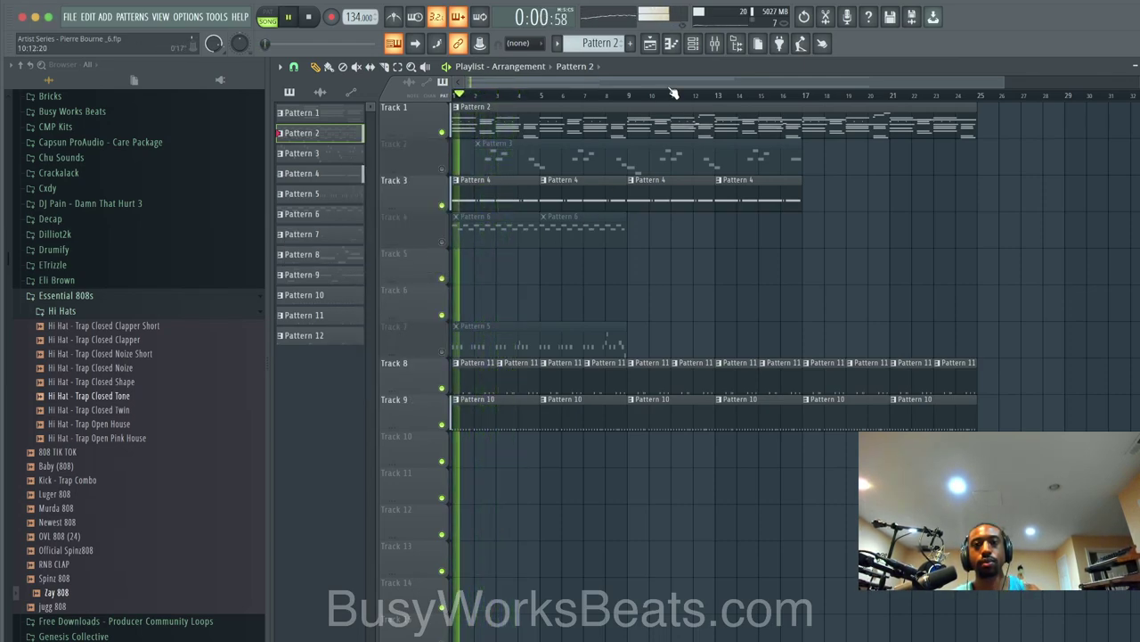
Step: Check the Desk Mic track in the mixer and the audio levels in OBS, and return to the playlist
left_click(720, 44)
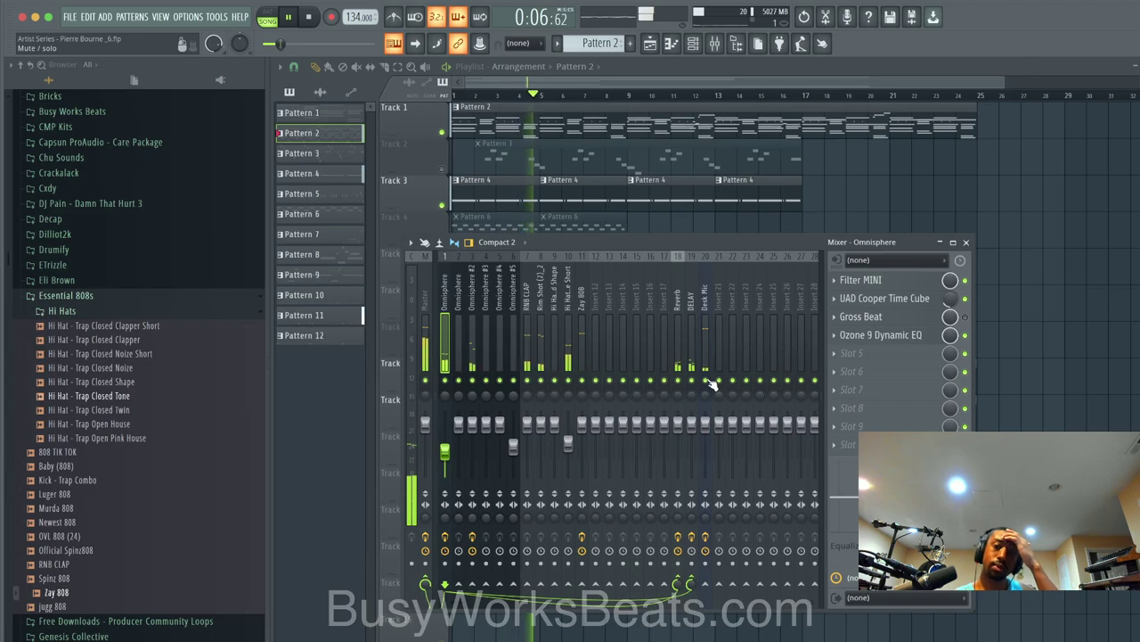
key("F9")
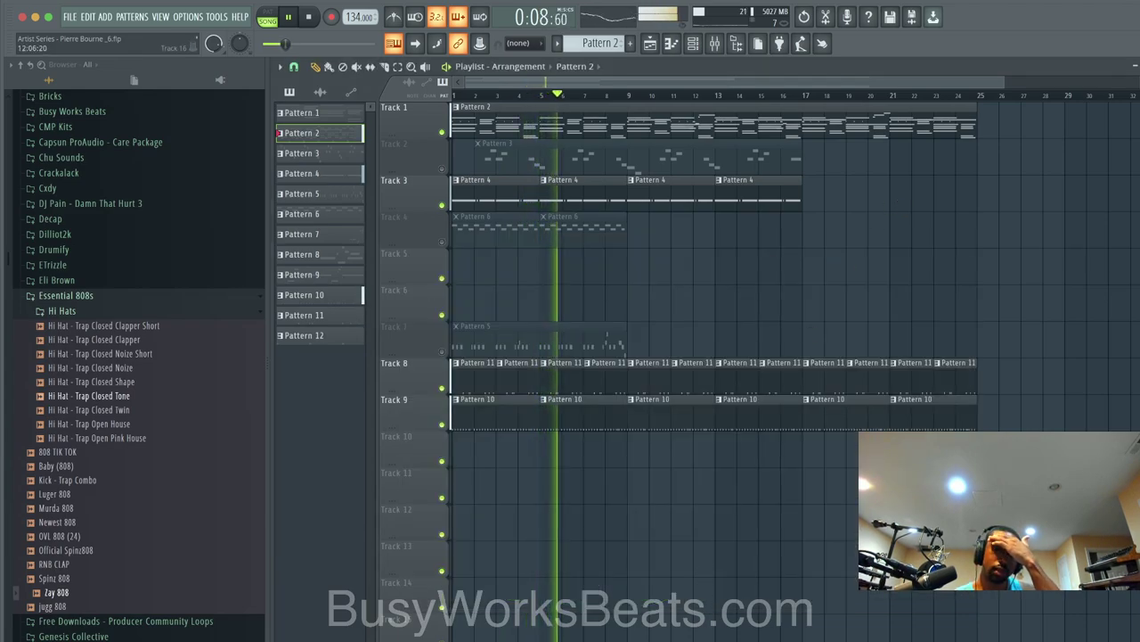
left_click(664, 638)
left_click(463, 282)
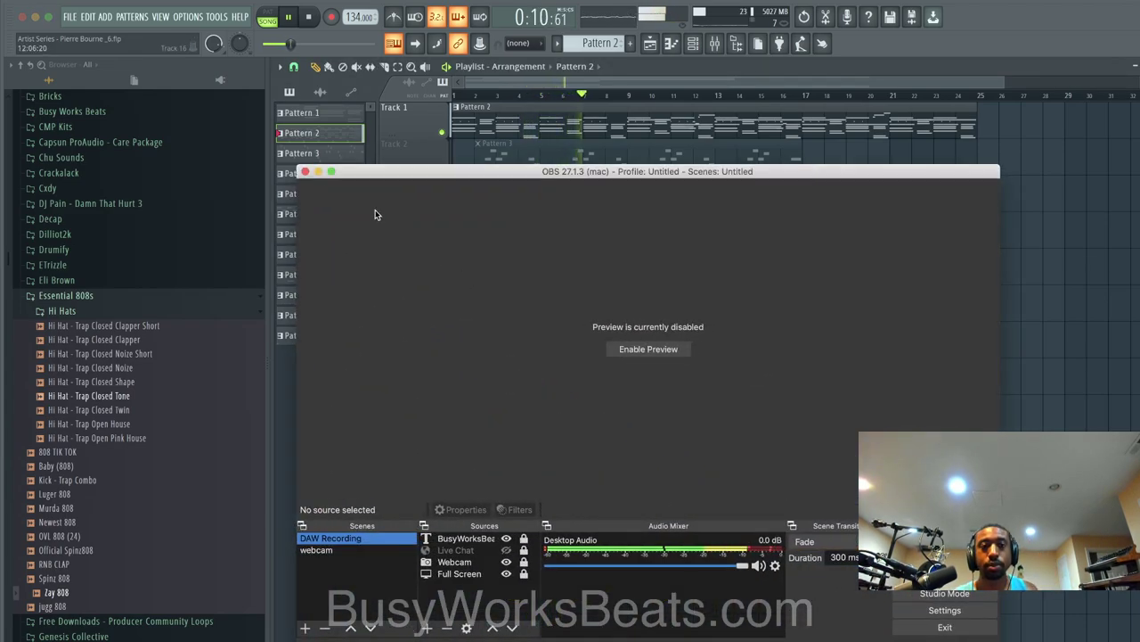
left_click(319, 173)
Step: Set the Zay 808 sample's quick fade-out to 30% in its channel settings and return to the playlist
left_click(695, 48)
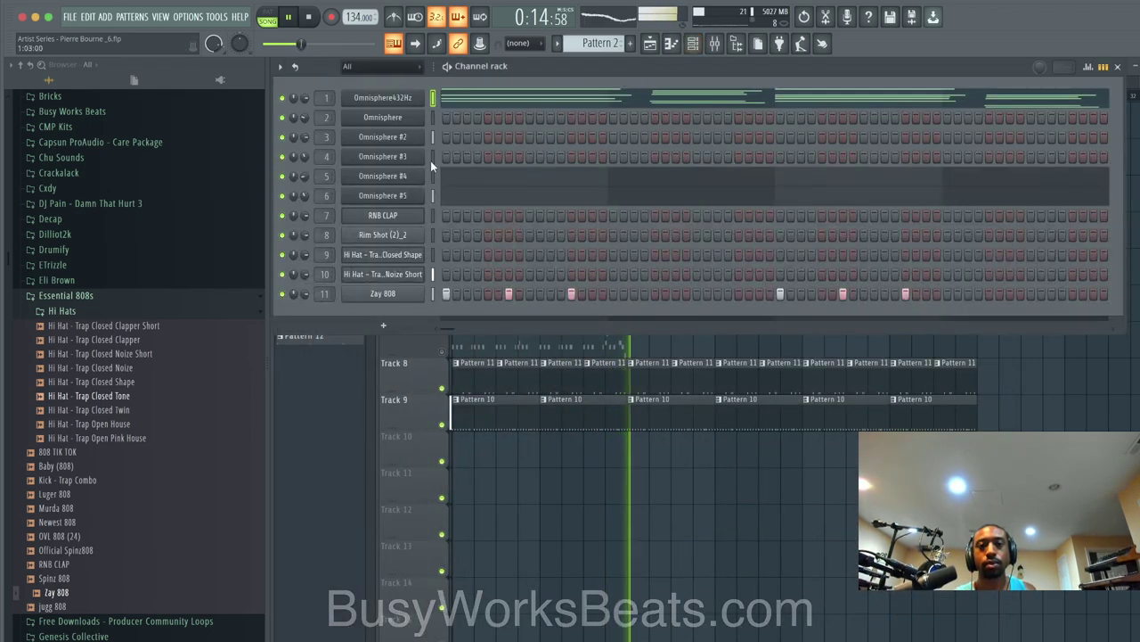
left_click(383, 294)
left_click_drag(682, 389, 691, 390)
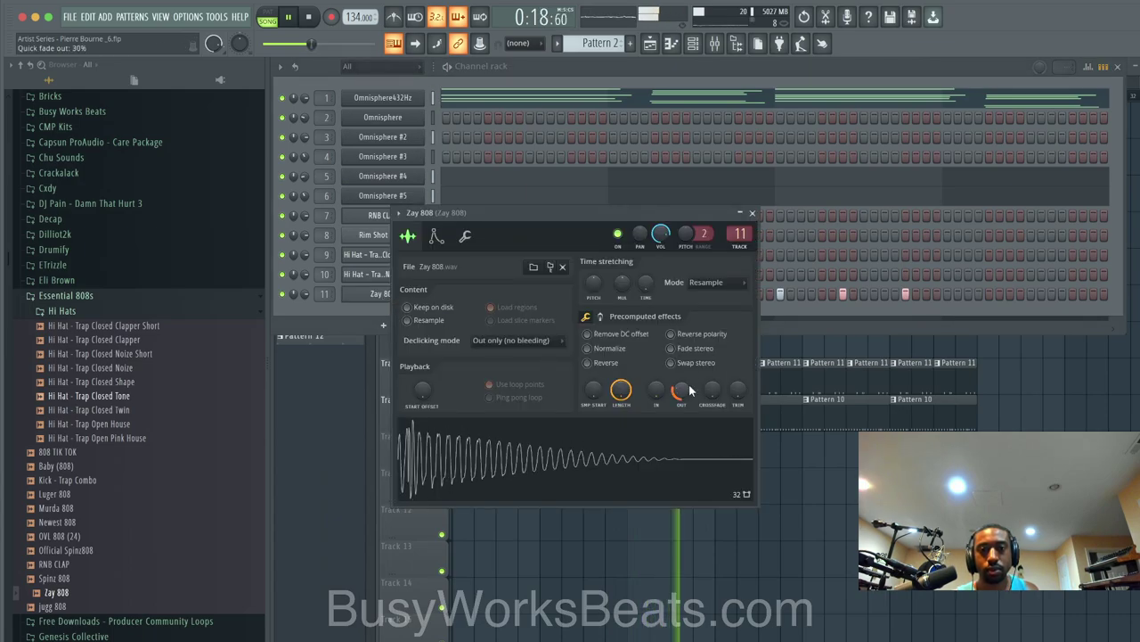
left_click(752, 215)
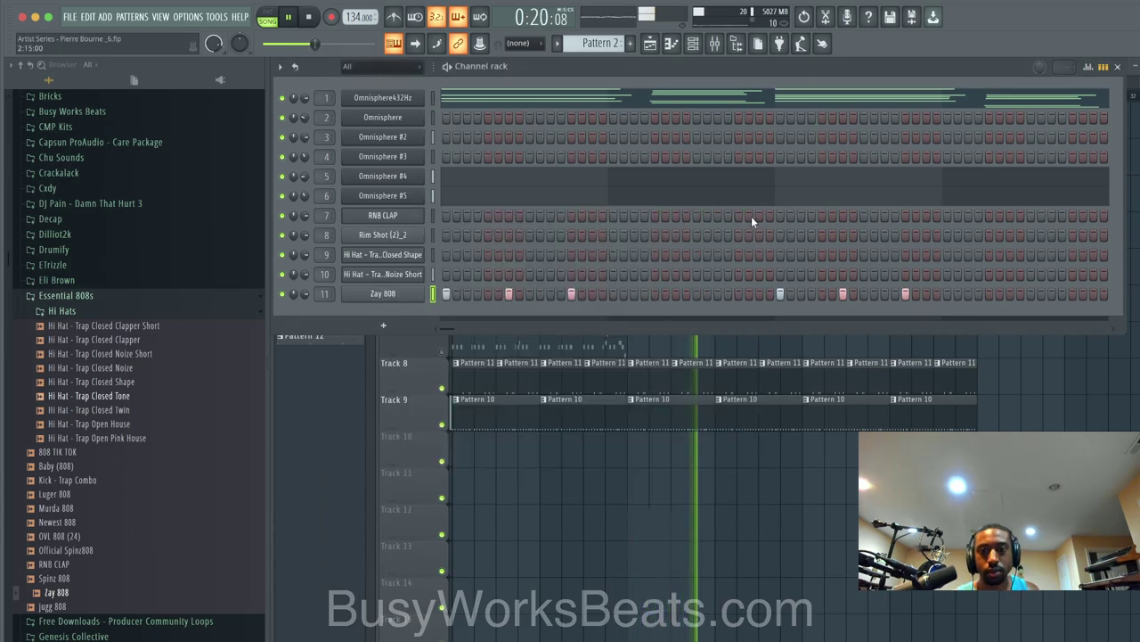
left_click(580, 400)
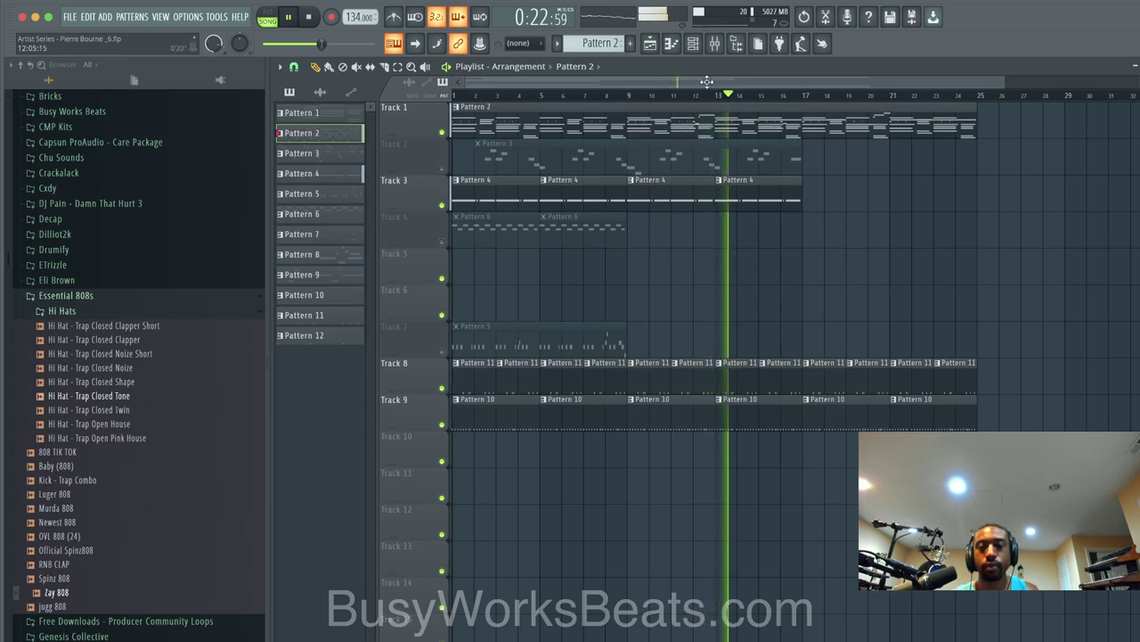
Step: Stop playback and consolidate Track 1 into an audio clip from the track start
key("F9")
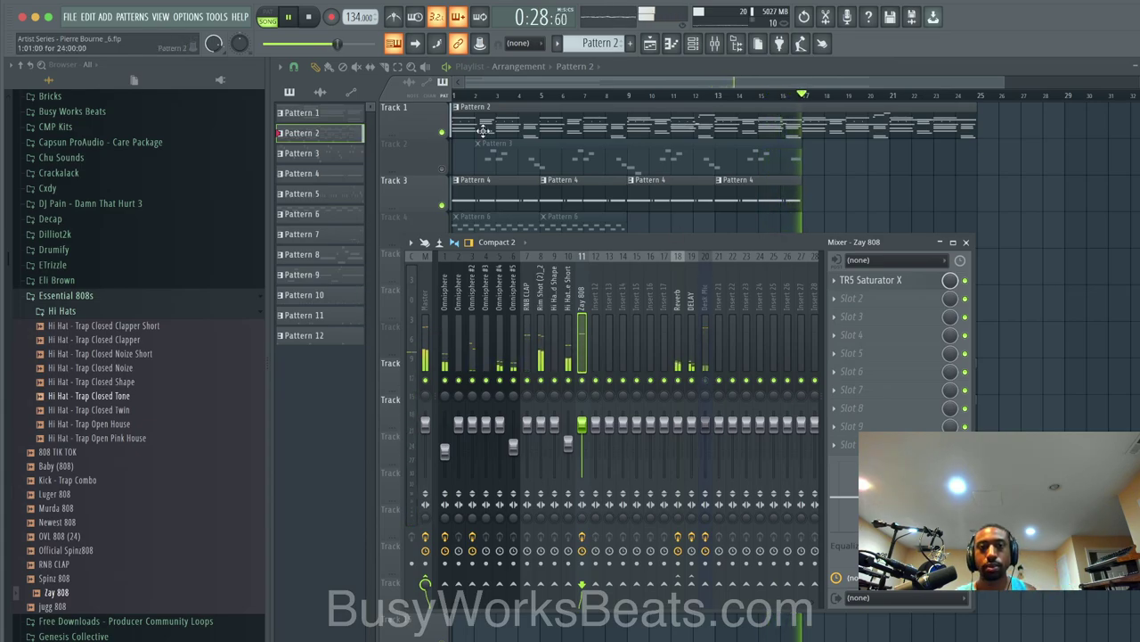
key("space")
right_click(417, 108)
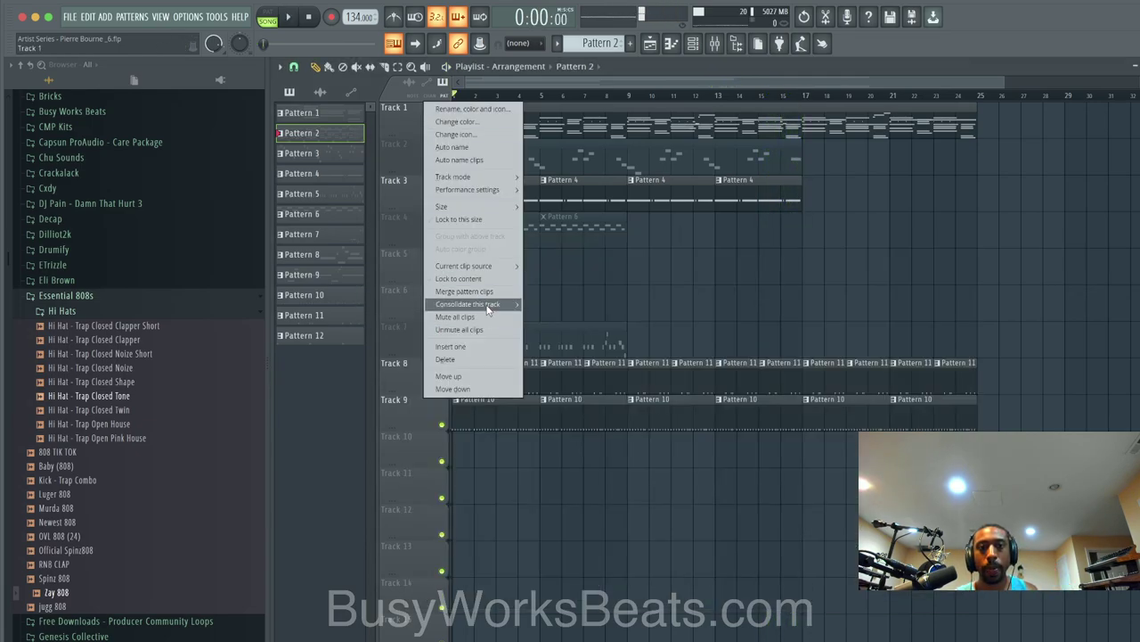
left_click(544, 306)
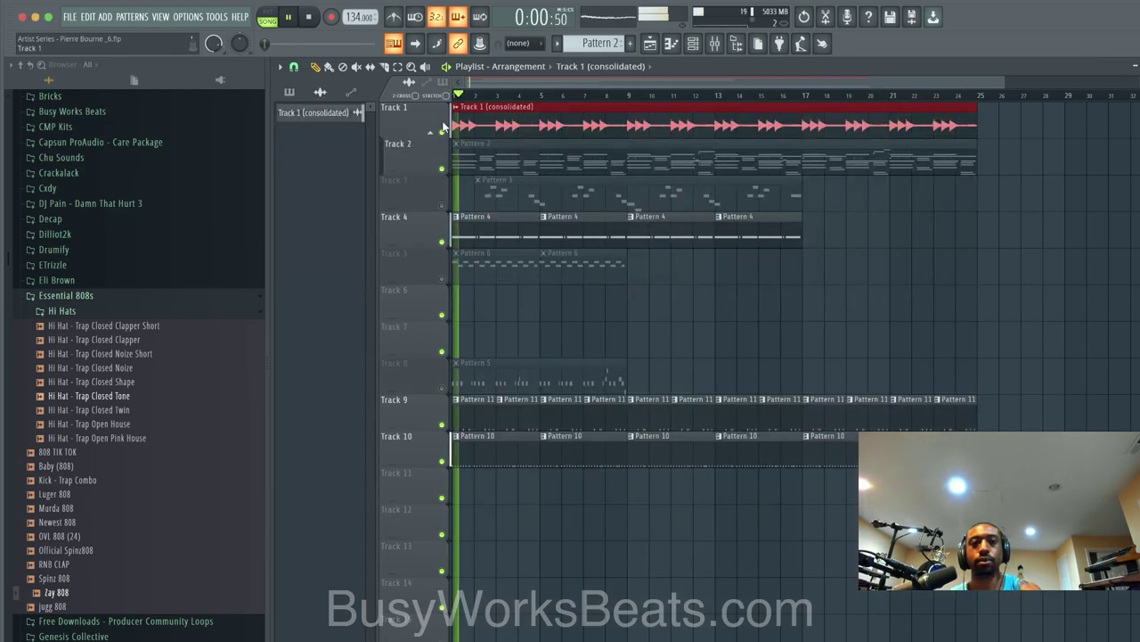
Step: Solo the consolidated Track 1 and reverse its audio sample in the channel settings
left_click(442, 132)
key("space")
key("space")
right_click(442, 132)
left_click(459, 107)
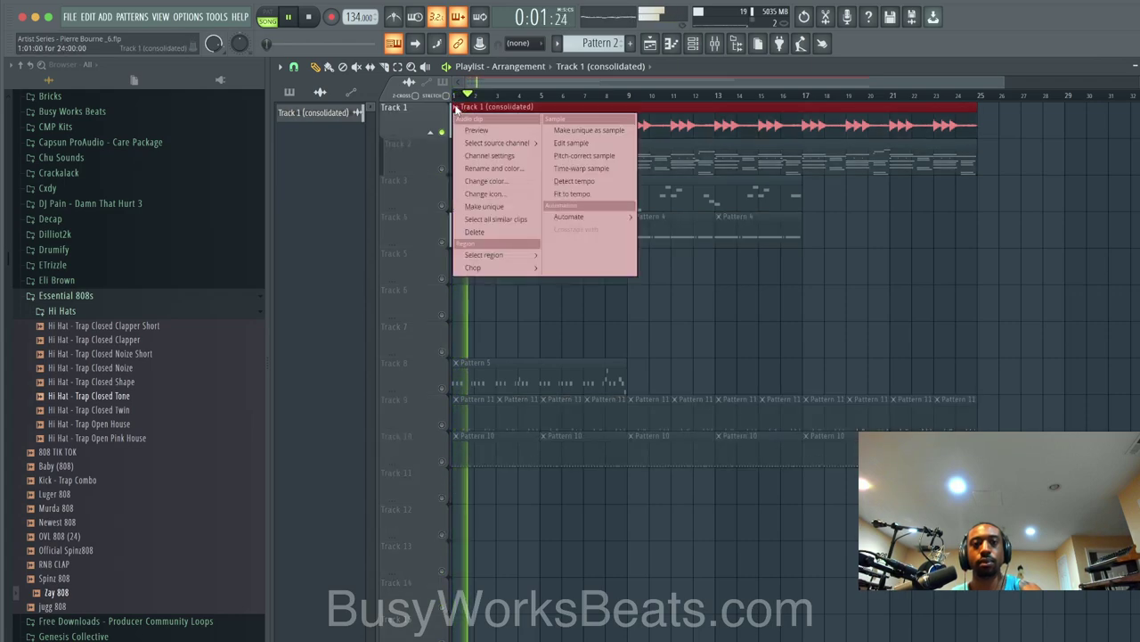
left_click(490, 156)
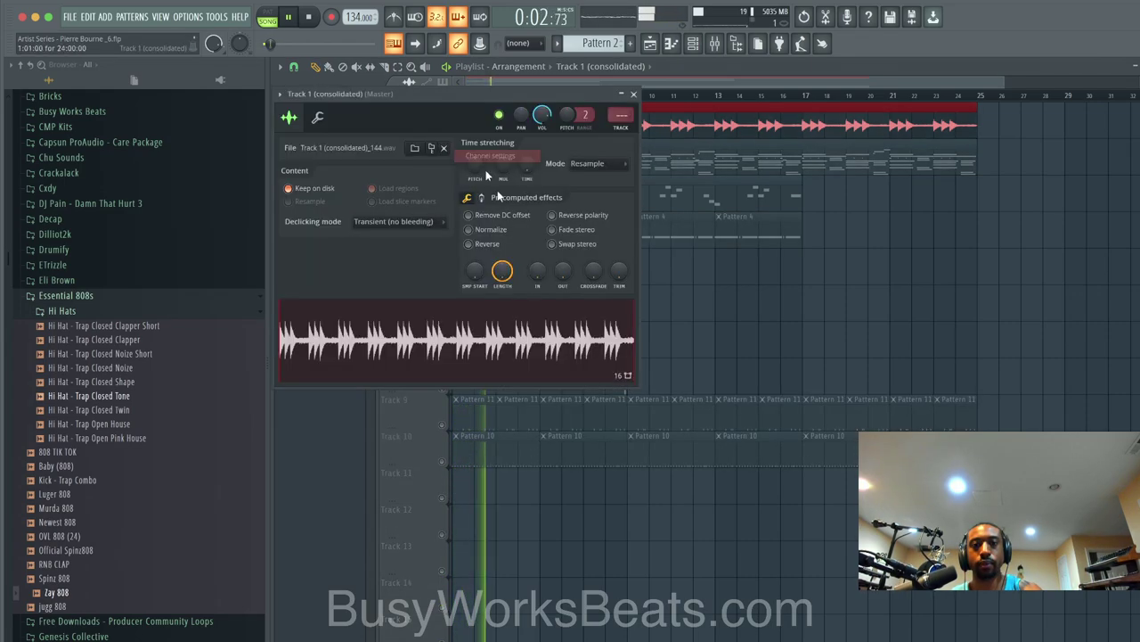
left_click(486, 243)
left_click(633, 95)
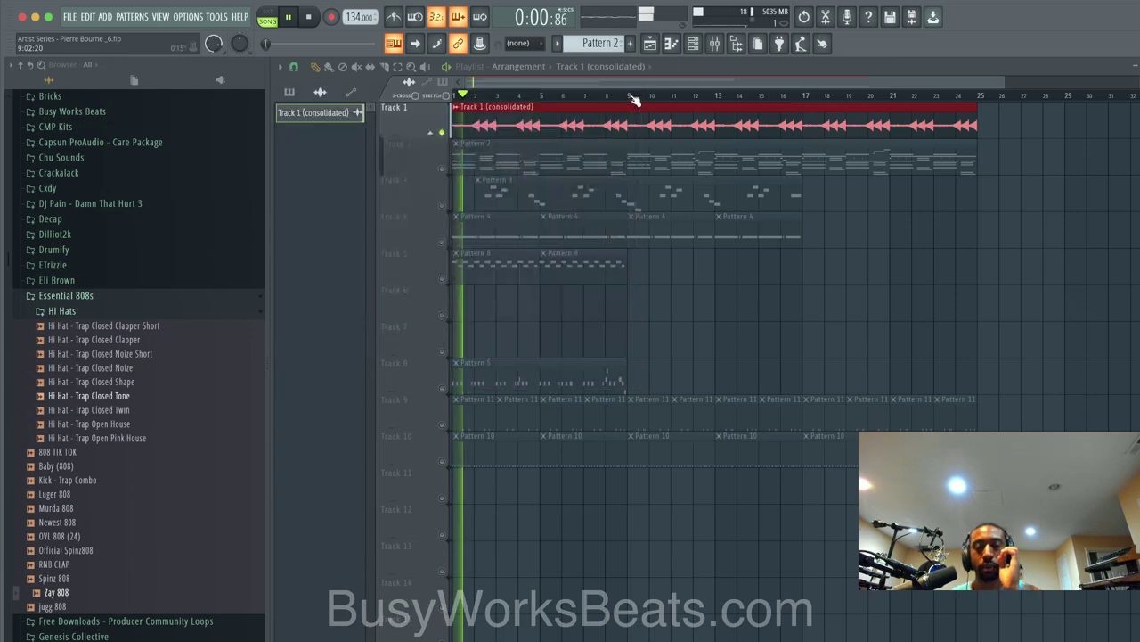
Step: Shift all pattern clips to start at bar 5 and keep the reversed Track 1 clip only in the first four bars
left_click(715, 44)
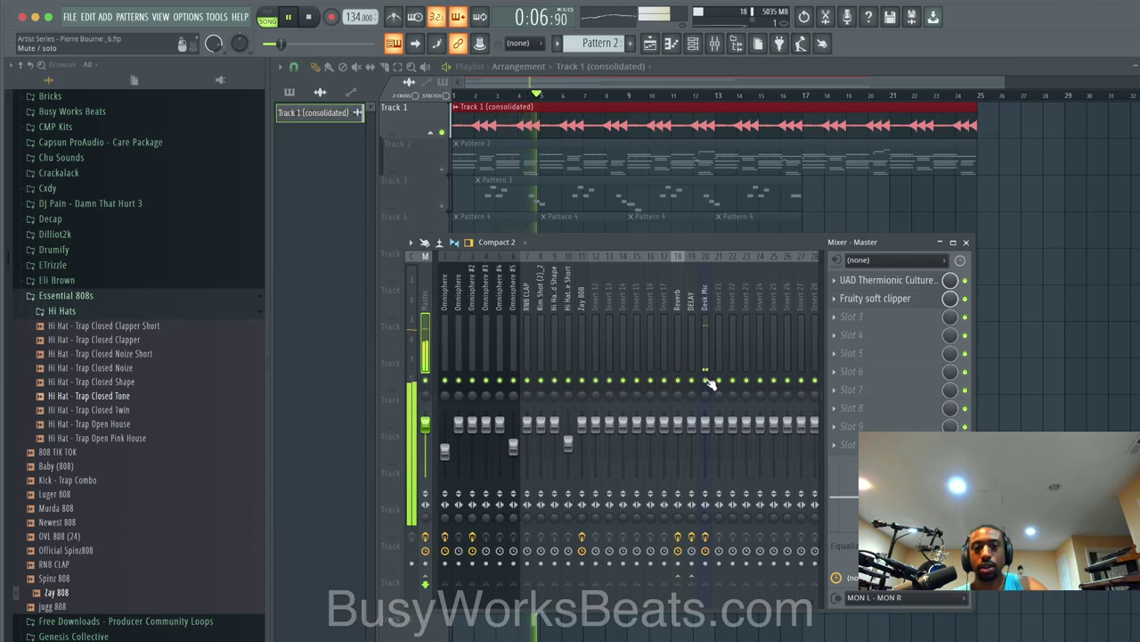
left_click(966, 242)
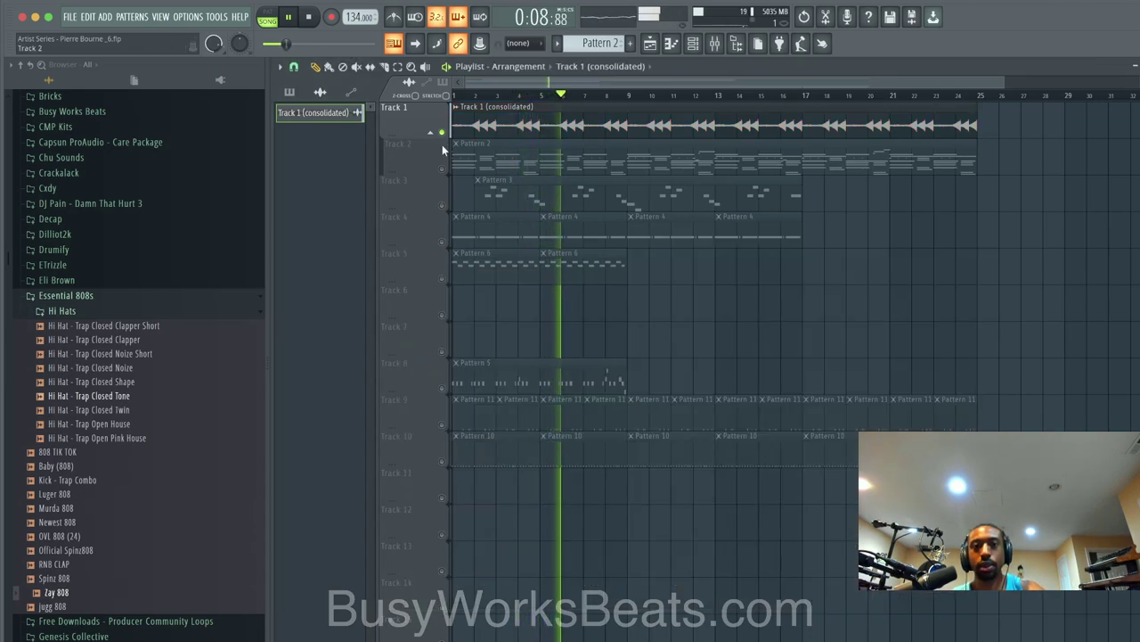
key("ctrl+a")
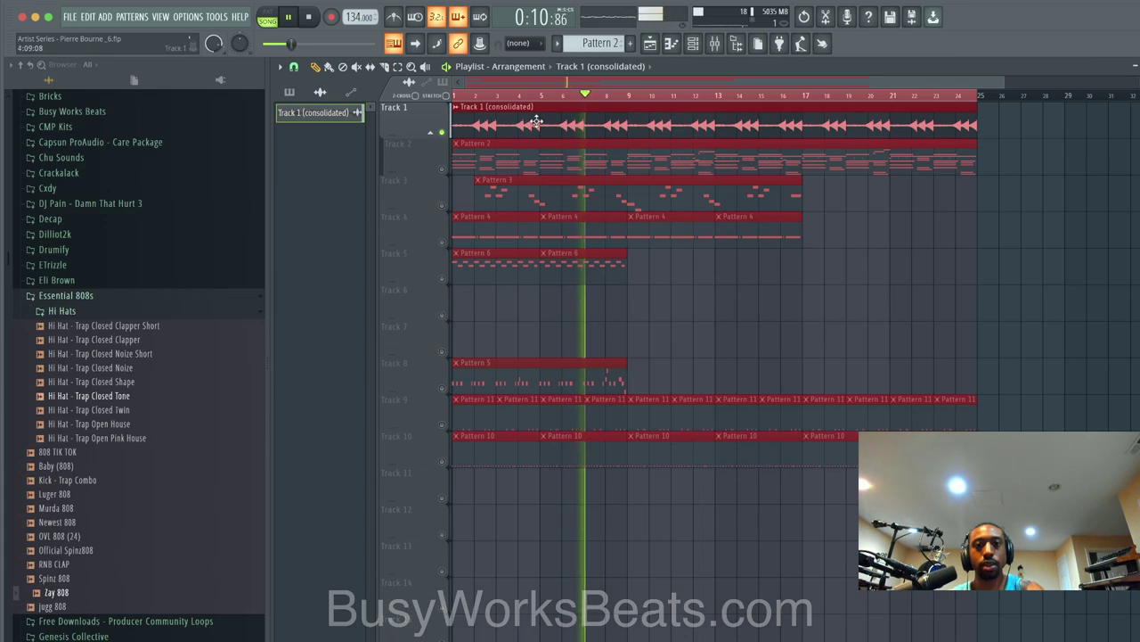
key("space")
left_click_drag(519, 132, 481, 125)
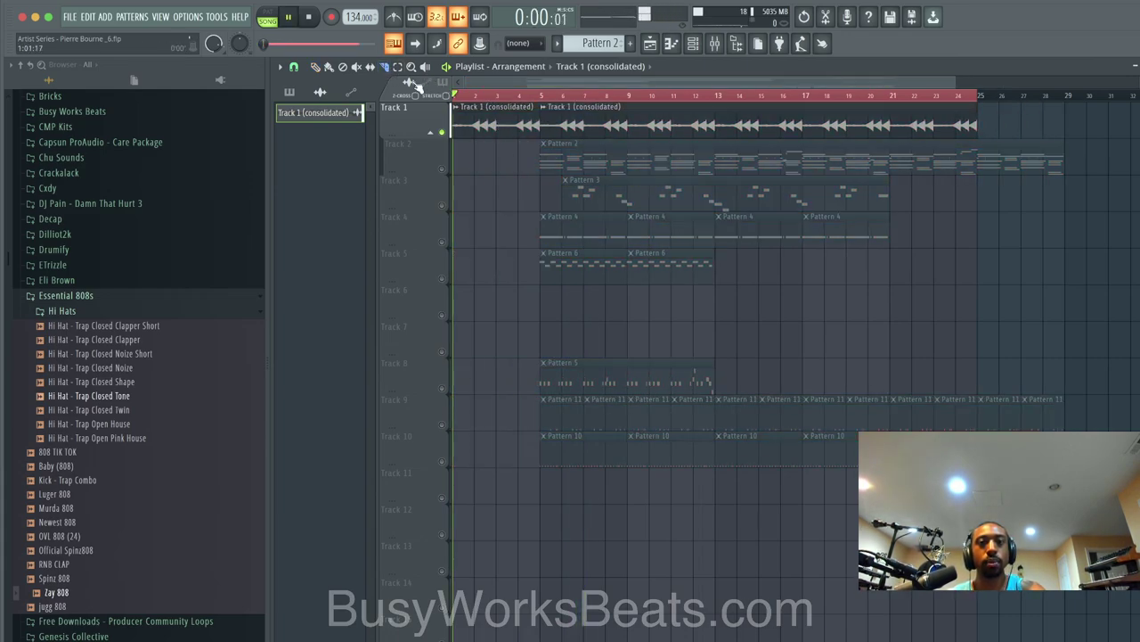
right_click(642, 115)
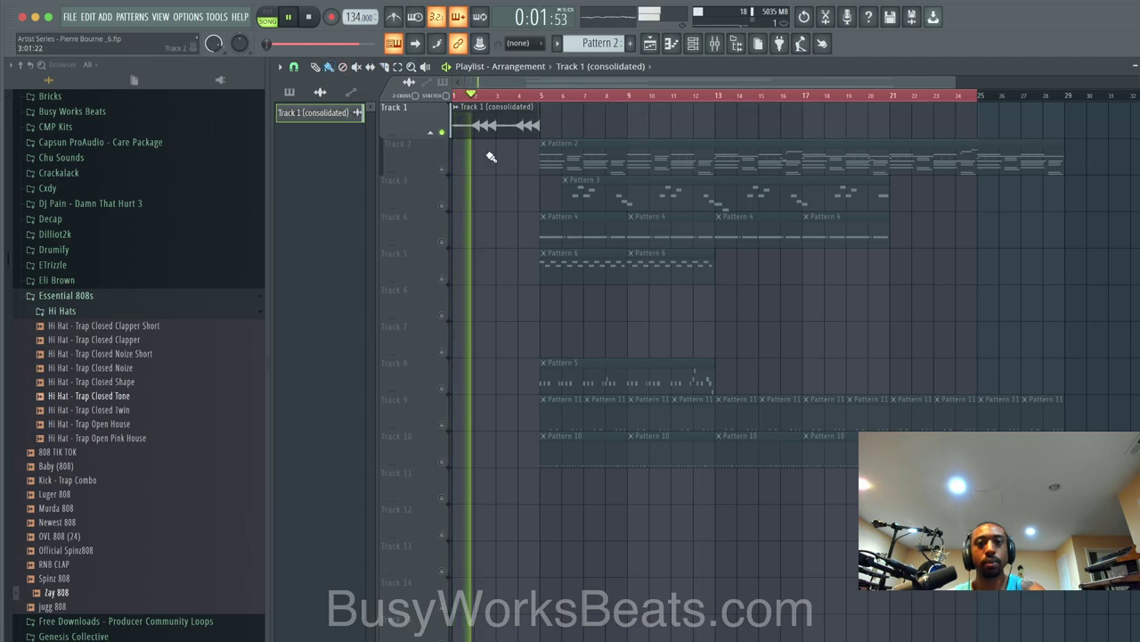
Step: Unsolo the playlist tracks, unmute the Pattern 2 clip and clear the time selection
right_click(446, 170)
left_click(357, 67)
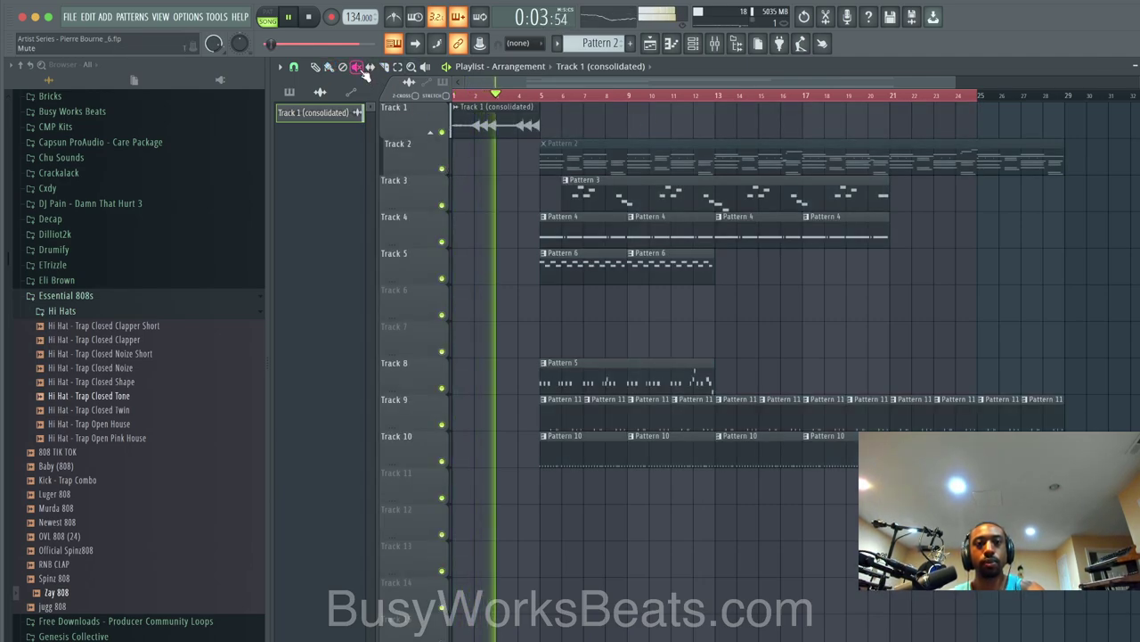
left_click(591, 139)
double_click(570, 90)
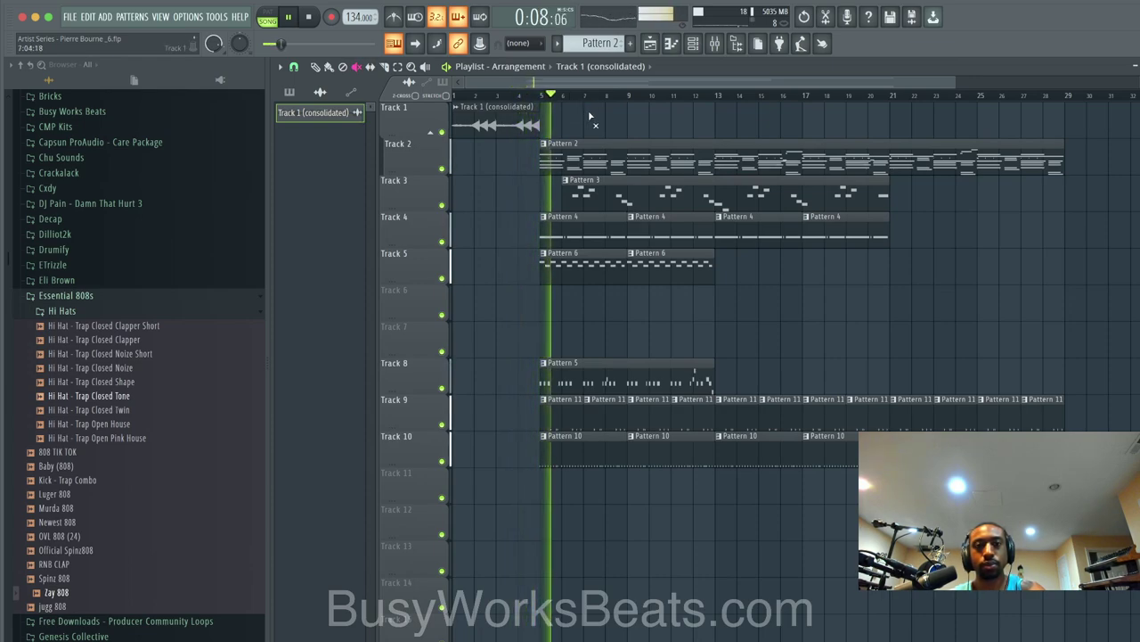
left_click(571, 267)
key("space")
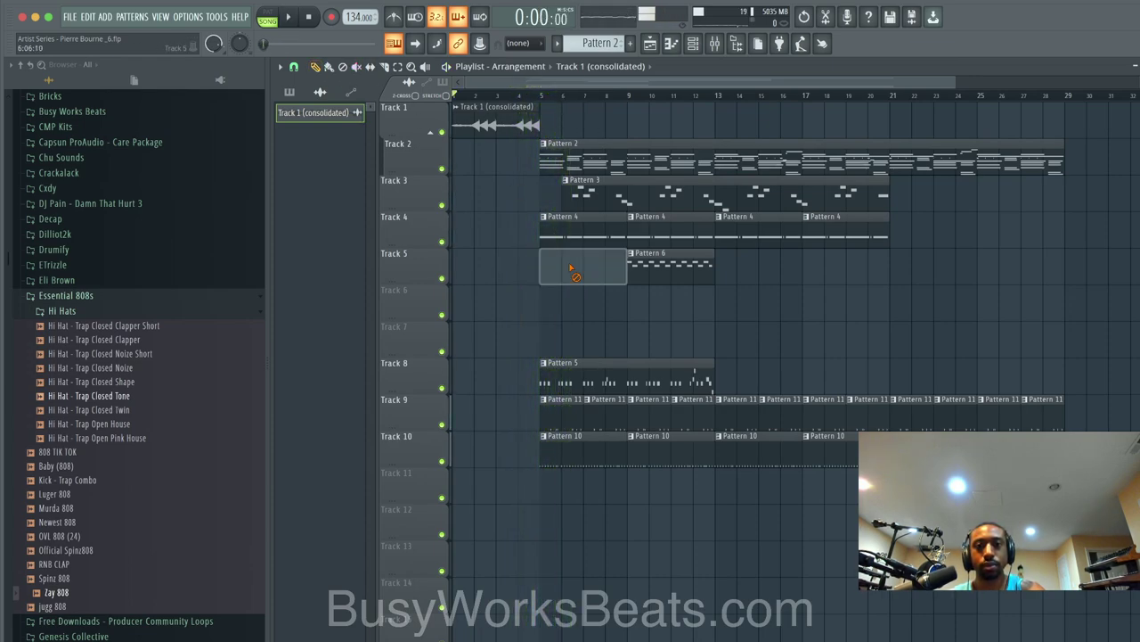
key("space")
key("ctrl+z")
Step: Delete the Pattern 5 clip on Track 8 and both Pattern 6 clips on Track 5, and save the project
left_click(617, 368)
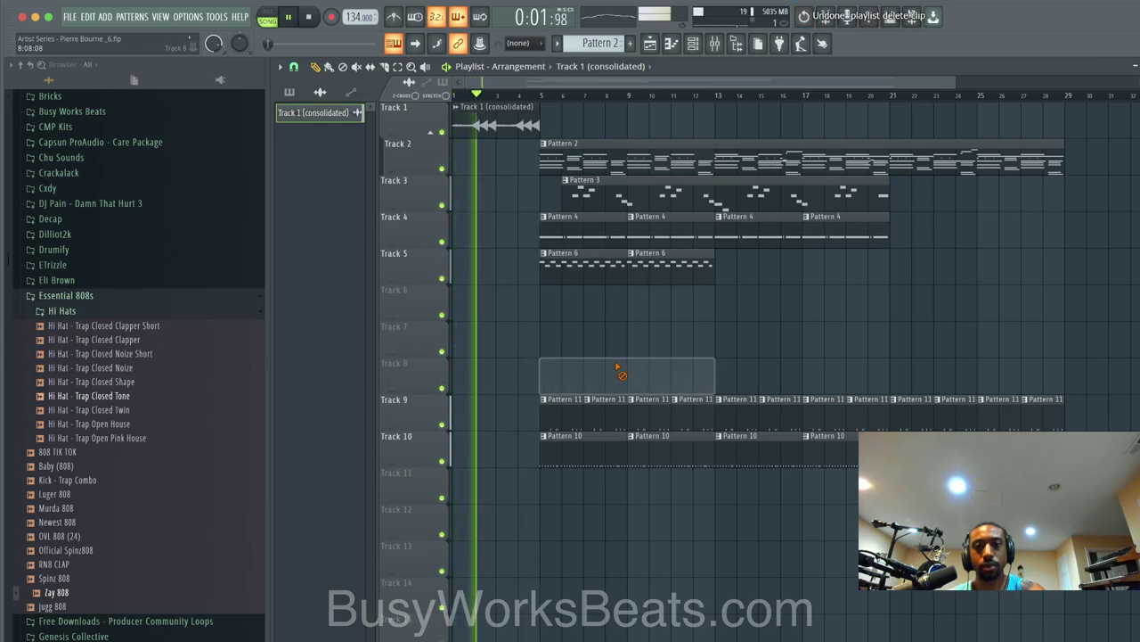
right_click(619, 270)
right_click(647, 270)
key("ctrl+n")
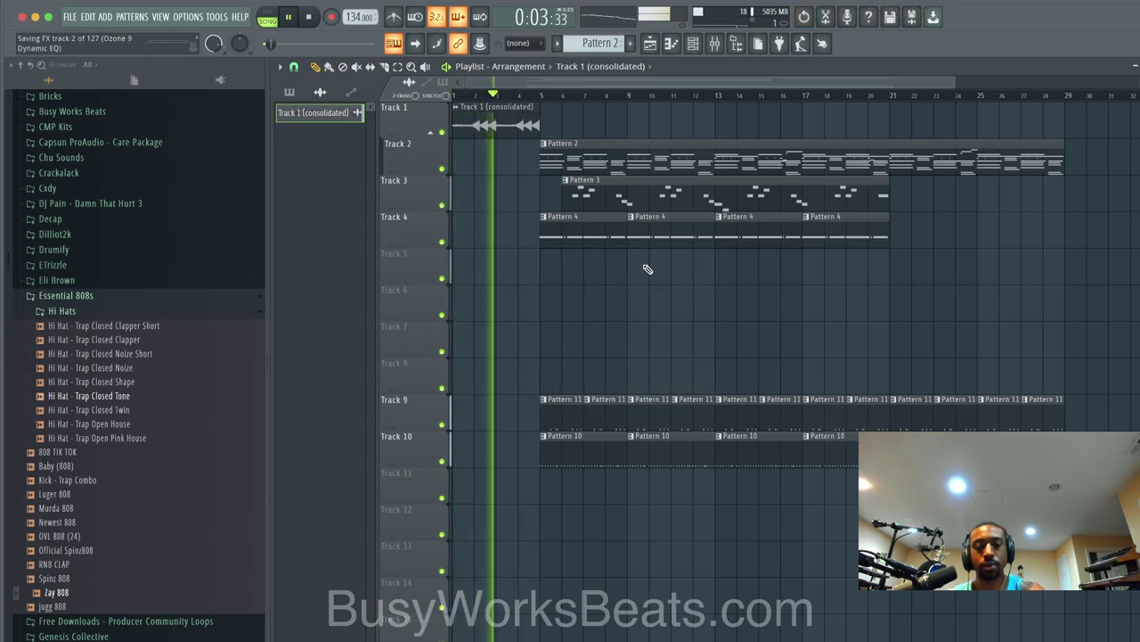
Step: Delete the Pattern 3 clip from Track 3 of the playlist
left_click(716, 44)
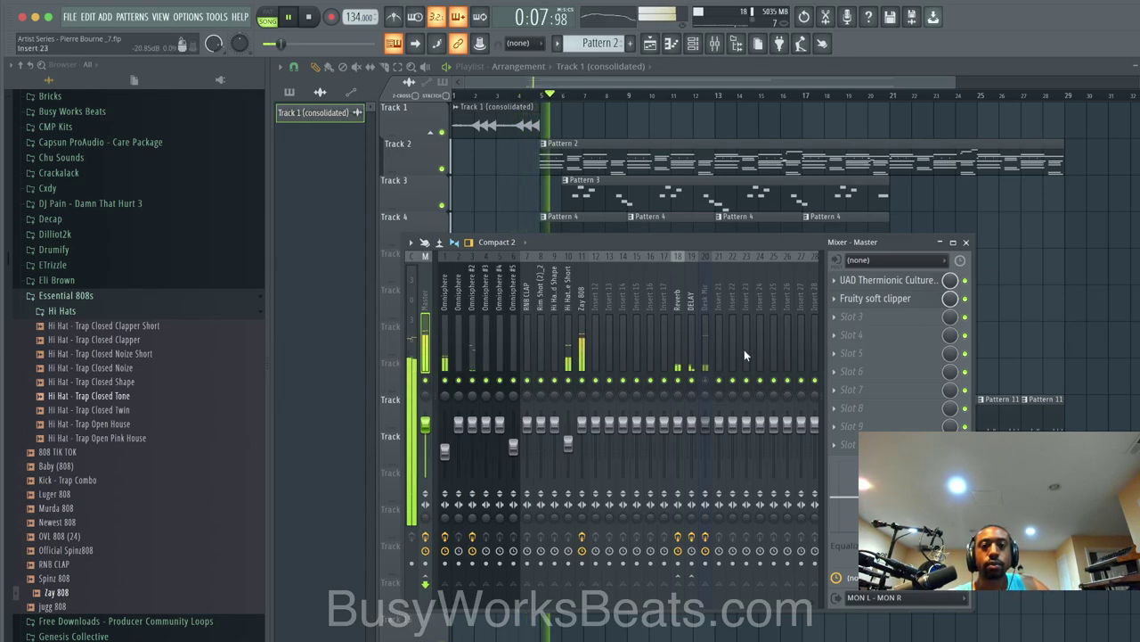
left_click(965, 242)
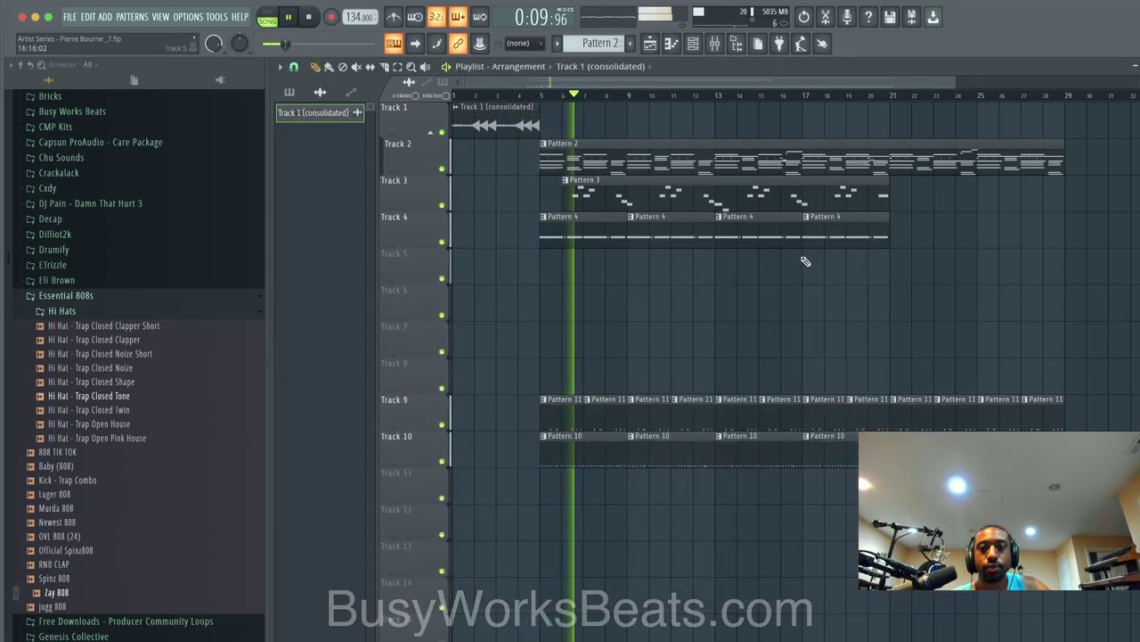
scroll(793, 254, "down", 2)
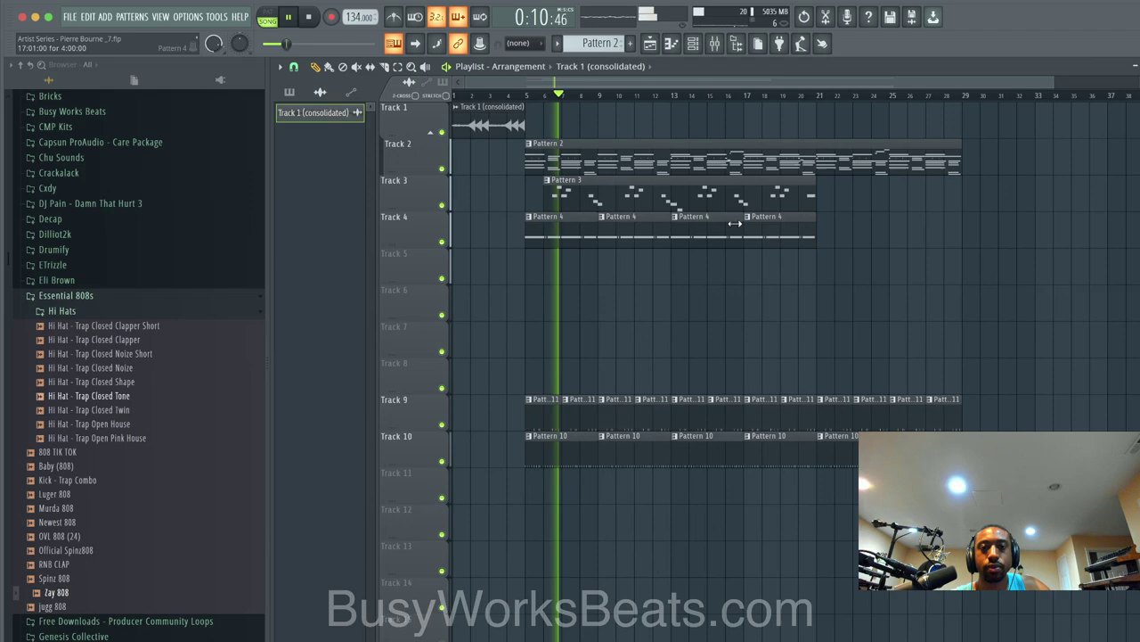
right_click(578, 193)
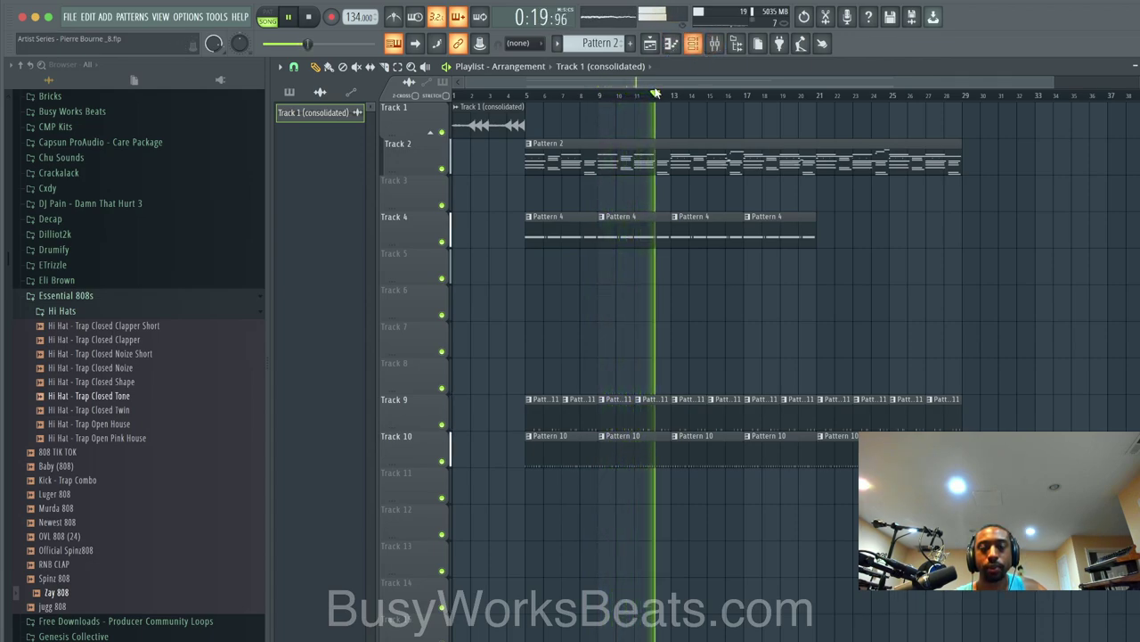
Step: Open the reversed Track 1 clip's channel settings and set its time-stretching mode to Stretch
left_click(457, 107)
left_click(481, 153)
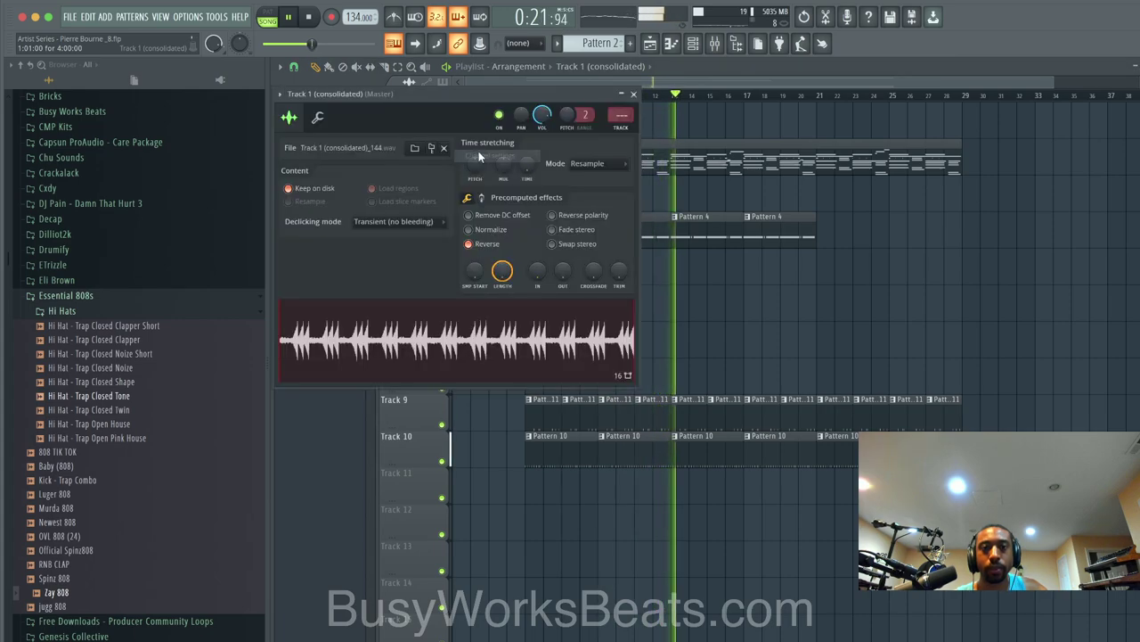
left_click(593, 163)
left_click(581, 200)
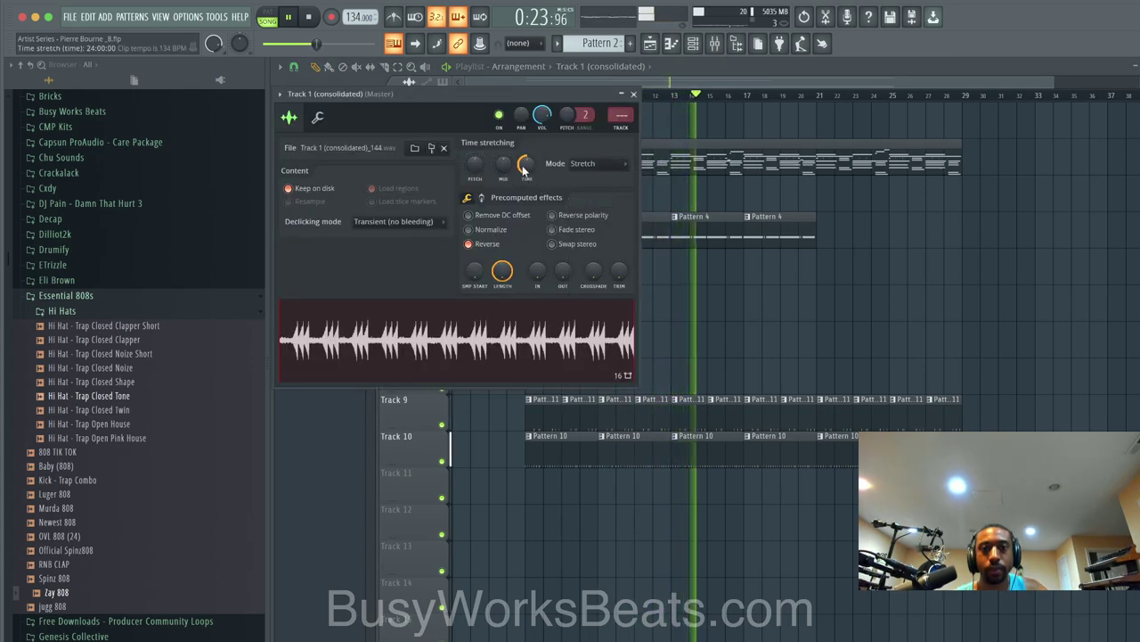
Step: Try a +1200 cents pitch shift on the reversed sample, play the intro, and reset the pitch shift
left_click_drag(475, 172, 475, 164)
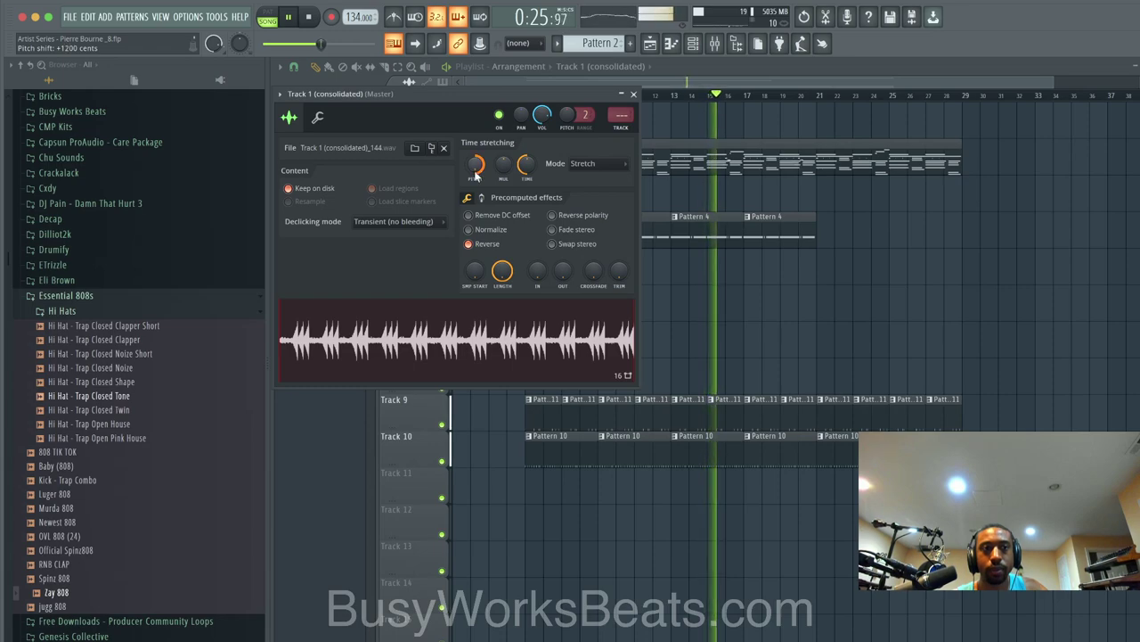
key("space")
key("space")
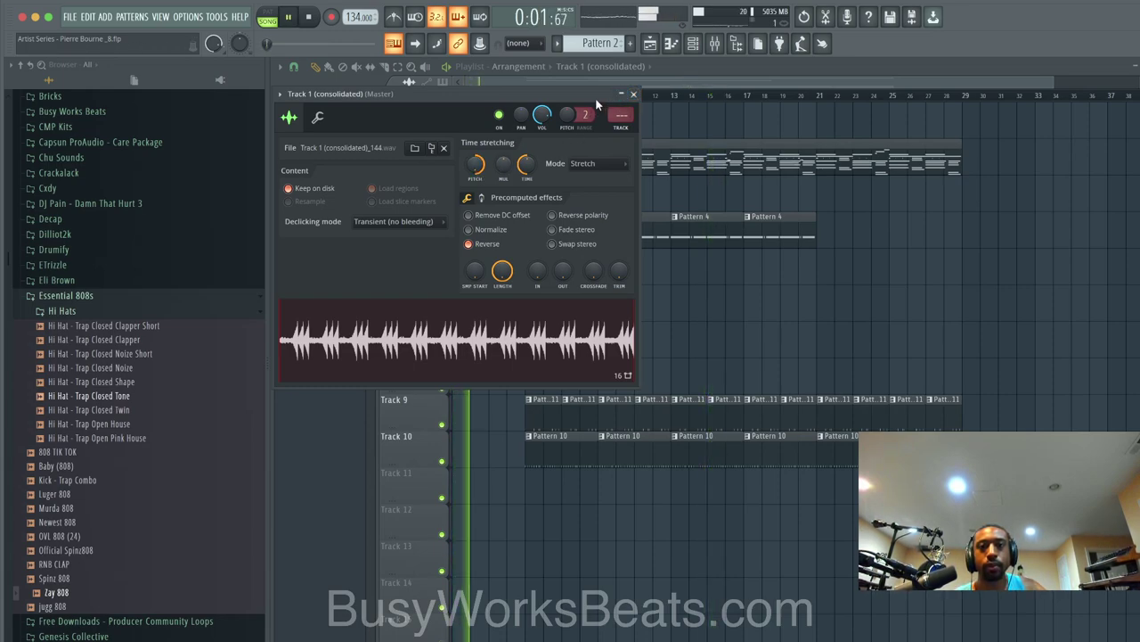
left_click_drag(595, 97, 597, 222)
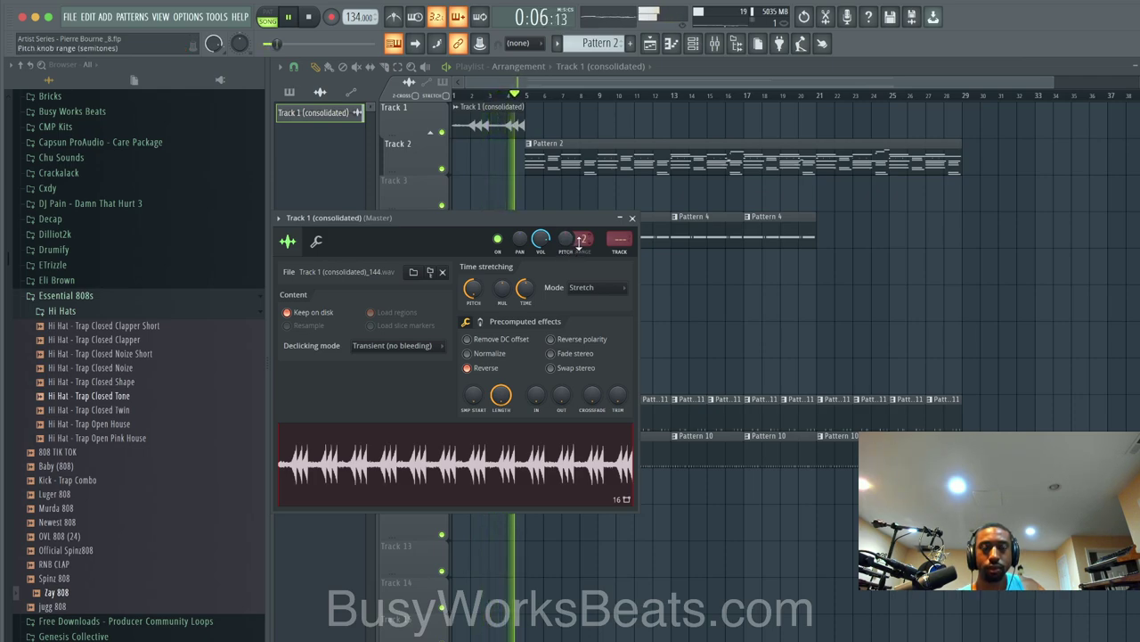
right_click(477, 286)
left_click(488, 292)
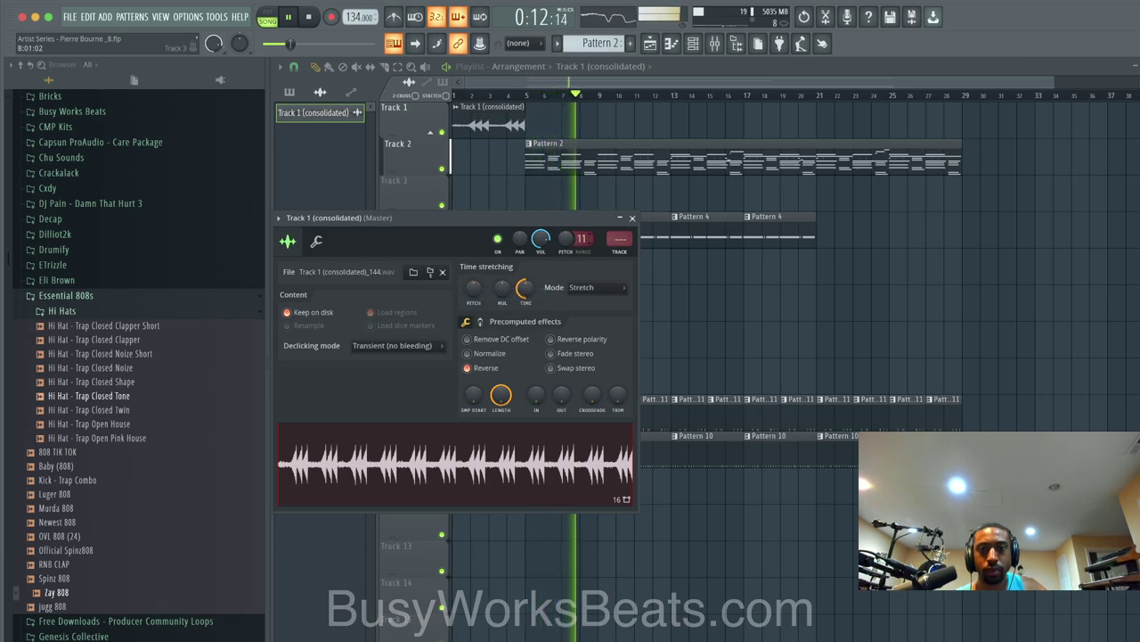
Step: Set the sample channel's pitch range to 12 and automate its channel pitch, rising from the lowest value at bar 1 to a point at bar 5
right_click(566, 242)
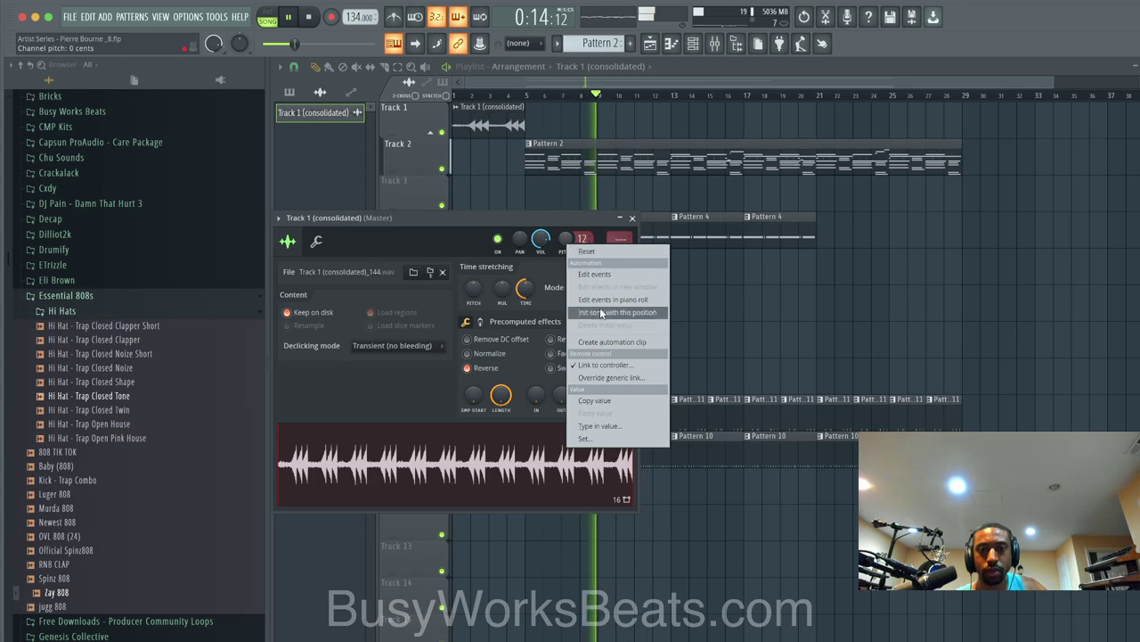
left_click(600, 343)
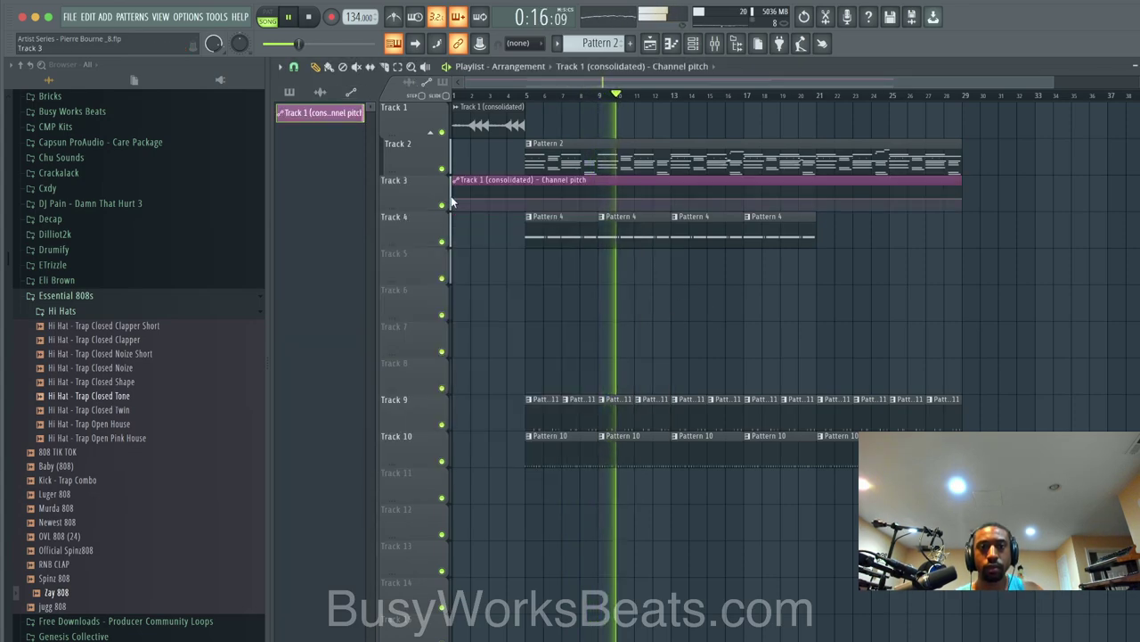
key("space")
left_click_drag(457, 199, 459, 227)
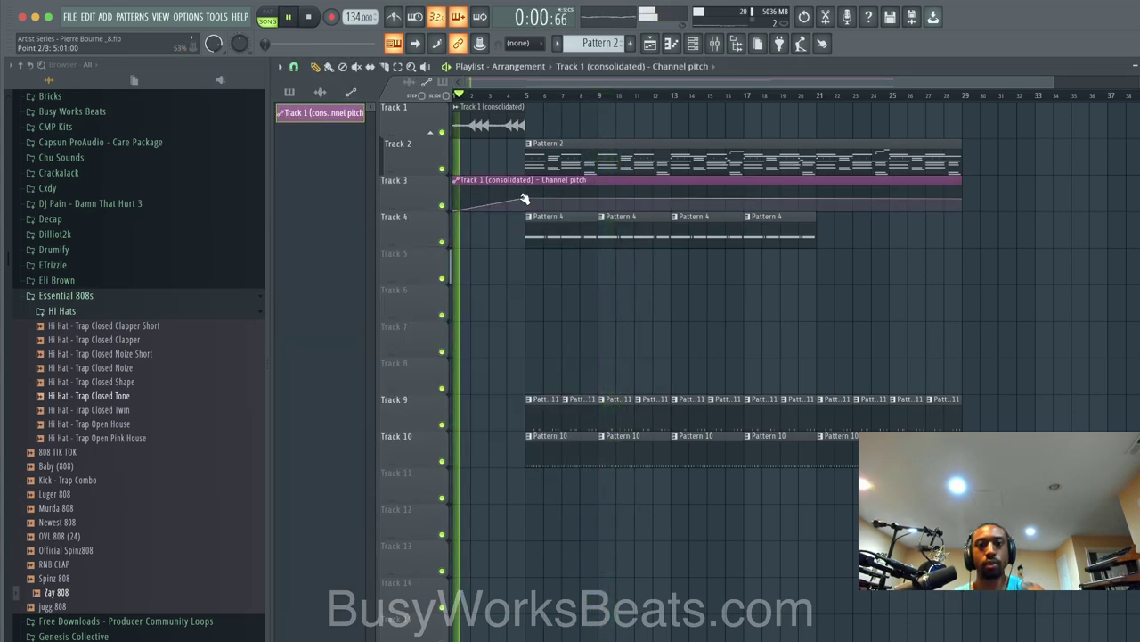
right_click(529, 197)
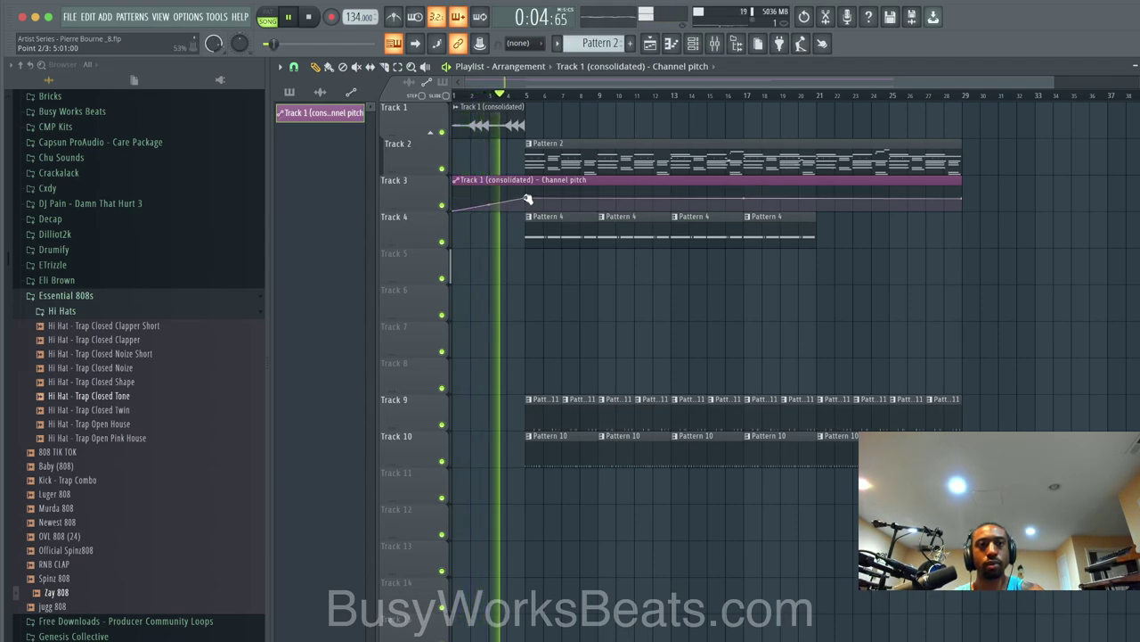
key("space")
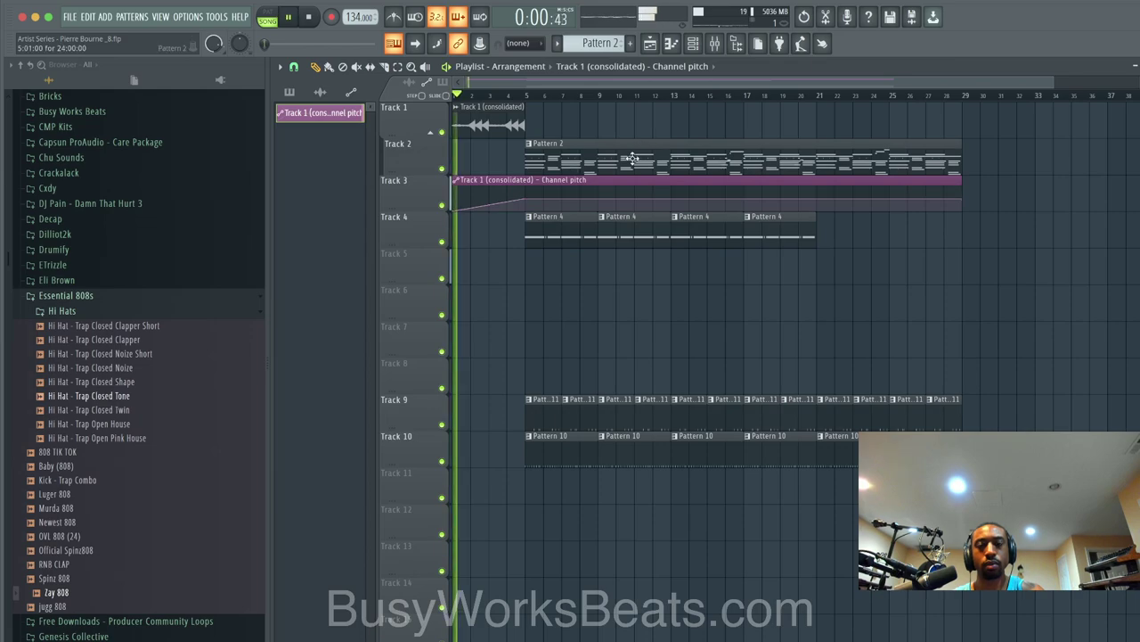
Step: Slice the channel pitch automation clip on Track 3 at bar 5 and delete the part after the cut
key("F9")
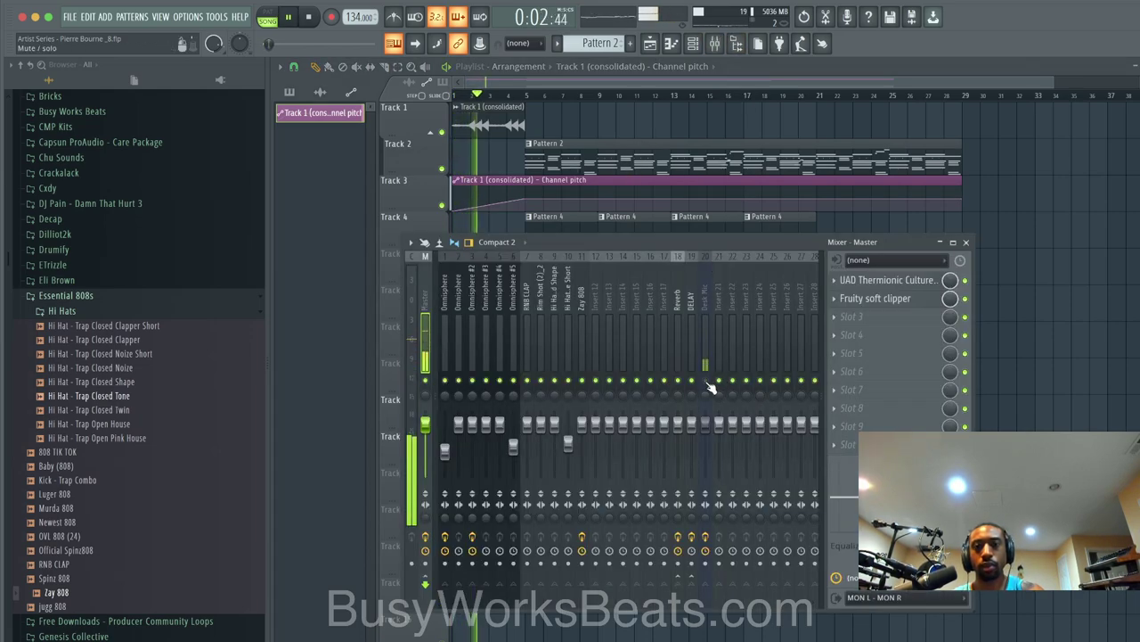
key("F9")
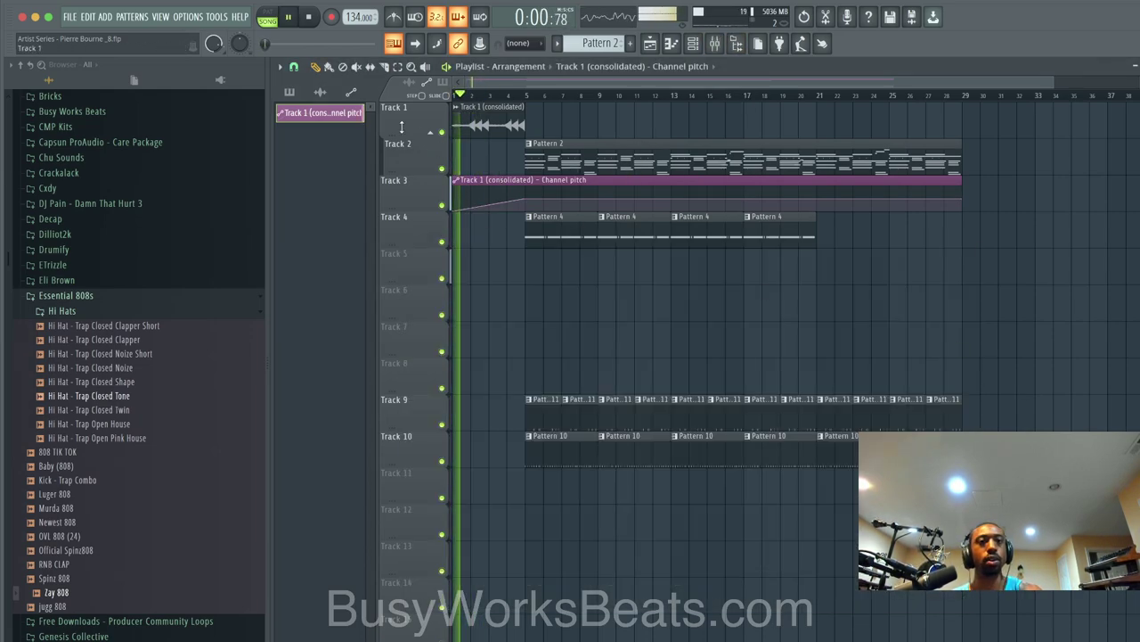
left_click(527, 183)
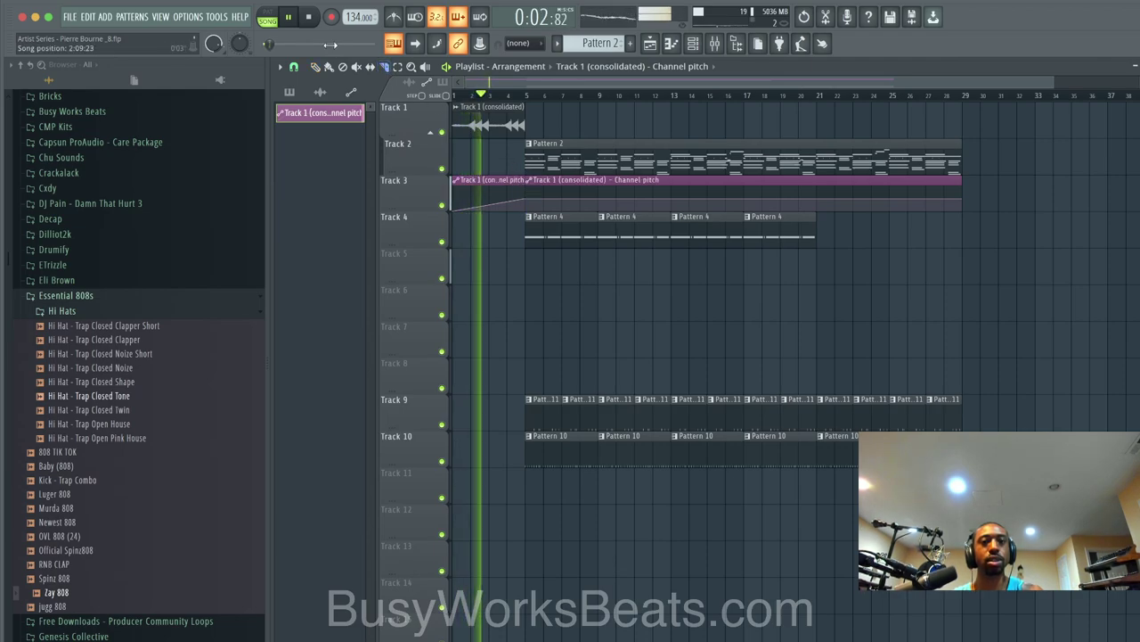
right_click(637, 192)
Step: Enable the Waves Tune Real-Time effect on the Desk Mic mixer track and check its tuning settings
left_click(718, 43)
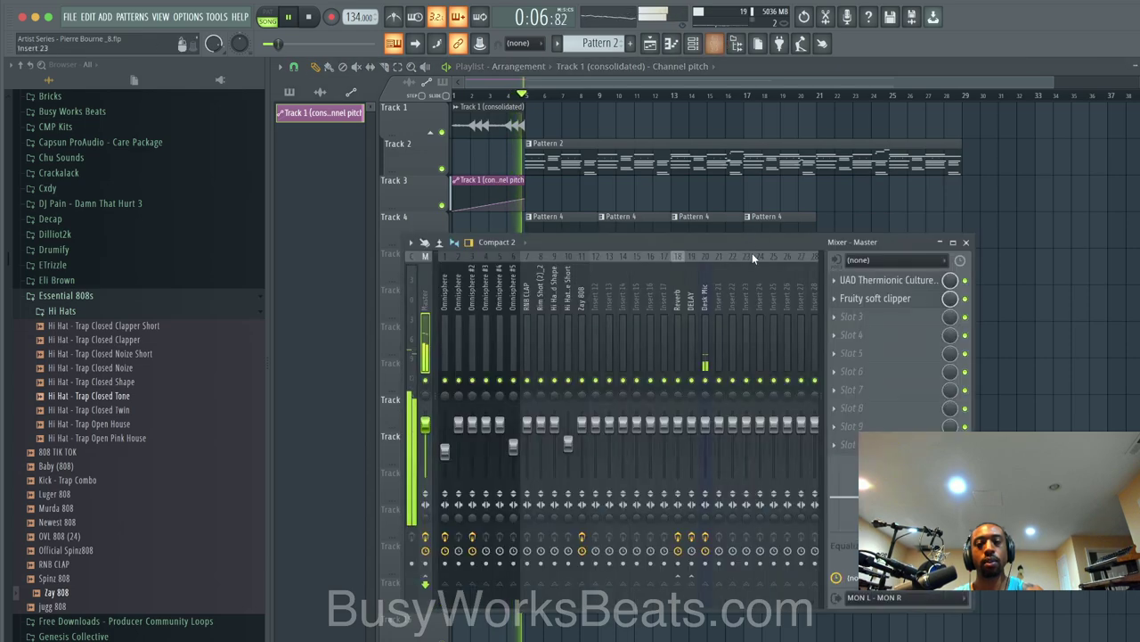
right_click(1010, 329)
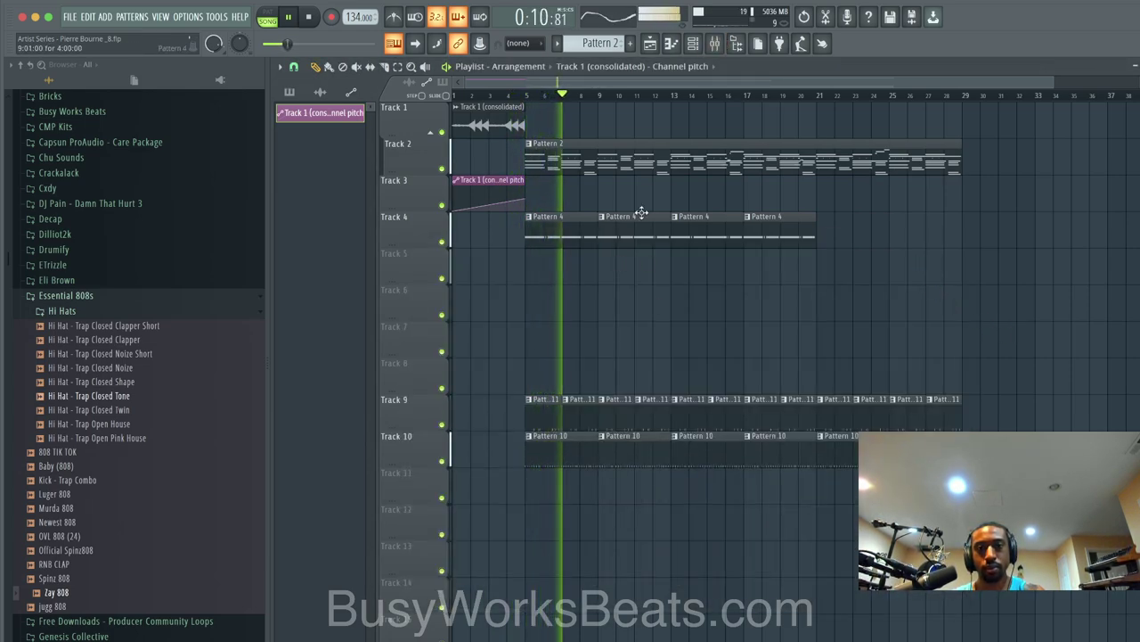
key("F9")
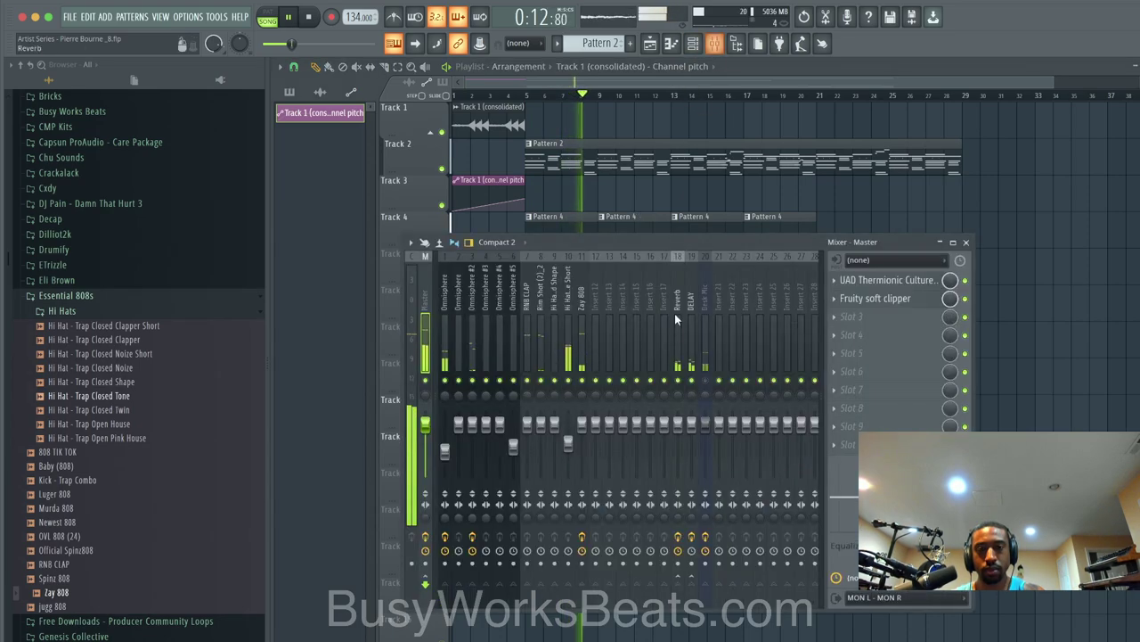
left_click(706, 365)
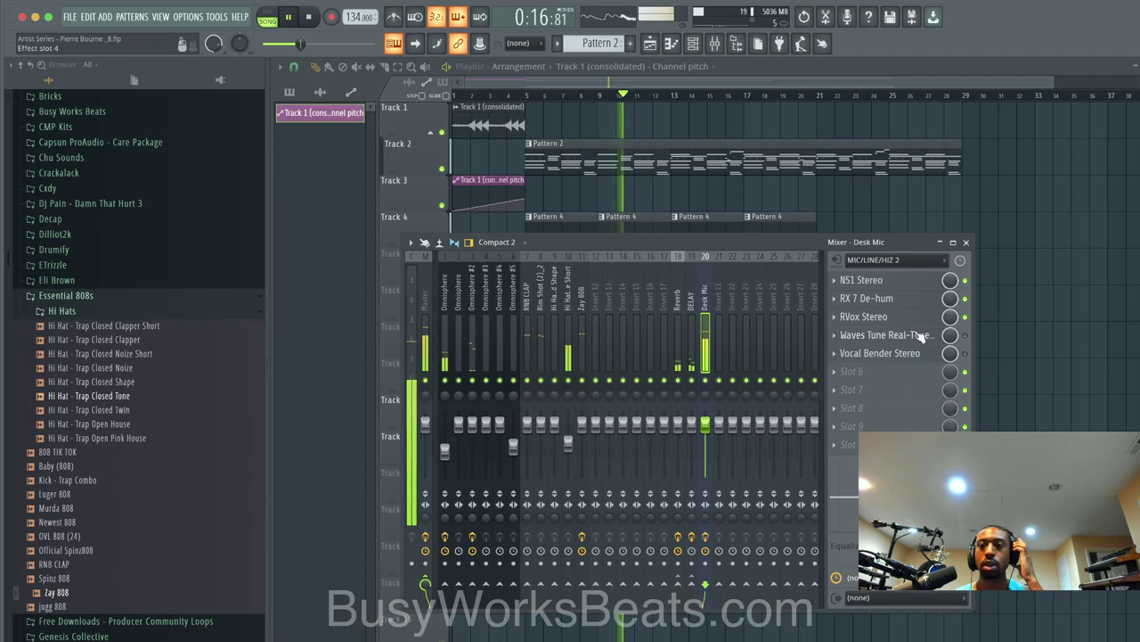
left_click(966, 342)
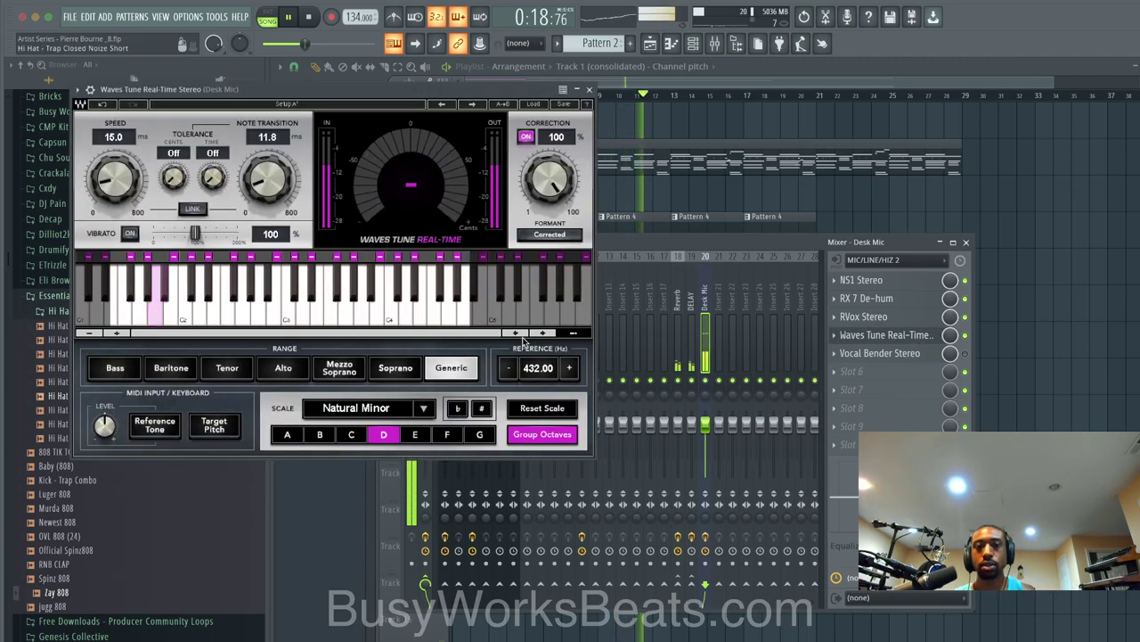
left_click(589, 90)
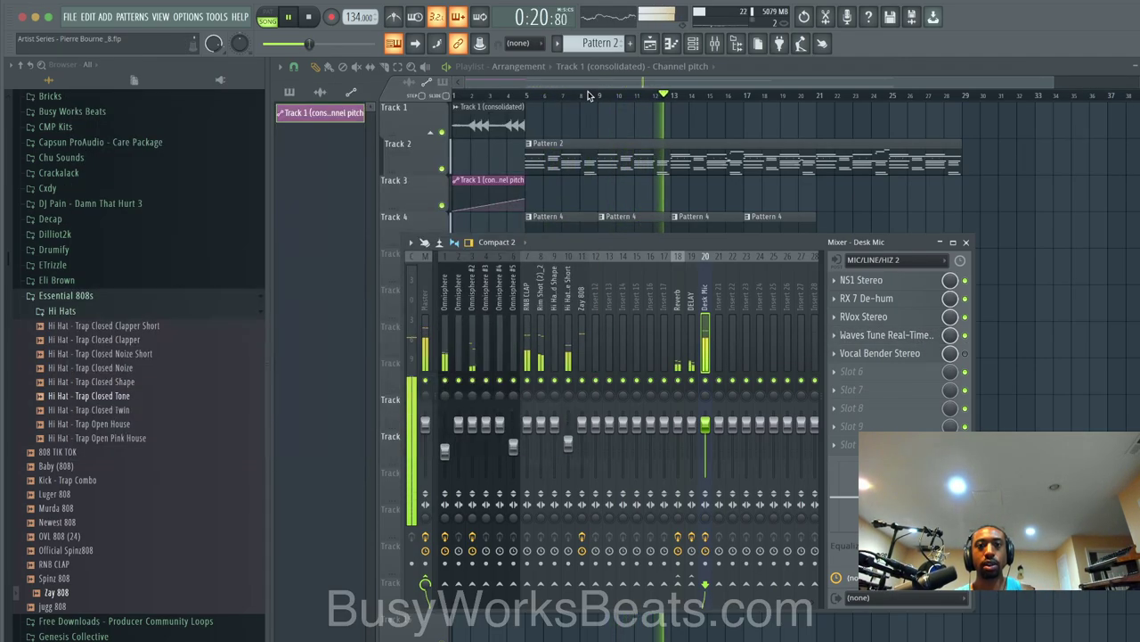
Step: Show all channels in the channel rack and add a 3x Osc channel
left_click(692, 44)
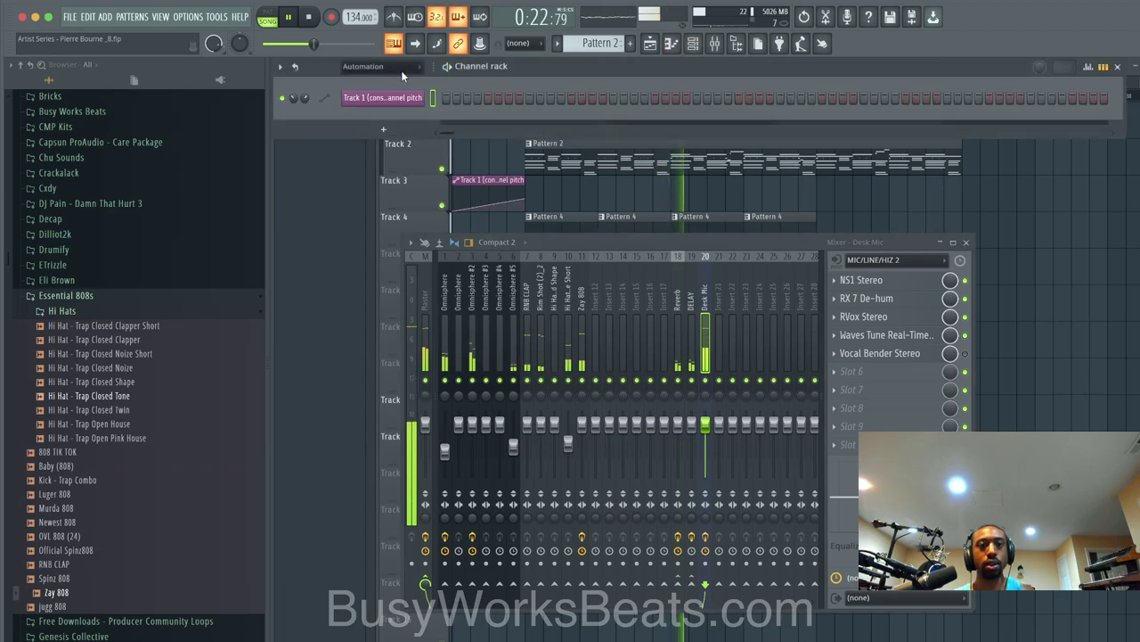
left_click(402, 76)
left_click(400, 92)
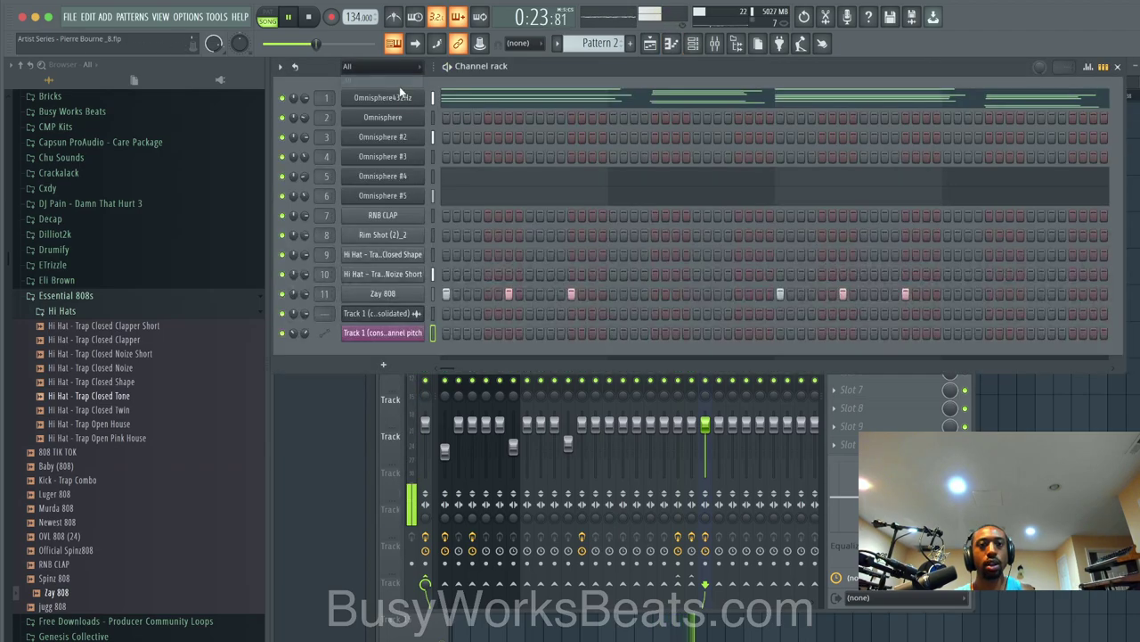
left_click(384, 363)
left_click(405, 38)
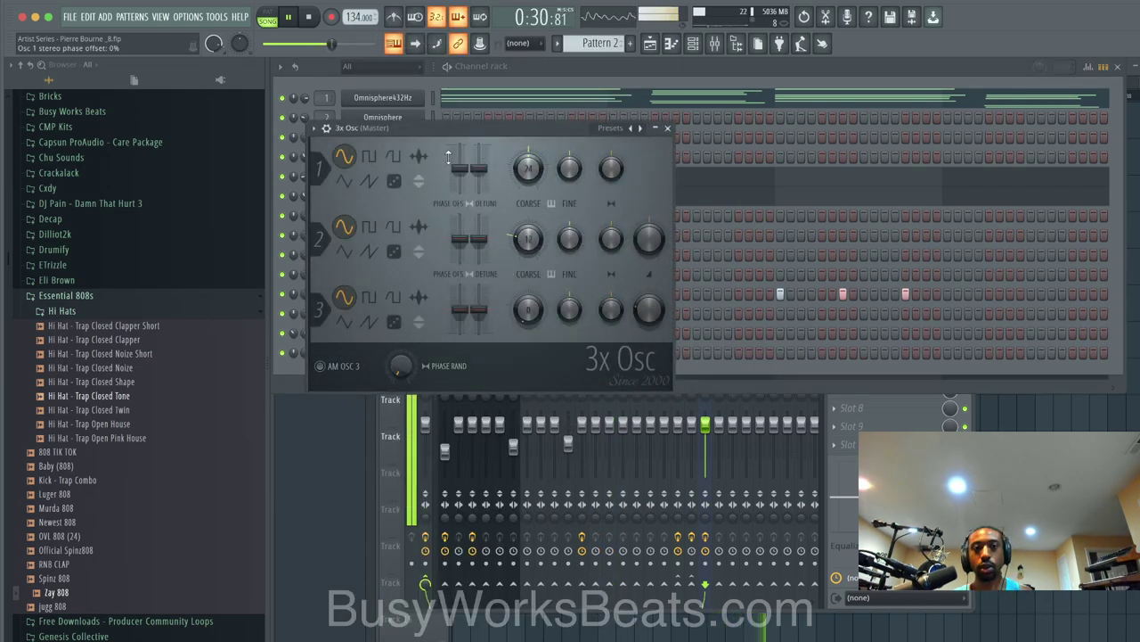
Step: Set the 3x Osc channel's pitch range to 1 and its channel pitch to -30 cents
left_click(326, 129)
left_click(410, 152)
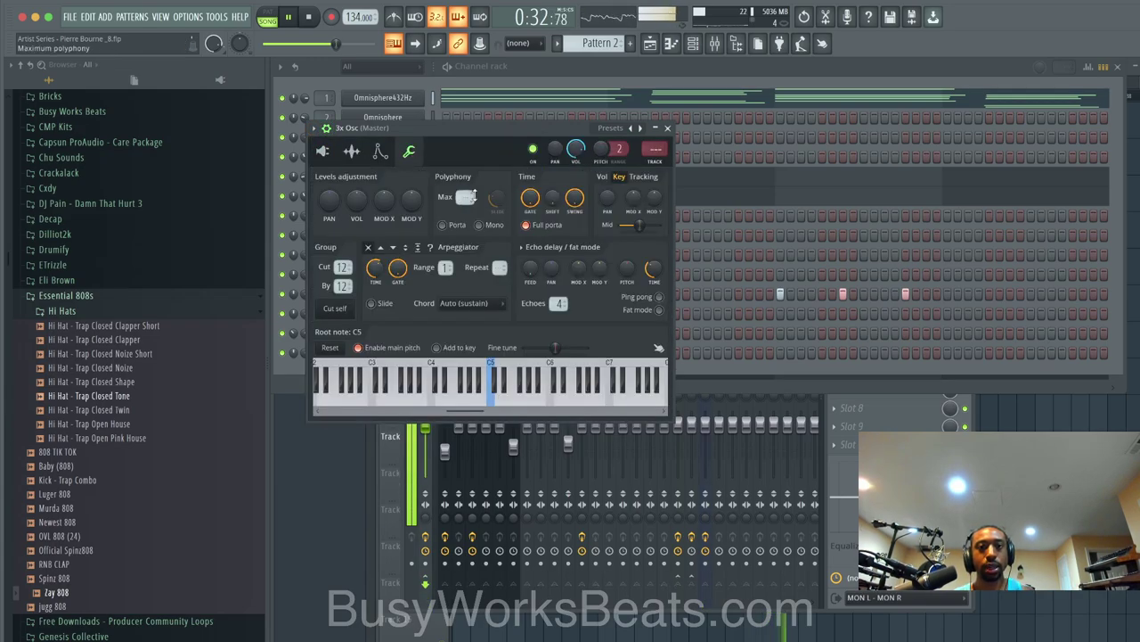
left_click(668, 129)
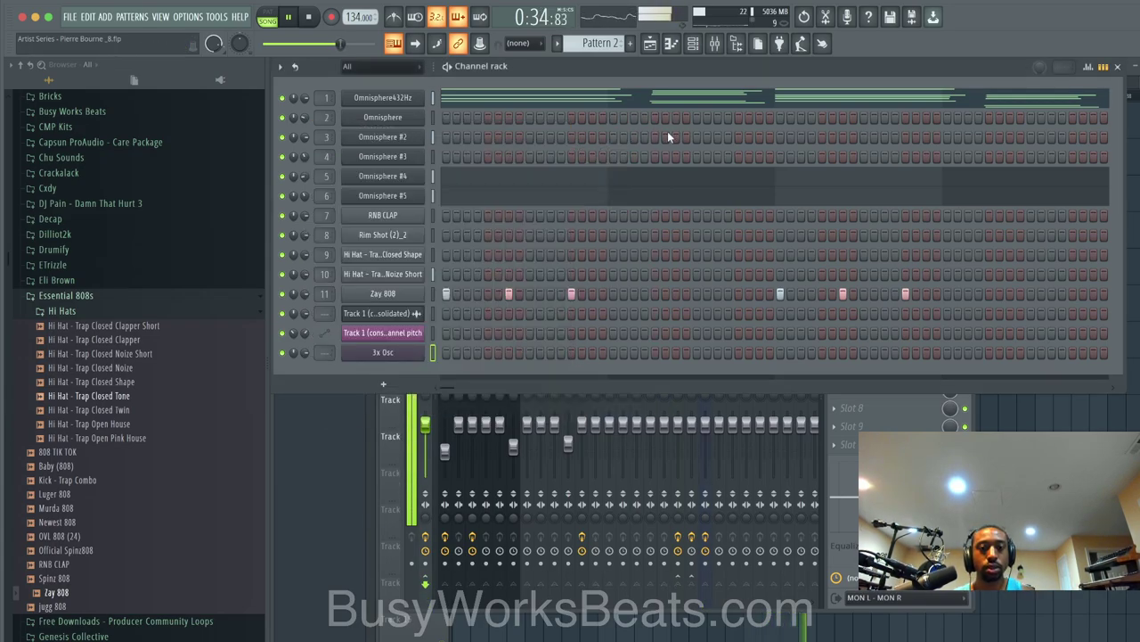
left_click(400, 355)
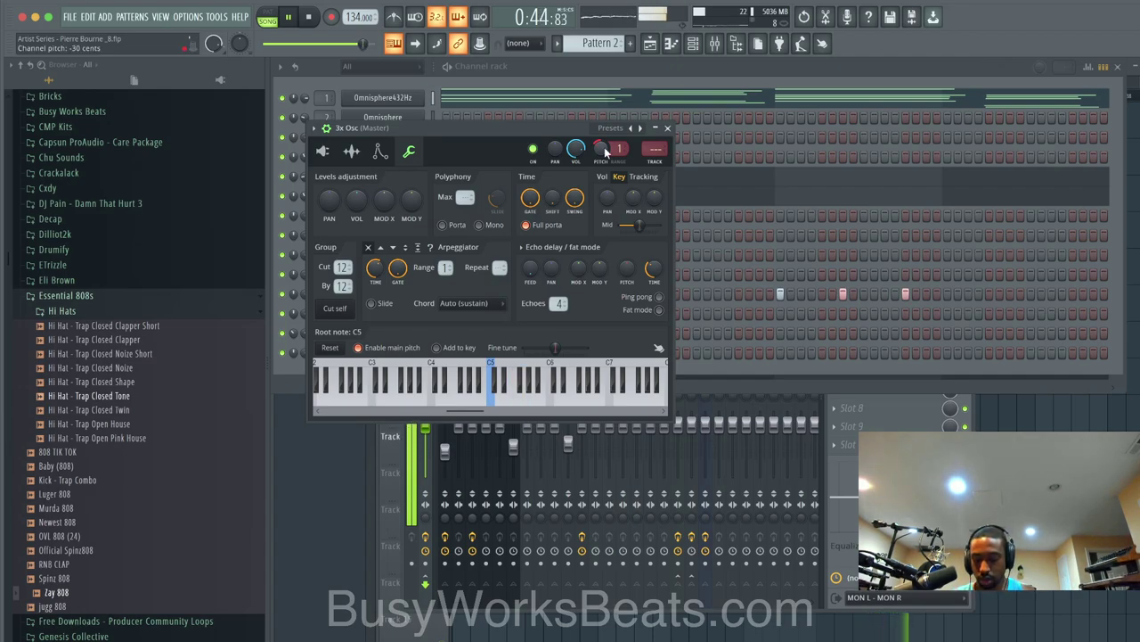
left_click(668, 130)
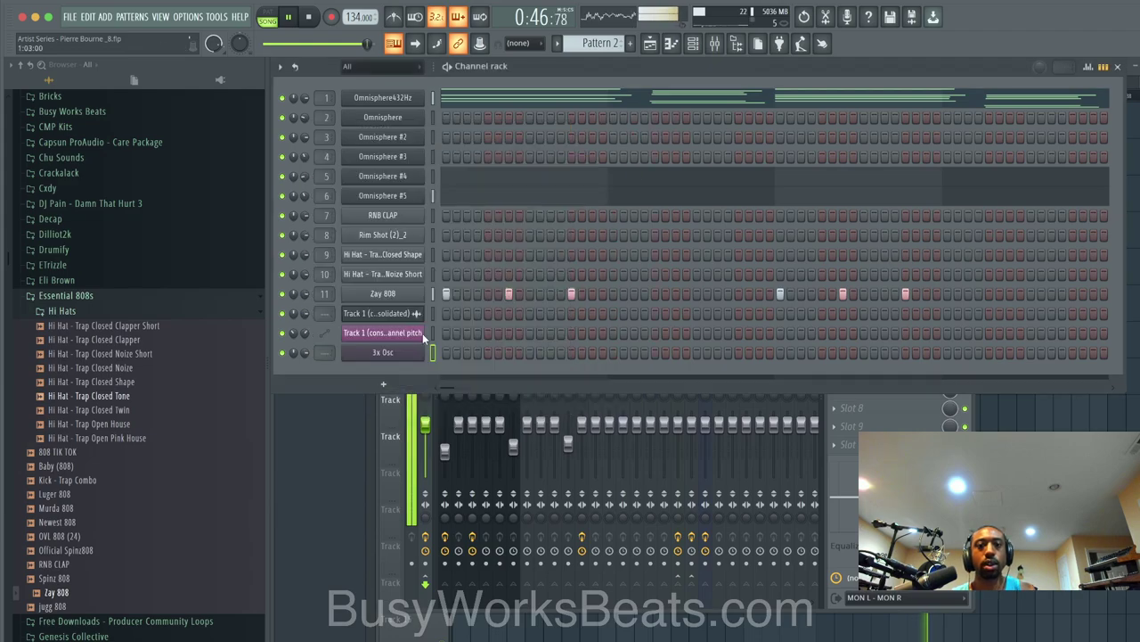
Step: Add a Scaler 2 channel, close its window and reopen the 3x Osc channel's settings
left_click(395, 382)
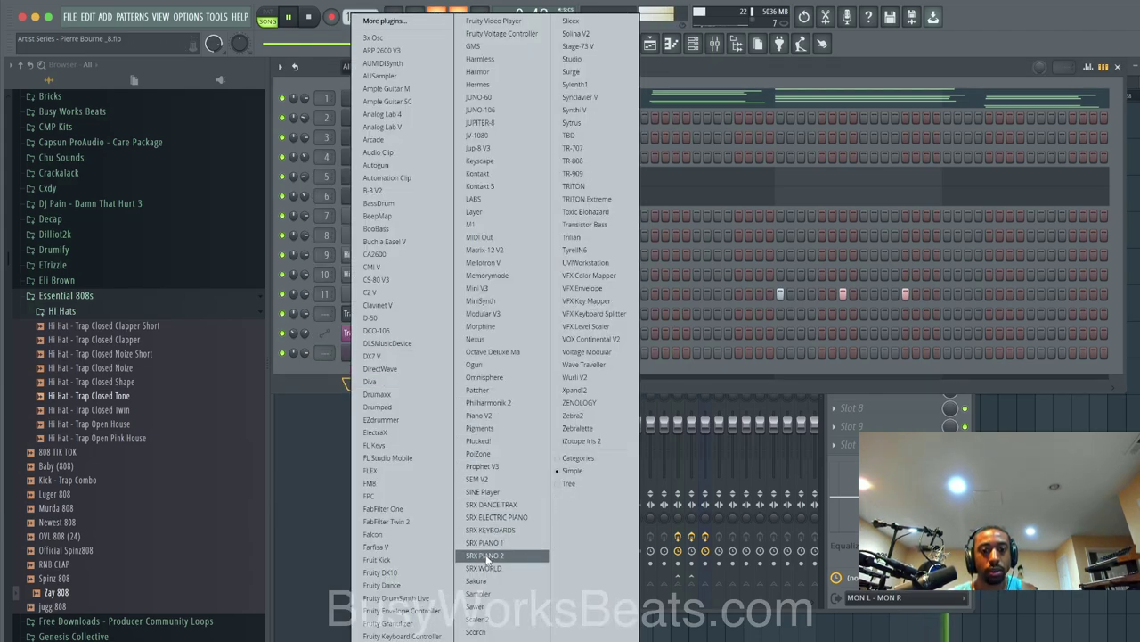
left_click(492, 619)
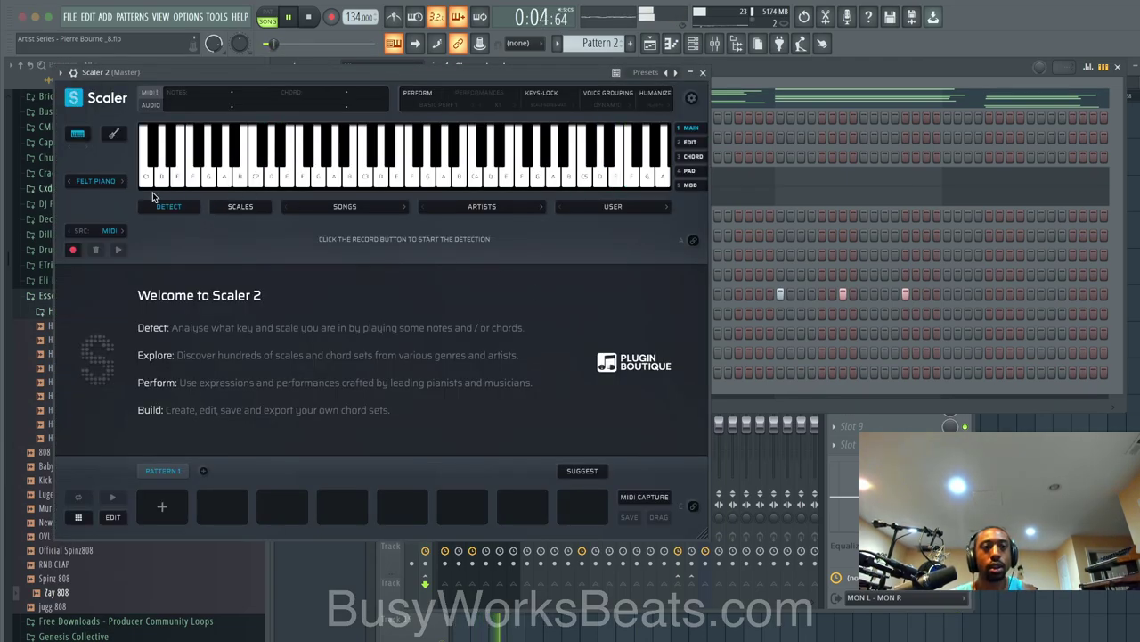
left_click(703, 73)
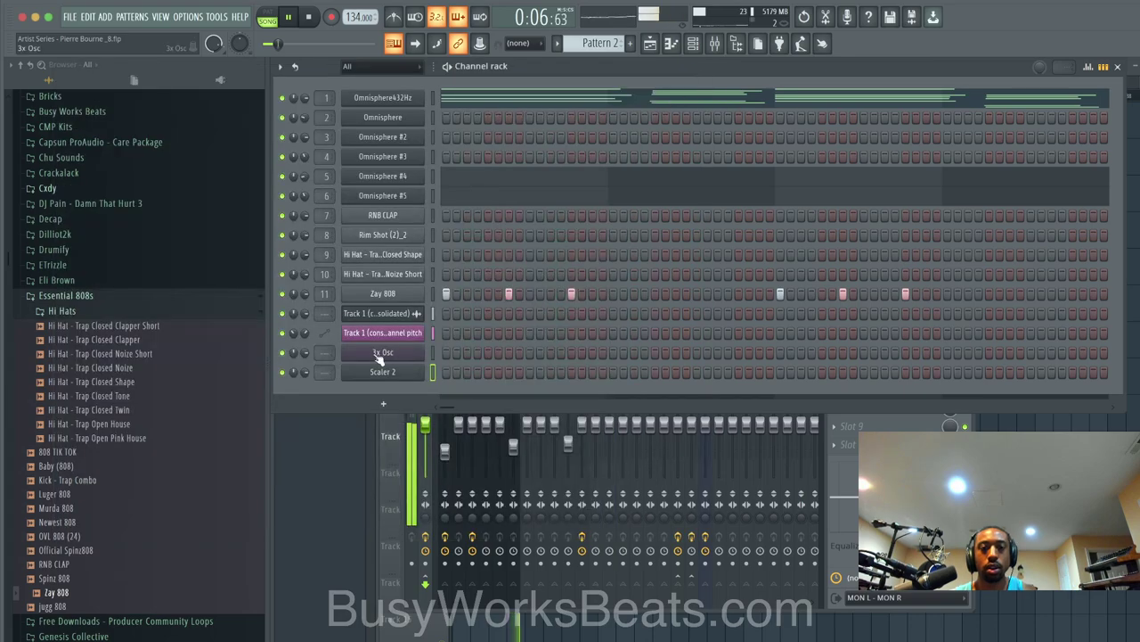
left_click(424, 352)
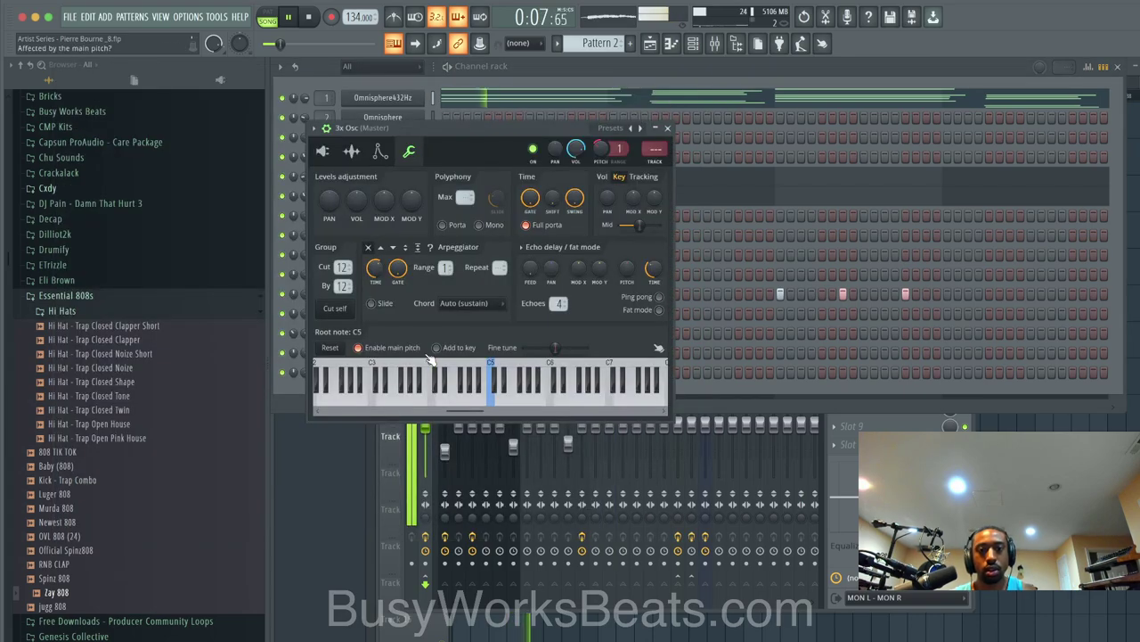
Step: Close the 3x Osc settings and detect the scale of notes played over MIDI into Scaler 2
left_click(667, 129)
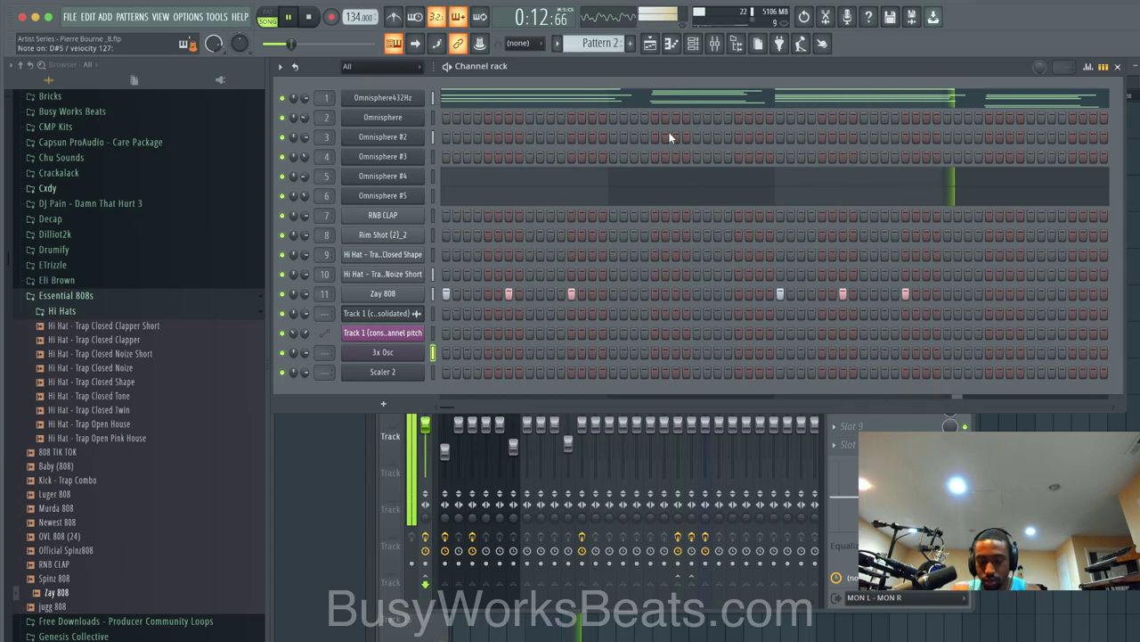
left_click(418, 374)
left_click(74, 250)
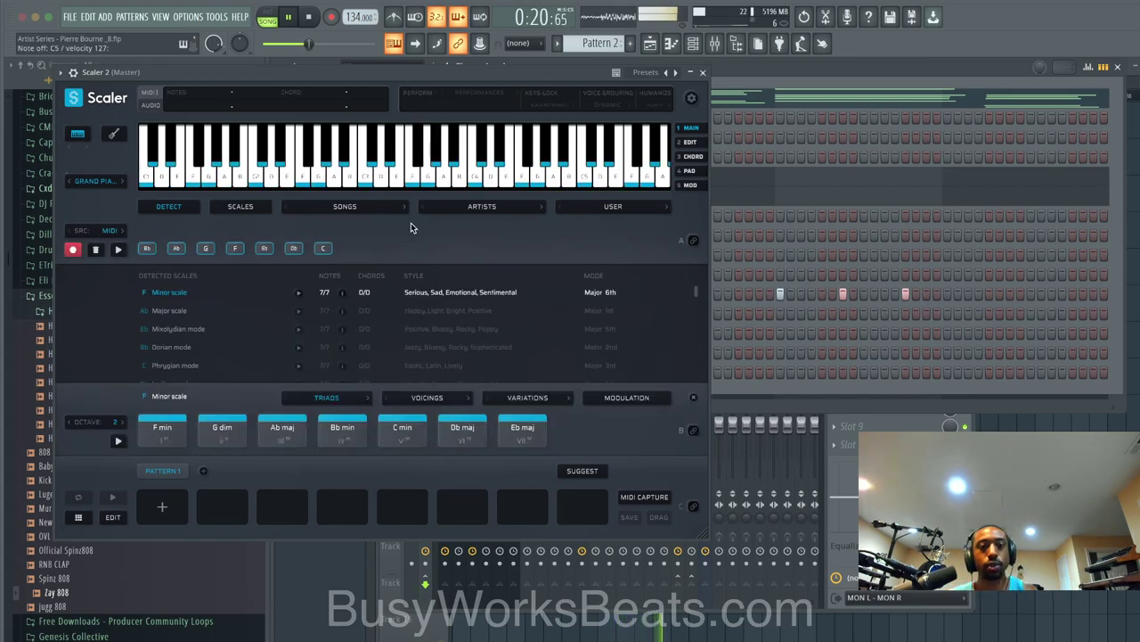
left_click(704, 73)
Step: Check the scale and reference settings of Waves Tune Real-Time on the Desk Mic mixer track
left_click(850, 540)
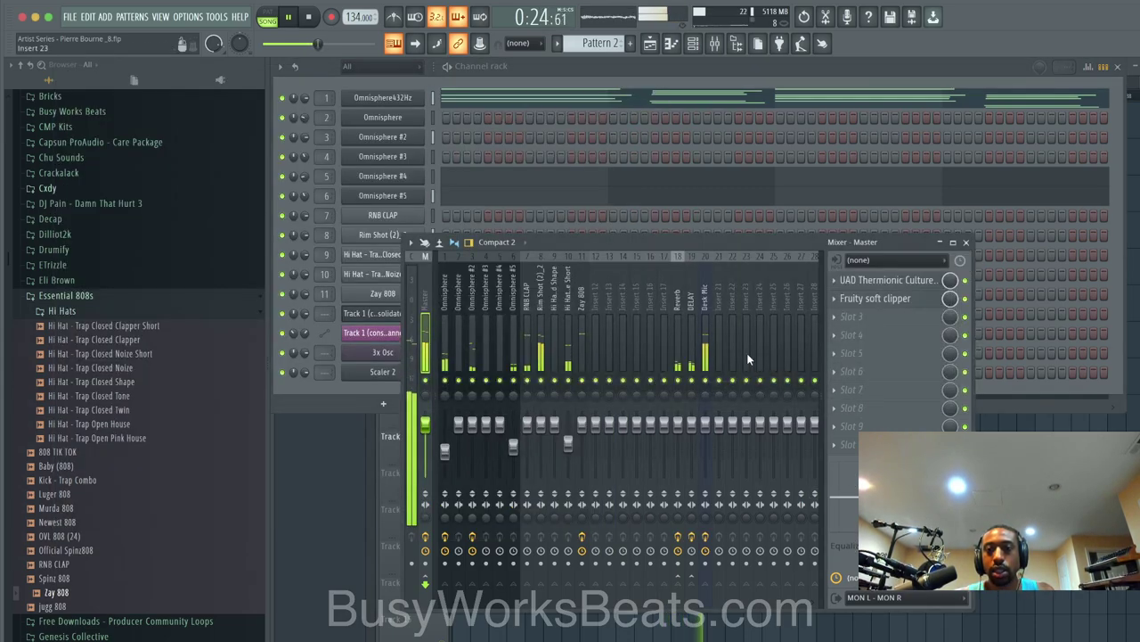
left_click(706, 329)
left_click(914, 336)
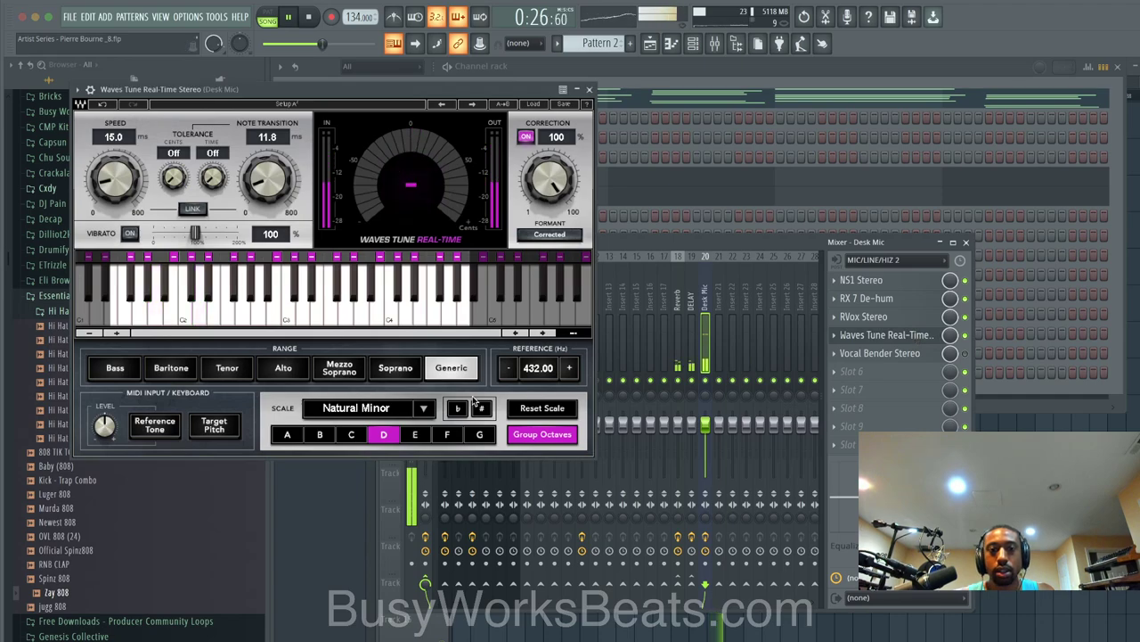
left_click(589, 90)
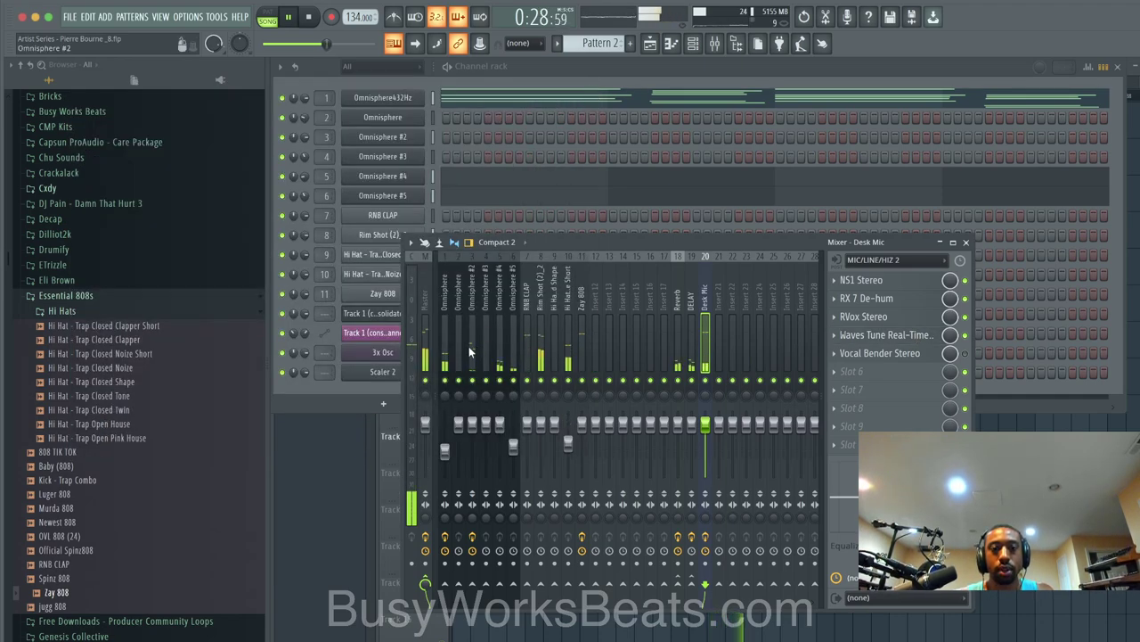
Step: Disable the UAD Thermionic Culture effect on the Master mixer track and return to the playlist
left_click(420, 330)
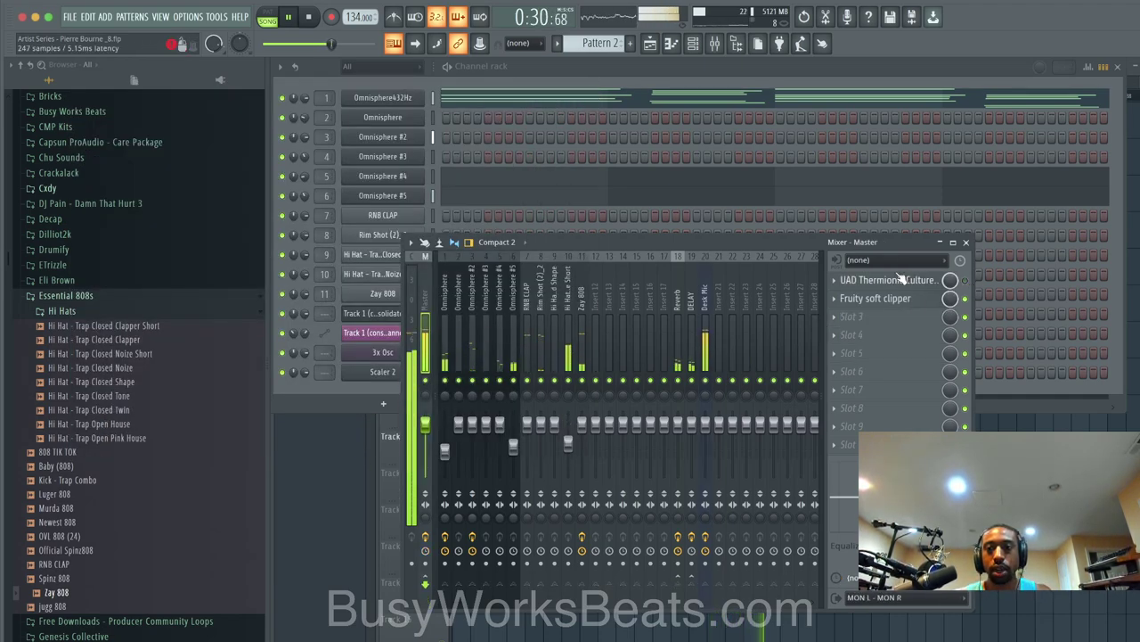
left_click(965, 242)
left_click(532, 507)
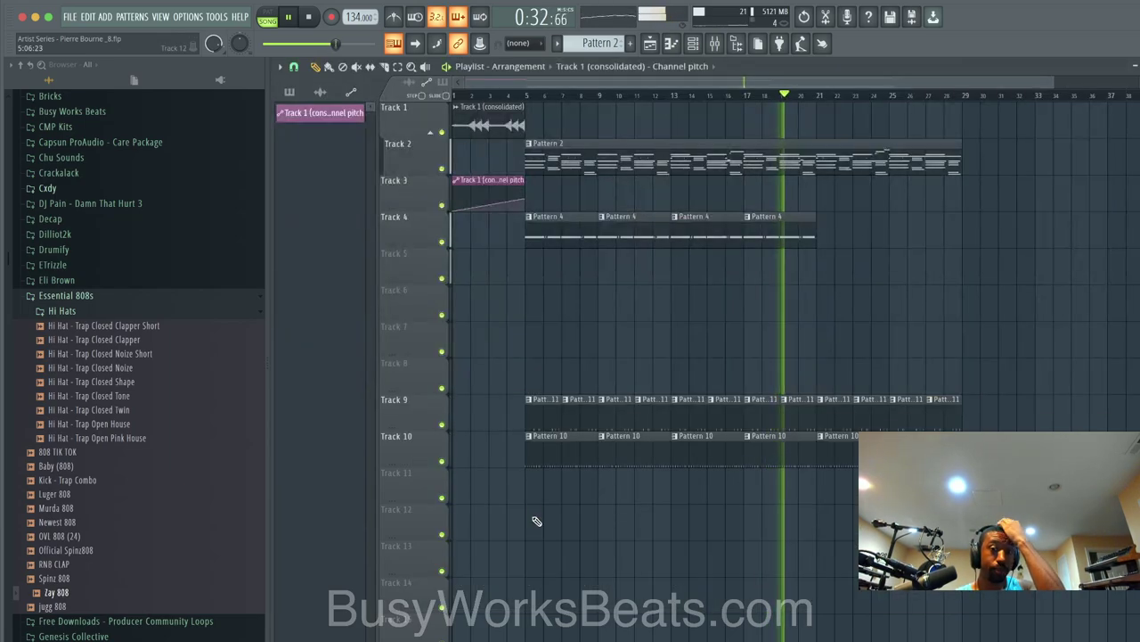
Step: Set the audio input of mixer track Insert 21 to MIC/LINE 3 and load Waves Tune Real-Time Stereo in Slot 1
left_click(715, 44)
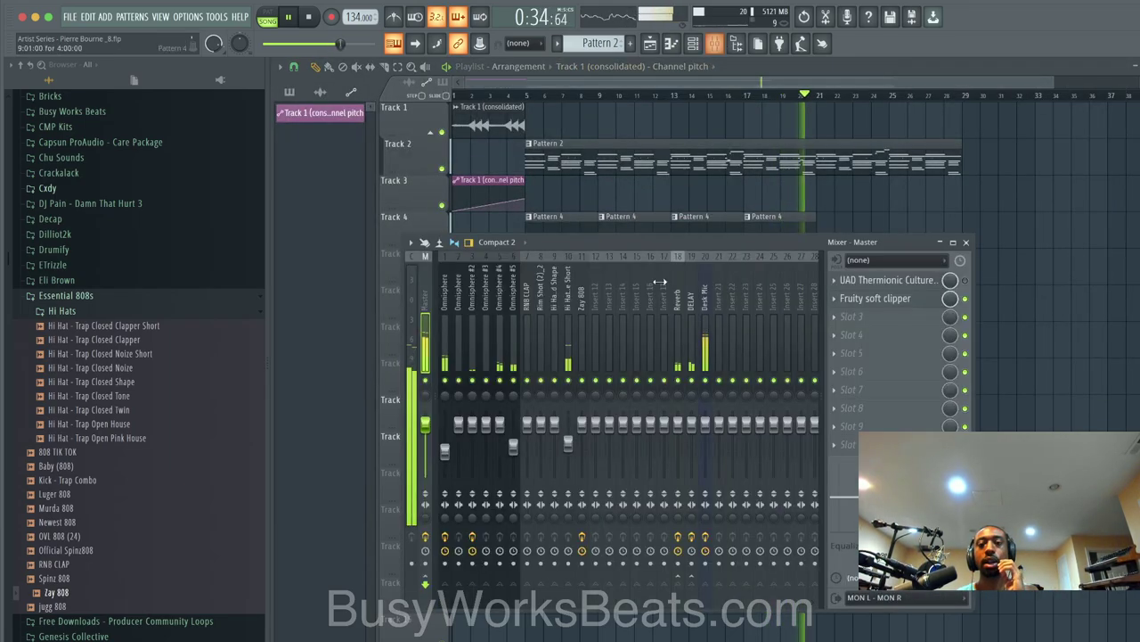
left_click(716, 315)
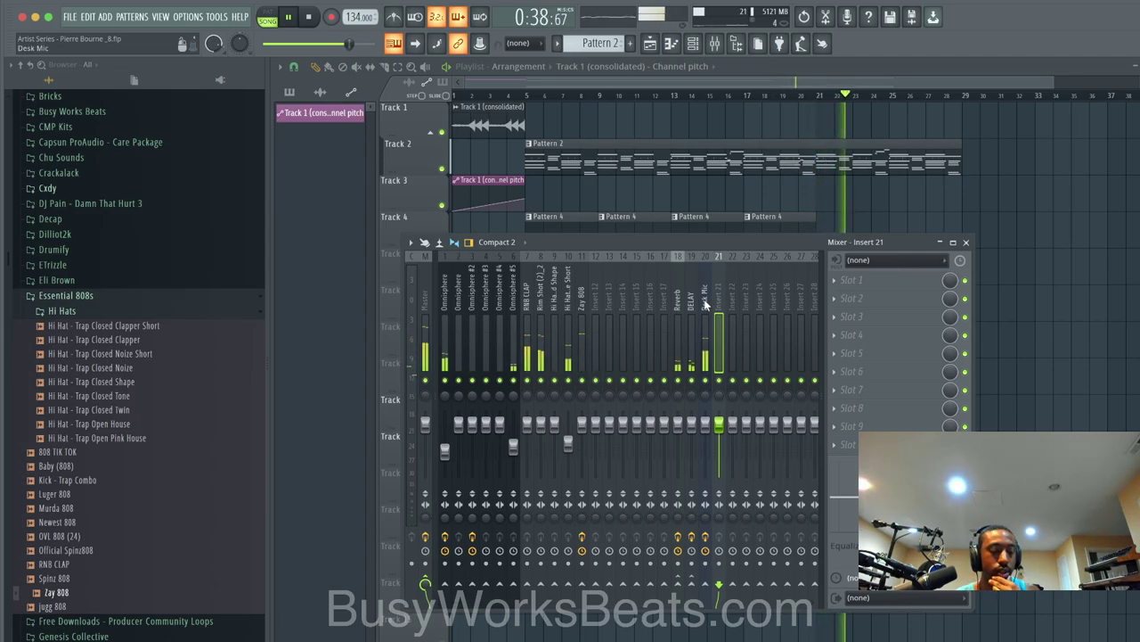
left_click(906, 260)
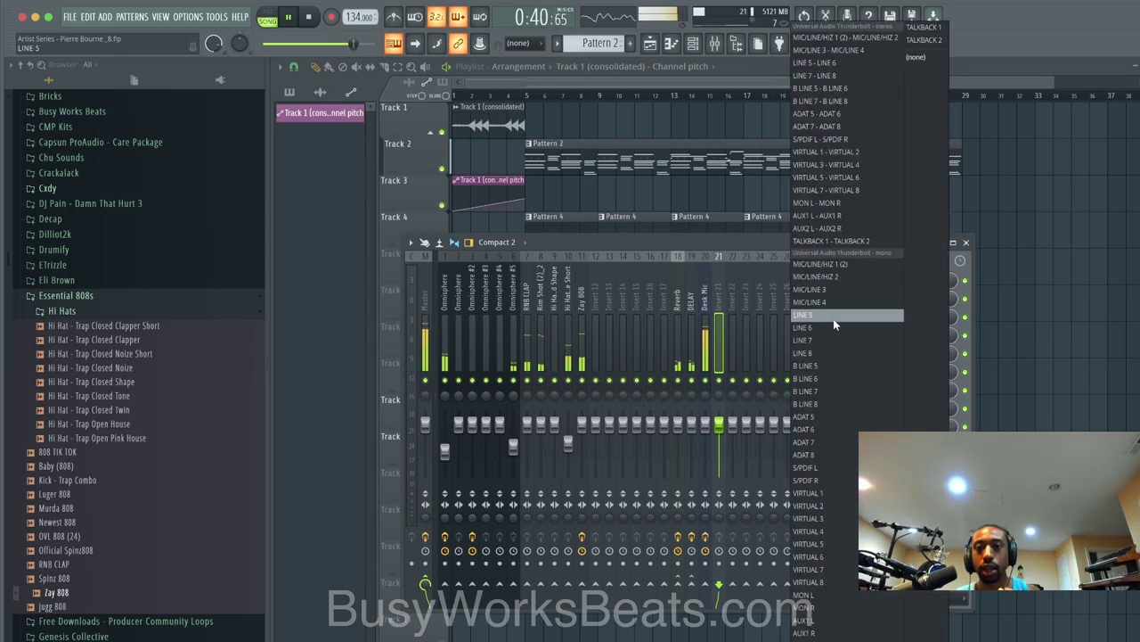
left_click(837, 285)
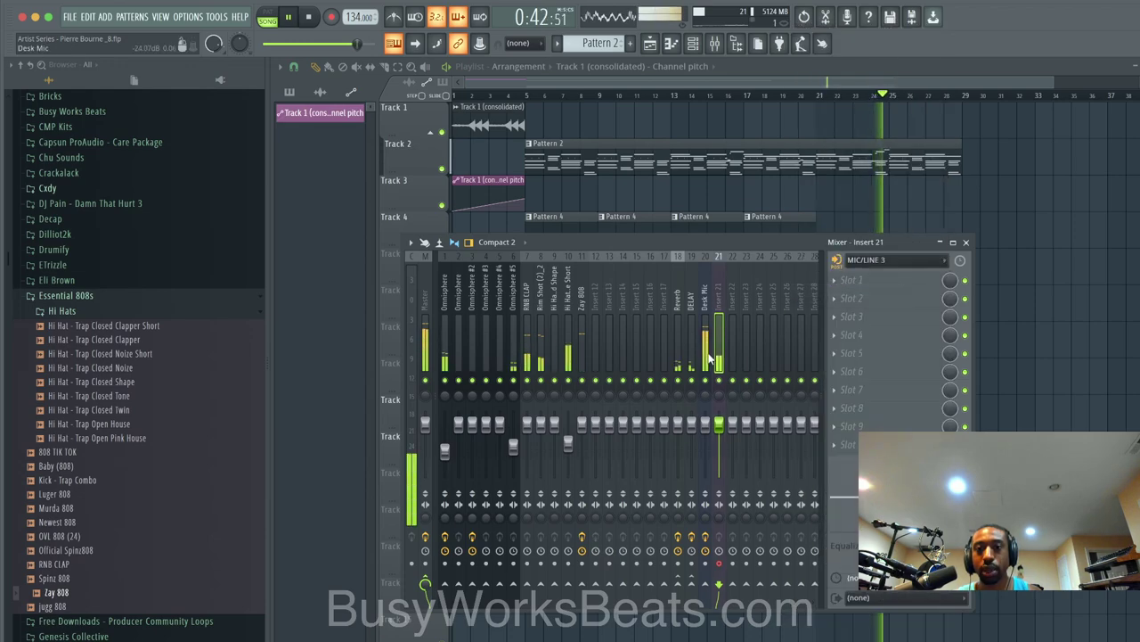
left_click(838, 291)
scroll(767, 440, "right", 5)
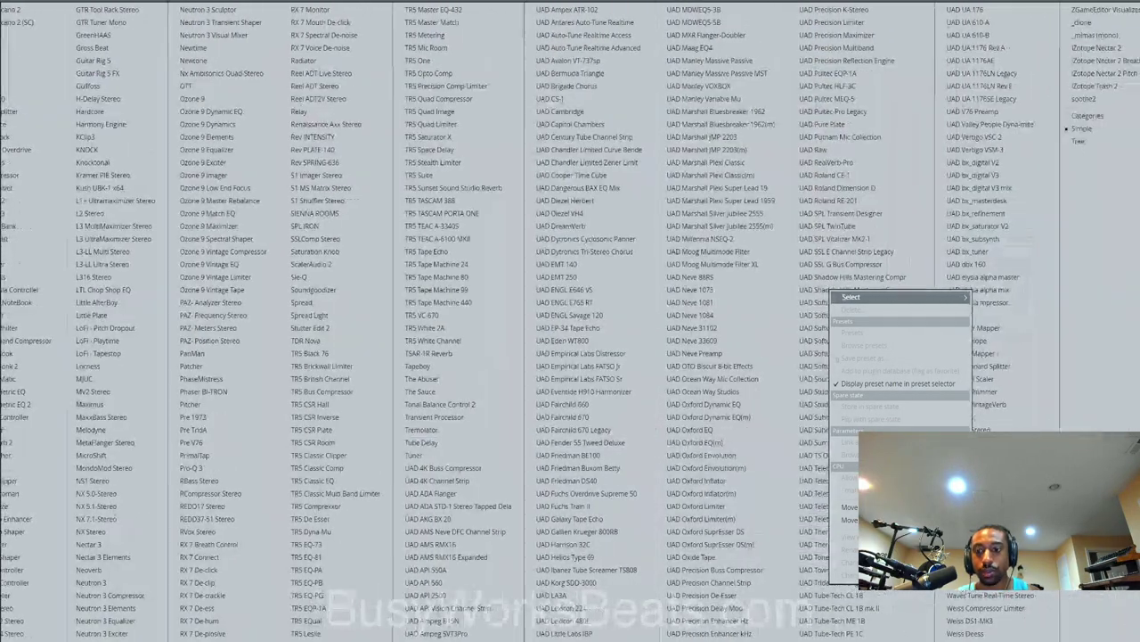
left_click(990, 594)
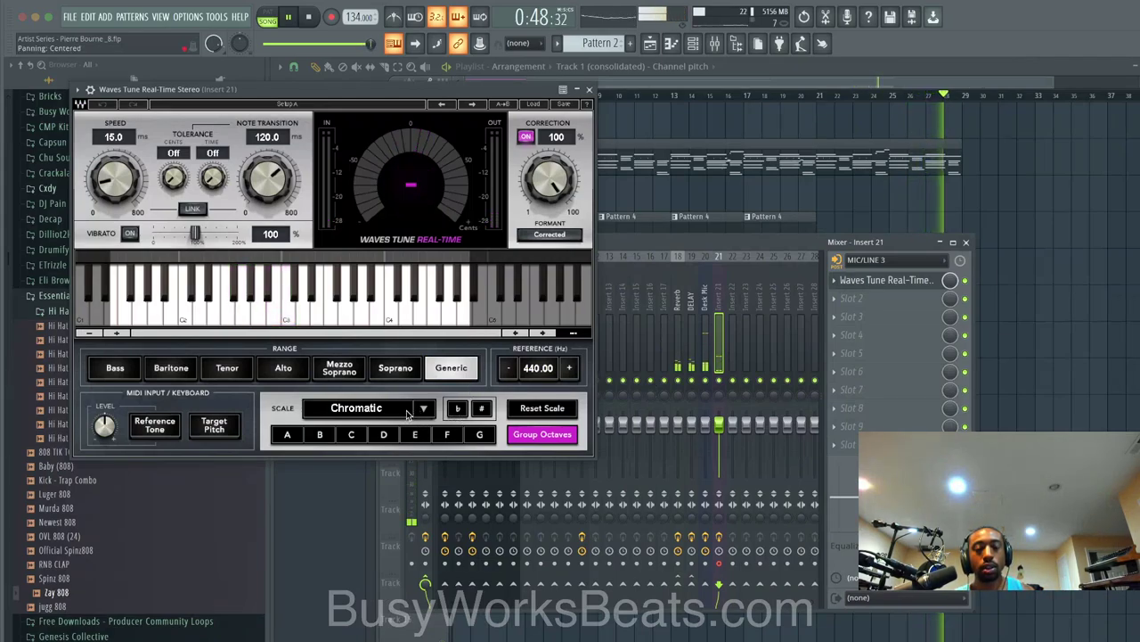
Step: Set Waves Tune on Insert 21 to the F Natural Minor scale with speed 5.0 ms and note transition 6.8 ms
scroll(407, 412, "down", 2)
left_click(447, 433)
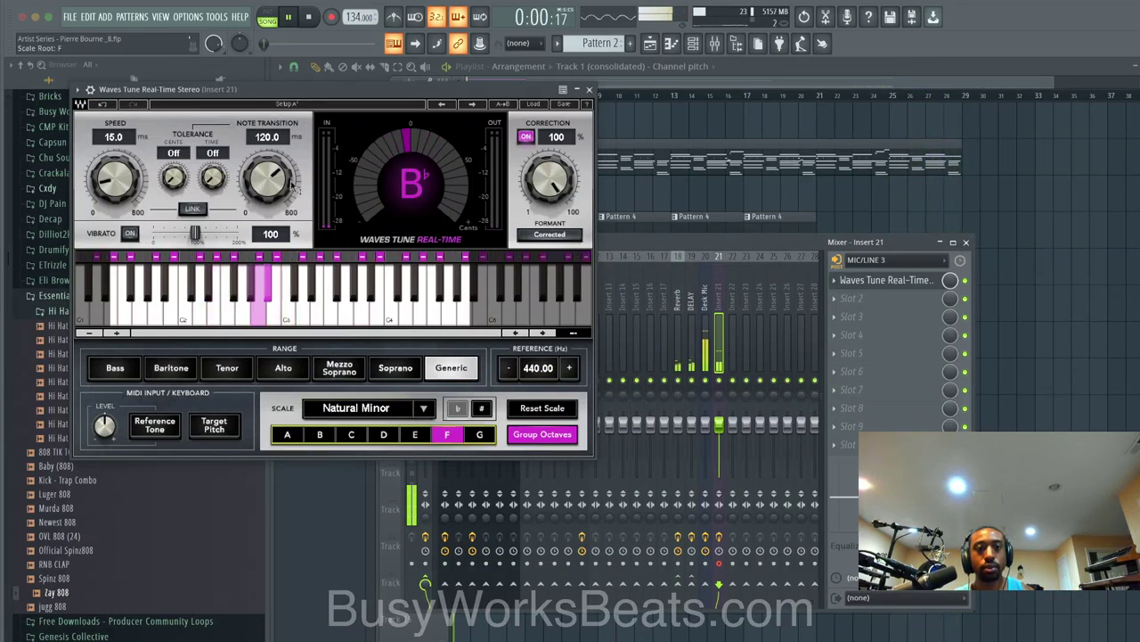
scroll(283, 178, "down", 10)
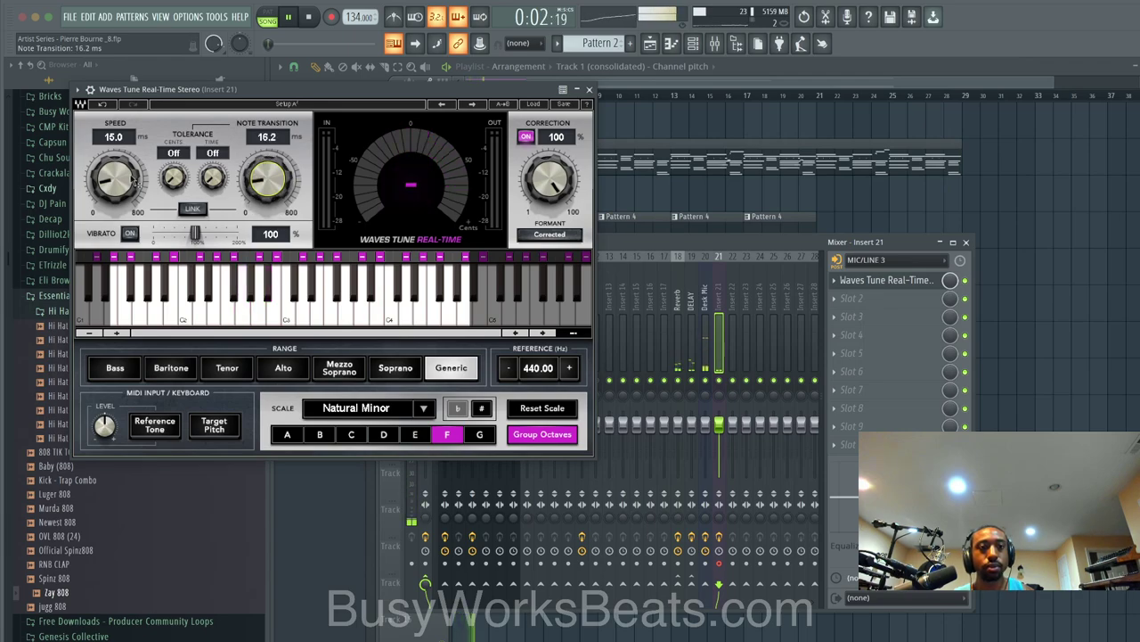
scroll(267, 179, "down", 2)
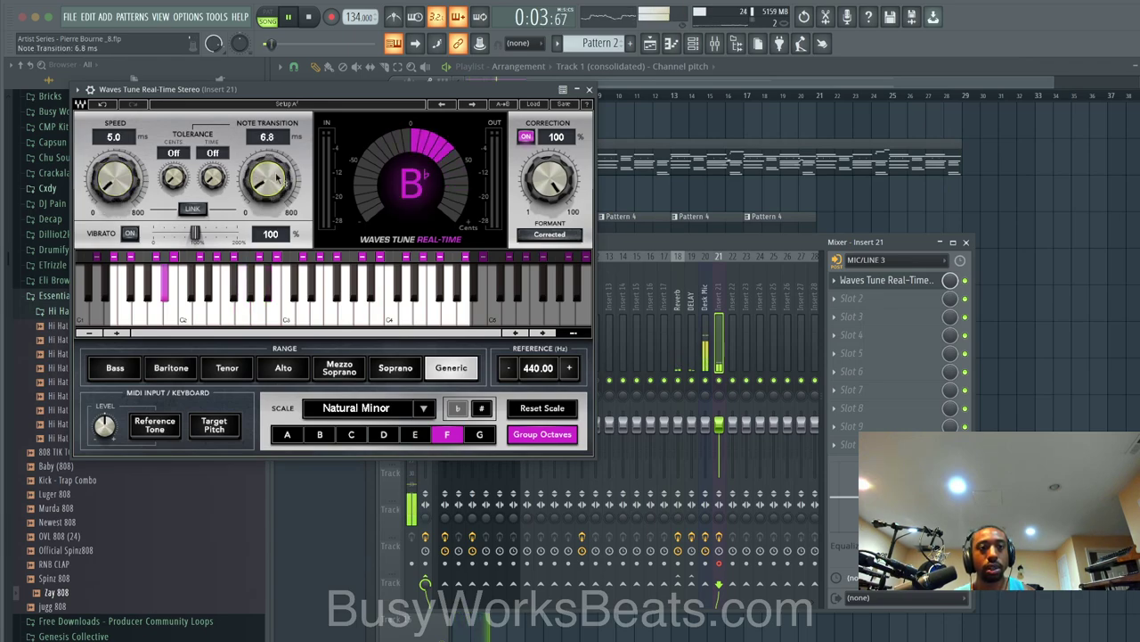
left_click(590, 90)
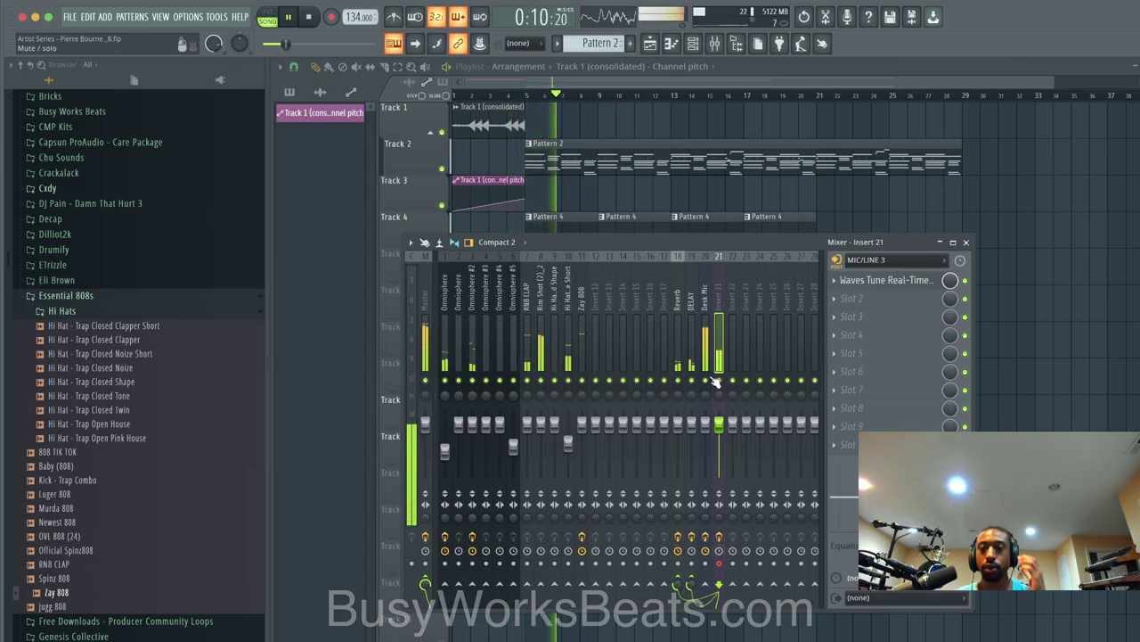
Step: Set the Waves Tune reference frequency on Insert 21 to 432.00 Hz, then close the plugin and mixer
key("space")
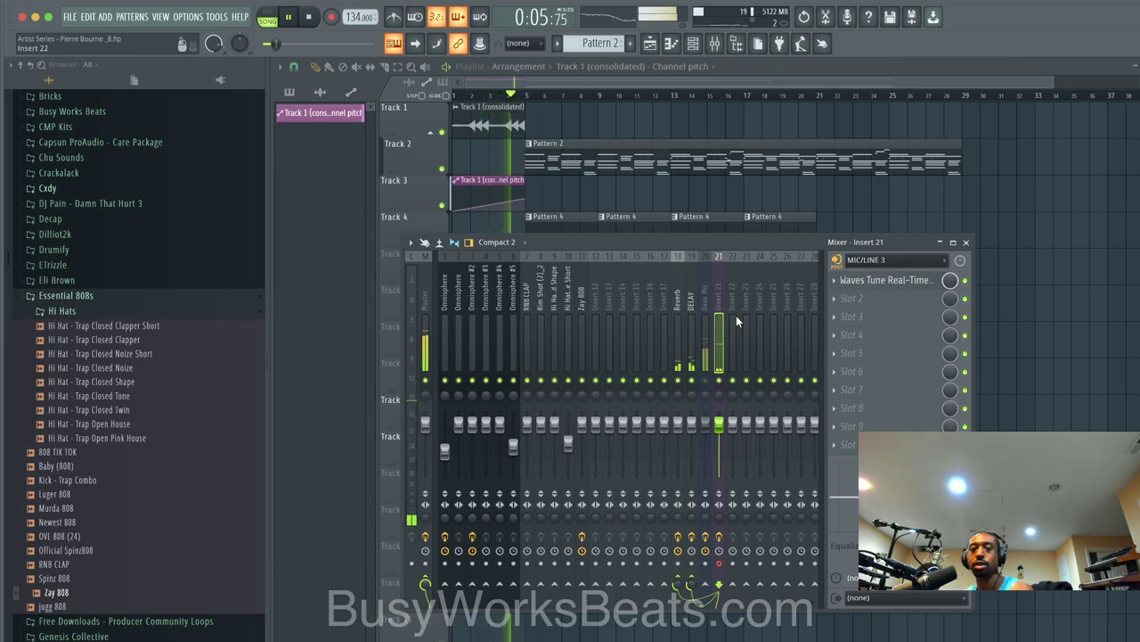
left_click(887, 280)
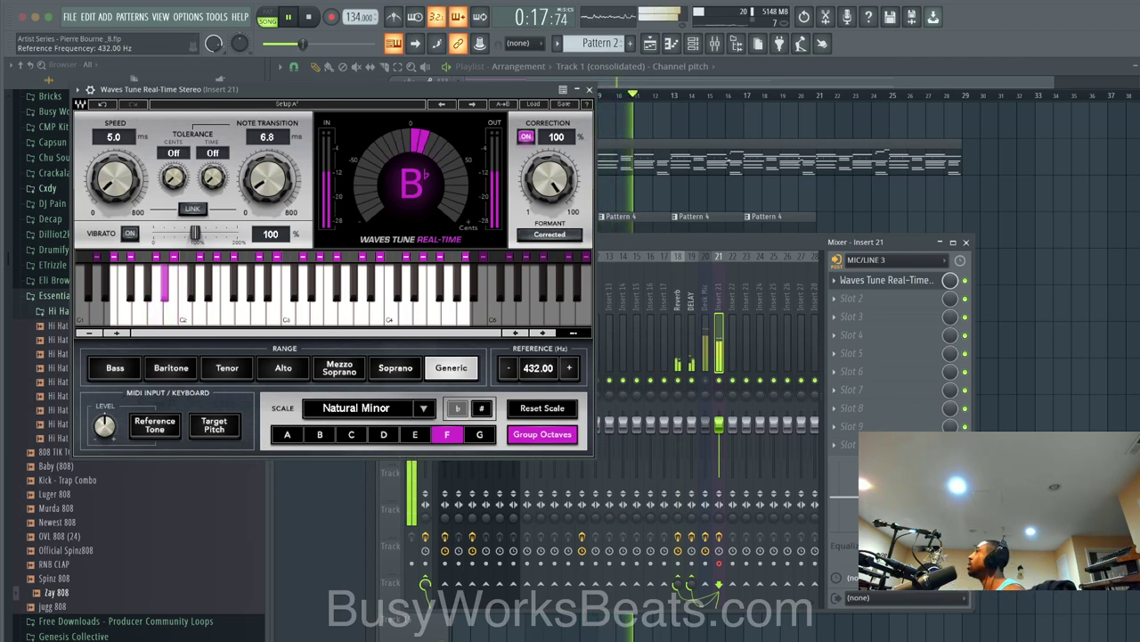
left_click(589, 90)
left_click(965, 241)
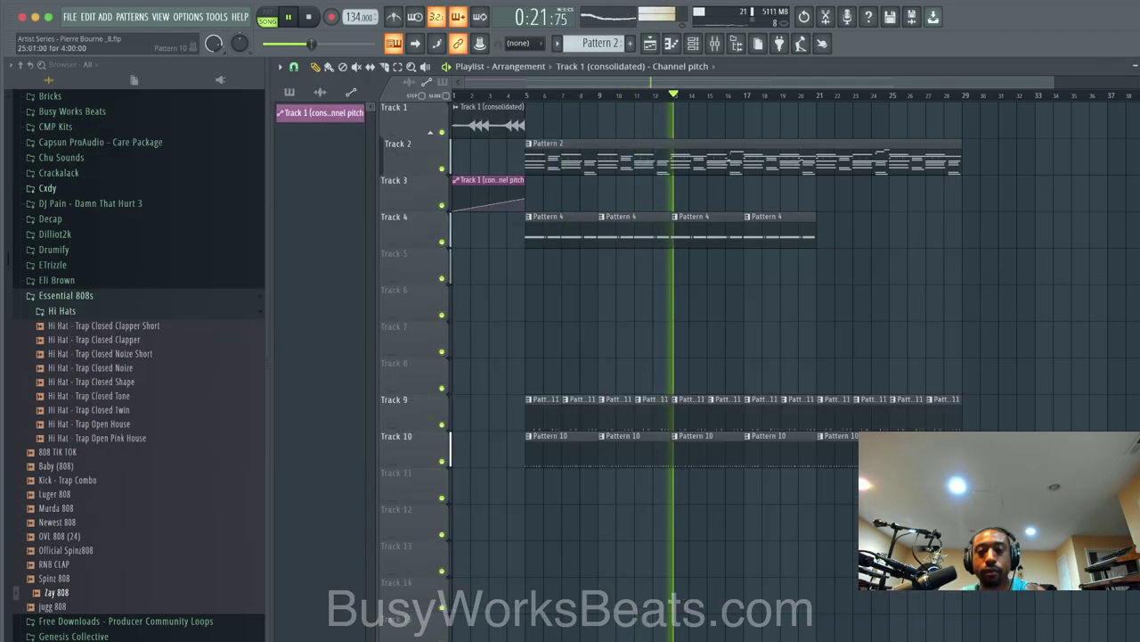
Step: Duplicate the pattern clips from bar 5 onward to bar 29, then duplicate the whole extended section to bar 53 and stop playback
left_click_drag(996, 466, 543, 155)
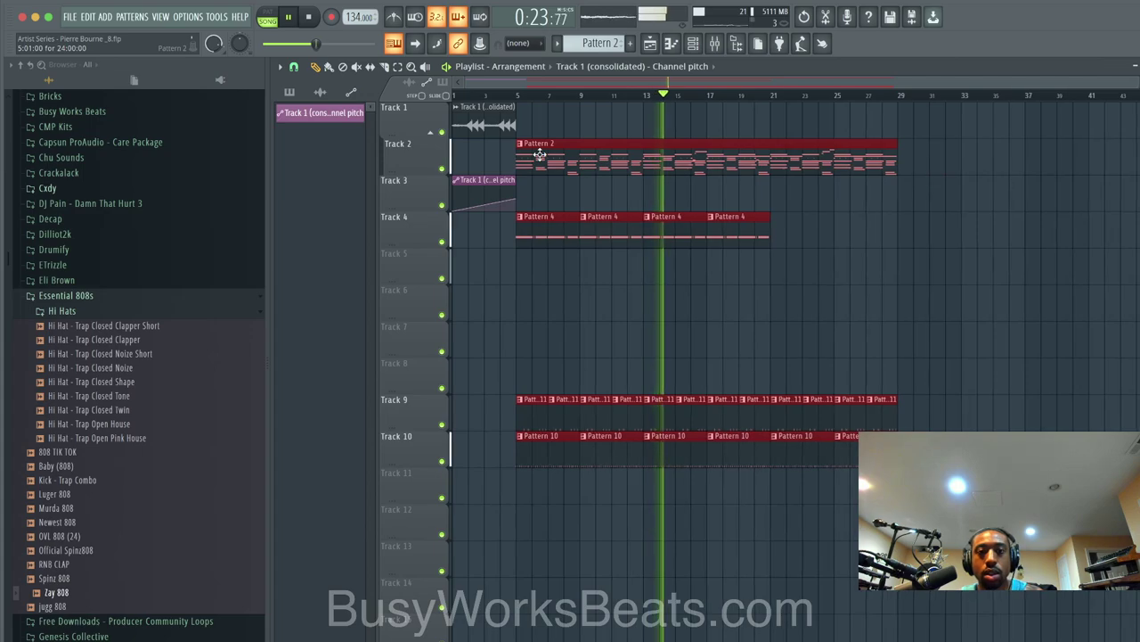
key("ctrl+b")
left_click_drag(919, 154, 925, 153)
scroll(790, 261, "down", 2)
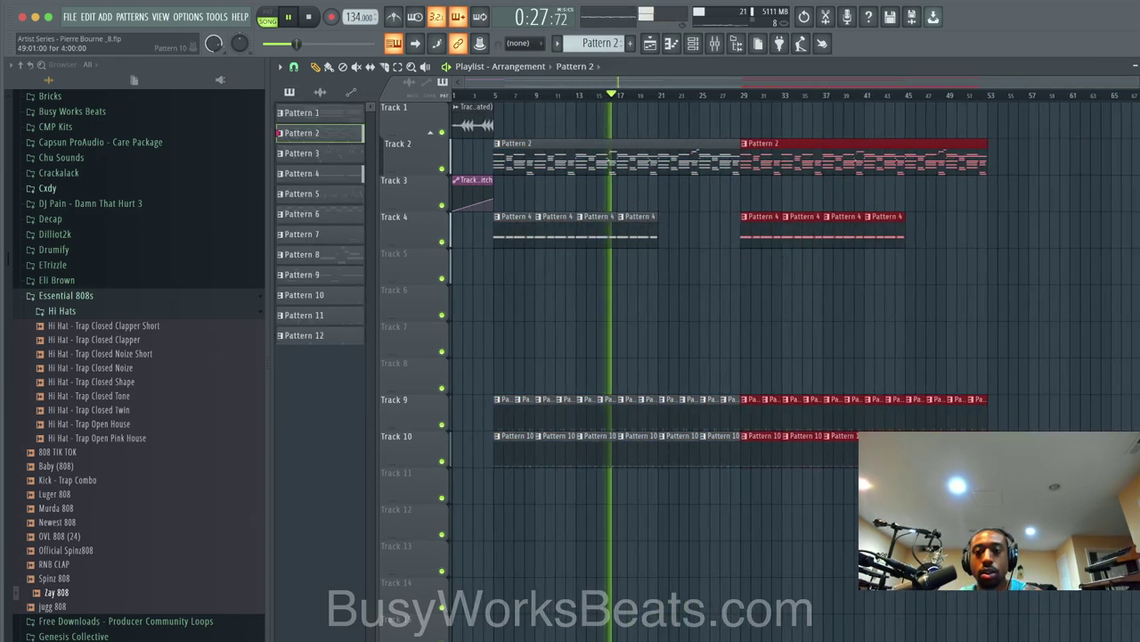
left_click_drag(1006, 500, 522, 159)
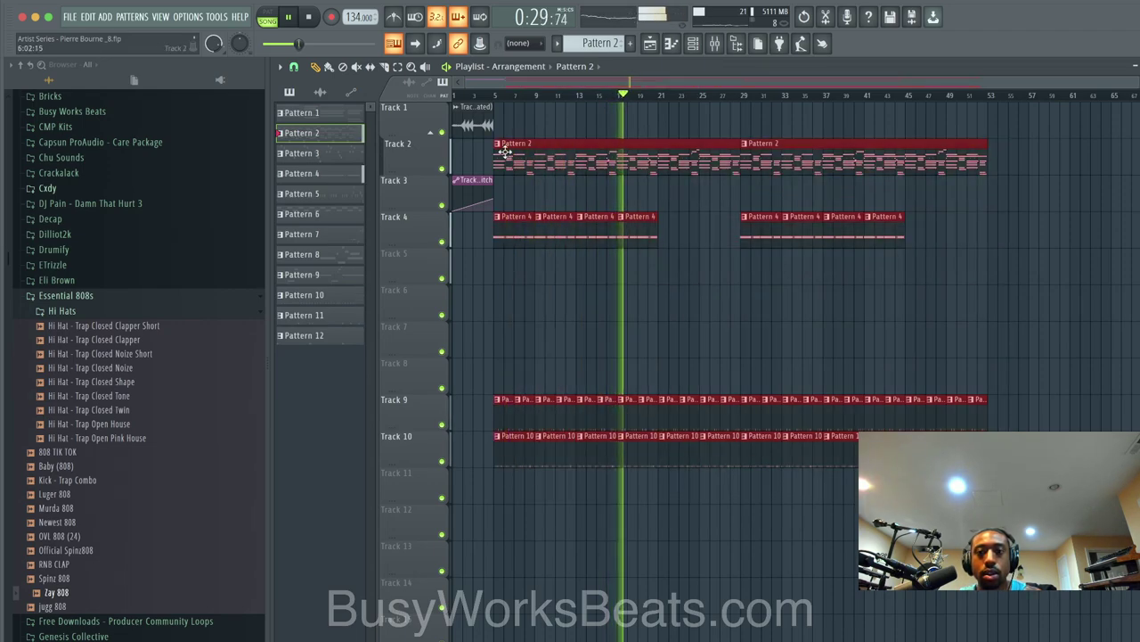
key("ctrl+b")
key("space")
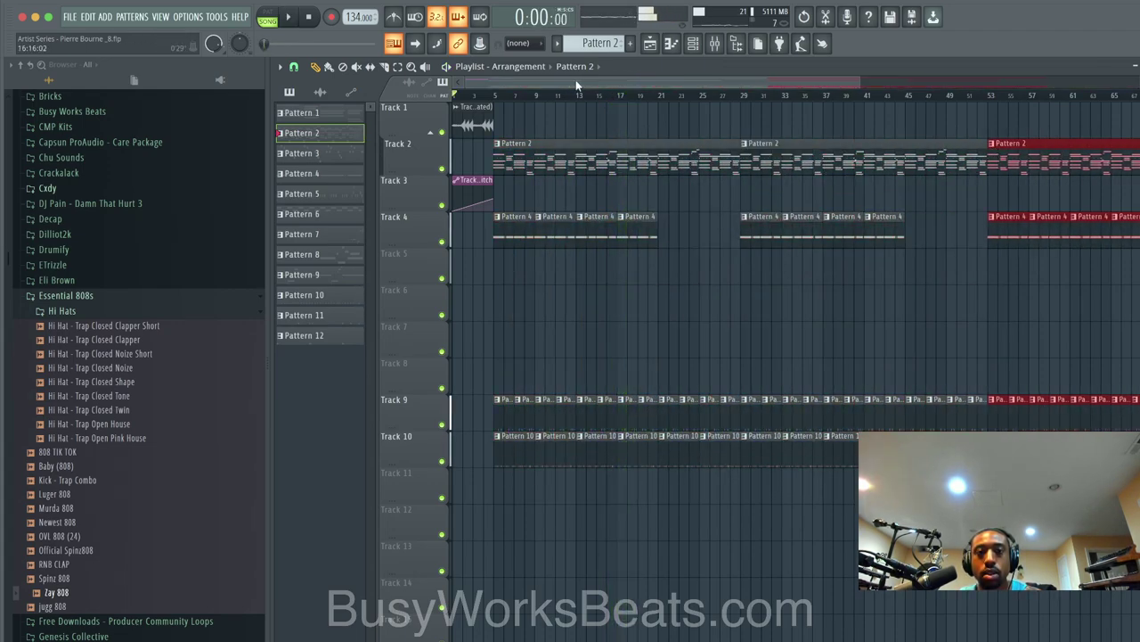
Step: Record a vocal take through Insert 21 into the playlist as an audio clip from the song start
left_click(715, 46)
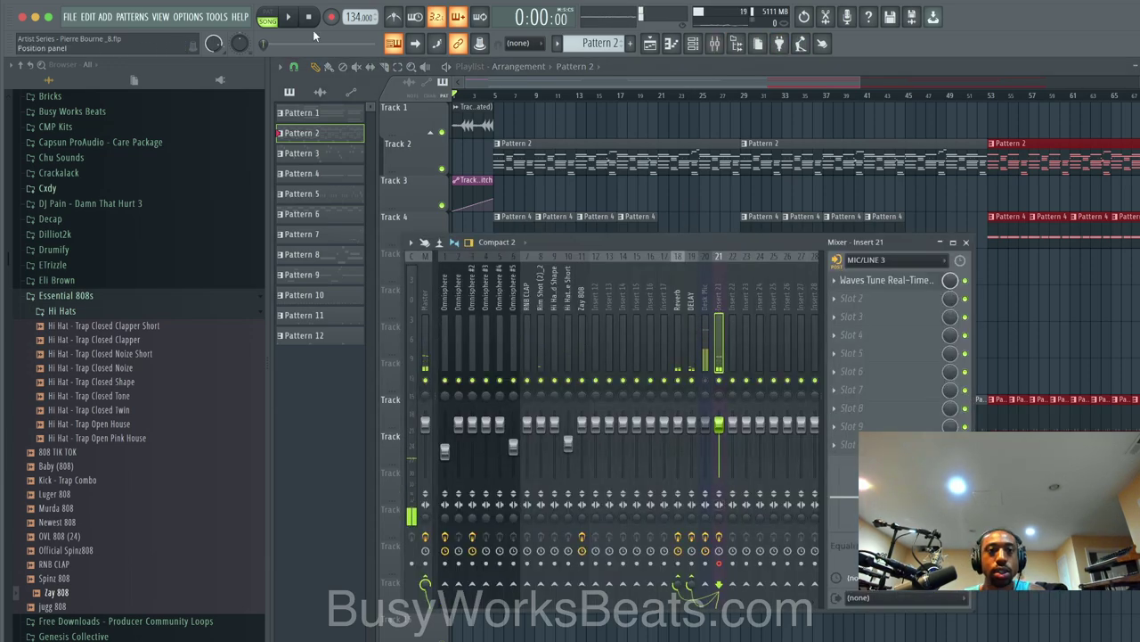
left_click(332, 18)
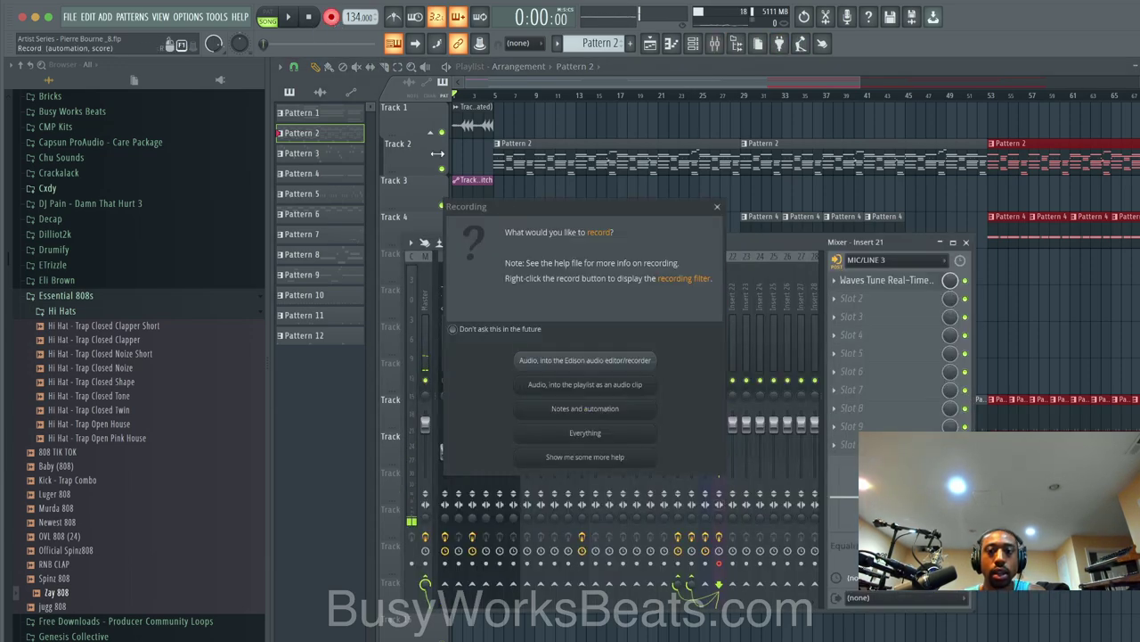
left_click(599, 384)
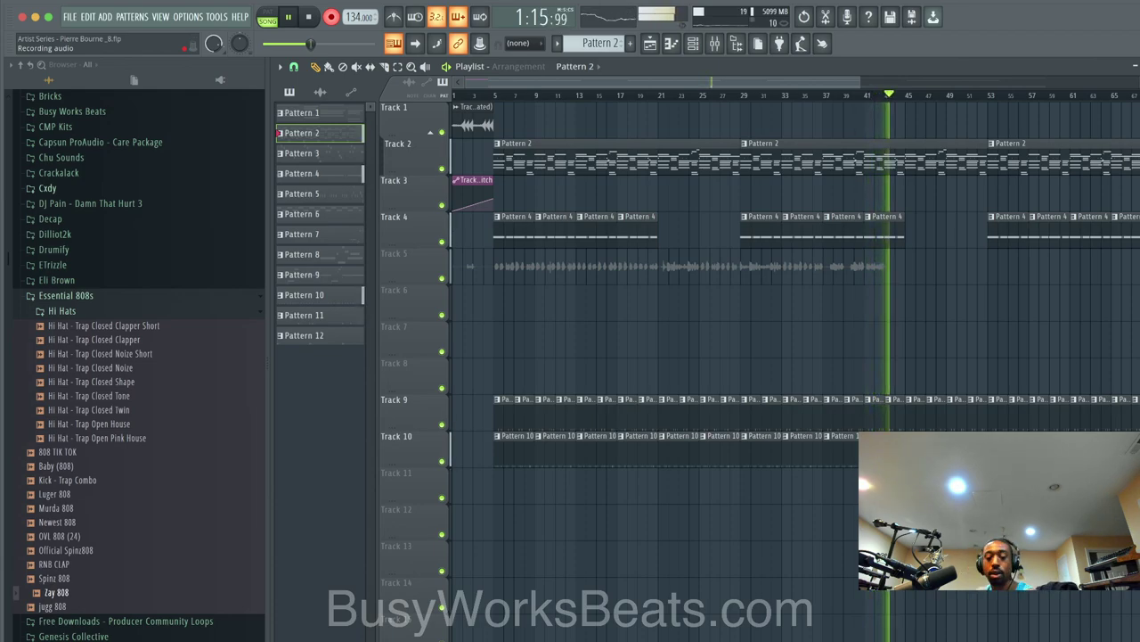
key("space")
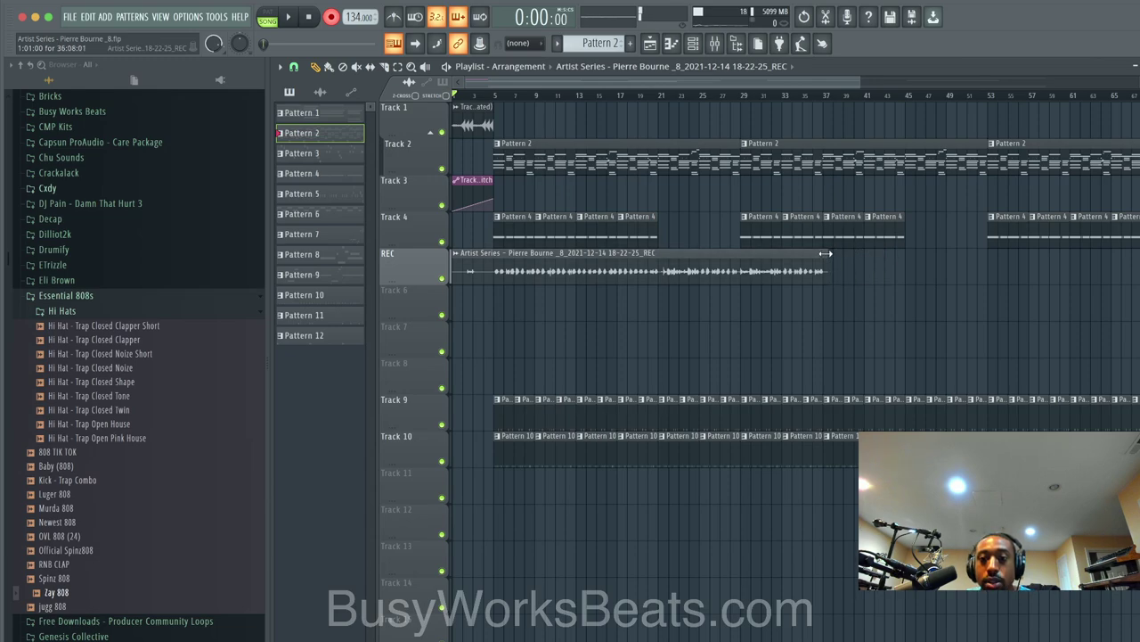
Step: Route the recorded vocal channel to mixer track 12 and play the song from about bar 25
left_click(700, 95)
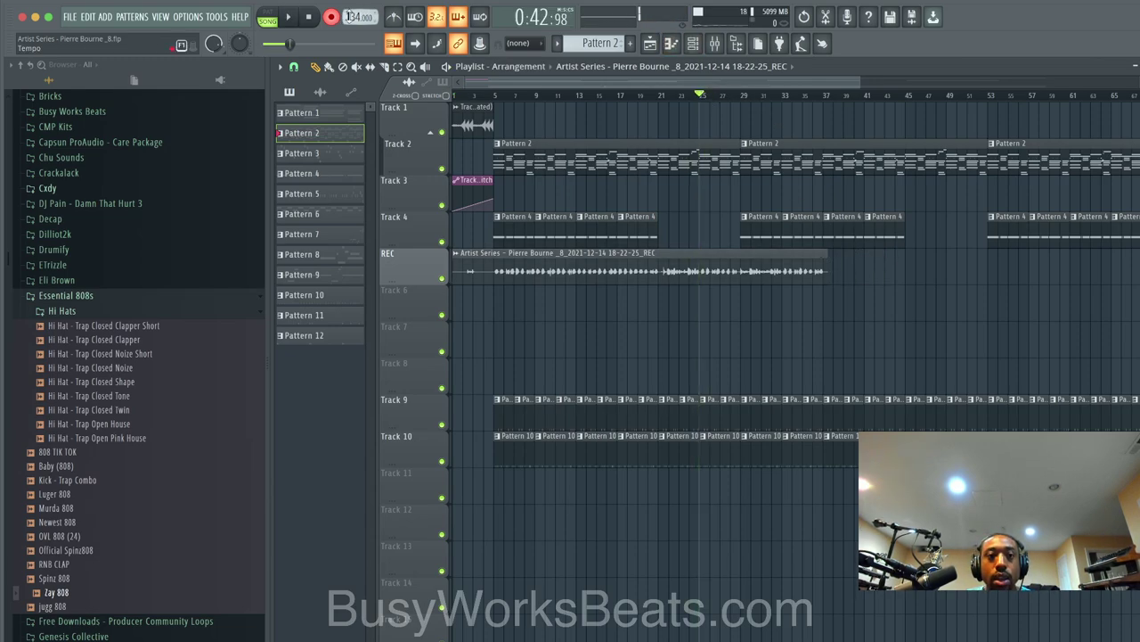
left_click(693, 44)
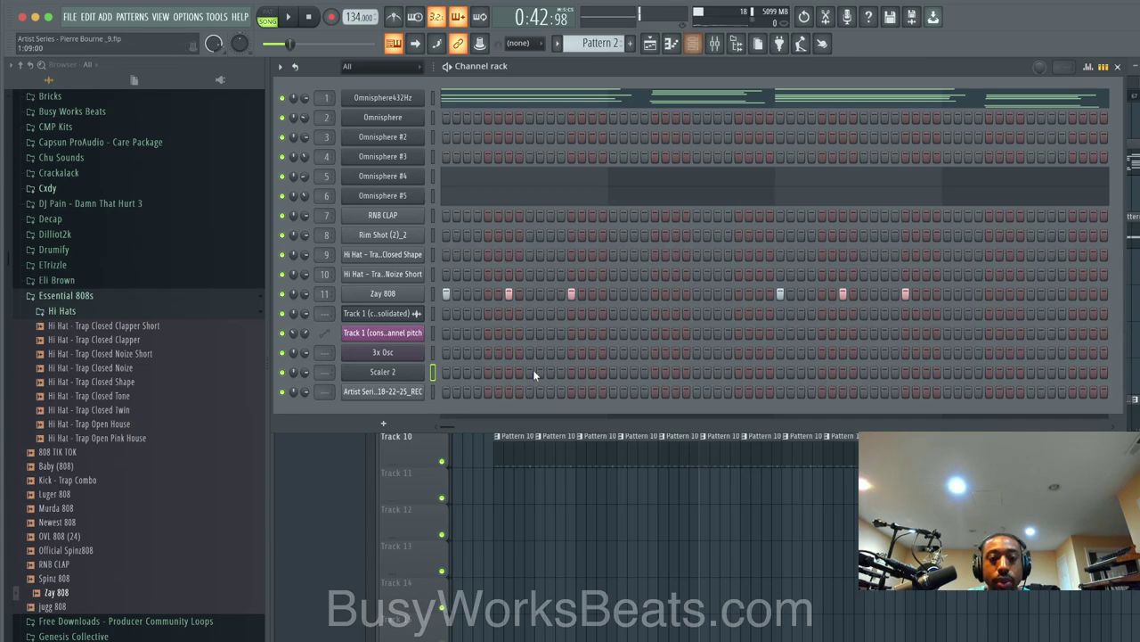
left_click(427, 390)
key("super+l")
left_click(937, 499)
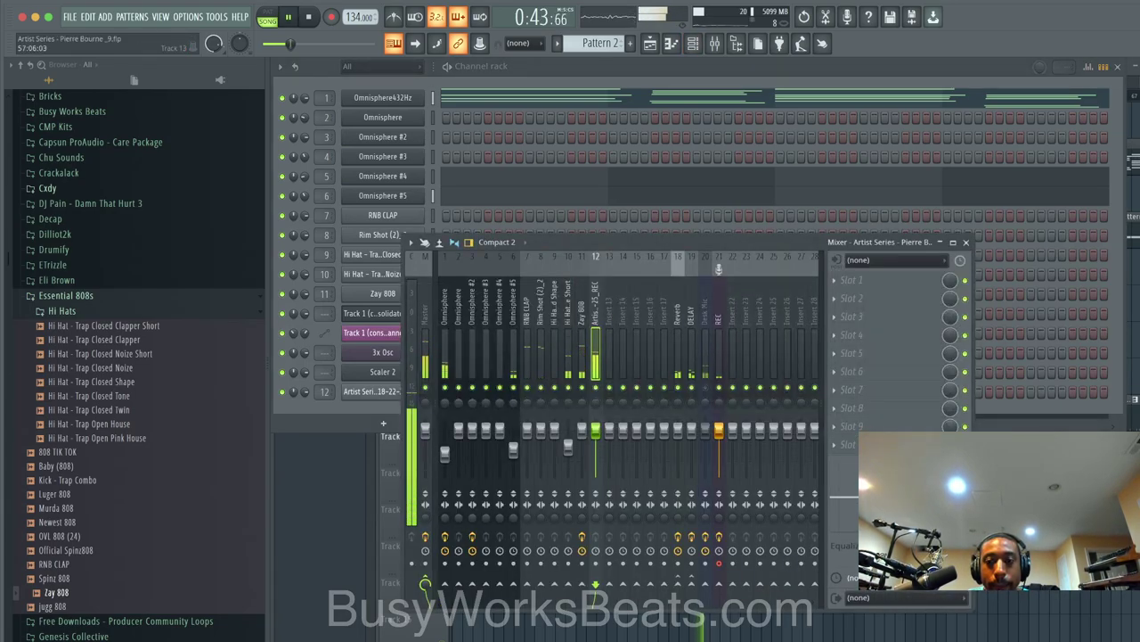
Step: Play the song from bar 5 and examine the recorded vocal clip's timing against the pattern clips in the playlist
key("F5")
key("space")
scroll(504, 267, "up", 8)
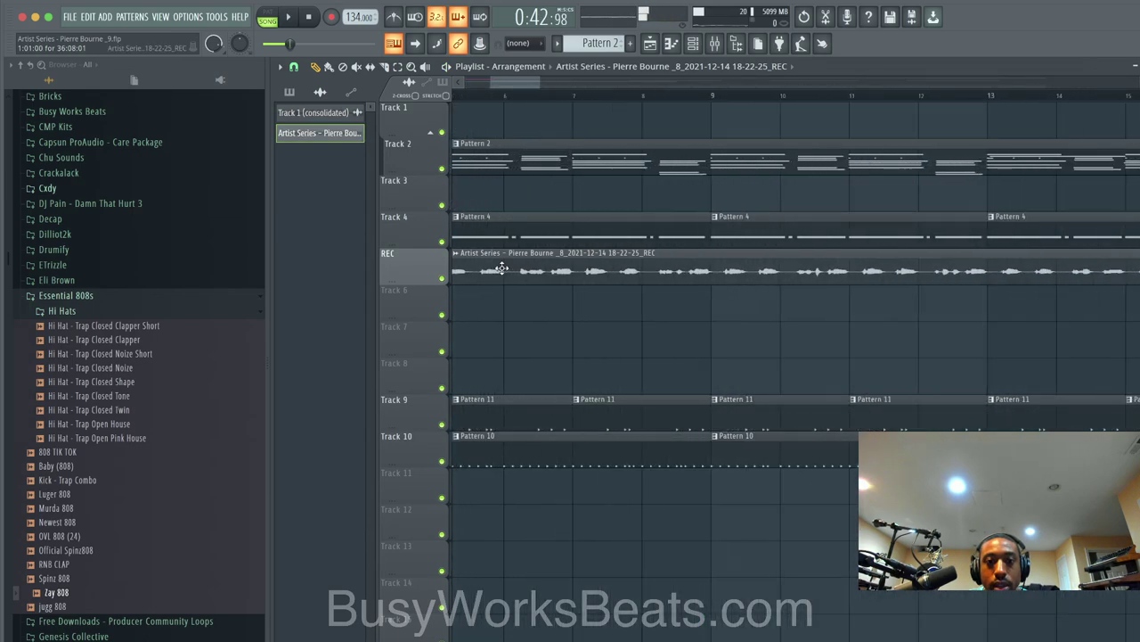
scroll(577, 292, "up", 4)
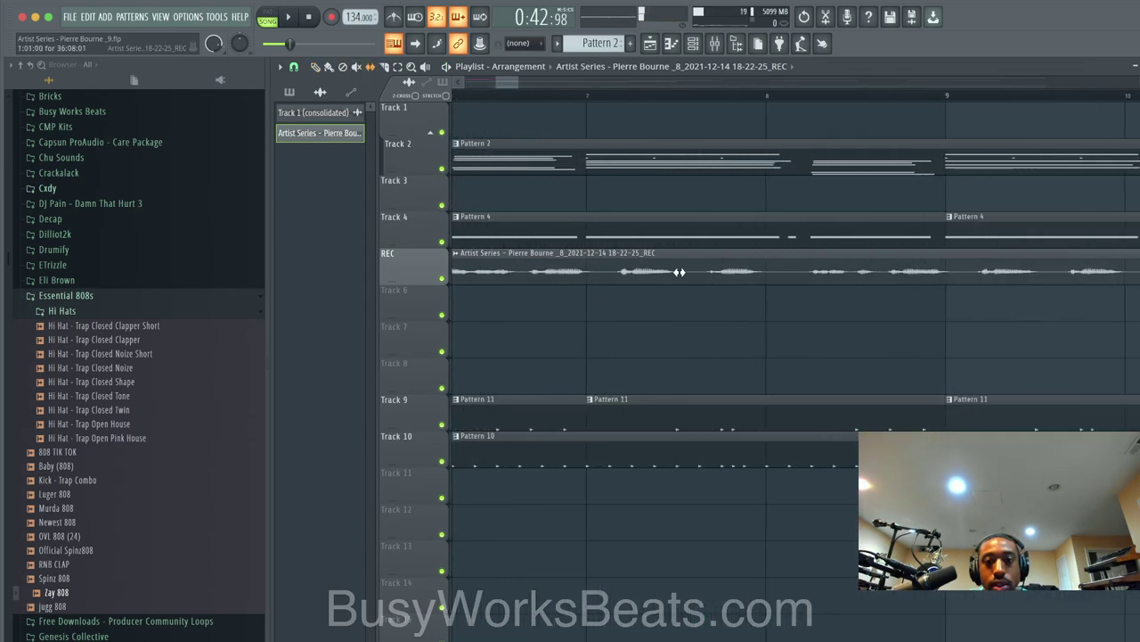
scroll(522, 247, "down", 4)
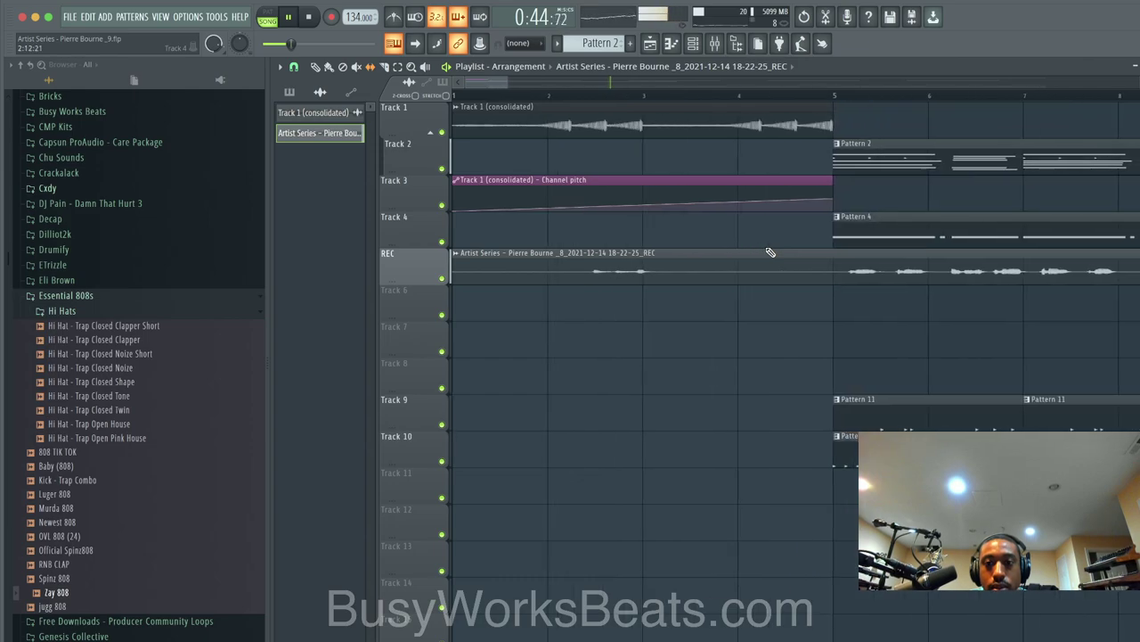
scroll(876, 284, "down", 2)
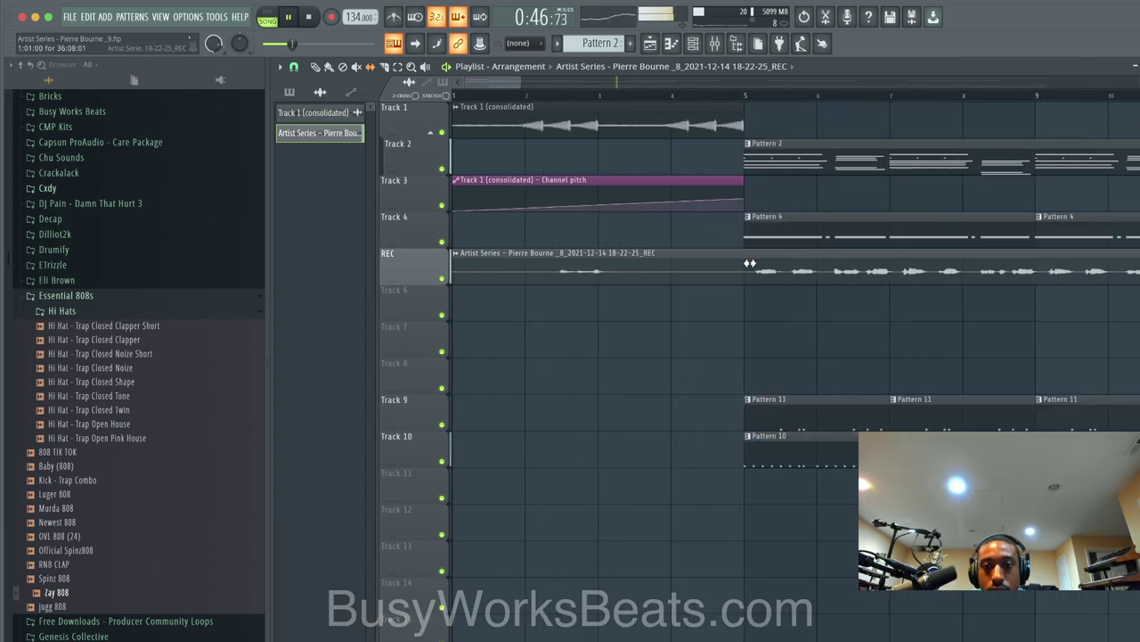
left_click(750, 100)
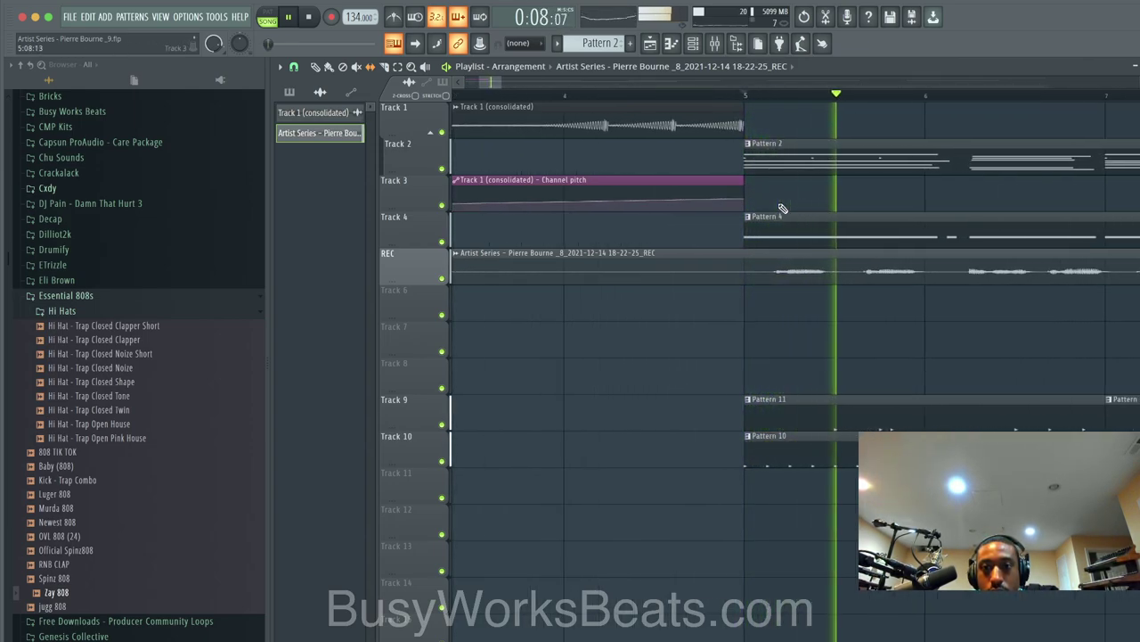
scroll(881, 271, "up", 2)
scroll(881, 270, "up", 3)
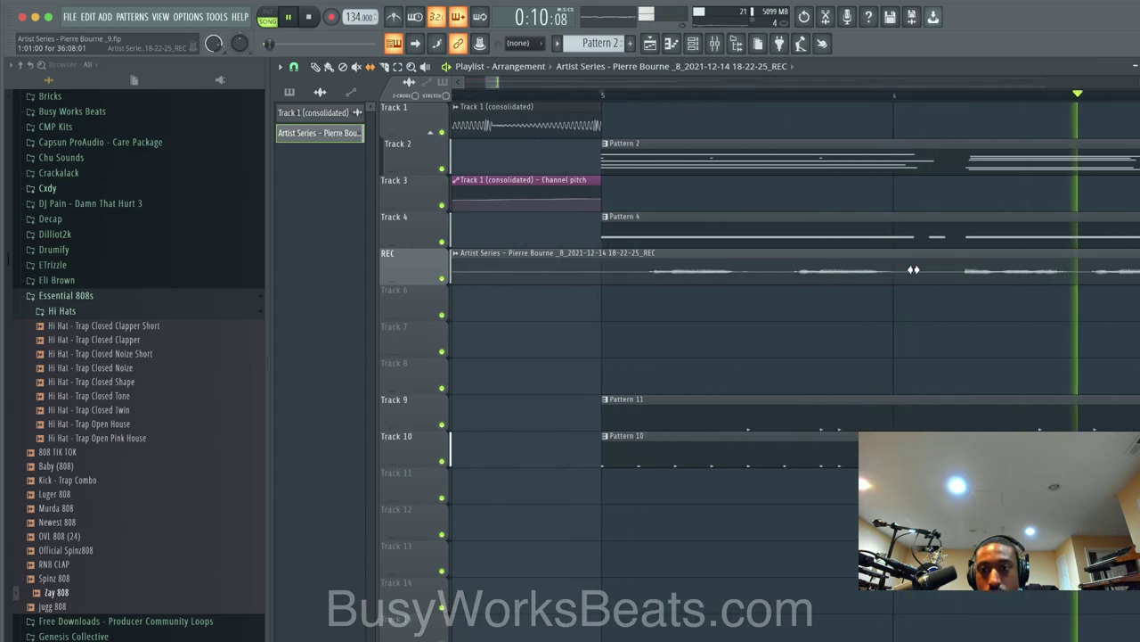
scroll(817, 322, "down", 4)
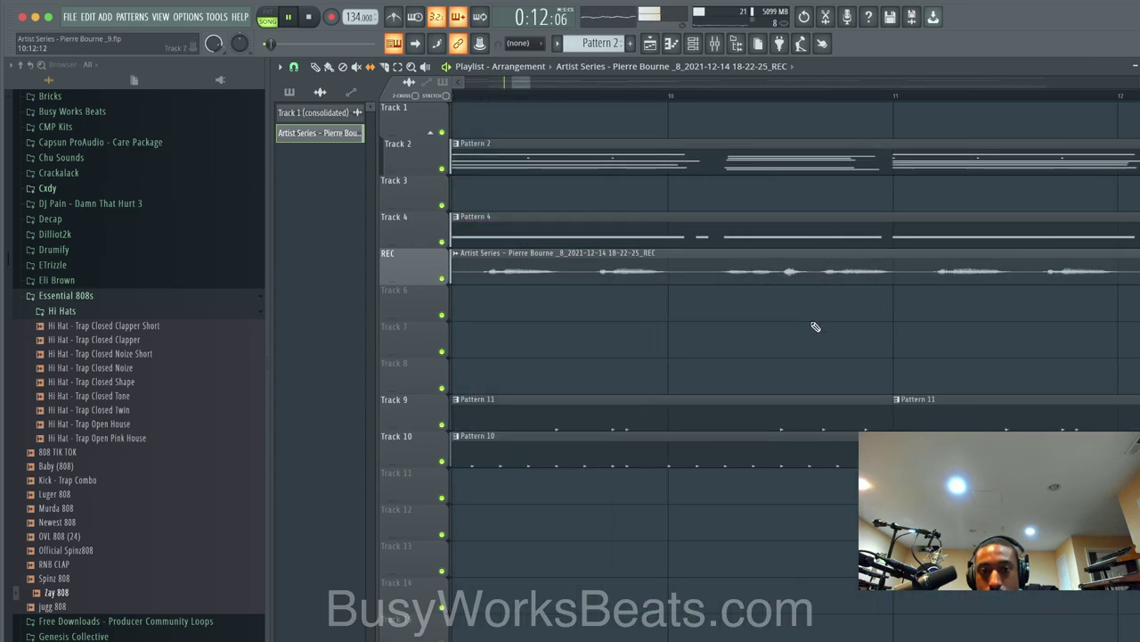
Step: Send mixer track 12 to the Reverb and DELAY tracks, with the DELAY send at 30%, and reset the track's name to its default
left_click(715, 44)
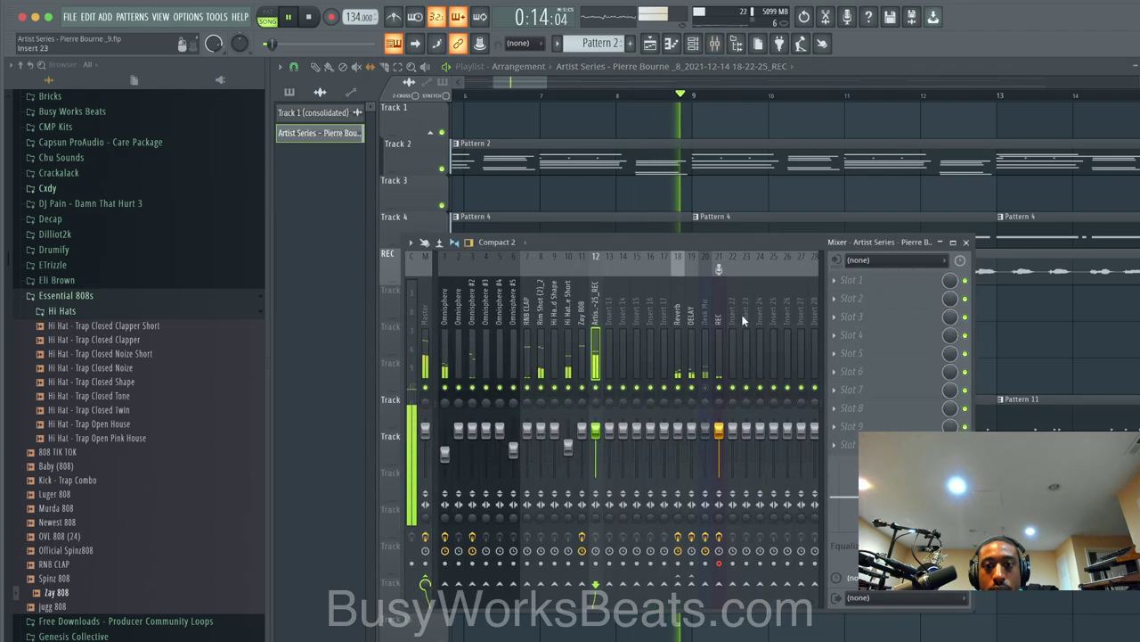
left_click(693, 44)
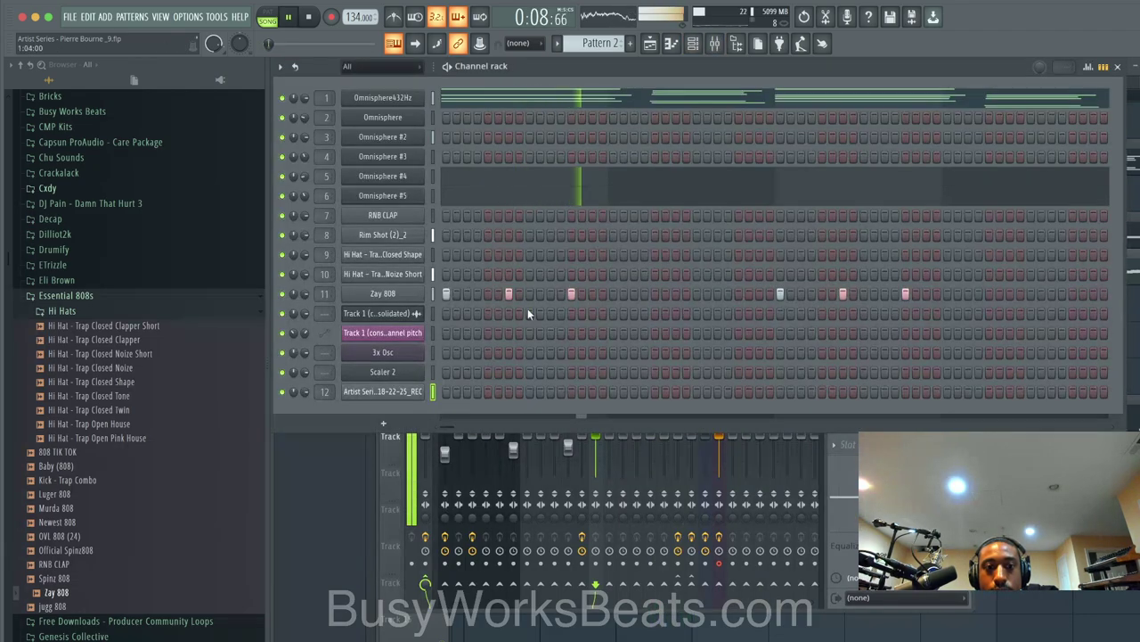
left_click(637, 512)
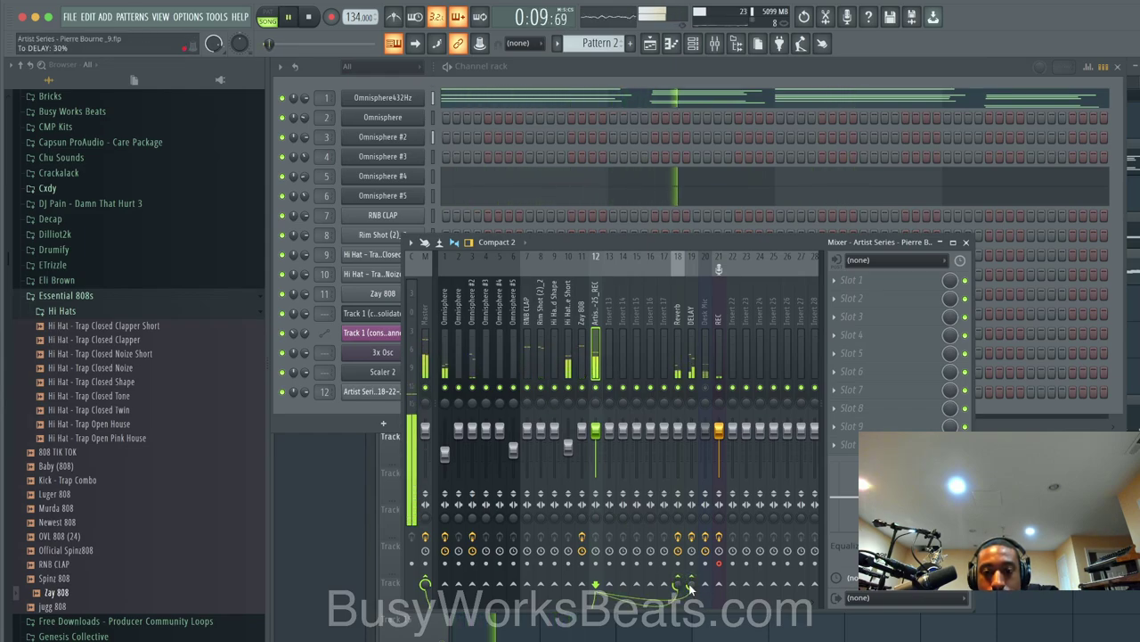
right_click(596, 320)
left_click(669, 364)
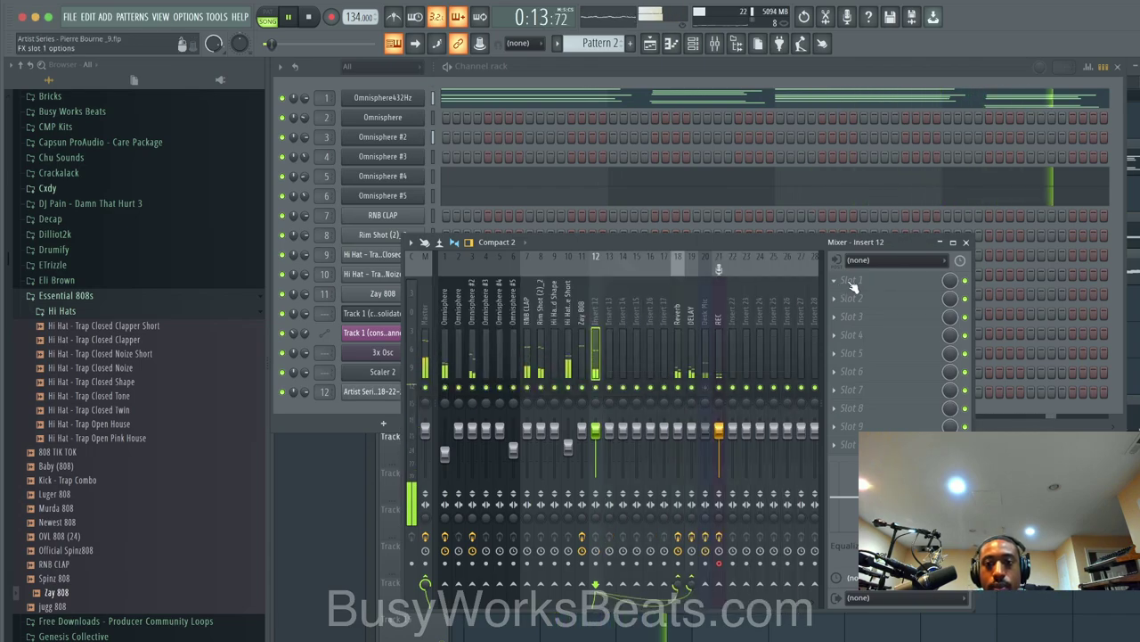
Step: Record a second vocal take through the REC mixer track into the playlist as an audio clip from the song start
left_click(720, 318)
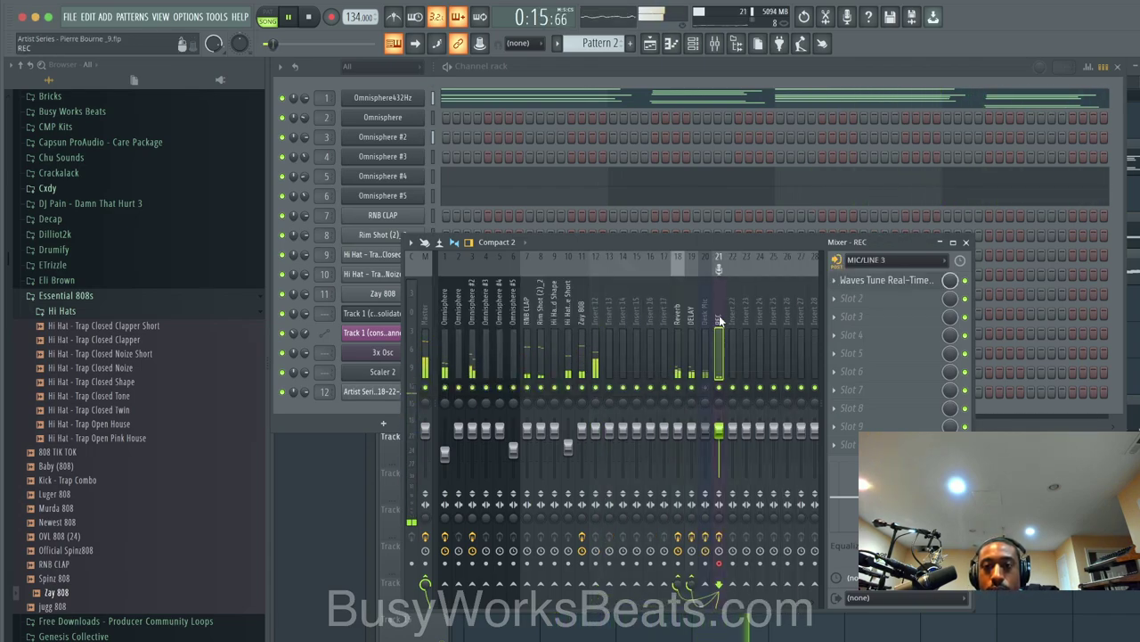
left_click(330, 18)
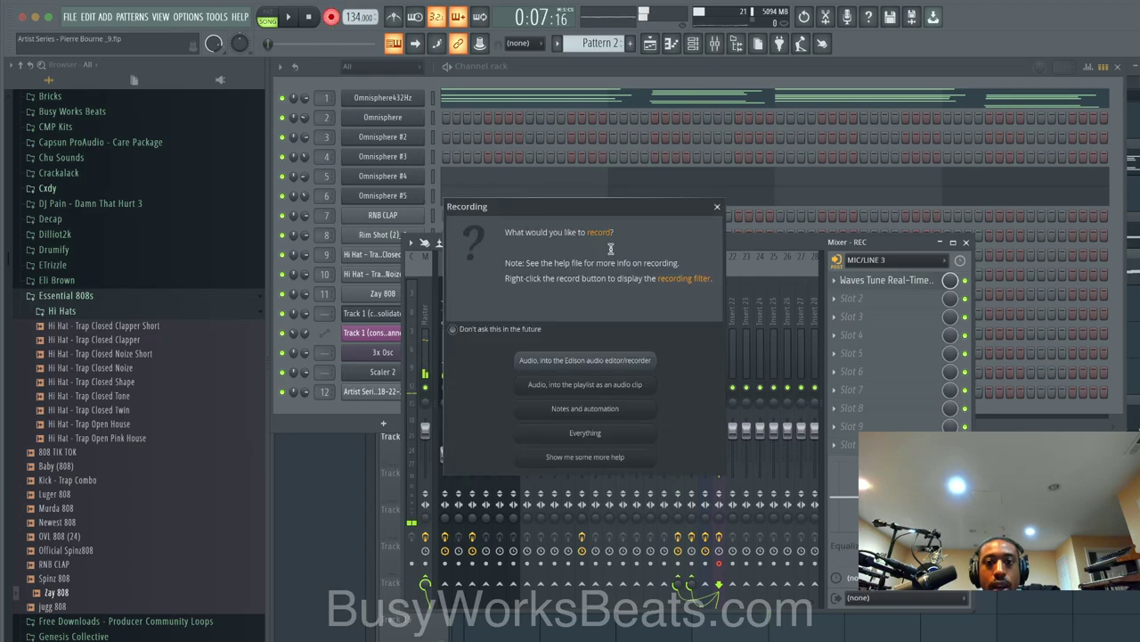
left_click(718, 206)
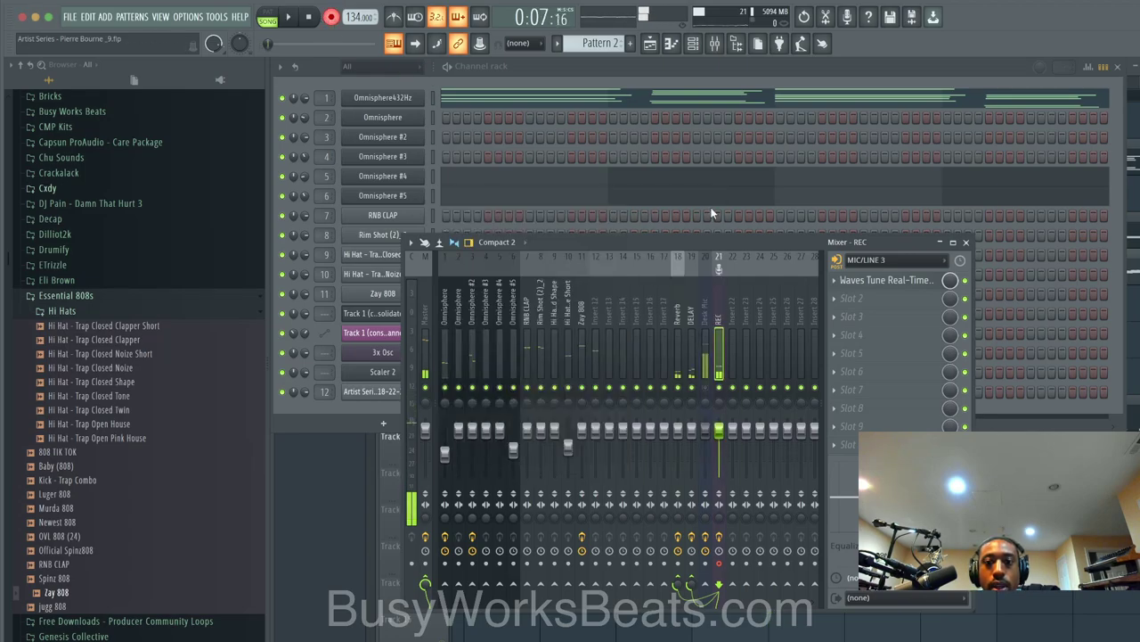
left_click(331, 18)
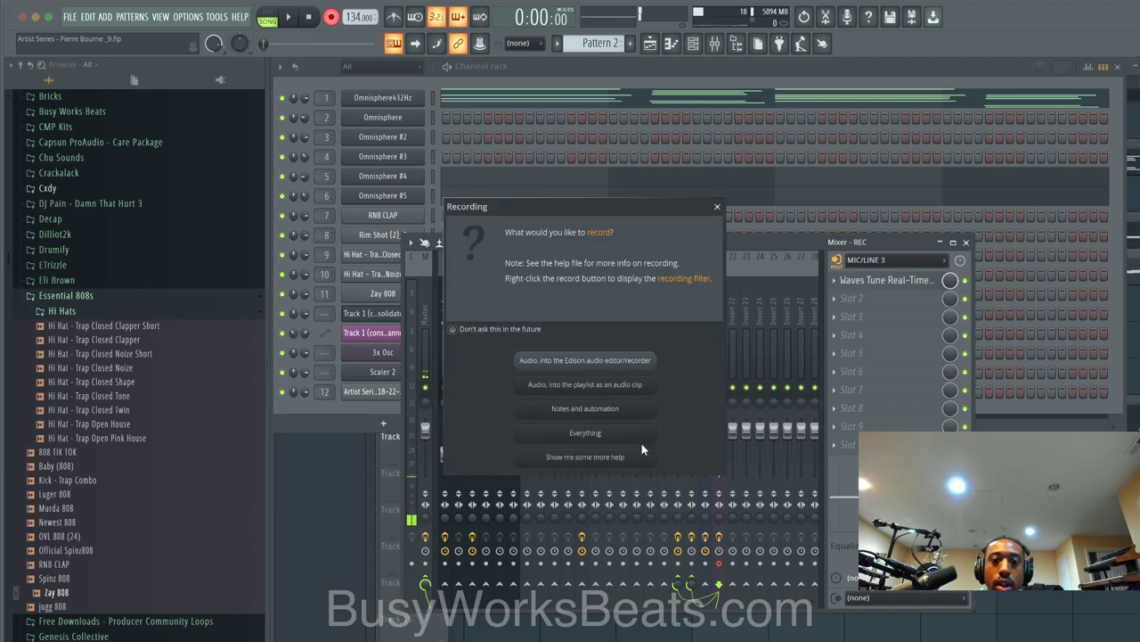
left_click(640, 387)
key("space")
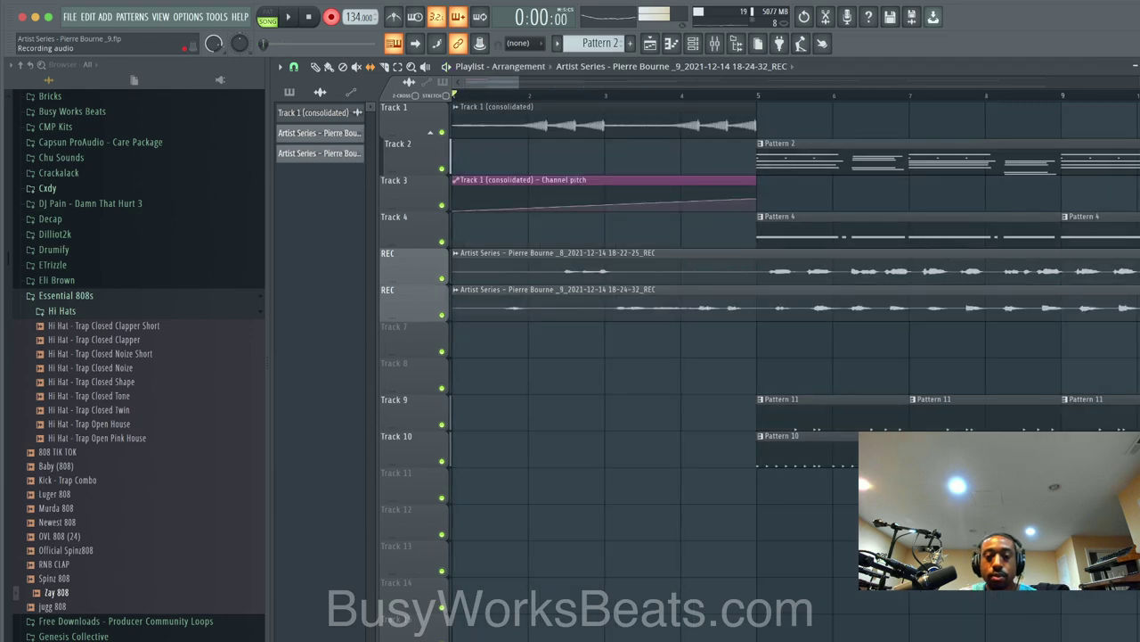
key("space")
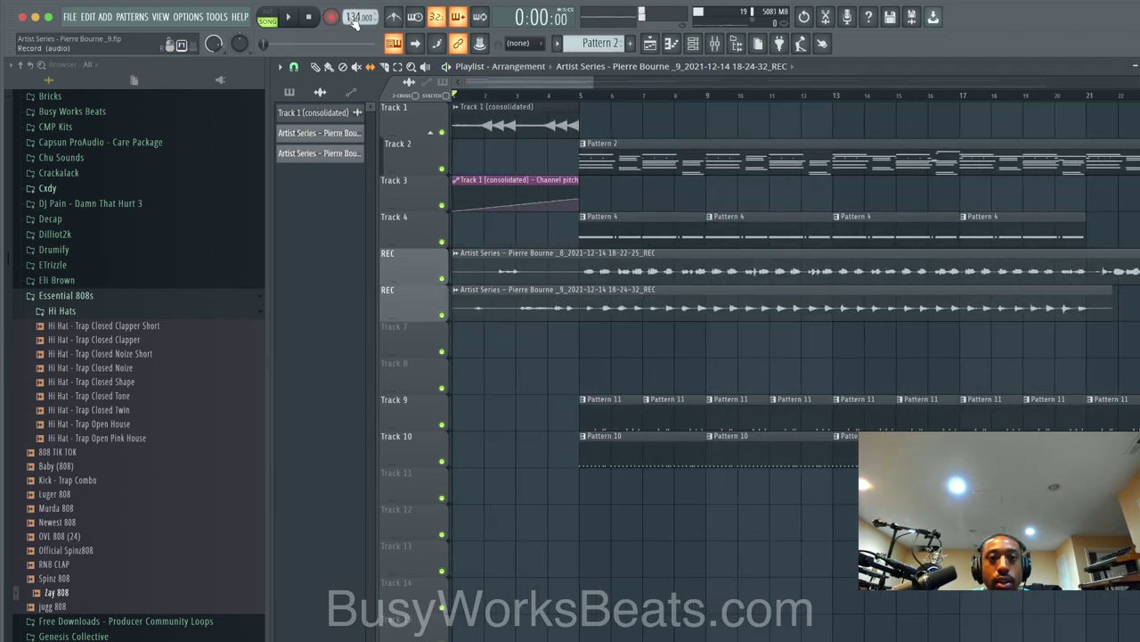
Step: Start song playback, route the second vocal take's channel to mixer track 13, and return to the playlist
key("space")
left_click(694, 43)
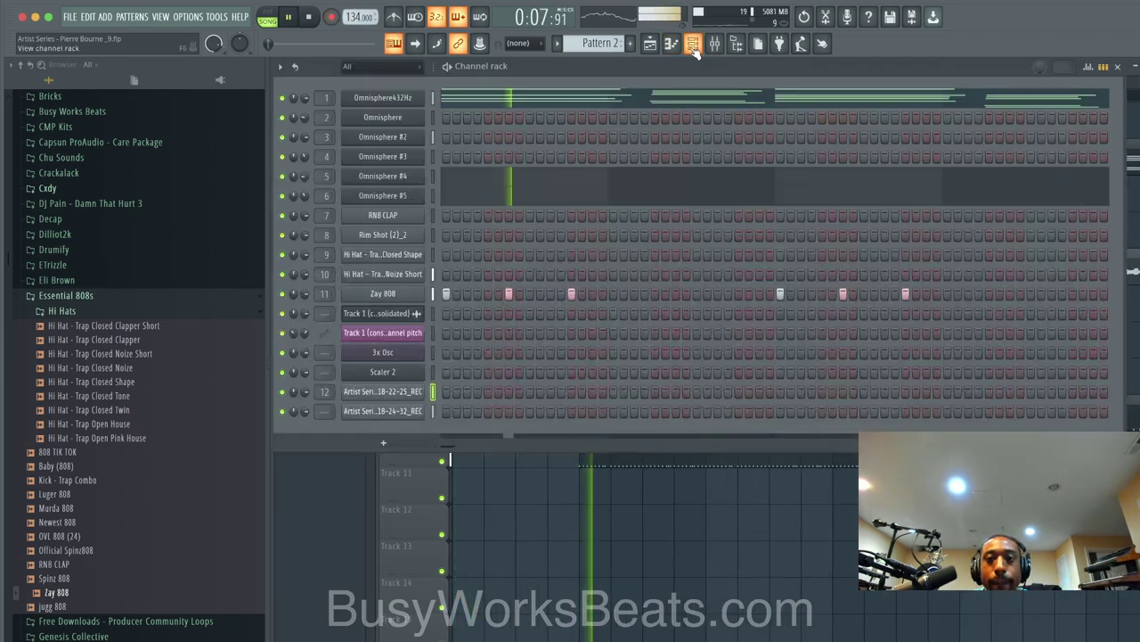
left_click(433, 412)
key("ctrl+l")
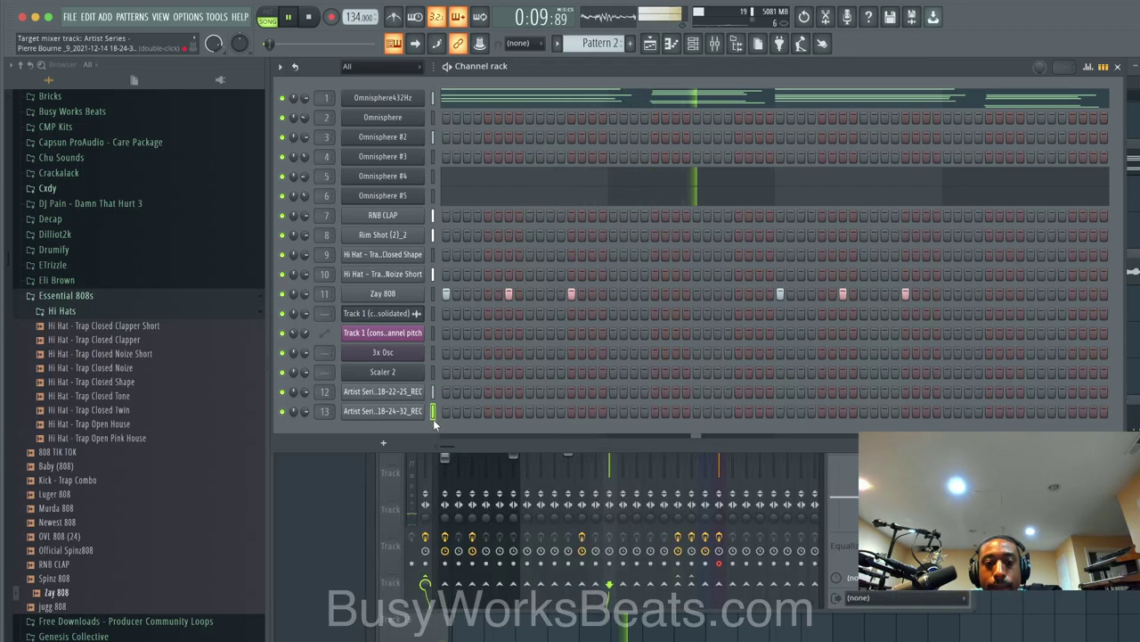
key("F5")
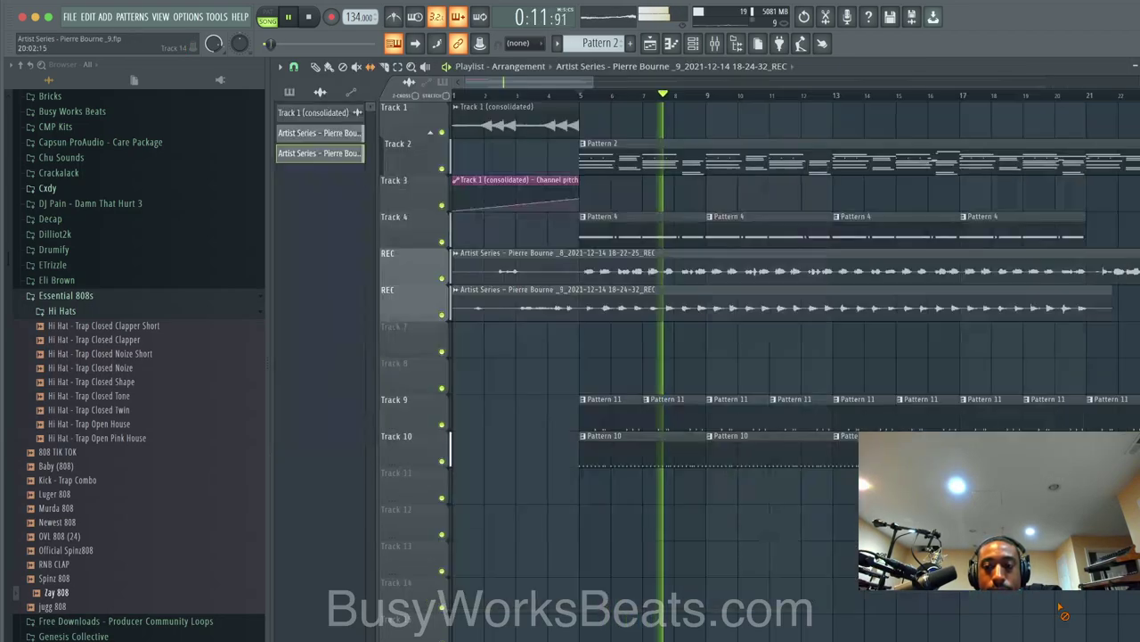
Step: Send mixer track 13 to the Reverb track at 30% and to the DELAY track, then select the REC track
scroll(621, 285, "down", 3)
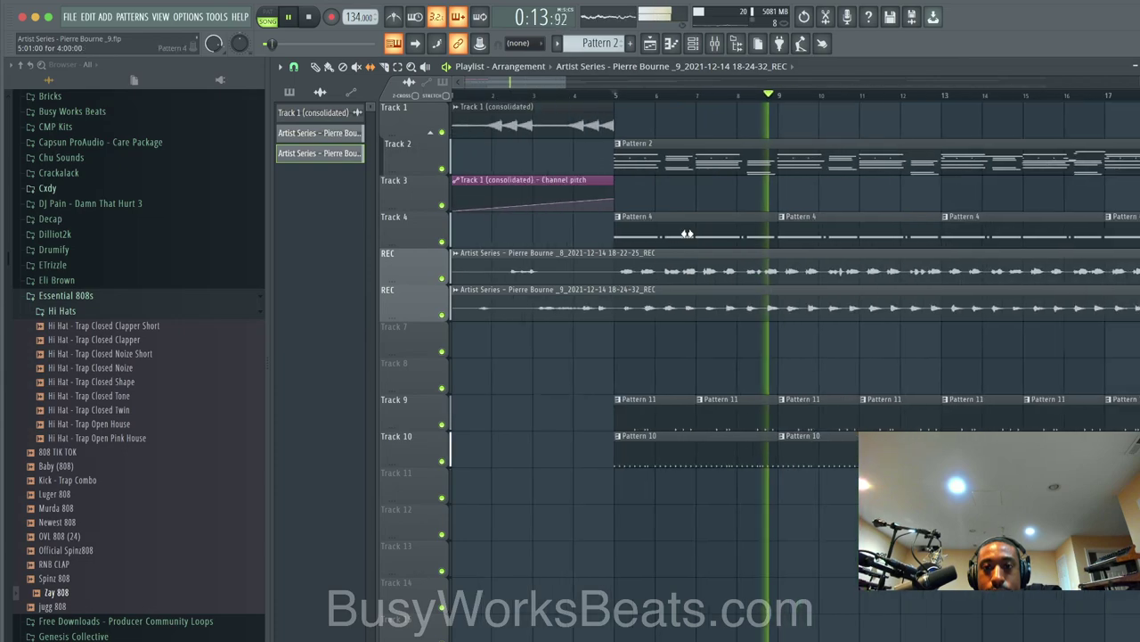
key("F9")
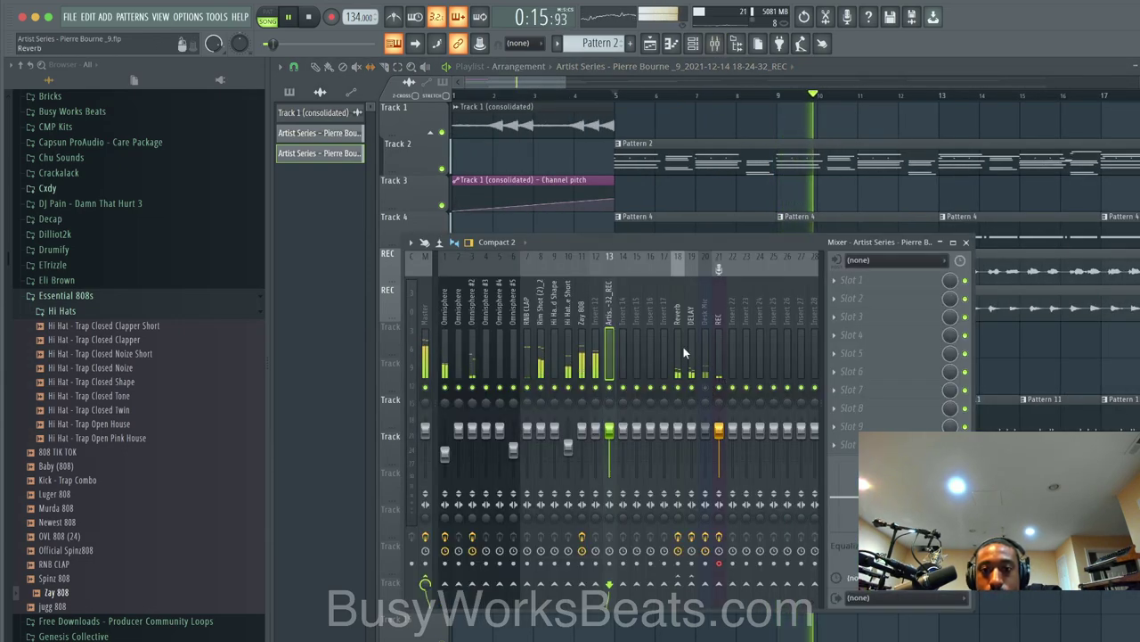
key("space")
key("space")
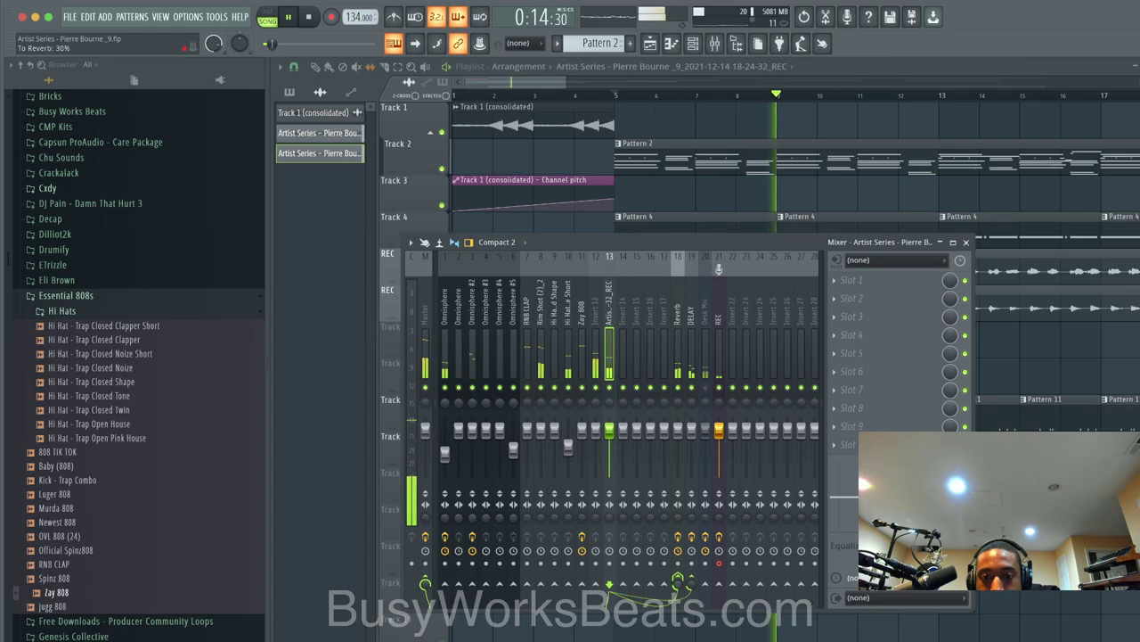
left_click(725, 321)
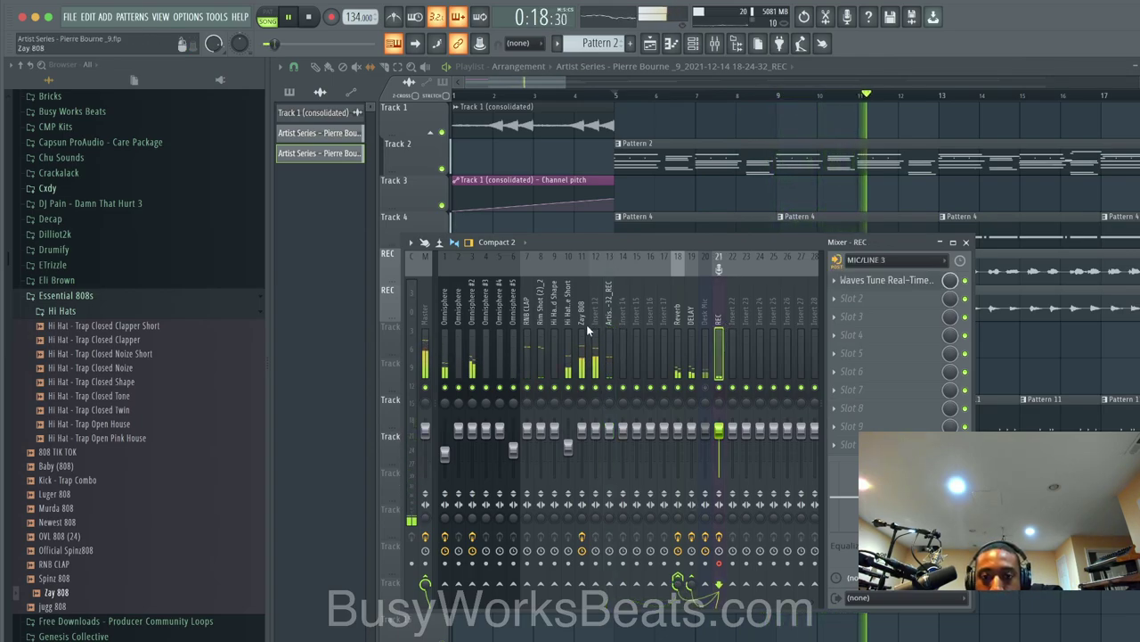
Step: Listen through the song while checking both vocal clips in the playlist against the mixer levels and REC track
key("F9")
scroll(867, 486, "down", 2)
scroll(866, 487, "down", 1)
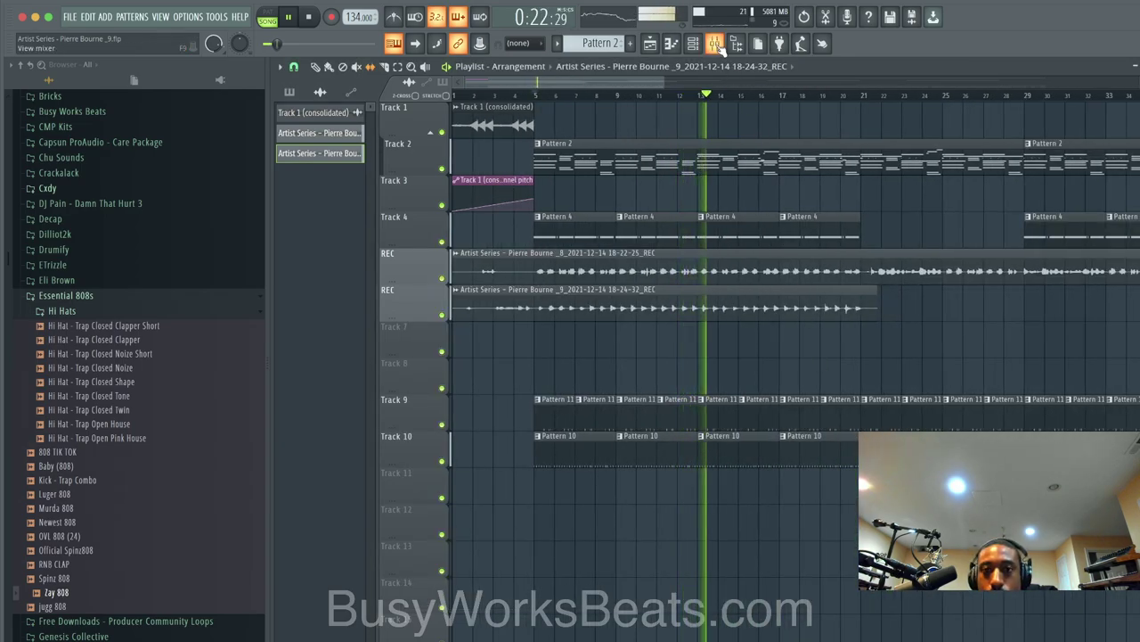
key("F9")
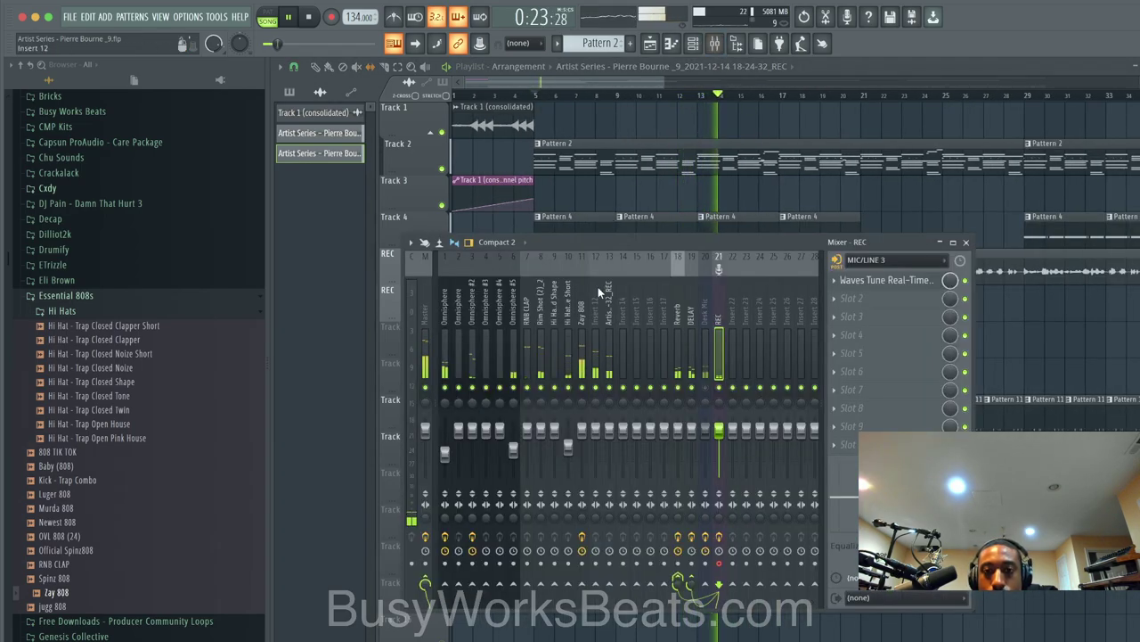
left_click(706, 338)
left_click(719, 338)
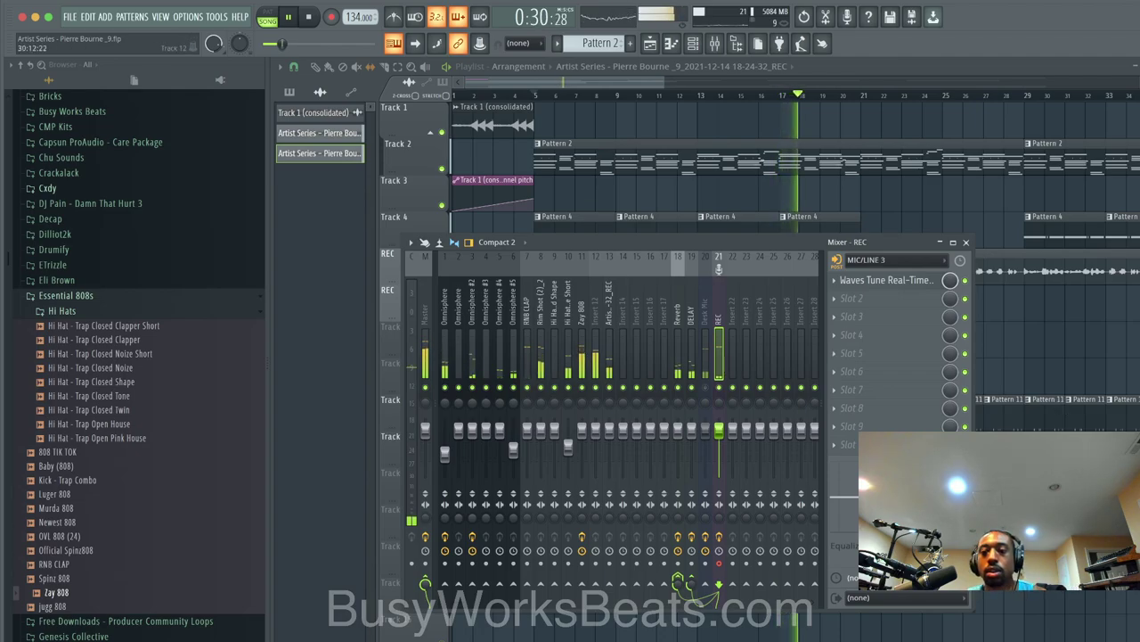
key("F9")
scroll(868, 375, "down", 2)
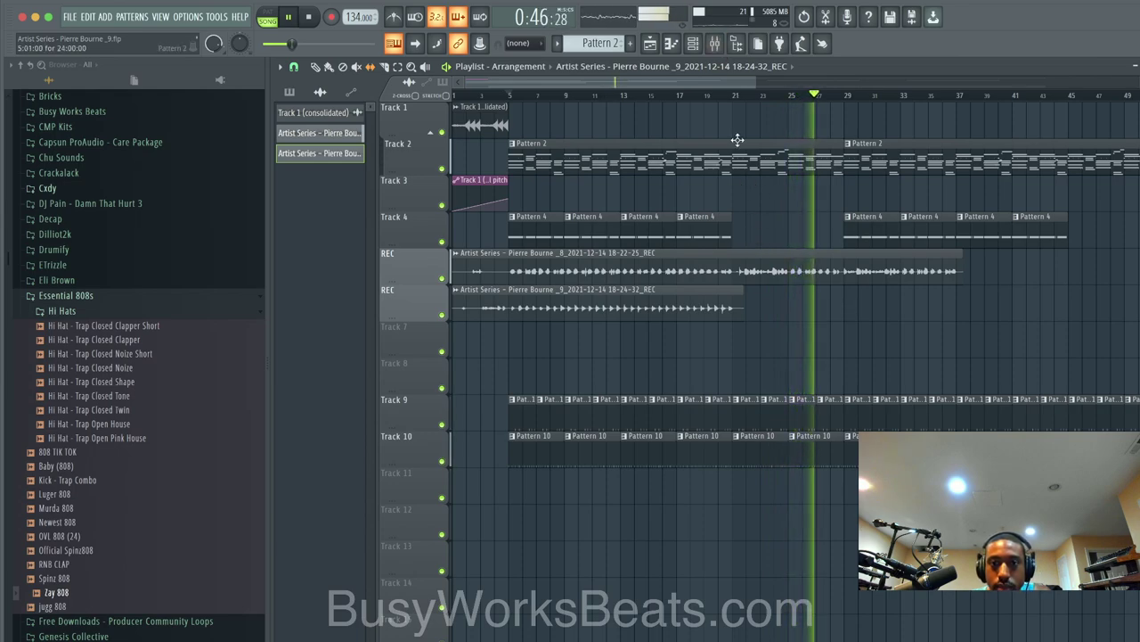
scroll(854, 211, "up", 4)
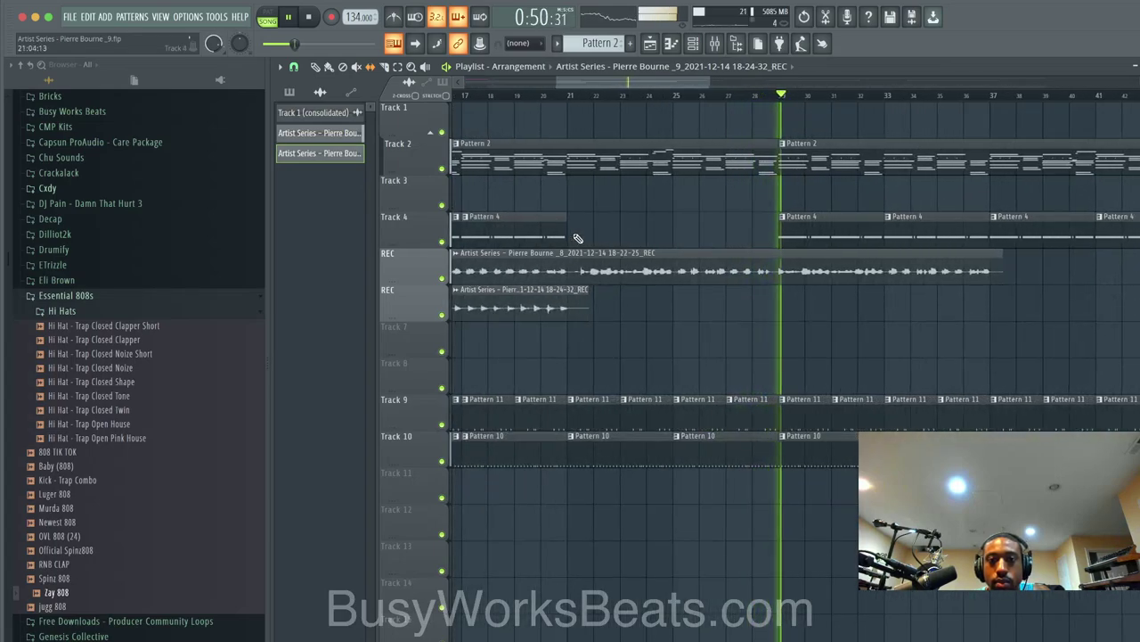
key("F9")
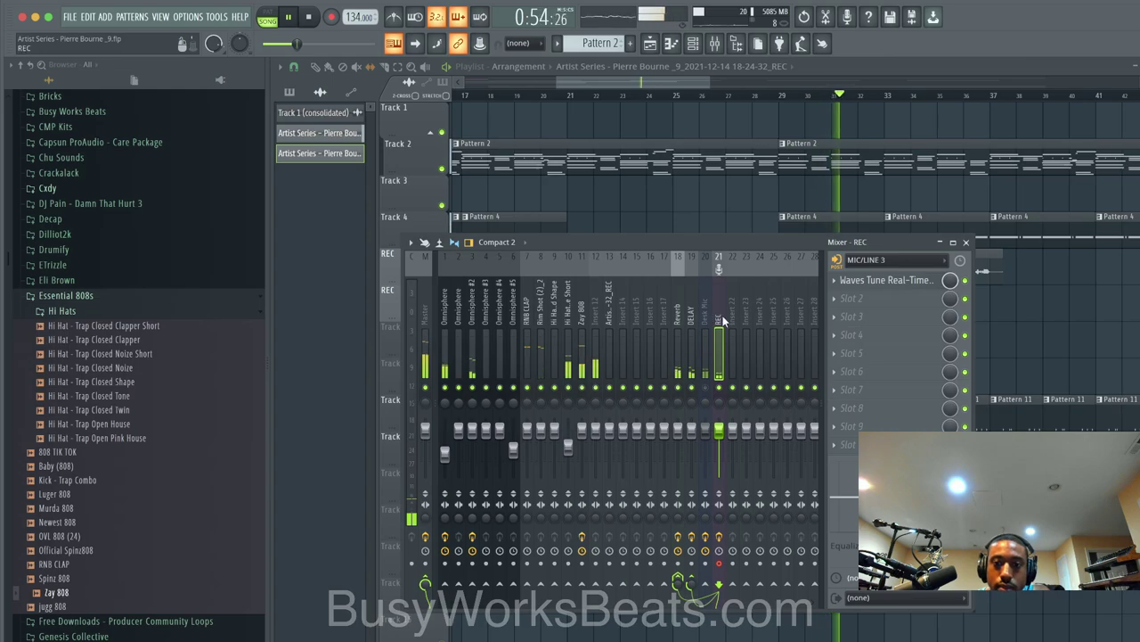
key("F9")
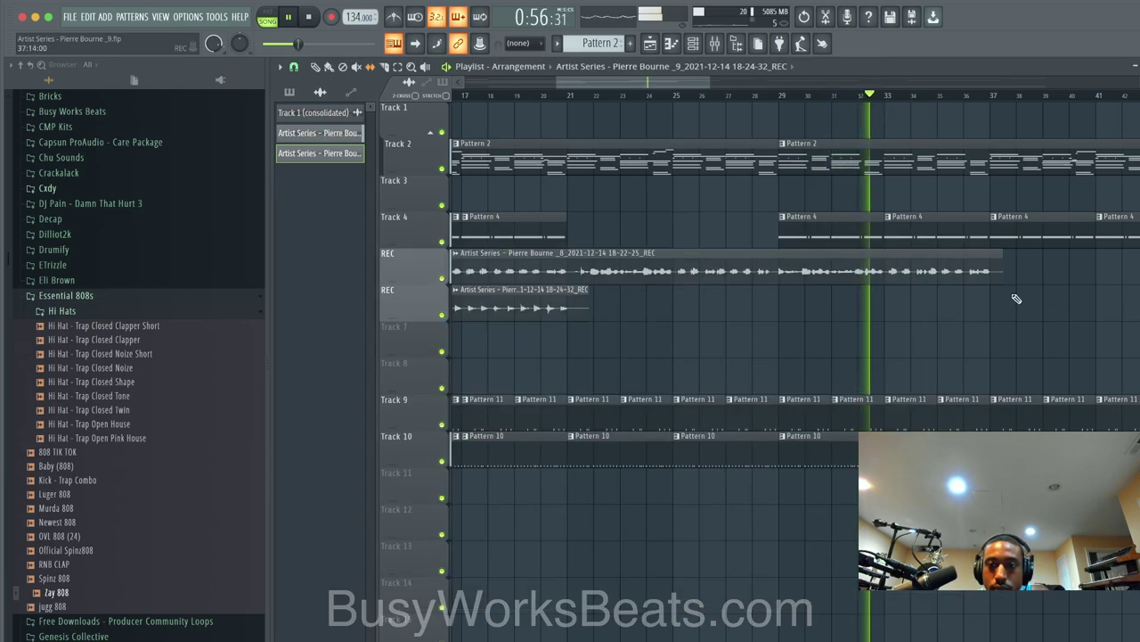
Step: Inspect the first vocal clip after bar 21 and play the song from about bar 24
scroll(798, 259, "down", 1)
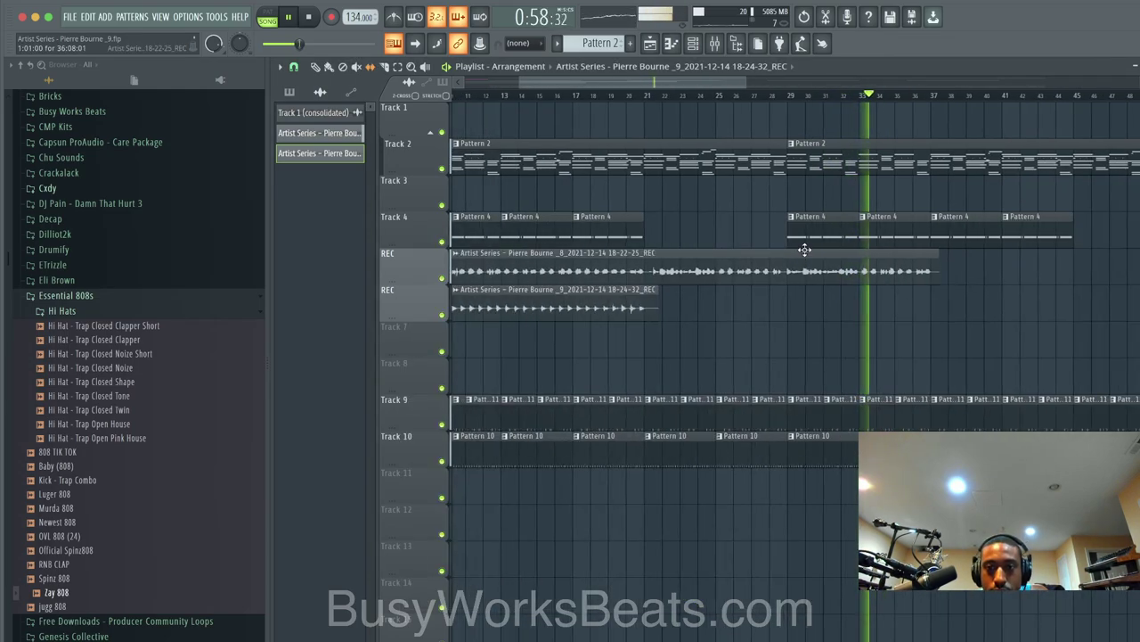
scroll(712, 276, "up", 2)
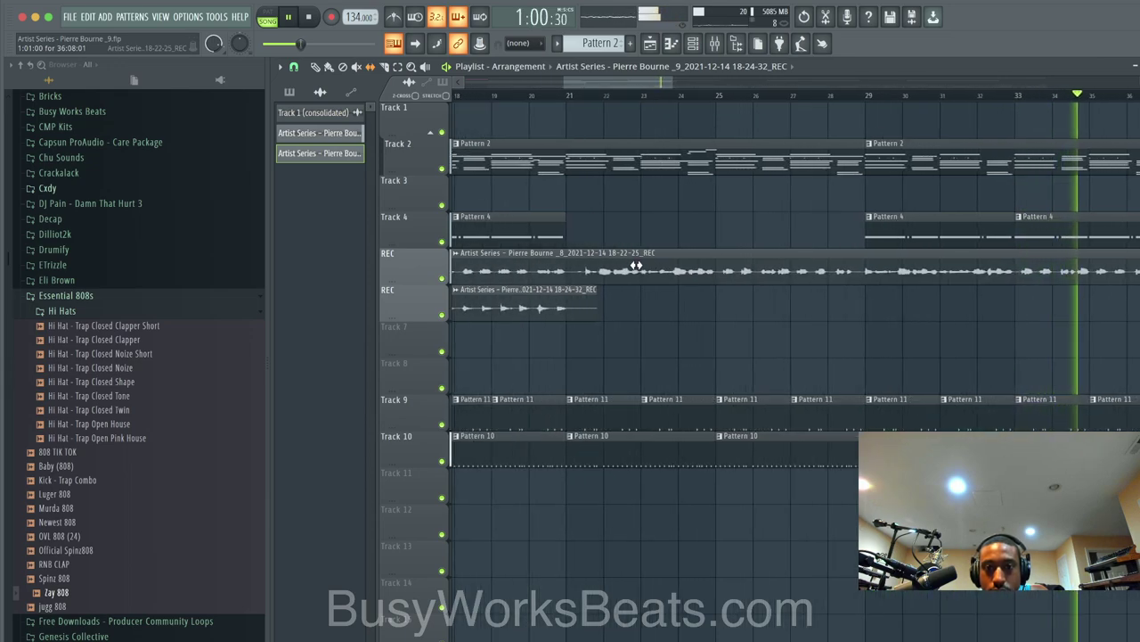
left_click(386, 69)
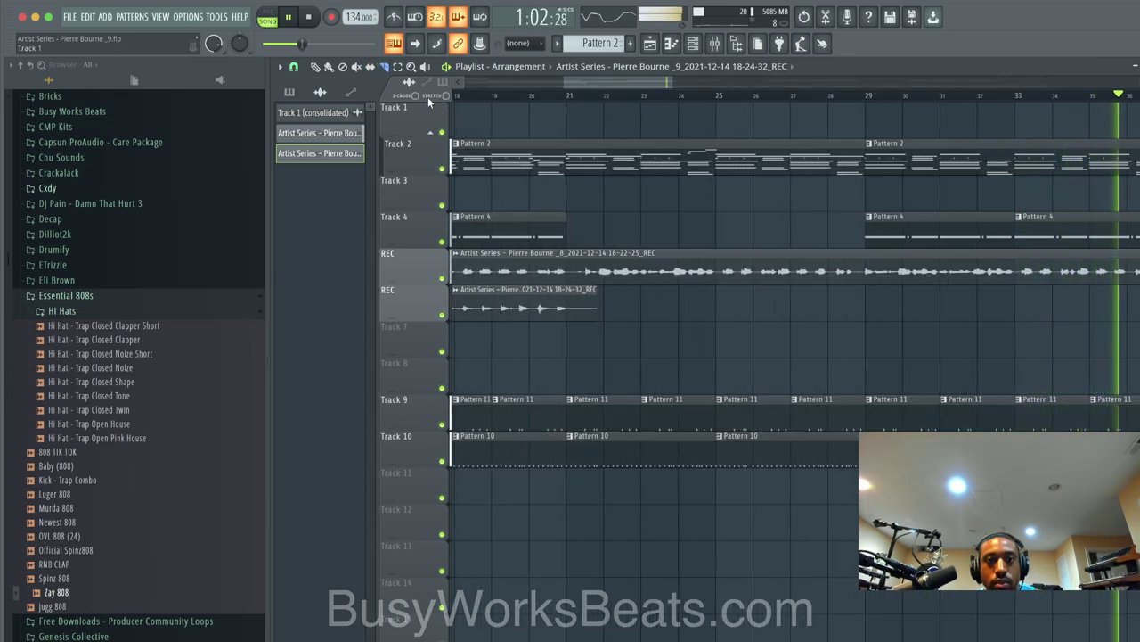
left_click(679, 98)
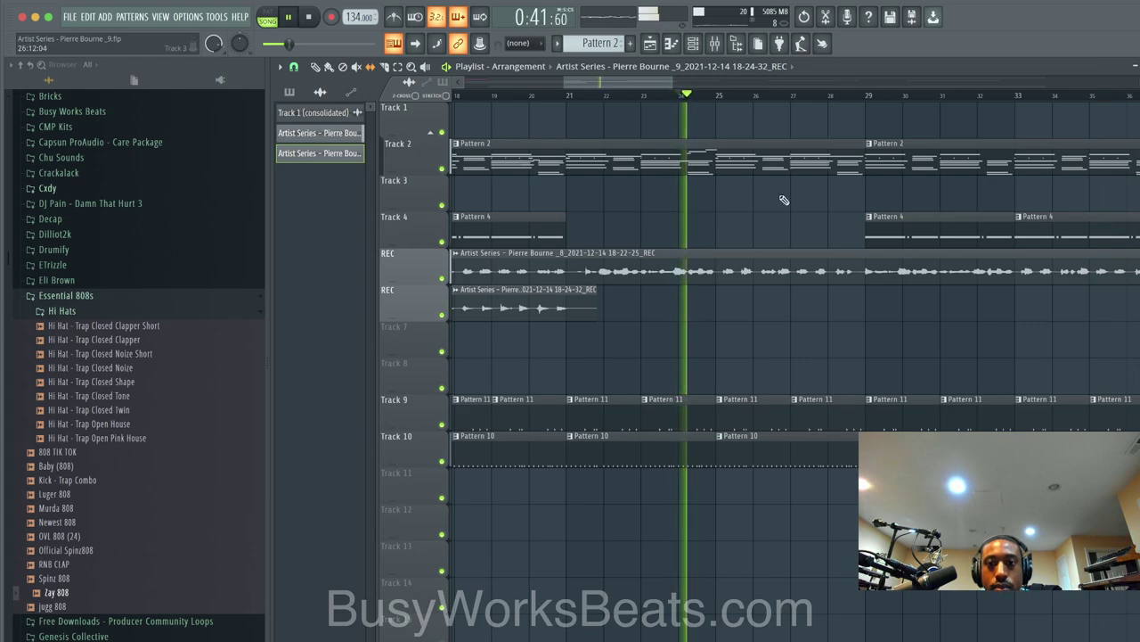
Step: Set the playlist snap to 1/4 beat, then slip the first vocal clip's audio slightly earlier near bar 27 and replay it
scroll(781, 199, "up", 3)
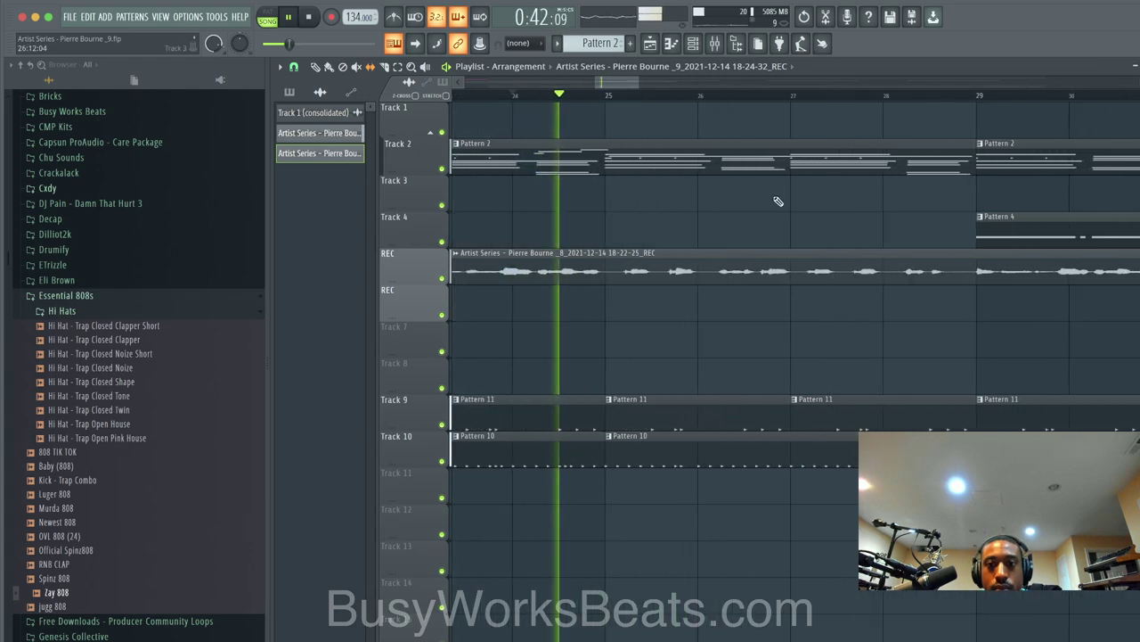
left_click(294, 67)
left_click(307, 217)
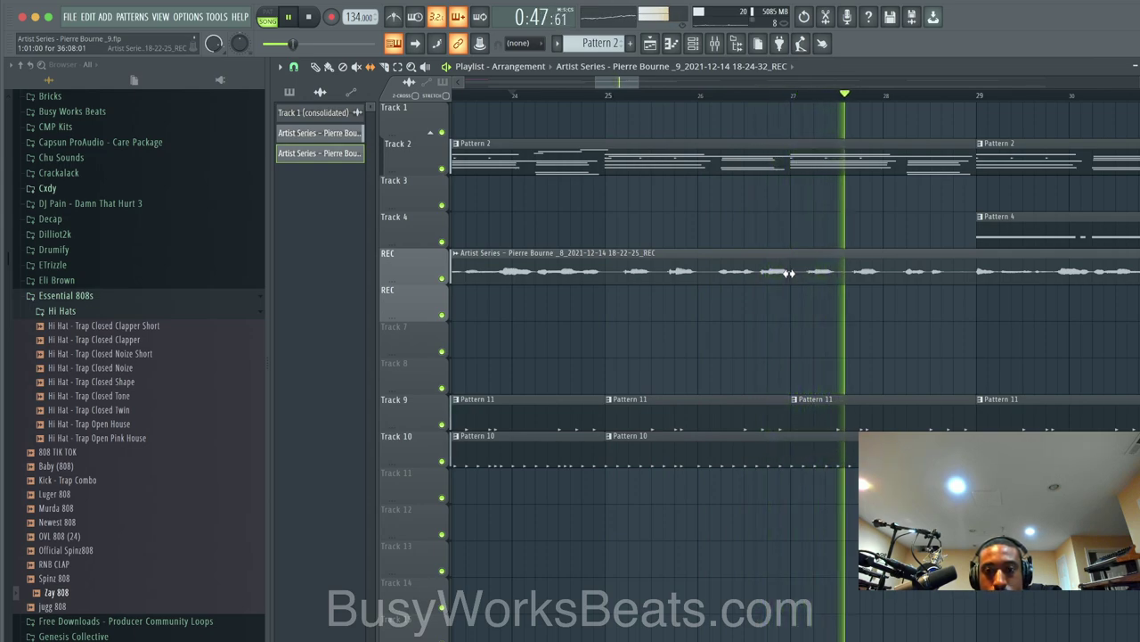
left_click_drag(789, 273, 788, 274)
key("space")
key("space")
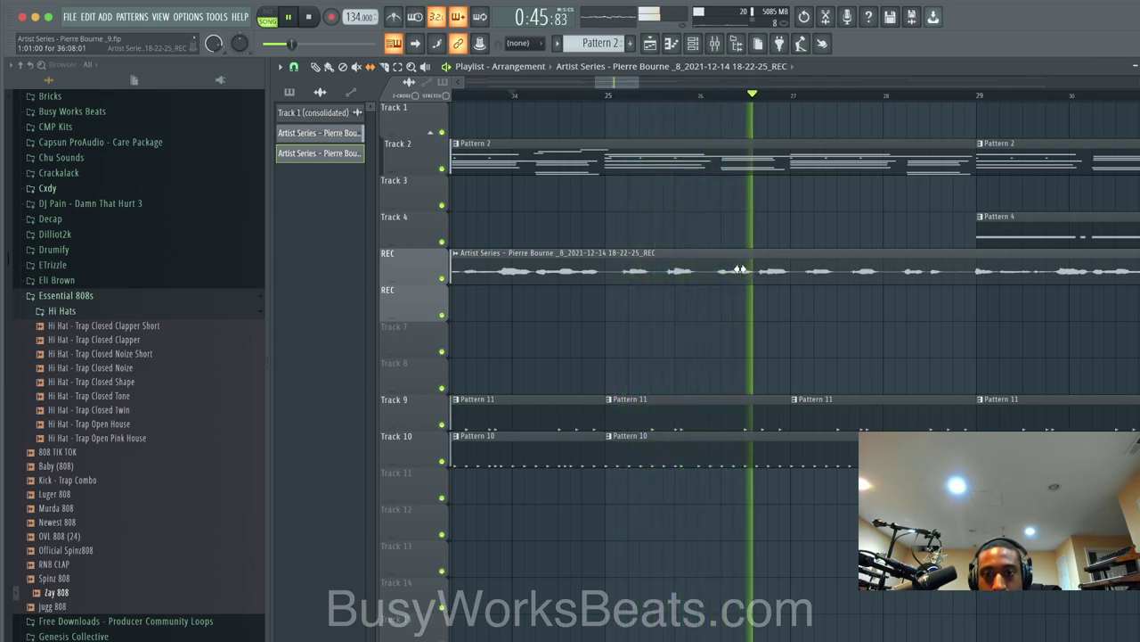
Step: Check the first vocal clip's timing around bars 26 to 28 during playback and save the project
scroll(776, 271, "up", 3, "ctrl")
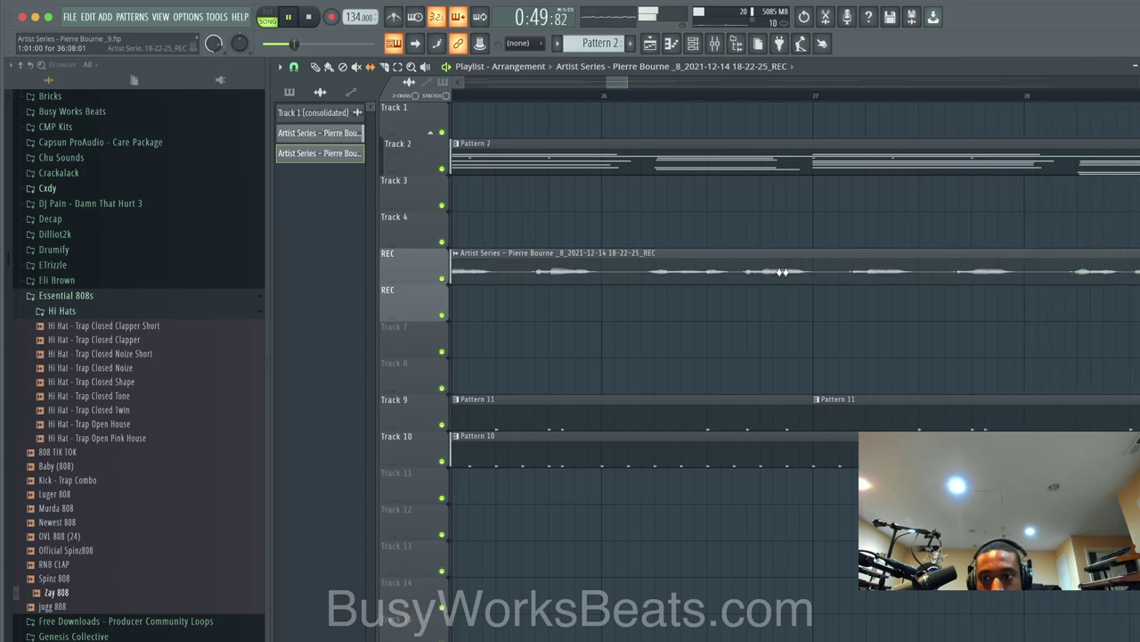
scroll(782, 271, "down", 3, "ctrl")
key("ctrl+s")
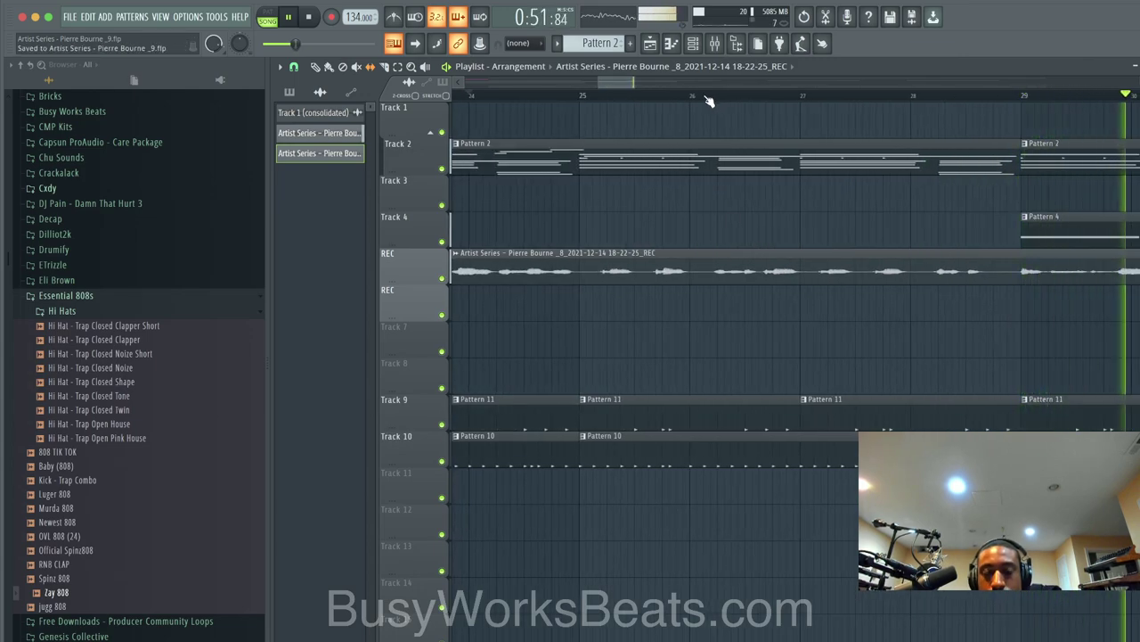
Step: Check the REC track's level, stop playback, place the playhead at bar 29, and set the playlist snap to Beat
key("F9")
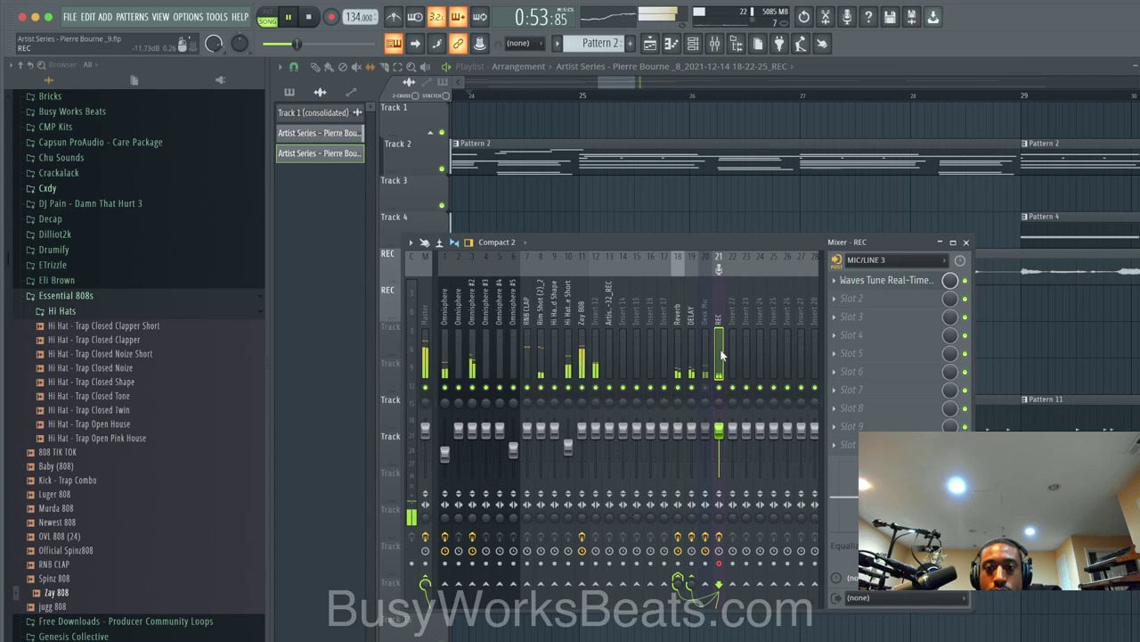
scroll(720, 227, "down", 6)
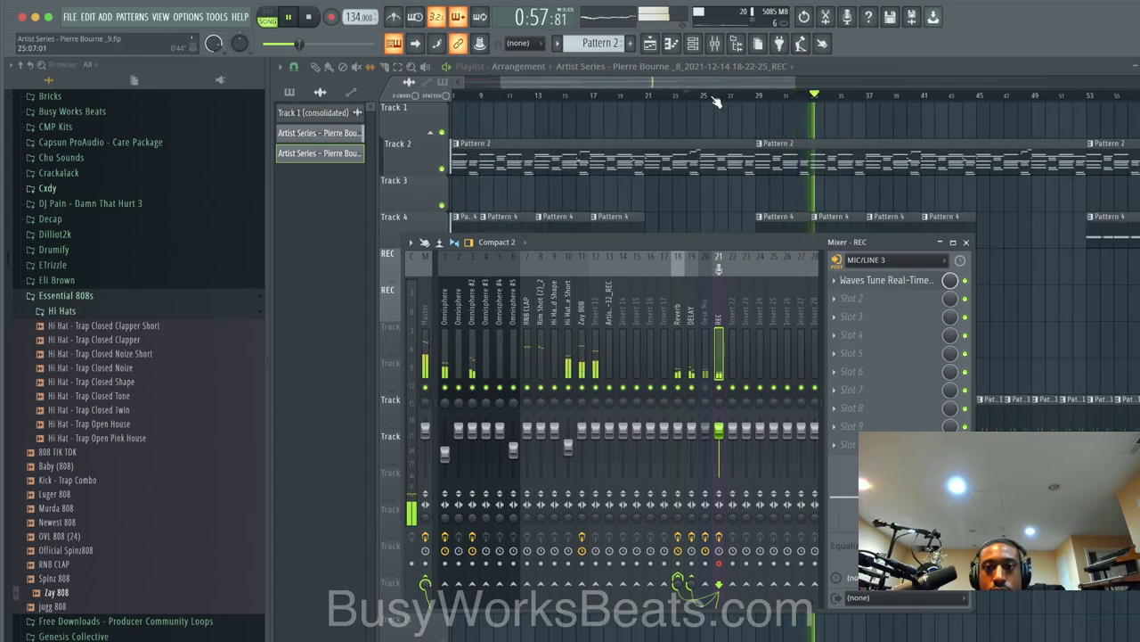
key("space")
left_click(761, 96)
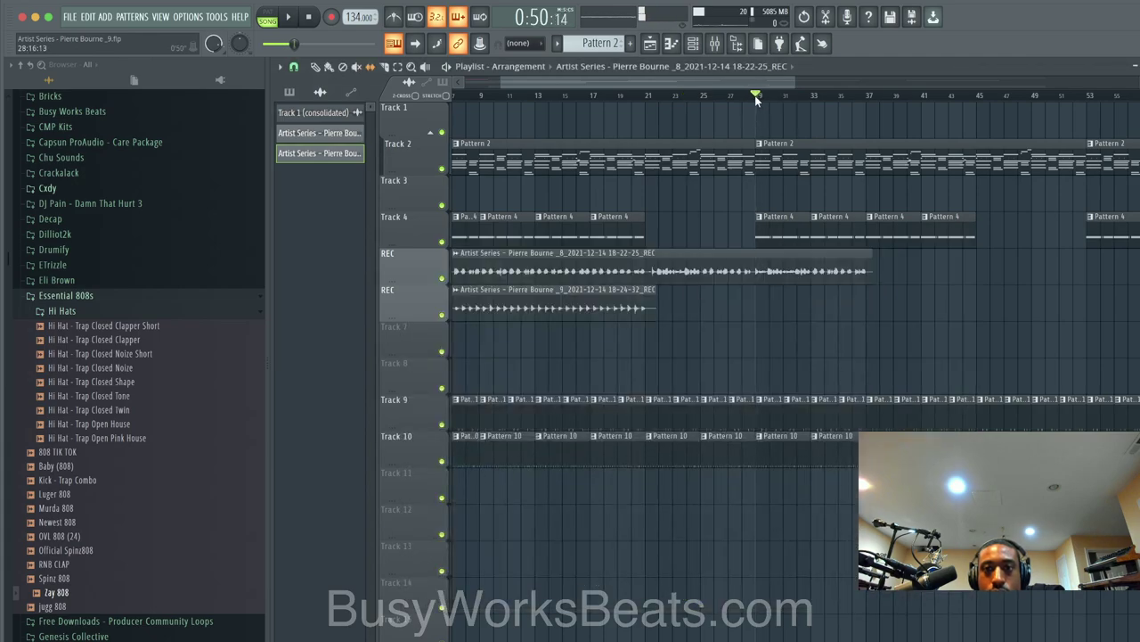
left_click(295, 67)
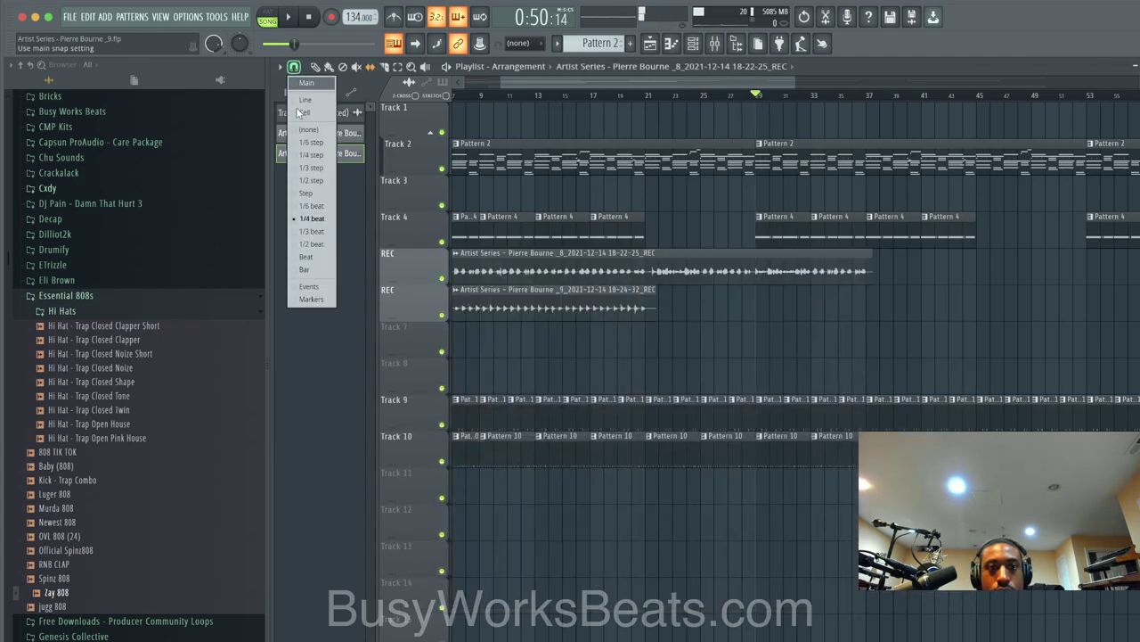
left_click(309, 259)
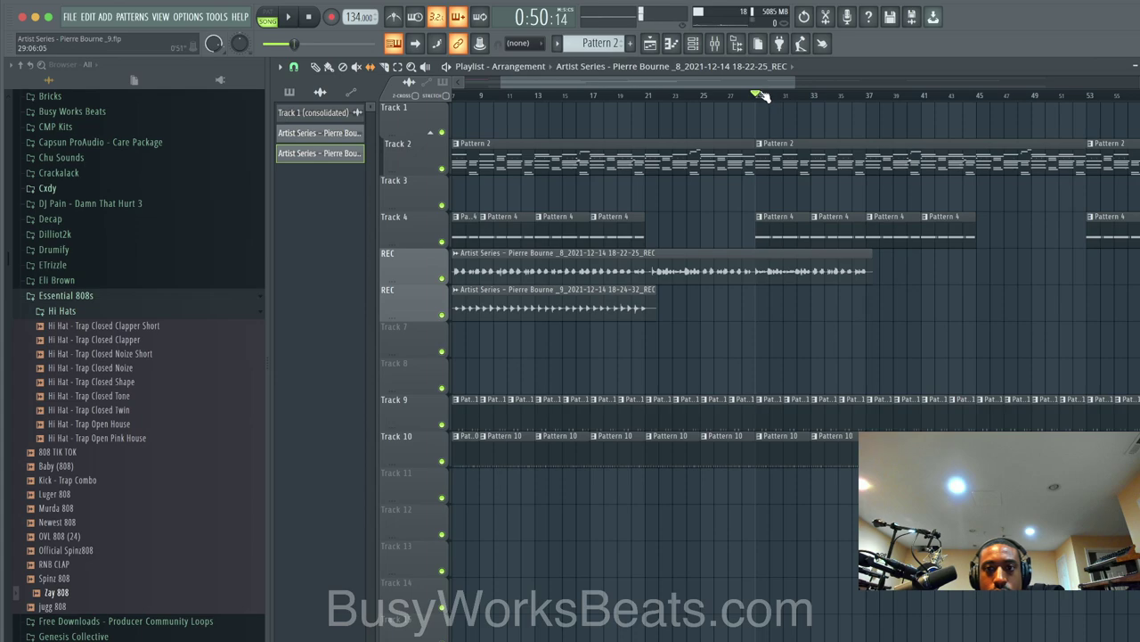
Step: Record a third vocal take from bar 29 through the REC track into the playlist as an audio clip, stopping after the verse
left_click(715, 45)
left_click(330, 17)
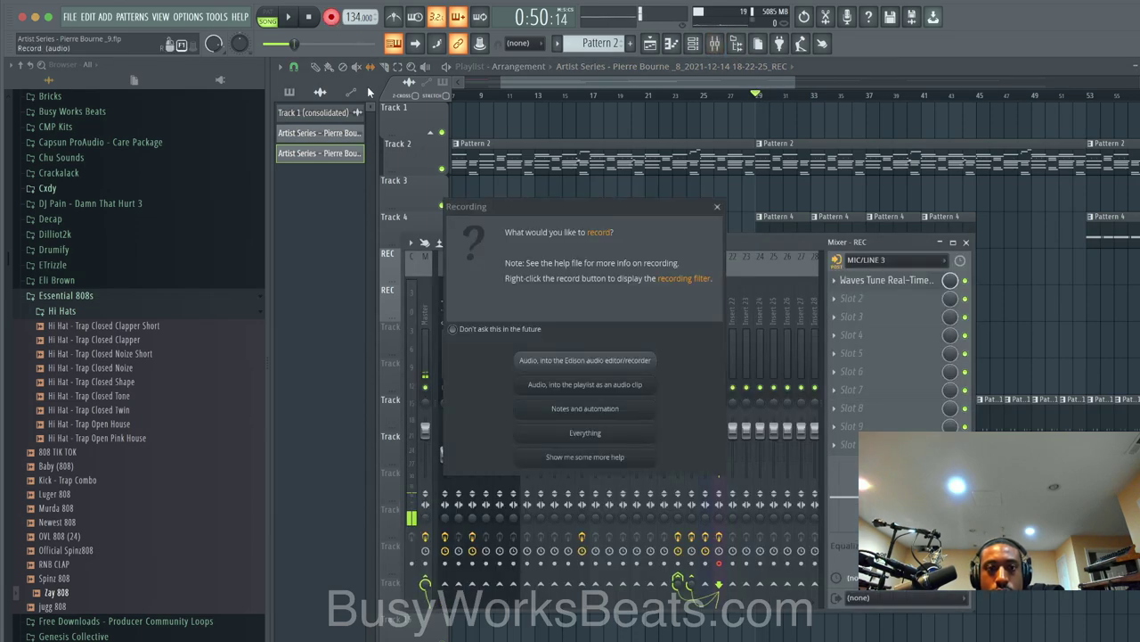
left_click(591, 384)
right_click(1073, 592)
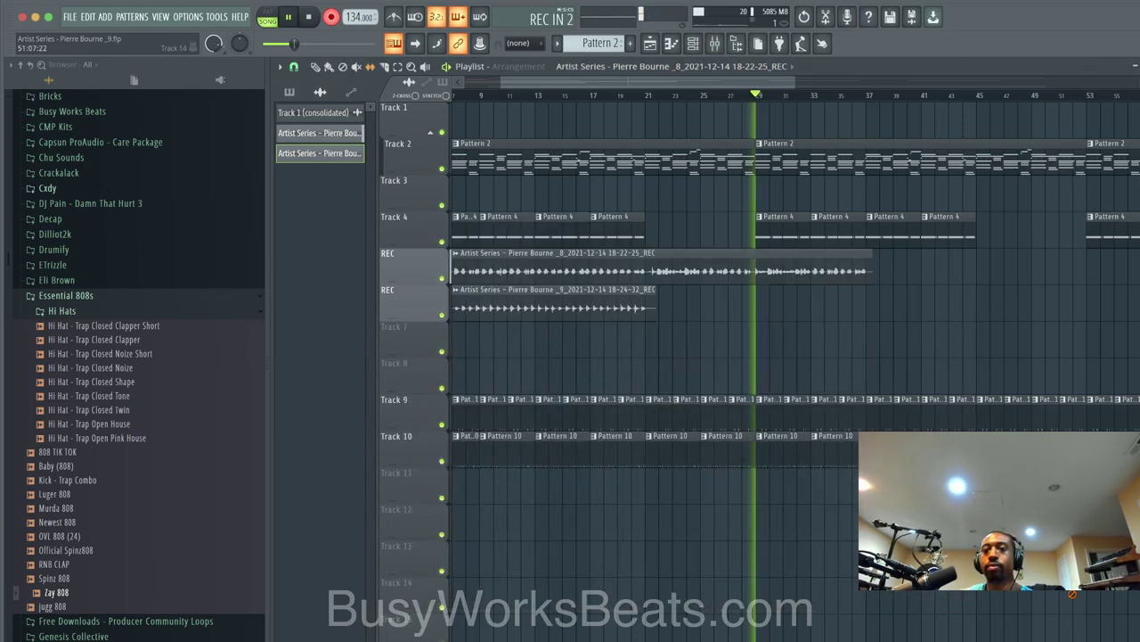
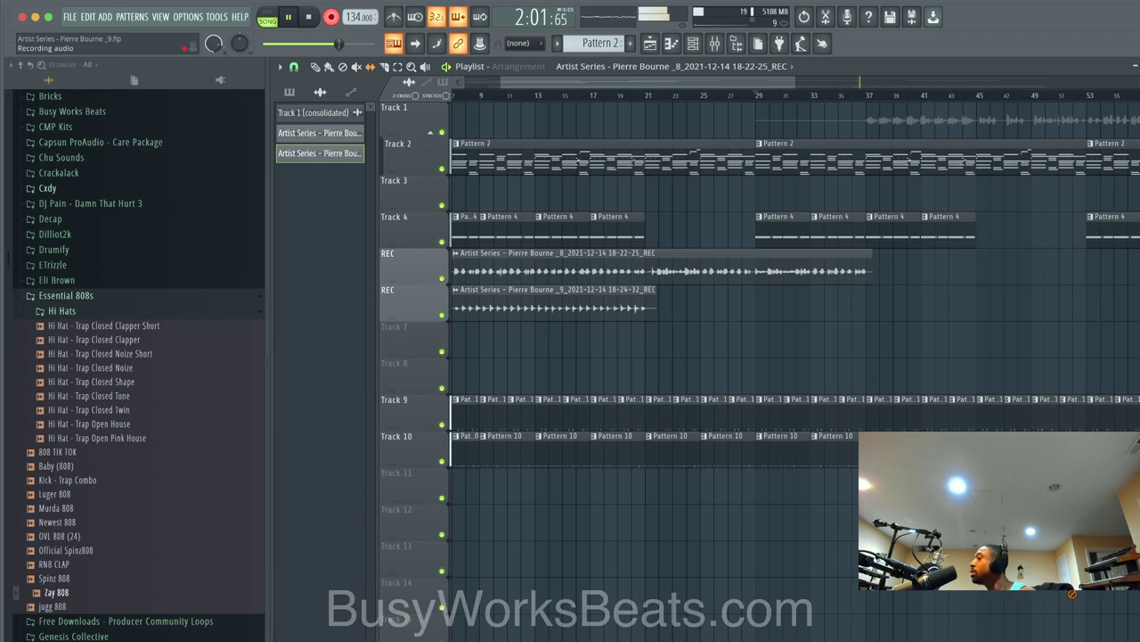
key("space")
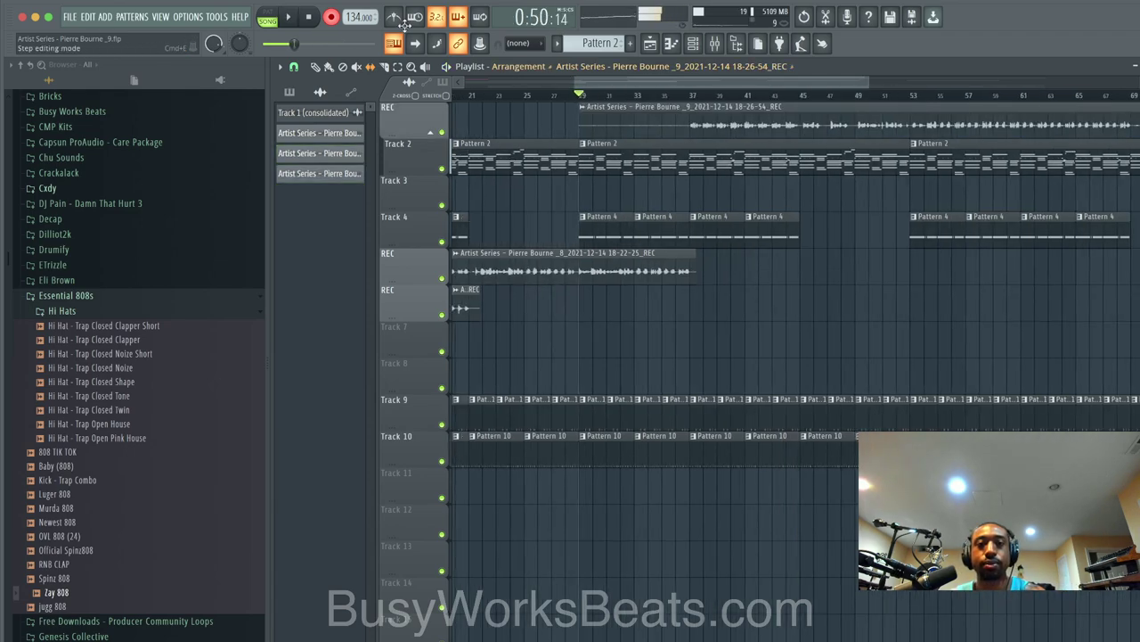
Step: Mute the REC track and, with the song playing from the start, route the third vocal take's channel to mixer track 14
left_click(716, 45)
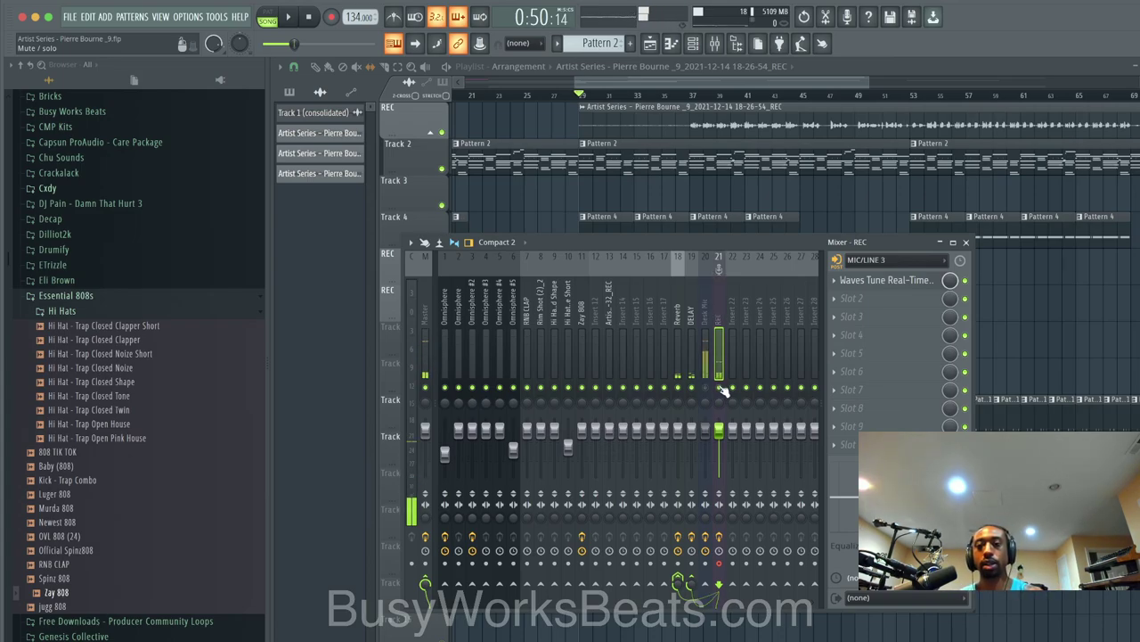
key("F9")
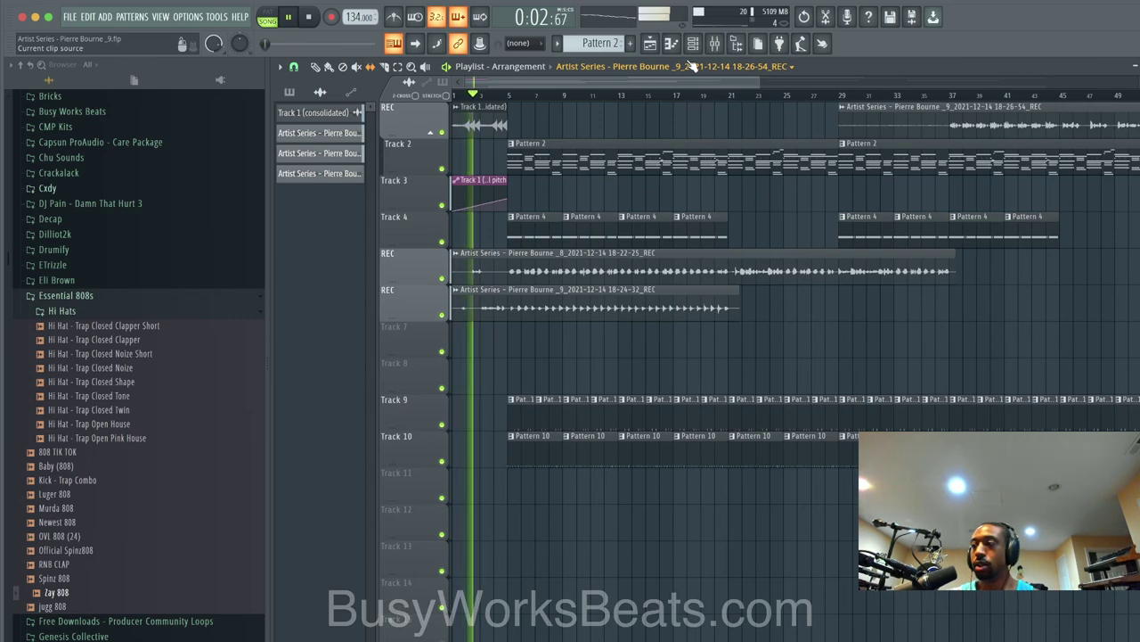
left_click(714, 43)
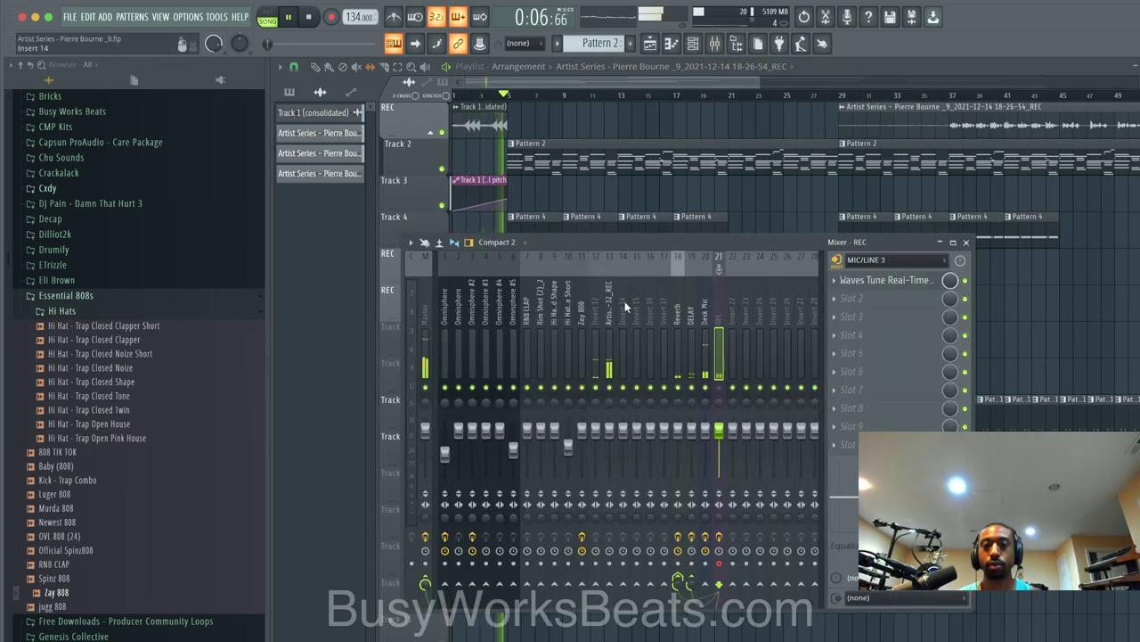
left_click(693, 44)
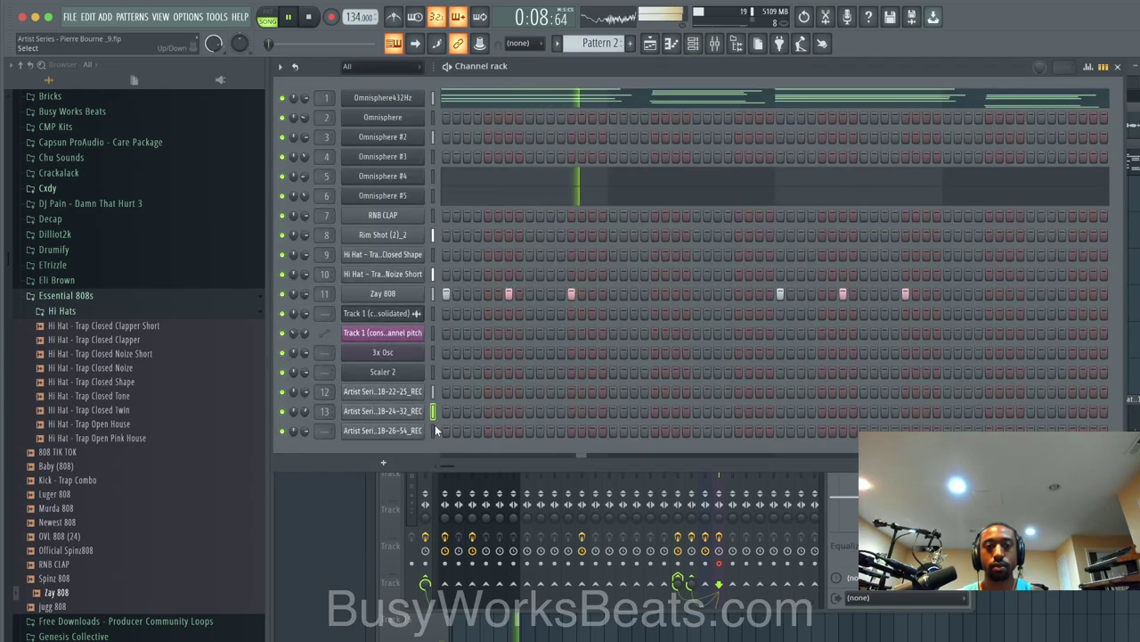
key("super+l")
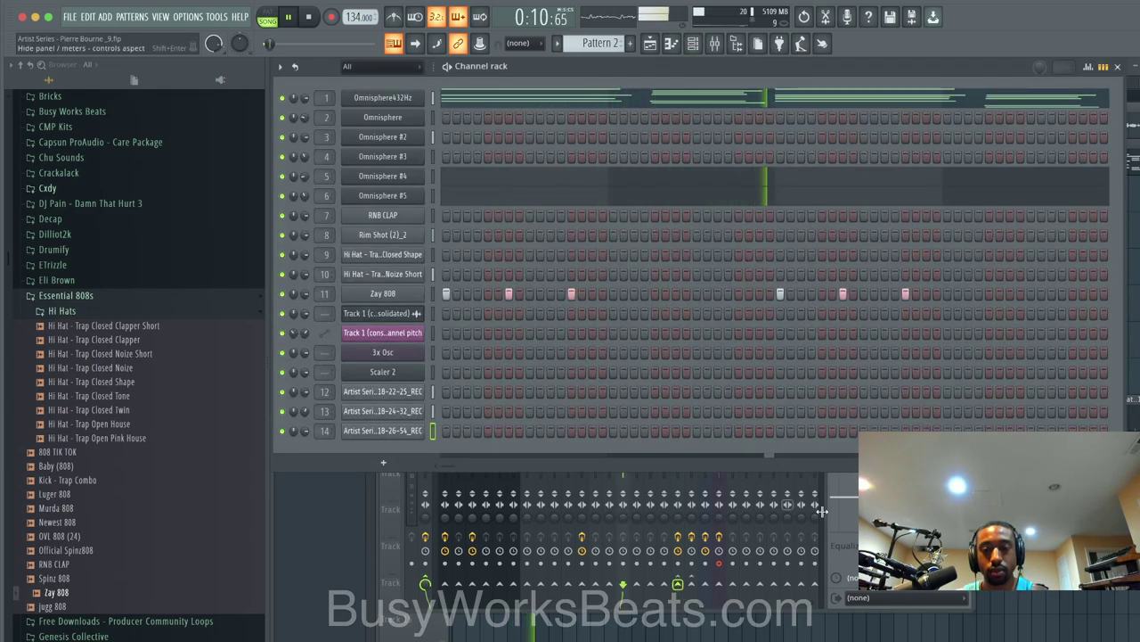
left_click(1002, 534)
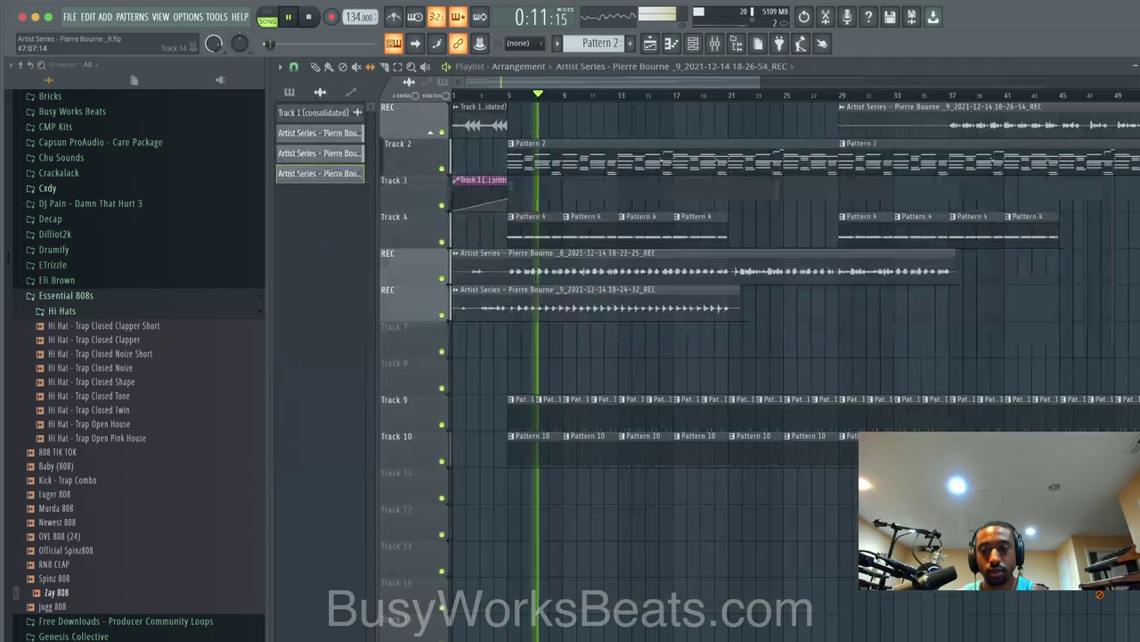
Step: Check the DELAY, Desk Mic and Master mixer tracks during playback, mute the Desk Mic track, and return to the playlist
left_click(714, 43)
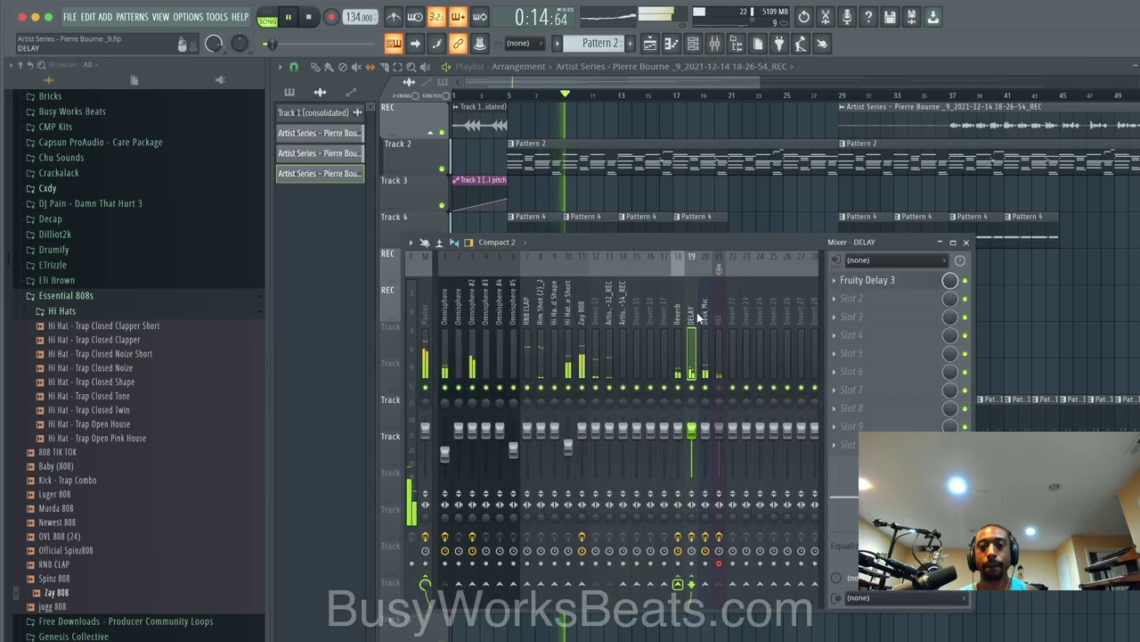
left_click(700, 313)
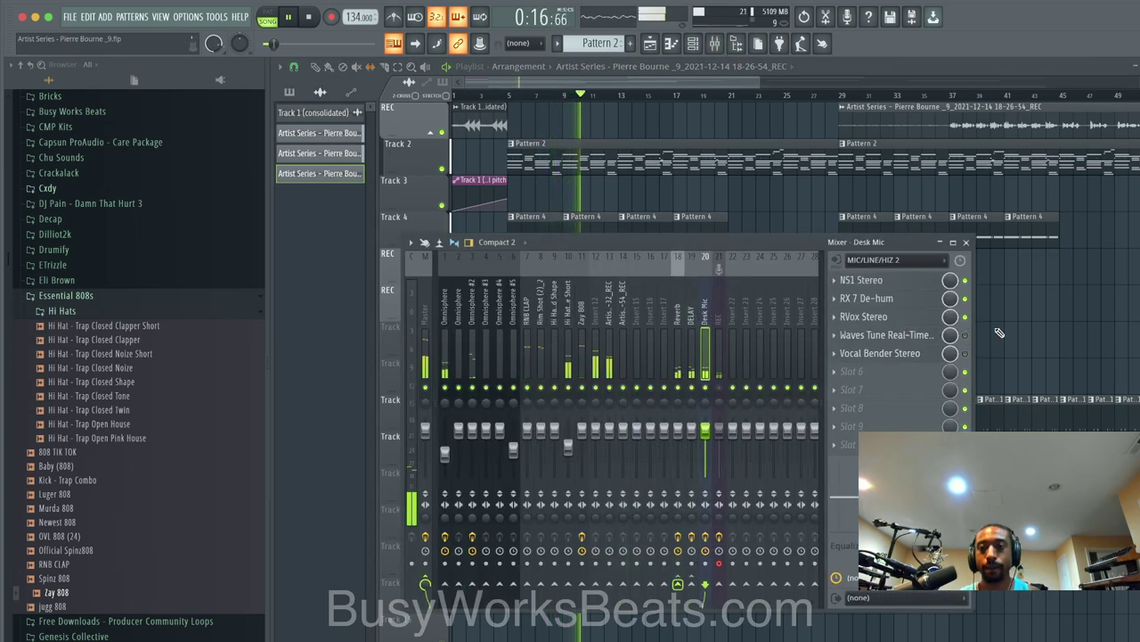
key("F9")
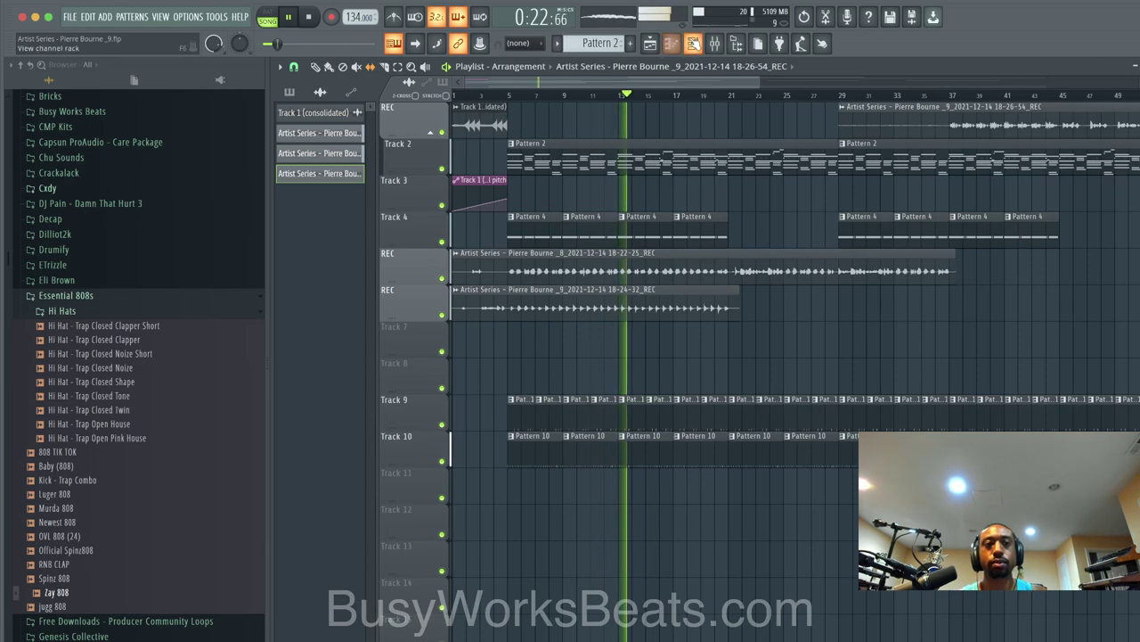
left_click(713, 43)
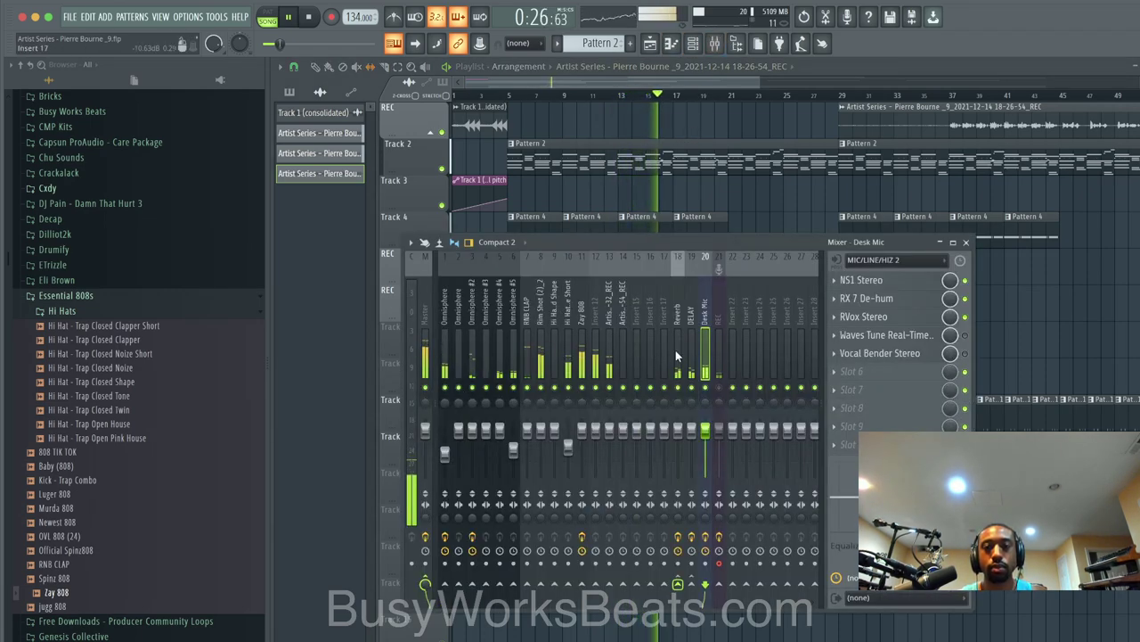
left_click(425, 339)
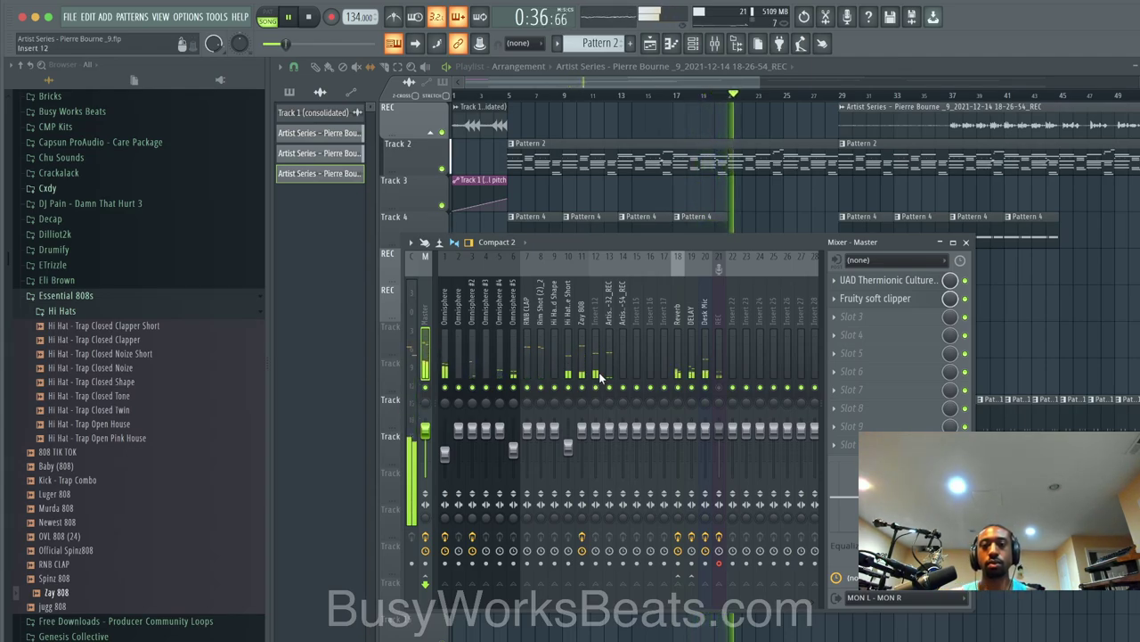
left_click(705, 388)
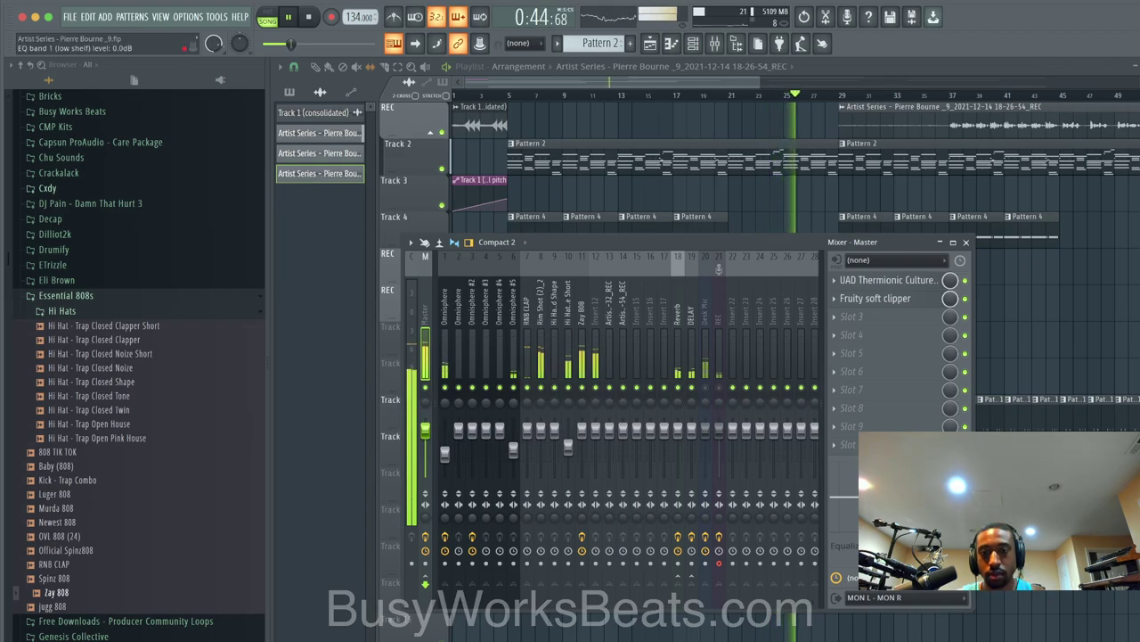
key("F9")
Step: Trim the silent opening off the third vocal clip so that it starts just before bar 37
scroll(865, 412, "down", 4)
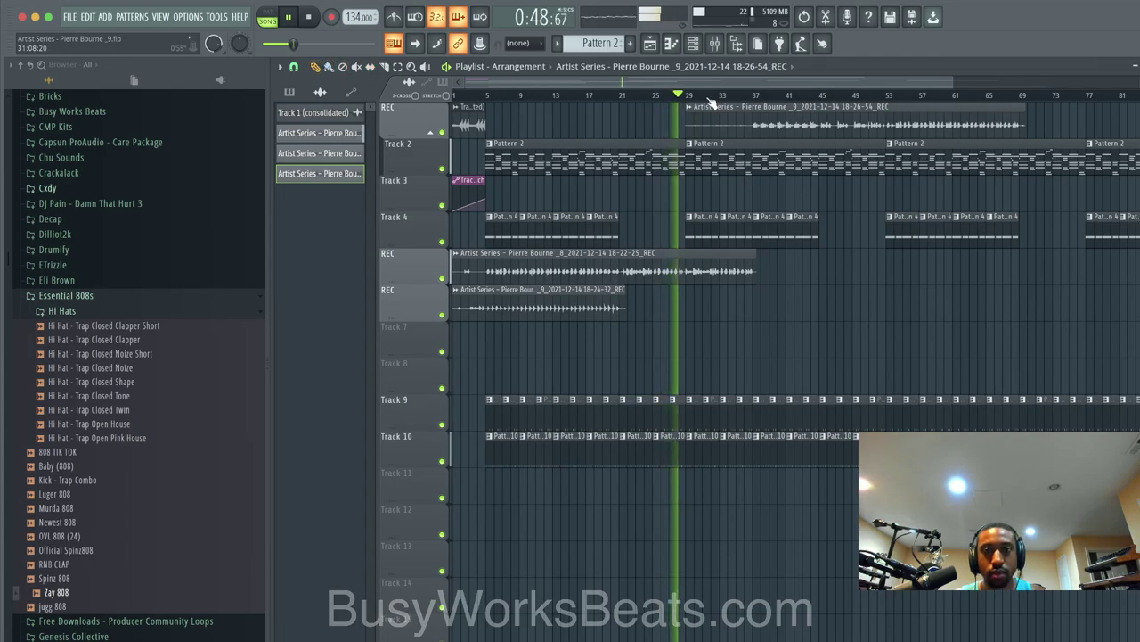
scroll(669, 119, "up", 4)
left_click_drag(663, 119, 827, 131)
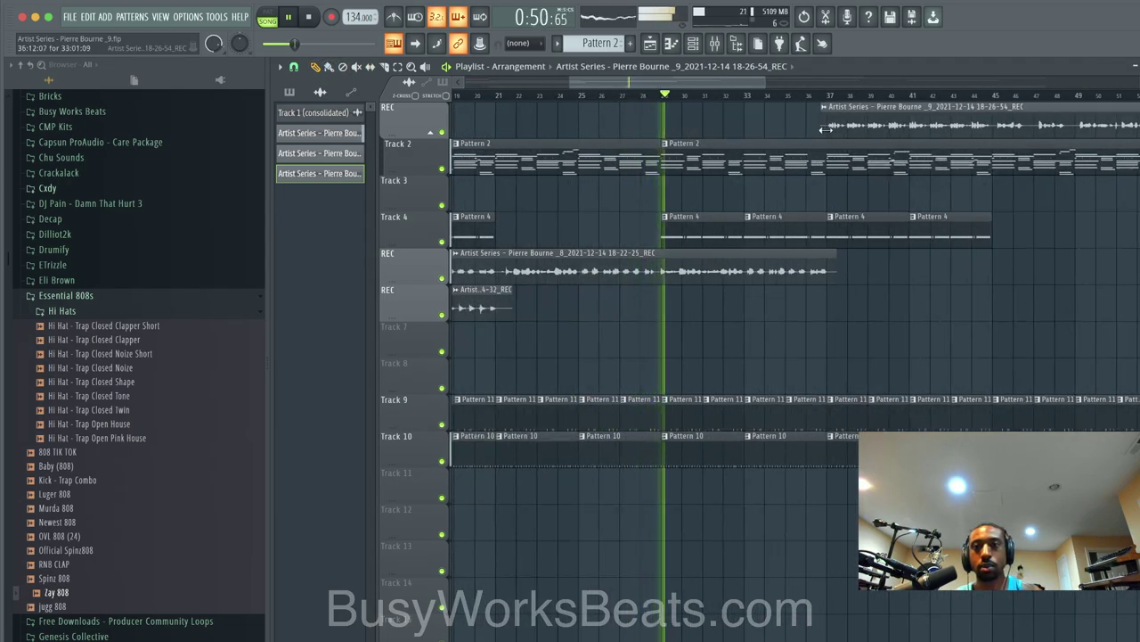
Step: Unmute the Desk Mic track in the mixer and return to the playlist
left_click(714, 44)
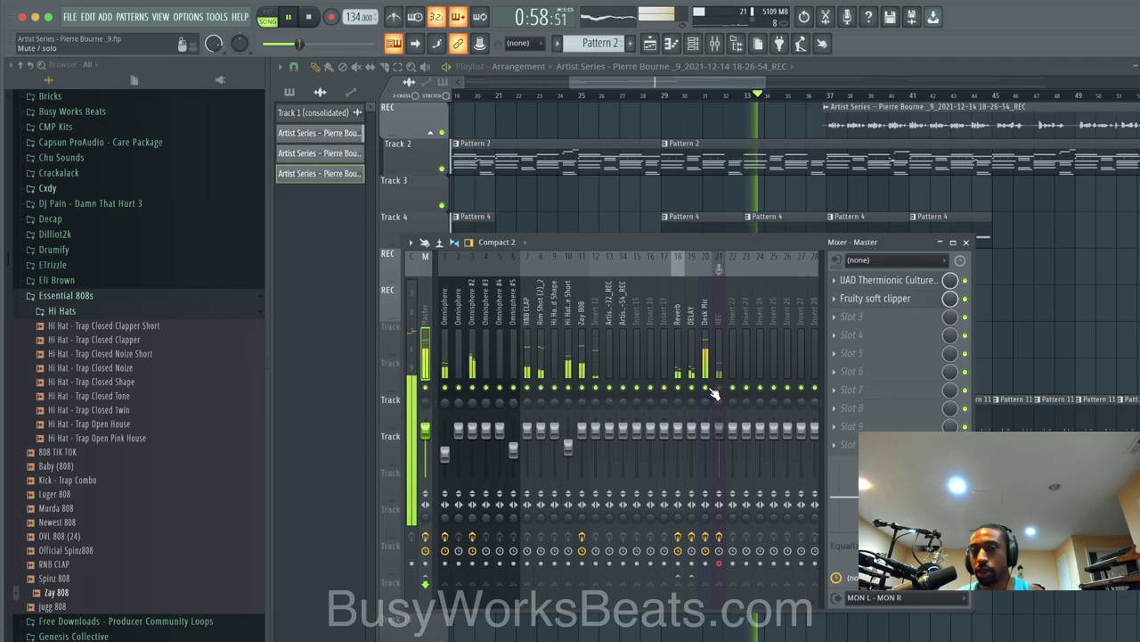
right_click(1000, 348)
scroll(868, 284, "down", 3)
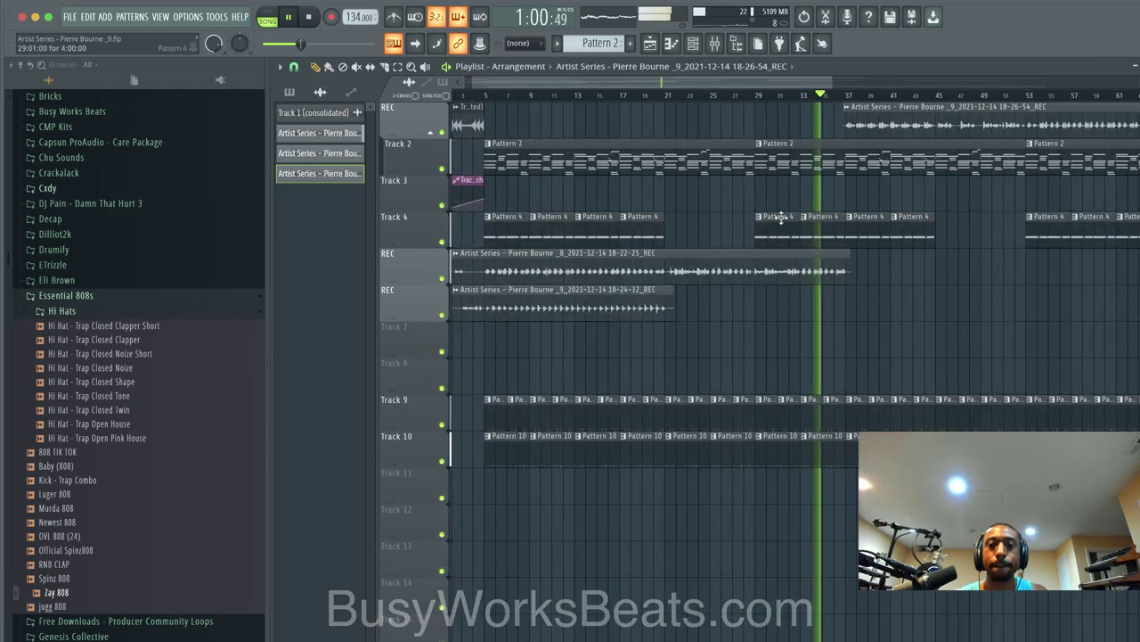
Step: Check the channel rack, then listen to the trimmed third vocal clip from bar 37 while examining its placement against the beat
left_click(693, 44)
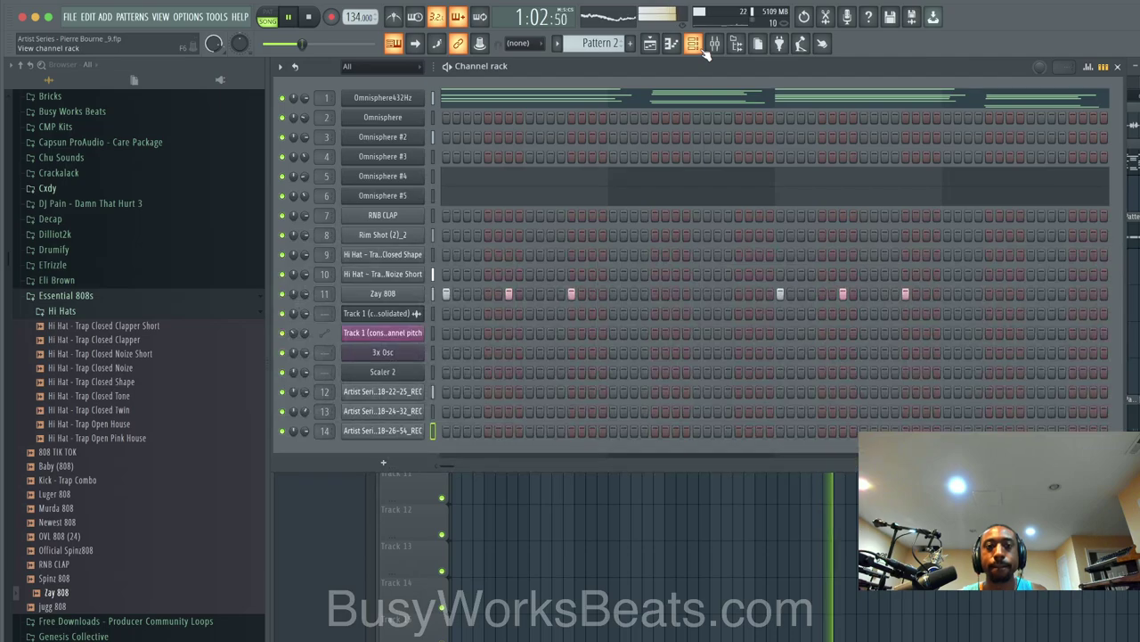
left_click(700, 49)
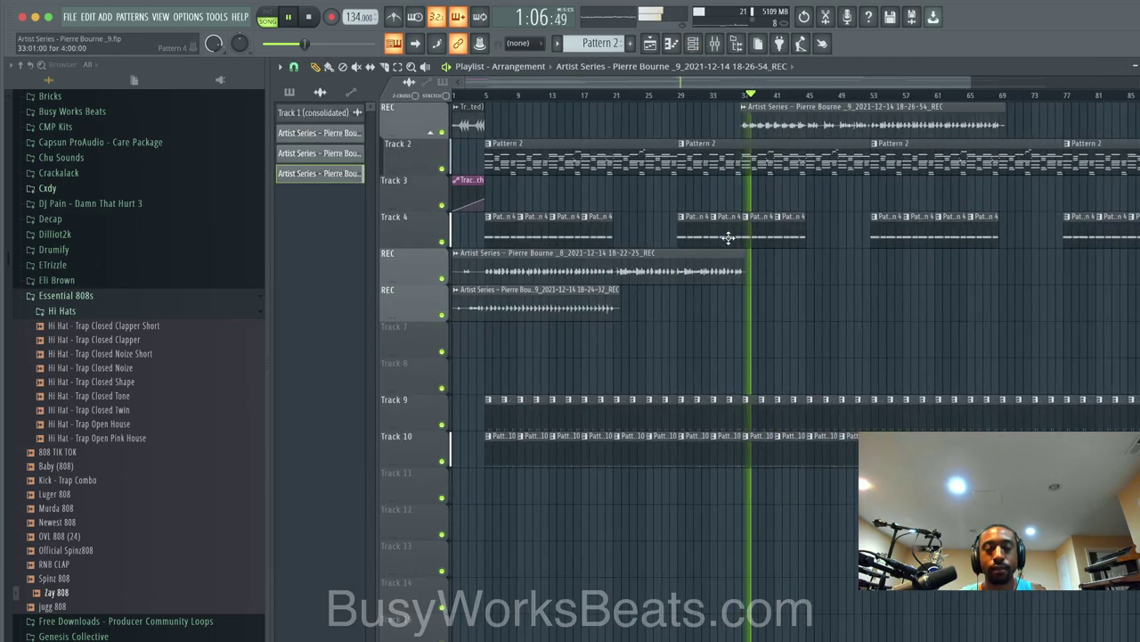
scroll(740, 116, "up", 3)
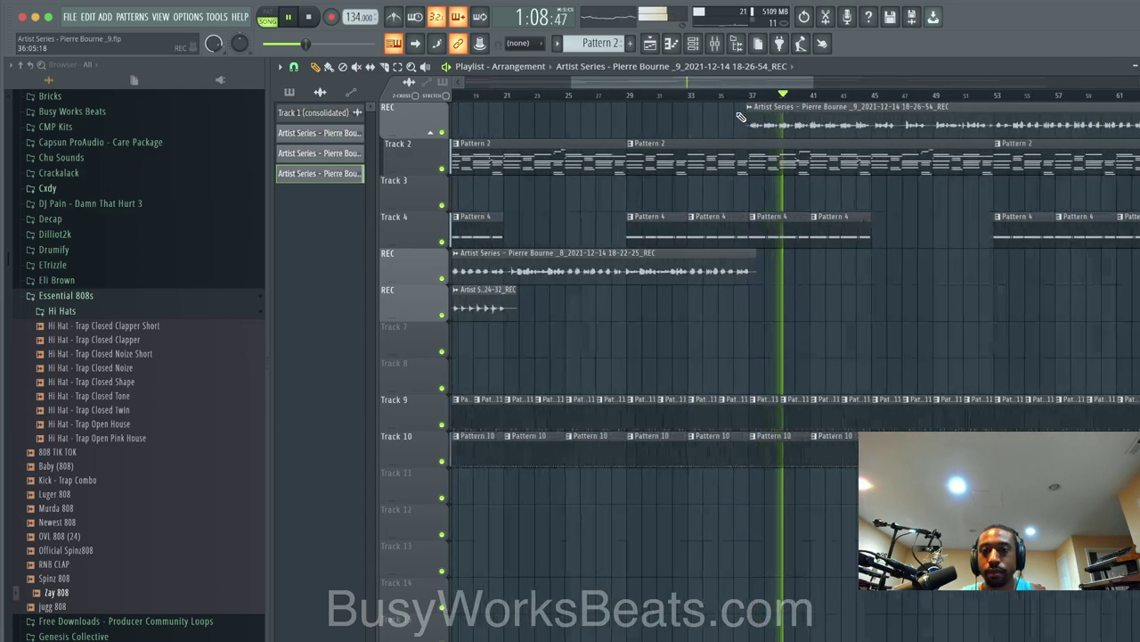
scroll(704, 170, "down", 4)
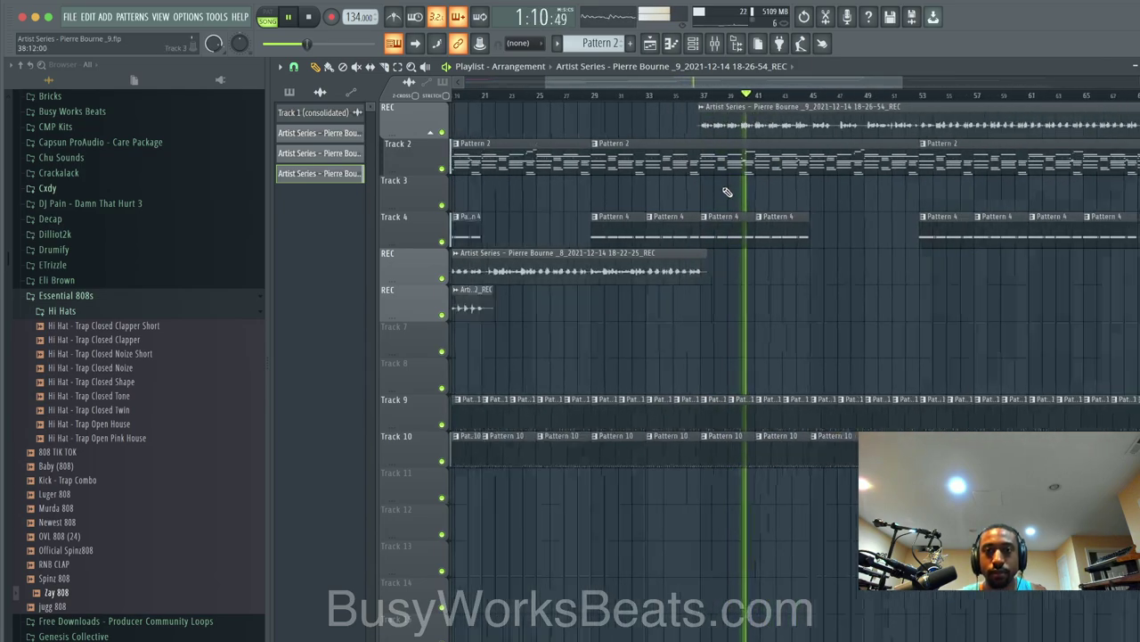
scroll(677, 174, "up", 2)
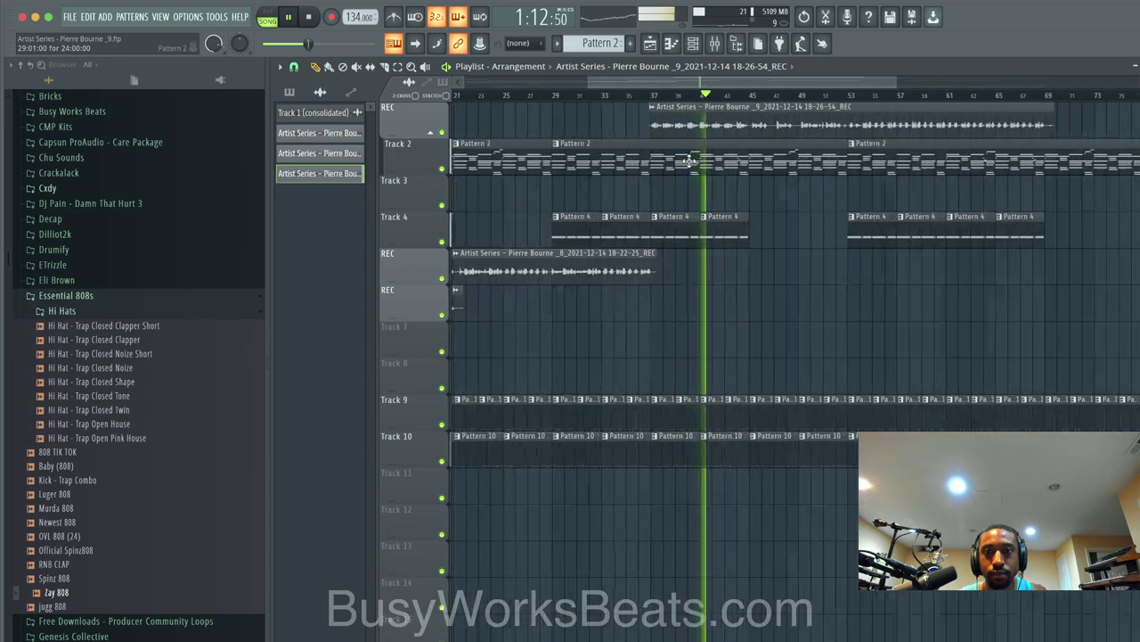
Step: Listen to the third vocal clip against the beat, checking the channel rack and Insert 15's Reverb send in the mixer
scroll(641, 193, "up", 2)
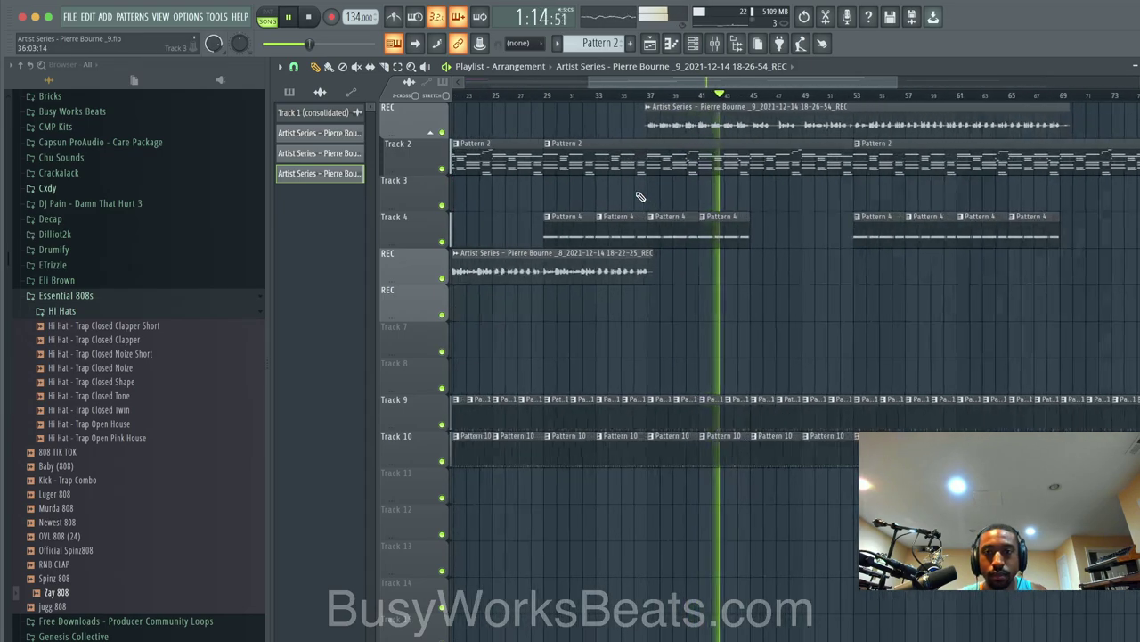
scroll(640, 195, "down", 2)
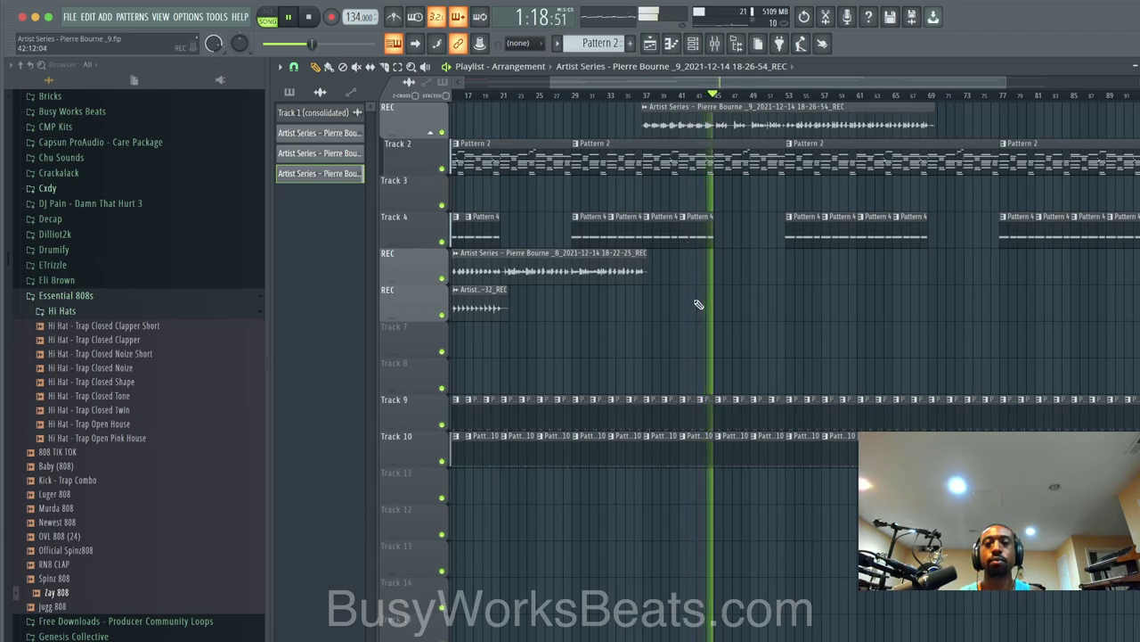
scroll(699, 305, "up", 2)
scroll(698, 305, "up", 2)
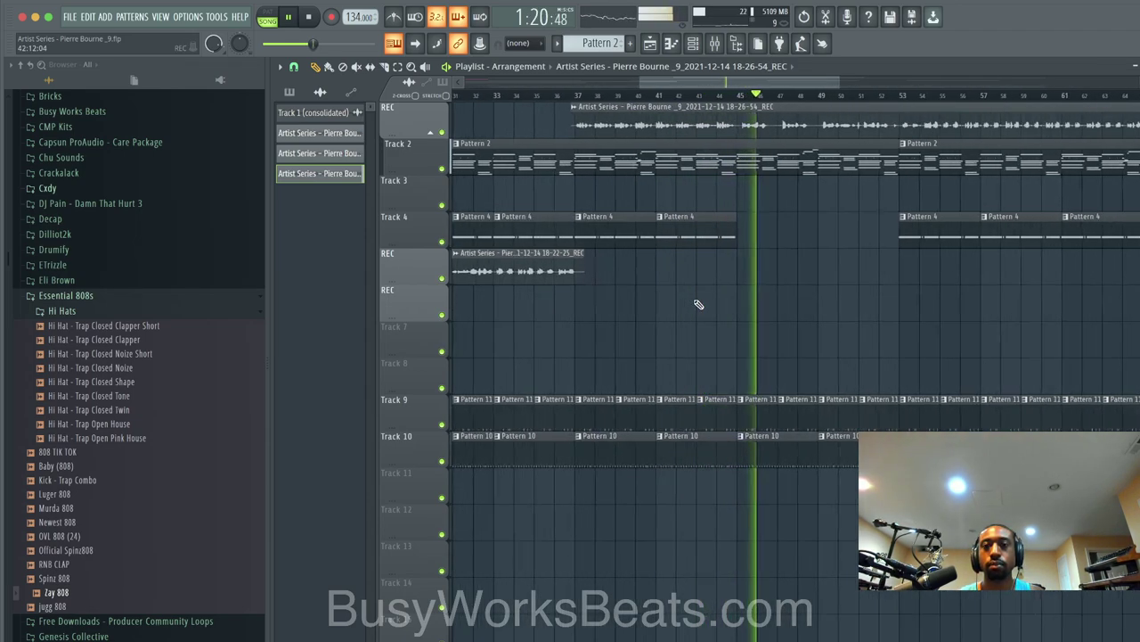
scroll(698, 304, "down", 1)
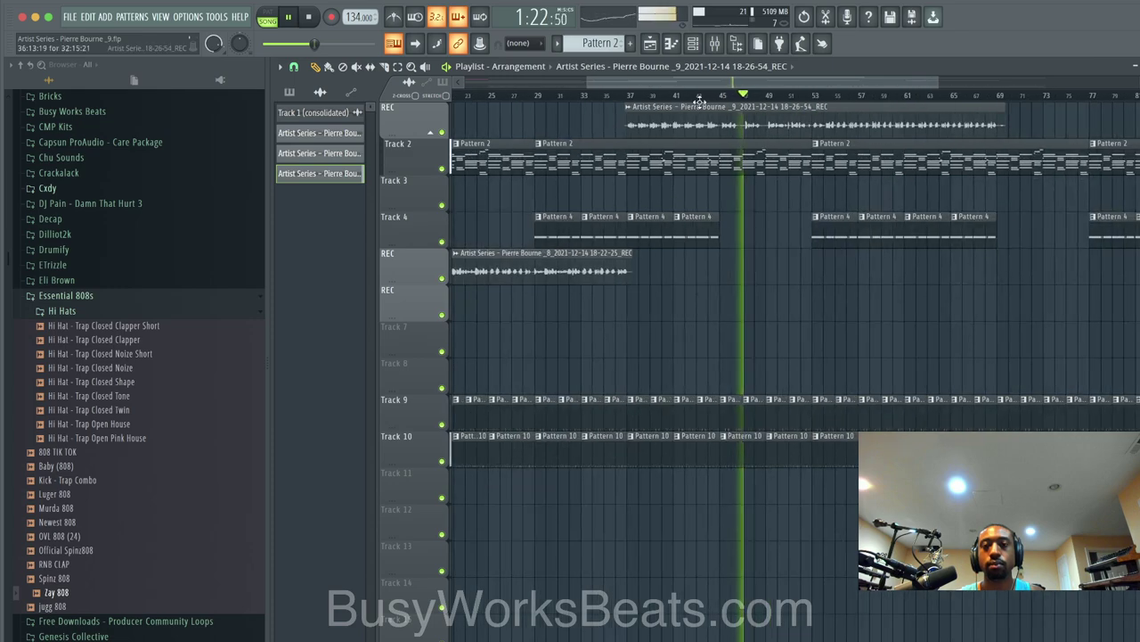
left_click(694, 45)
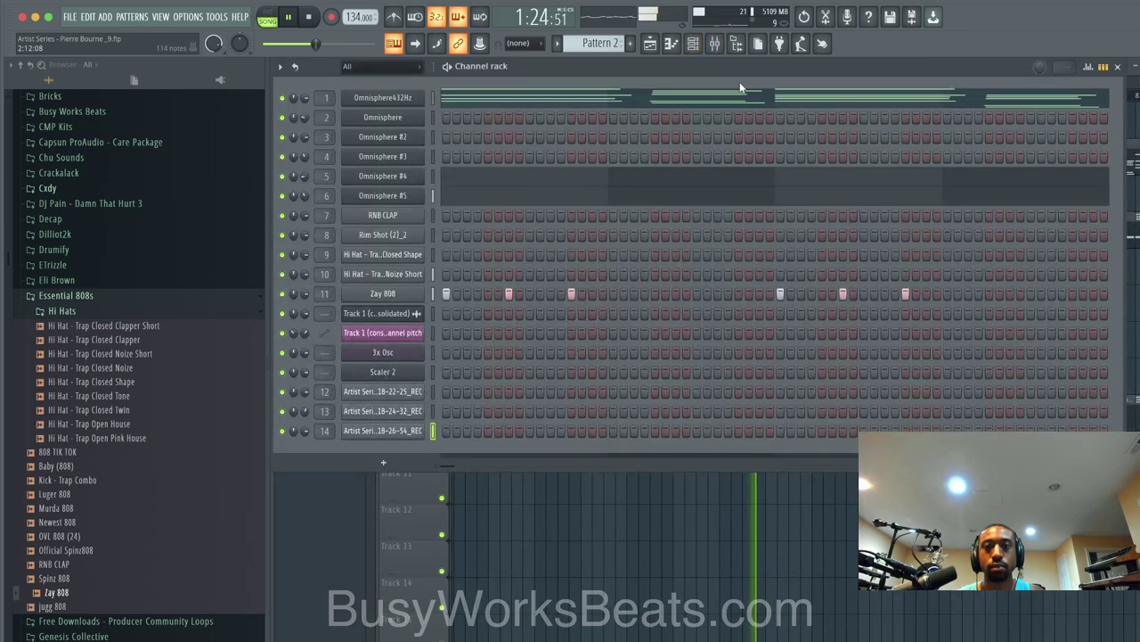
left_click(715, 44)
left_click(634, 296)
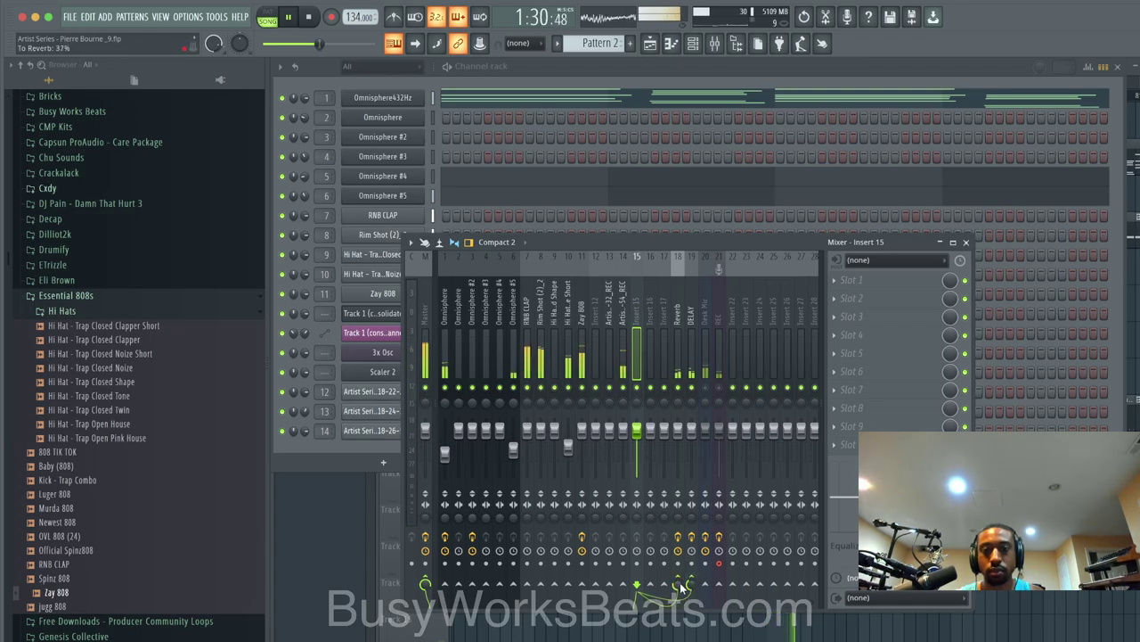
left_click(1024, 523)
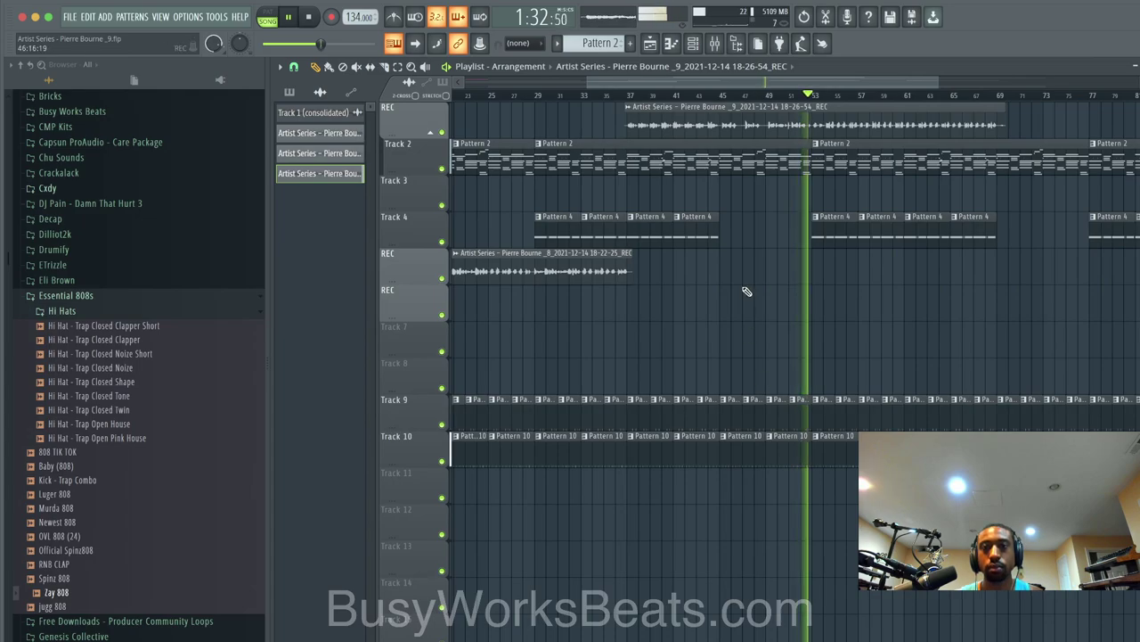
Step: Play the first two vocal clips from bars 21 and 5, and slice both clips at bar 5 and bar 21
scroll(567, 254, "down", 2)
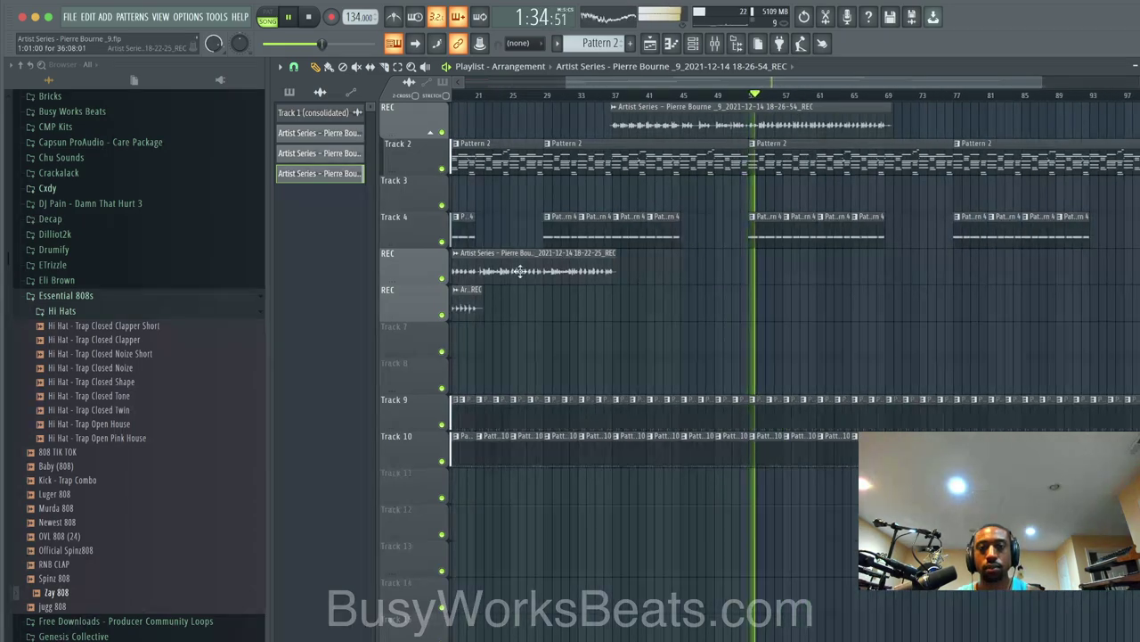
scroll(705, 256, "up", 3)
scroll(705, 253, "left", 4)
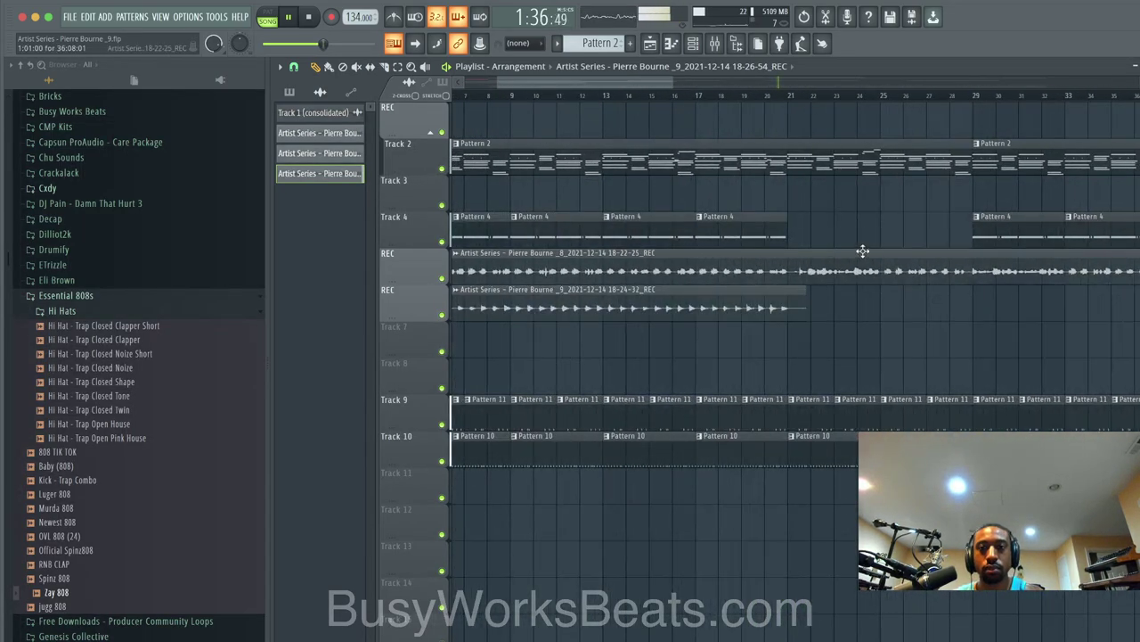
left_click(788, 96)
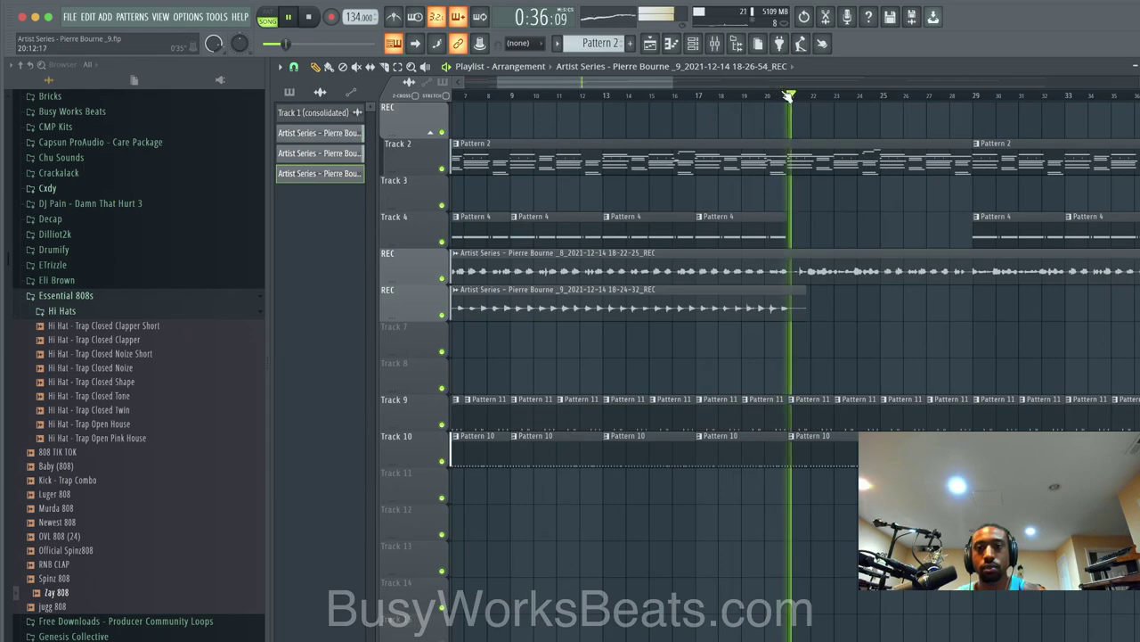
left_click(571, 96)
scroll(595, 100, "left", 2)
left_click(540, 96)
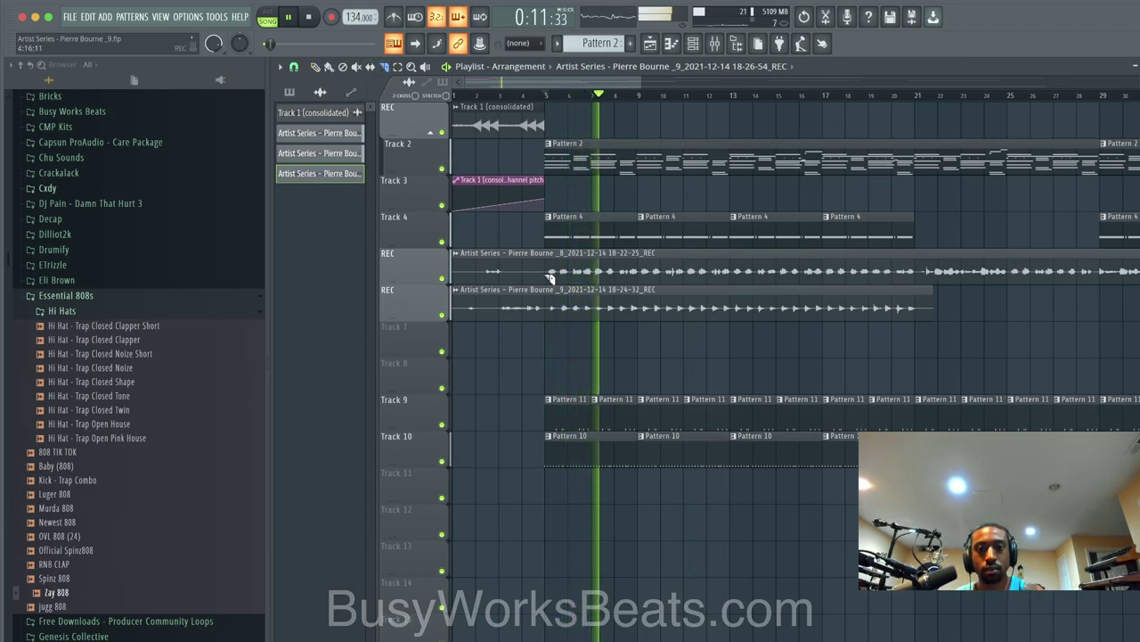
left_click_drag(549, 278, 549, 310)
left_click_drag(921, 262, 918, 301)
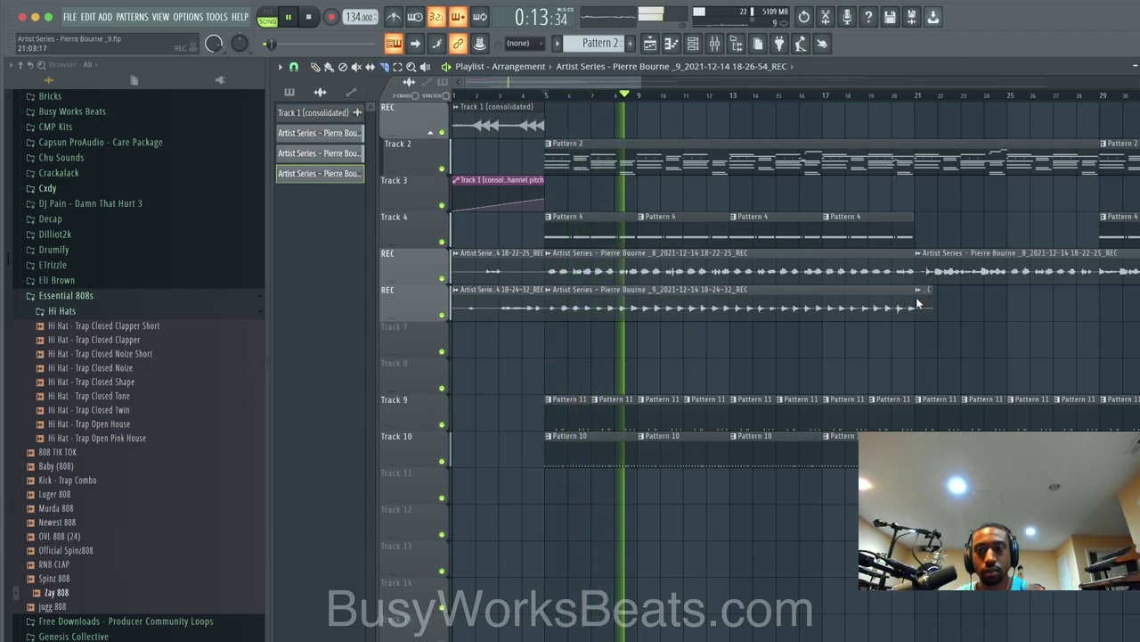
Step: Copy the bar 5 to 21 sections of the first and second vocal clips to bar 53
left_click(320, 66)
left_click_drag(614, 314, 613, 281)
scroll(612, 281, "down", 3)
scroll(612, 280, "down", 2)
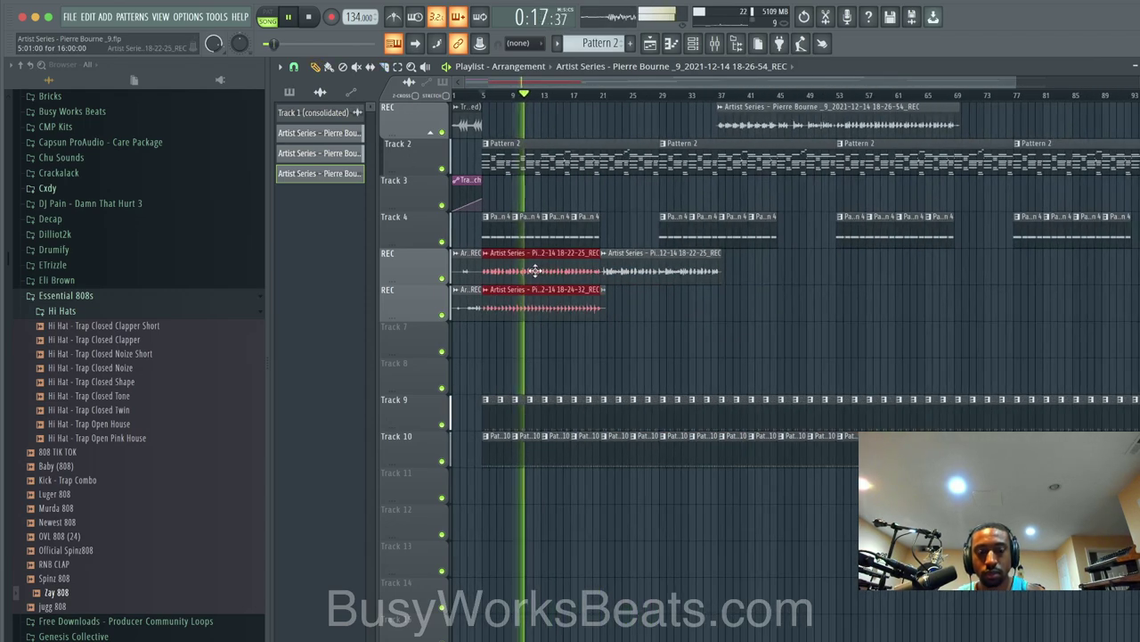
left_click_drag(535, 271, 889, 277)
scroll(855, 223, "up", 4)
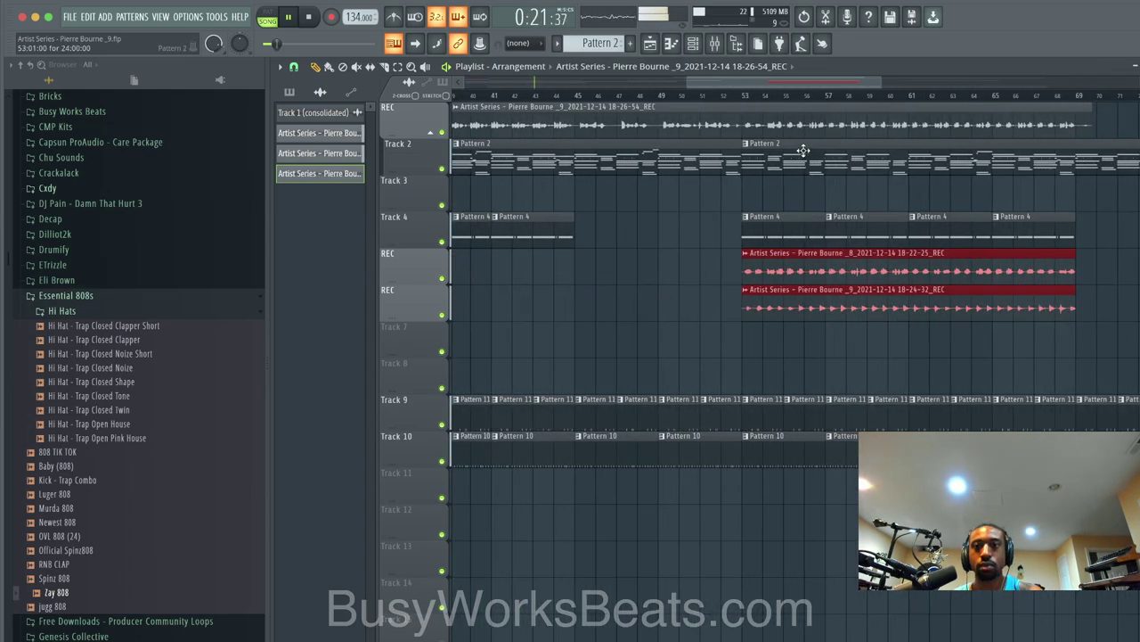
Step: Listen to the copied vocals from about bar 56 and delete the first vocal's copy at bar 53
left_click(811, 96)
scroll(830, 157, "up", 2)
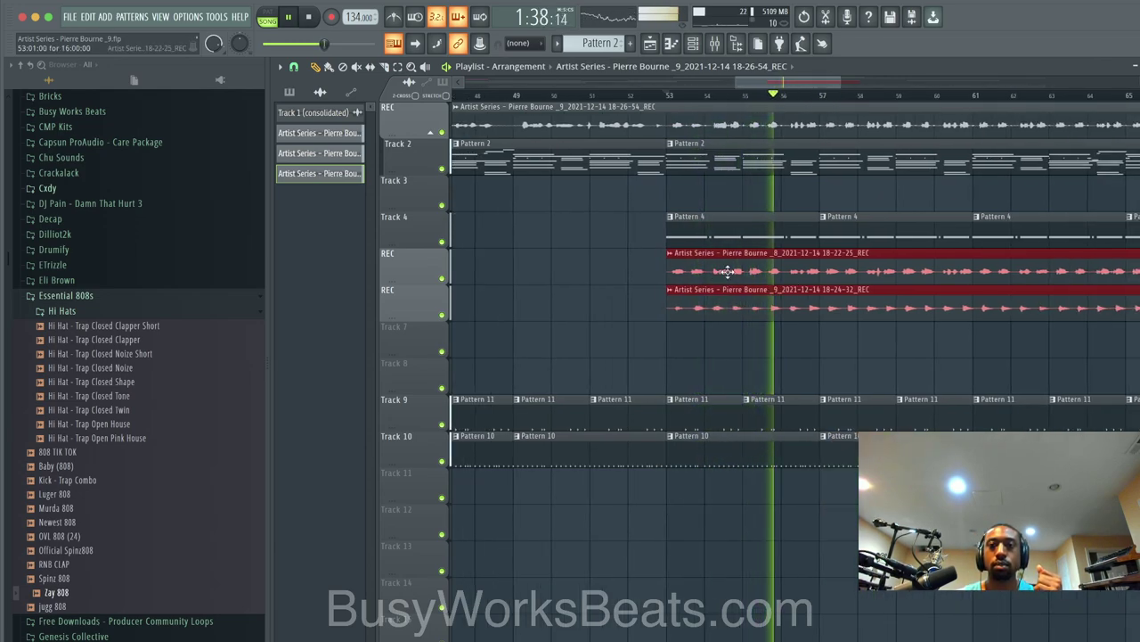
right_click(728, 276)
scroll(716, 217, "down", 4)
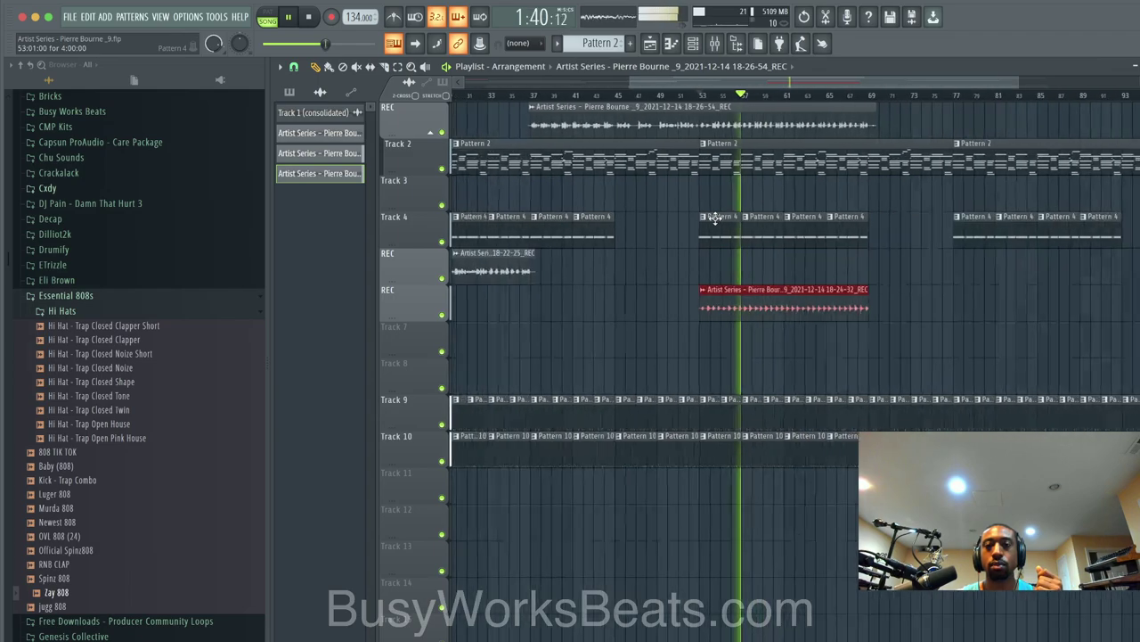
Step: Save the project as a new version and trim the end of the third vocal clip back to about bar 69
scroll(669, 156, "down", 3)
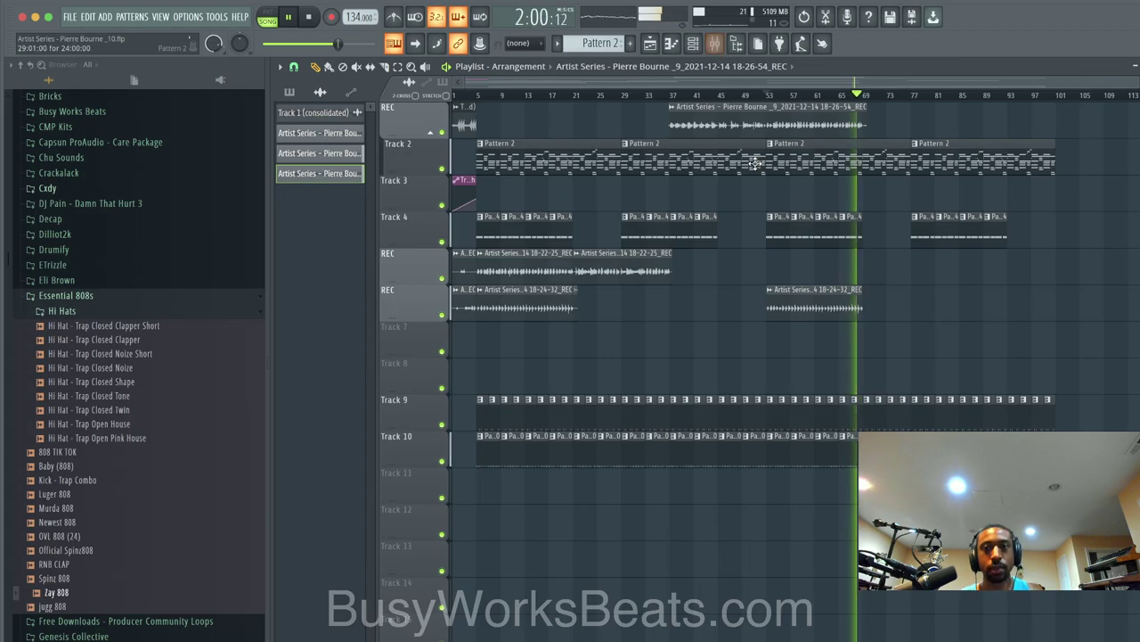
scroll(754, 162, "up", 3)
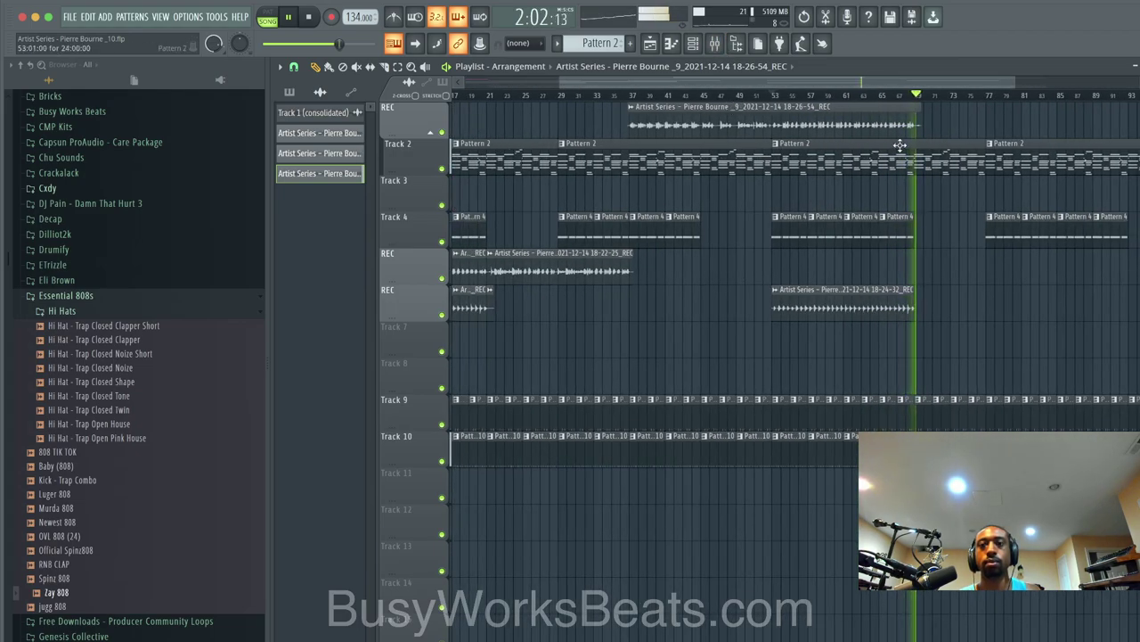
scroll(900, 145, "up", 2)
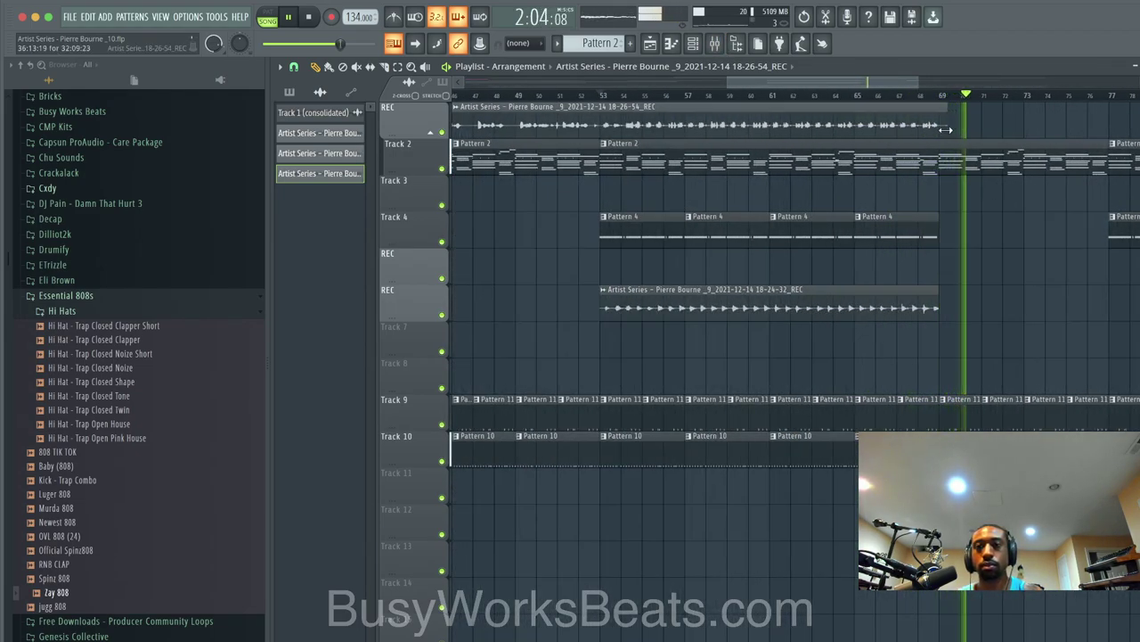
Step: Unmute the Desk Mic mixer track, then restart the song from the beginning and save the project as version 11
left_click(714, 43)
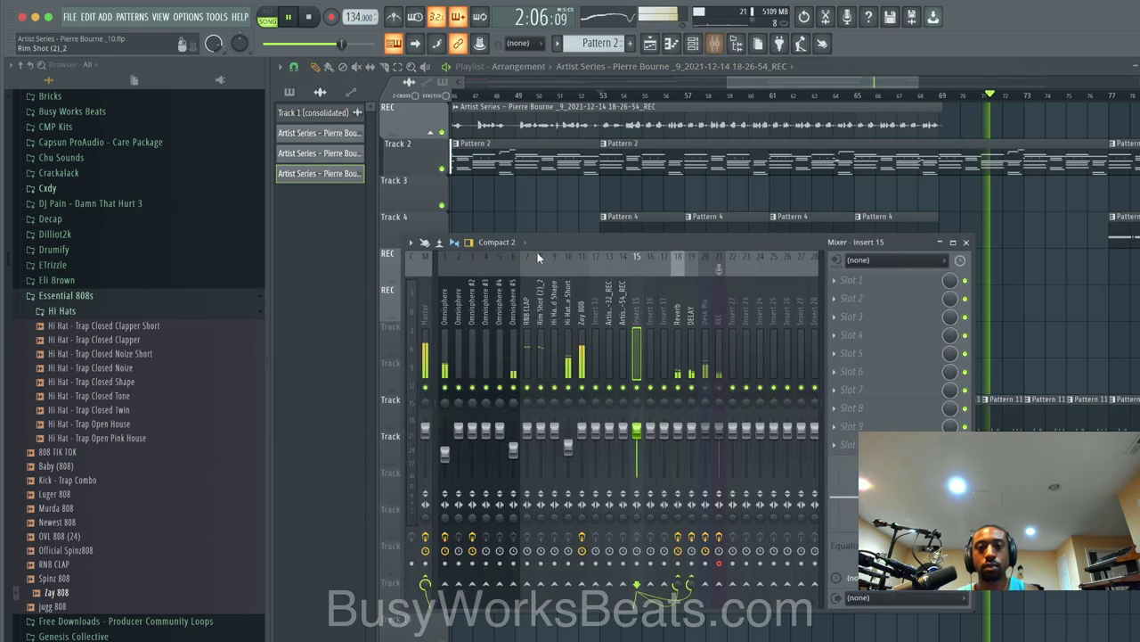
left_click(708, 388)
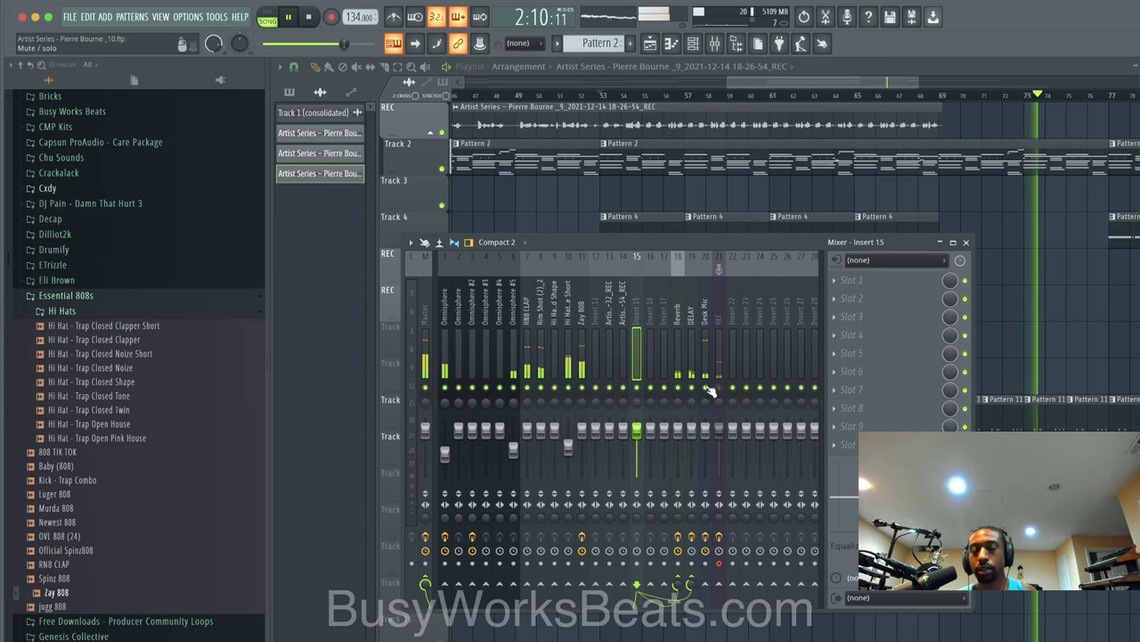
left_click(316, 20)
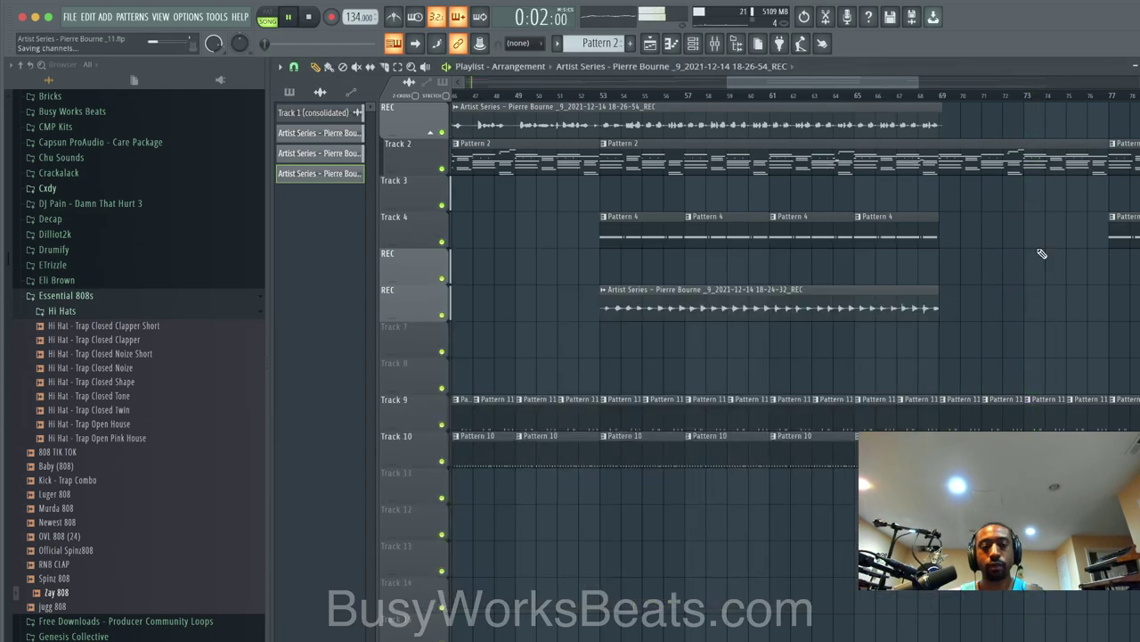
scroll(841, 240, "down", 5)
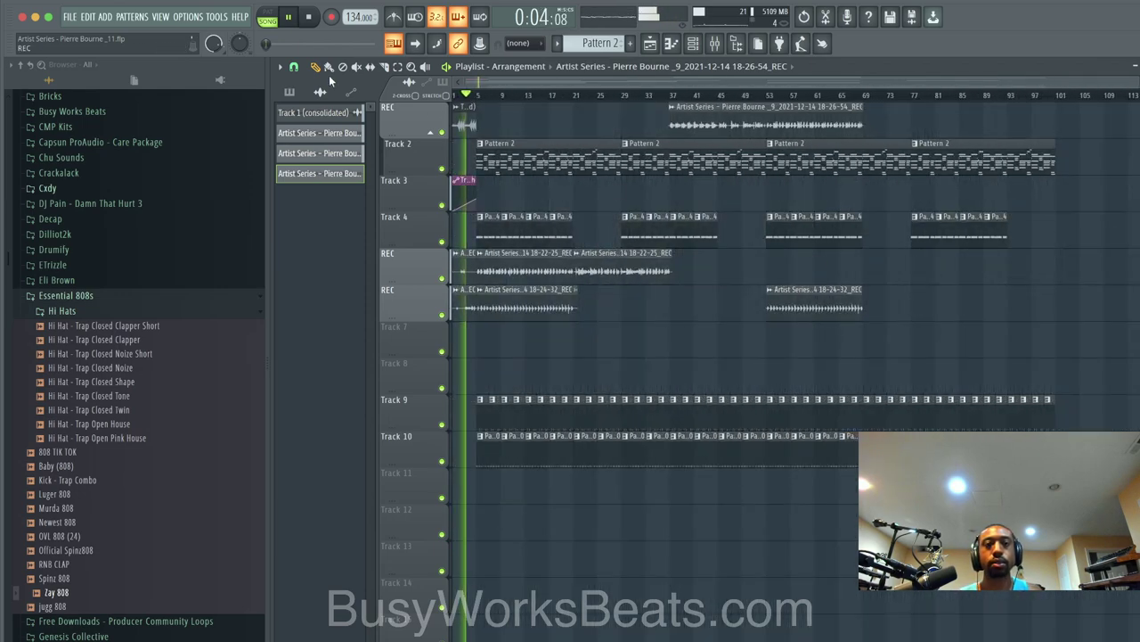
Step: Export the project as a zipped song file named "Artist Series - Pierre Bourne" in the Project Files folder inside Tutorials
left_click(68, 16)
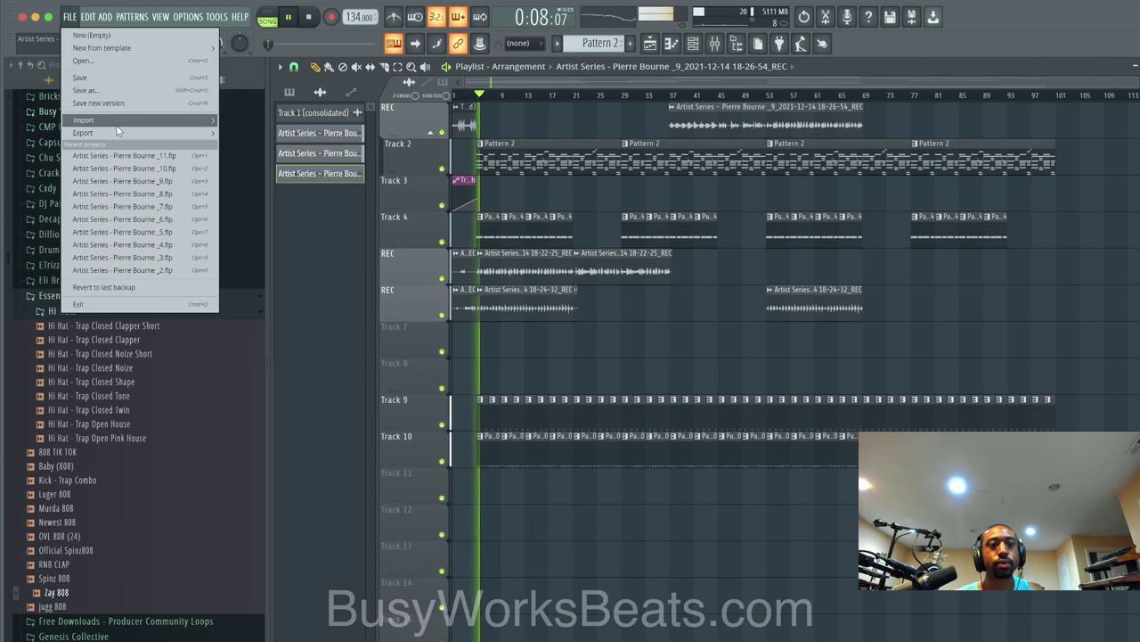
mouse_move(98, 132)
left_click(294, 284)
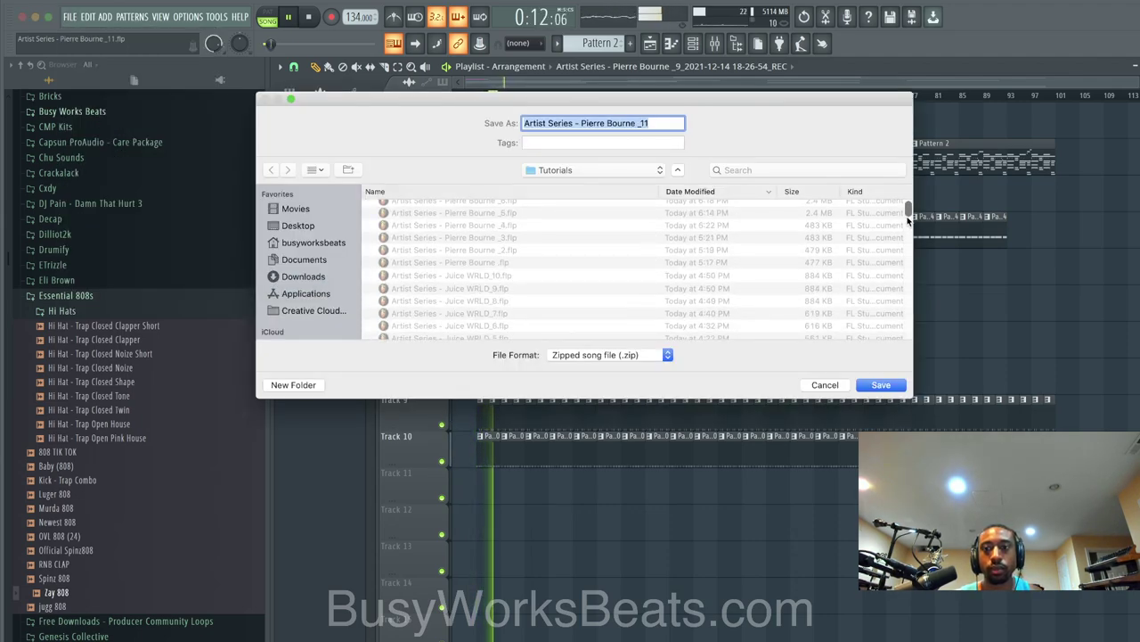
left_click_drag(908, 220, 907, 338)
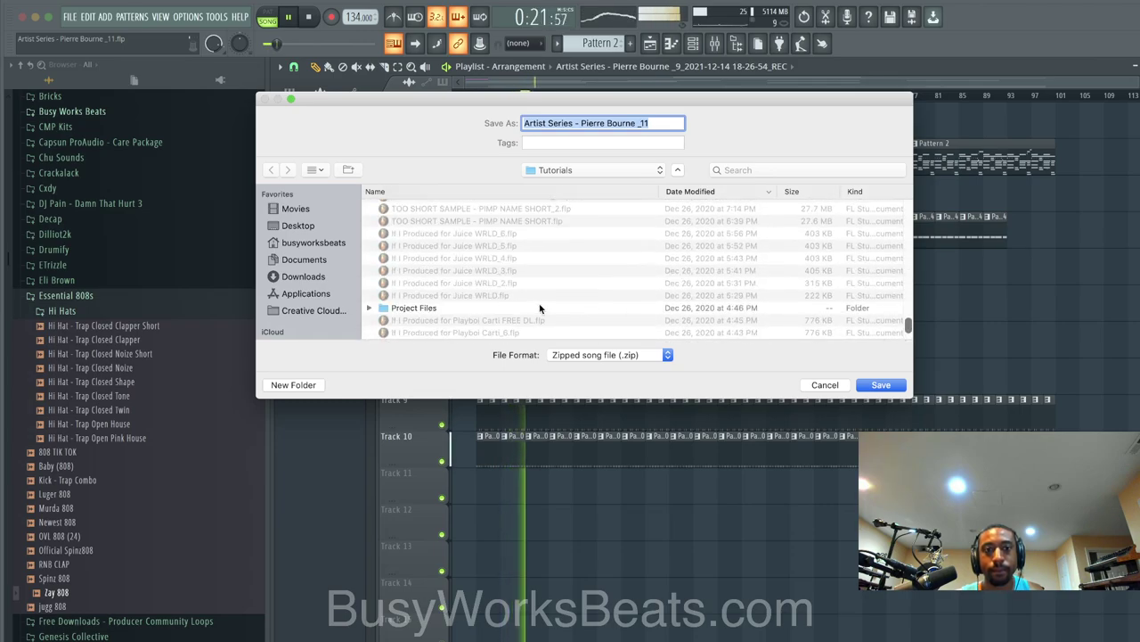
double_click(448, 310)
left_click(664, 123)
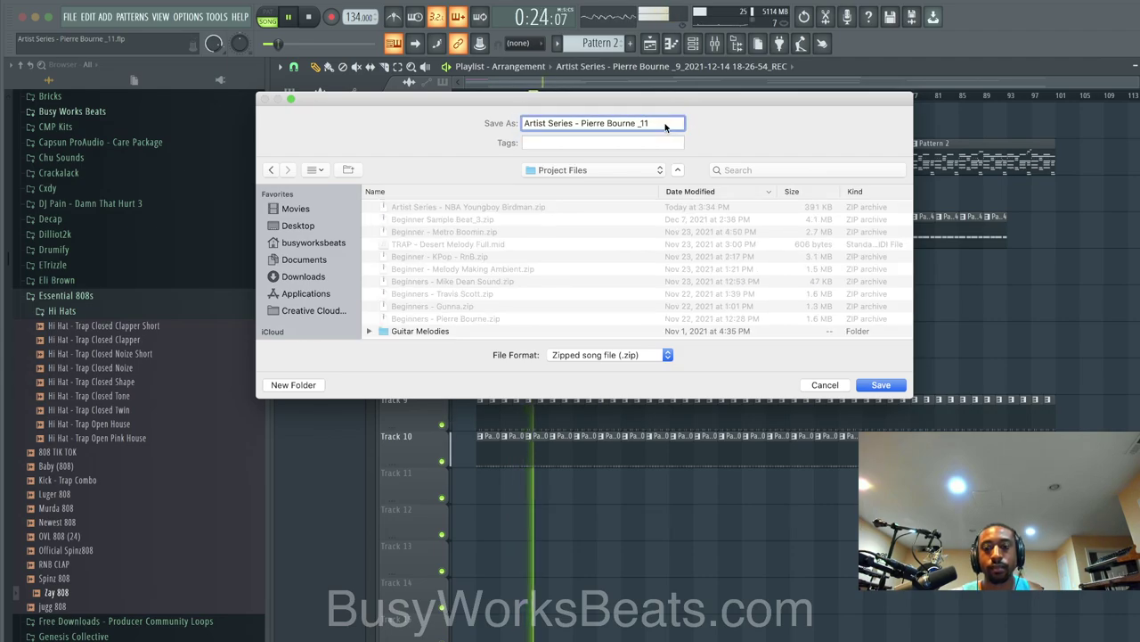
key("Return")
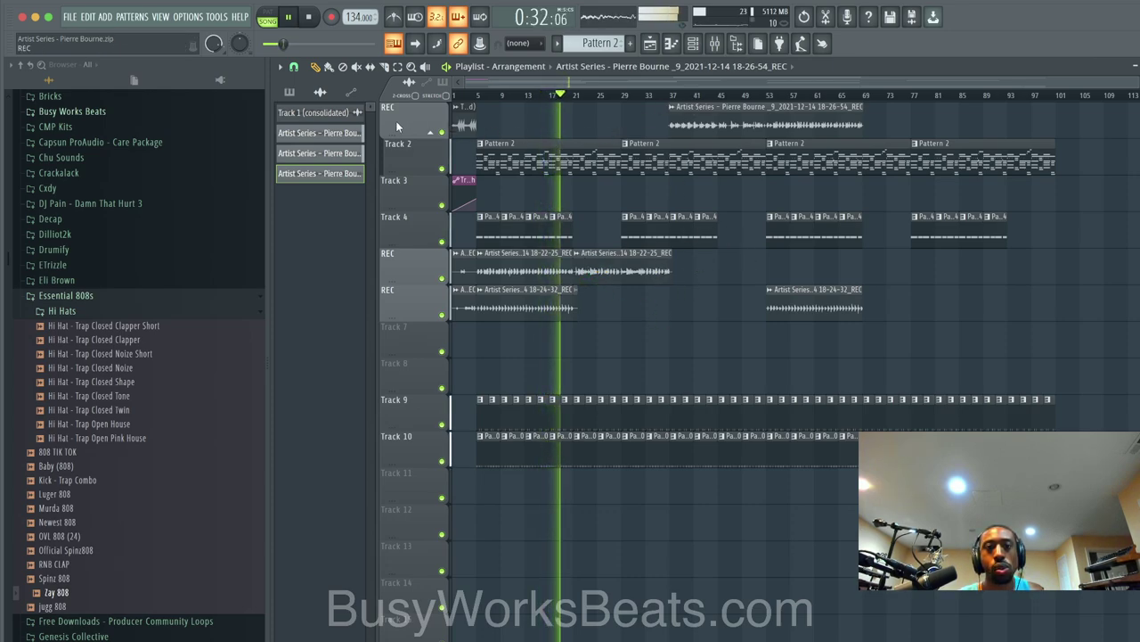
Step: Color the four audio clips in the picker with a gradient from light pink to Cornflower Blue (#667DCC)
left_click(335, 114)
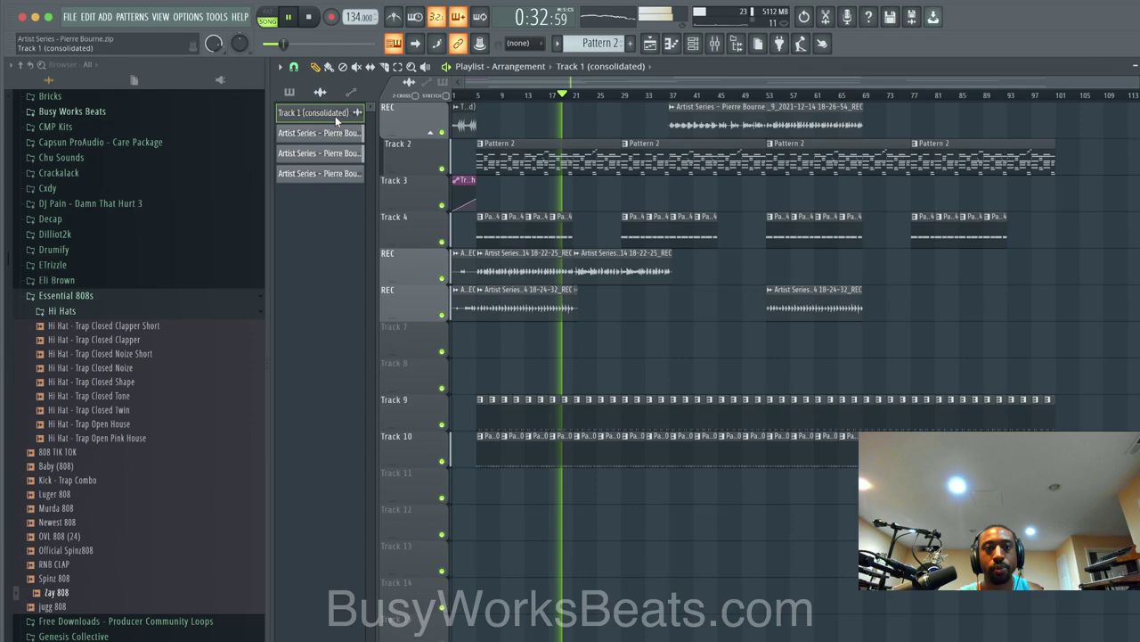
right_click(338, 173)
left_click(384, 239)
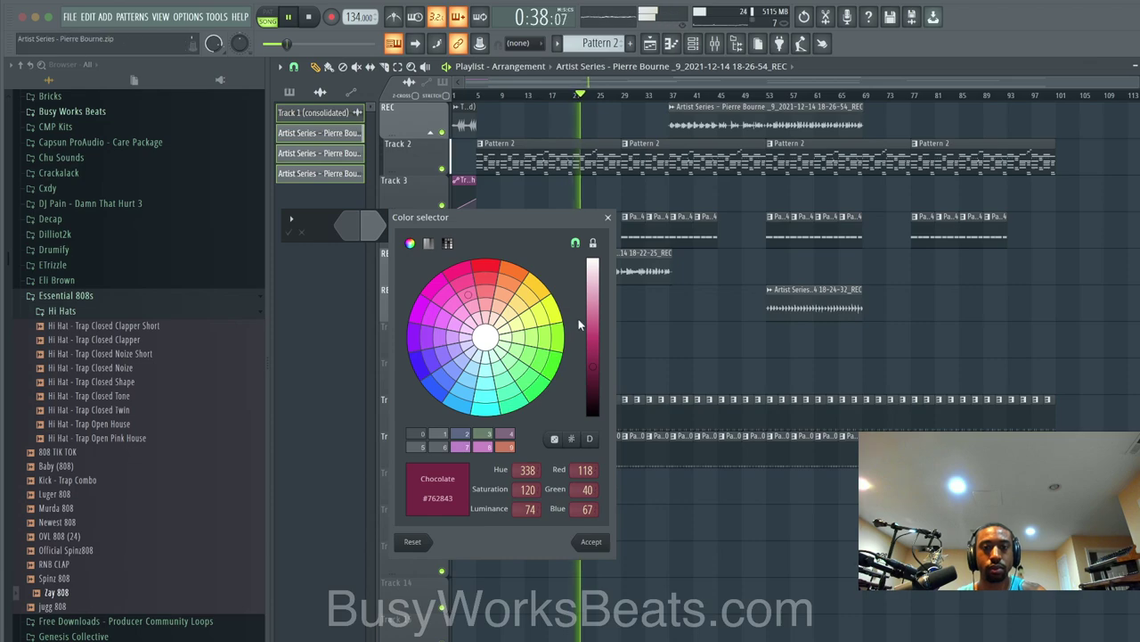
left_click(593, 321)
key("Return")
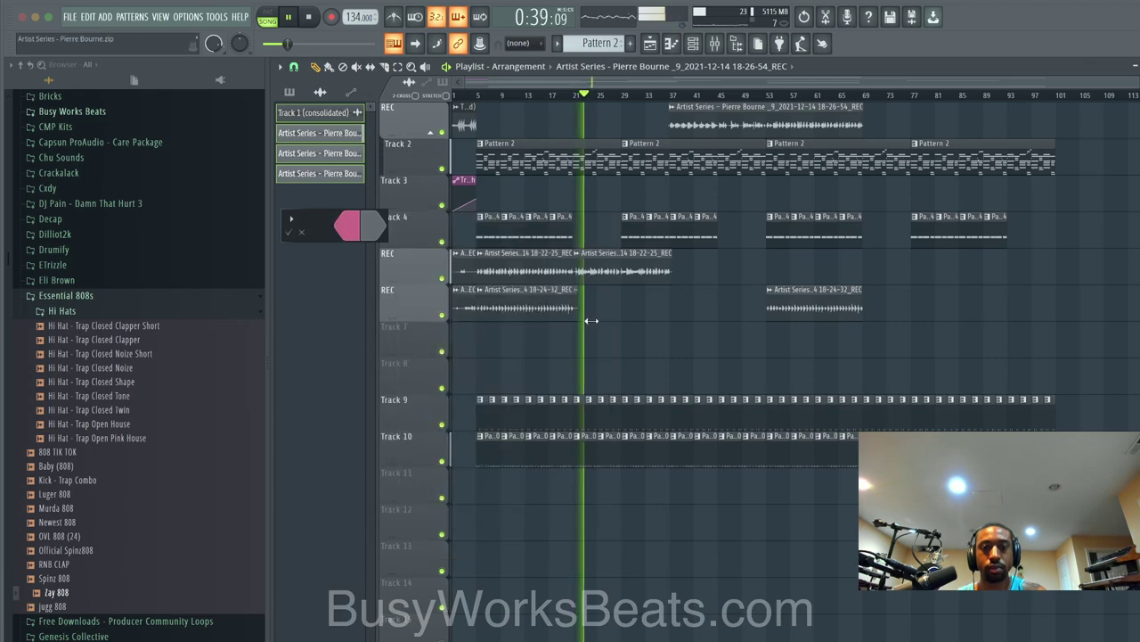
left_click(383, 238)
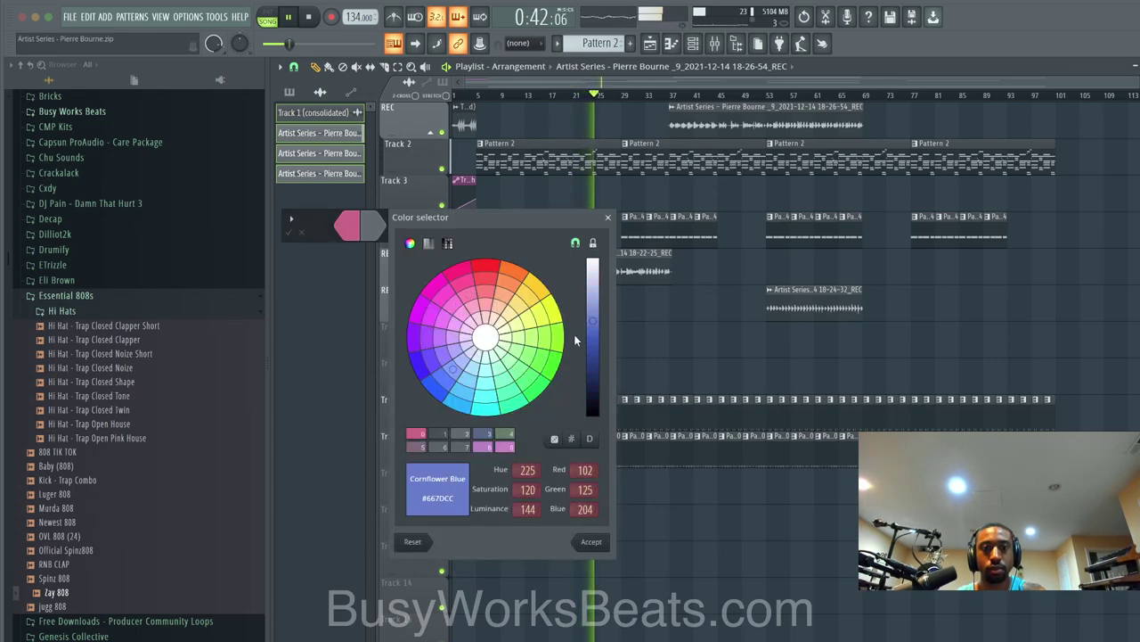
key("Return")
key("Return")
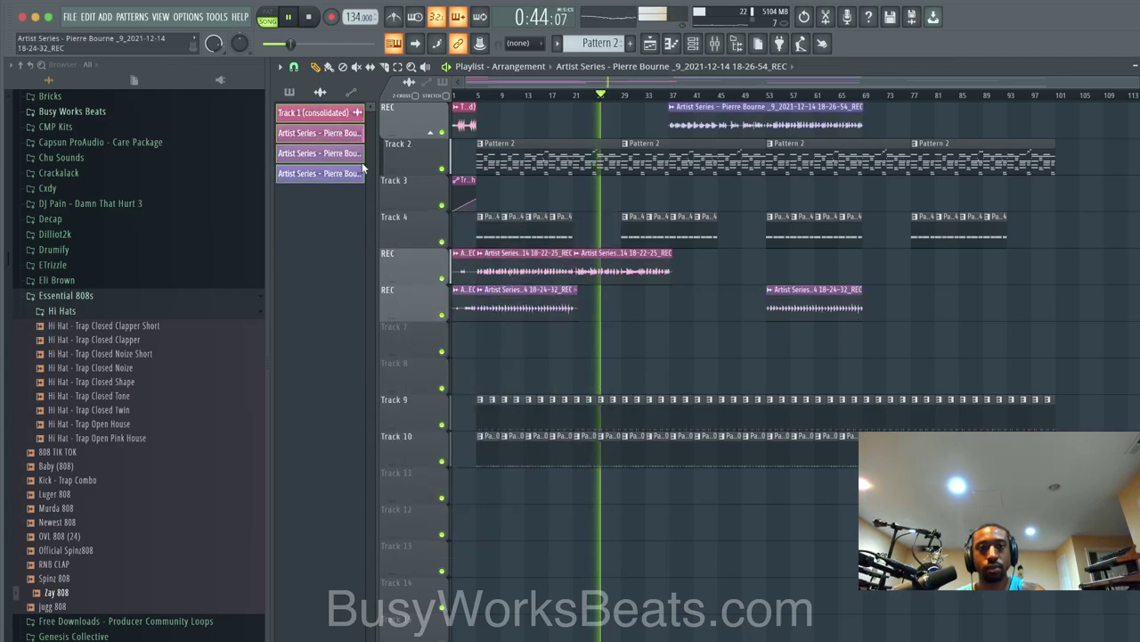
Step: Color Patterns 1 through 12 in the picker with a gradient from Plum (#D278B9) to a medium purple
left_click(294, 93)
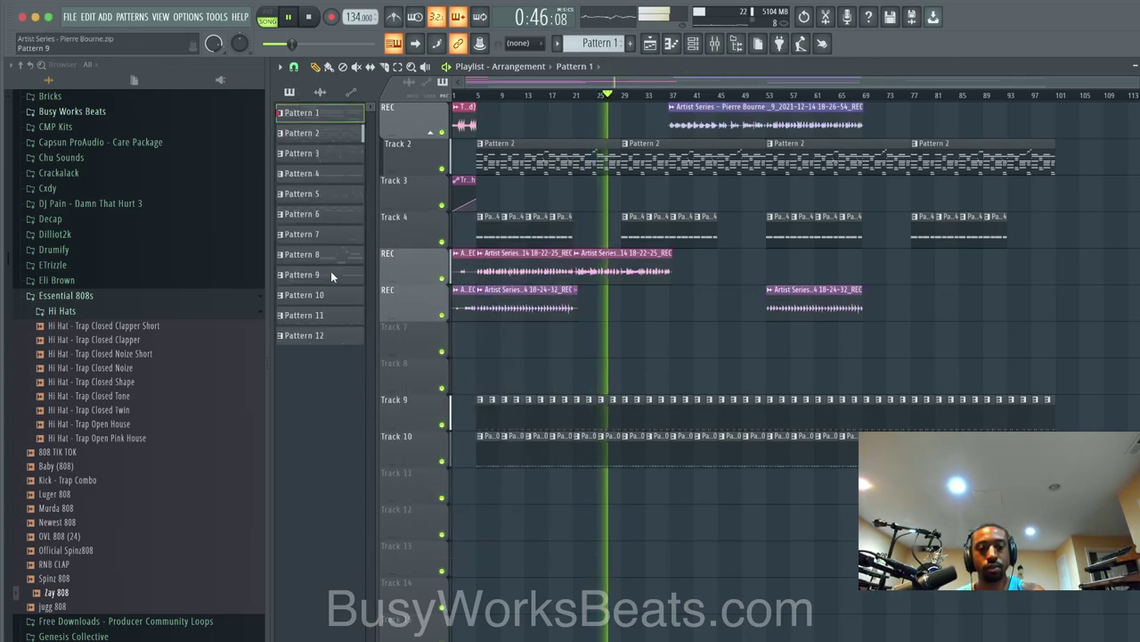
left_click(326, 337, "shift")
right_click(326, 338)
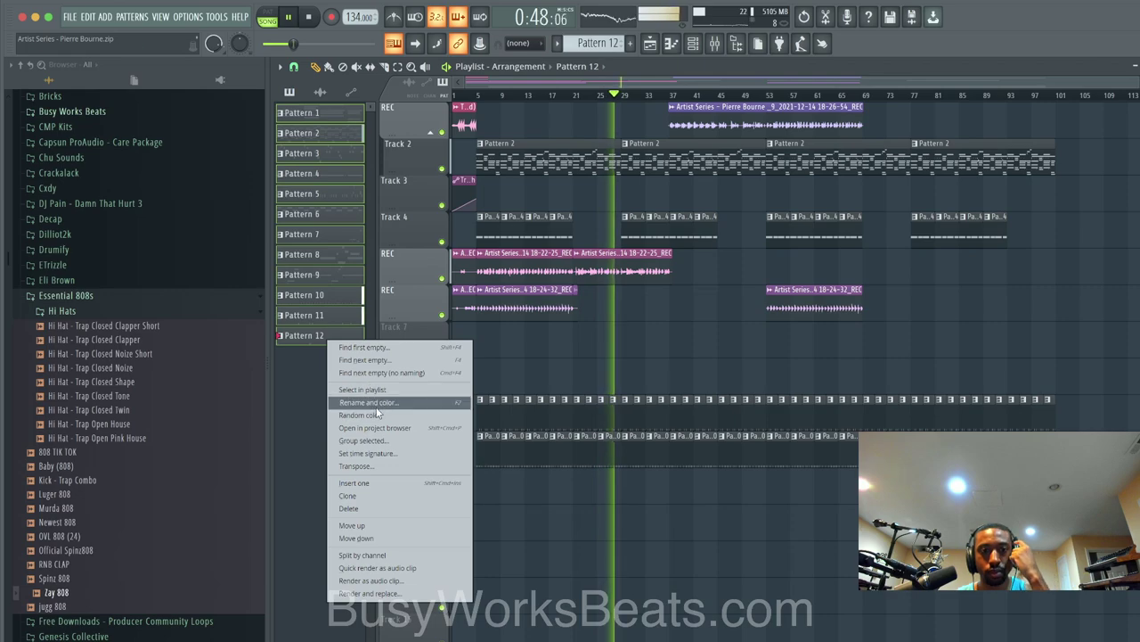
left_click(375, 403)
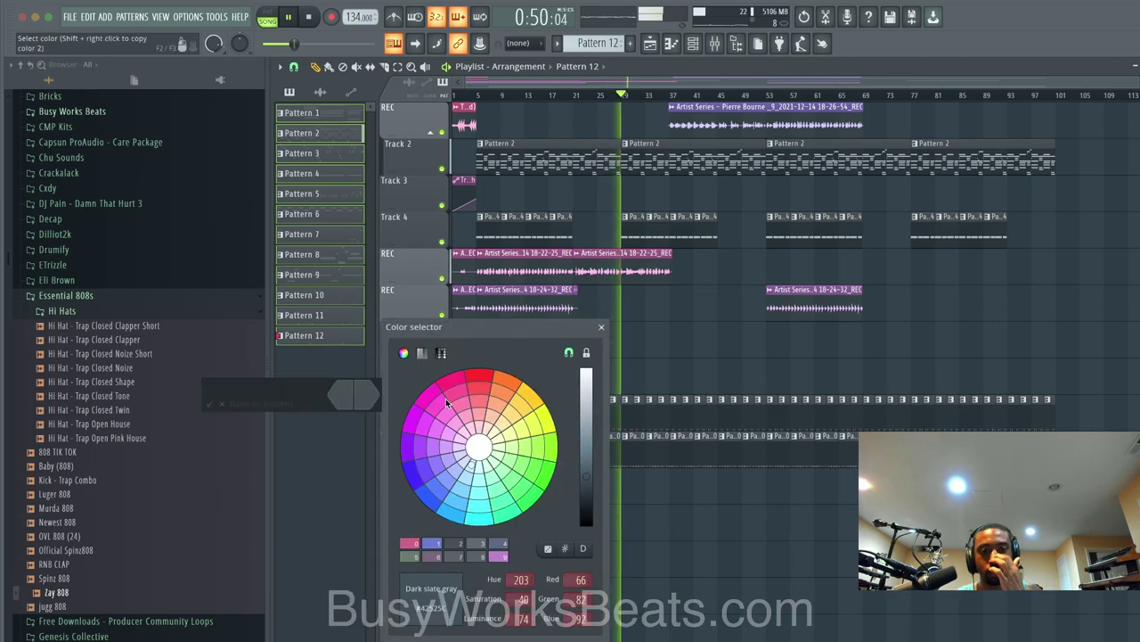
left_click(445, 415)
left_click(586, 422)
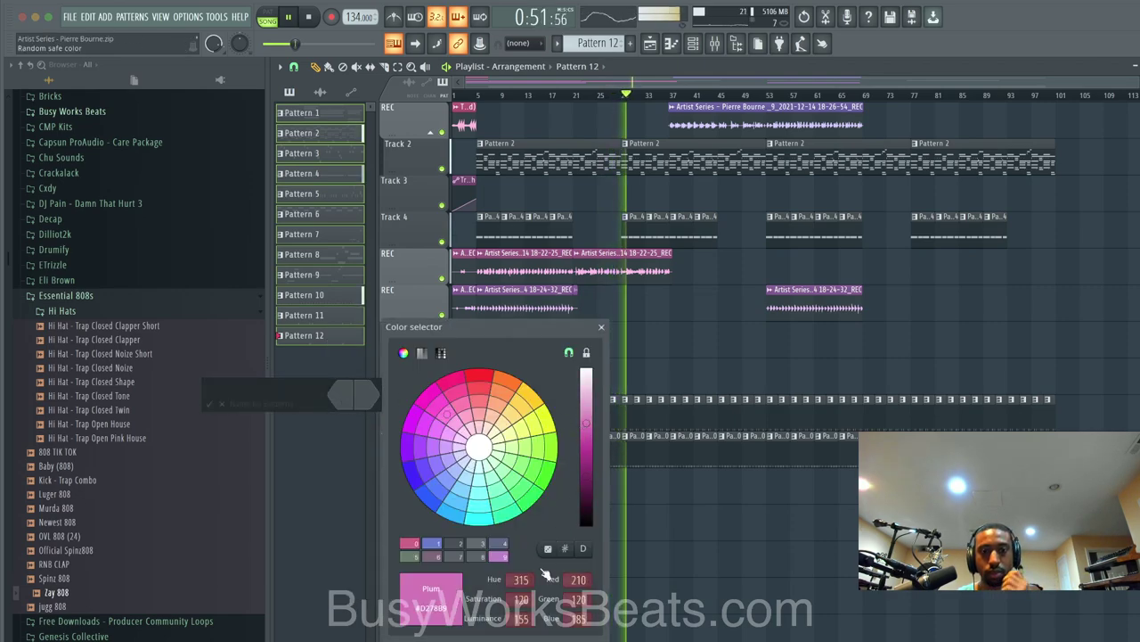
left_click(577, 640)
left_click(368, 395)
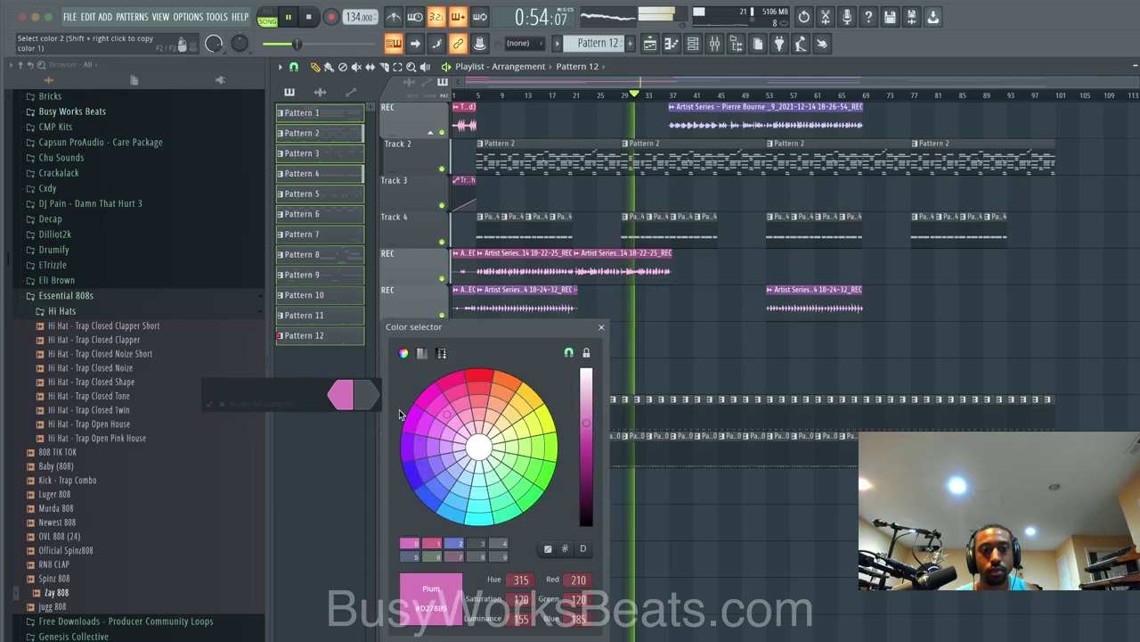
left_click(440, 465)
key("Return")
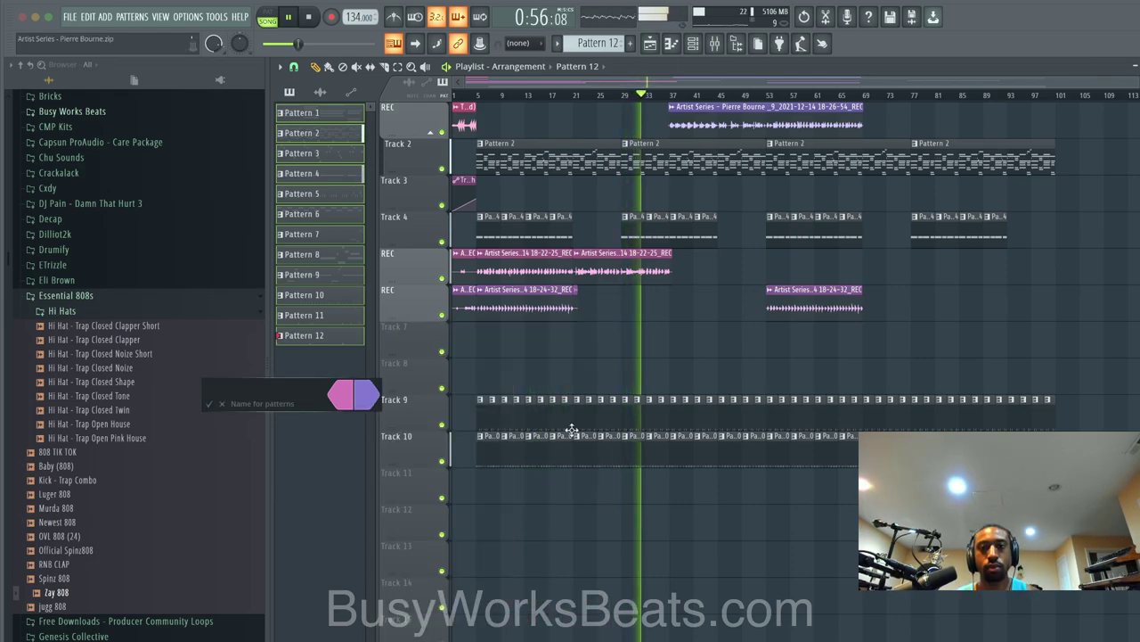
key("Return")
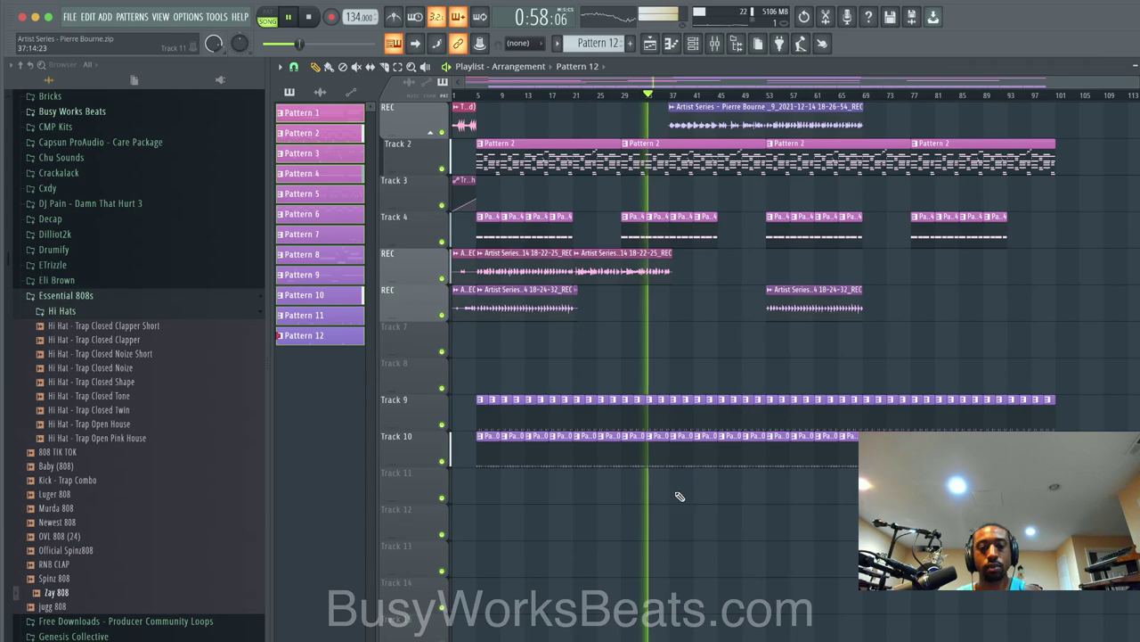
Step: Save the project as a zipped song file in Project Files, replacing the existing "Artist Series - Pierre Bourne.zip"
key("ctrl+s")
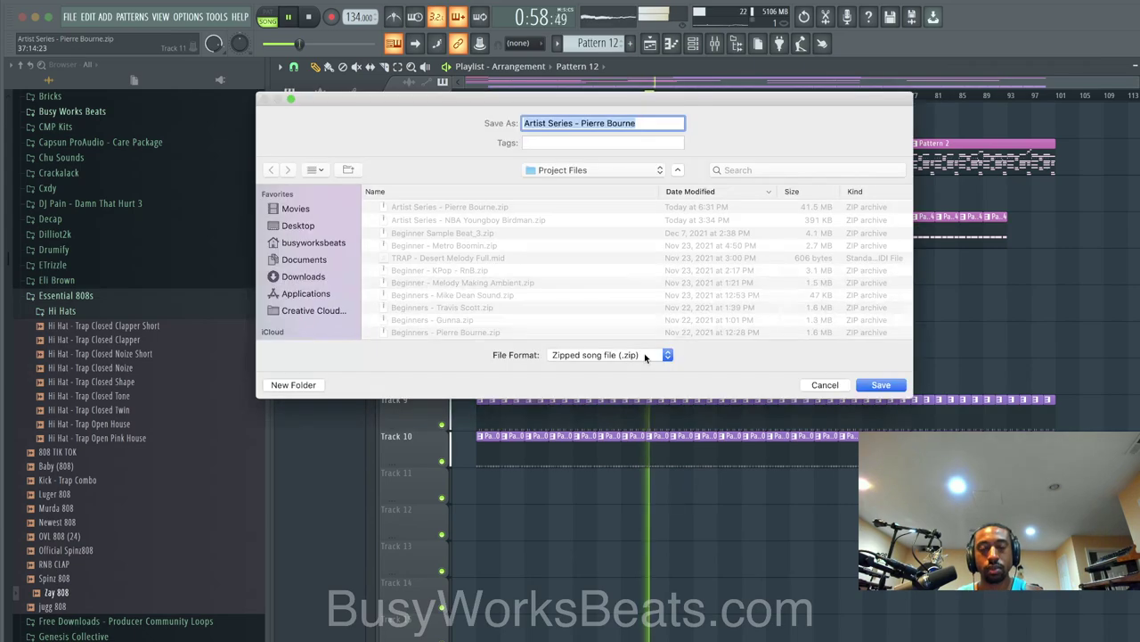
left_click(878, 385)
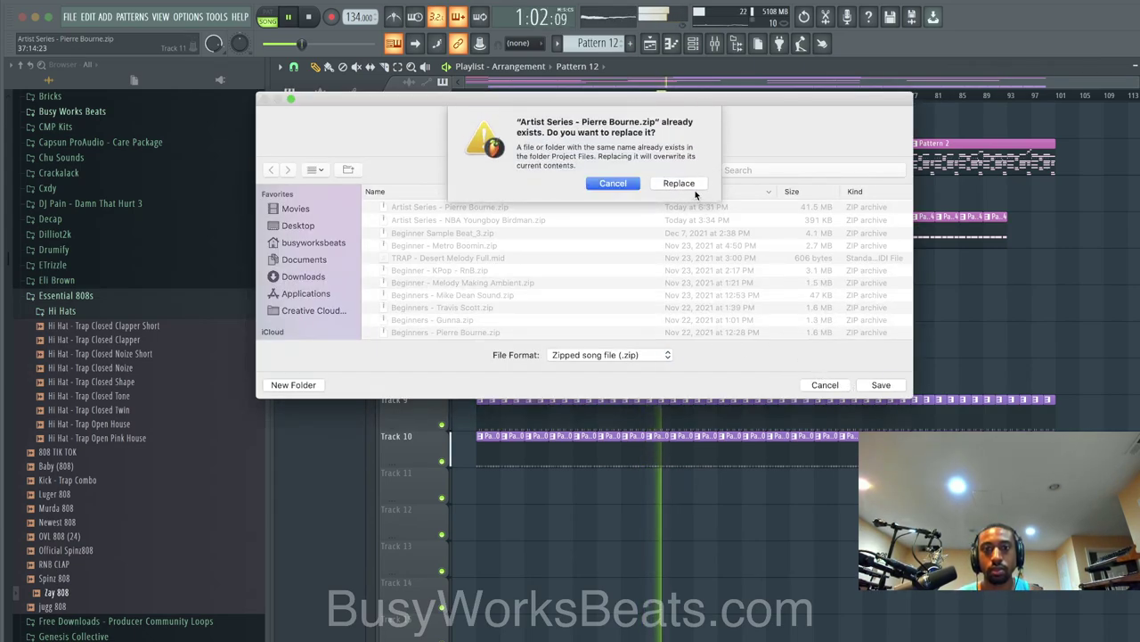
left_click(687, 185)
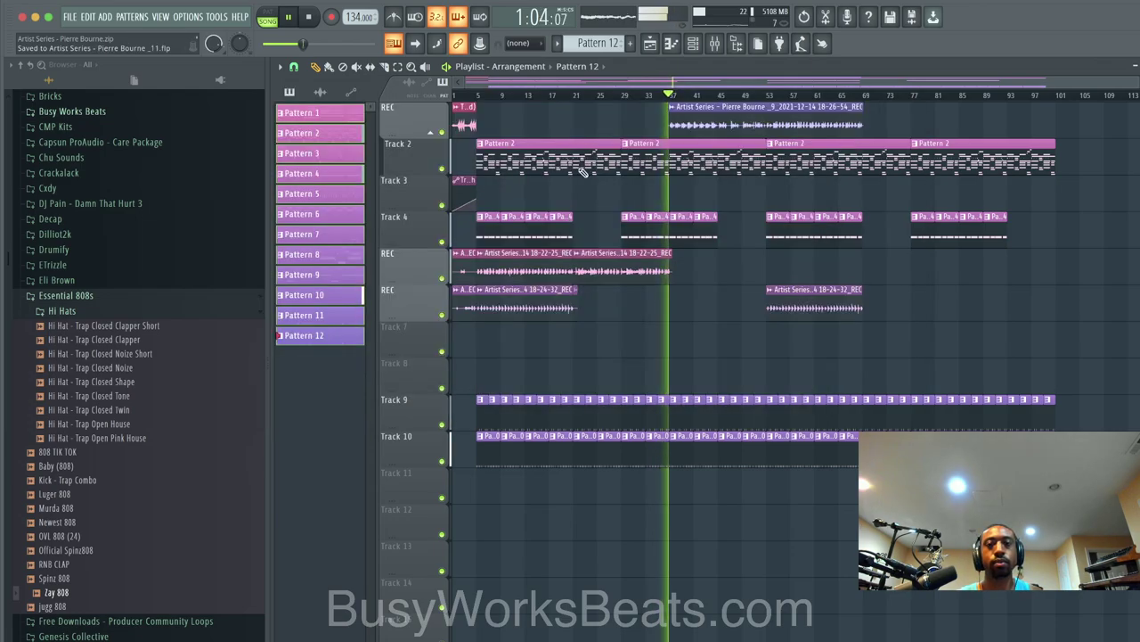
Step: Review the colored playlist arrangement and the REC and Master mixer tracks' effect chains while the song plays
scroll(576, 319, "up", 3)
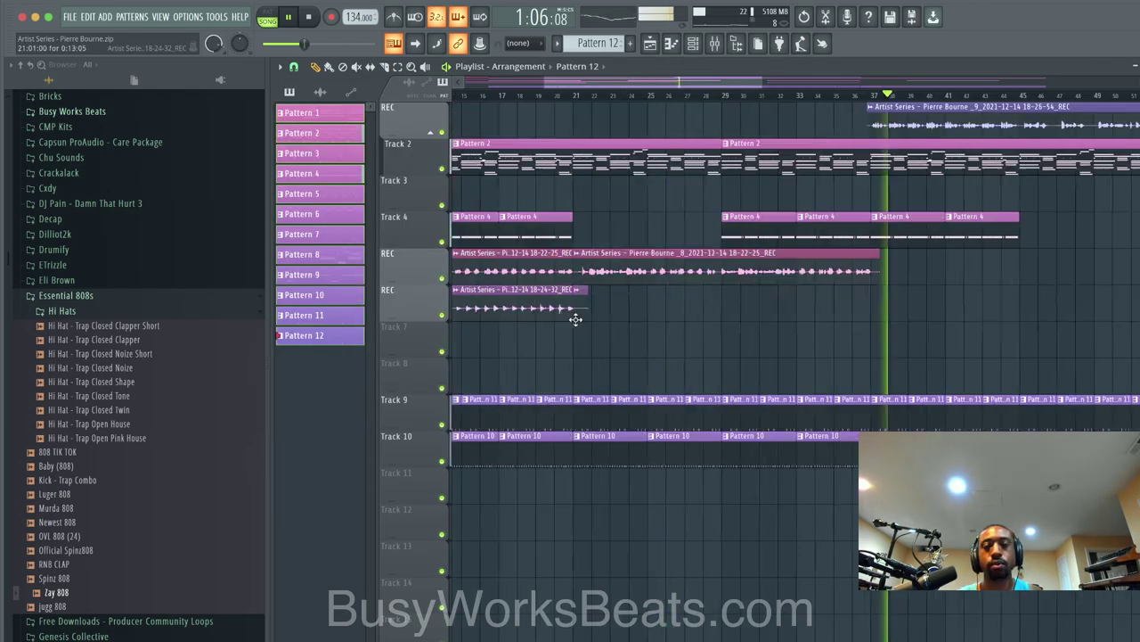
scroll(631, 341, "down", 1)
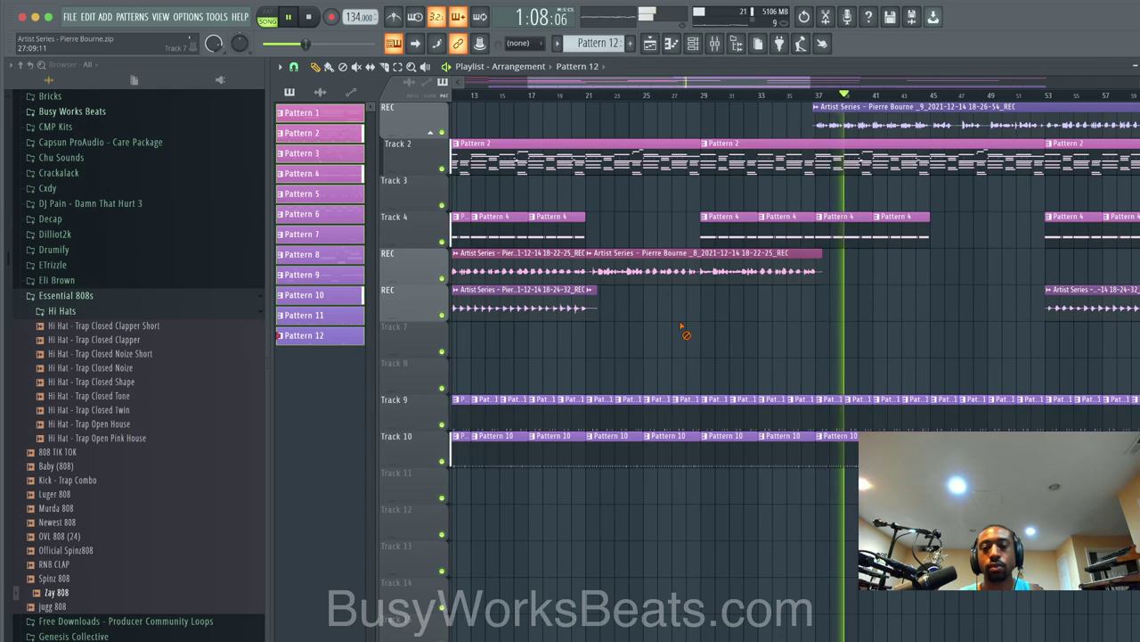
scroll(685, 326, "down", 2)
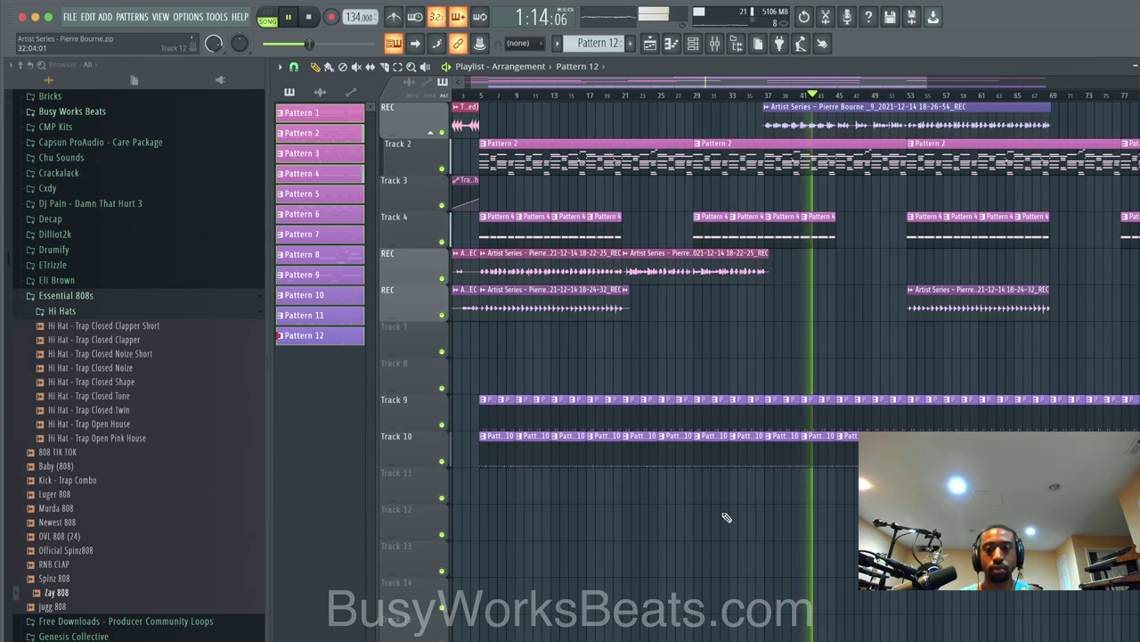
scroll(776, 333, "down", 2)
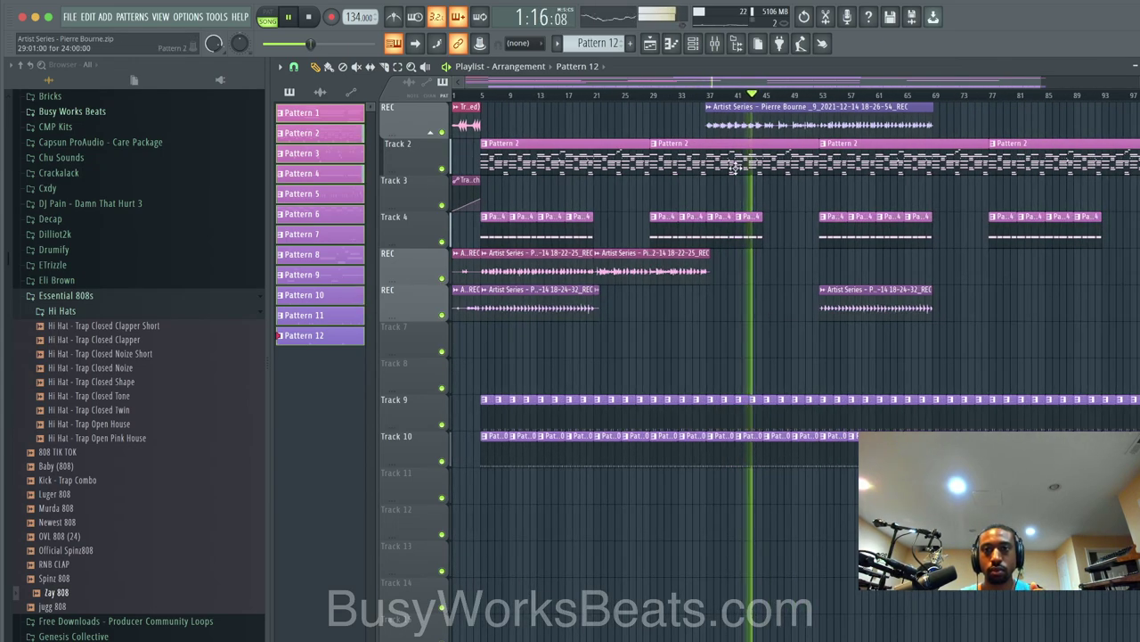
left_click(718, 46)
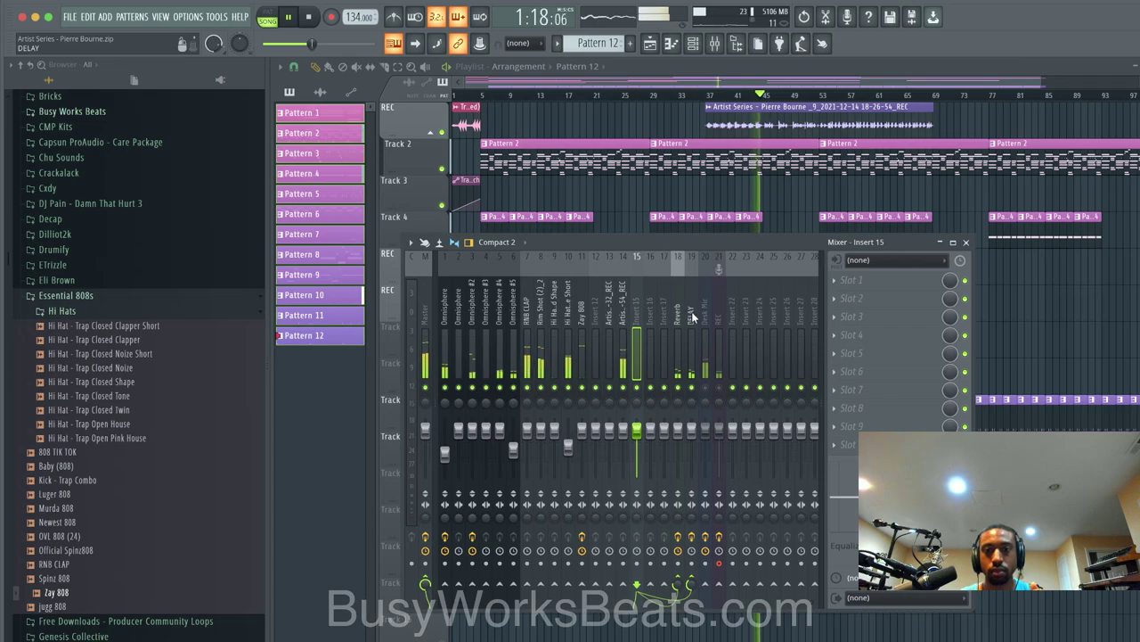
left_click(720, 312)
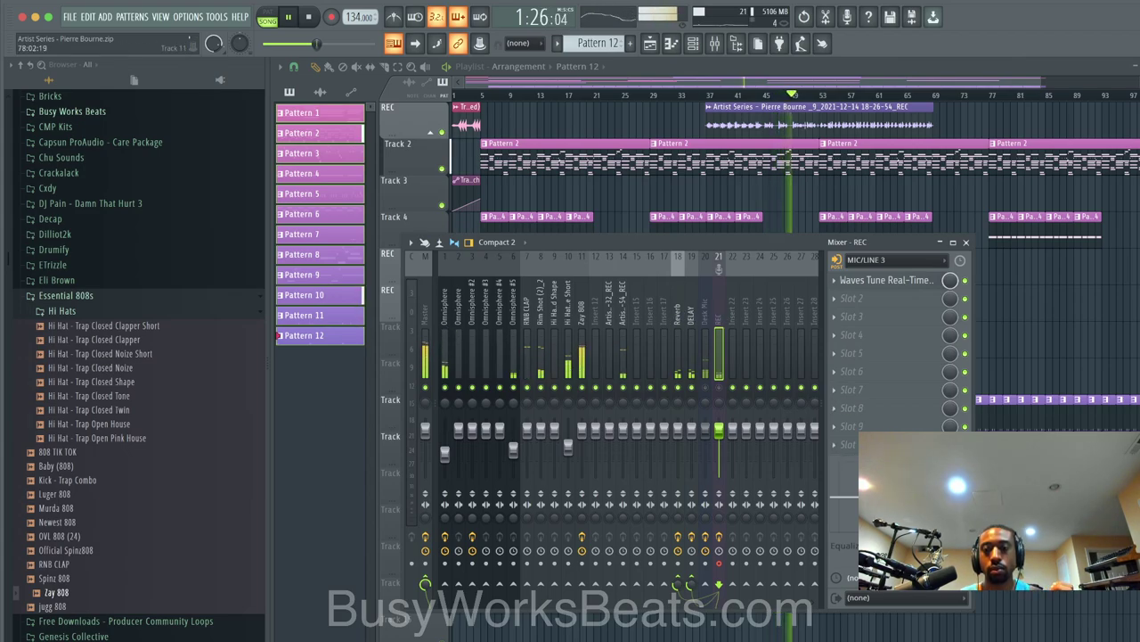
left_click(424, 323)
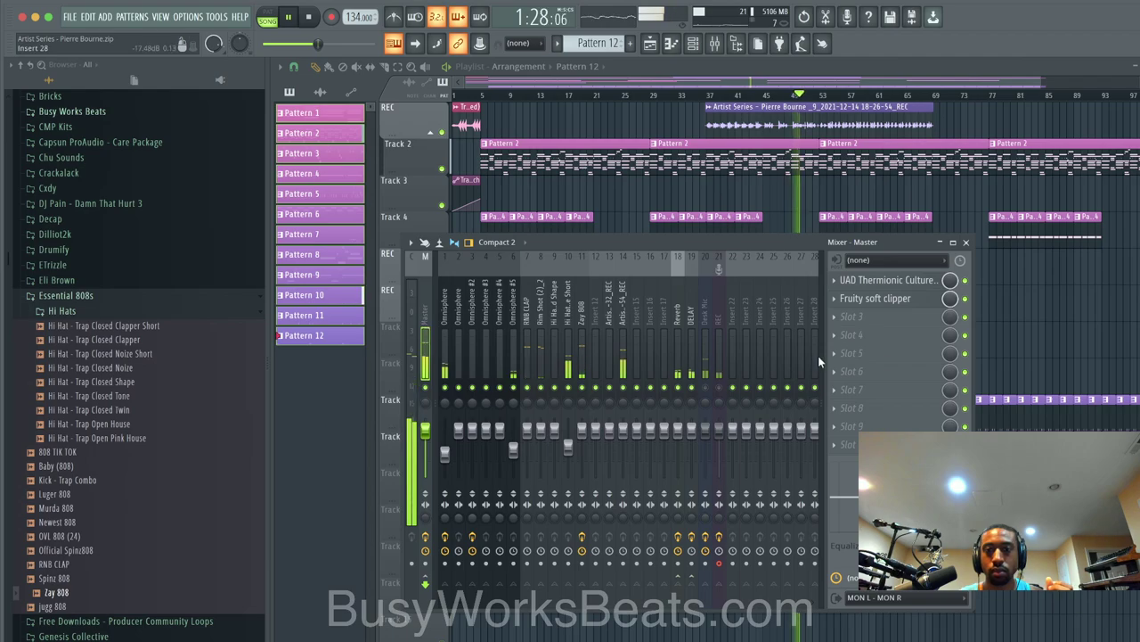
key("F9")
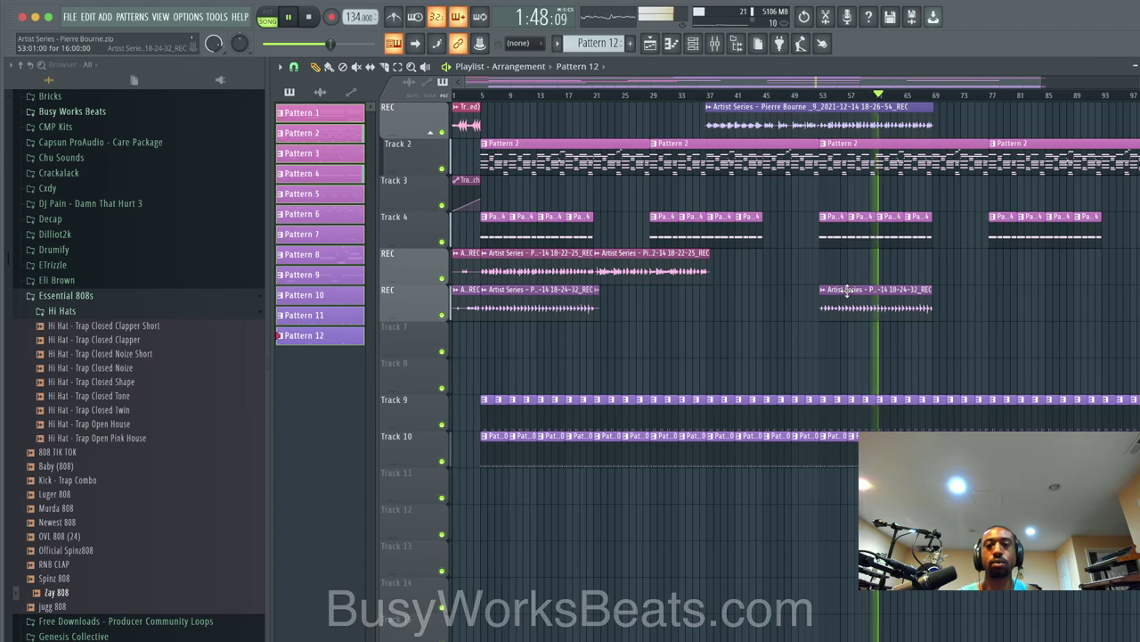
left_click(728, 54)
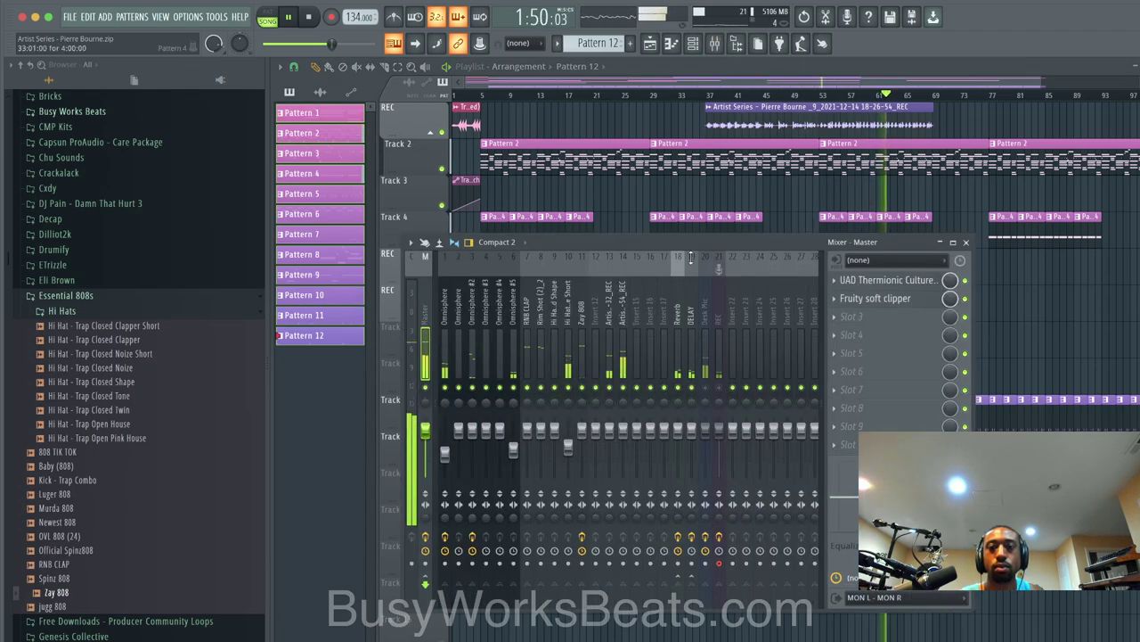
key("F9")
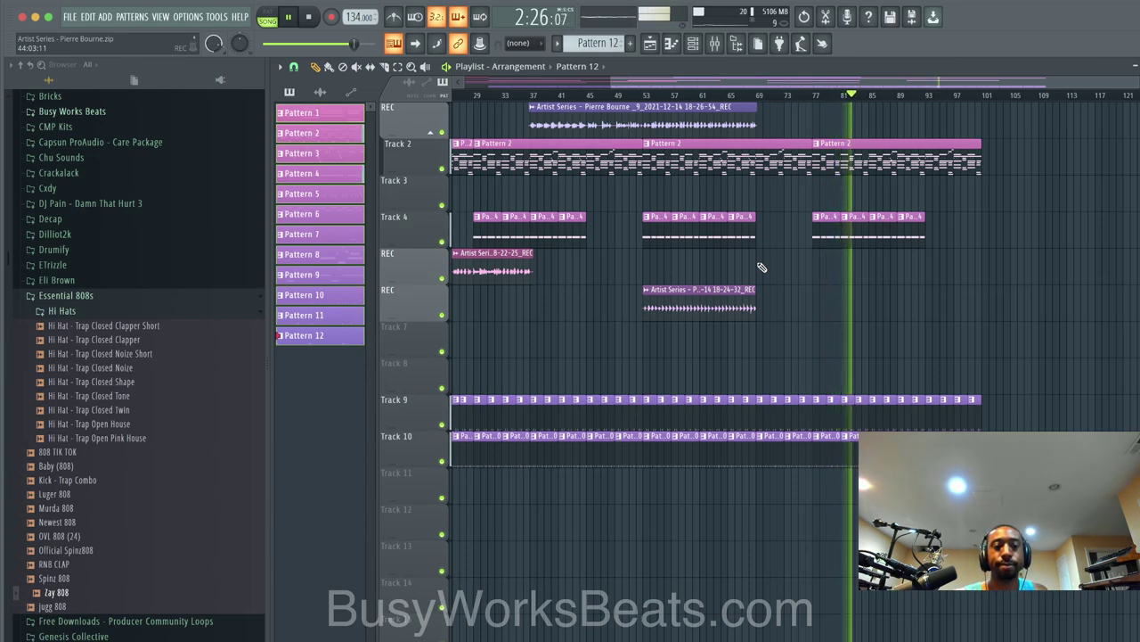
Step: Collapse the browser's folders to the top level and stop song playback with the mixer open
left_click(29, 66)
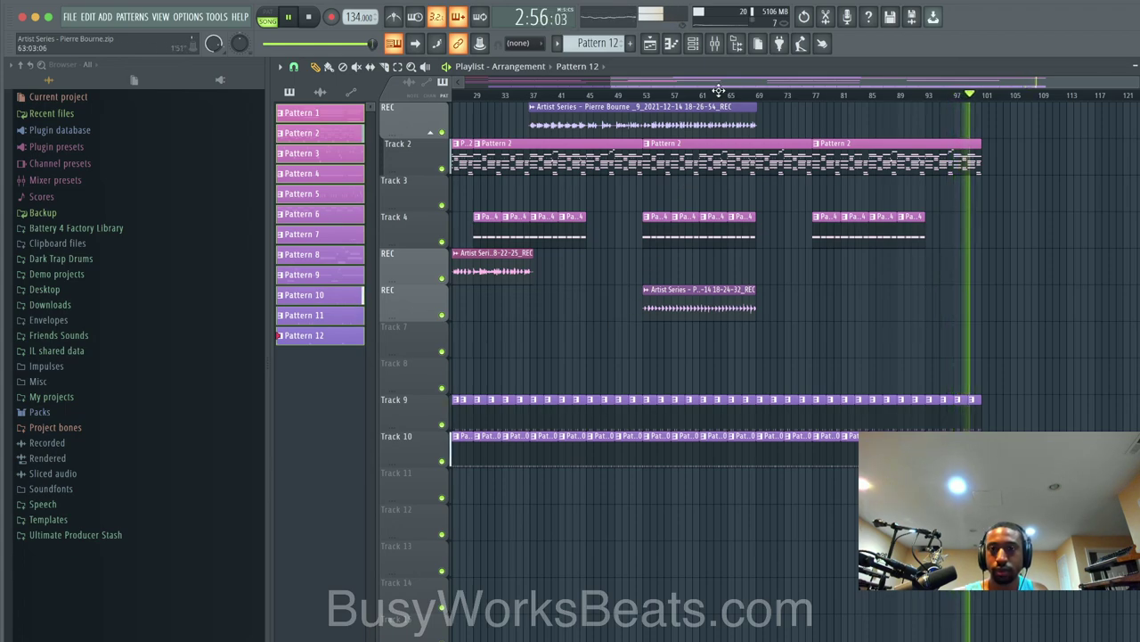
left_click(715, 47)
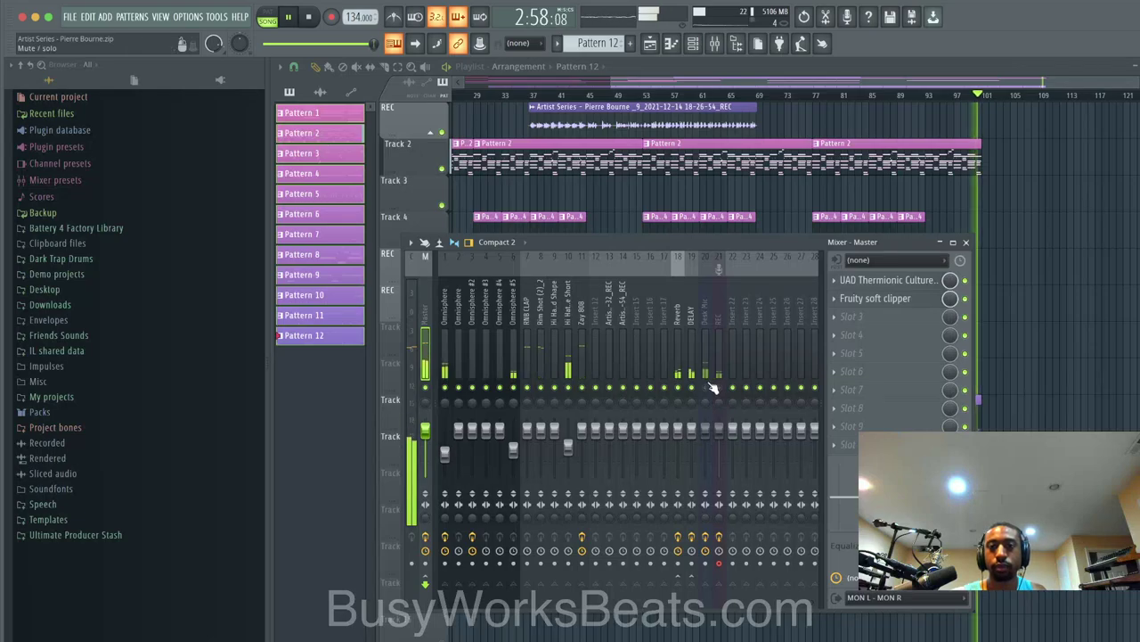
key("space")
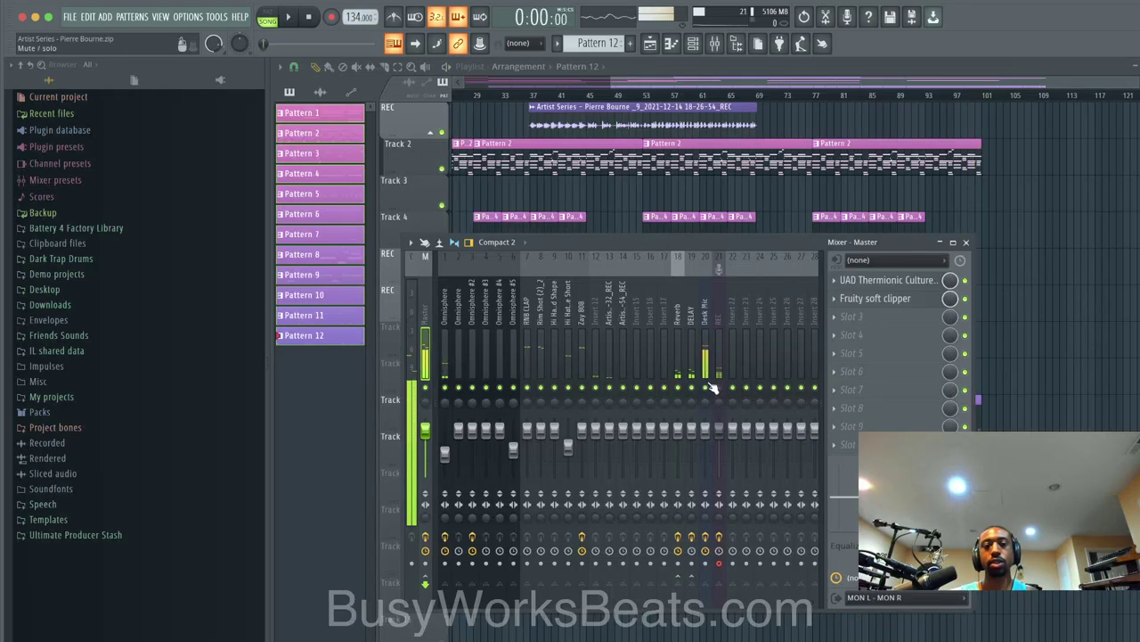